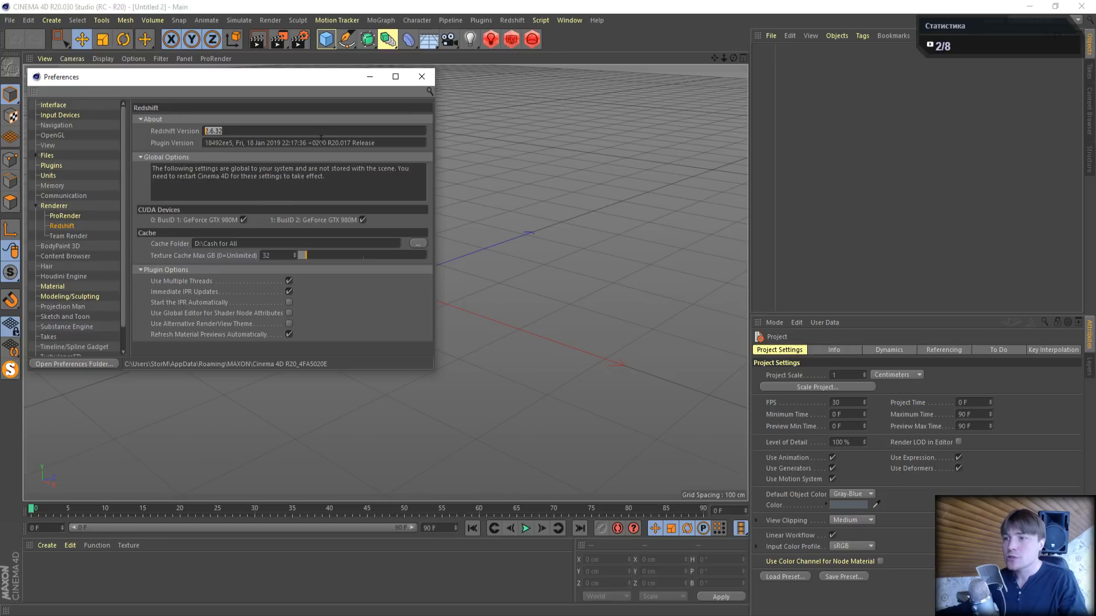
- Check the Redshift version and plugin version in the preferences and close the window
{"action": "left_click_drag", "start_coordinate": [329, 144], "coordinate": [339, 143]}
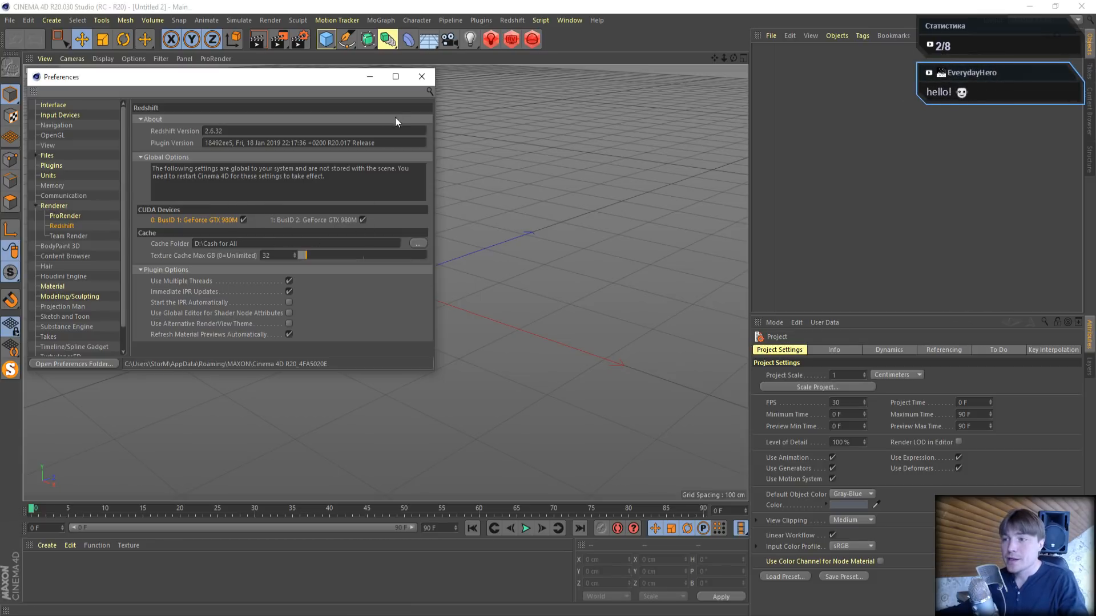
{"action": "left_click", "coordinate": [420, 74]}
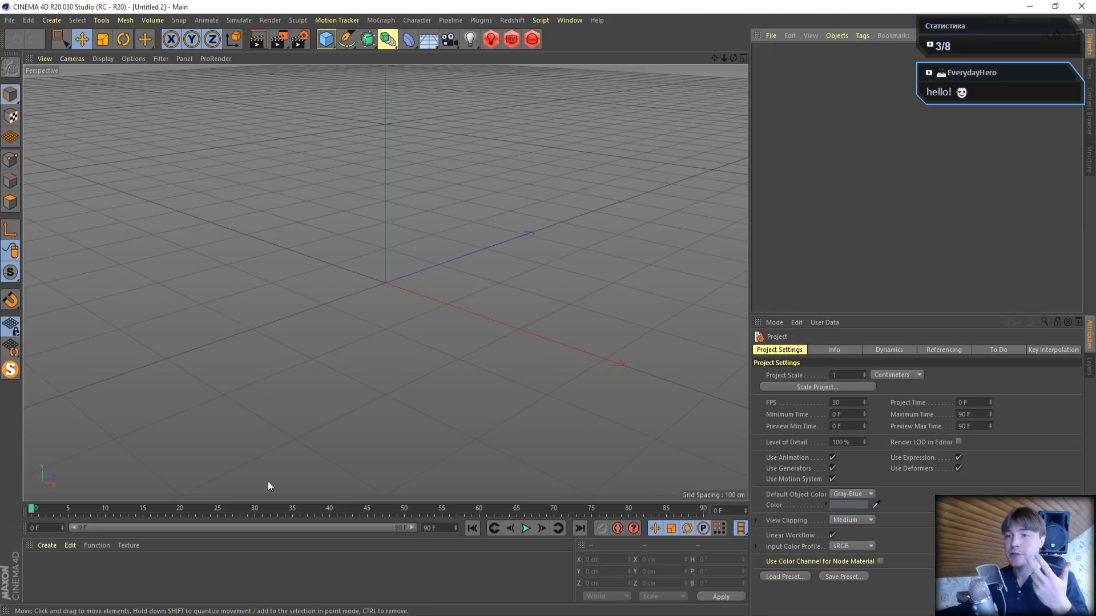
- View the nnm-club.me search results in the browser and the Maserati GT page of HDmodelscars_vol_4.pdf in Adobe Reader, and return to Cinema 4D
{"action": "left_click", "coordinate": [191, 612]}
{"action": "left_click", "coordinate": [71, 9]}
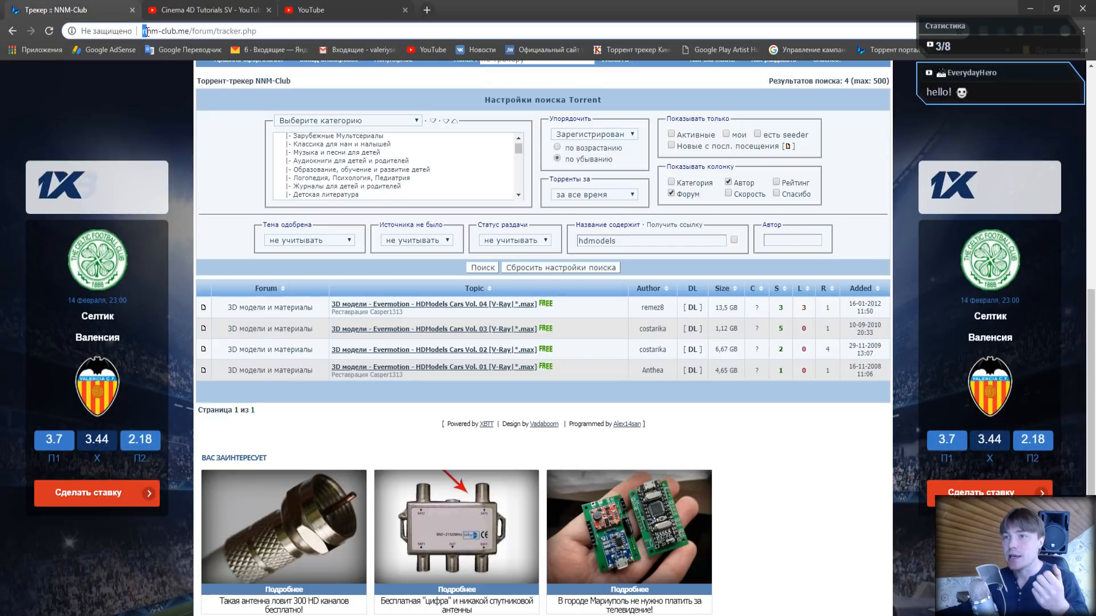
{"action": "left_click_drag", "start_coordinate": [145, 32], "coordinate": [189, 33]}
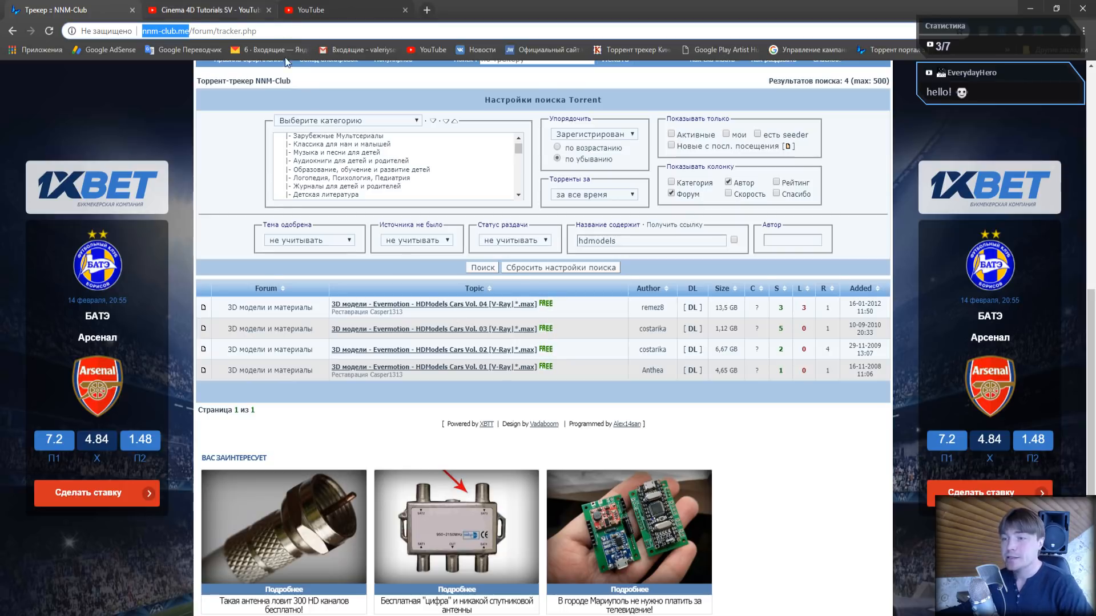
{"action": "mouse_move", "coordinate": [211, 602]}
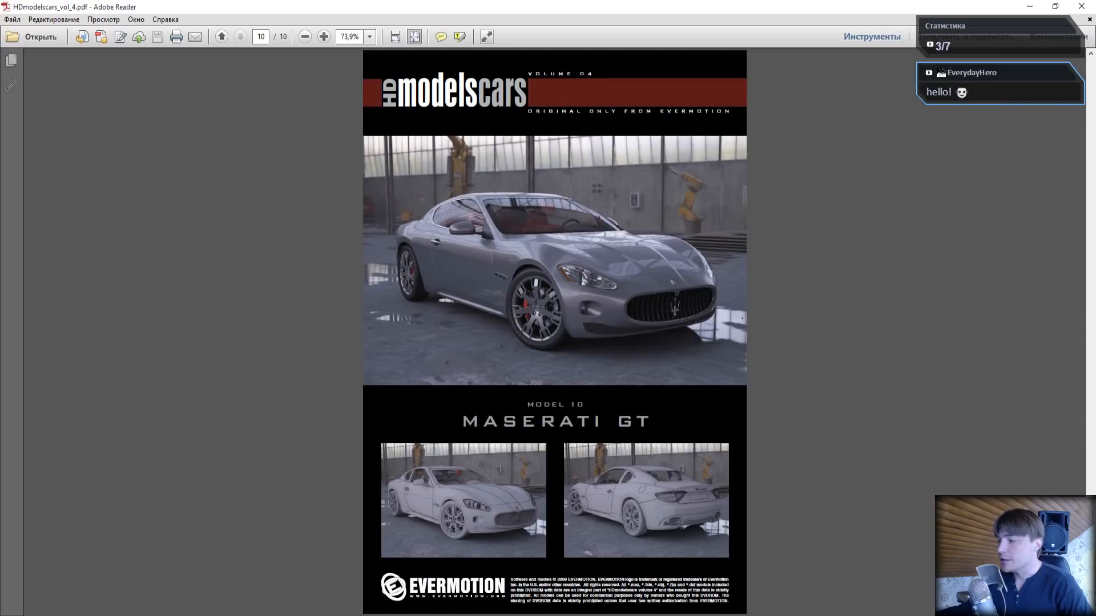
{"action": "mouse_move", "coordinate": [1090, 579]}
{"action": "left_mouse_down"}
{"action": "mouse_move", "coordinate": [1090, 84]}
{"action": "mouse_move", "coordinate": [1091, 579]}
{"action": "left_mouse_up"}
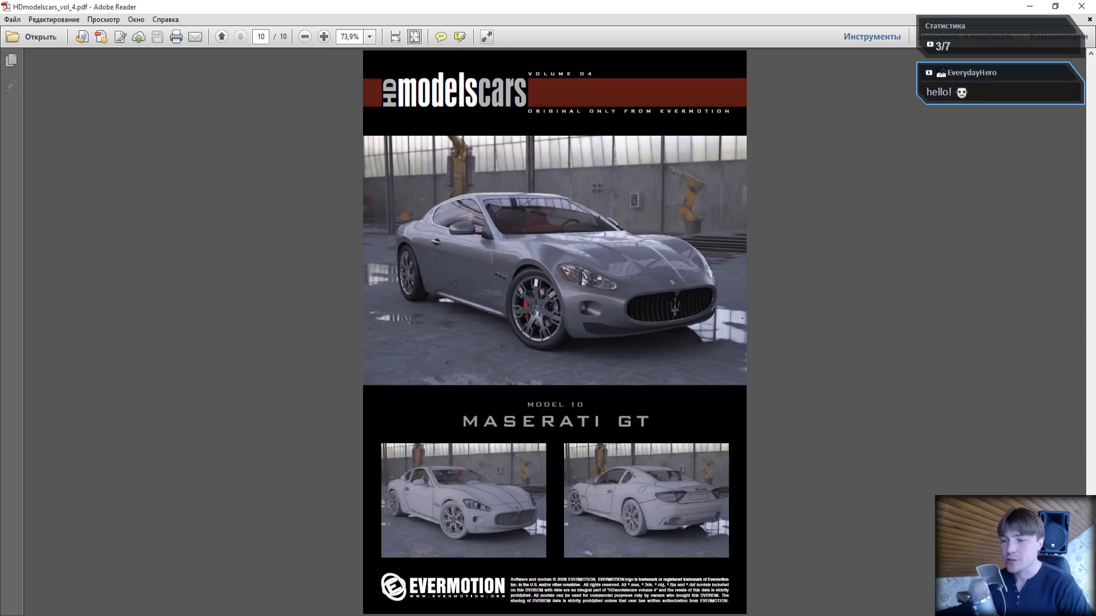
{"action": "left_click", "coordinate": [238, 615]}
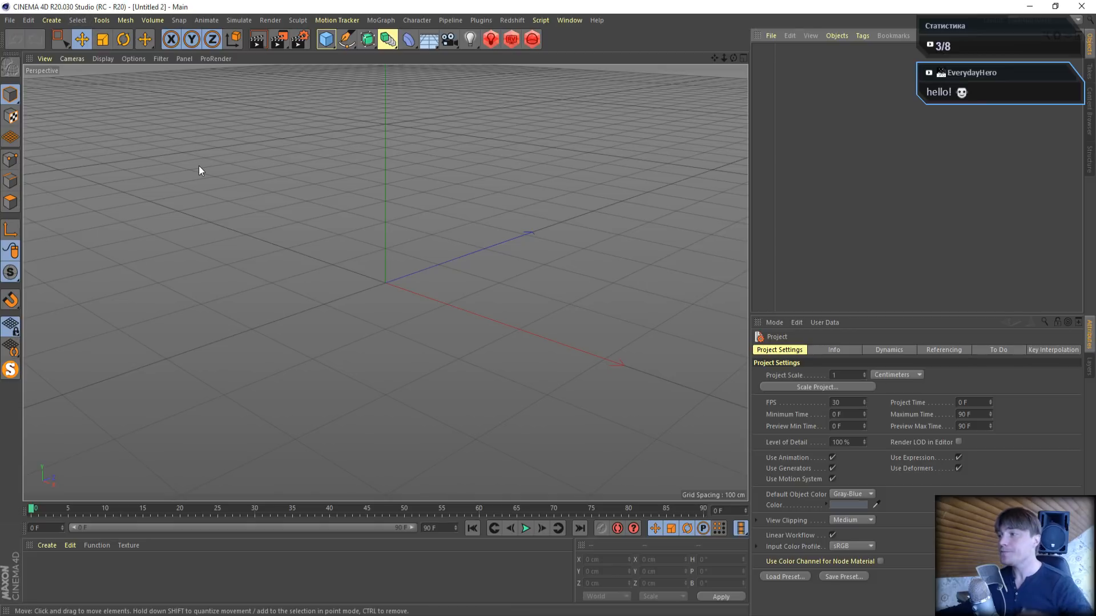
- Merge 10_fbx.FBX from the 10 > Fbx folder of HDModels Cars. Vol. 4 into the empty scene
{"action": "left_click", "coordinate": [11, 20]}
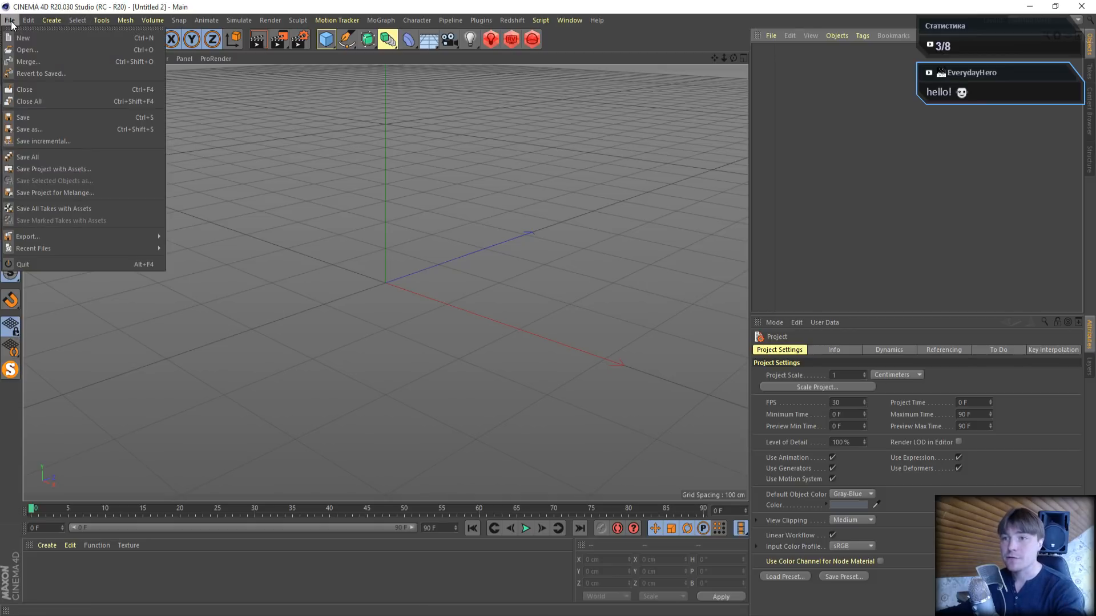
{"action": "left_click", "coordinate": [30, 60]}
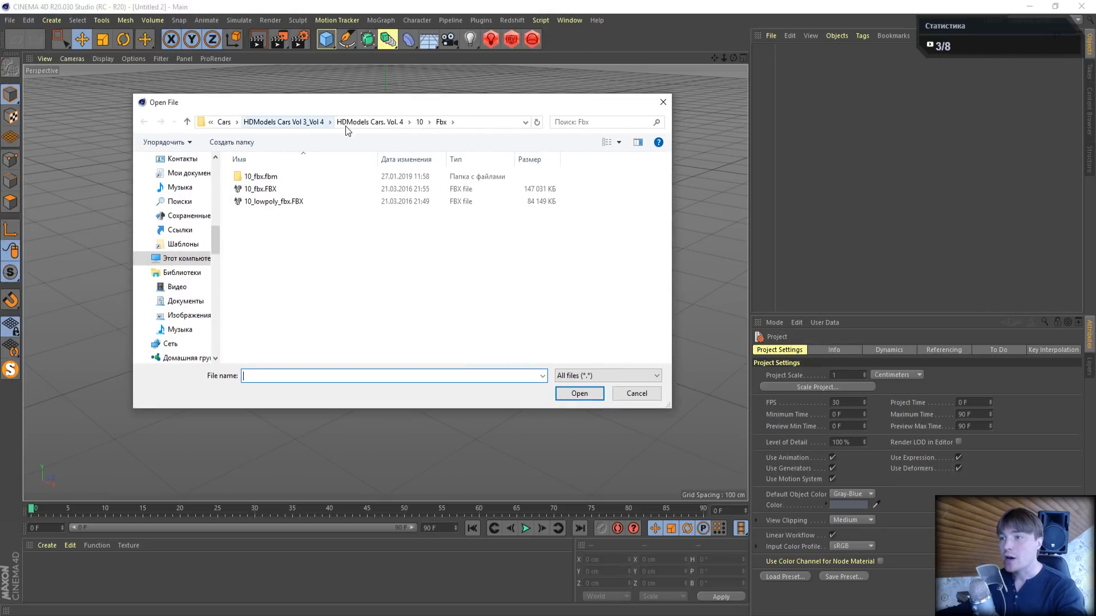
{"action": "left_click", "coordinate": [393, 122]}
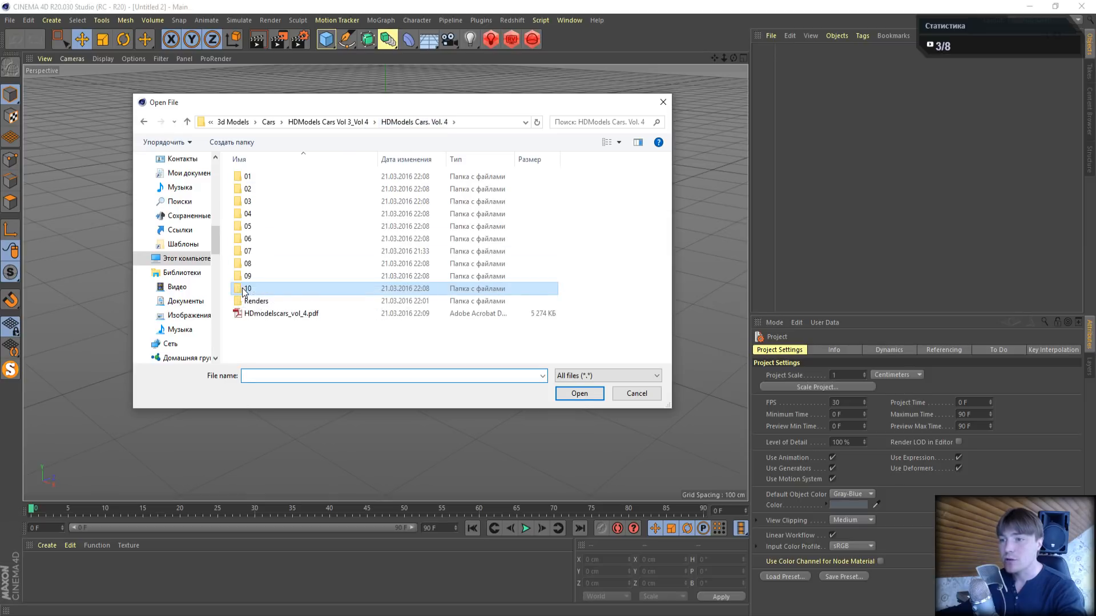
{"action": "double_click", "coordinate": [266, 286]}
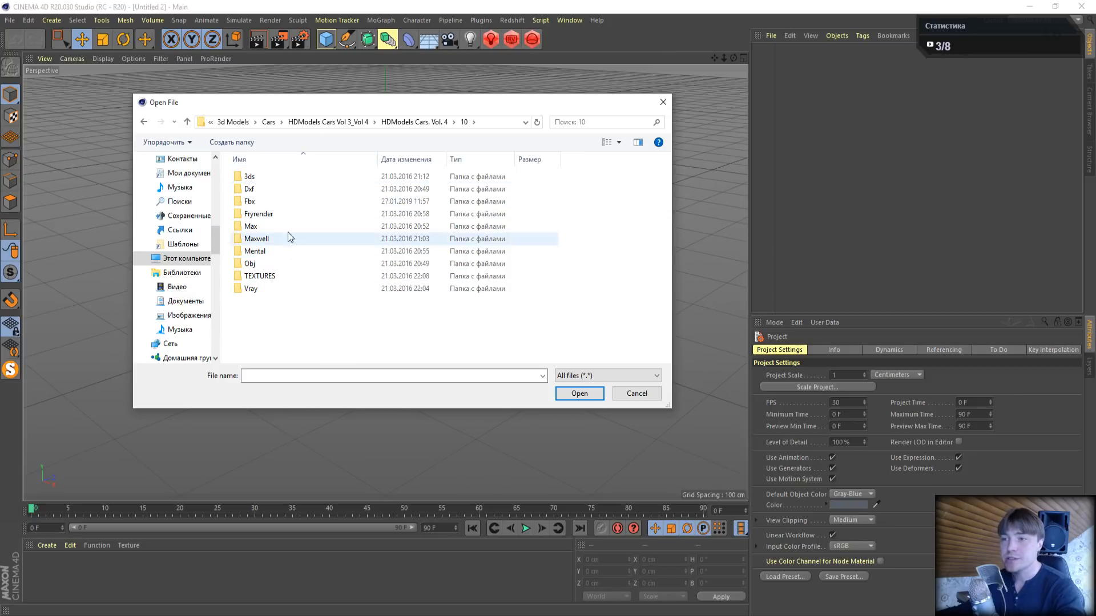
{"action": "left_click", "coordinate": [249, 203]}
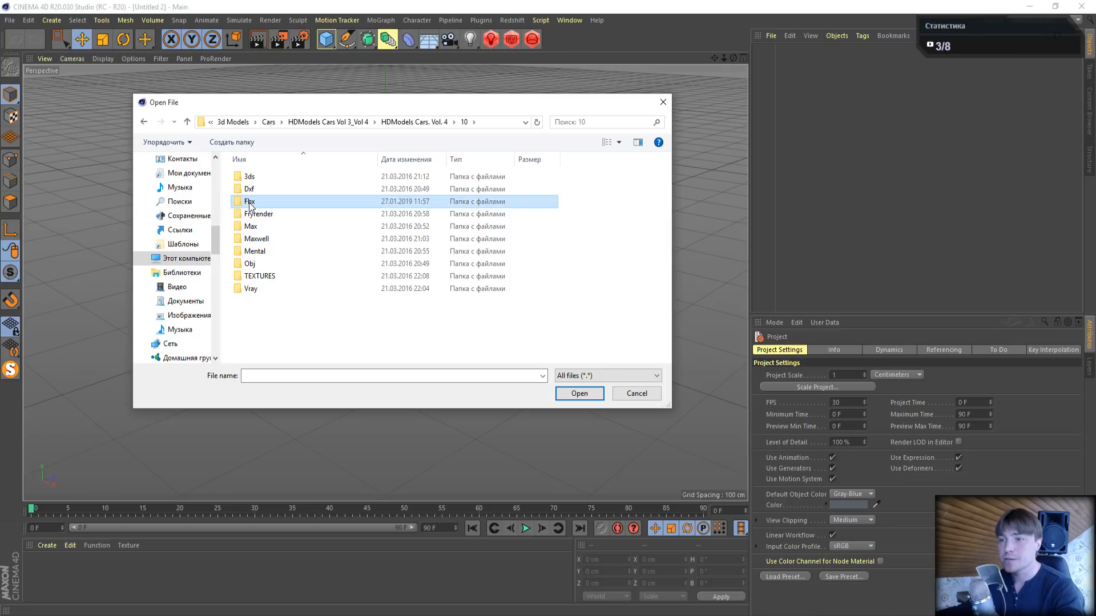
{"action": "double_click", "coordinate": [249, 202]}
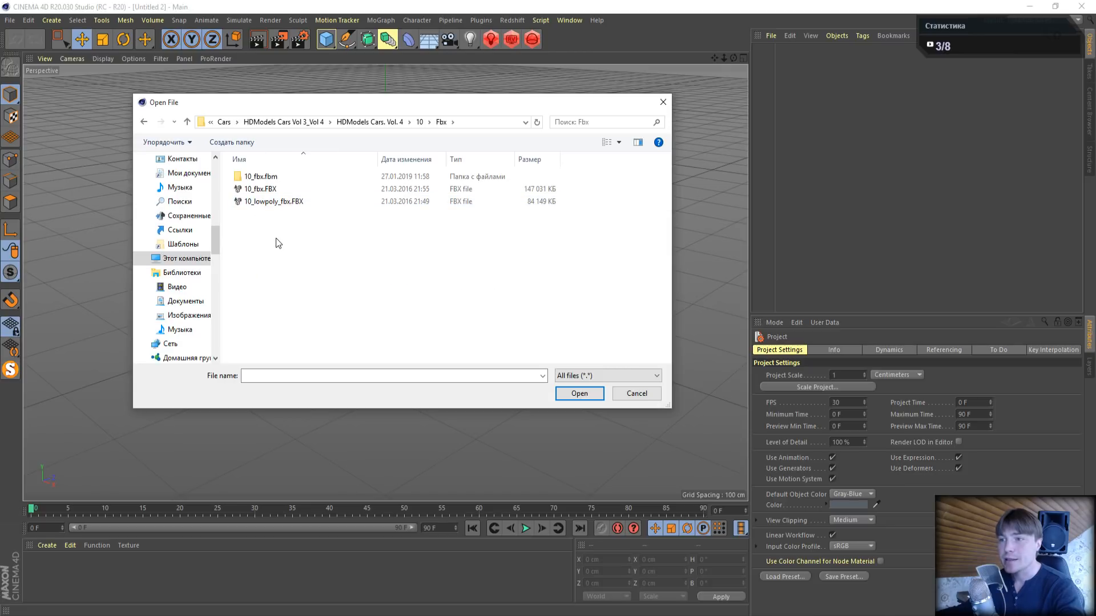
{"action": "left_click", "coordinate": [263, 201]}
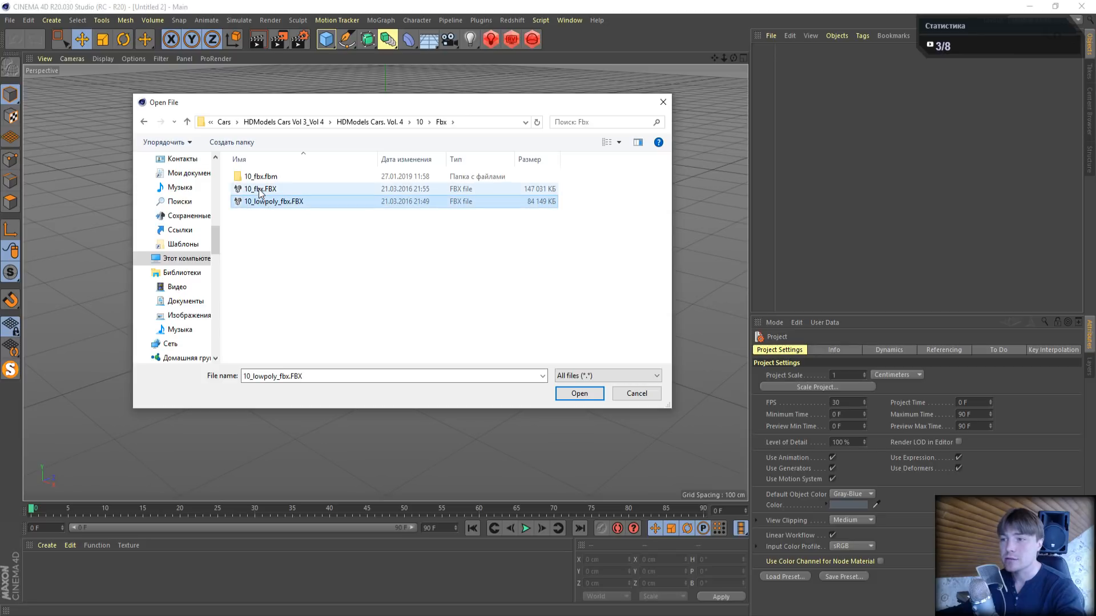
{"action": "left_click", "coordinate": [259, 190]}
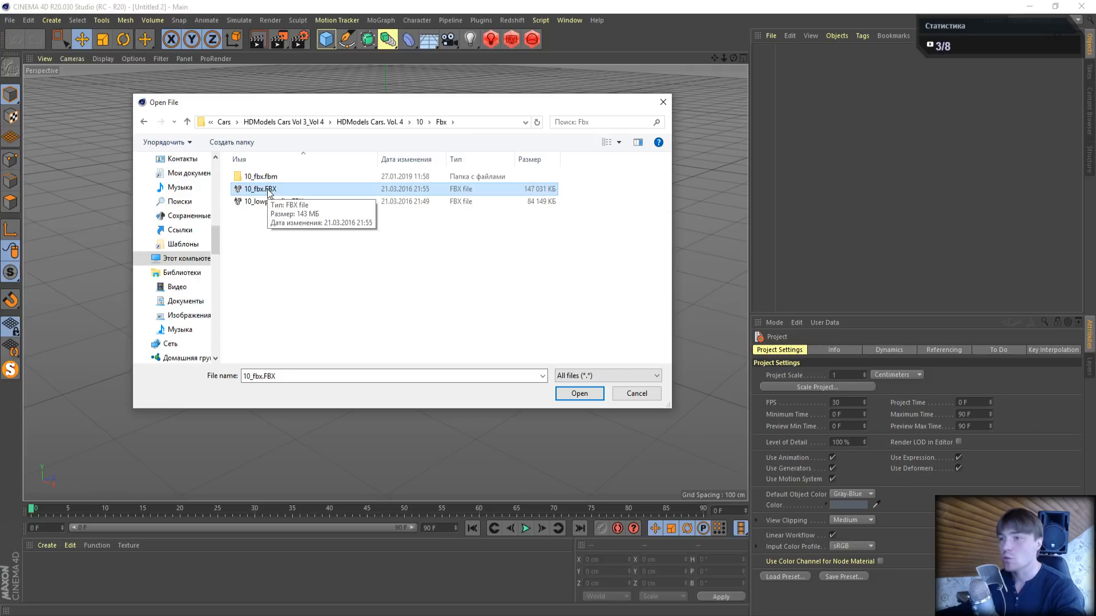
{"action": "left_click", "coordinate": [580, 395]}
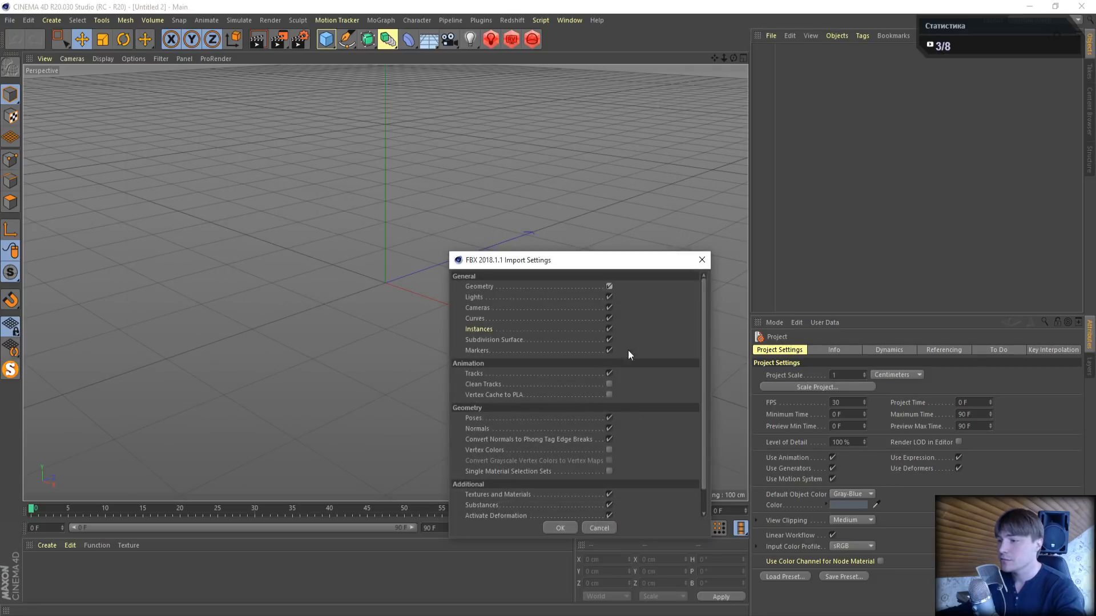
- Review the FBX import settings and import the car model with the existing options
{"action": "mouse_move", "coordinate": [704, 300]}
{"action": "left_mouse_down"}
{"action": "mouse_move", "coordinate": [706, 338]}
{"action": "mouse_move", "coordinate": [704, 291]}
{"action": "left_mouse_up"}
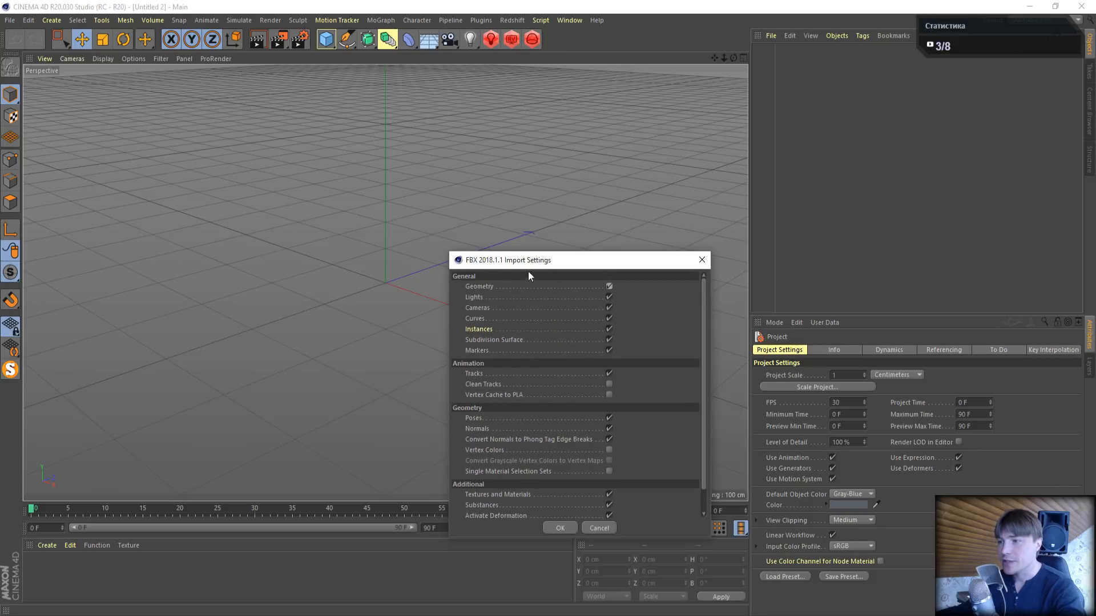
{"action": "left_click_drag", "start_coordinate": [529, 267], "coordinate": [434, 143]}
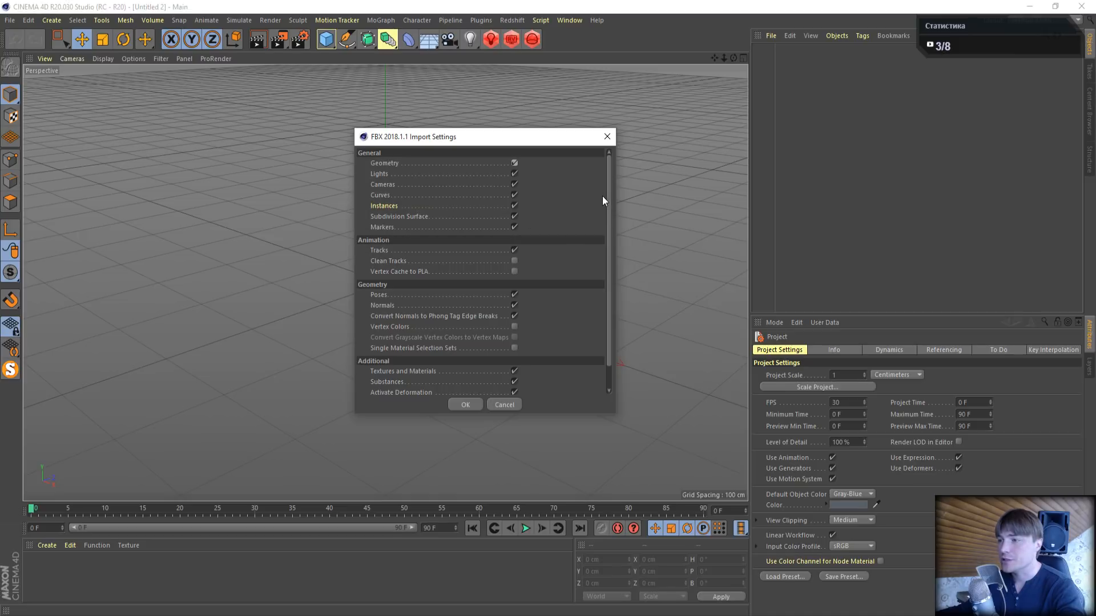
{"action": "left_click_drag", "start_coordinate": [608, 194], "coordinate": [608, 257]}
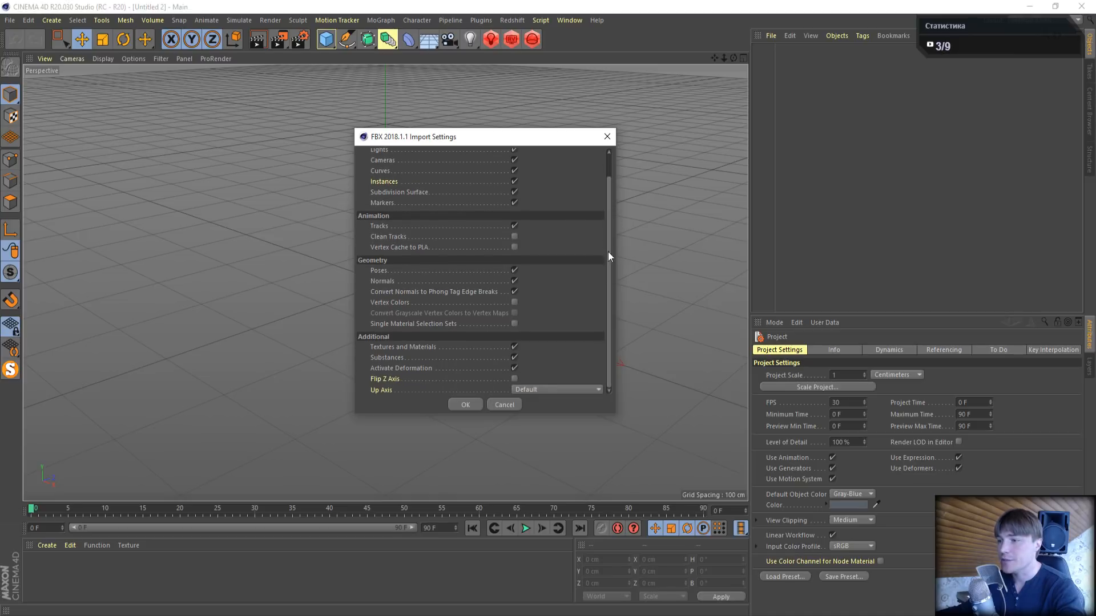
{"action": "left_click", "coordinate": [462, 405]}
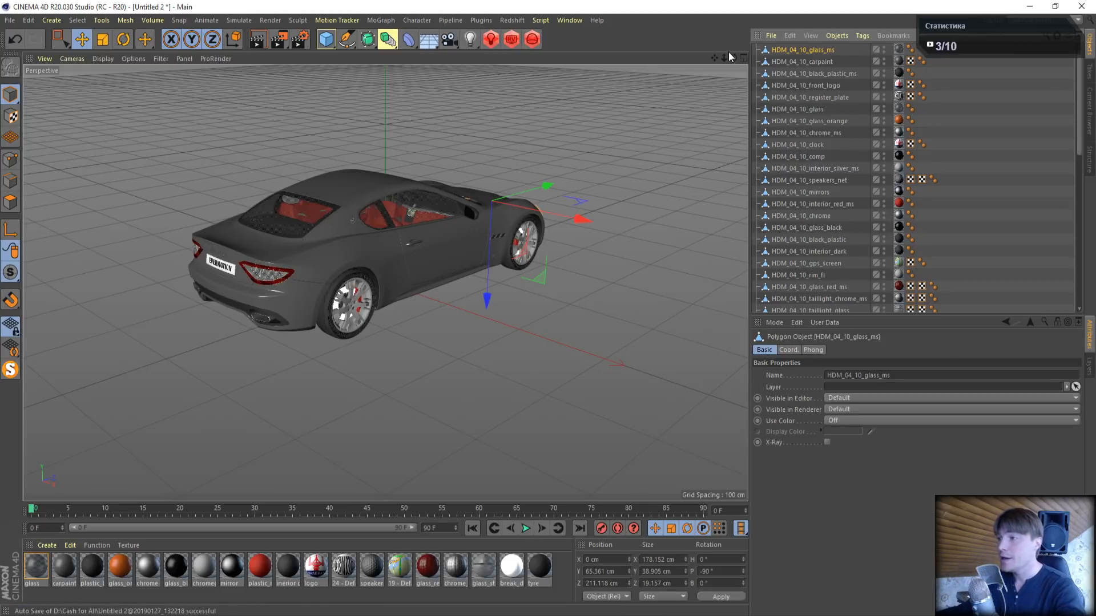
- Inspect the car from its front side and examine the plastic_black material's color settings in the Material Editor
{"action": "left_click_drag", "start_coordinate": [733, 58], "coordinate": [357, 12]}
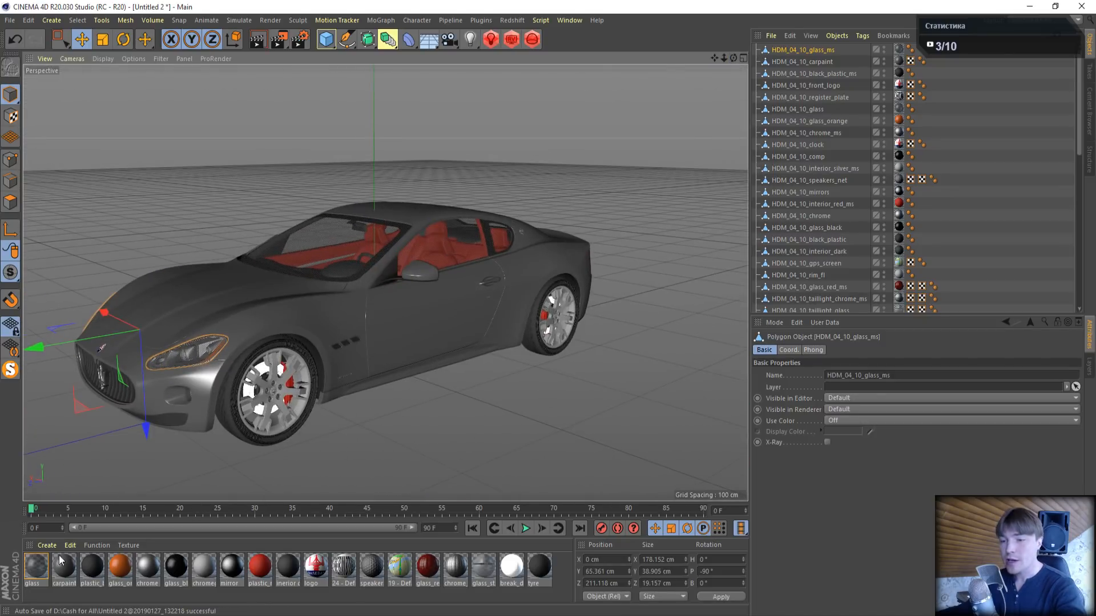
{"action": "double_click", "coordinate": [94, 566]}
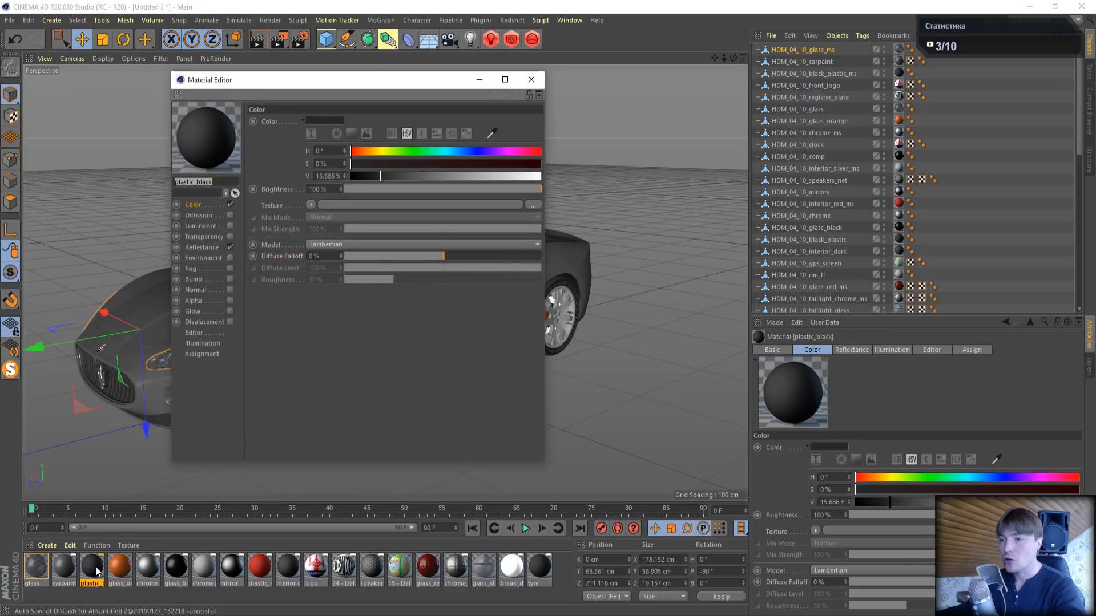
{"action": "left_click_drag", "start_coordinate": [212, 82], "coordinate": [466, 88]}
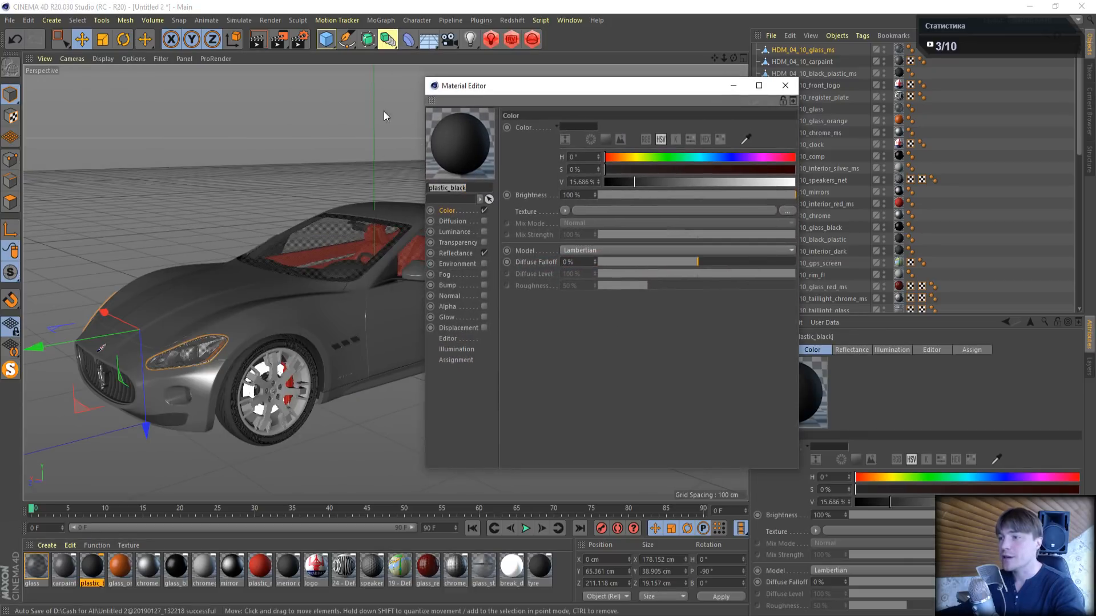
{"action": "left_click", "coordinate": [785, 86]}
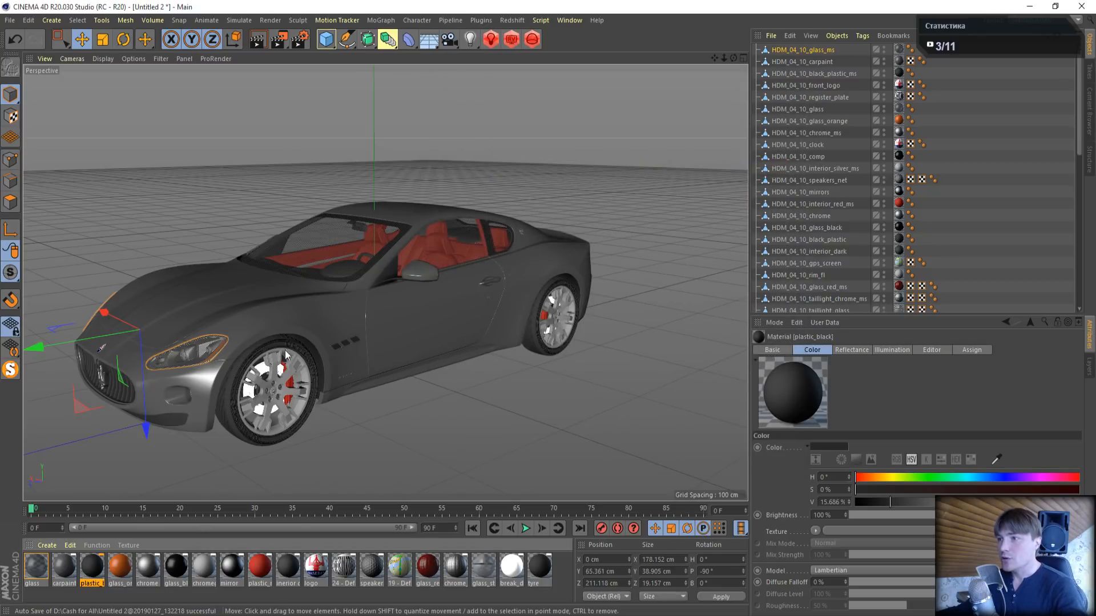
{"action": "left_click", "coordinate": [511, 21]}
{"action": "mouse_move", "coordinate": [522, 37]}
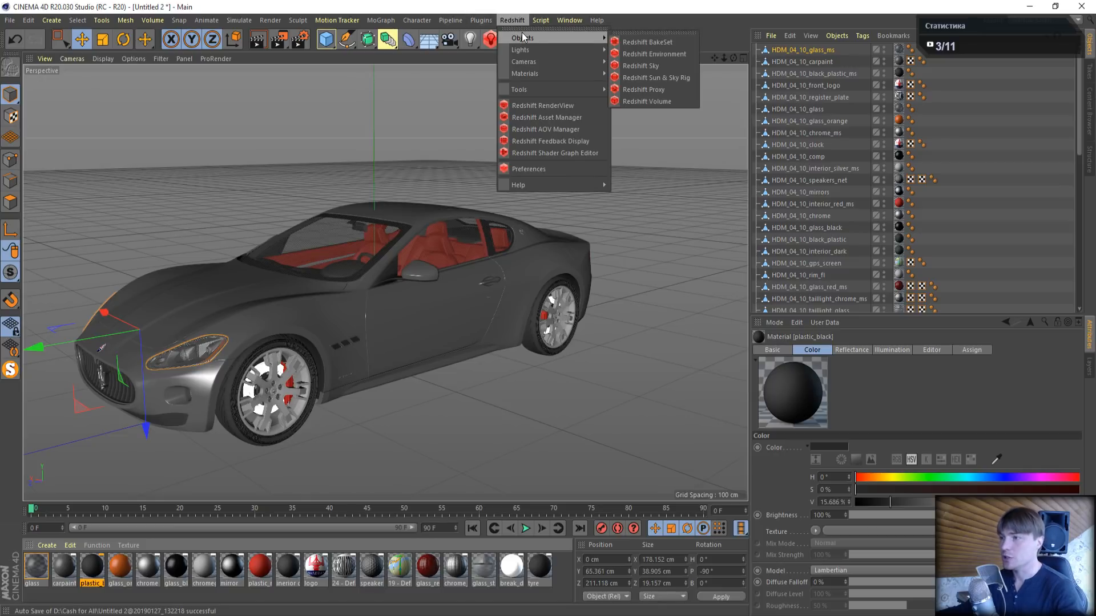
{"action": "left_click", "coordinate": [595, 10]}
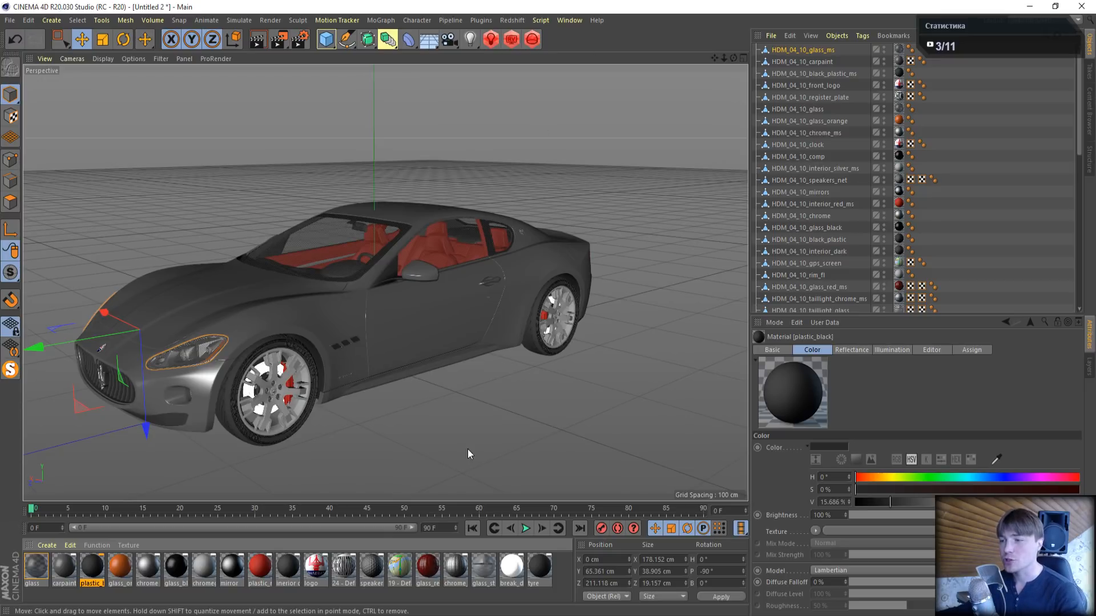
{"action": "left_click", "coordinate": [508, 21]}
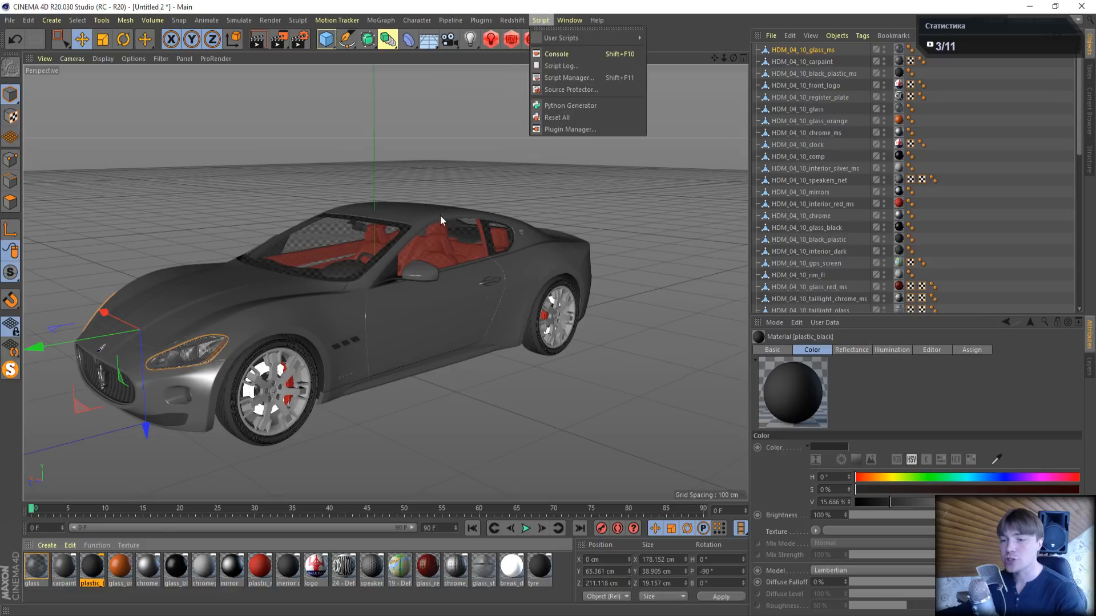
{"action": "left_click", "coordinate": [160, 595]}
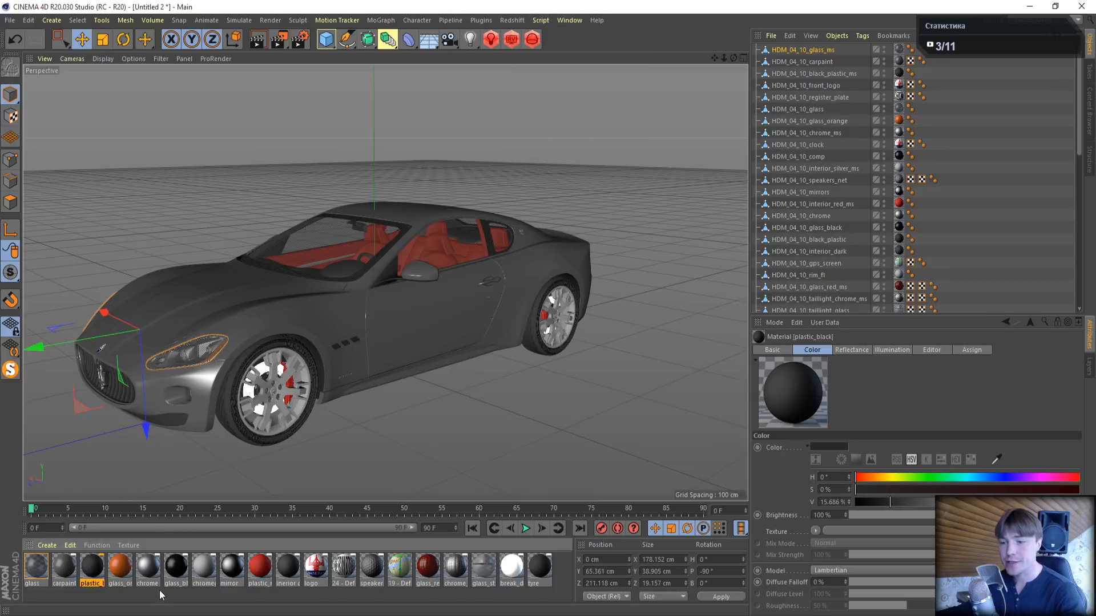
- Select all the car's materials from glass to tyre and convert and replace them with Redshift materials
{"action": "left_click", "coordinate": [36, 567]}
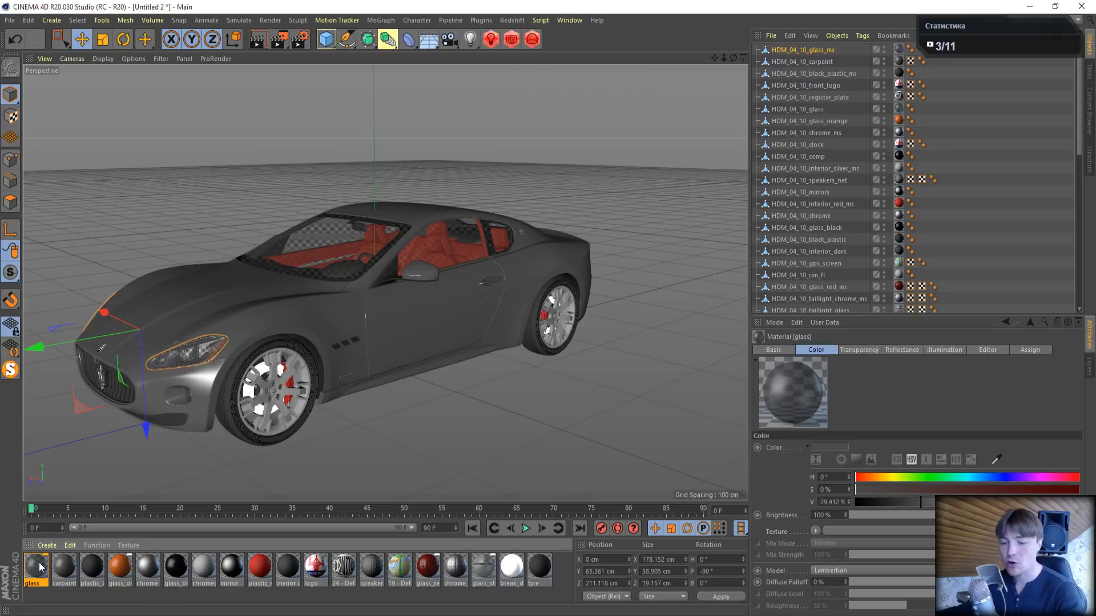
{"action": "left_click", "coordinate": [540, 566], "text": "shift"}
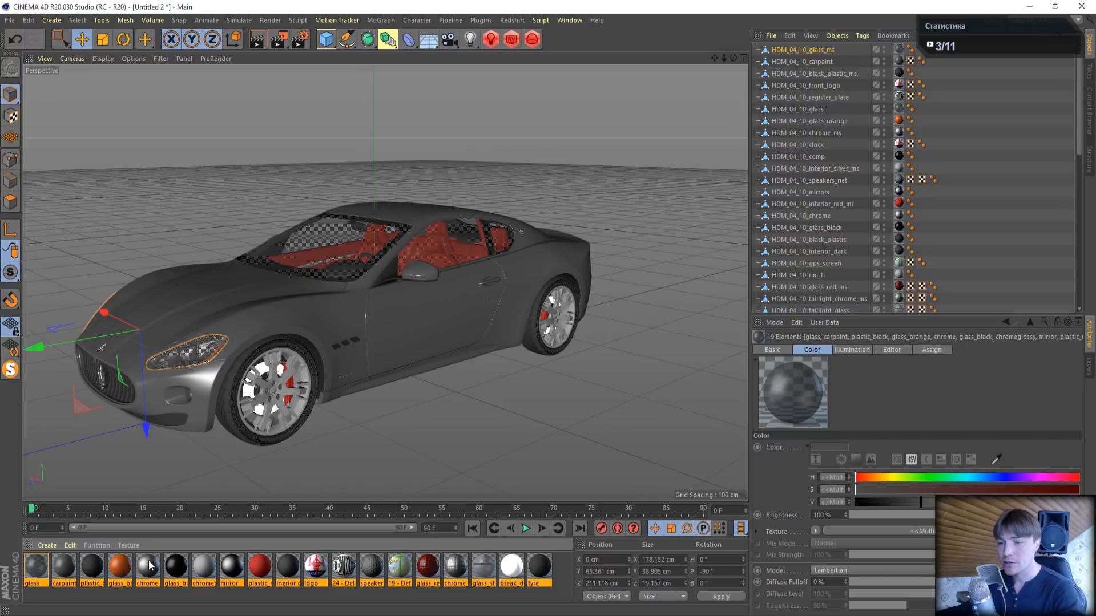
{"action": "left_click", "coordinate": [45, 545]}
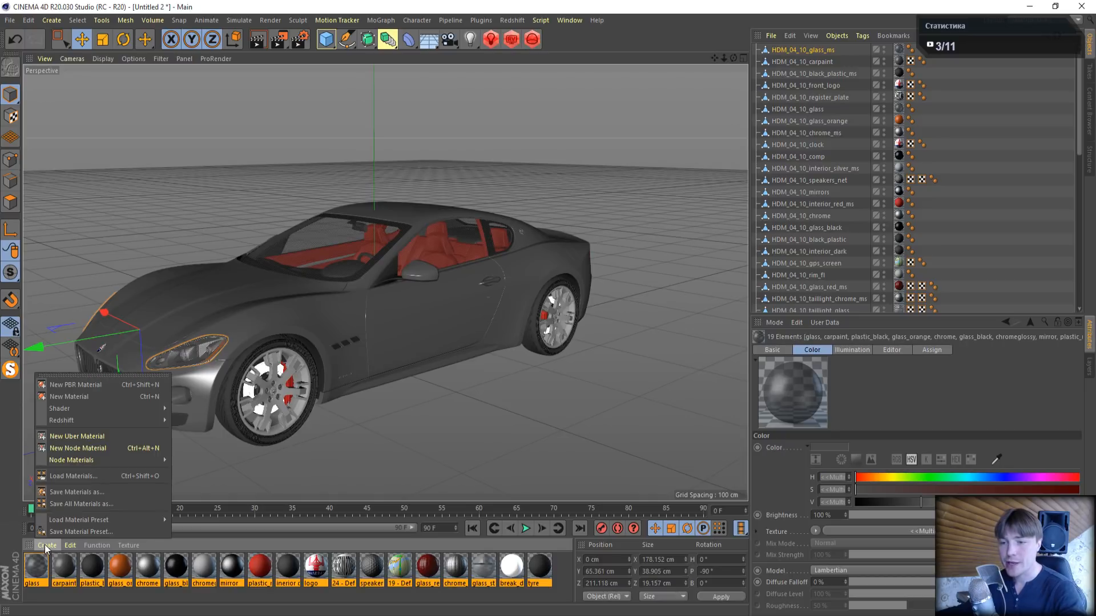
{"action": "mouse_move", "coordinate": [79, 421]}
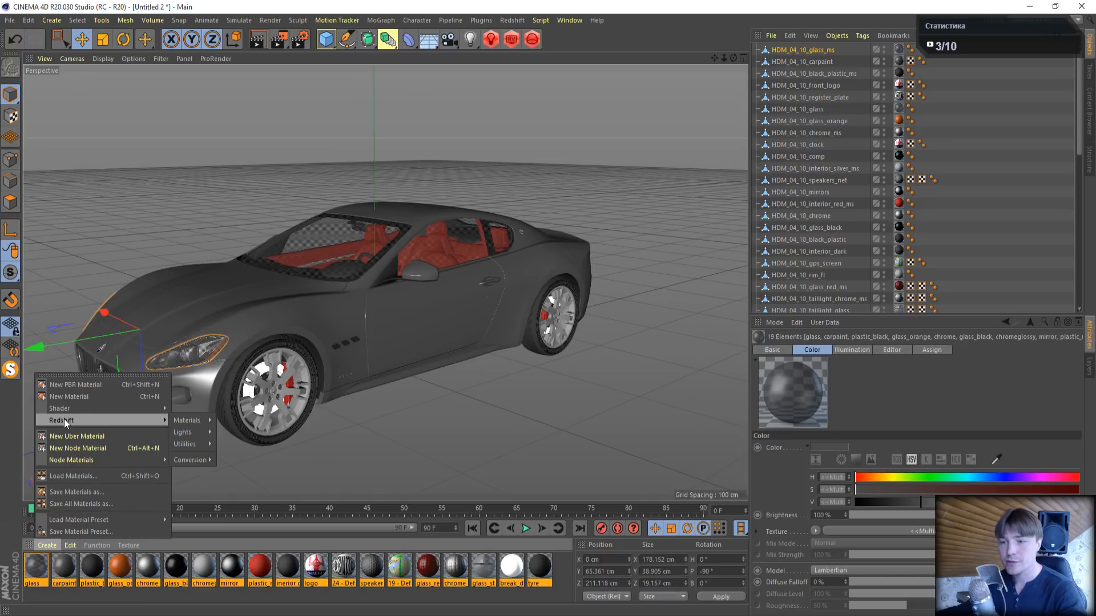
{"action": "mouse_move", "coordinate": [197, 420]}
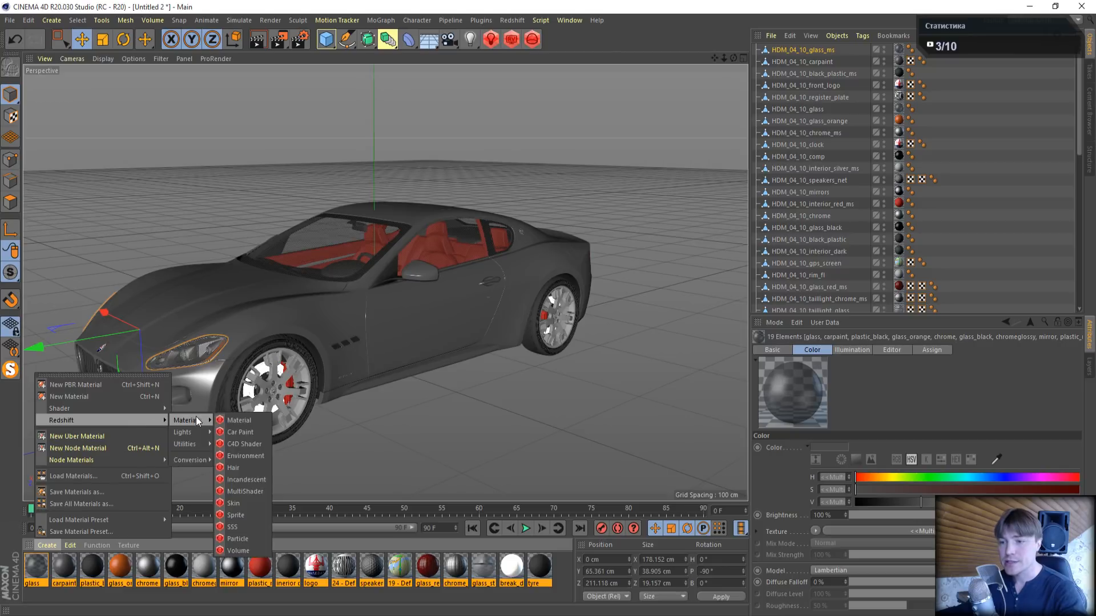
{"action": "mouse_move", "coordinate": [174, 465]}
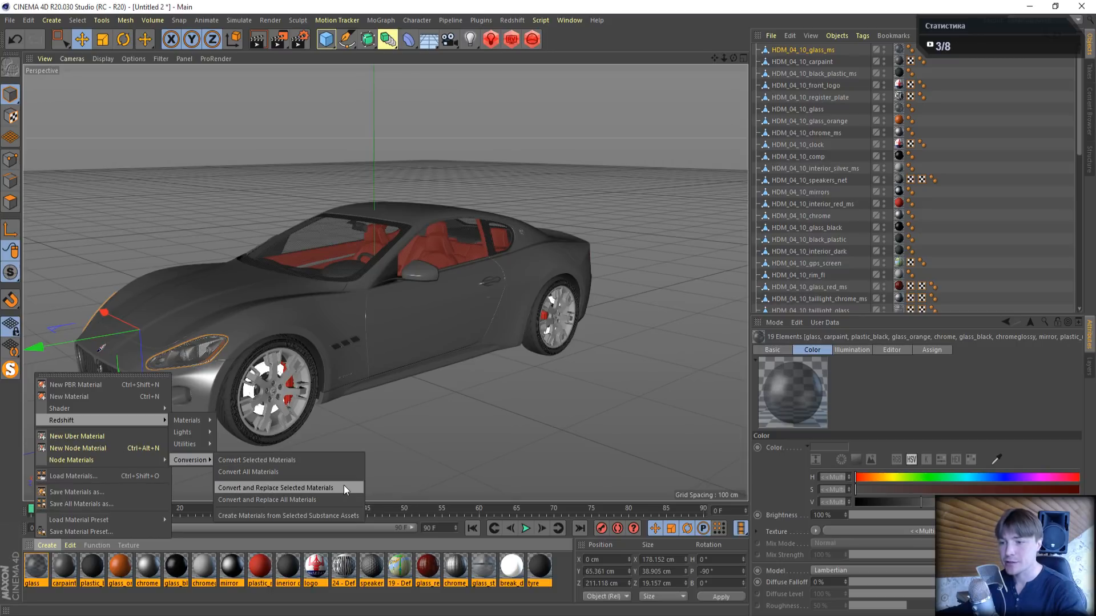
{"action": "left_click", "coordinate": [305, 489]}
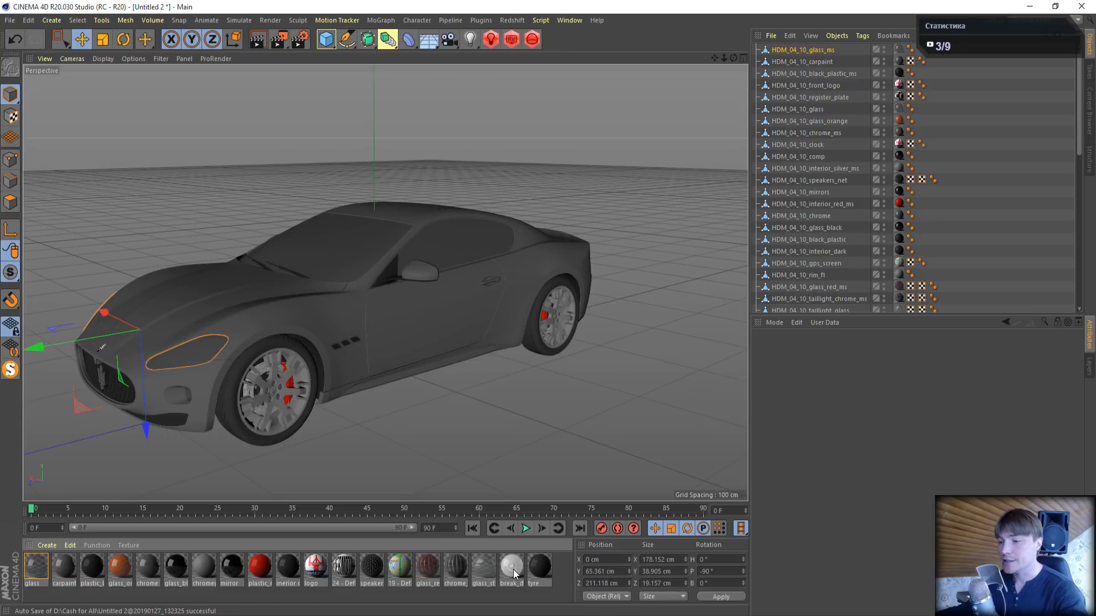
- Examine the converted glass material's Redshift shader graph, and close the graph and the Material Editor
{"action": "double_click", "coordinate": [34, 566]}
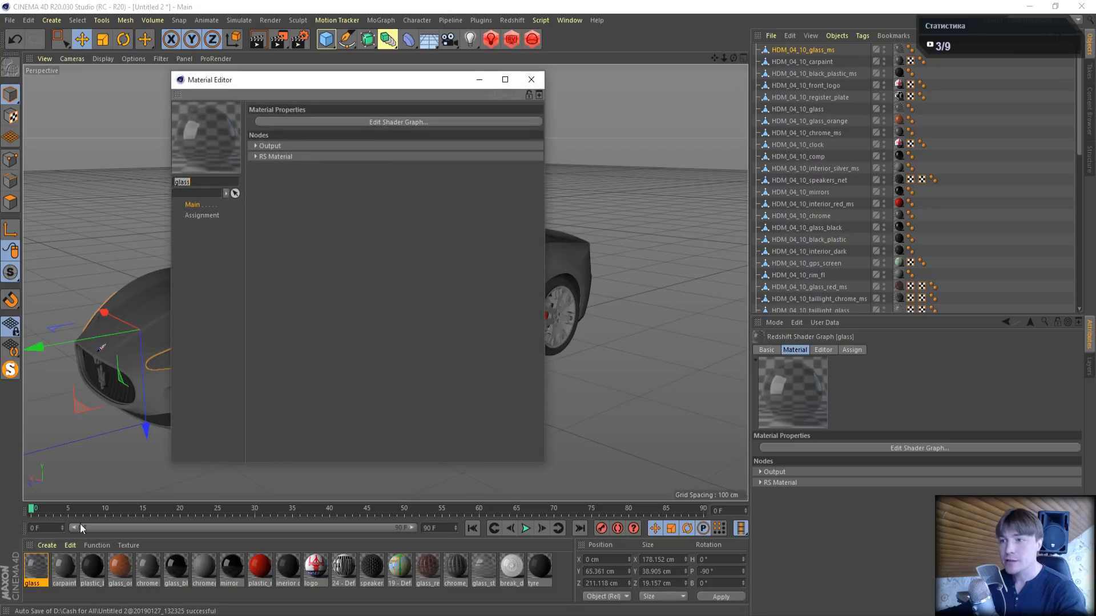
{"action": "left_click", "coordinate": [358, 123]}
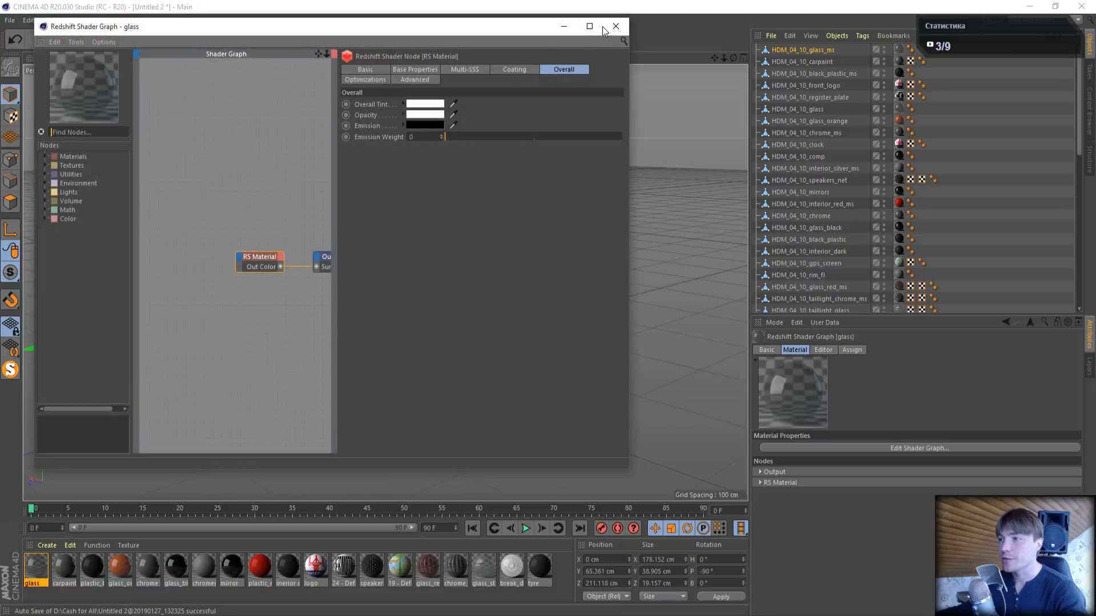
{"action": "left_click", "coordinate": [613, 26]}
{"action": "left_click", "coordinate": [531, 78]}
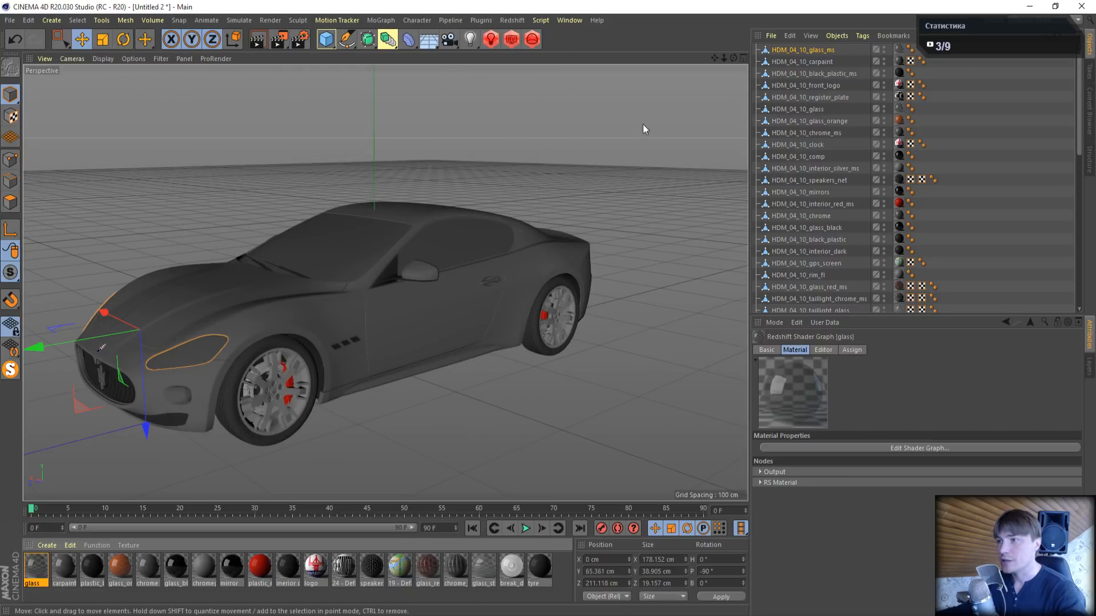
- Set the renderer to Redshift in the render settings and set its progressive rendering passes to 32
{"action": "left_click", "coordinate": [300, 39]}
{"action": "left_click", "coordinate": [362, 53]}
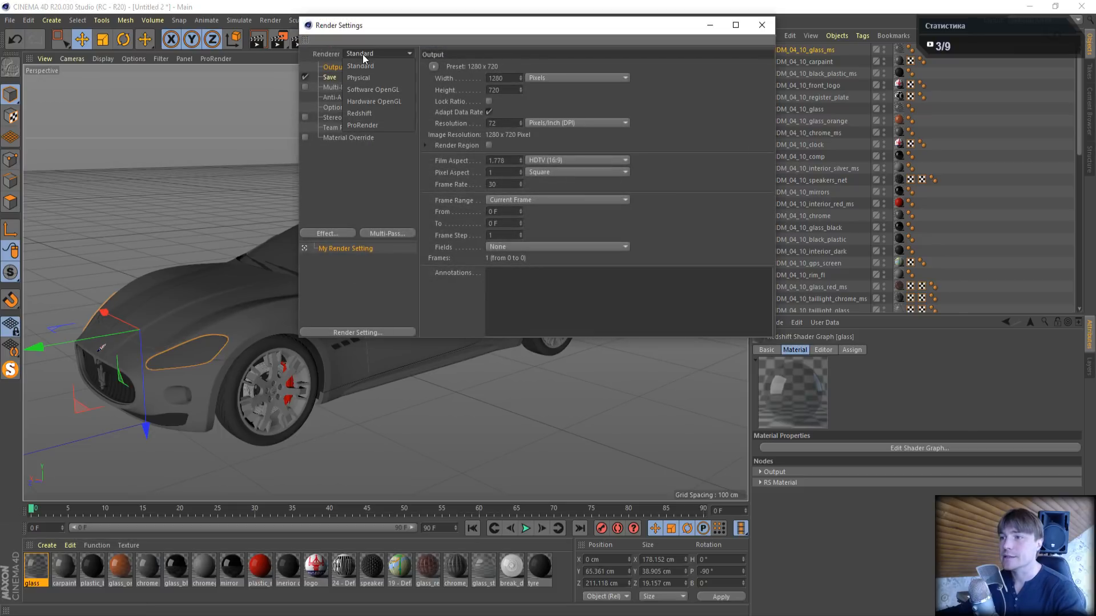
{"action": "left_click", "coordinate": [359, 113]}
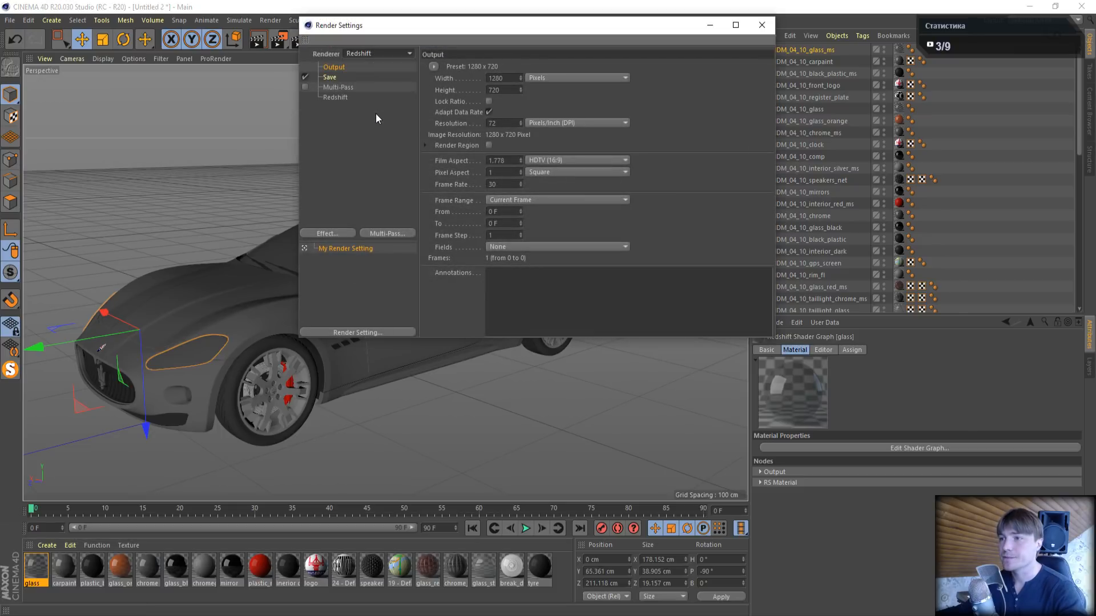
{"action": "left_click", "coordinate": [330, 97]}
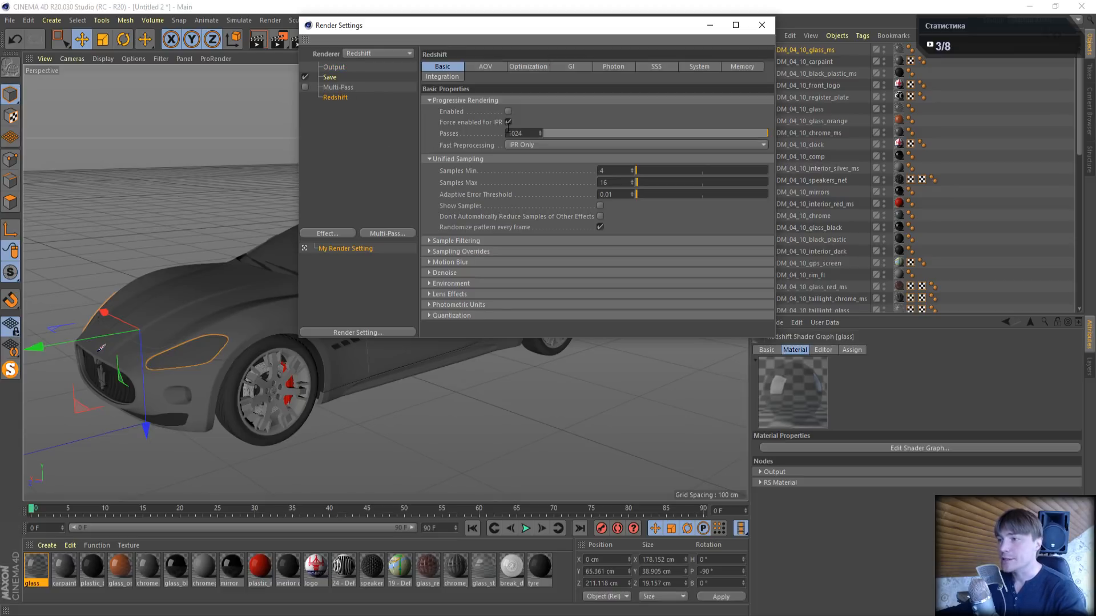
{"action": "left_click_drag", "start_coordinate": [535, 133], "coordinate": [437, 139]}
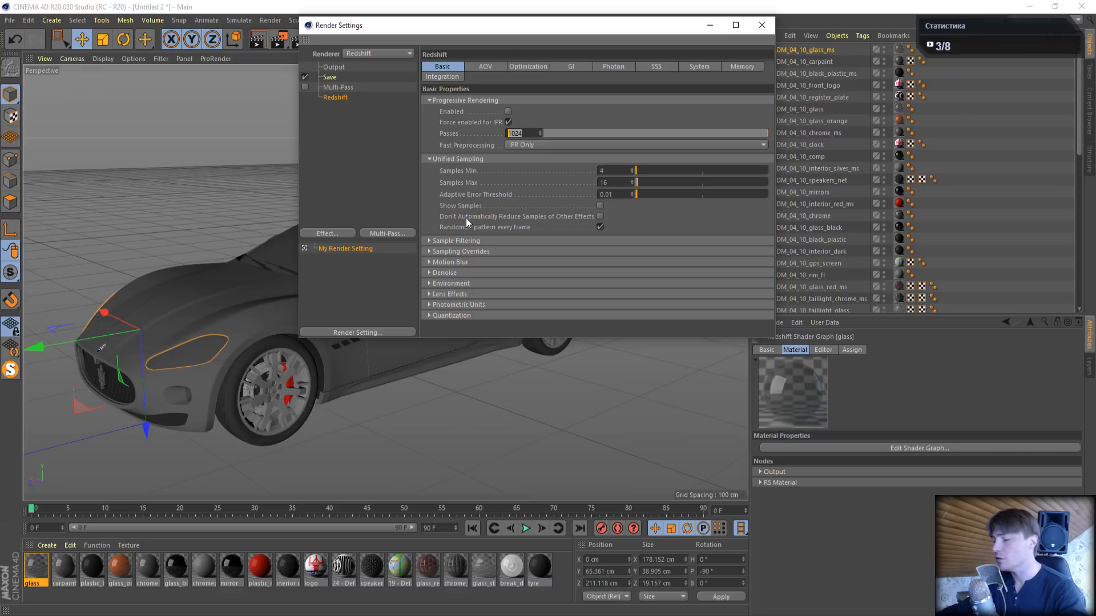
{"action": "type", "text": "32"}
{"action": "key", "text": "Return"}
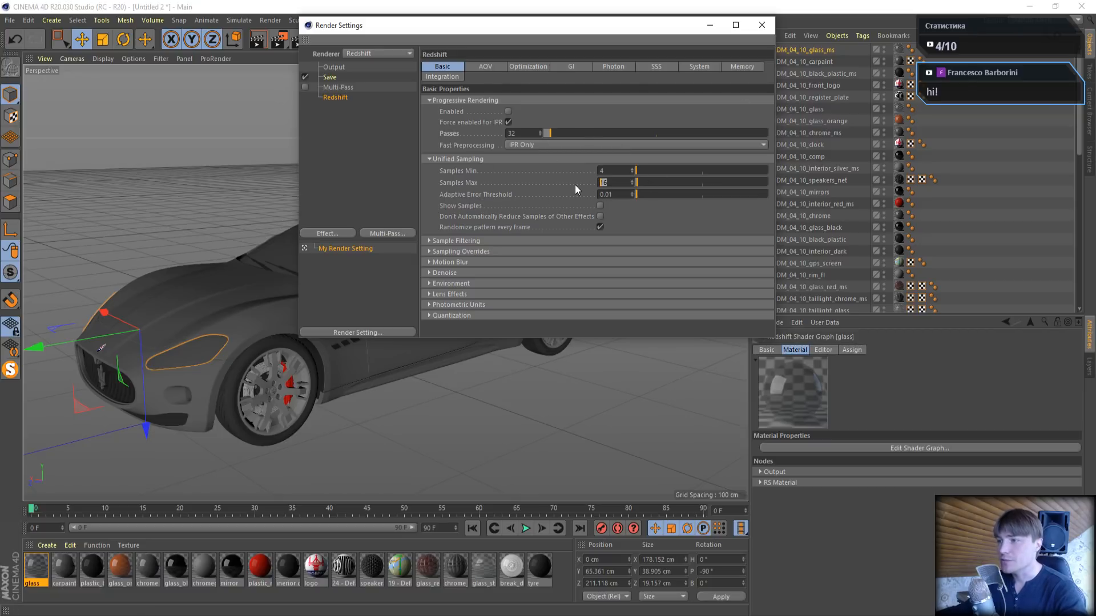
{"action": "double_click", "coordinate": [603, 171]}
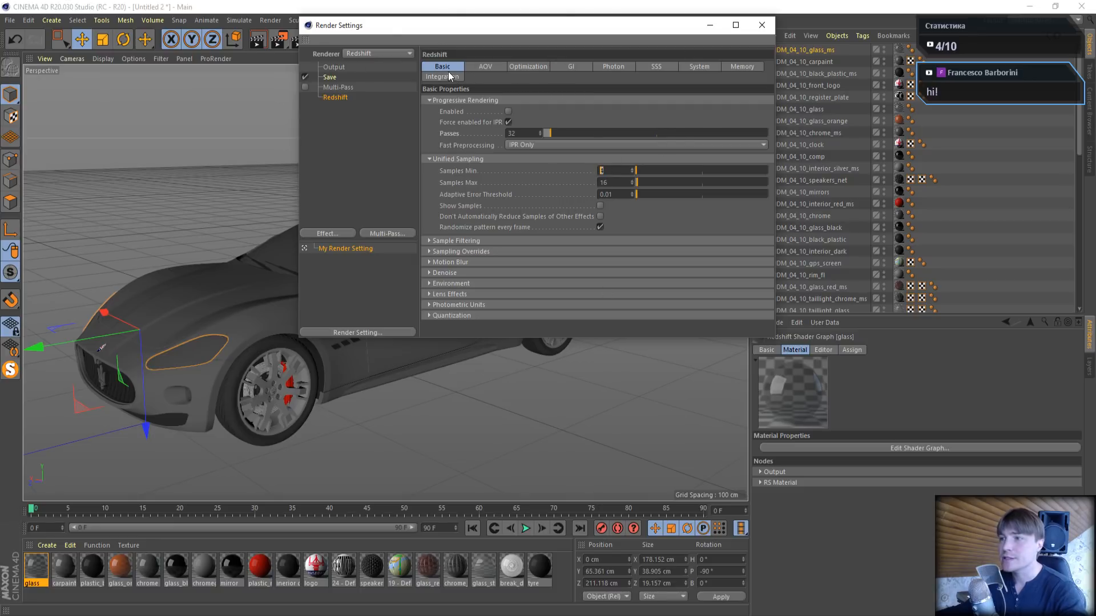
{"action": "left_click", "coordinate": [762, 26]}
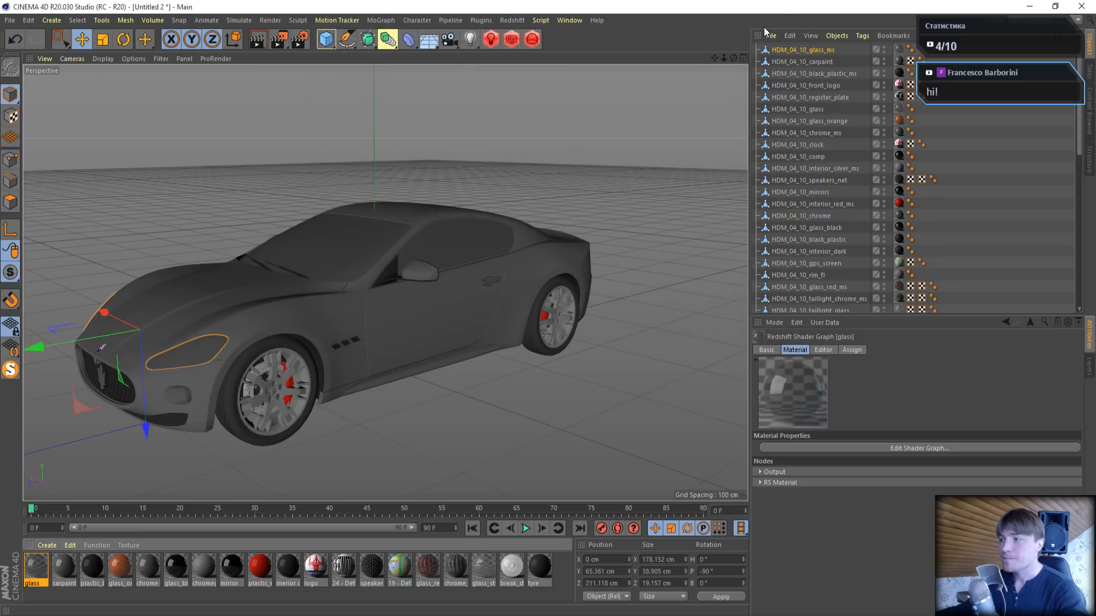
- Add a Redshift dome light and load 04-23_Sun_A.hdr from the Desktop's HDRI folder as its dome map
{"action": "left_click", "coordinate": [495, 41]}
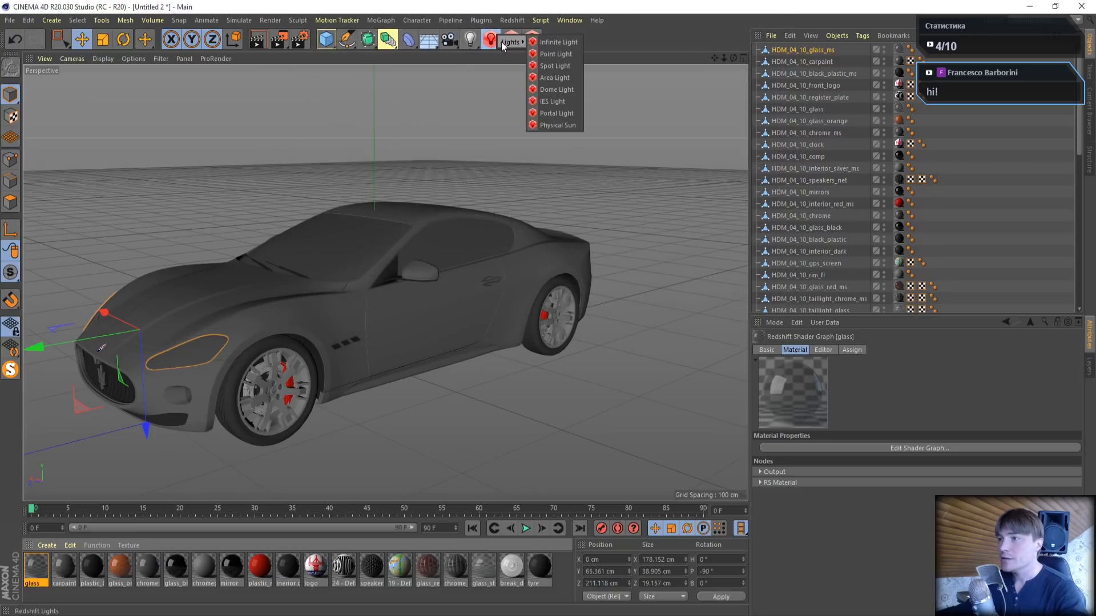
{"action": "left_click", "coordinate": [559, 88]}
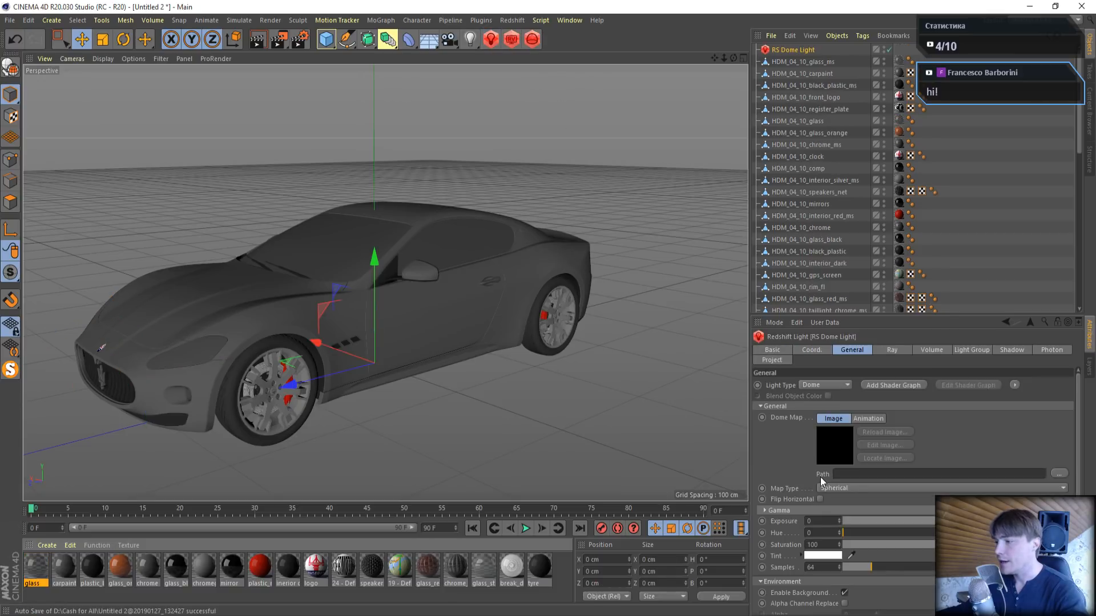
{"action": "left_click", "coordinate": [1057, 474]}
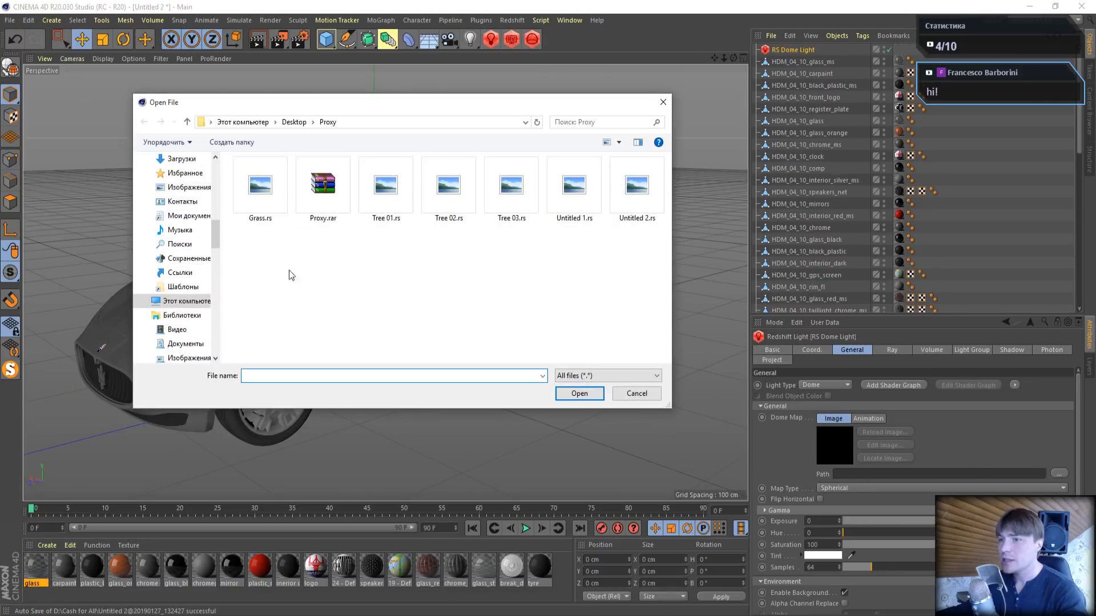
{"action": "left_click", "coordinate": [294, 122]}
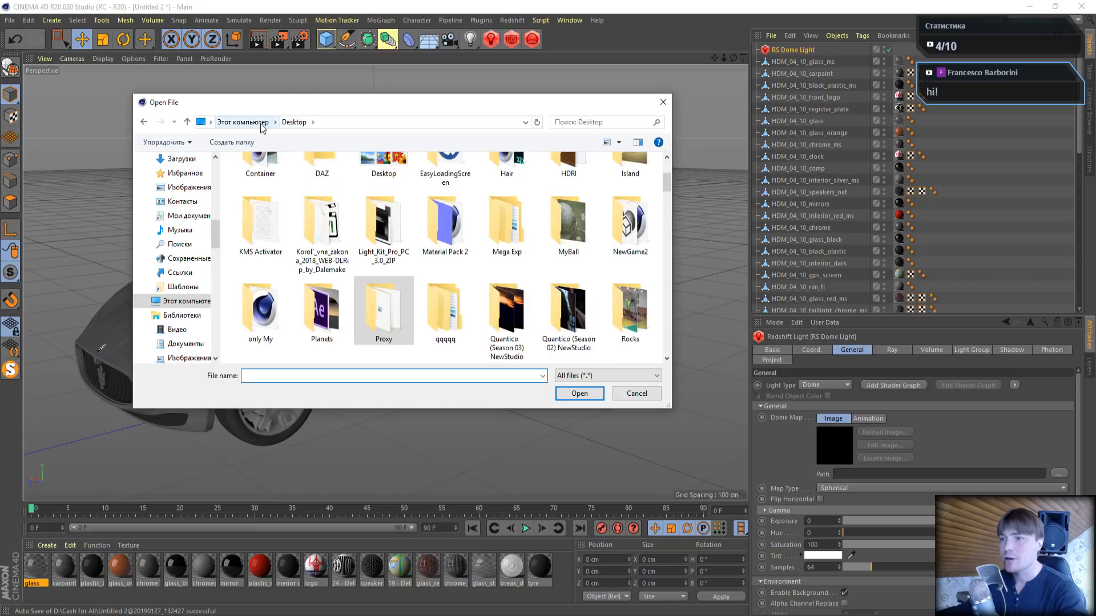
{"action": "scroll", "coordinate": [405, 291], "scroll_direction": "up", "scroll_amount": 1}
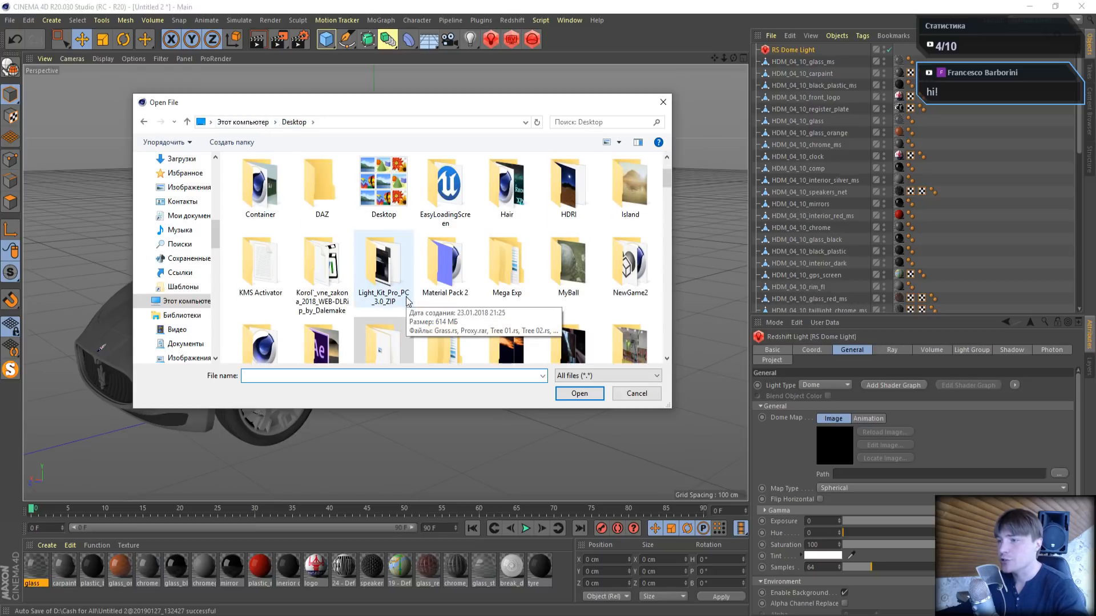
{"action": "scroll", "coordinate": [508, 297], "scroll_direction": "down", "scroll_amount": 1}
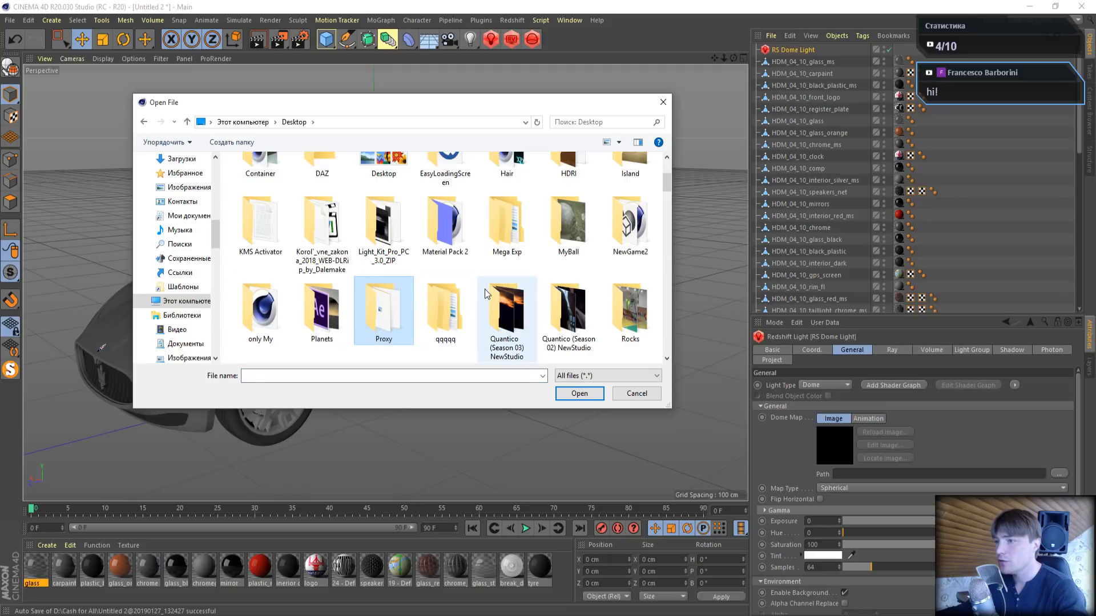
{"action": "scroll", "coordinate": [562, 200], "scroll_direction": "up", "scroll_amount": 1}
{"action": "double_click", "coordinate": [571, 180]}
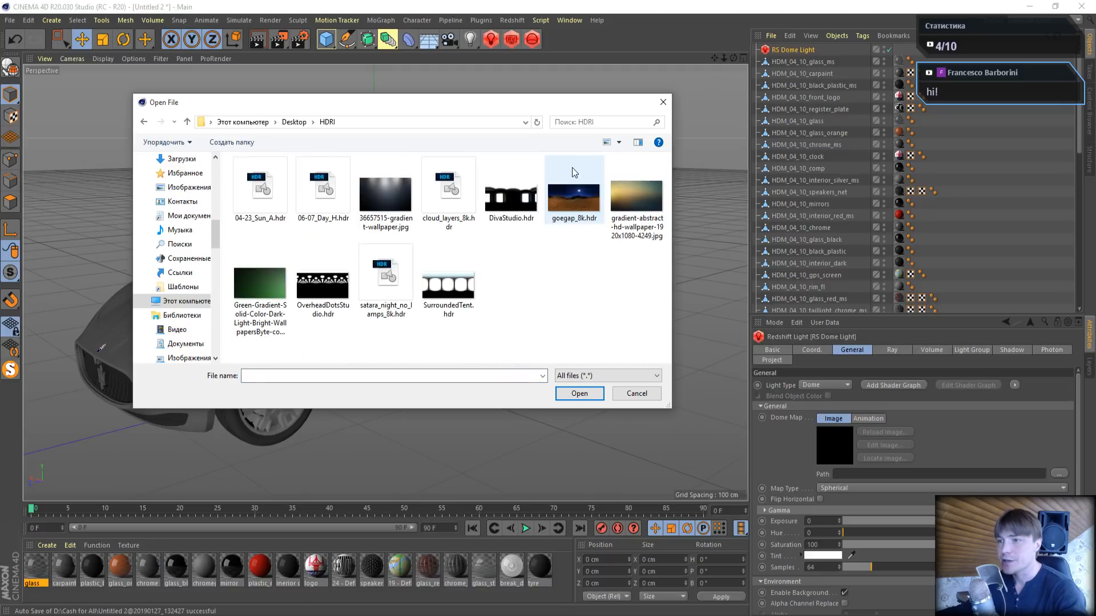
{"action": "left_click", "coordinate": [245, 193]}
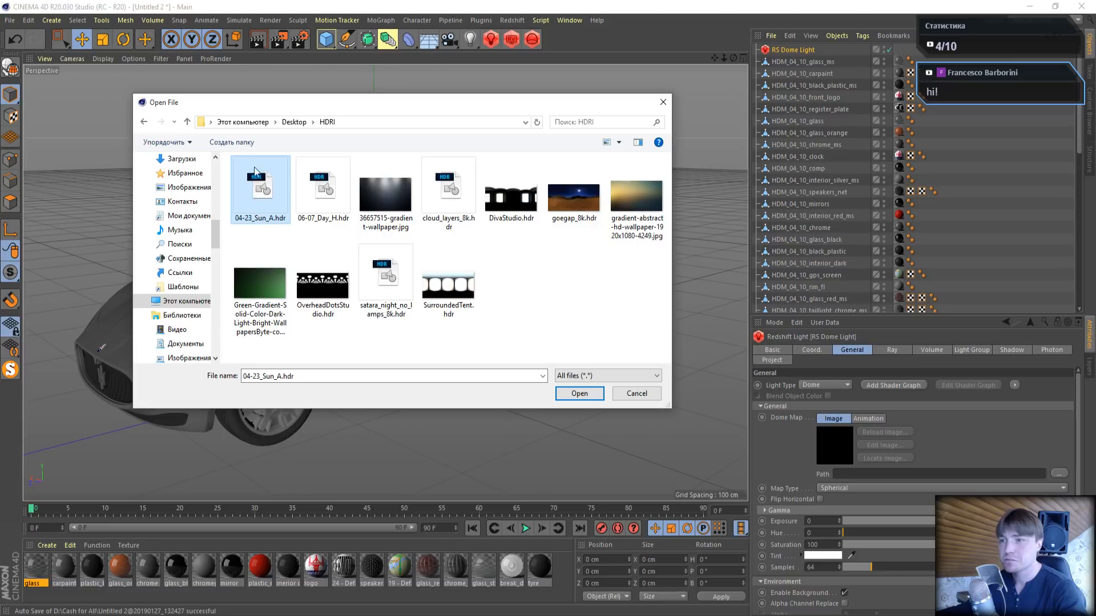
{"action": "left_click", "coordinate": [568, 398]}
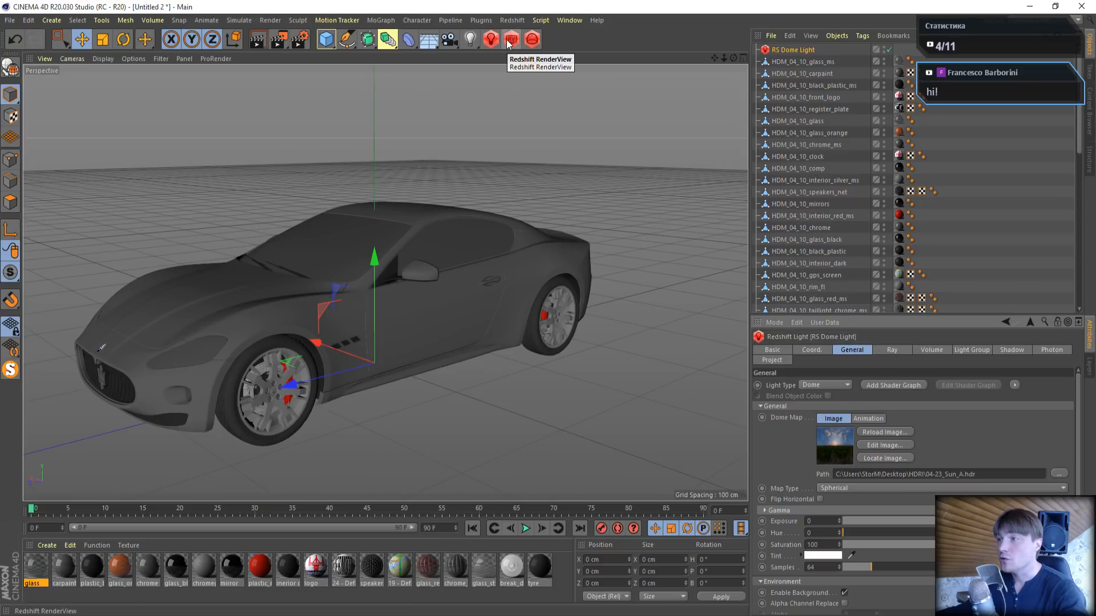
- Open the Redshift RenderView, turn off PostFX and start the interactive render
{"action": "left_click", "coordinate": [509, 21]}
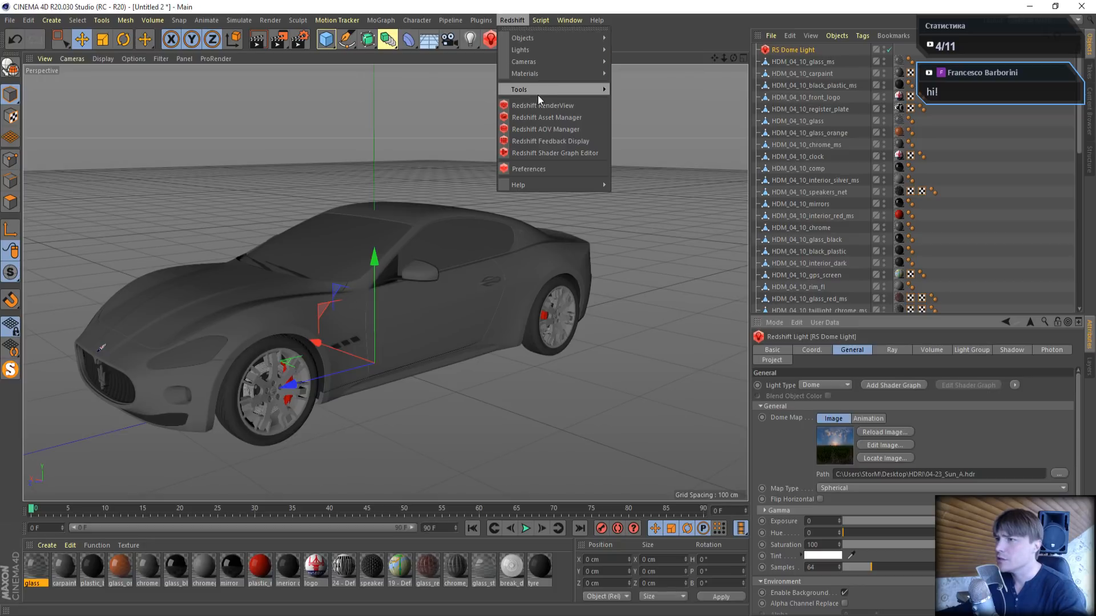
{"action": "mouse_move", "coordinate": [536, 91]}
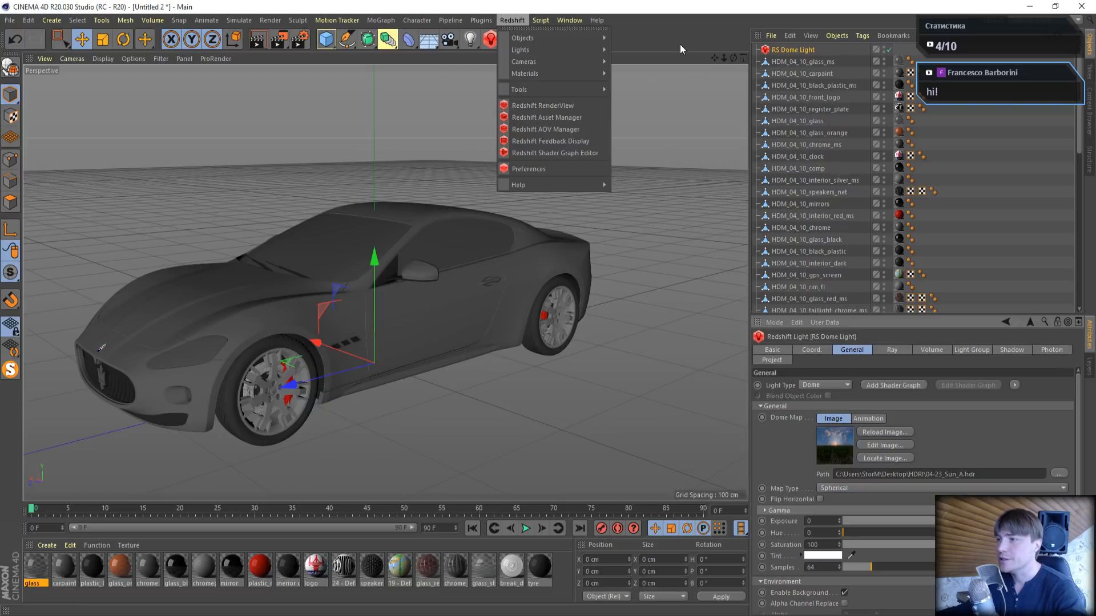
{"action": "left_click", "coordinate": [518, 106]}
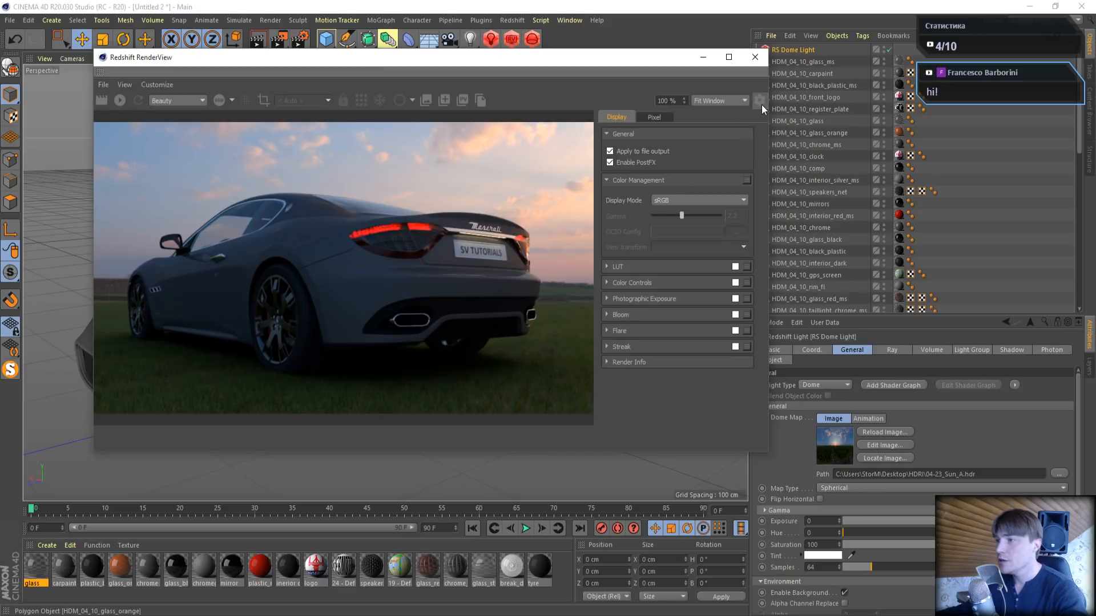
{"action": "left_click", "coordinate": [610, 163]}
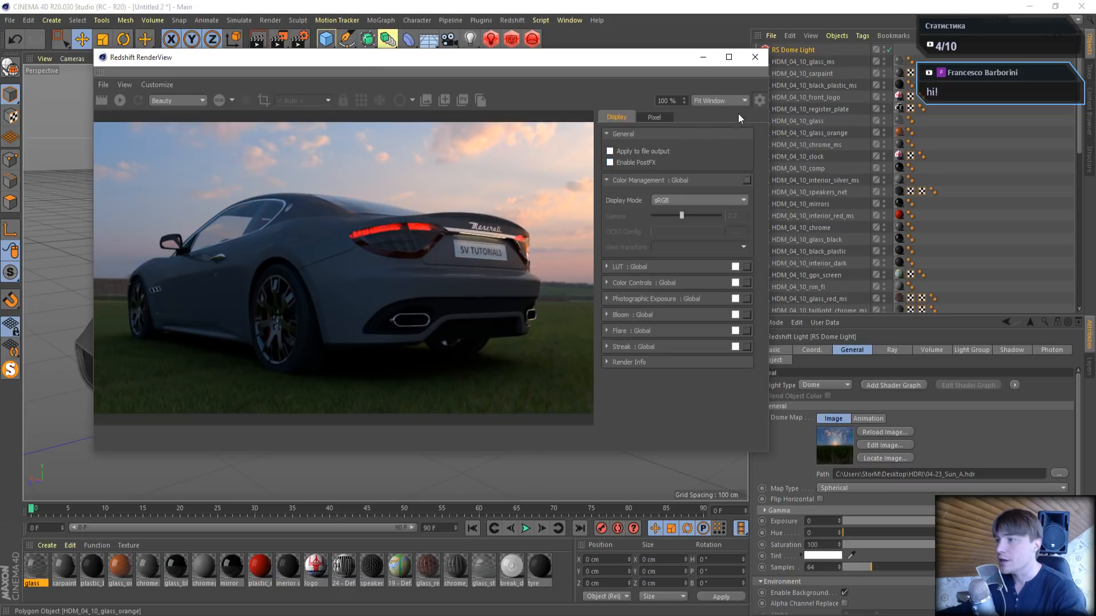
{"action": "left_click", "coordinate": [756, 102]}
{"action": "left_click", "coordinate": [121, 99]}
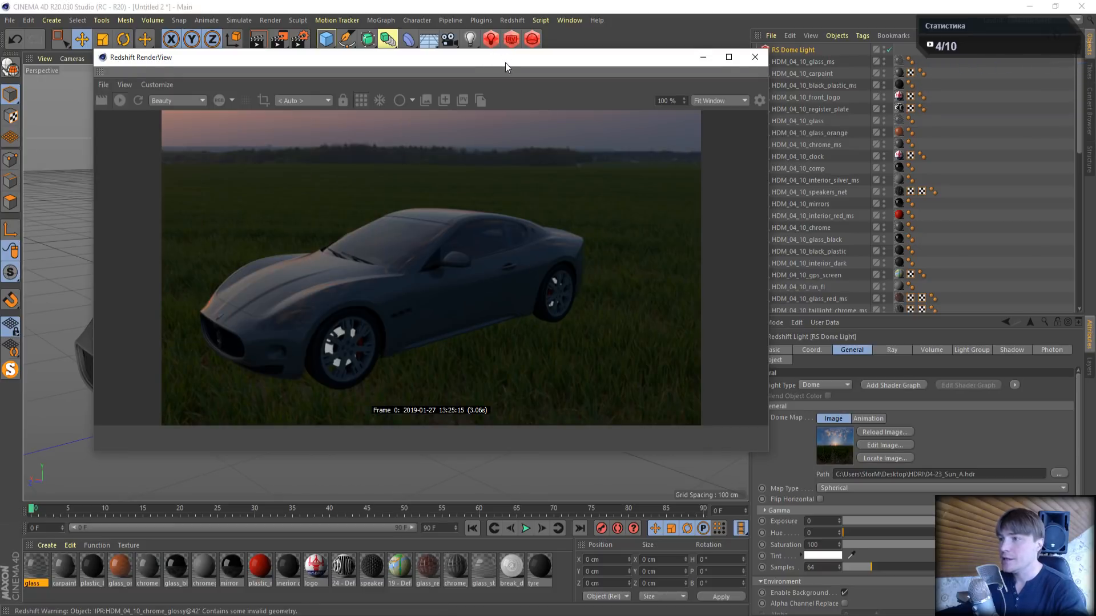
- Brighten the dome light's environment by setting its exposure to 2
{"action": "left_click_drag", "start_coordinate": [505, 63], "coordinate": [441, 69]}
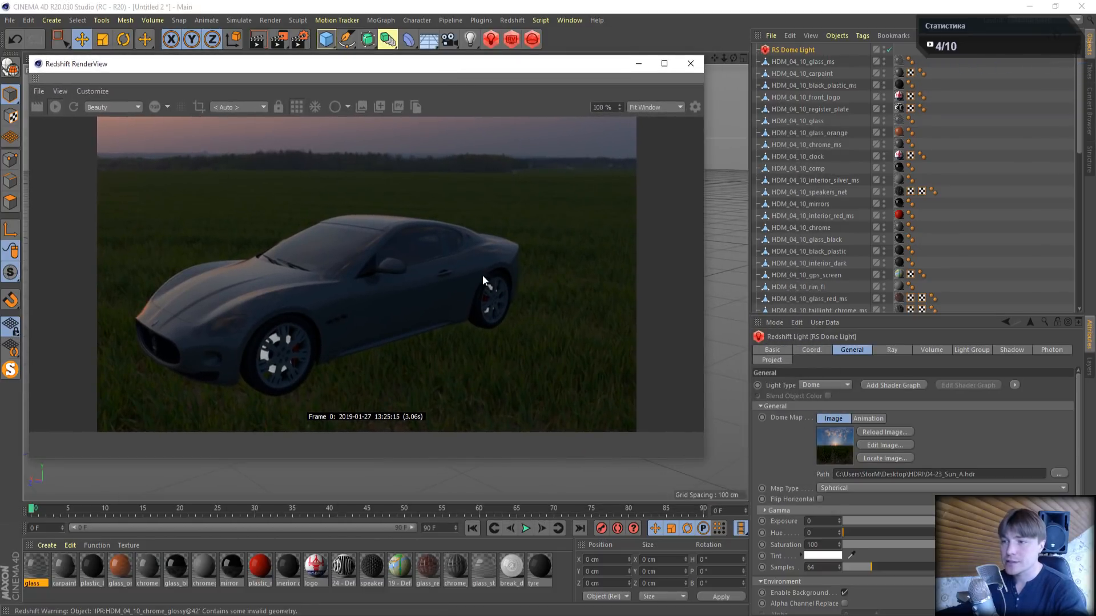
{"action": "mouse_move", "coordinate": [733, 58]}
{"action": "left_mouse_down"}
{"action": "mouse_move", "coordinate": [723, 50]}
{"action": "mouse_move", "coordinate": [731, 59]}
{"action": "mouse_move", "coordinate": [713, 63]}
{"action": "left_mouse_up"}
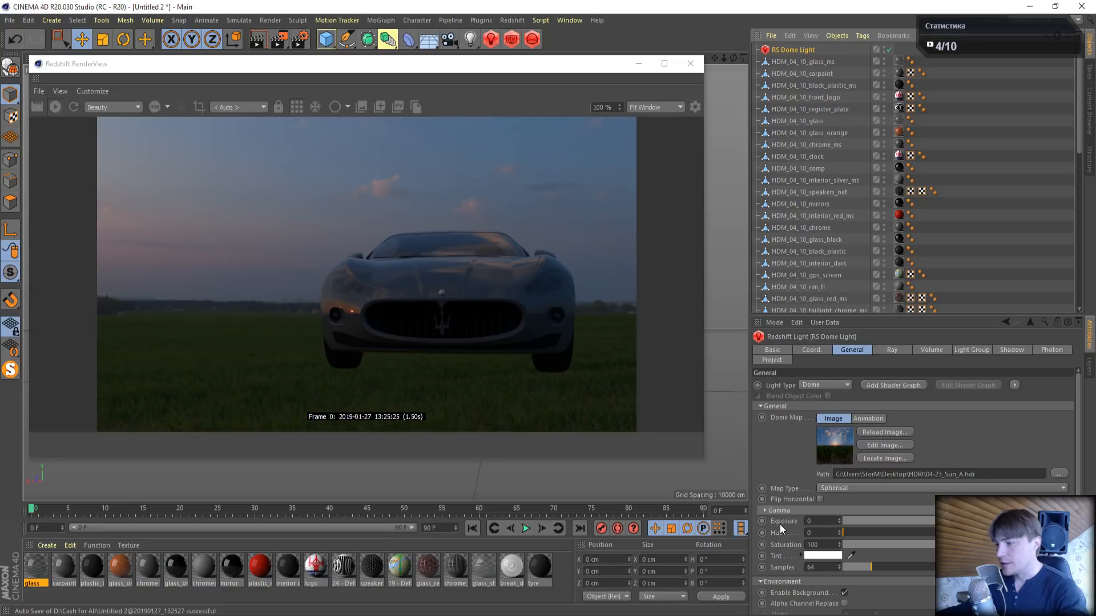
{"action": "left_click", "coordinate": [823, 525]}
{"action": "type", "text": "2"}
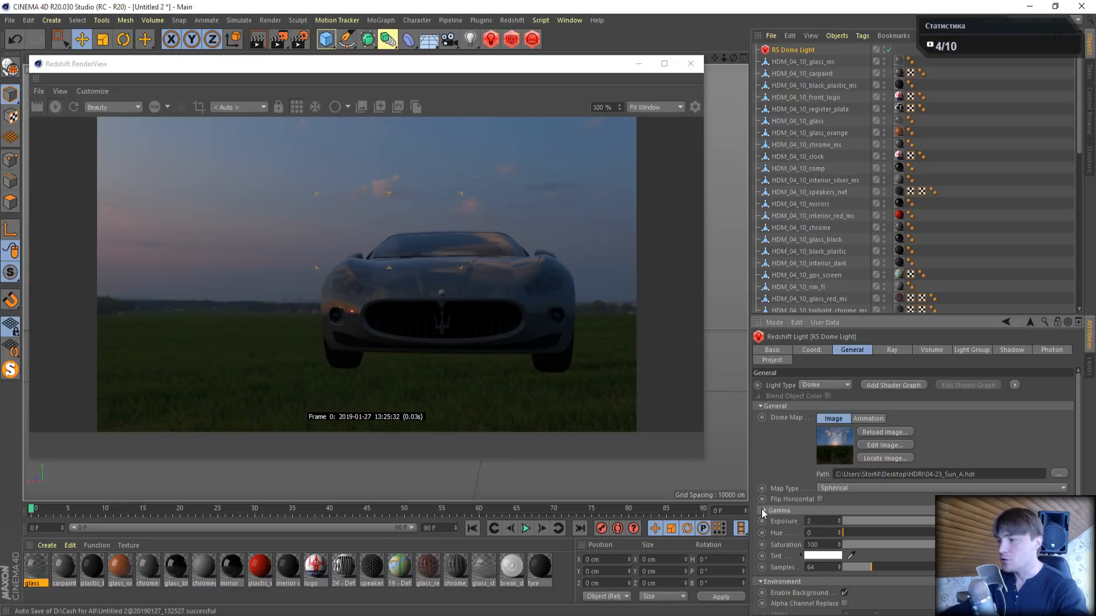
{"action": "key", "text": "Return"}
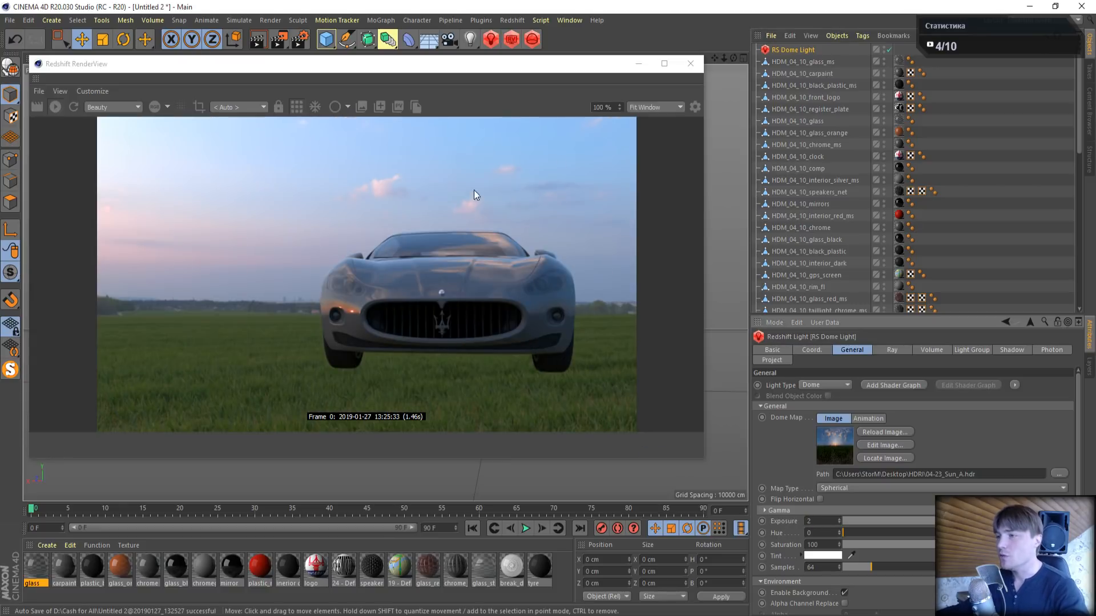
- Frame the car in an elevated front three-quarter view and shrink the RenderView window to free the viewport
{"action": "left_click_drag", "start_coordinate": [649, 68], "coordinate": [556, 71]}
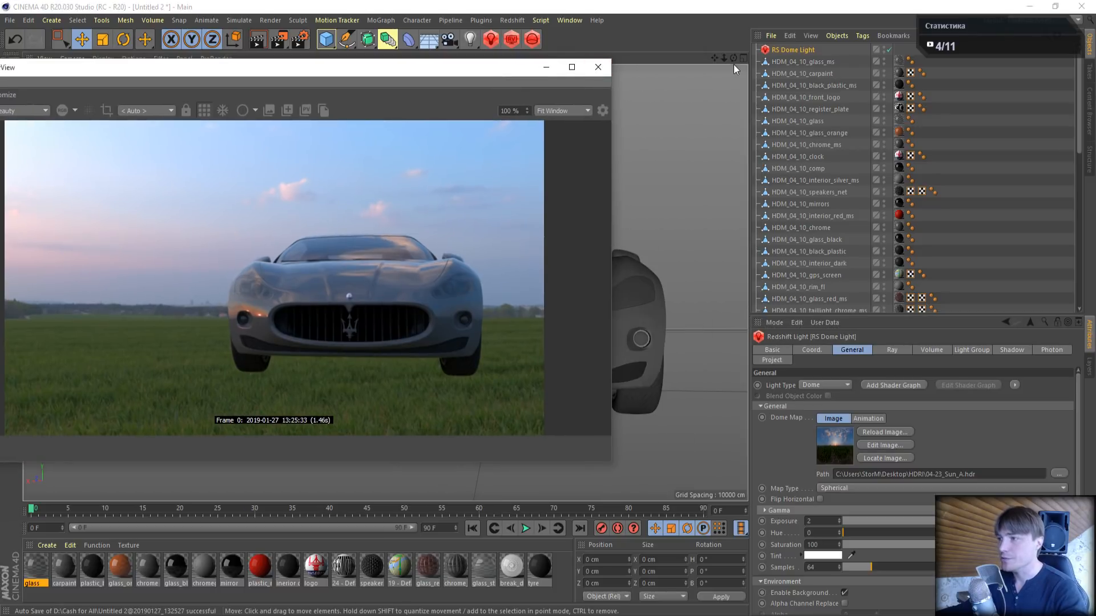
{"action": "left_click_drag", "start_coordinate": [733, 58], "coordinate": [799, 85]}
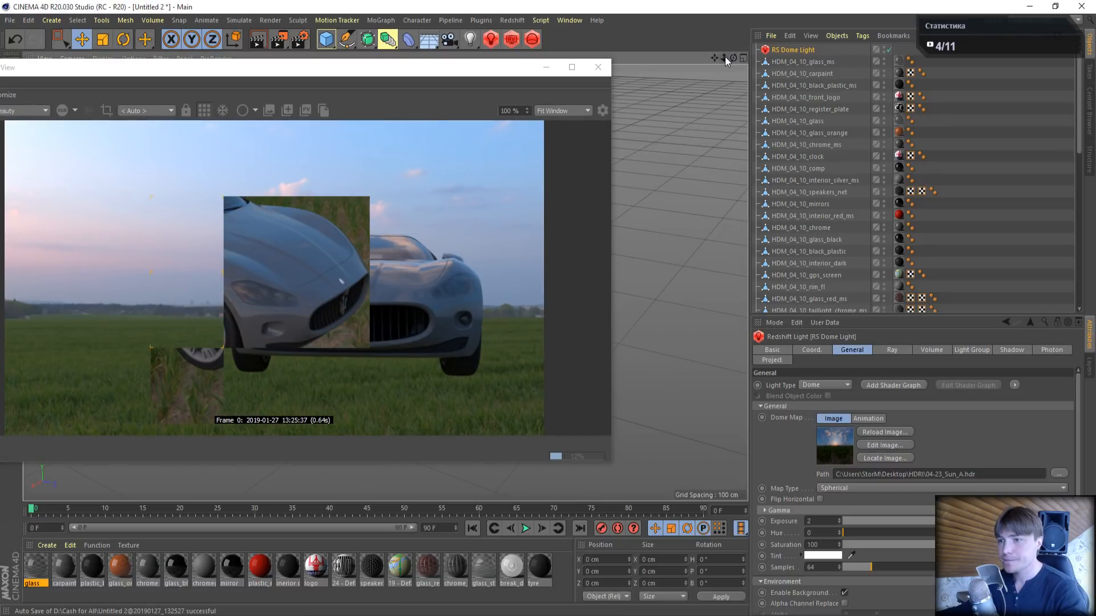
{"action": "left_click_drag", "start_coordinate": [716, 56], "coordinate": [787, 58]}
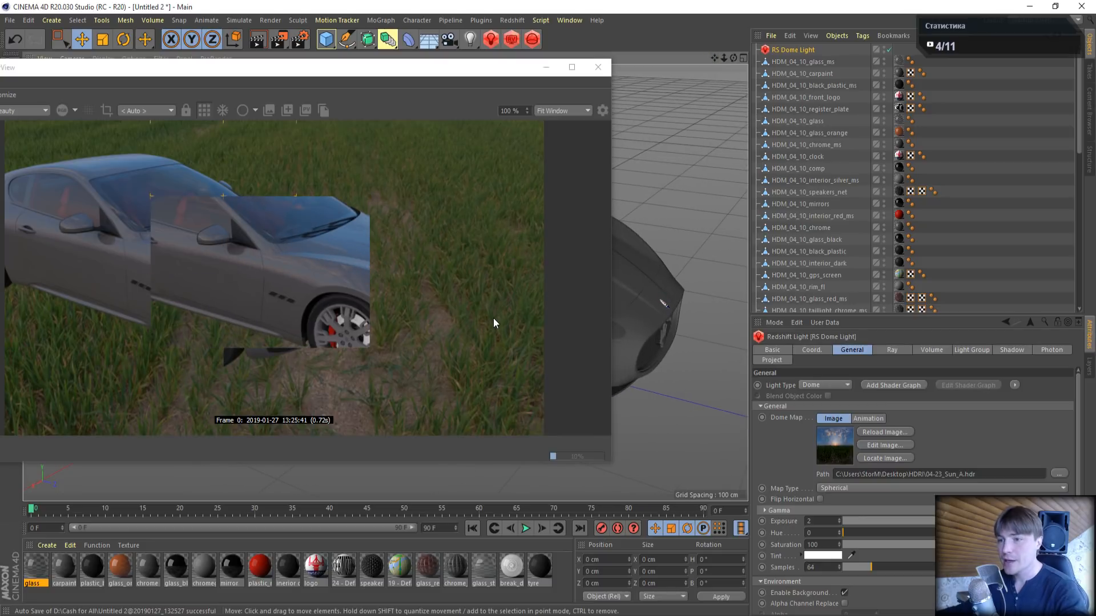
{"action": "left_click_drag", "start_coordinate": [434, 67], "coordinate": [488, 44]}
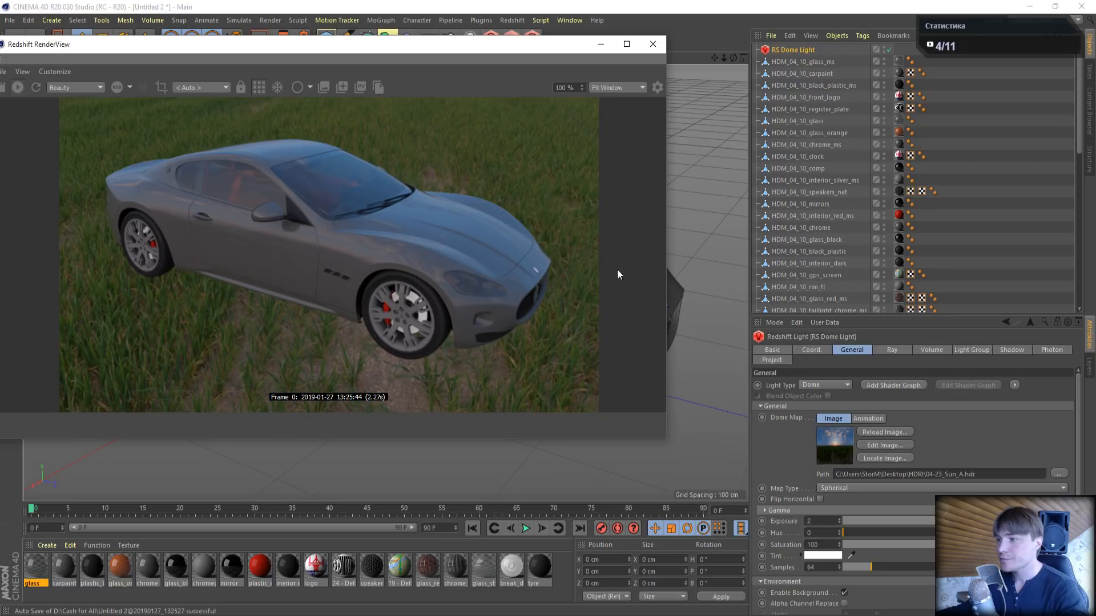
{"action": "left_click_drag", "start_coordinate": [666, 439], "coordinate": [376, 344]}
{"action": "left_click_drag", "start_coordinate": [211, 45], "coordinate": [234, 29]}
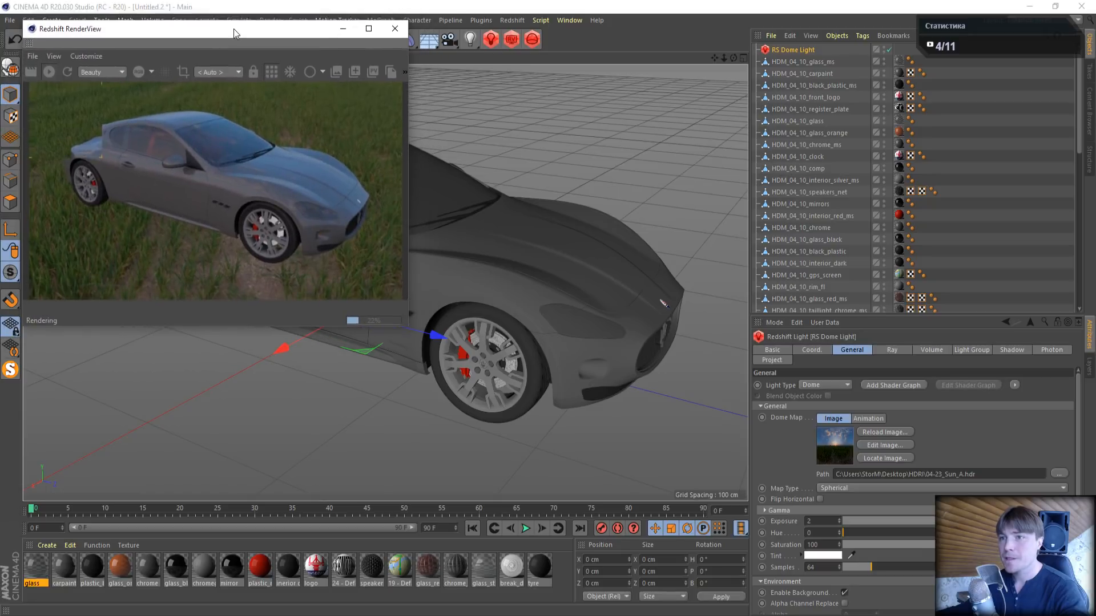
- Open the glass material's shader graph beside the live render, close the Material Editor and bring the graph's nodes into view
{"action": "double_click", "coordinate": [35, 565]}
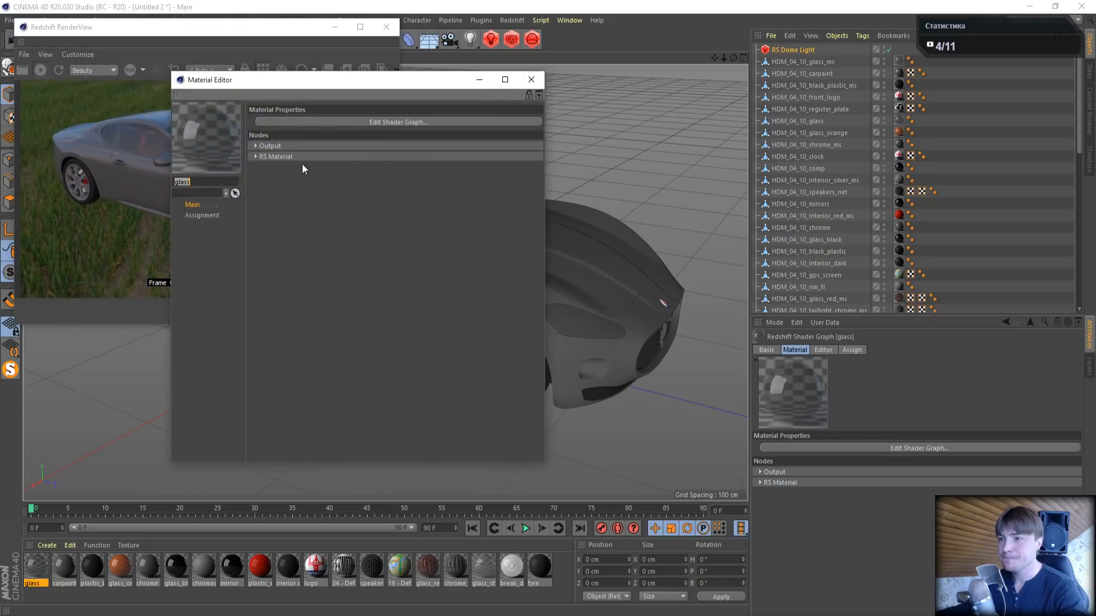
{"action": "left_click", "coordinate": [349, 121]}
{"action": "left_click_drag", "start_coordinate": [373, 29], "coordinate": [776, 138]}
{"action": "left_click", "coordinate": [531, 79]}
{"action": "left_click_drag", "start_coordinate": [725, 166], "coordinate": [676, 140]}
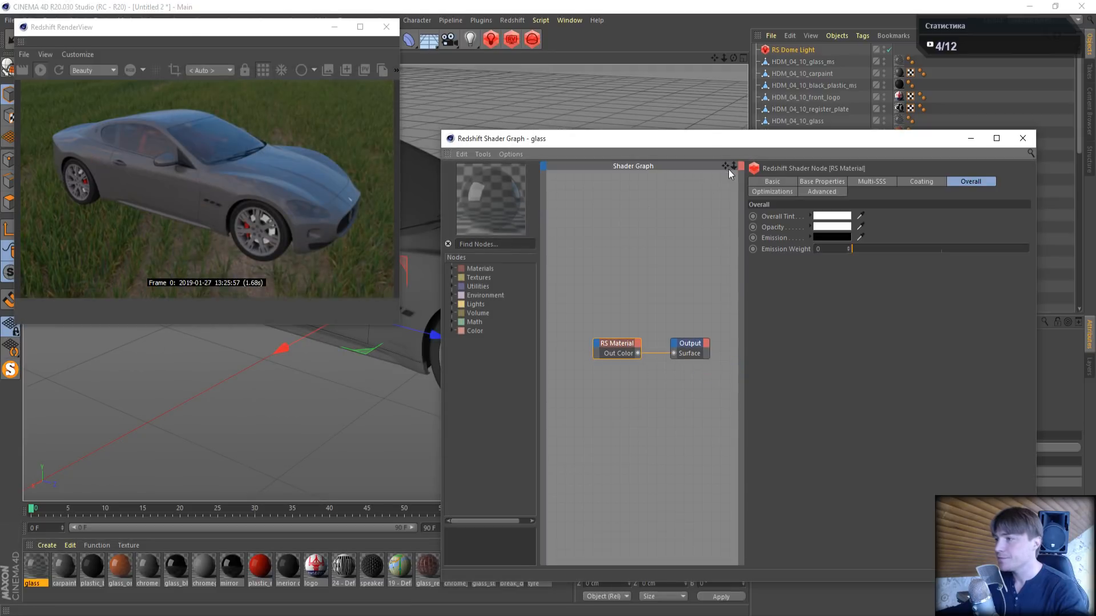
- Enlarge the shader graph window, set the glass material's diffuse weight to 0 and bring the live render fully into view
{"action": "left_click_drag", "start_coordinate": [440, 251], "coordinate": [308, 251]}
{"action": "left_click_drag", "start_coordinate": [728, 130], "coordinate": [728, 46]}
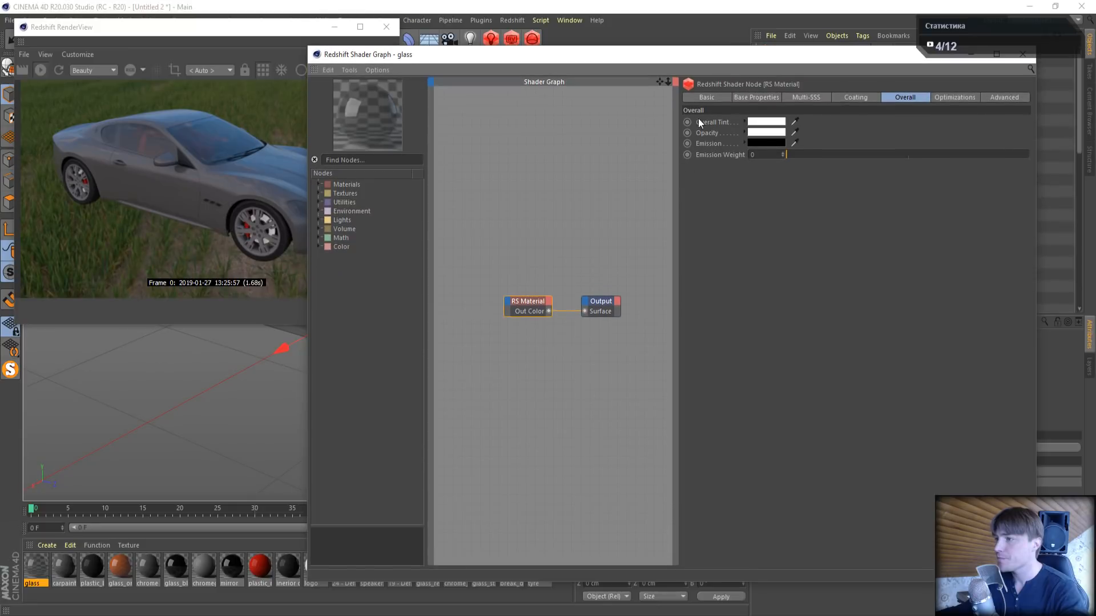
{"action": "left_click_drag", "start_coordinate": [676, 172], "coordinate": [751, 172]}
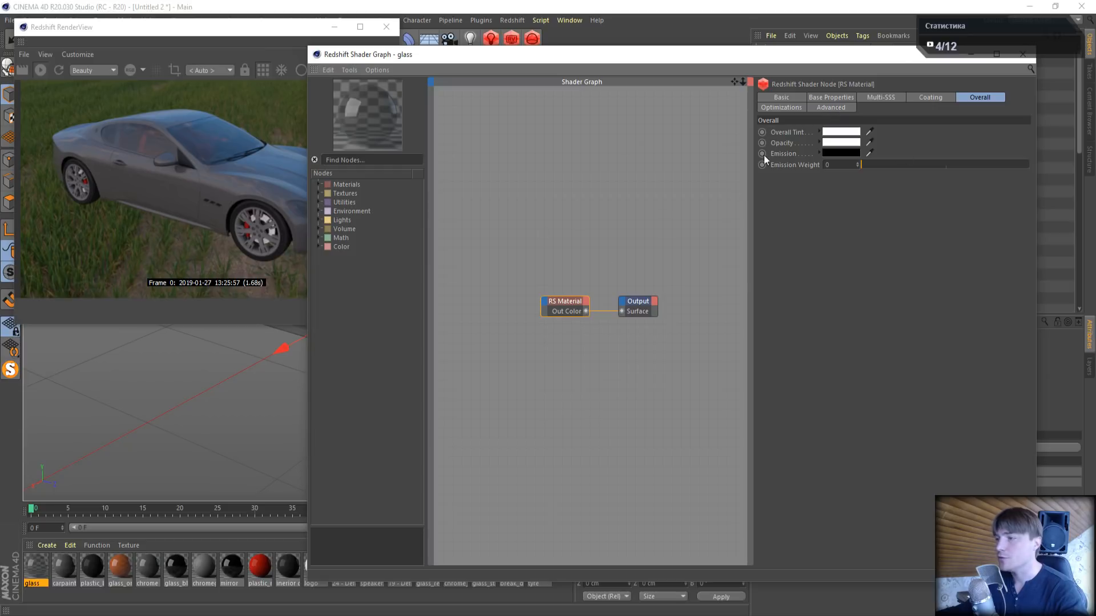
{"action": "left_click", "coordinate": [831, 100]}
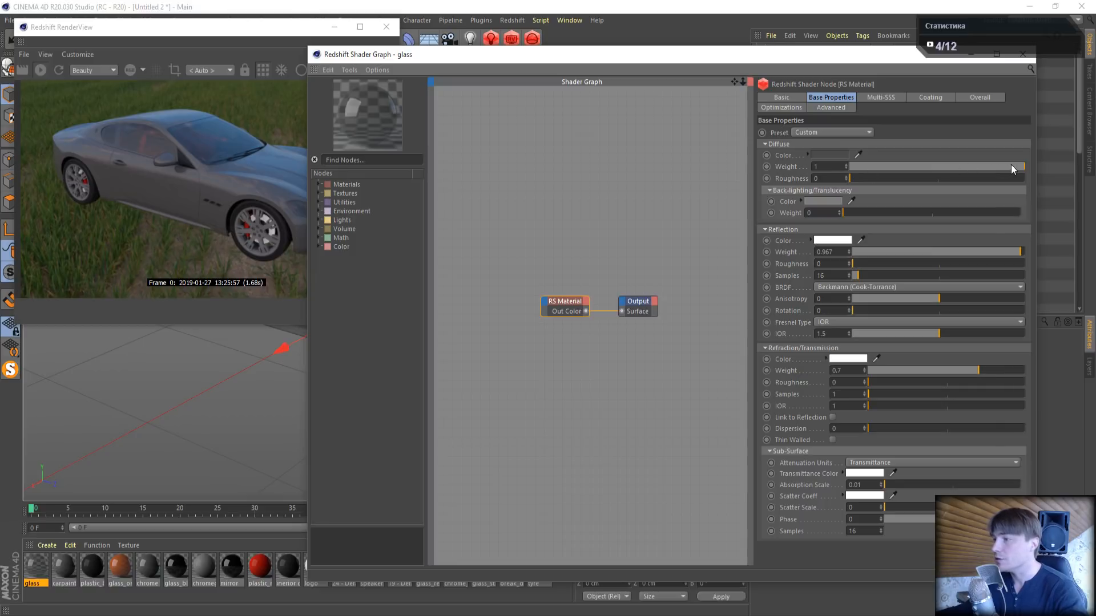
{"action": "left_click_drag", "start_coordinate": [1011, 164], "coordinate": [785, 171]}
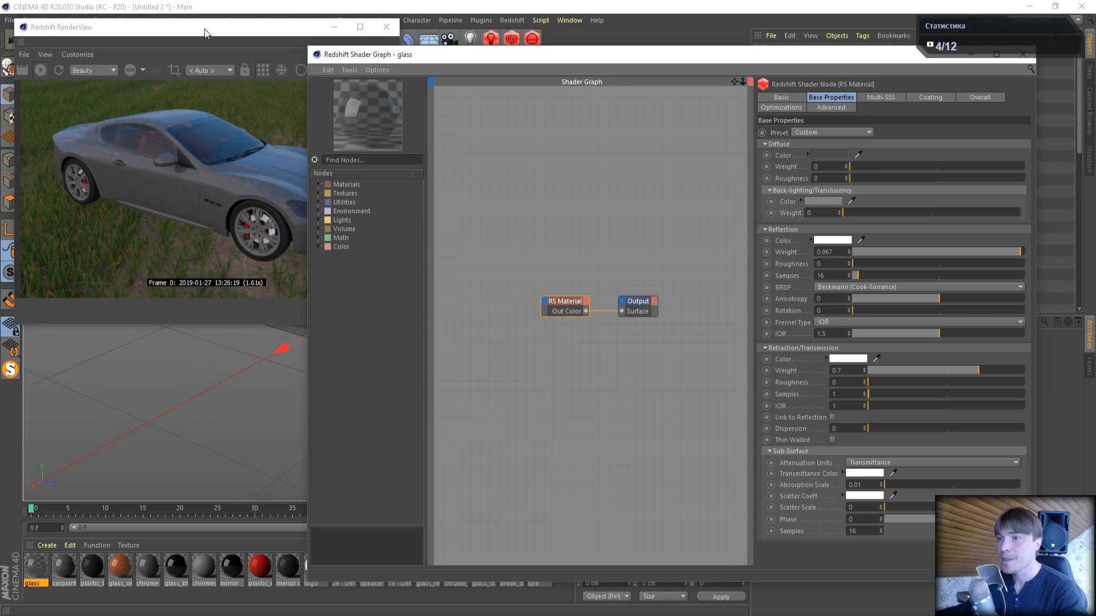
{"action": "left_click_drag", "start_coordinate": [204, 28], "coordinate": [181, 35]}
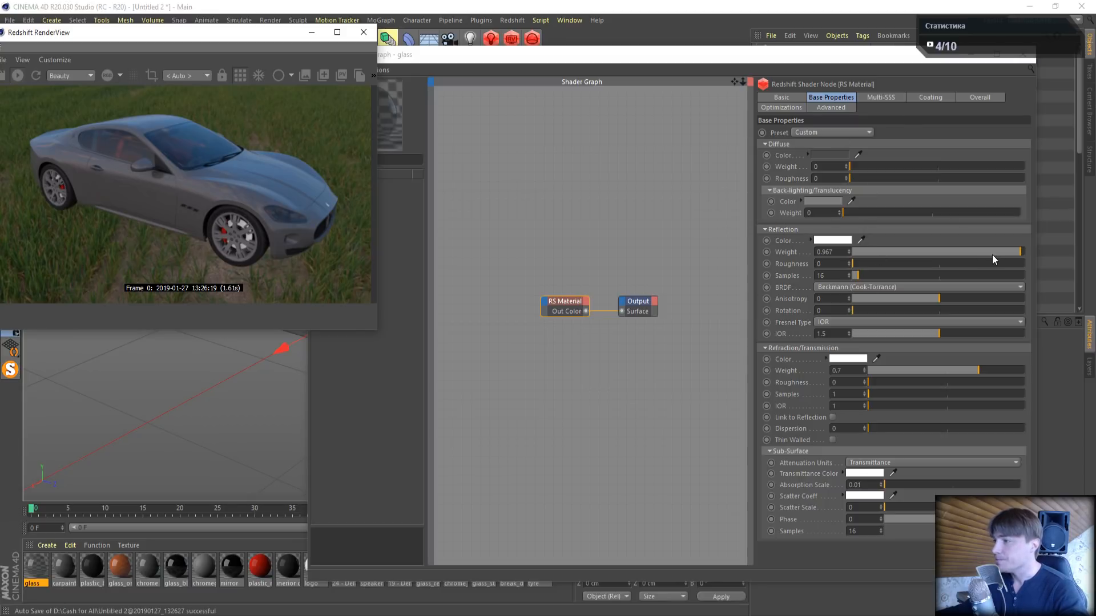
- Set the glass material's reflection and refraction weights to 1 and link the refraction to the reflection
{"action": "left_click_drag", "start_coordinate": [992, 259], "coordinate": [1066, 257]}
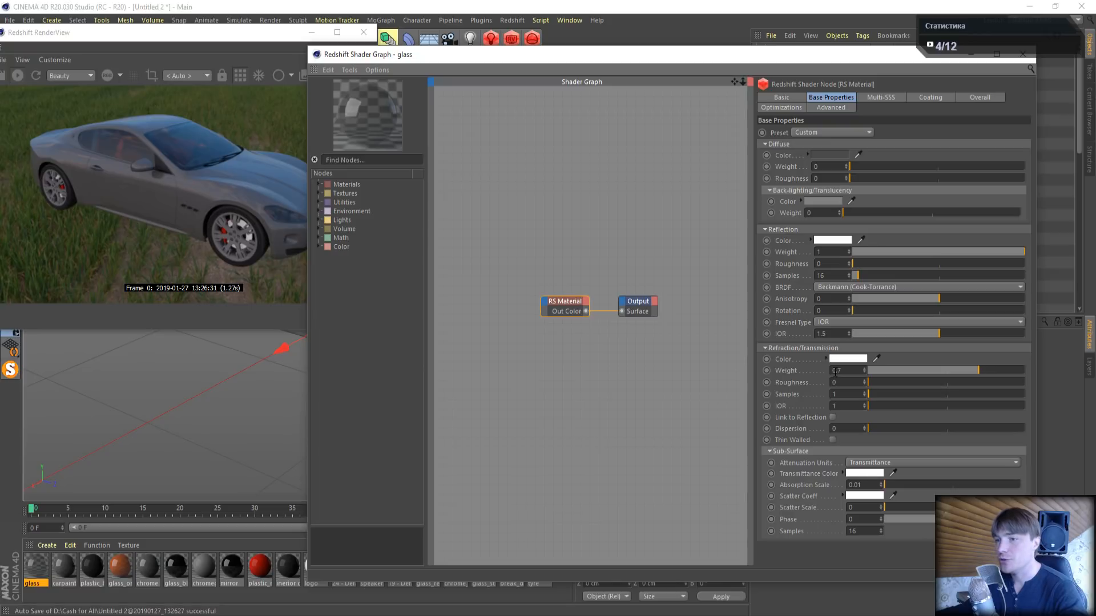
{"action": "left_click_drag", "start_coordinate": [982, 370], "coordinate": [1069, 376]}
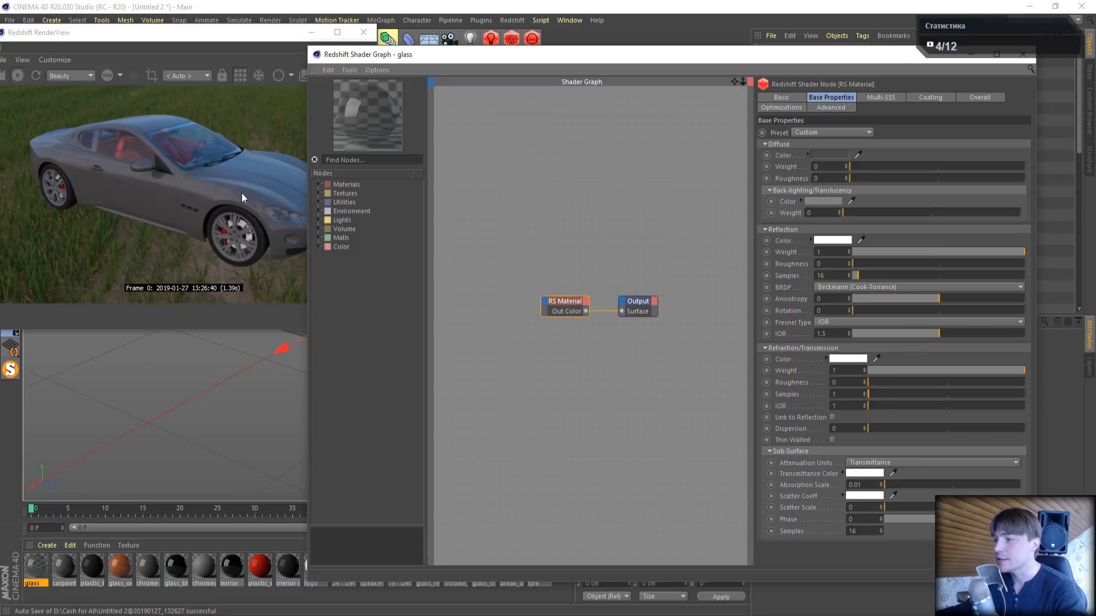
{"action": "left_click", "coordinate": [832, 418]}
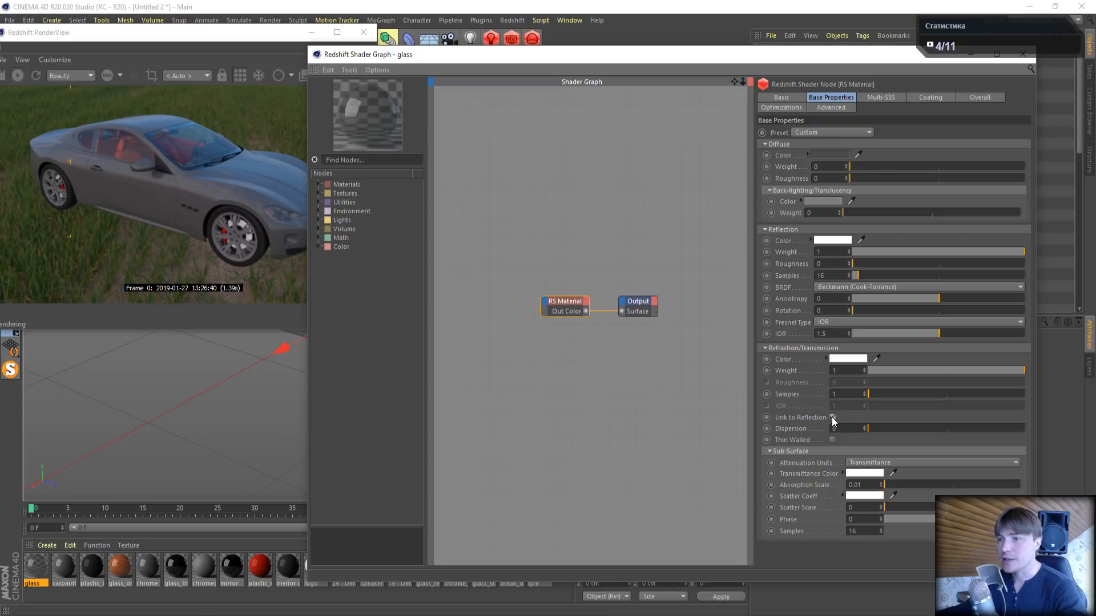
- Frame the car's windshield and side window close up in the live render, keeping the shader graph beside it
{"action": "left_click_drag", "start_coordinate": [553, 56], "coordinate": [675, 179]}
{"action": "left_click_drag", "start_coordinate": [736, 57], "coordinate": [385, 283]}
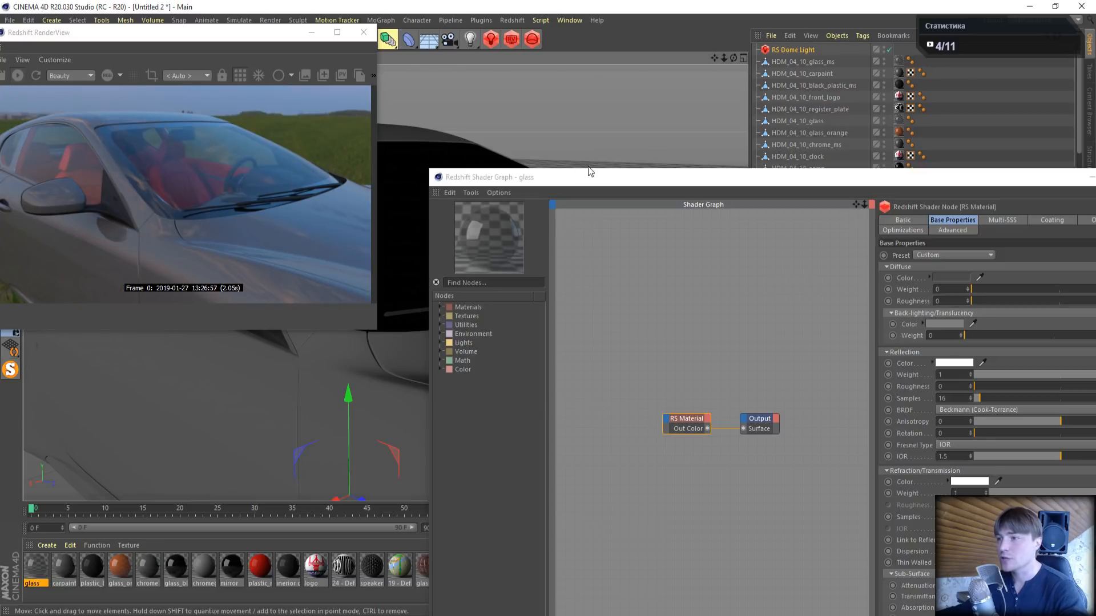
{"action": "left_click_drag", "start_coordinate": [598, 179], "coordinate": [520, 67]}
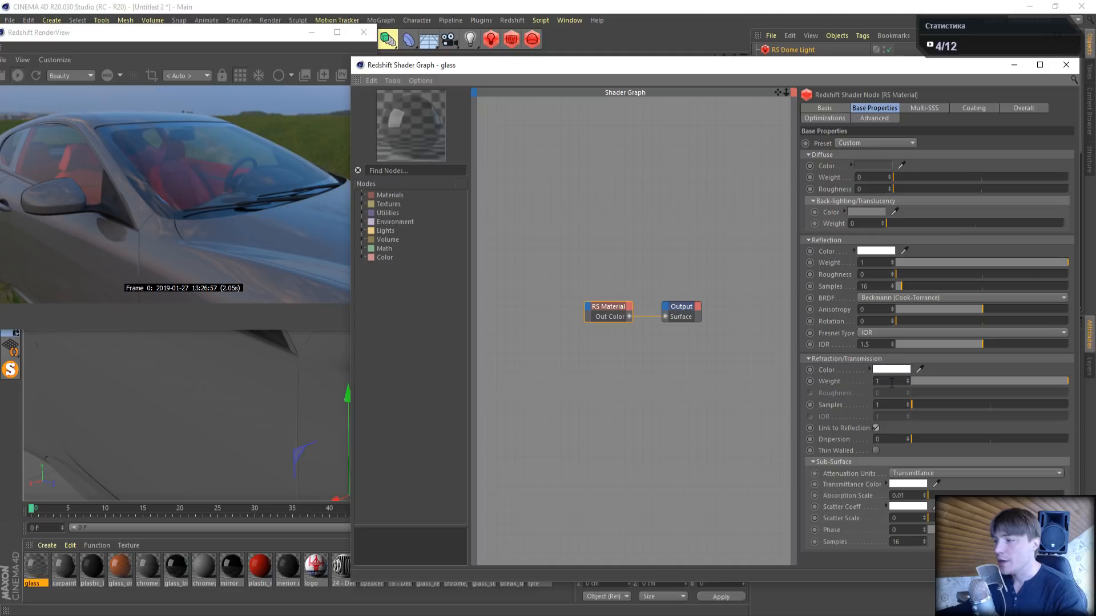
- Try a refraction weight of 0.8 on the glass and restore it to 1
{"action": "left_click_drag", "start_coordinate": [886, 382], "coordinate": [823, 387]}
{"action": "type", "text": "0.8"}
{"action": "key", "text": "Return"}
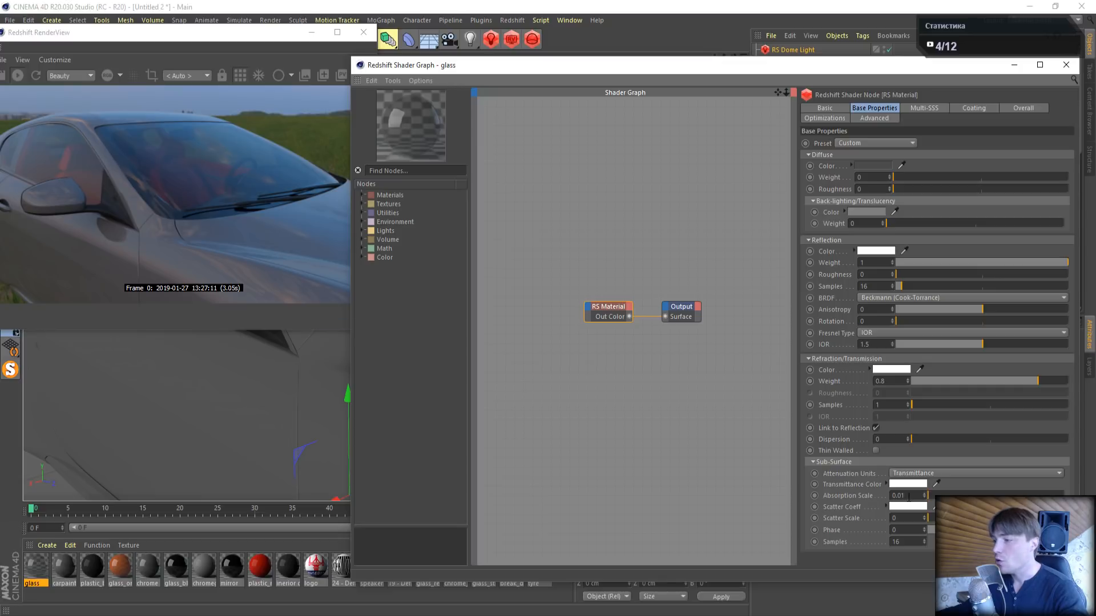
{"action": "left_click_drag", "start_coordinate": [957, 378], "coordinate": [1068, 380]}
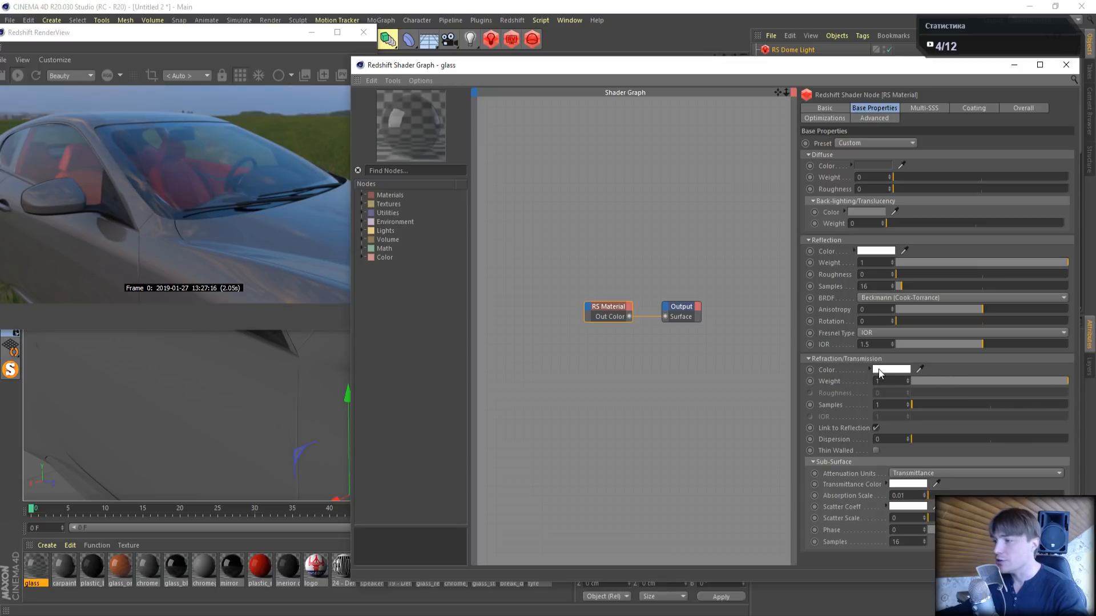
- Darken the glass's refraction color to a grey with a value of 80%
{"action": "left_click", "coordinate": [886, 369]}
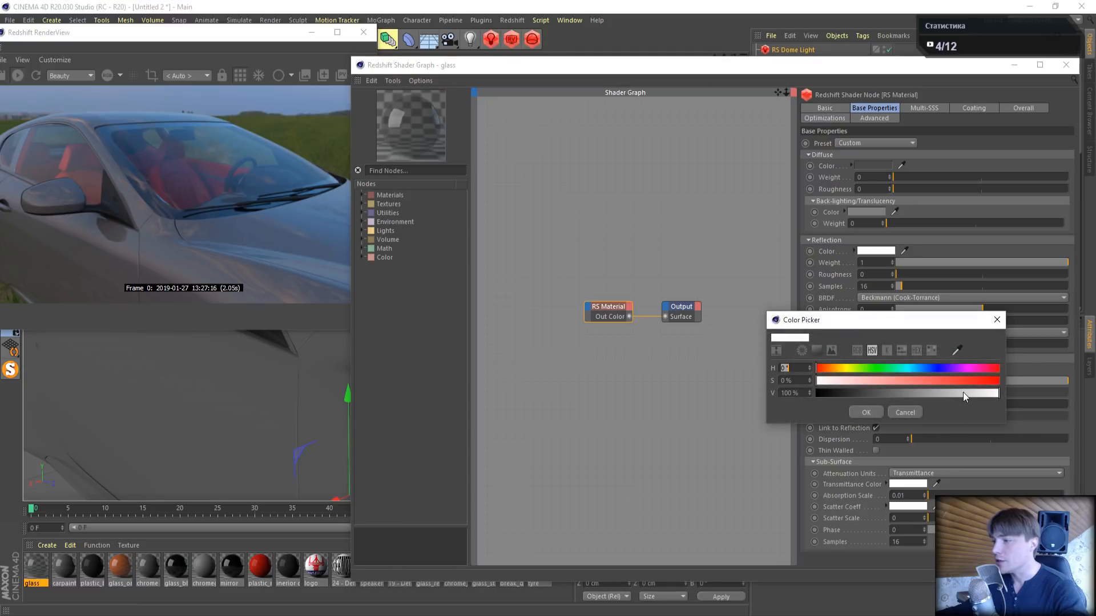
{"action": "left_click", "coordinate": [971, 391]}
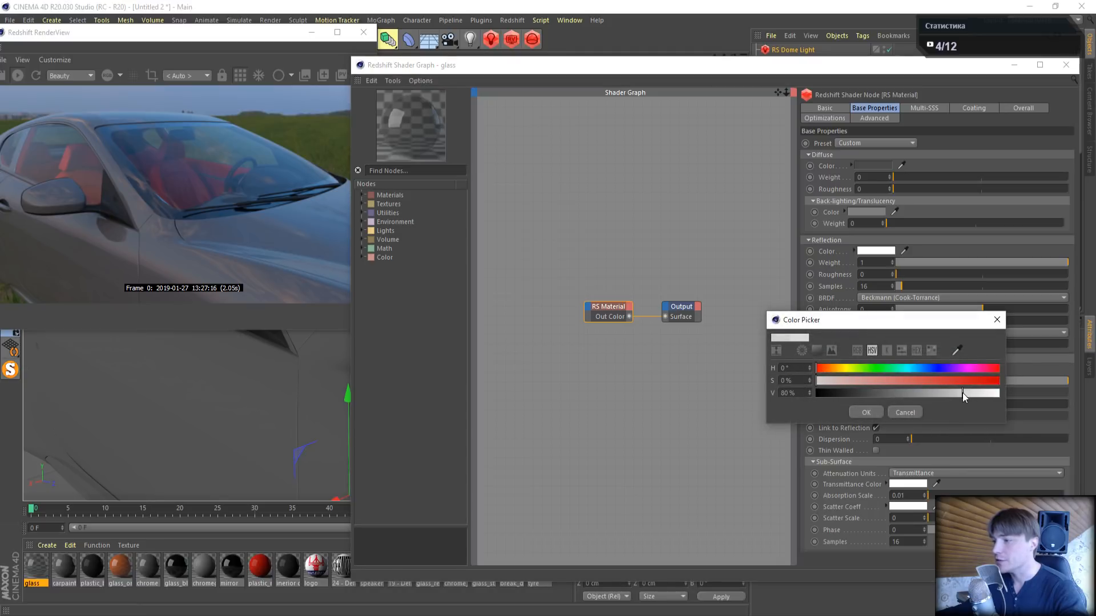
{"action": "left_click", "coordinate": [865, 412]}
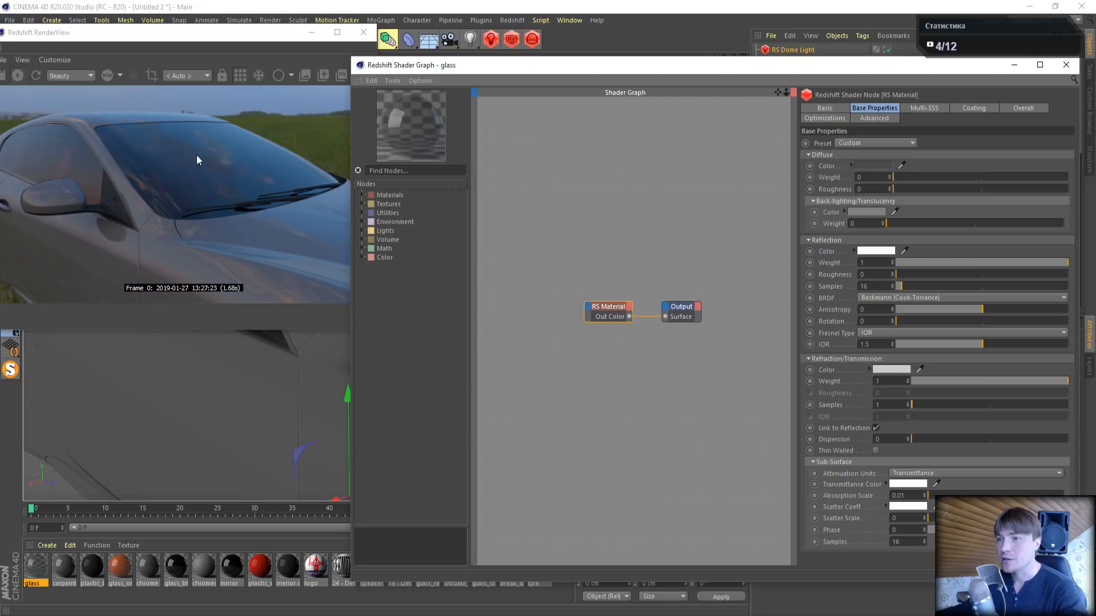
- Tint the glass's refraction color a light green with hue 122° and full value
{"action": "left_click", "coordinate": [892, 370]}
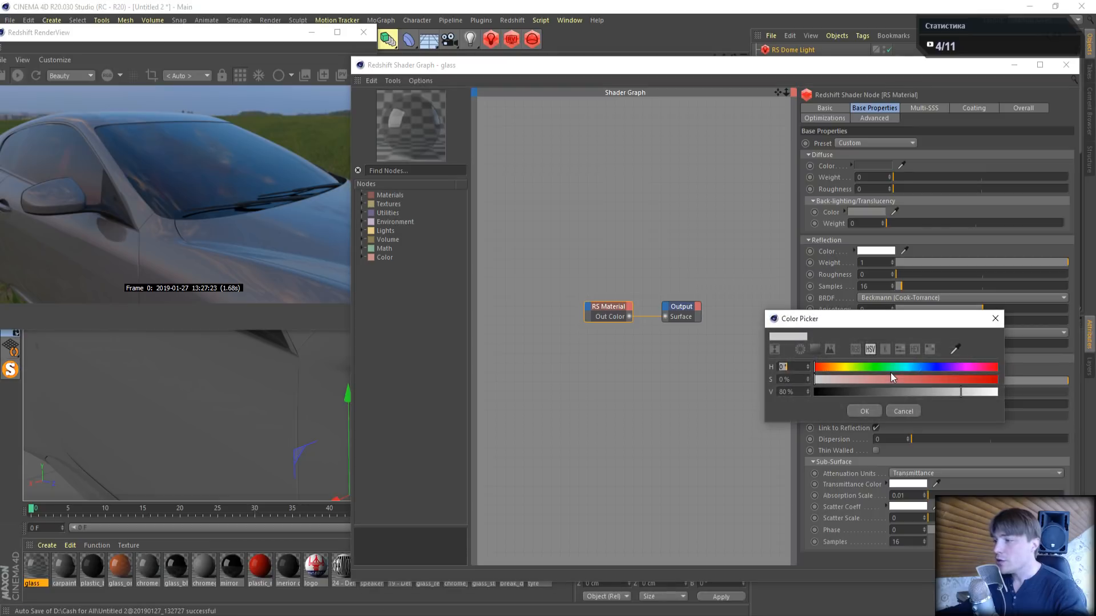
{"action": "left_click_drag", "start_coordinate": [969, 394], "coordinate": [997, 392]}
{"action": "left_click", "coordinate": [876, 367]}
{"action": "left_click_drag", "start_coordinate": [827, 385], "coordinate": [850, 381]}
{"action": "left_click", "coordinate": [858, 415]}
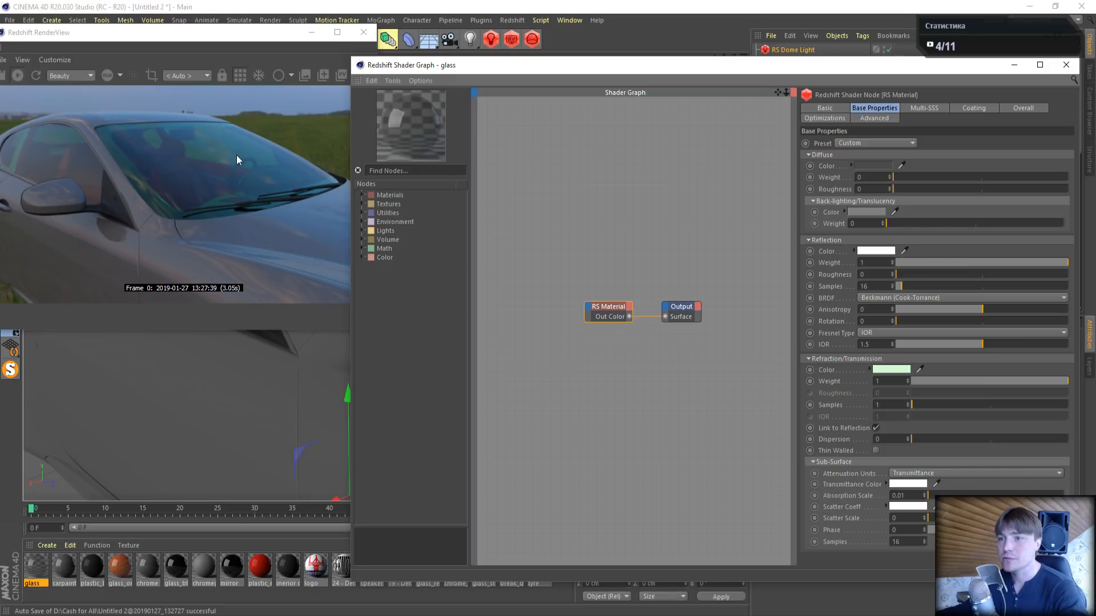
- Return the glass's refraction color to white by reducing its saturation to 0%
{"action": "left_click", "coordinate": [893, 371]}
{"action": "left_click_drag", "start_coordinate": [849, 386], "coordinate": [823, 381]}
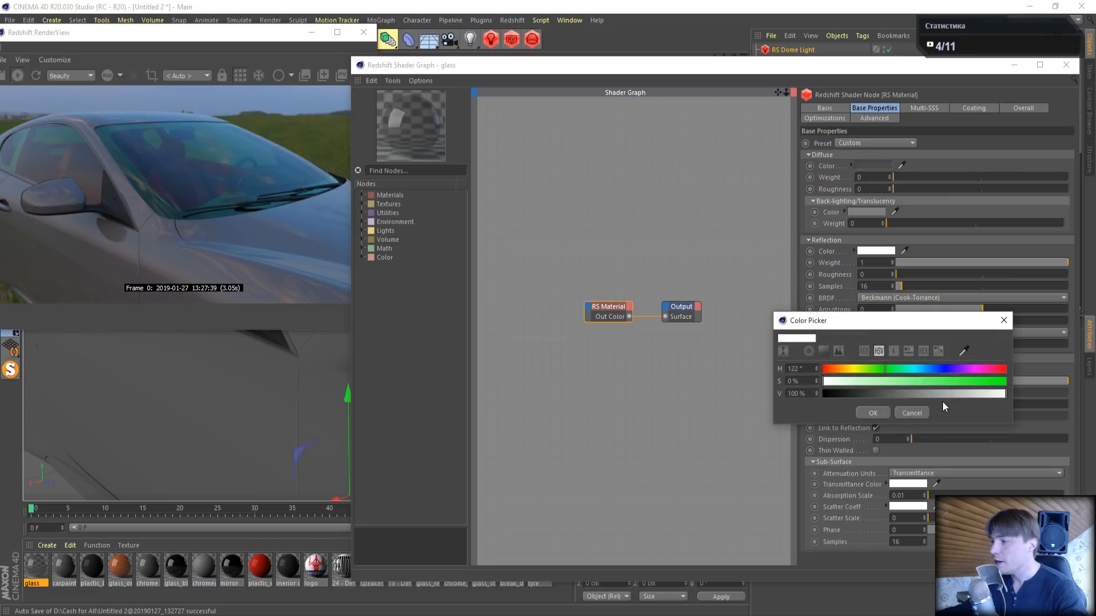
{"action": "left_click", "coordinate": [886, 413]}
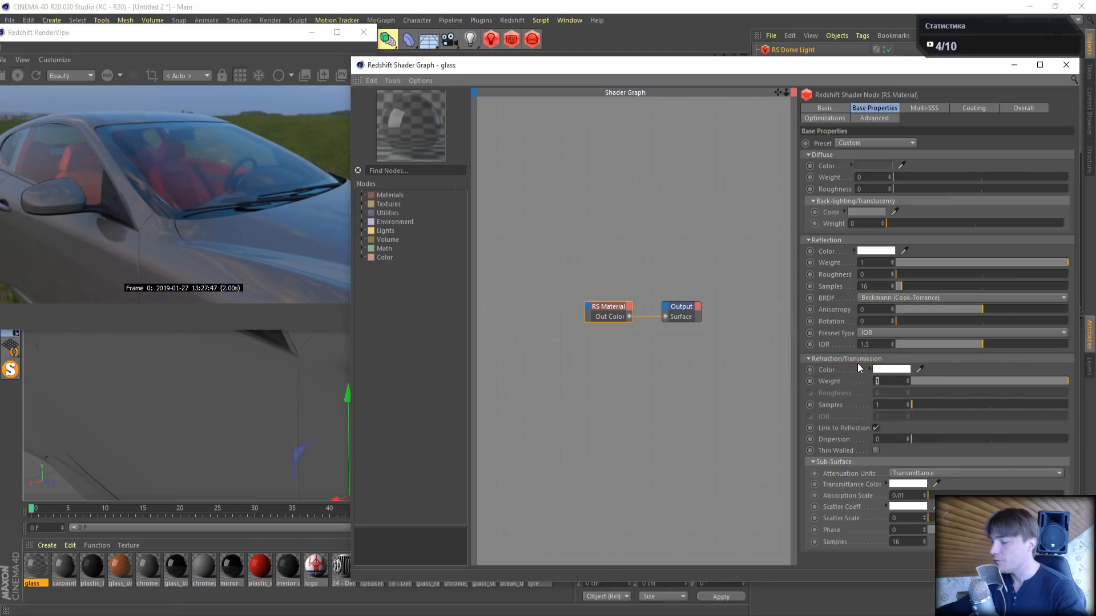
- Set the glass's refraction weight to 0.9, close the shader graph and move the RenderView fully on screen
{"action": "key", "text": "Return"}
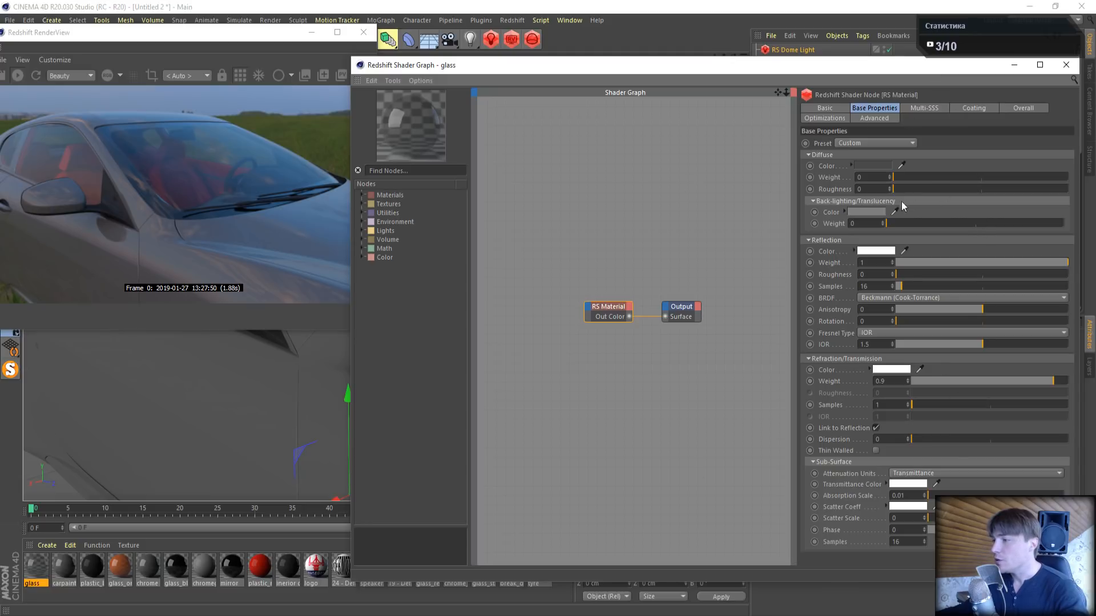
{"action": "left_click", "coordinate": [1065, 66]}
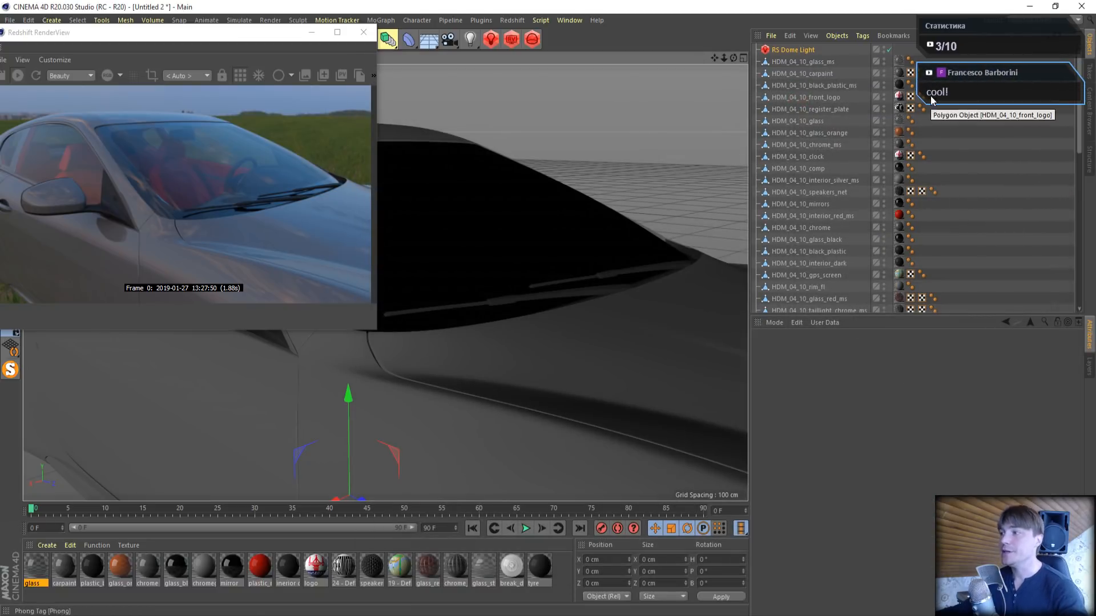
{"action": "left_click_drag", "start_coordinate": [253, 34], "coordinate": [275, 41]}
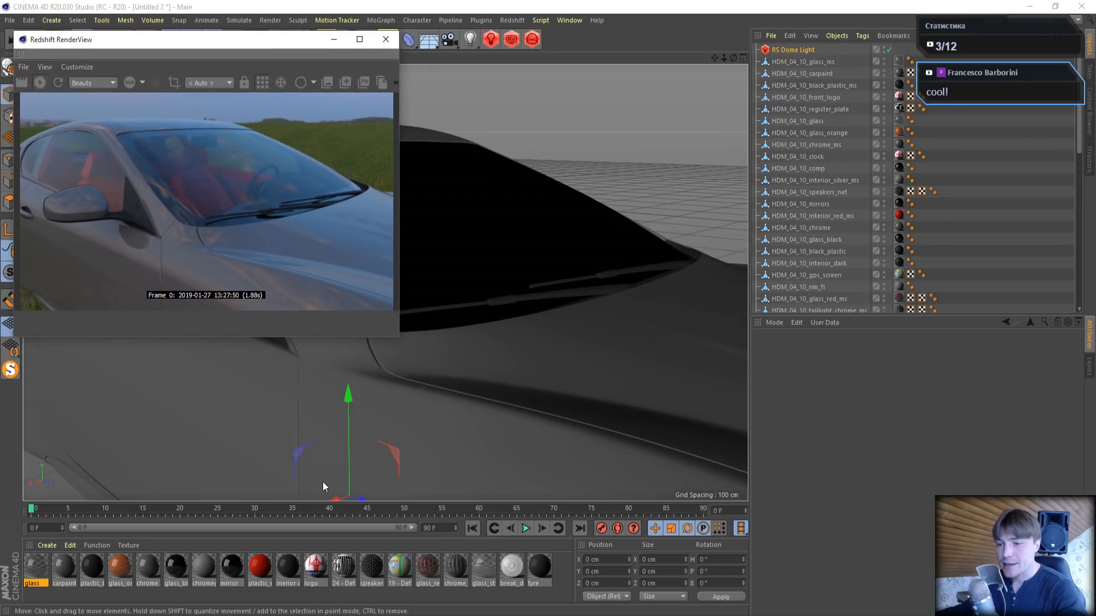
- Look through the scene's materials one by one, from carpaint through the plastic, chrome and mirror ones to logo
{"action": "left_click", "coordinate": [60, 564]}
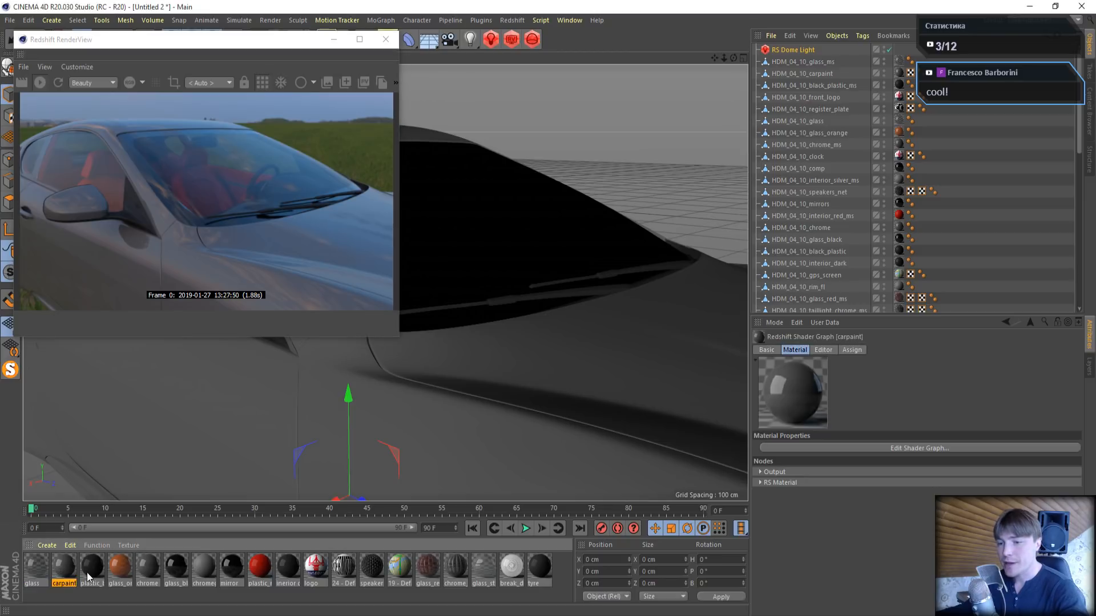
{"action": "left_click", "coordinate": [88, 572]}
{"action": "left_click", "coordinate": [126, 566]}
{"action": "left_click", "coordinate": [151, 569]}
{"action": "left_click", "coordinate": [178, 570]}
{"action": "left_click", "coordinate": [233, 571]}
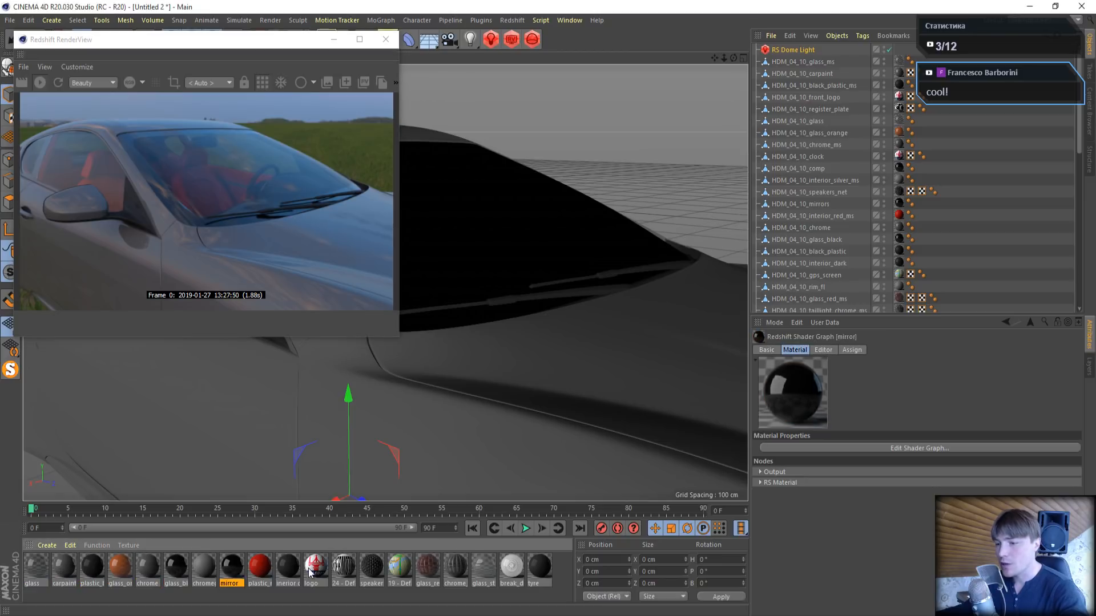
{"action": "left_click", "coordinate": [310, 570]}
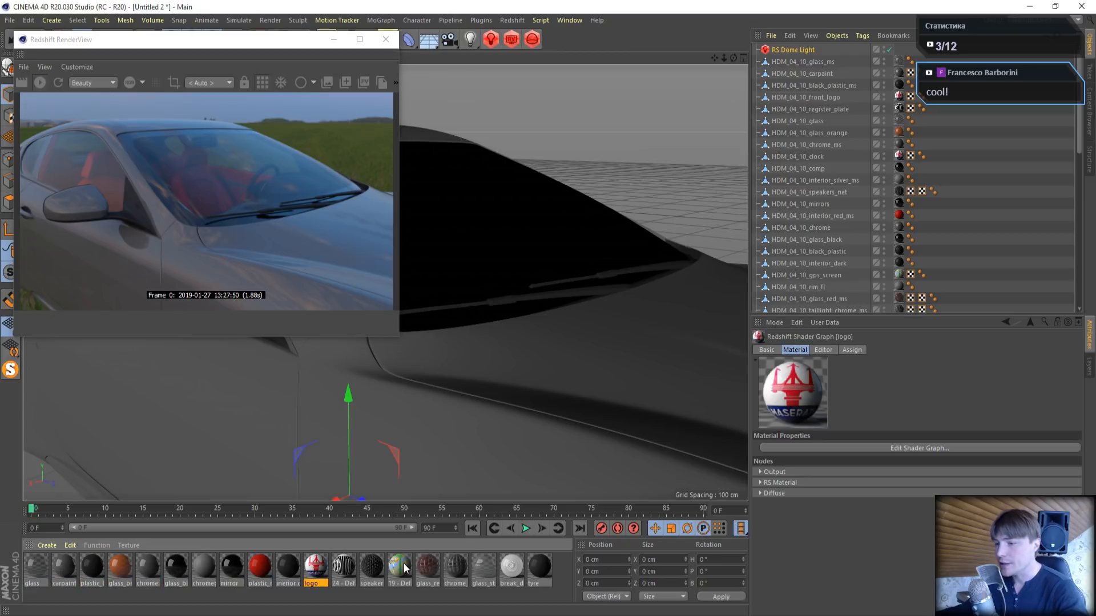
- Open the carpaint material in the Material Editor and place it beside the live render
{"action": "double_click", "coordinate": [67, 566]}
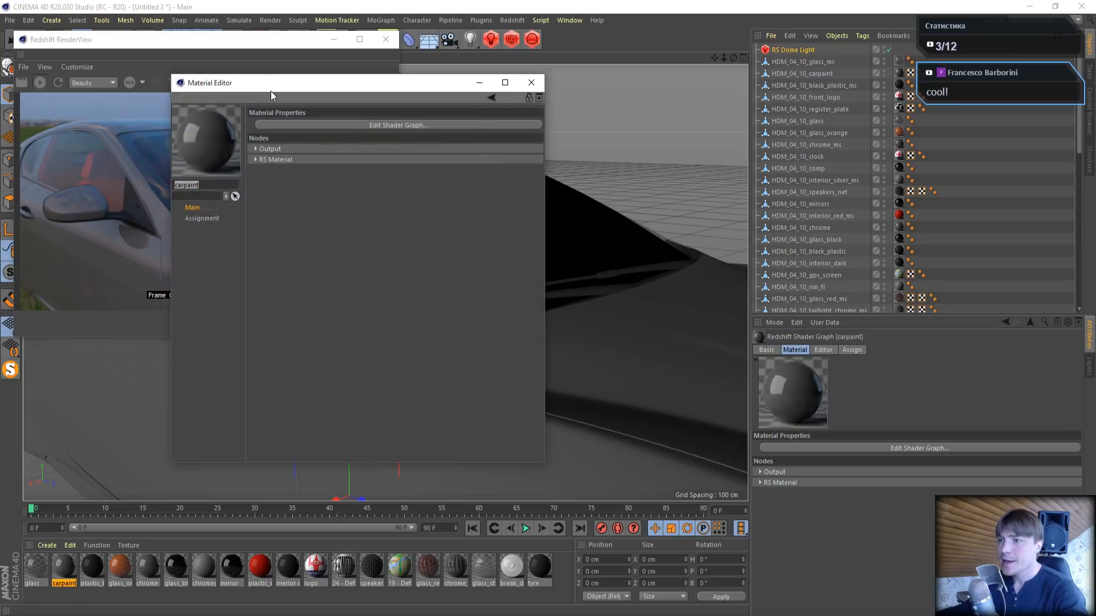
{"action": "left_click_drag", "start_coordinate": [270, 90], "coordinate": [566, 91]}
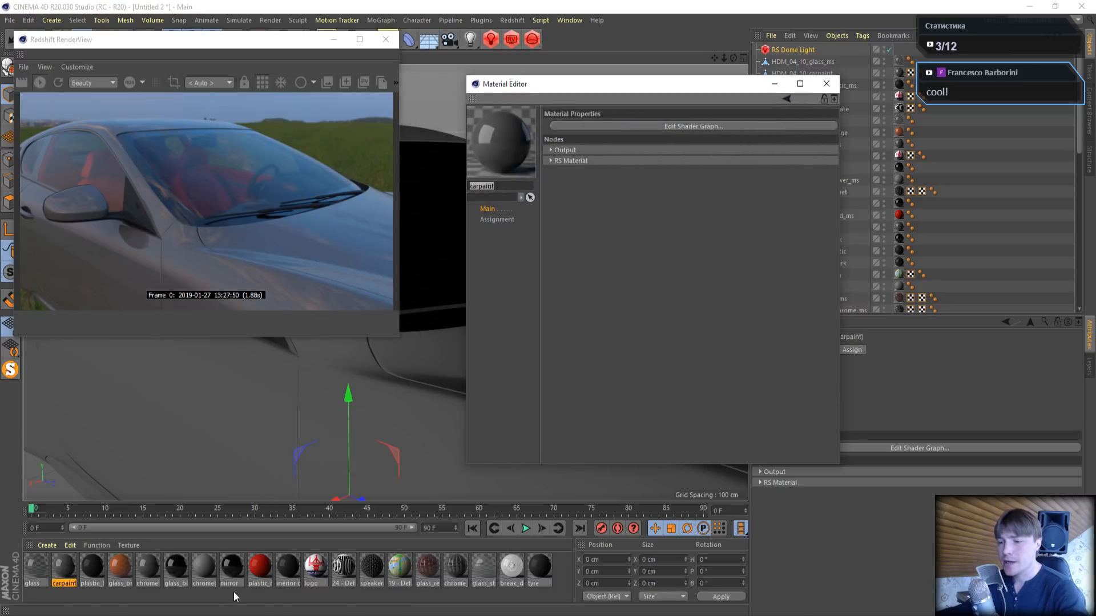
- Switch to the Cinema 4D Tutorials SV YouTube page in the browser and look through its videos for the car paint and car tutorials
{"action": "key", "text": "alt+Tab"}
{"action": "left_click", "coordinate": [231, 10]}
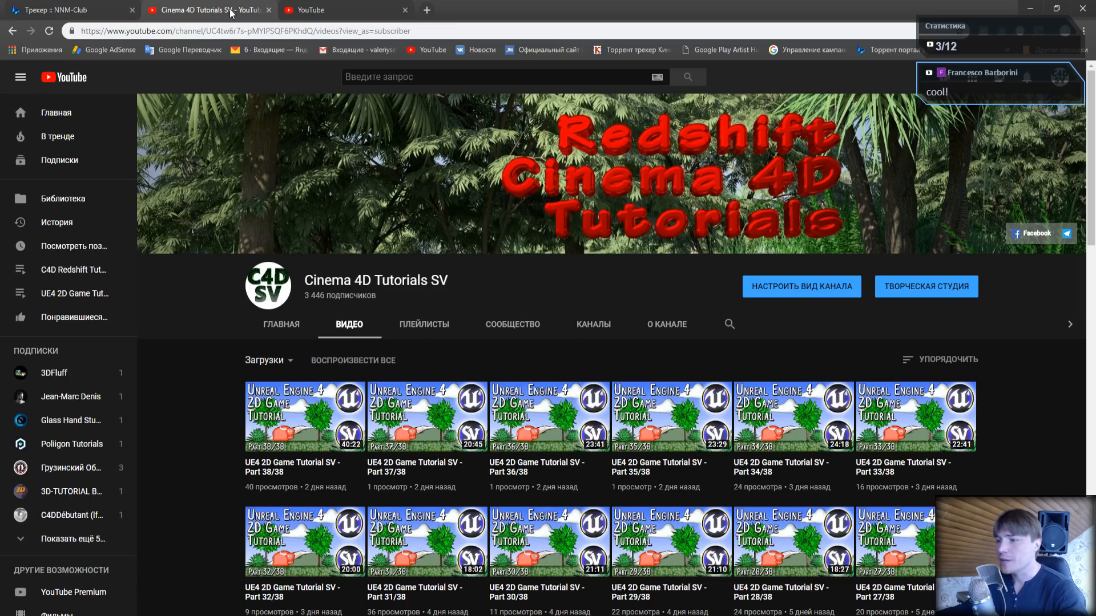
{"action": "scroll", "coordinate": [496, 441], "scroll_direction": "down", "scroll_amount": 4}
{"action": "scroll", "coordinate": [496, 441], "scroll_direction": "up", "scroll_amount": 4}
{"action": "scroll", "coordinate": [495, 441], "scroll_direction": "down", "scroll_amount": 4}
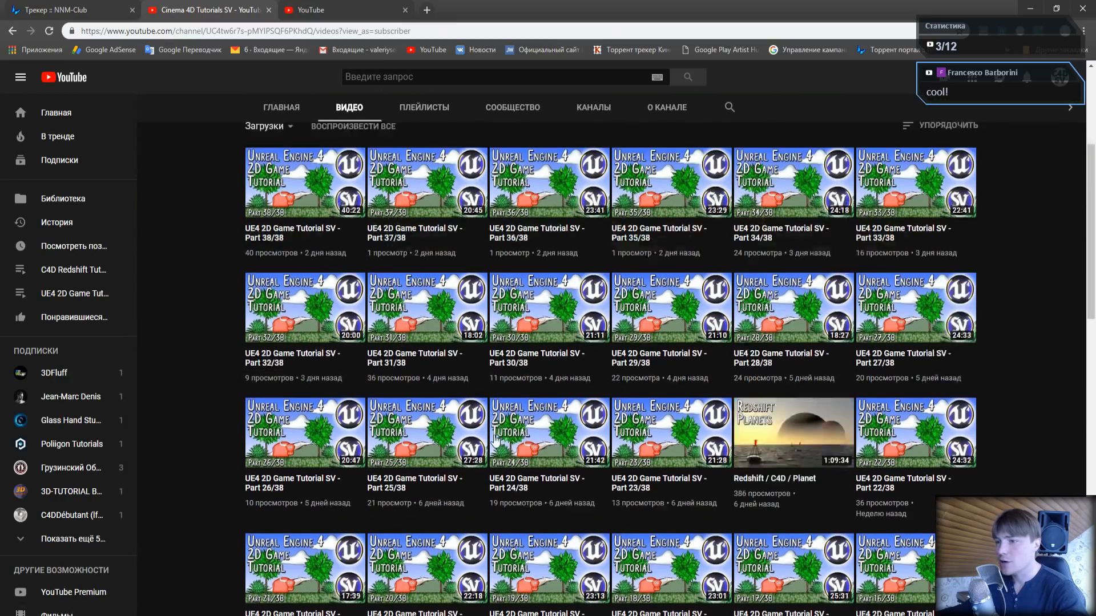
{"action": "scroll", "coordinate": [495, 441], "scroll_direction": "down", "scroll_amount": 15}
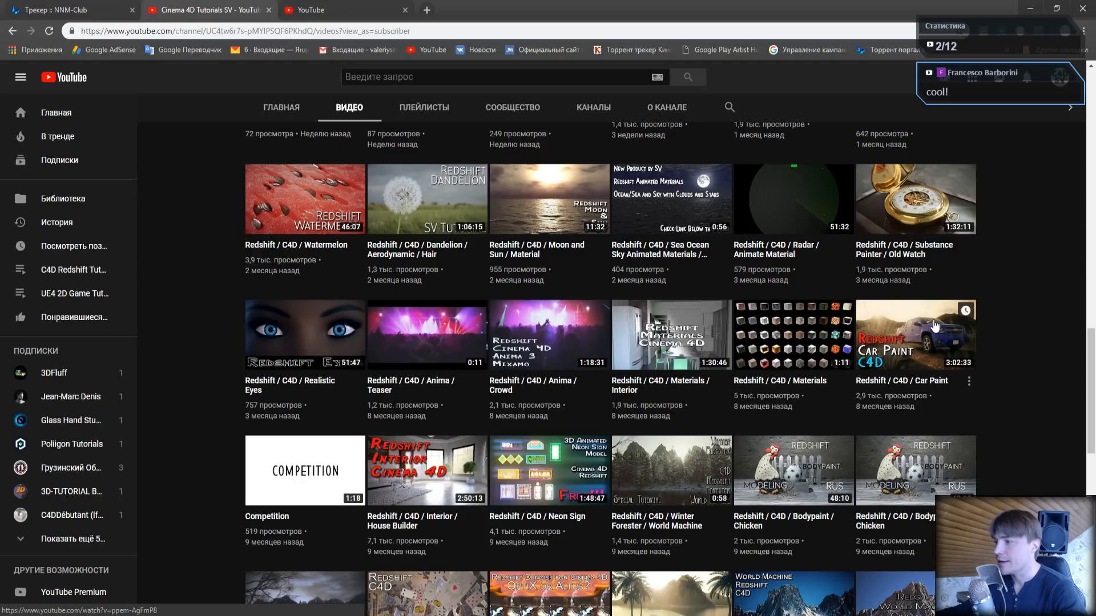
{"action": "scroll", "coordinate": [934, 325], "scroll_direction": "down", "scroll_amount": 7}
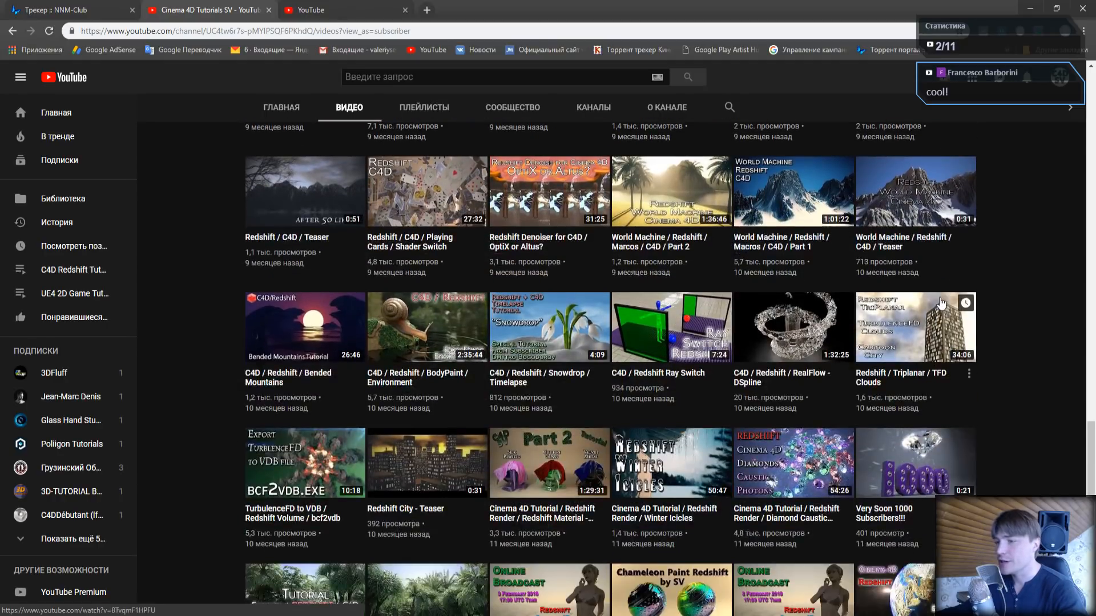
{"action": "scroll", "coordinate": [942, 302], "scroll_direction": "down", "scroll_amount": 9}
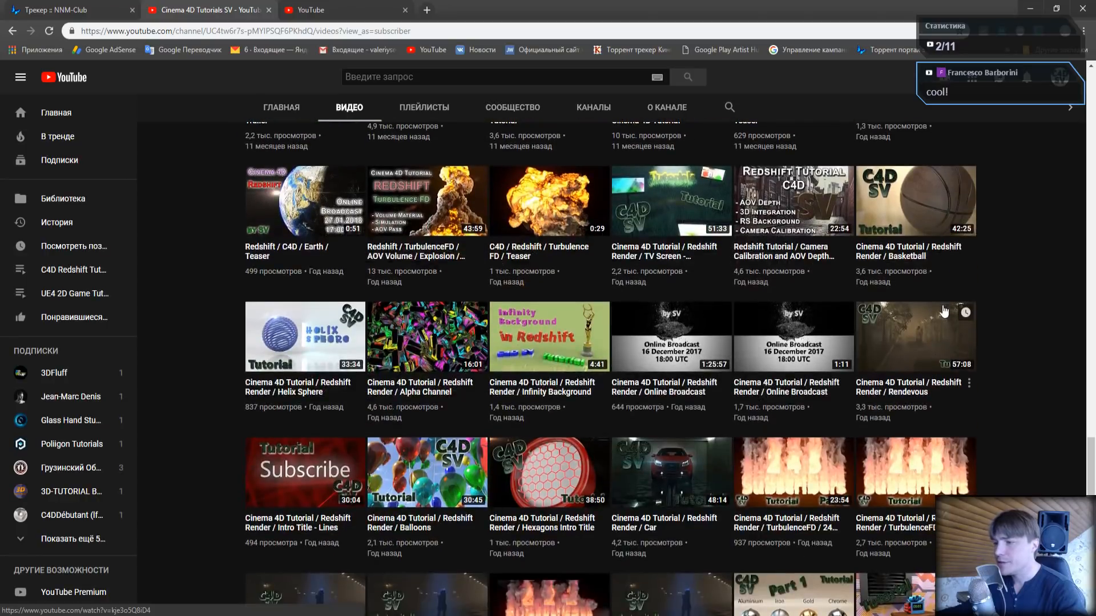
{"action": "scroll", "coordinate": [945, 311], "scroll_direction": "down", "scroll_amount": 2}
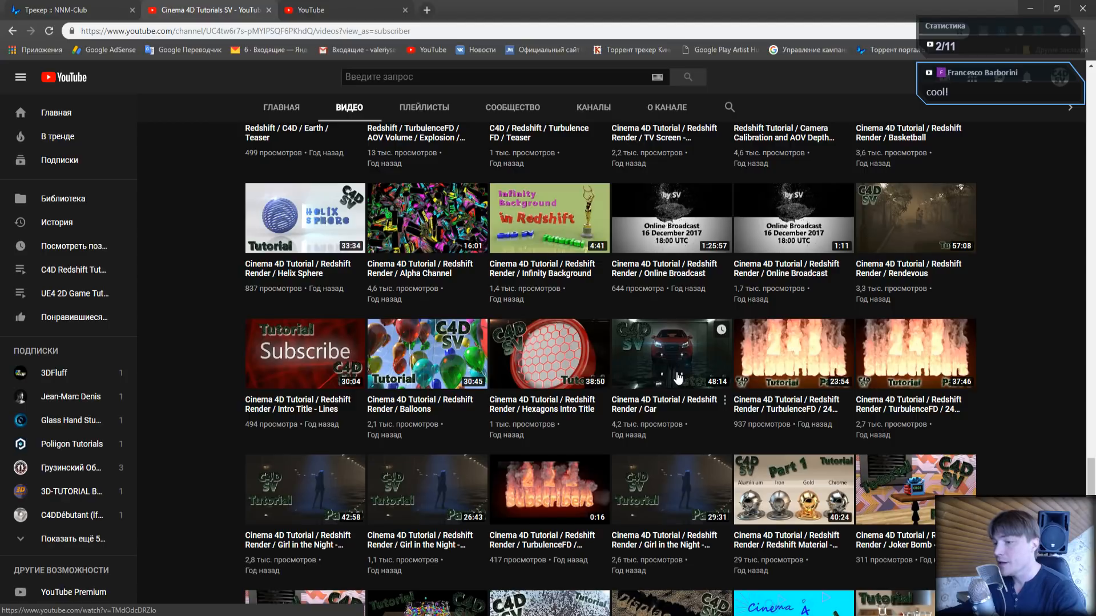
{"action": "scroll", "coordinate": [679, 371], "scroll_direction": "up", "scroll_amount": 14}
{"action": "scroll", "coordinate": [699, 390], "scroll_direction": "up", "scroll_amount": 15}
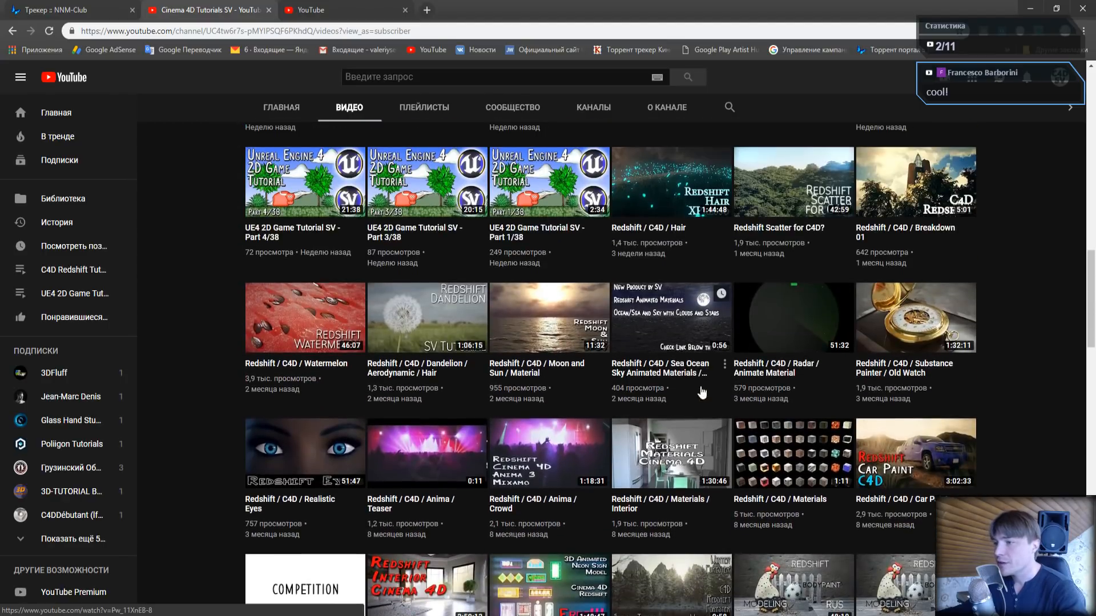
{"action": "scroll", "coordinate": [721, 402], "scroll_direction": "up", "scroll_amount": 7}
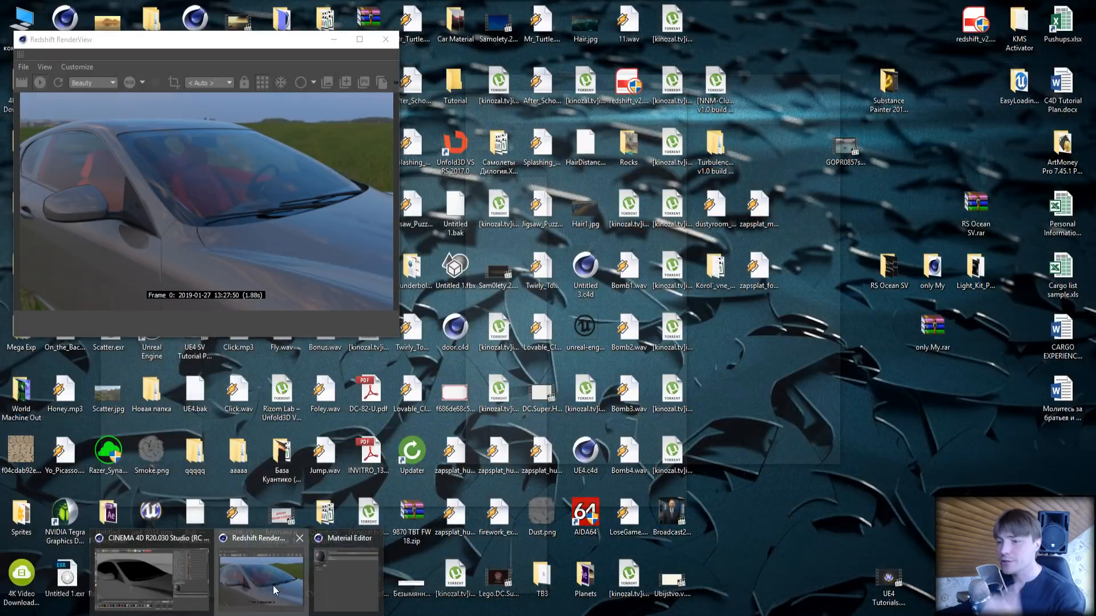
- Return to Cinema 4D and open the carpaint material's shader graph, placing its window clear of most of the live render
{"action": "left_click", "coordinate": [272, 586]}
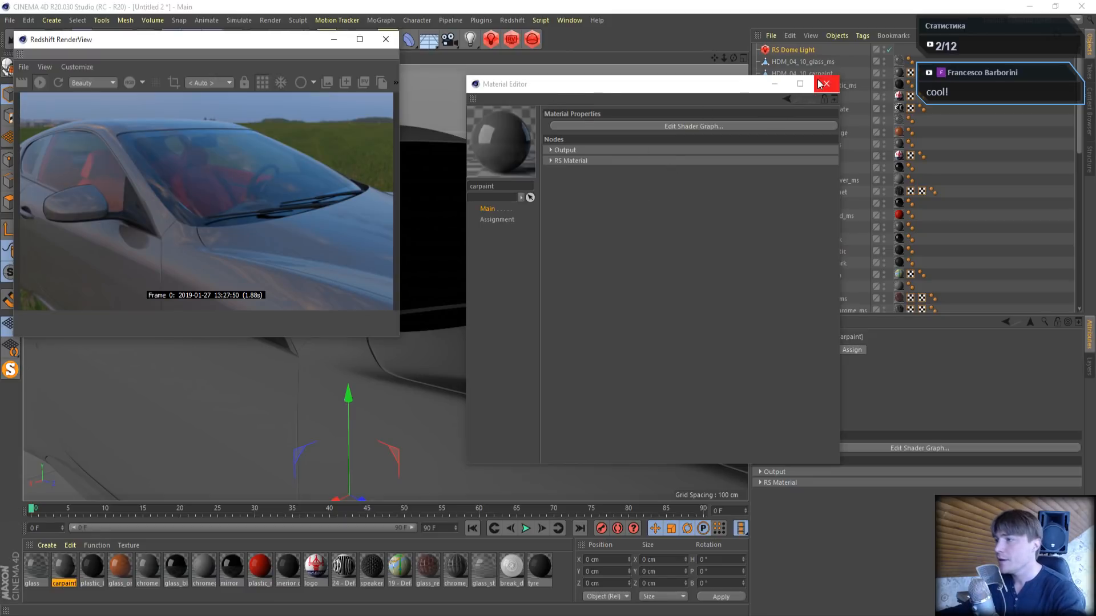
{"action": "left_click_drag", "start_coordinate": [693, 92], "coordinate": [628, 49]}
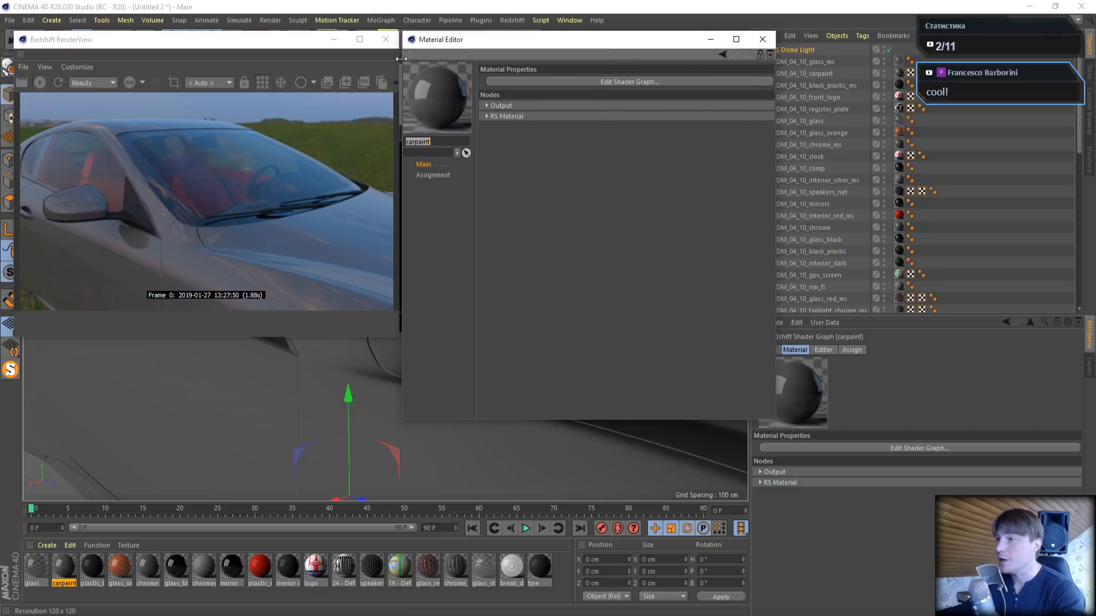
{"action": "left_click", "coordinate": [669, 83]}
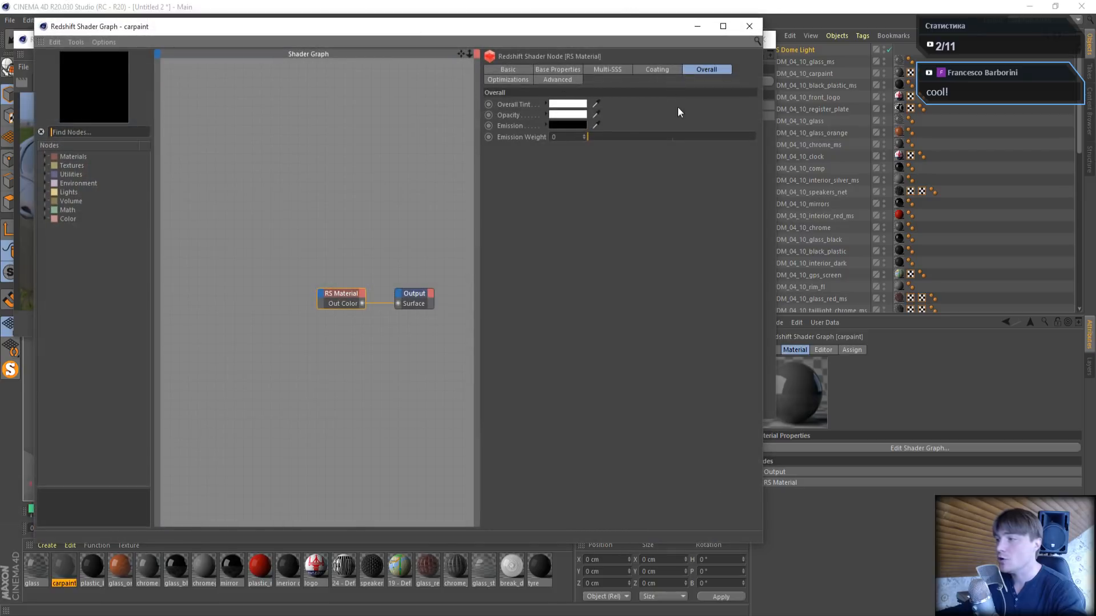
{"action": "left_click_drag", "start_coordinate": [398, 36], "coordinate": [700, 90]}
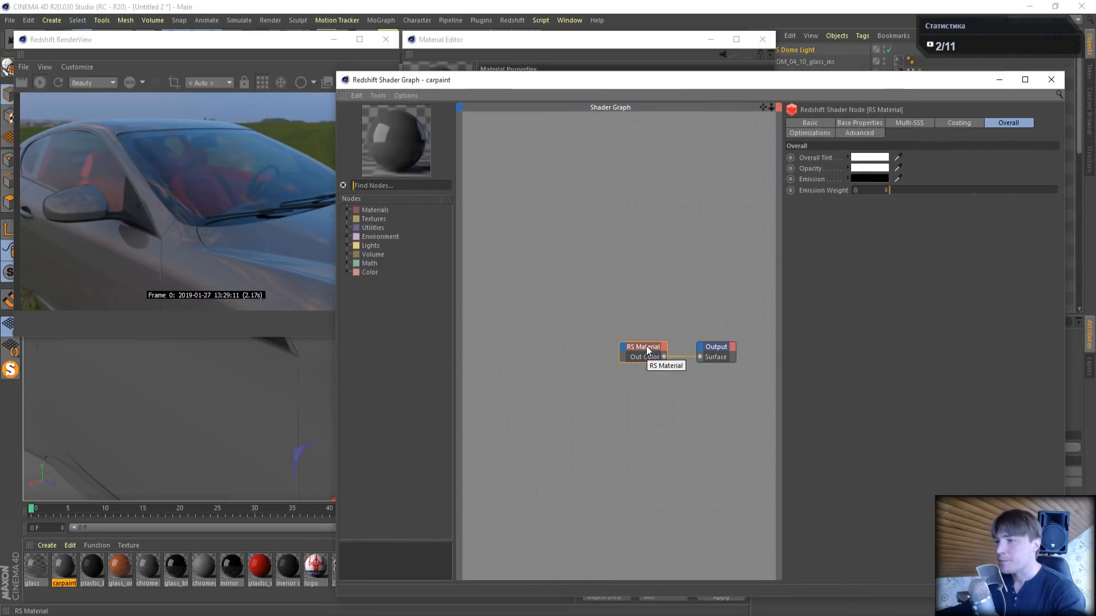
- Replace the RS Material node in the carpaint graph with a Car Paint node and wire it to the Output's Surface
{"action": "left_click_drag", "start_coordinate": [643, 346], "coordinate": [599, 290]}
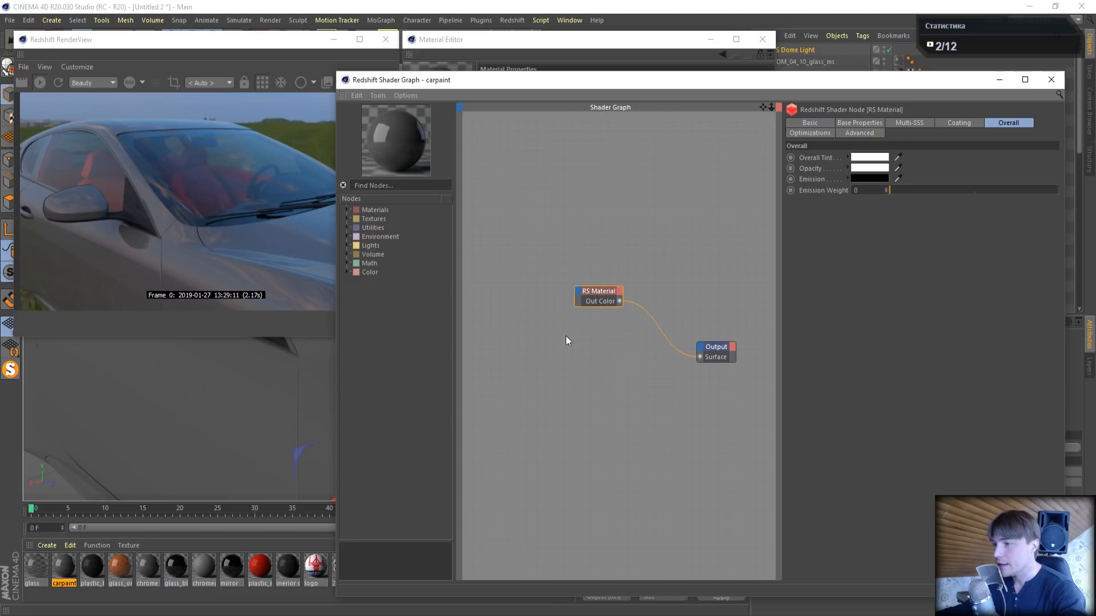
{"action": "left_click_drag", "start_coordinate": [548, 256], "coordinate": [644, 344]}
{"action": "key", "text": "Delete"}
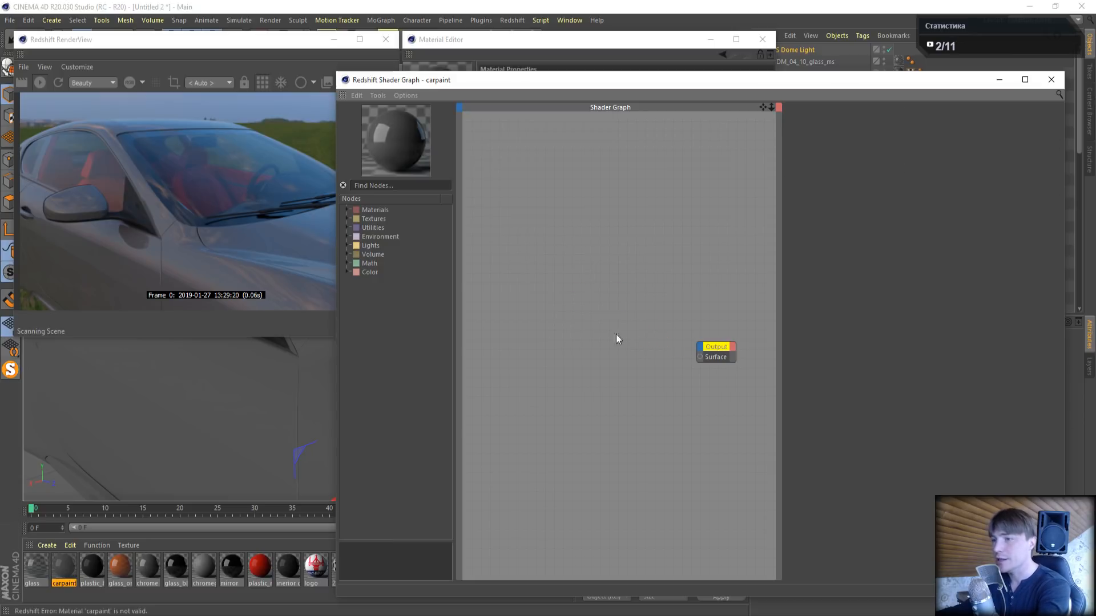
{"action": "left_click", "coordinate": [347, 210]}
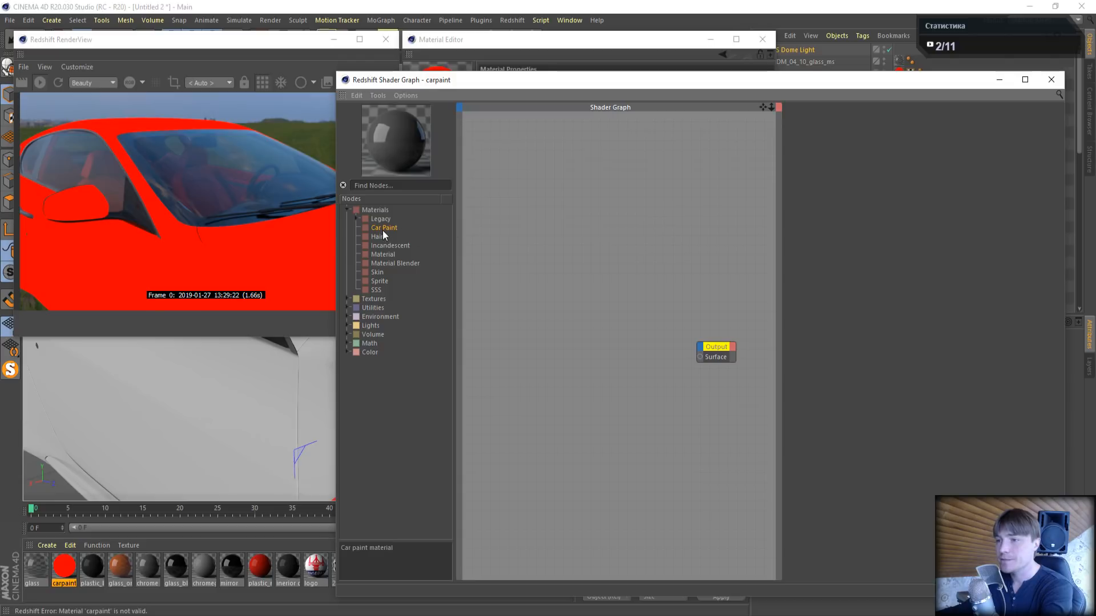
{"action": "mouse_move", "coordinate": [381, 228]}
{"action": "left_mouse_down"}
{"action": "mouse_move", "coordinate": [506, 250]}
{"action": "mouse_move", "coordinate": [599, 287]}
{"action": "left_mouse_up"}
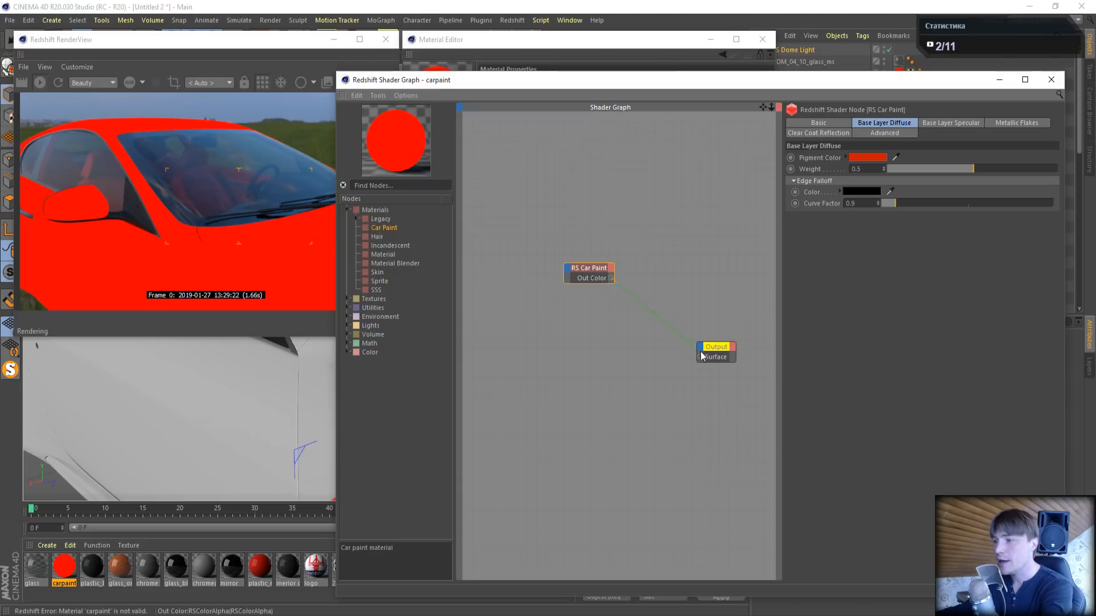
{"action": "left_click_drag", "start_coordinate": [701, 355], "coordinate": [701, 357]}
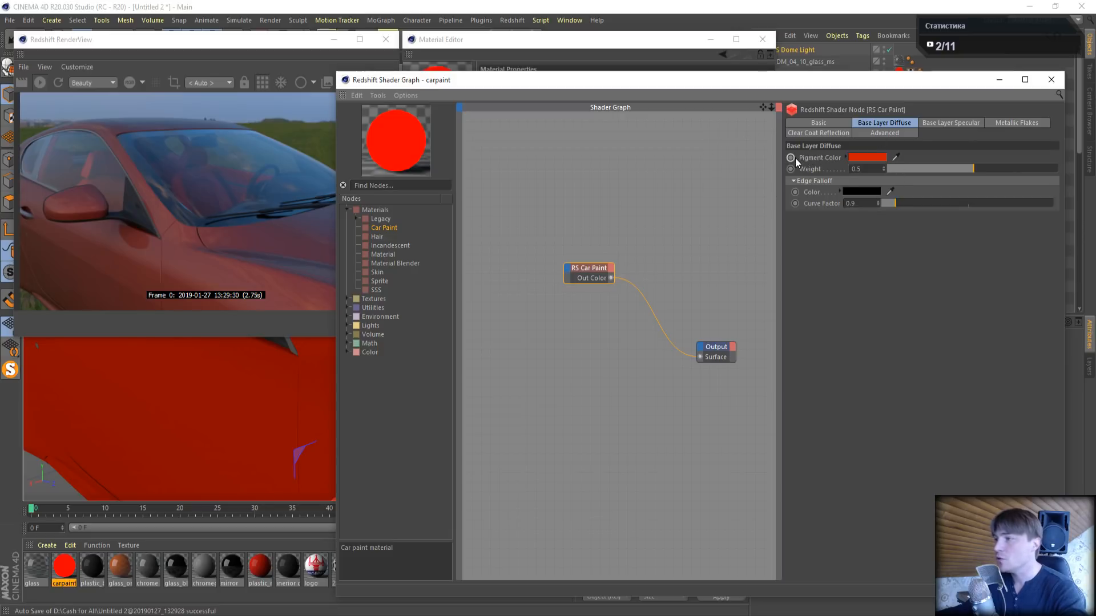
- Set the base layer pigment color's saturation to 0% and the base layer diffuse weight to 0.35
{"action": "left_click", "coordinate": [854, 158]}
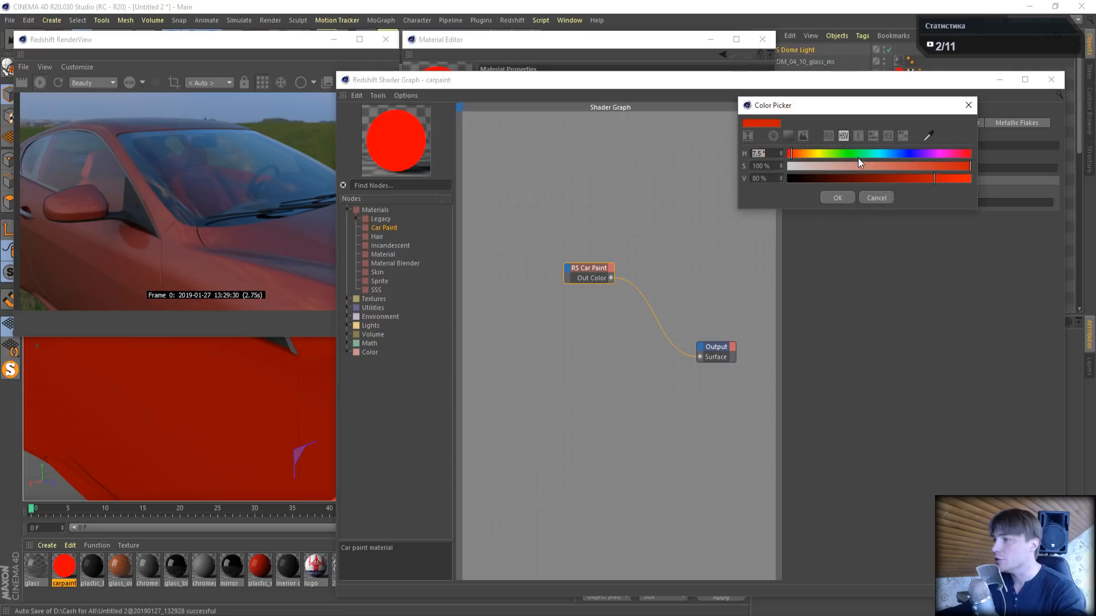
{"action": "left_click_drag", "start_coordinate": [858, 164], "coordinate": [641, 176]}
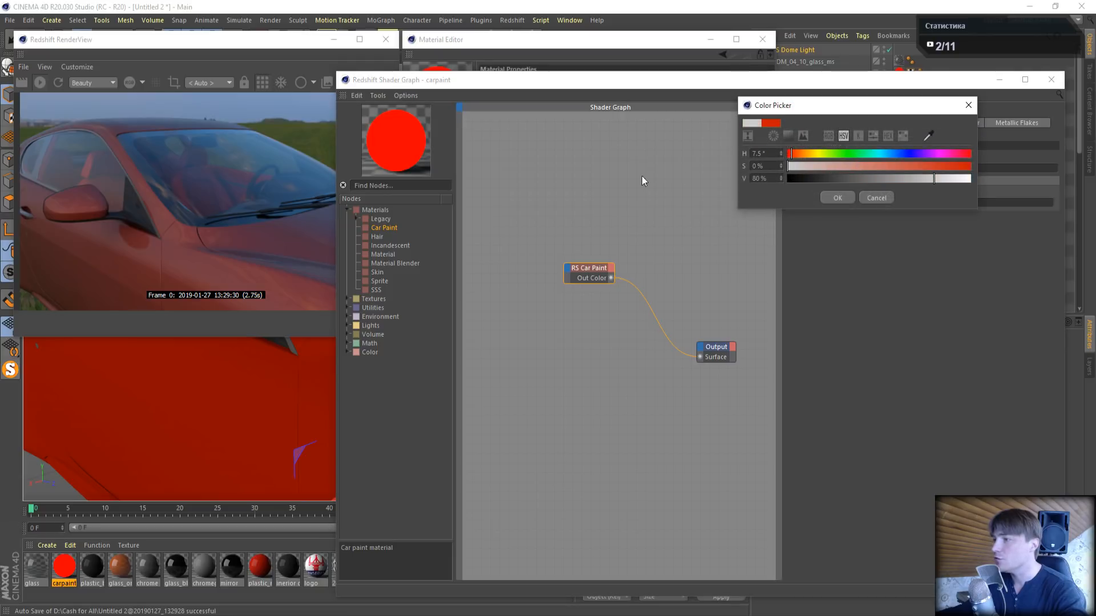
{"action": "left_click", "coordinate": [835, 198]}
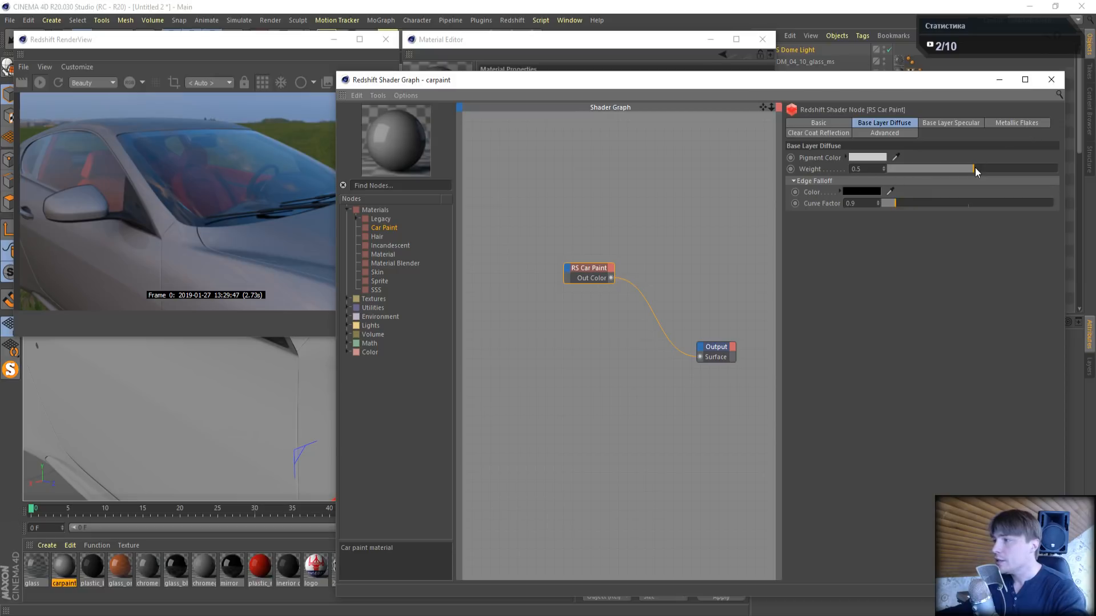
{"action": "left_click_drag", "start_coordinate": [1040, 175], "coordinate": [1047, 174]}
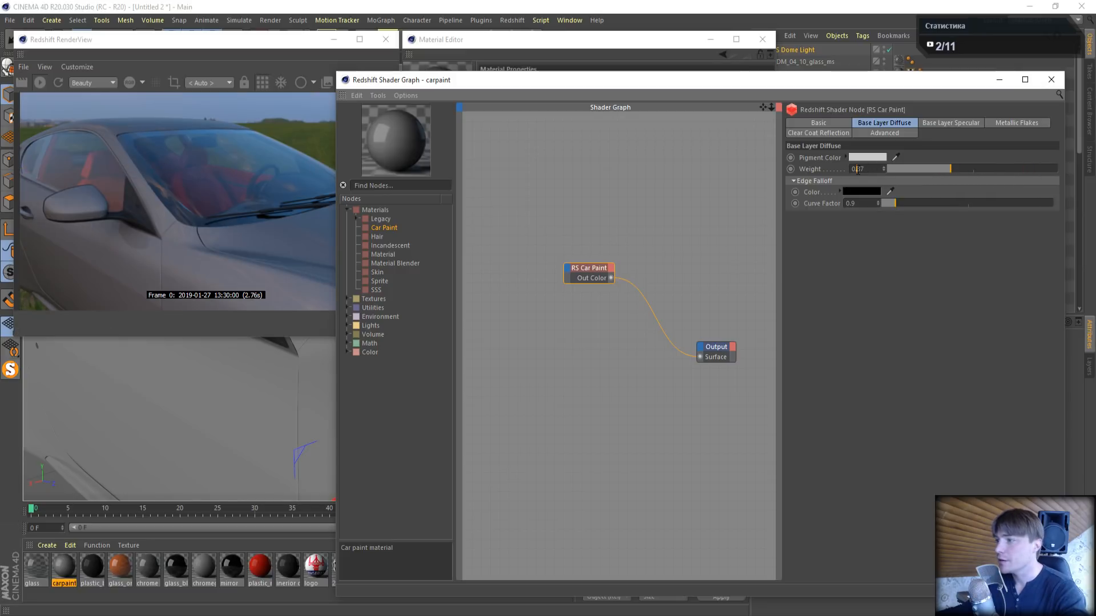
{"action": "left_click_drag", "start_coordinate": [857, 170], "coordinate": [907, 147]}
{"action": "type", "text": "35"}
{"action": "key", "text": "Return"}
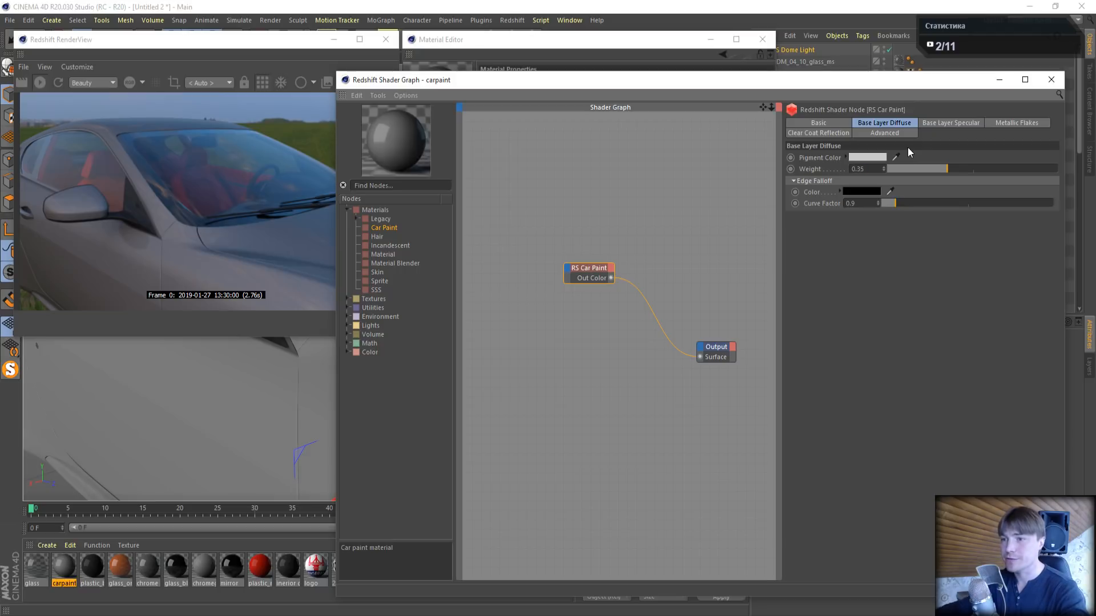
- Set the metallic flakes' glossiness to 0.5 and their density to 0.5
{"action": "left_click", "coordinate": [1021, 122]}
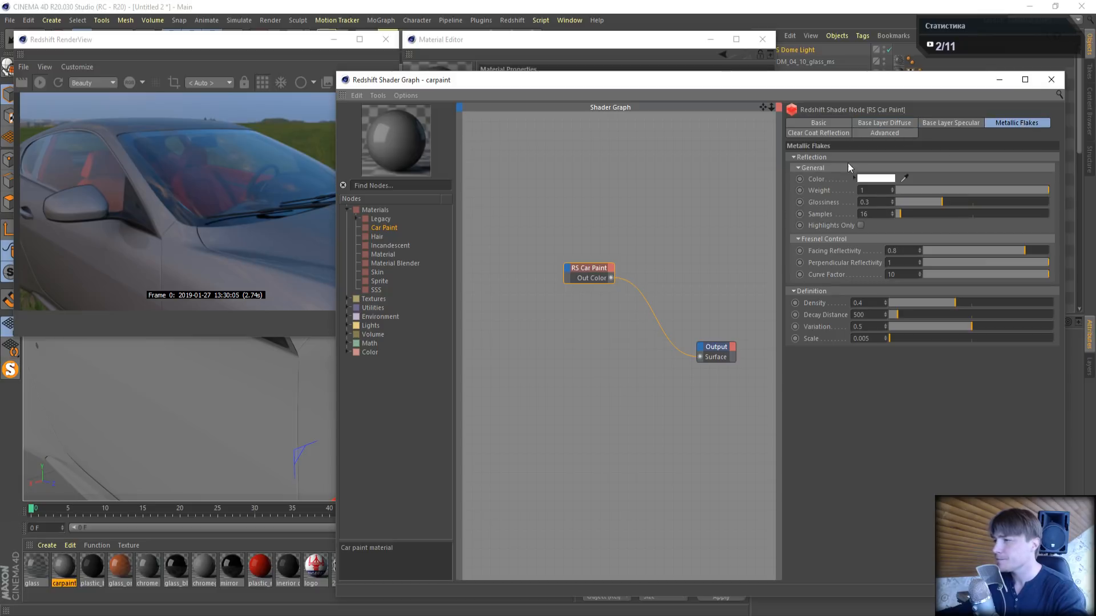
{"action": "left_click", "coordinate": [1005, 201]}
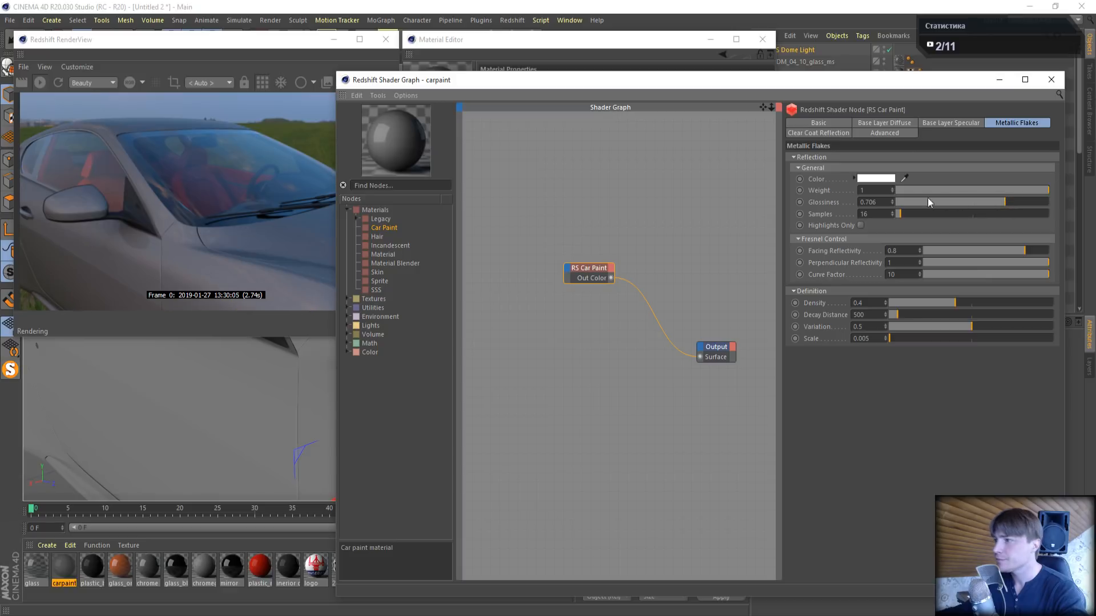
{"action": "left_click_drag", "start_coordinate": [864, 202], "coordinate": [897, 202]}
{"action": "type", "text": "5"}
{"action": "key", "text": "Return"}
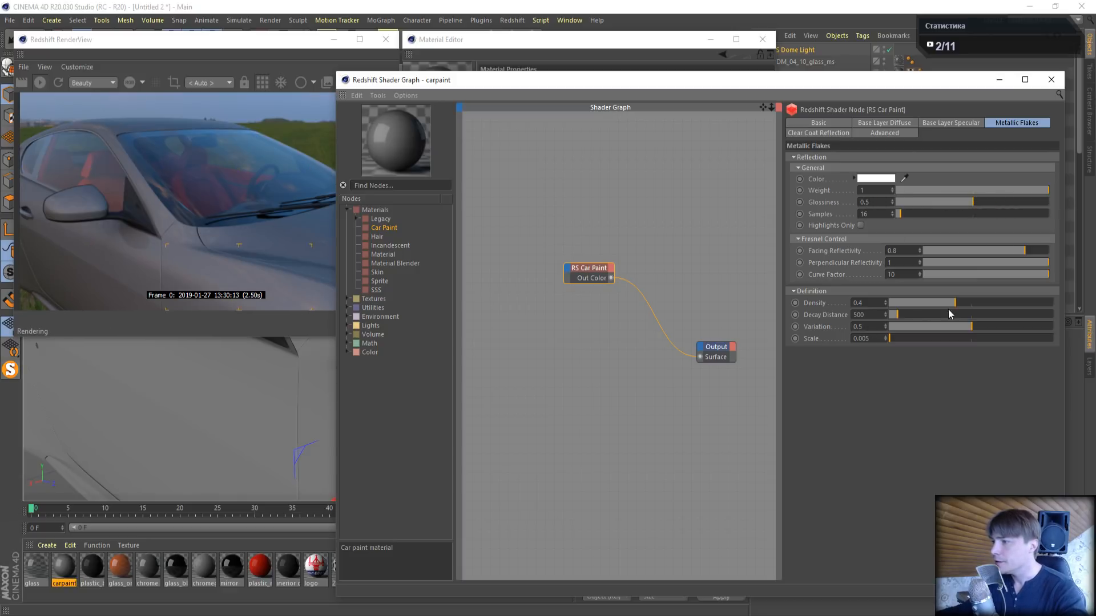
{"action": "left_click", "coordinate": [1019, 303]}
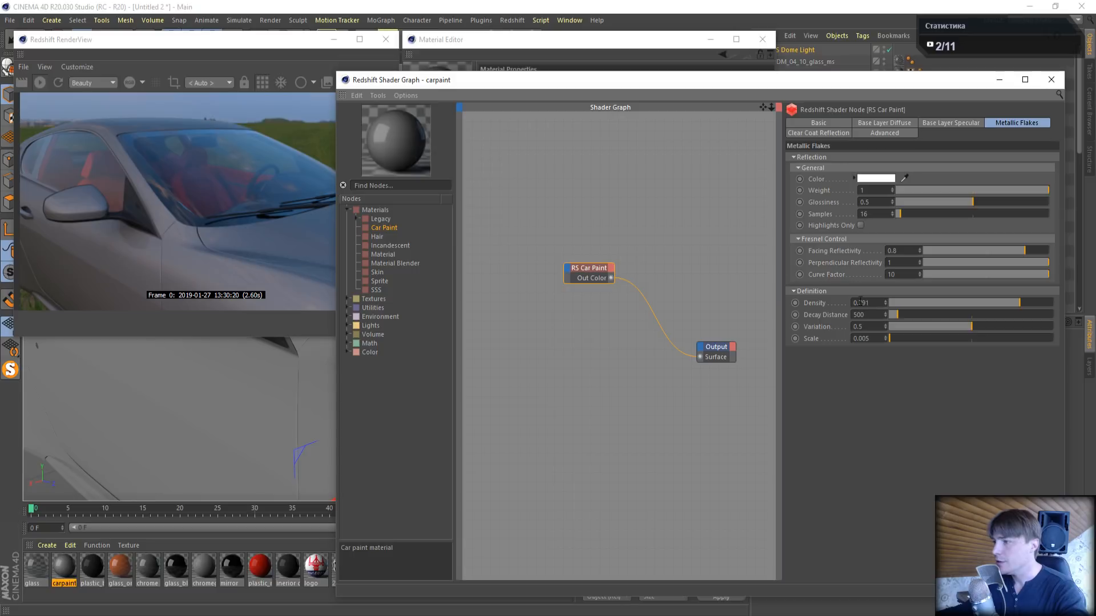
{"action": "left_click_drag", "start_coordinate": [860, 302], "coordinate": [892, 305]}
{"action": "type", "text": "5"}
{"action": "key", "text": "Return"}
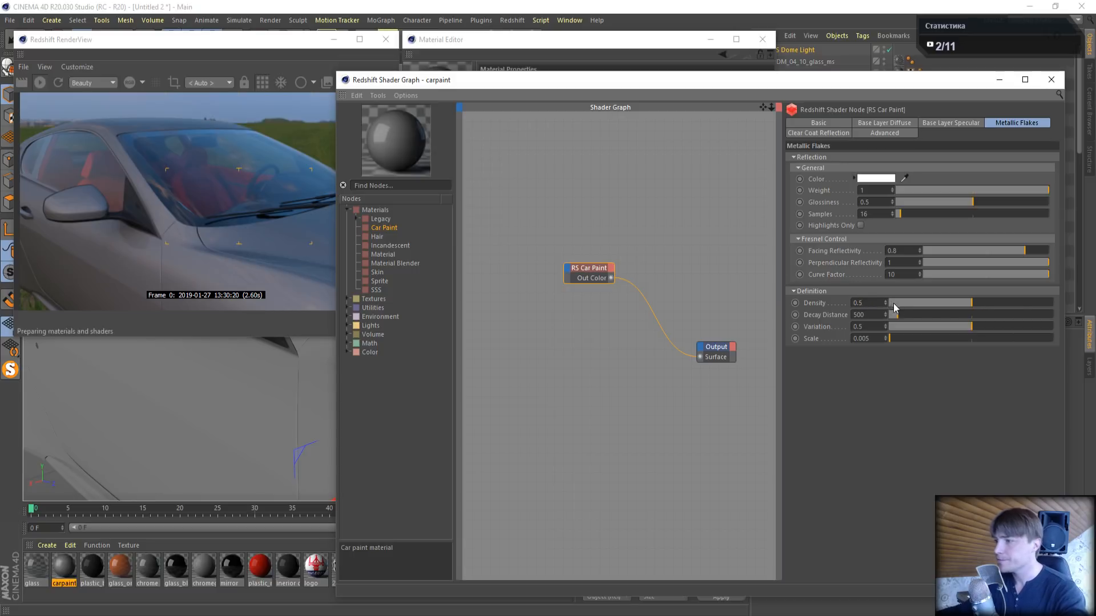
- Try a decay distance of 6840 for the metallic flakes and set it back to 500
{"action": "left_click", "coordinate": [1001, 314]}
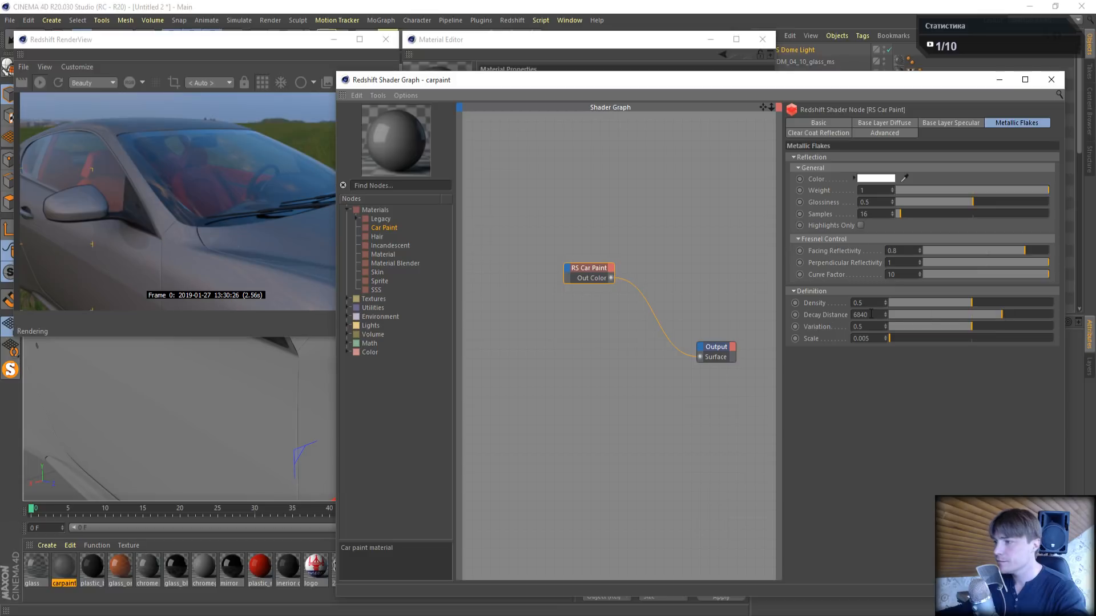
{"action": "left_click_drag", "start_coordinate": [871, 314], "coordinate": [786, 331]}
{"action": "type", "text": "500"}
{"action": "key", "text": "Return"}
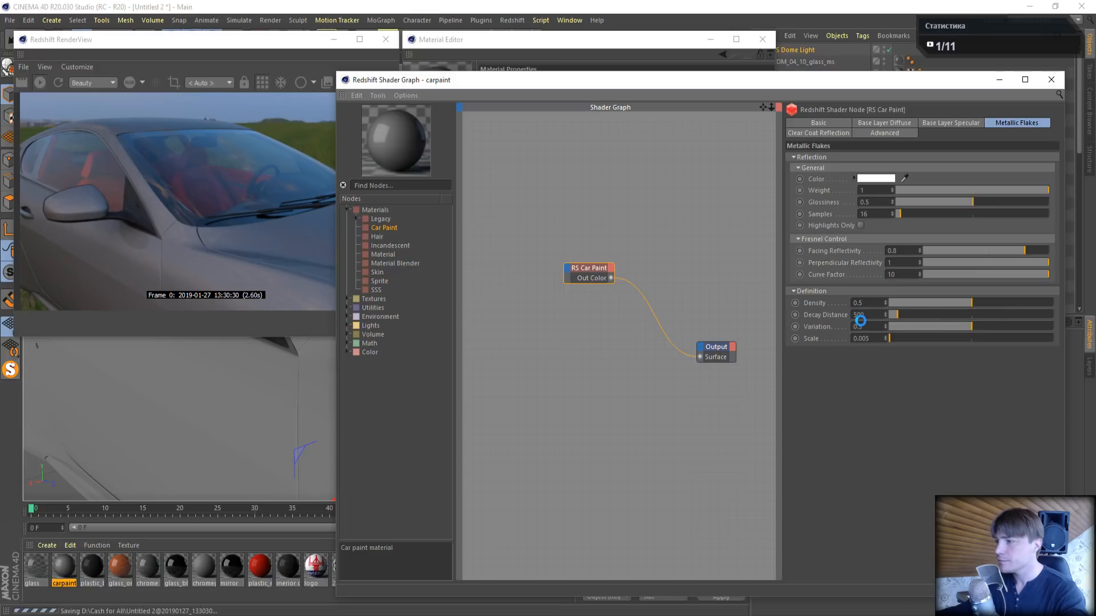
- Try metallic flakes scales of about 0.3 and 0.1 and reset the scale to its default
{"action": "left_click", "coordinate": [940, 339]}
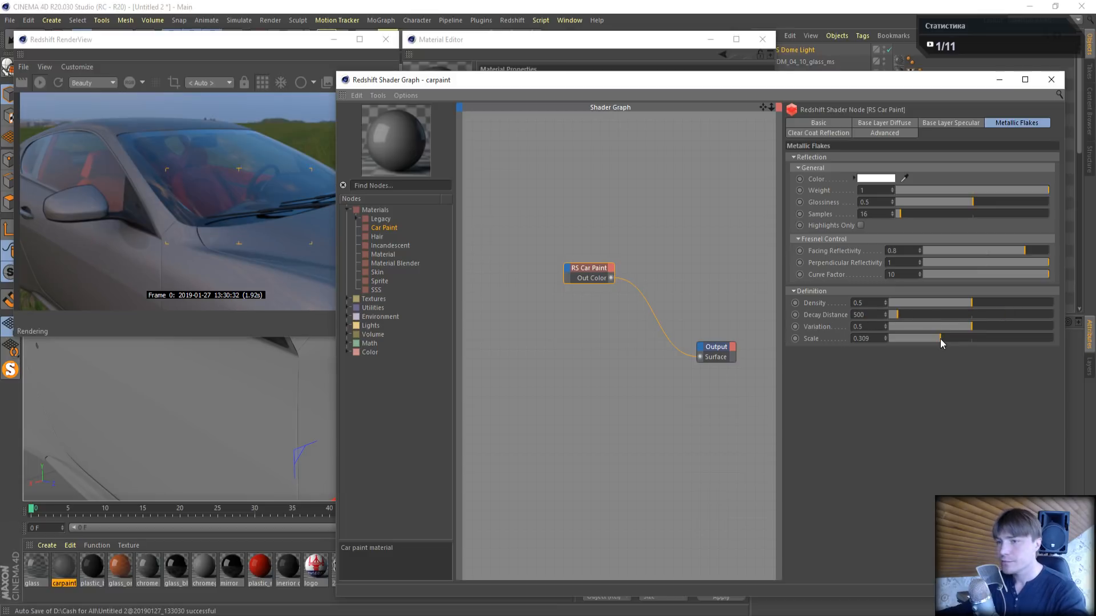
{"action": "double_click", "coordinate": [867, 339]}
{"action": "type", "text": "0.1"}
{"action": "key", "text": "Return"}
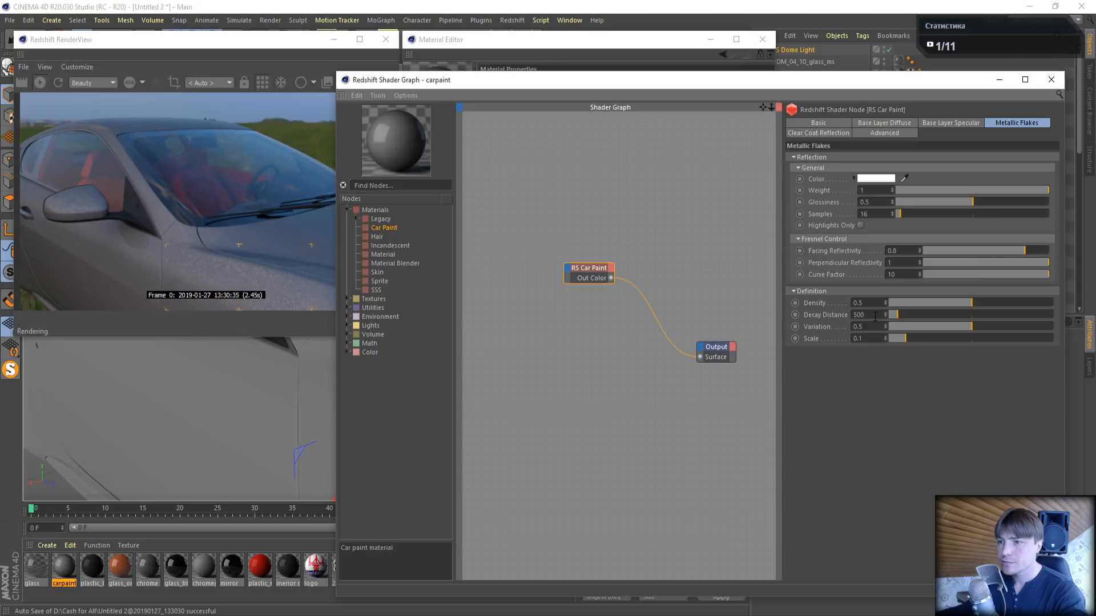
{"action": "right_click", "coordinate": [811, 338]}
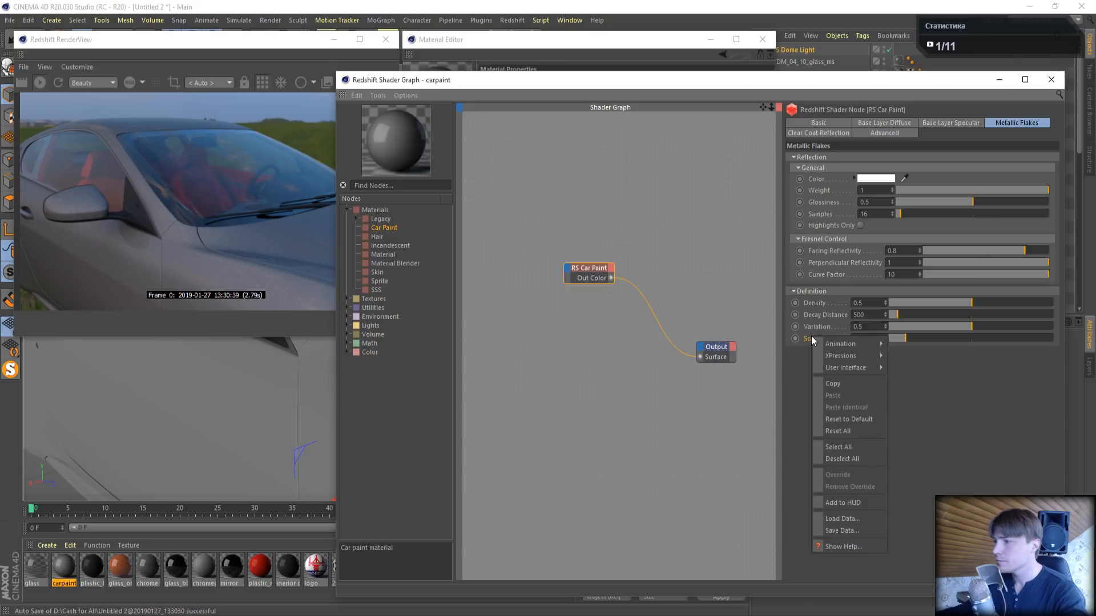
{"action": "left_click", "coordinate": [842, 419]}
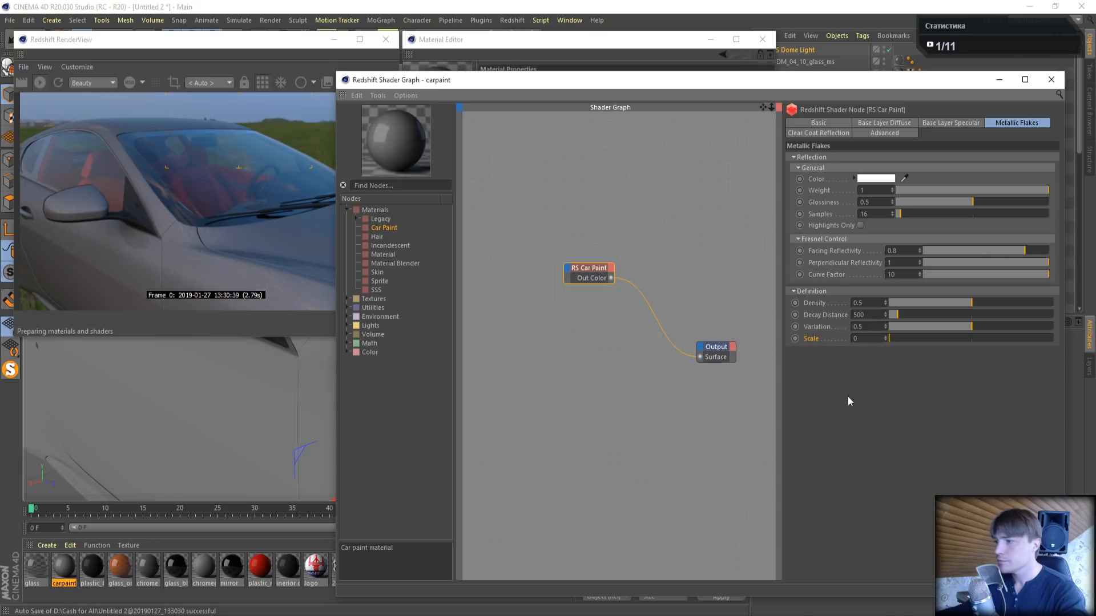
- Set the metallic flakes' scale to 0.01 and close the carpaint shader graph
{"action": "left_click", "coordinate": [862, 341]}
{"action": "type", "text": ".01"}
{"action": "key", "text": "Return"}
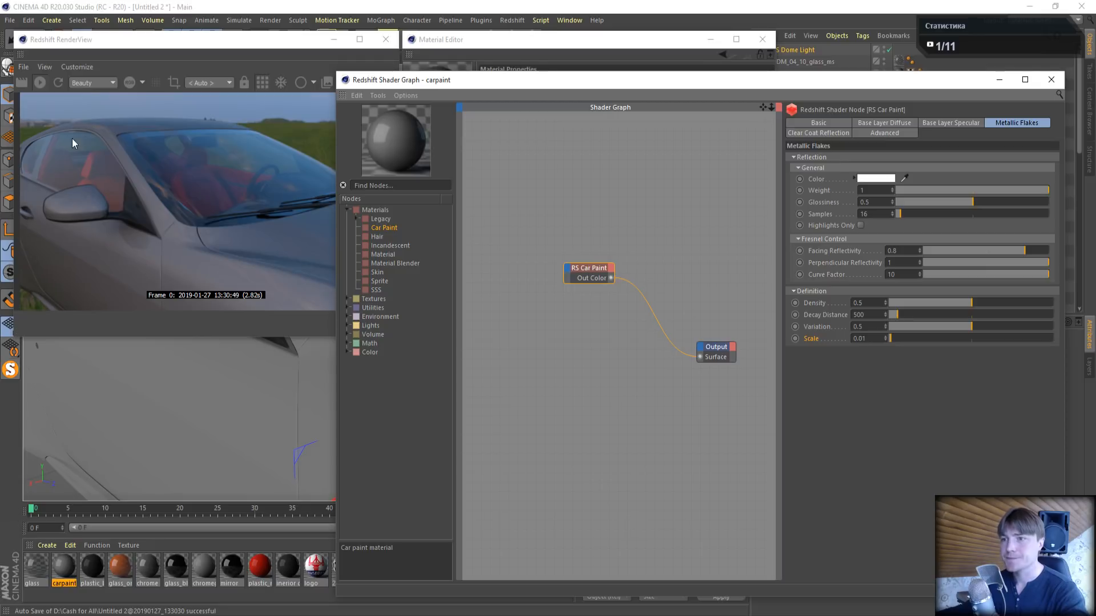
{"action": "left_click", "coordinate": [1051, 80]}
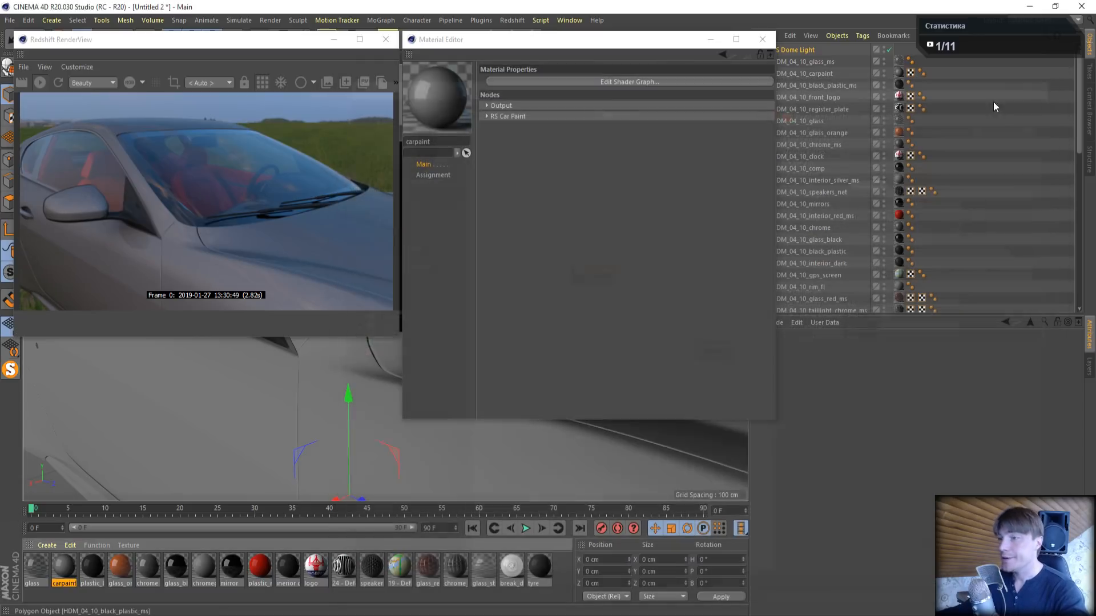
- Reframe the view to check the paint on the whole car in the live render, and close the Material Editor
{"action": "left_click_drag", "start_coordinate": [570, 40], "coordinate": [707, 164]}
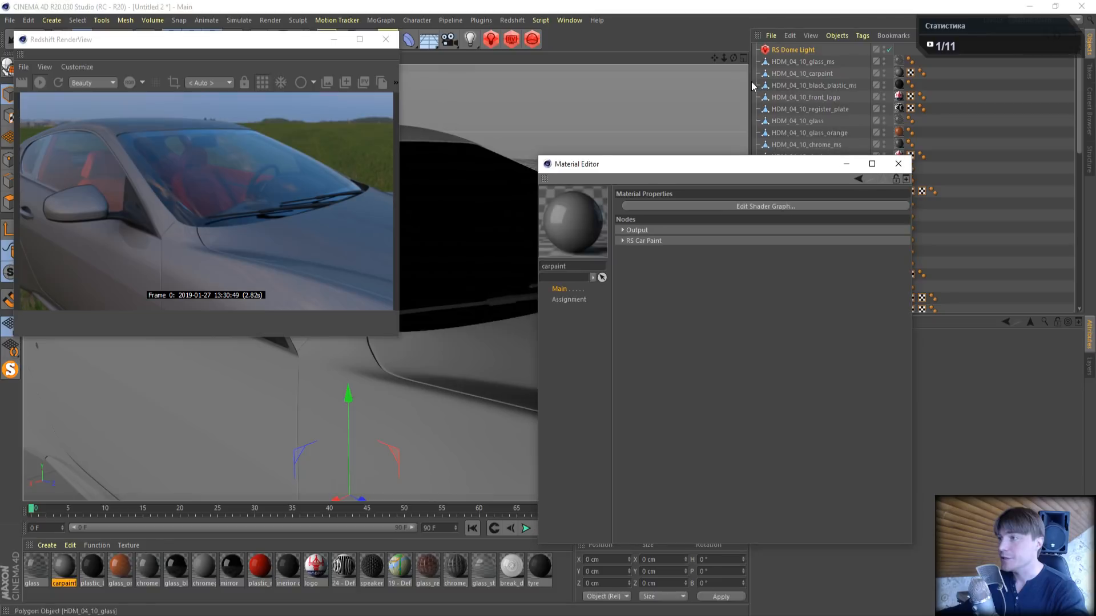
{"action": "left_click_drag", "start_coordinate": [723, 57], "coordinate": [644, 58]}
{"action": "left_click_drag", "start_coordinate": [714, 57], "coordinate": [673, 61]}
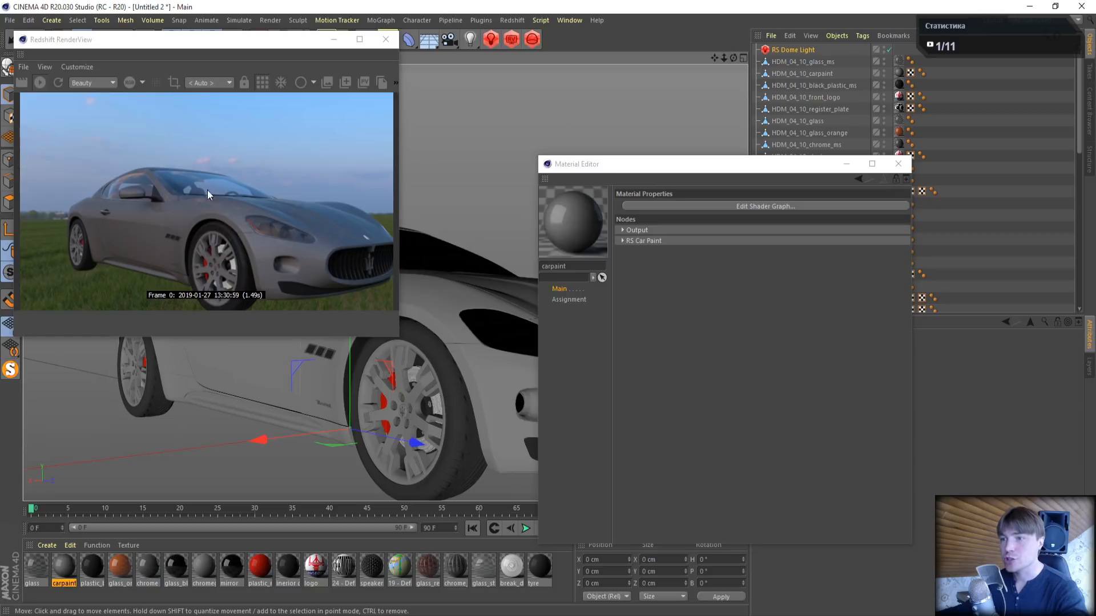
{"action": "left_click_drag", "start_coordinate": [733, 59], "coordinate": [690, 50]}
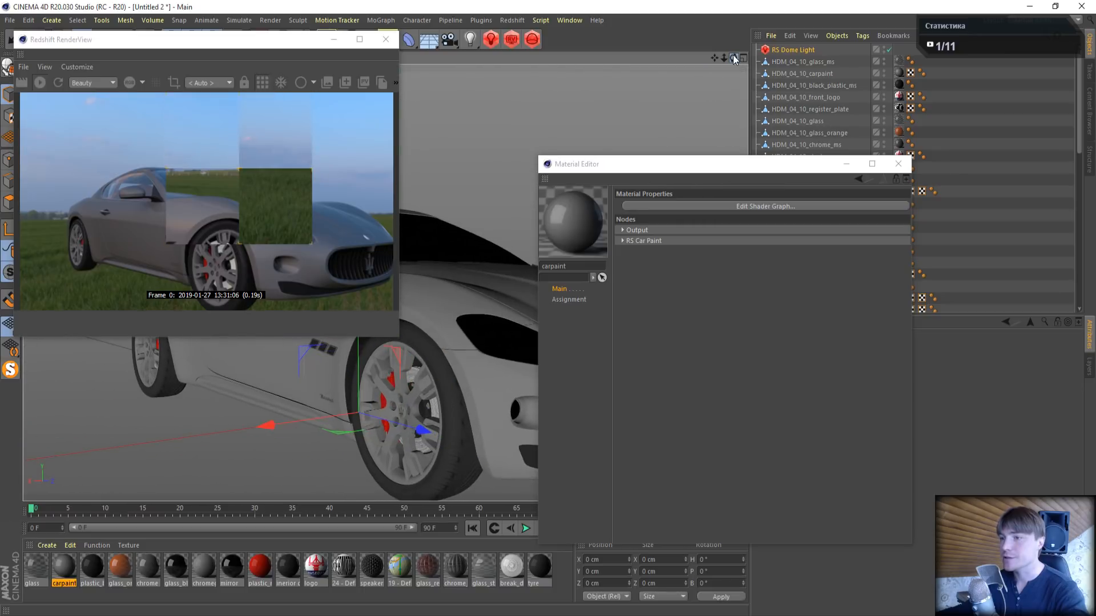
{"action": "left_click", "coordinate": [890, 169]}
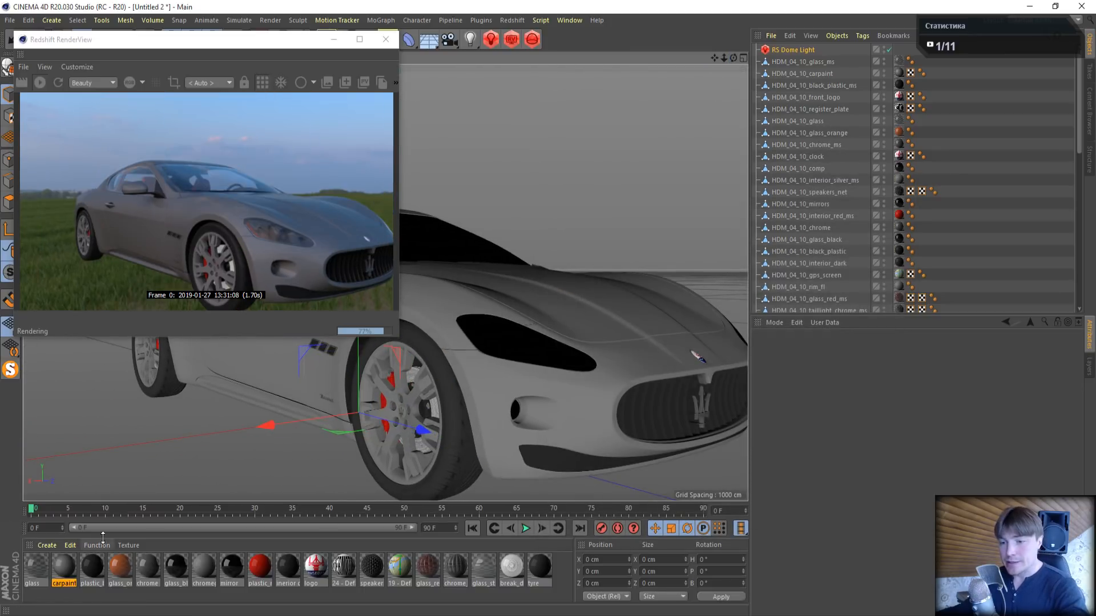
- Open the plastic_black material in the Material Editor and select the HDM_04_10_black_plastic object that uses it
{"action": "left_click", "coordinate": [98, 571]}
{"action": "double_click", "coordinate": [99, 571]}
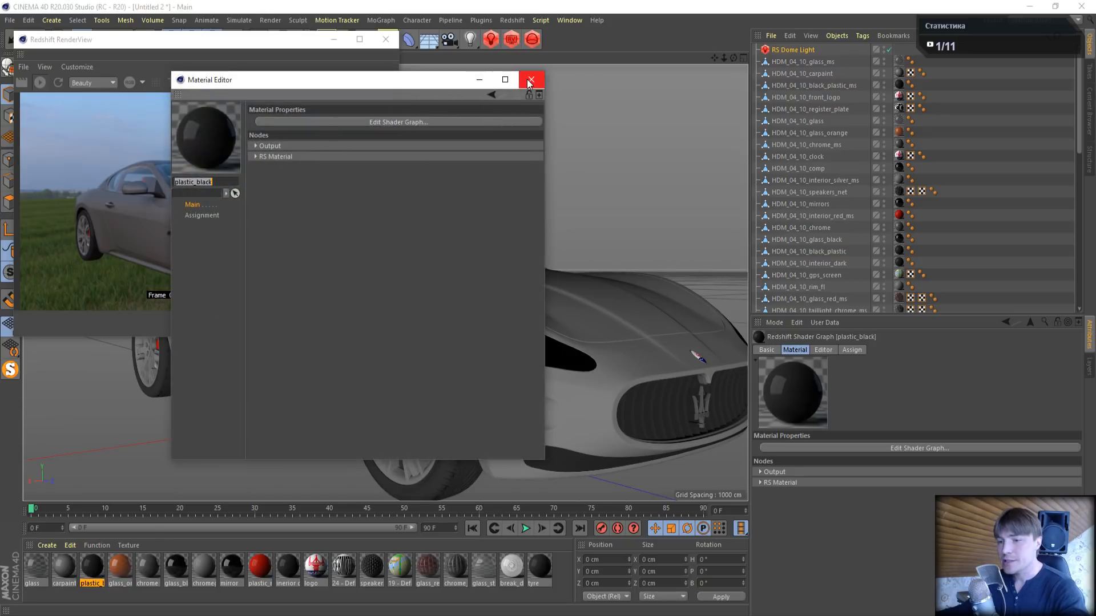
{"action": "left_click", "coordinate": [900, 252]}
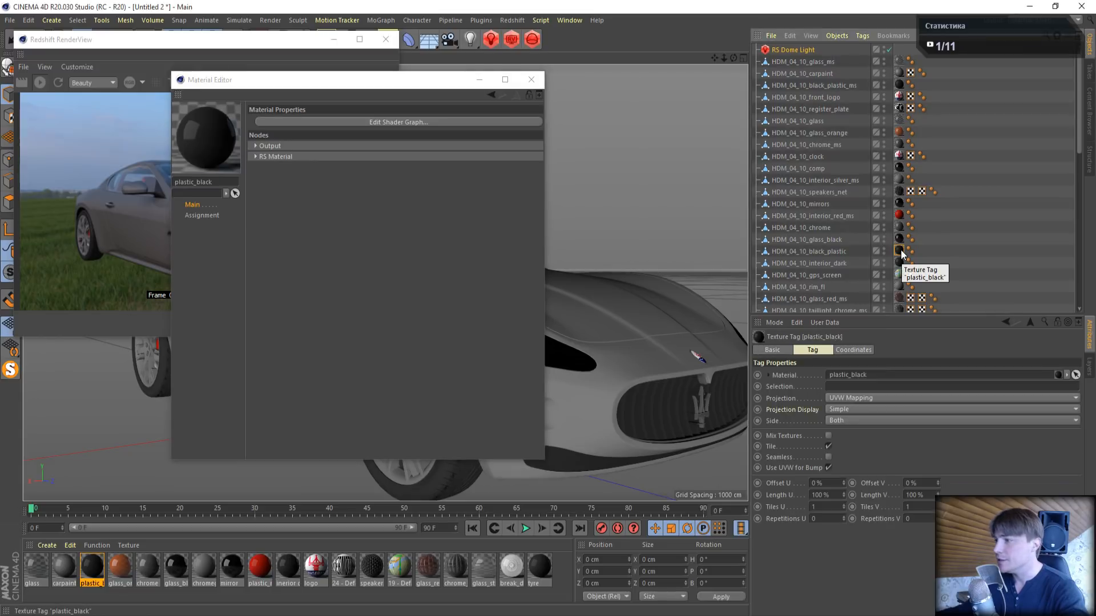
{"action": "left_click", "coordinate": [848, 252]}
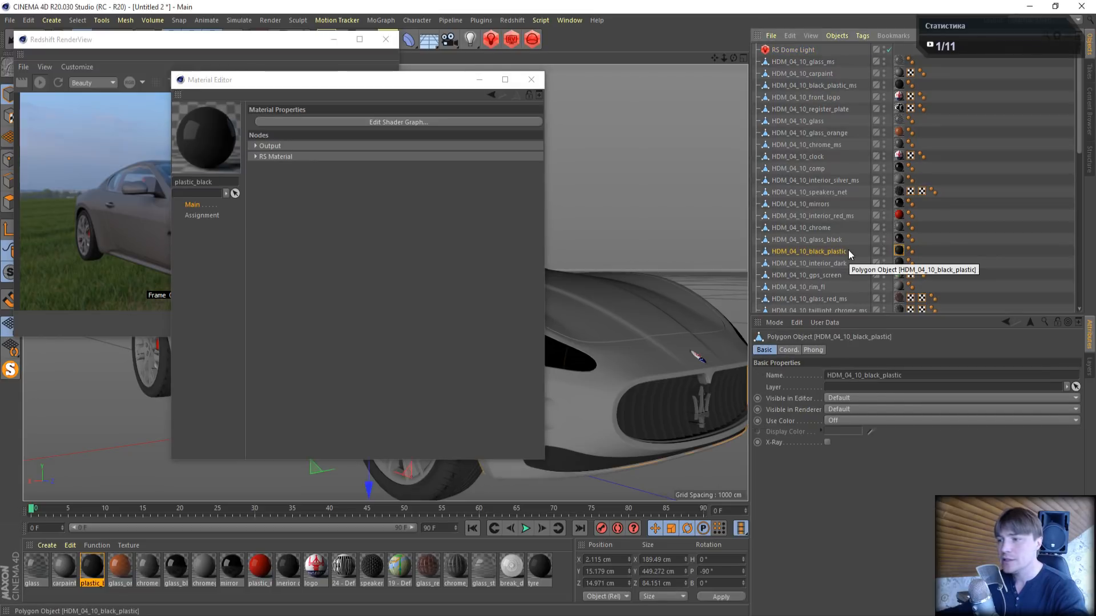
- Set the plastic_black material's reflection weight to 1 and reflection roughness to 0.5 in its shader graph, and close the graph
{"action": "left_click", "coordinate": [286, 122]}
{"action": "left_click", "coordinate": [334, 292]}
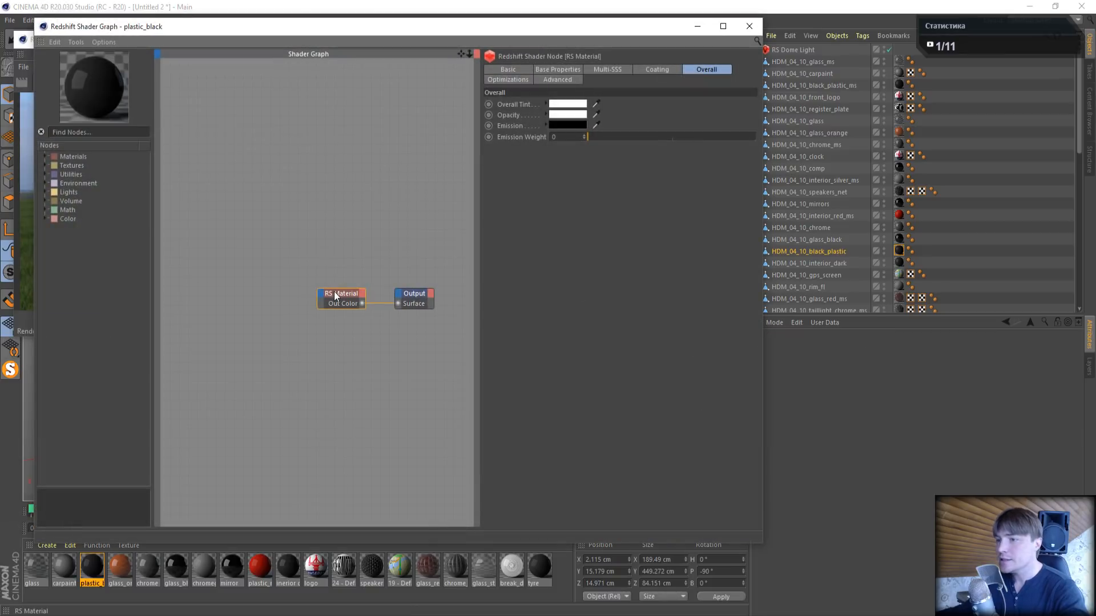
{"action": "left_click", "coordinate": [560, 69]}
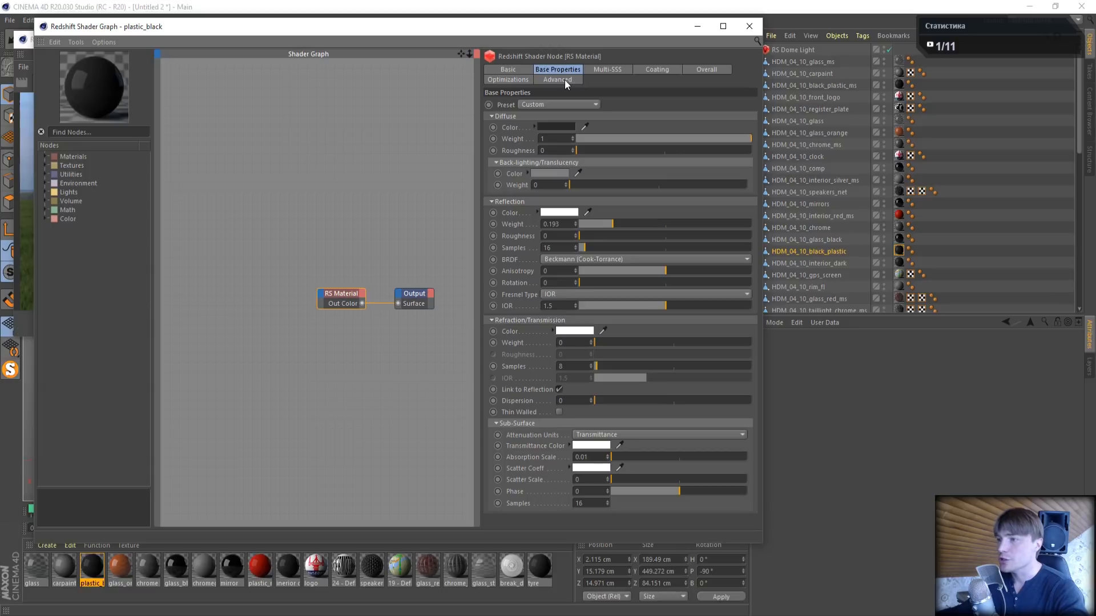
{"action": "left_click_drag", "start_coordinate": [439, 30], "coordinate": [717, 89]}
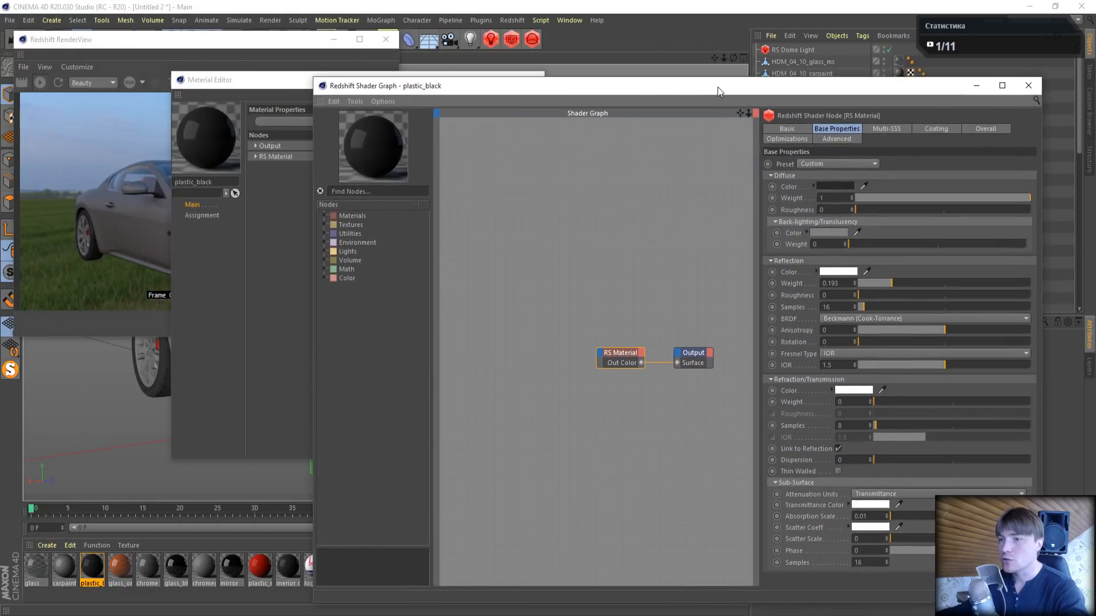
{"action": "left_click", "coordinate": [289, 79]}
{"action": "left_click", "coordinate": [516, 84]}
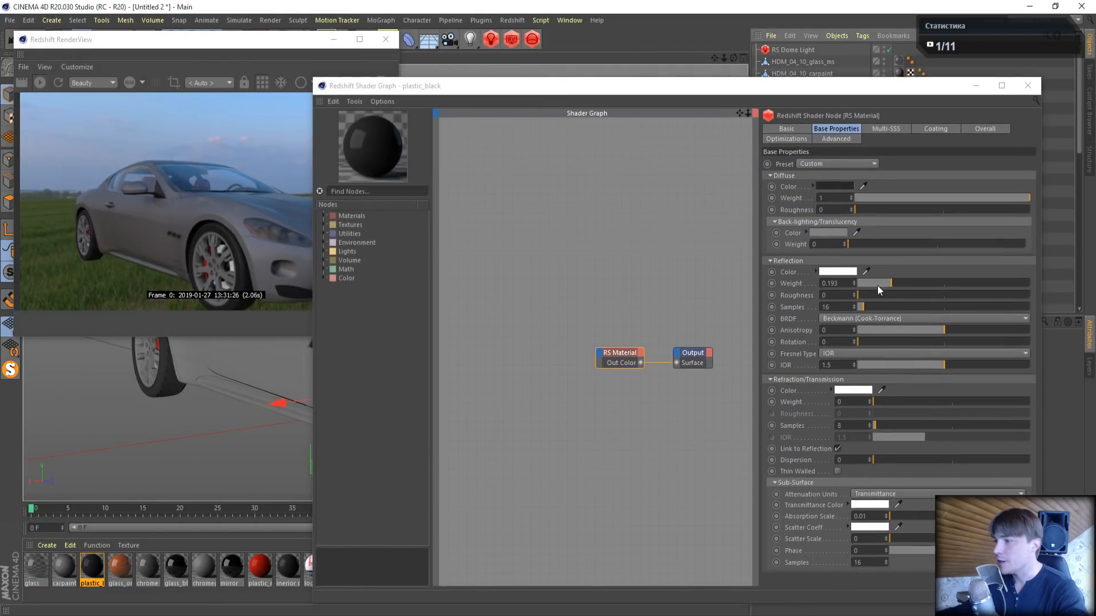
{"action": "left_click_drag", "start_coordinate": [898, 284], "coordinate": [1069, 286]}
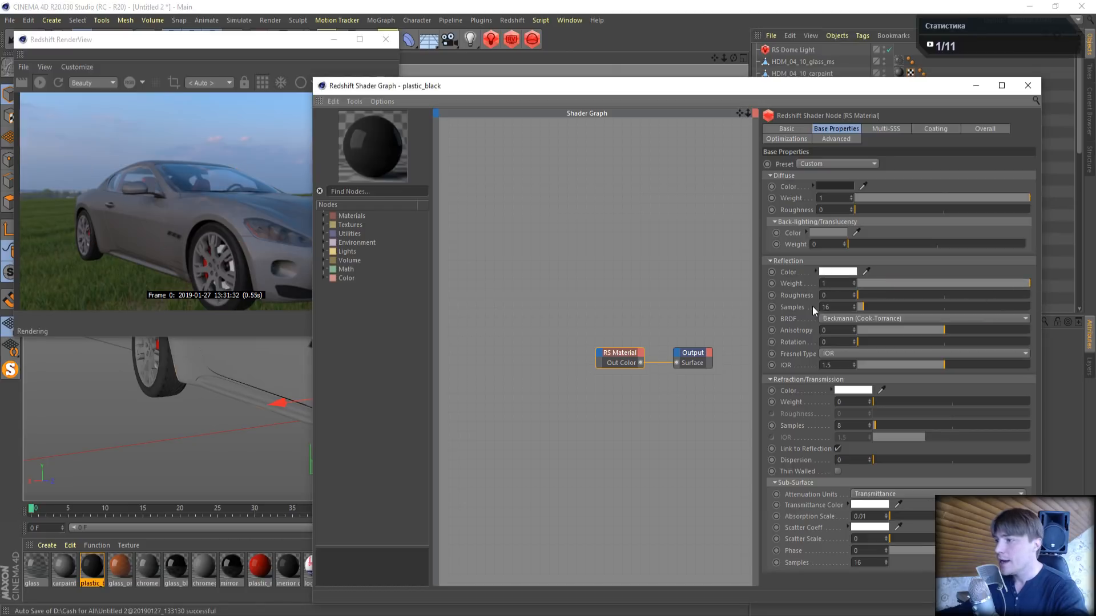
{"action": "double_click", "coordinate": [826, 294]}
{"action": "type", "text": "0.5"}
{"action": "key", "text": "Return"}
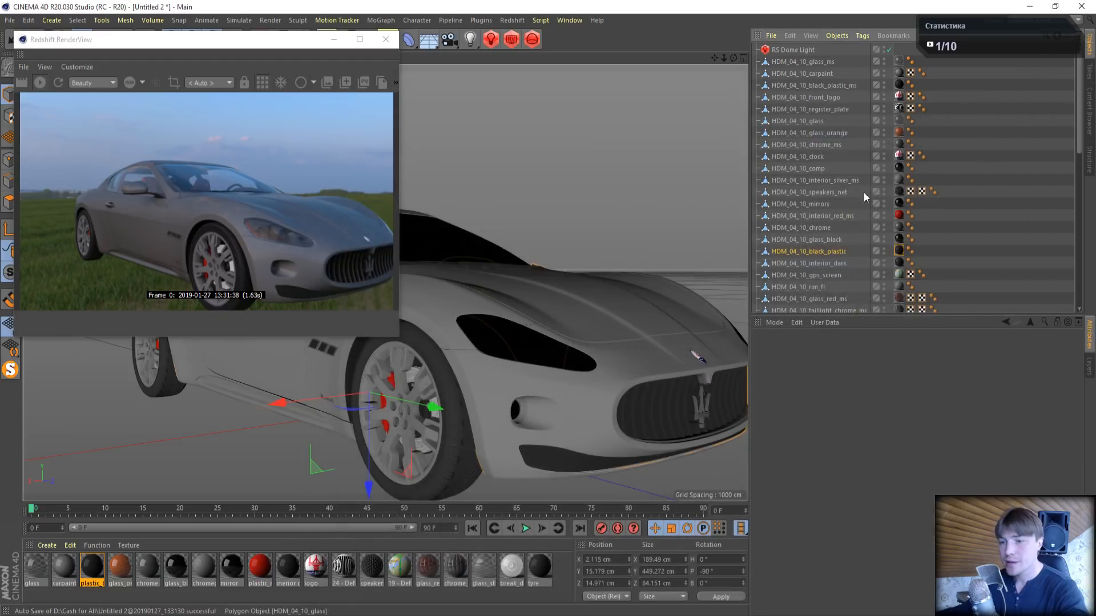
{"action": "left_click", "coordinate": [1026, 87]}
- Open the base properties of glass_orange's RS Material node and select the HDM_04_10_glass_orange object and its material tag
{"action": "left_click", "coordinate": [124, 562]}
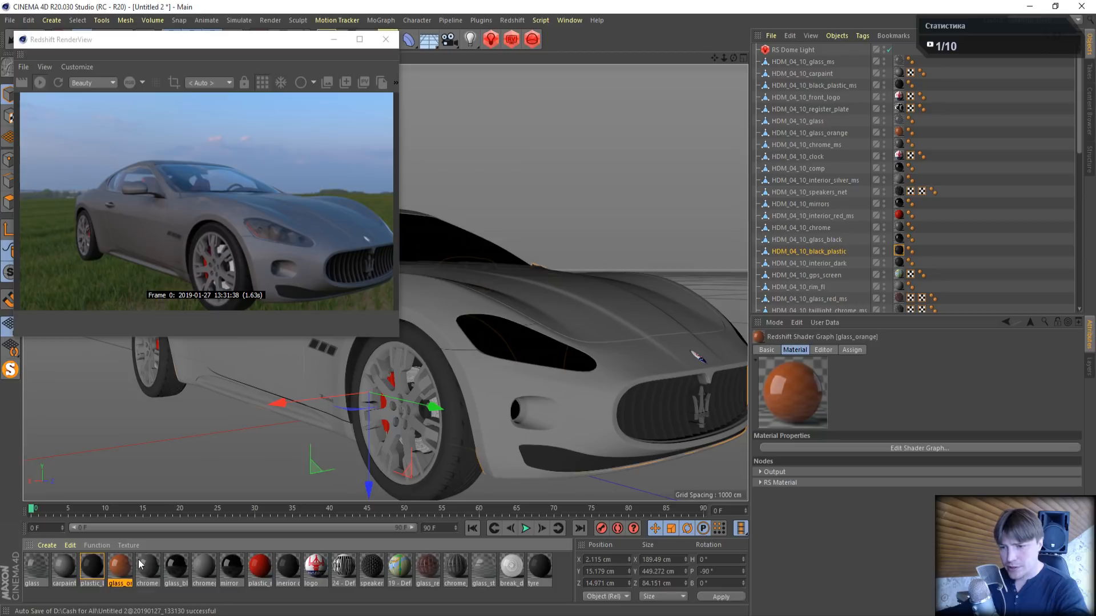
{"action": "double_click", "coordinate": [118, 566]}
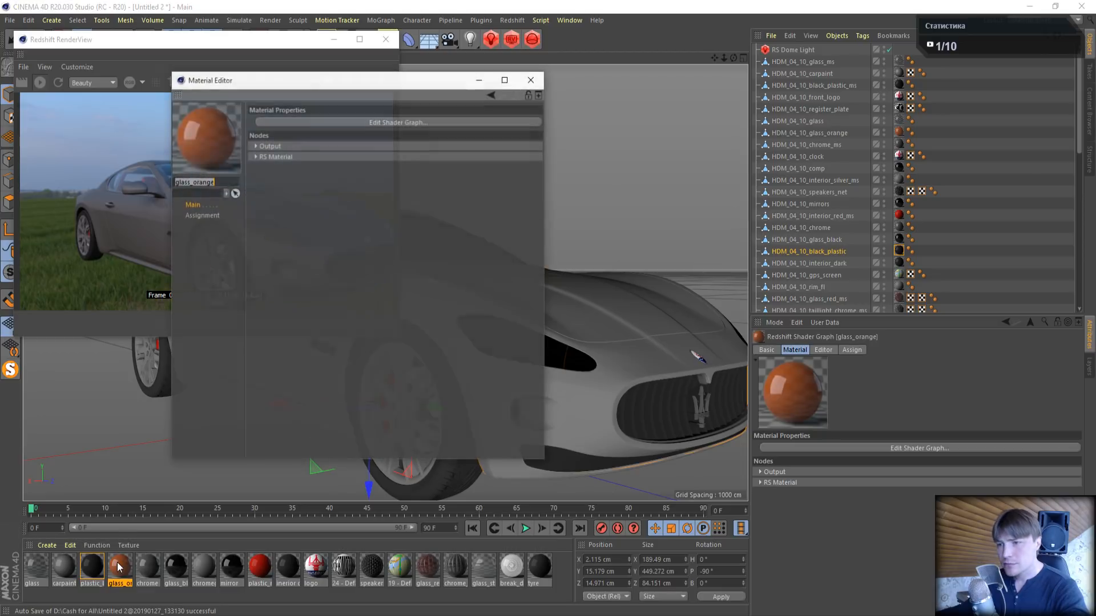
{"action": "left_click", "coordinate": [355, 125]}
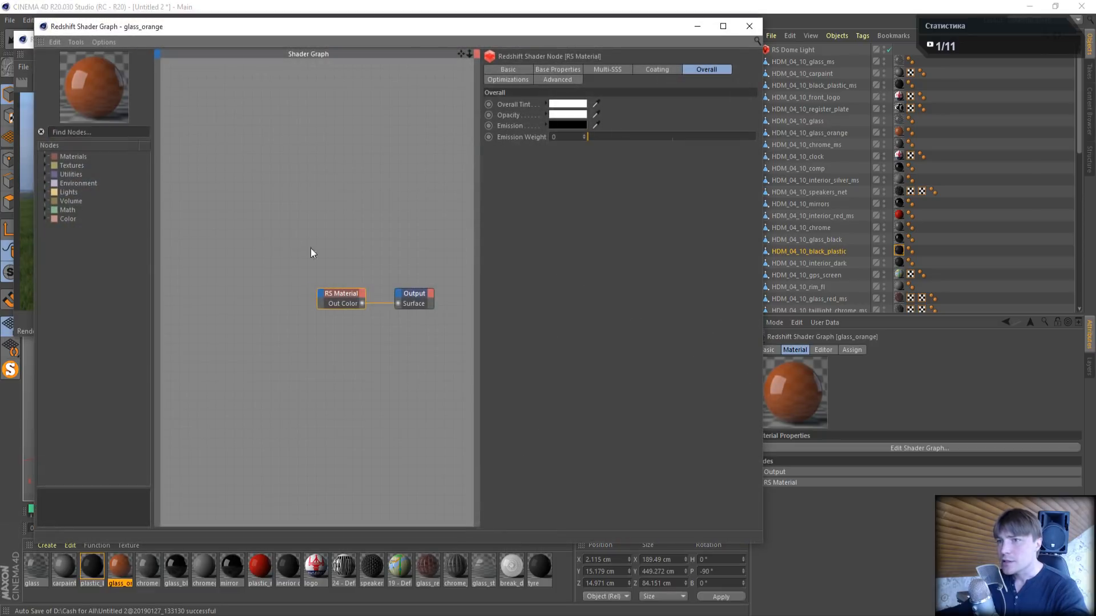
{"action": "left_click", "coordinate": [337, 292]}
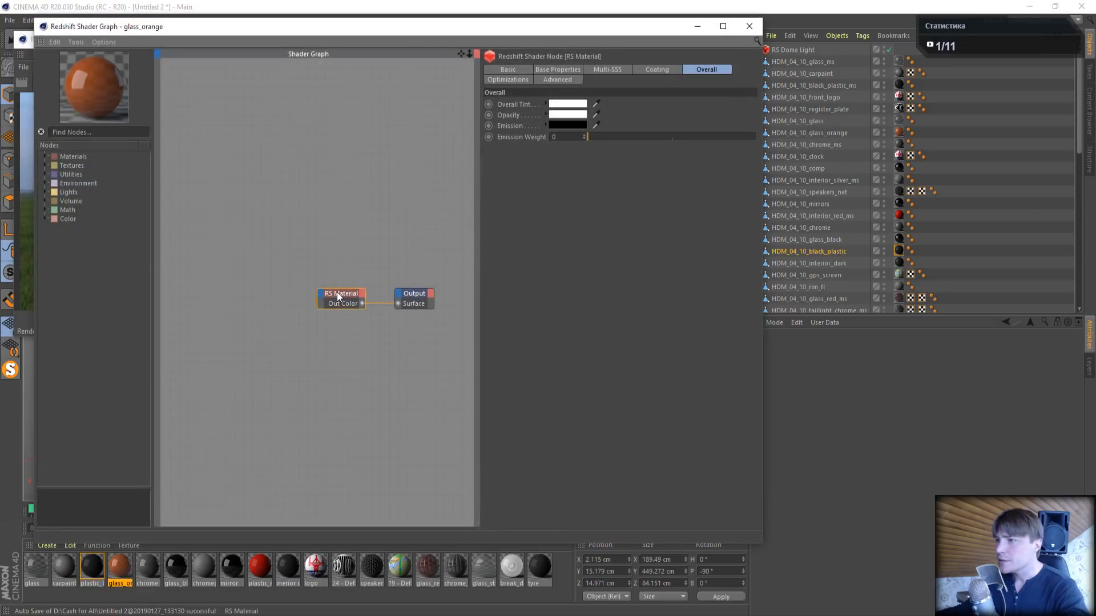
{"action": "left_click", "coordinate": [562, 69]}
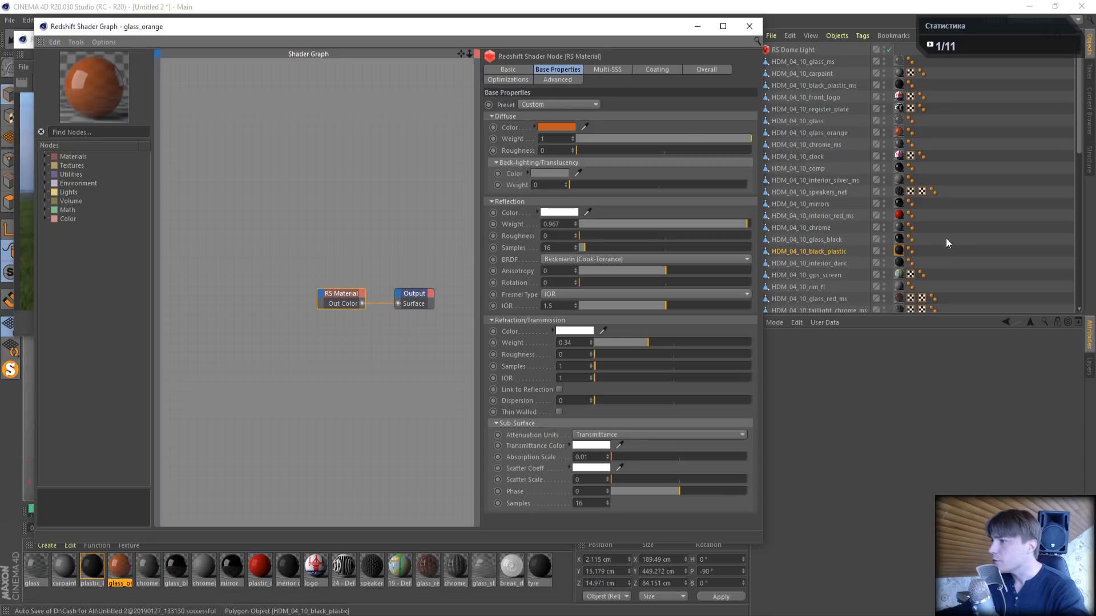
{"action": "left_click", "coordinate": [834, 135]}
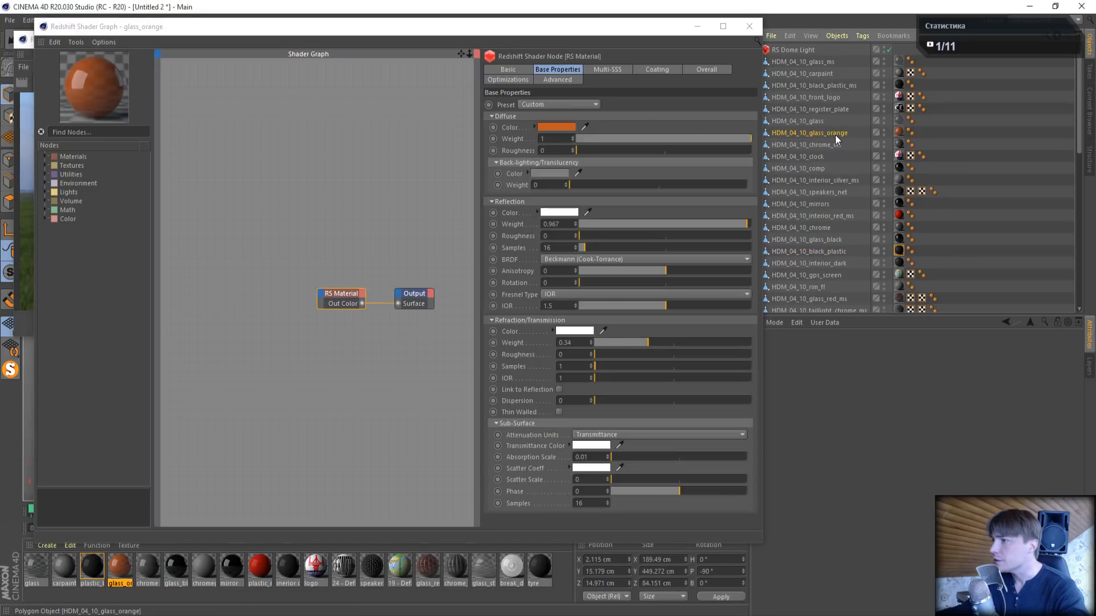
{"action": "left_click", "coordinate": [900, 132]}
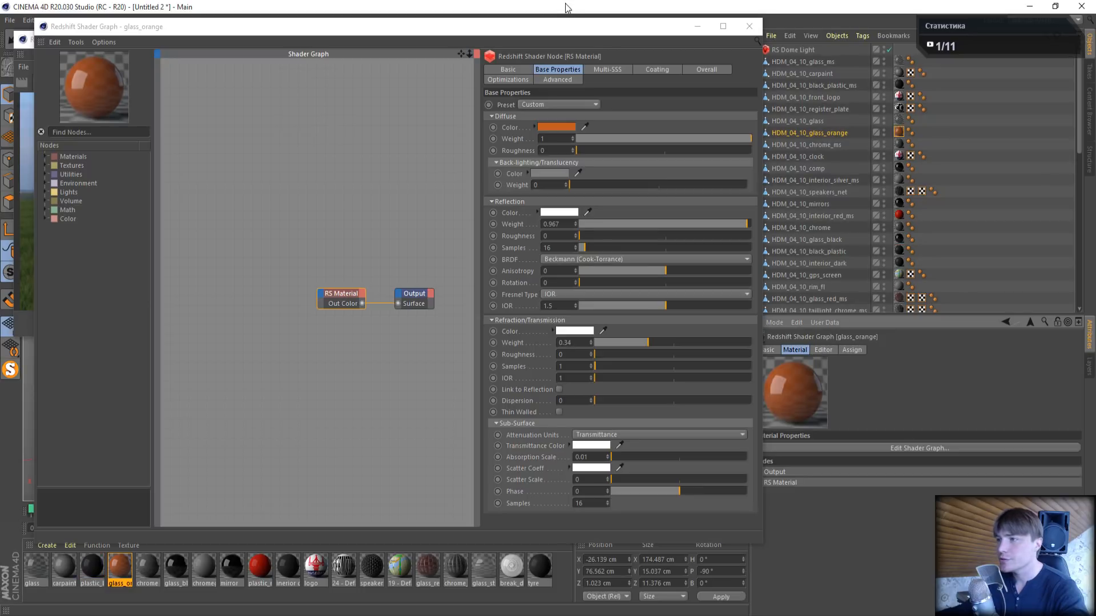
- Close the Material Editor, reframe the view on the car's front for the live render, and minimize the glass_orange shader graph
{"action": "left_click_drag", "start_coordinate": [565, 25], "coordinate": [822, 266]}
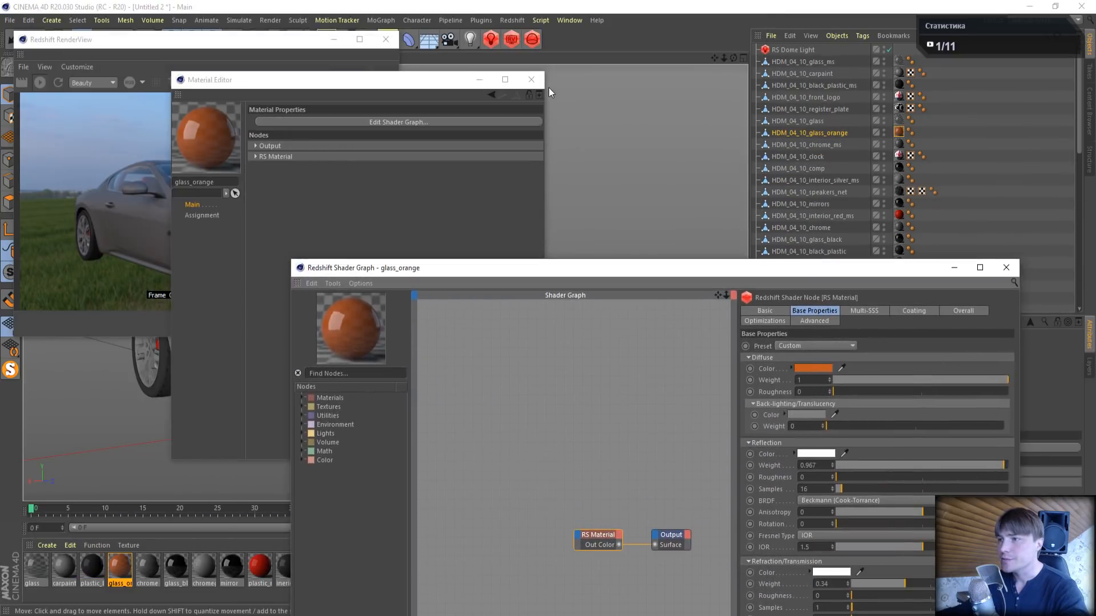
{"action": "left_click", "coordinate": [531, 79]}
{"action": "middle_click_drag", "start_coordinate": [548, 166], "coordinate": [479, 210], "text": "alt"}
{"action": "left_click_drag", "start_coordinate": [714, 58], "coordinate": [681, 66]}
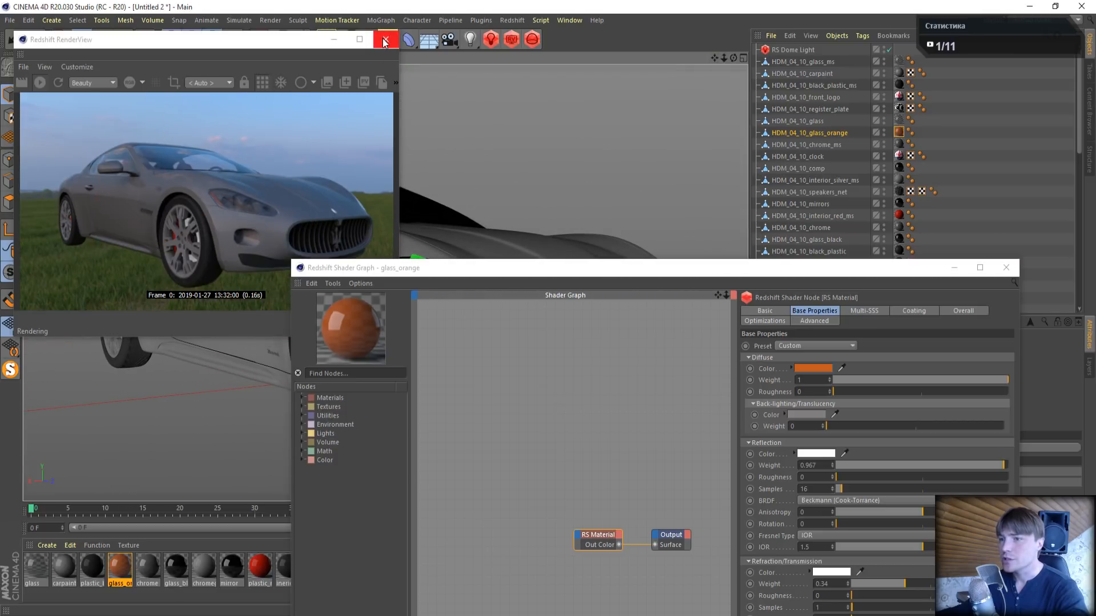
{"action": "left_click", "coordinate": [953, 268]}
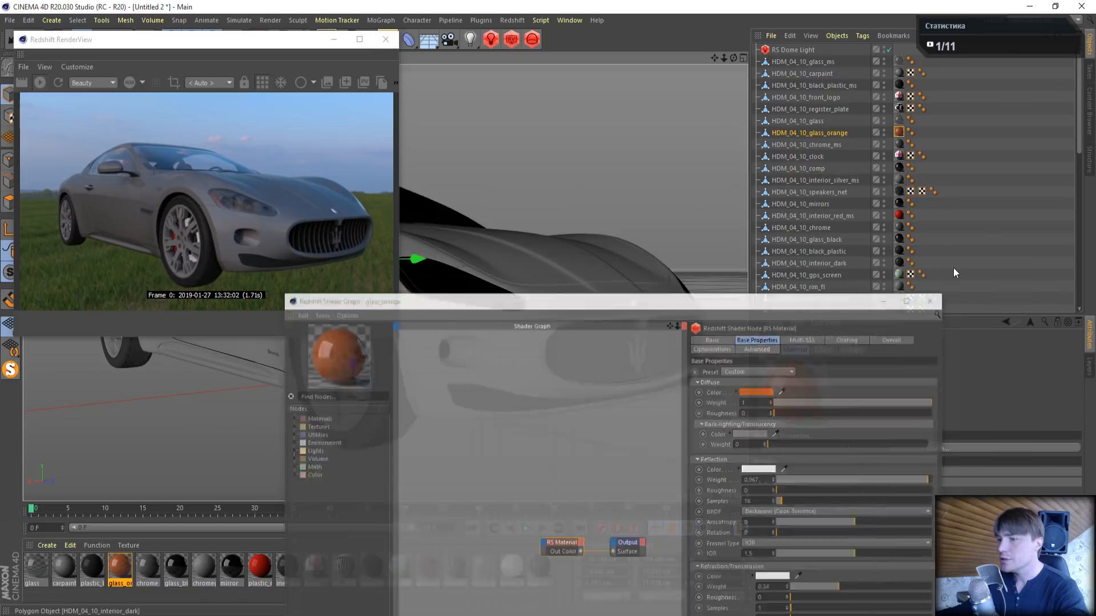
- Try moving the HDM_04_10_glass_orange object about 30 cm out of the headlights to locate it, and undo the move
{"action": "left_click", "coordinate": [827, 131]}
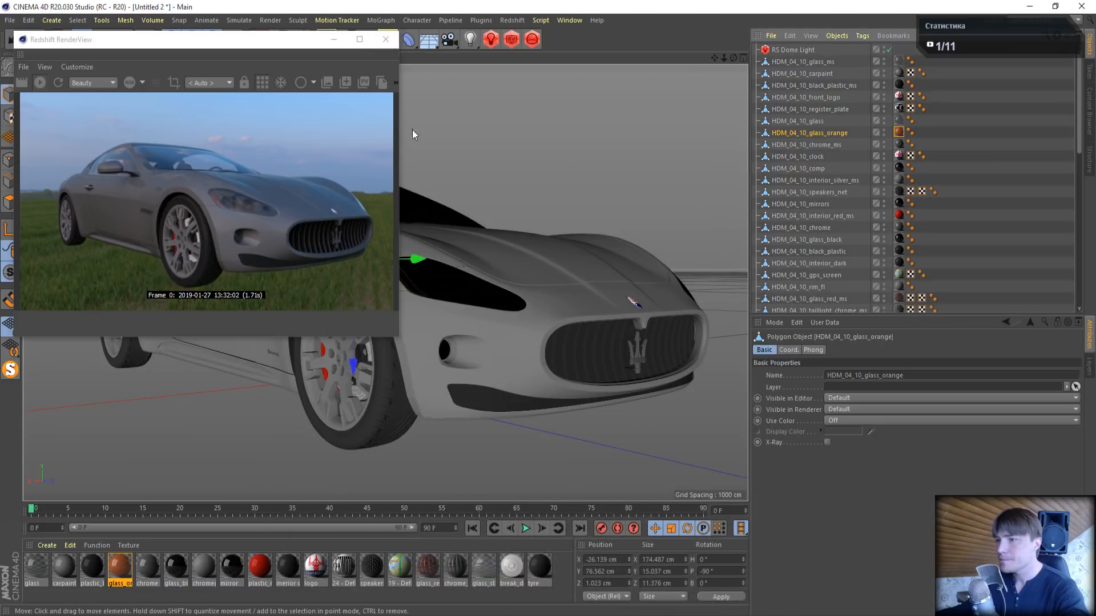
{"action": "left_click_drag", "start_coordinate": [271, 46], "coordinate": [207, 50]}
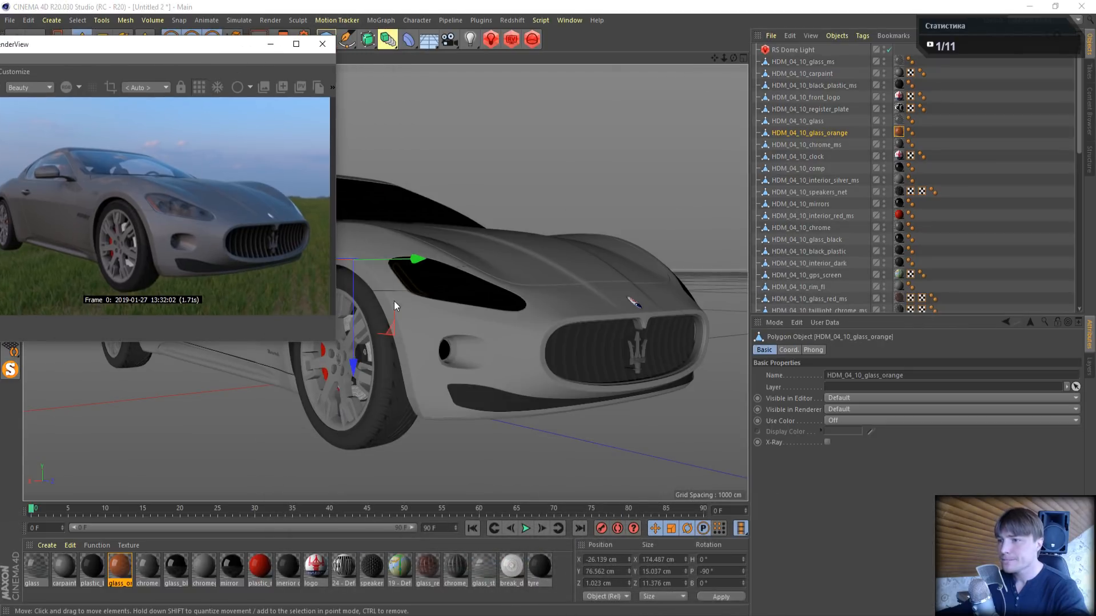
{"action": "left_click_drag", "start_coordinate": [416, 259], "coordinate": [451, 272]}
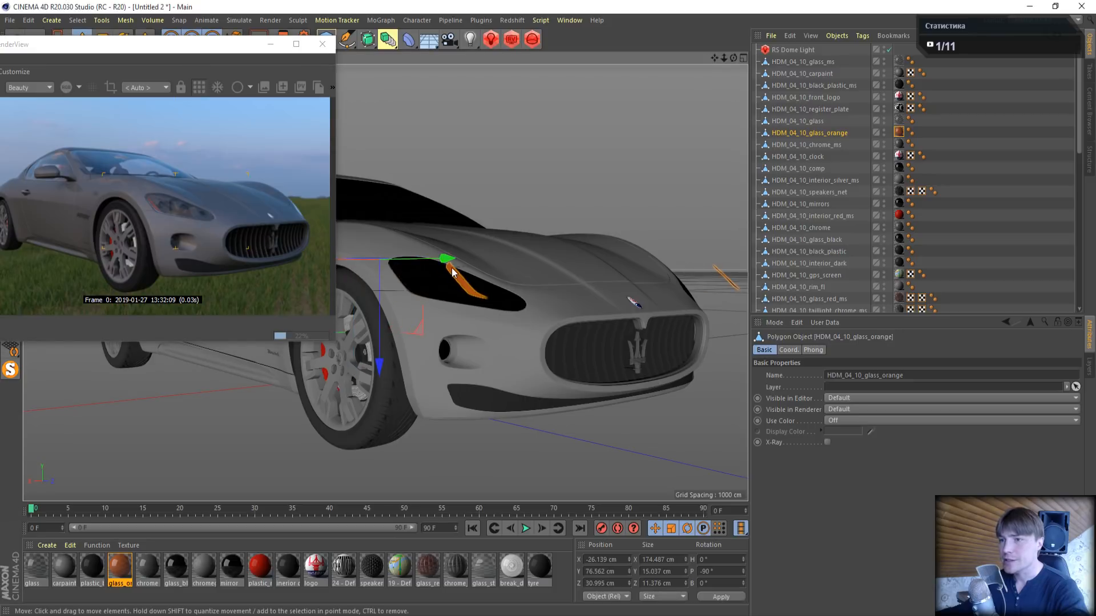
{"action": "left_click_drag", "start_coordinate": [40, 49], "coordinate": [61, 92]}
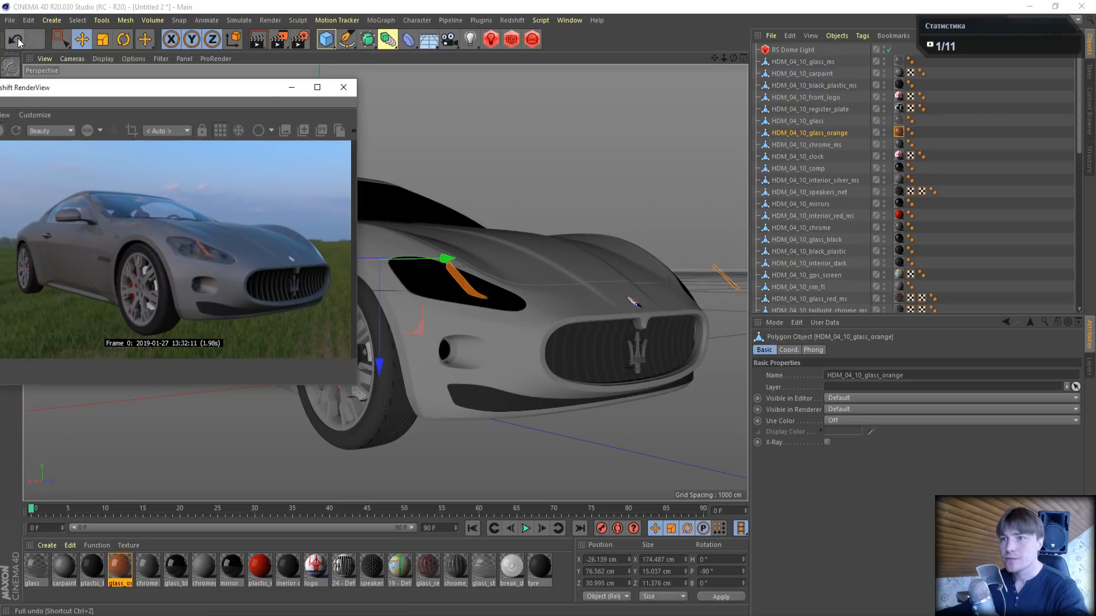
{"action": "left_click", "coordinate": [17, 38]}
- Reopen the glass_orange shader graph and set the reflection weight to 1 and the refraction weight to 0.2
{"action": "double_click", "coordinate": [119, 567]}
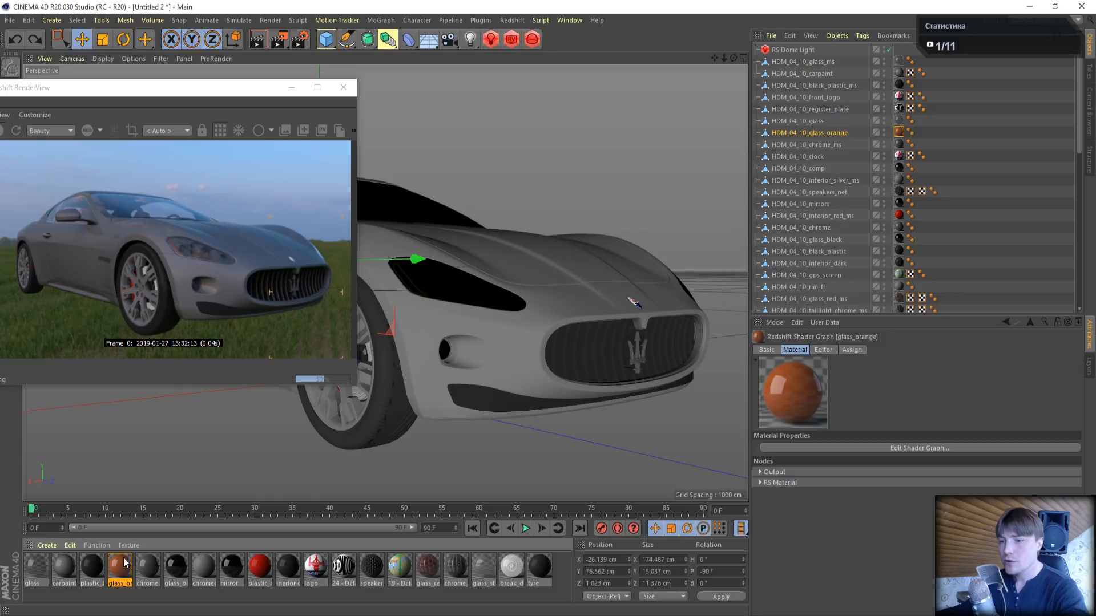
{"action": "left_click_drag", "start_coordinate": [334, 84], "coordinate": [692, 112]}
{"action": "left_click", "coordinate": [703, 152]}
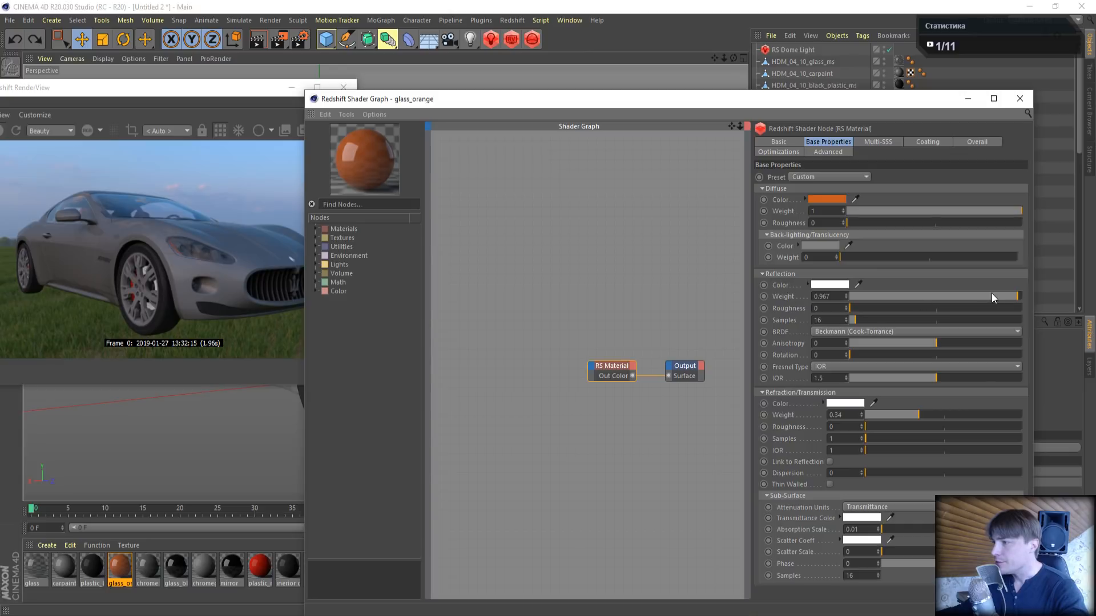
{"action": "left_click_drag", "start_coordinate": [1011, 296], "coordinate": [1029, 297]}
{"action": "left_click_drag", "start_coordinate": [989, 415], "coordinate": [1024, 414]}
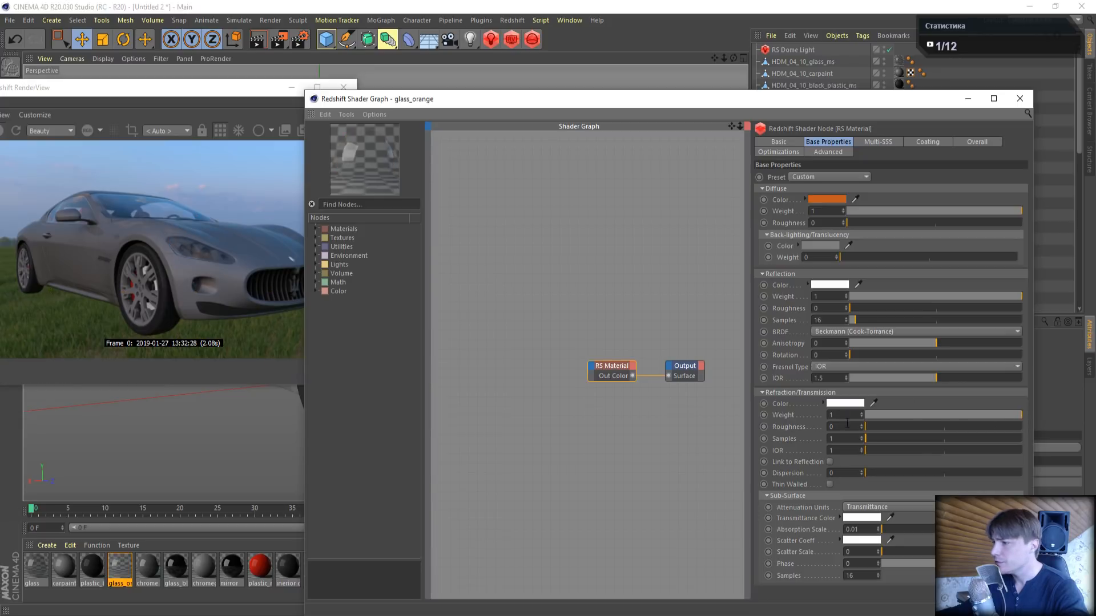
{"action": "type", "text": "0.2"}
{"action": "key", "text": "Return"}
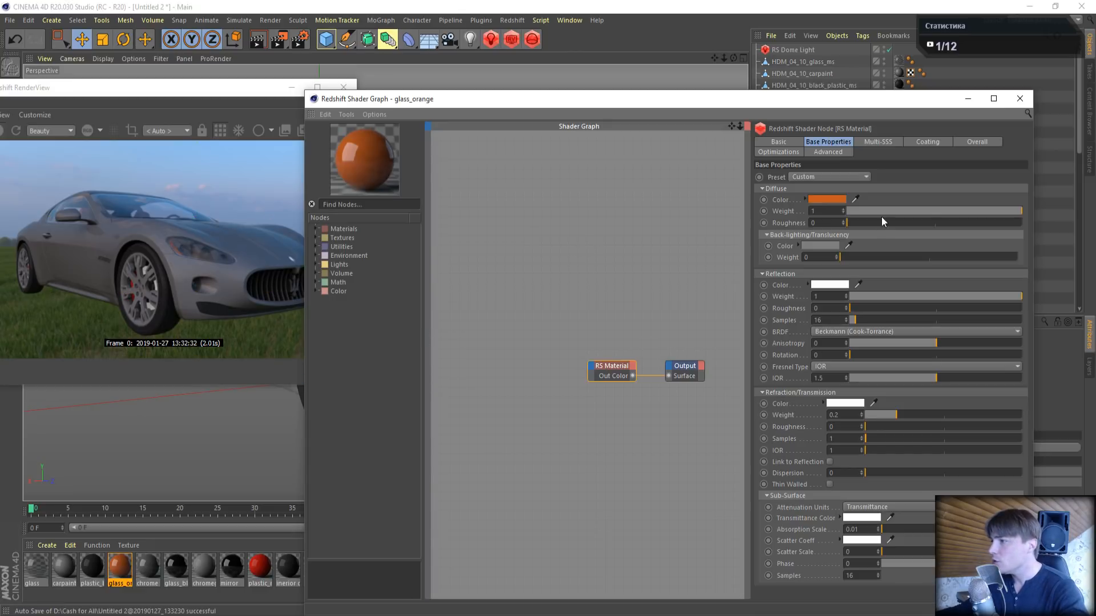
- Set the glass_orange material's emission weight to 0.2 in the RS Material's overall properties
{"action": "left_click", "coordinate": [977, 143]}
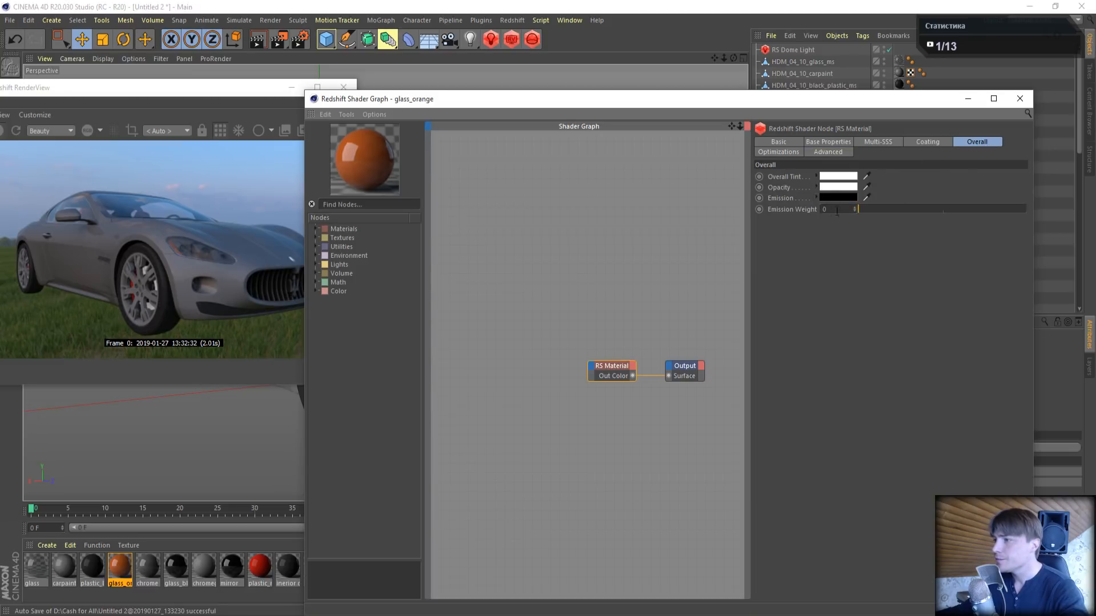
{"action": "left_click_drag", "start_coordinate": [837, 211], "coordinate": [791, 213]}
{"action": "type", "text": "0.2"}
{"action": "key", "text": "Return"}
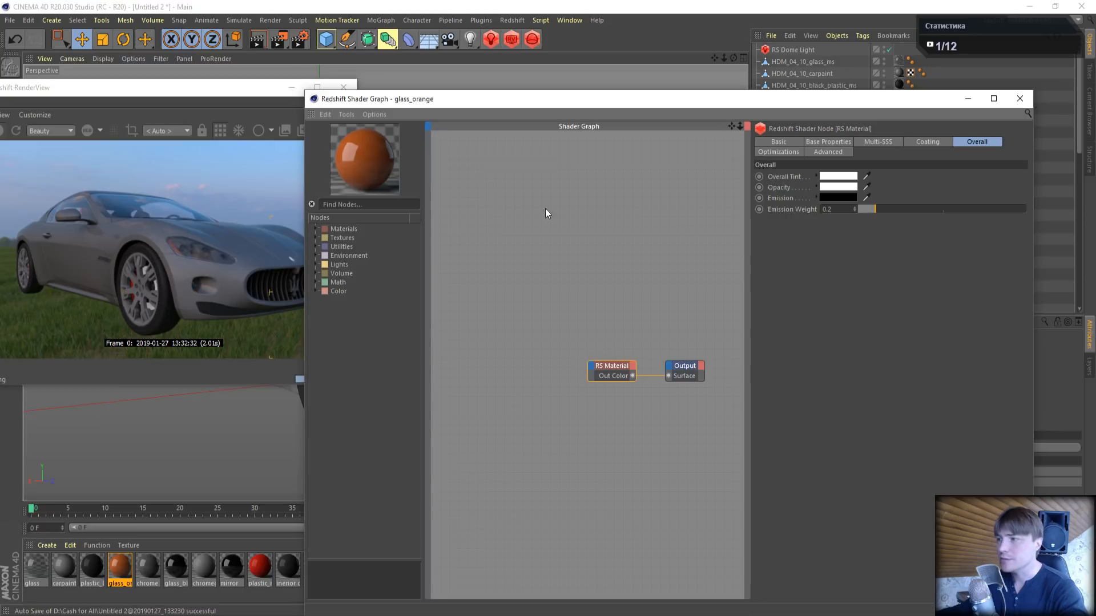
- Set the glass_orange emission color to the dark orange sampled from the material preview sphere
{"action": "left_click", "coordinate": [834, 197]}
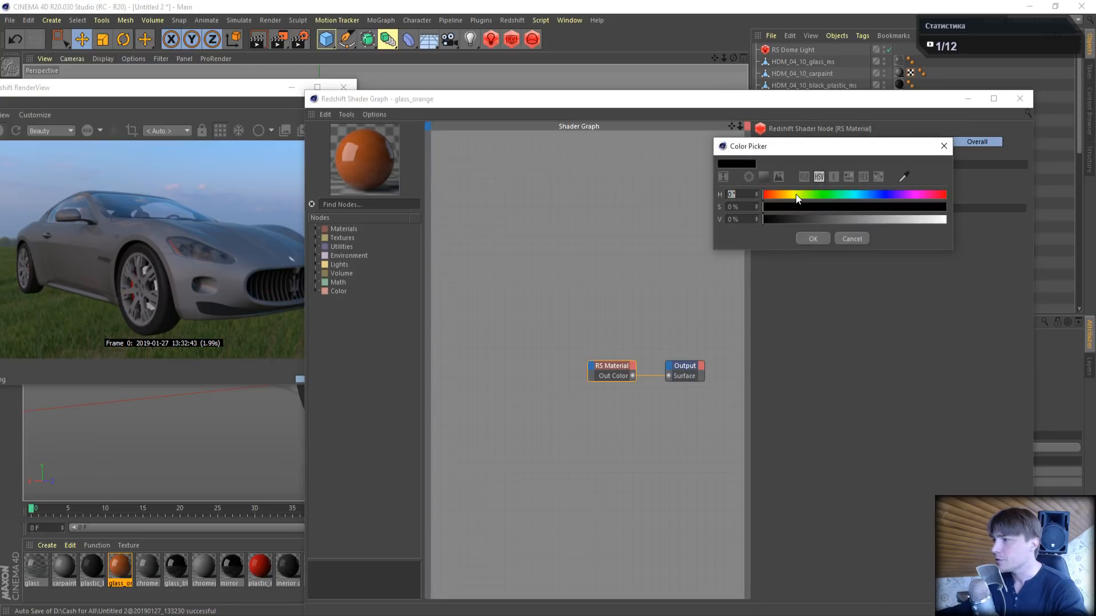
{"action": "left_click", "coordinate": [776, 194]}
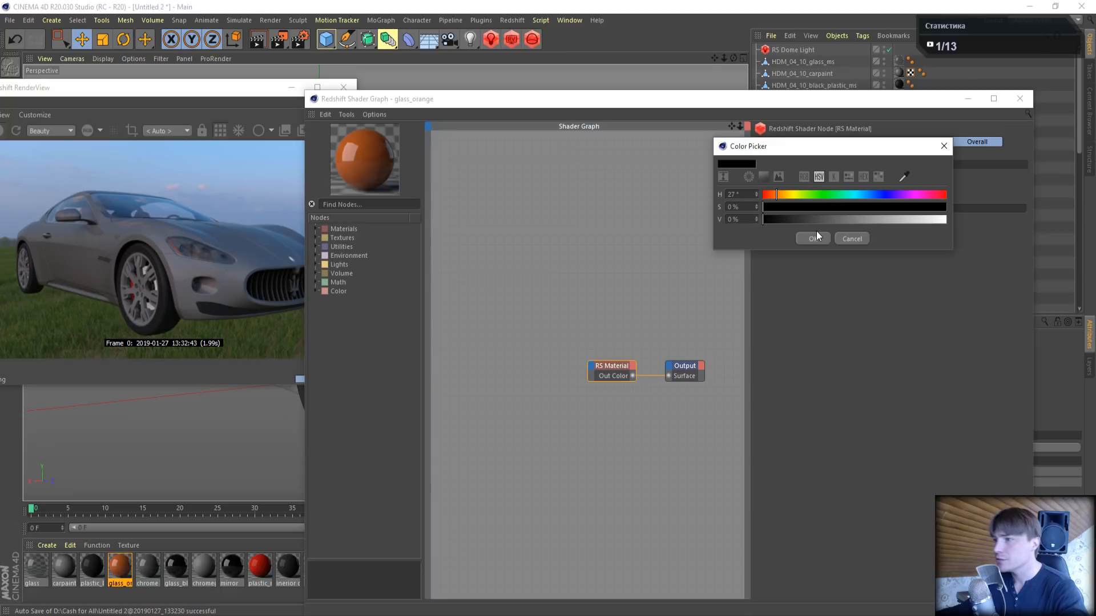
{"action": "left_click", "coordinate": [902, 176]}
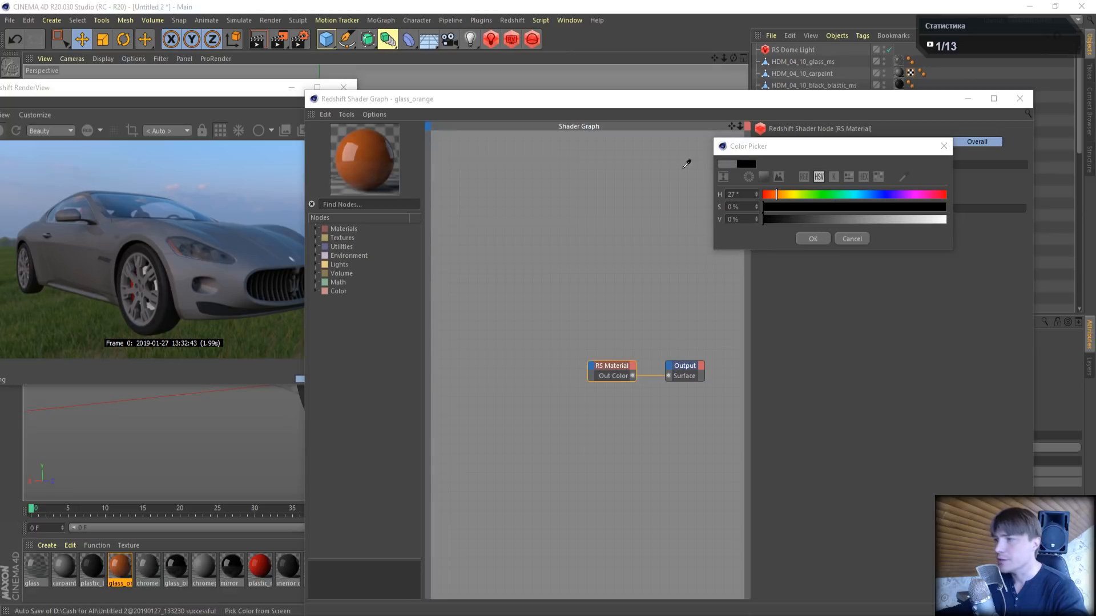
{"action": "left_click", "coordinate": [367, 148]}
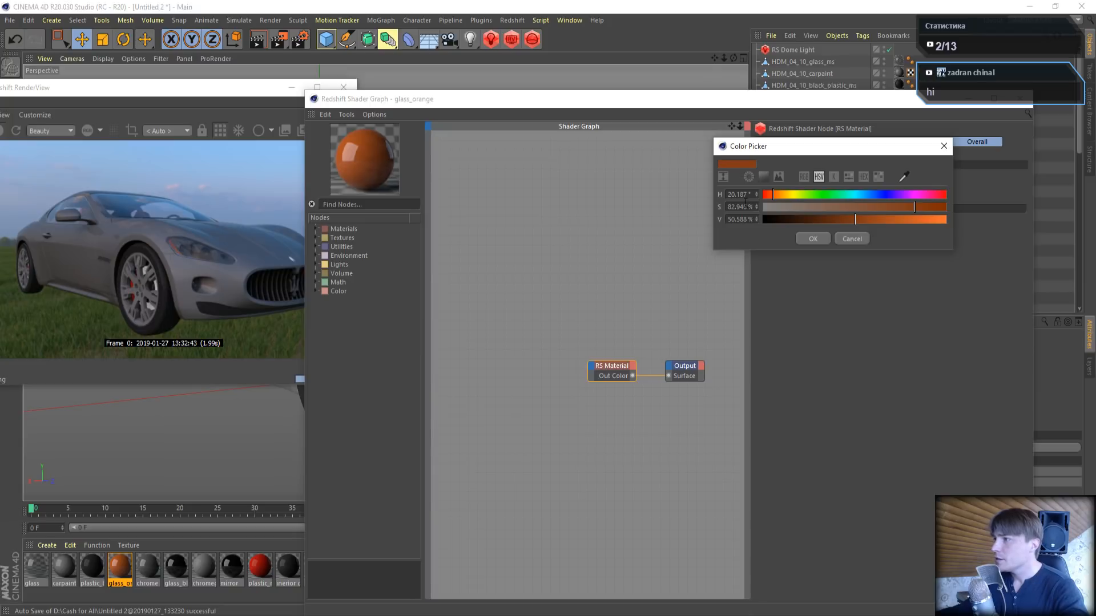
{"action": "left_click", "coordinate": [814, 239]}
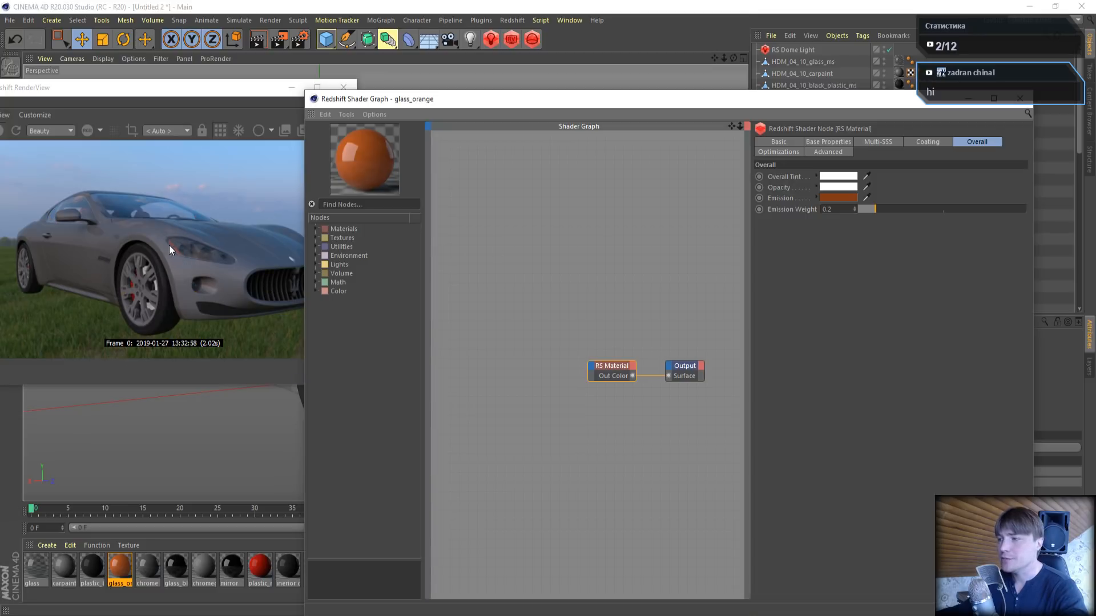
- Disable the RS Dome Light to judge the orange glass's emission in the live render
{"action": "left_click_drag", "start_coordinate": [430, 98], "coordinate": [434, 112]}
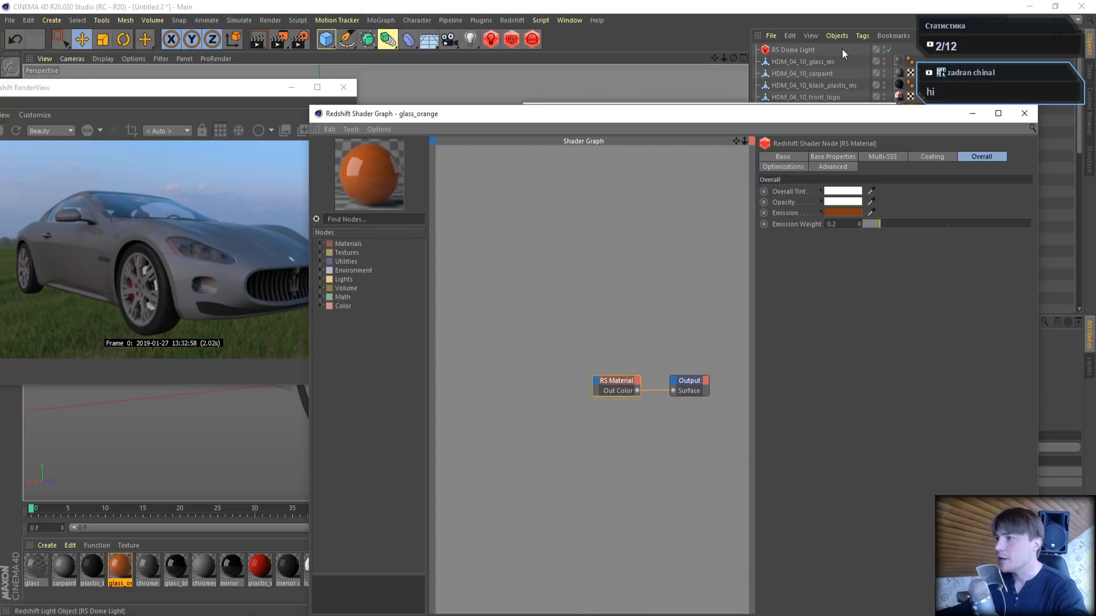
{"action": "left_click", "coordinate": [888, 50]}
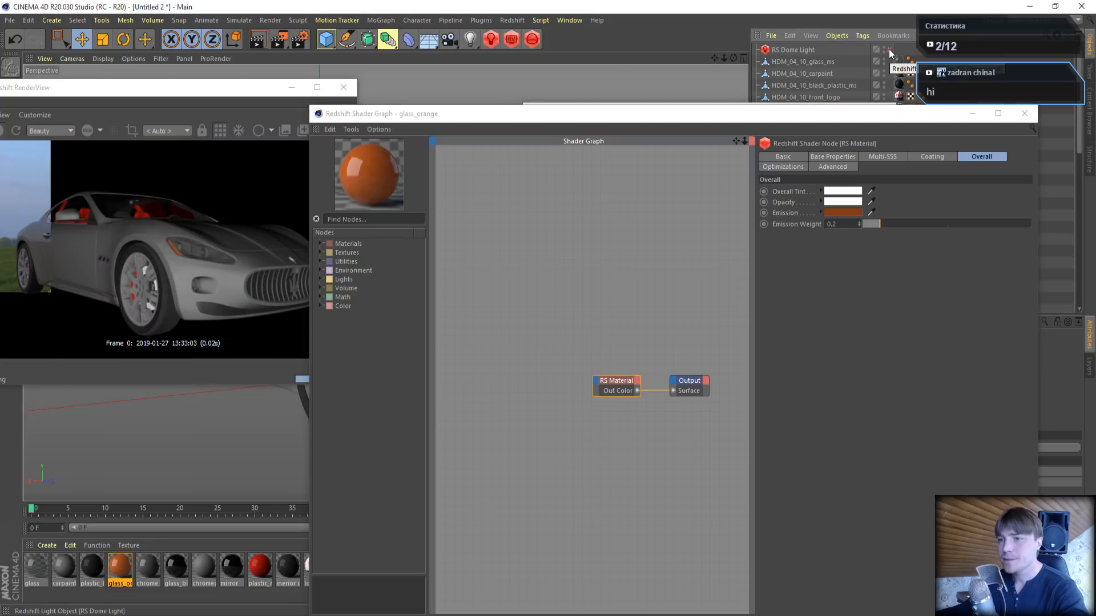
- Disable the Default Light in the Redshift integration options of the render settings
{"action": "left_click", "coordinate": [300, 40]}
{"action": "left_click_drag", "start_coordinate": [505, 34], "coordinate": [536, 145]}
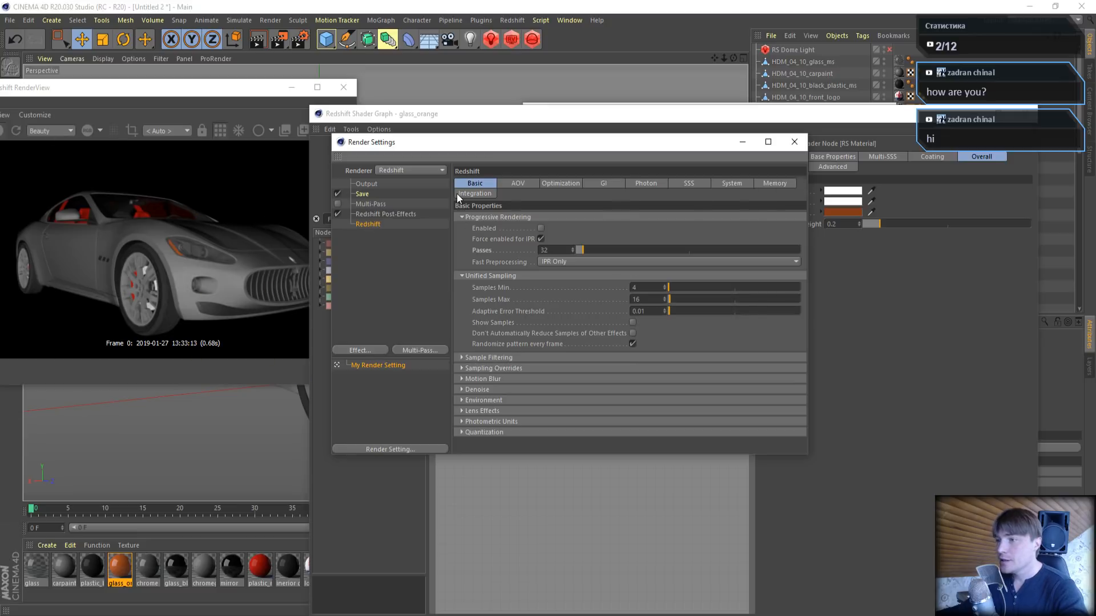
{"action": "left_click", "coordinate": [735, 183]}
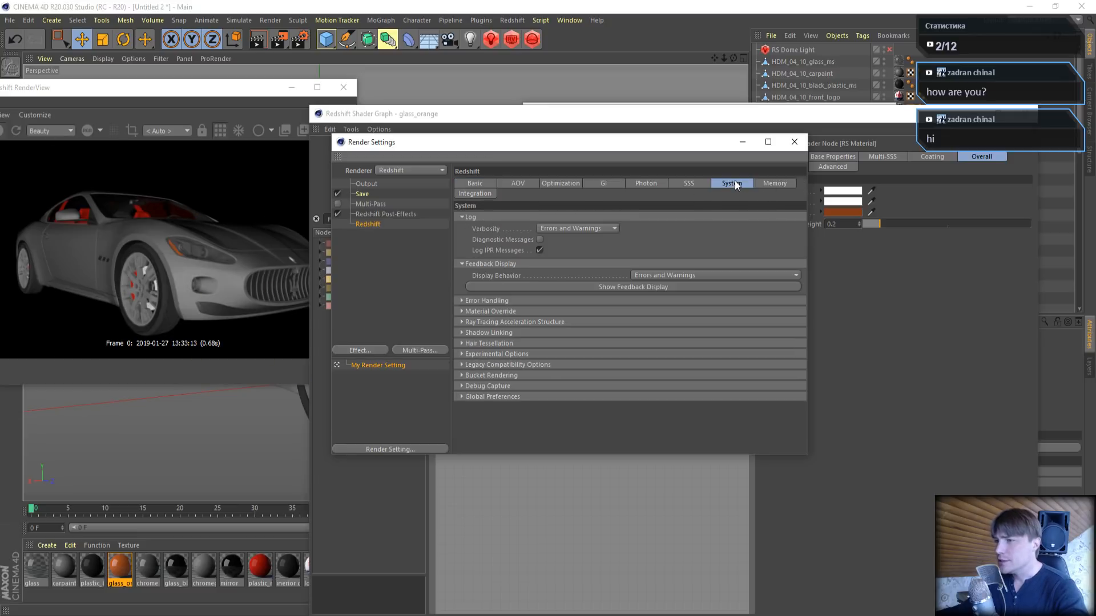
{"action": "left_click", "coordinate": [464, 196]}
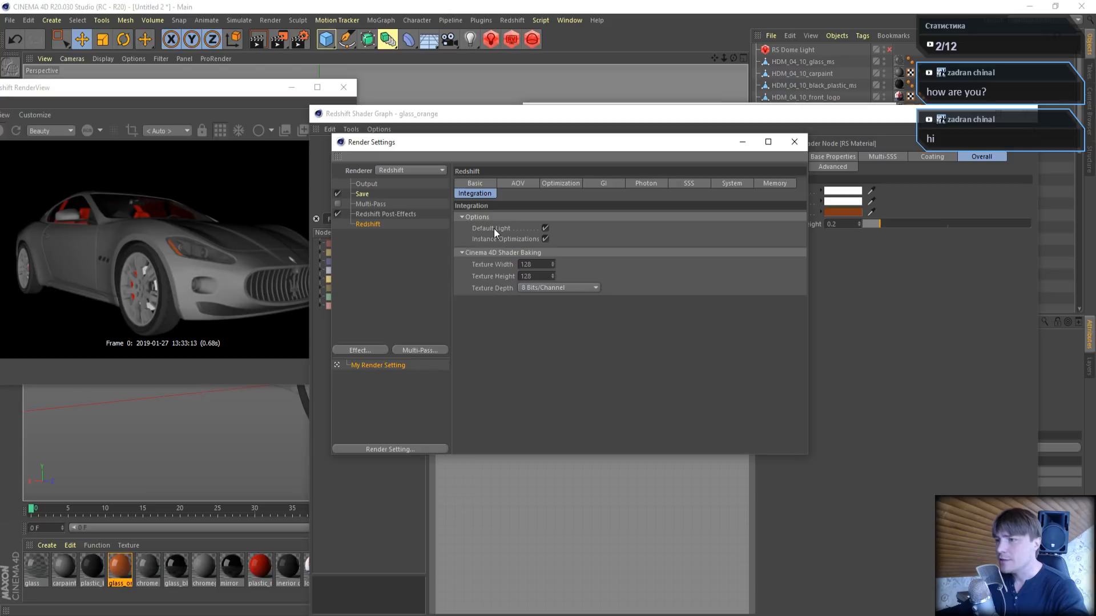
{"action": "left_click", "coordinate": [545, 228]}
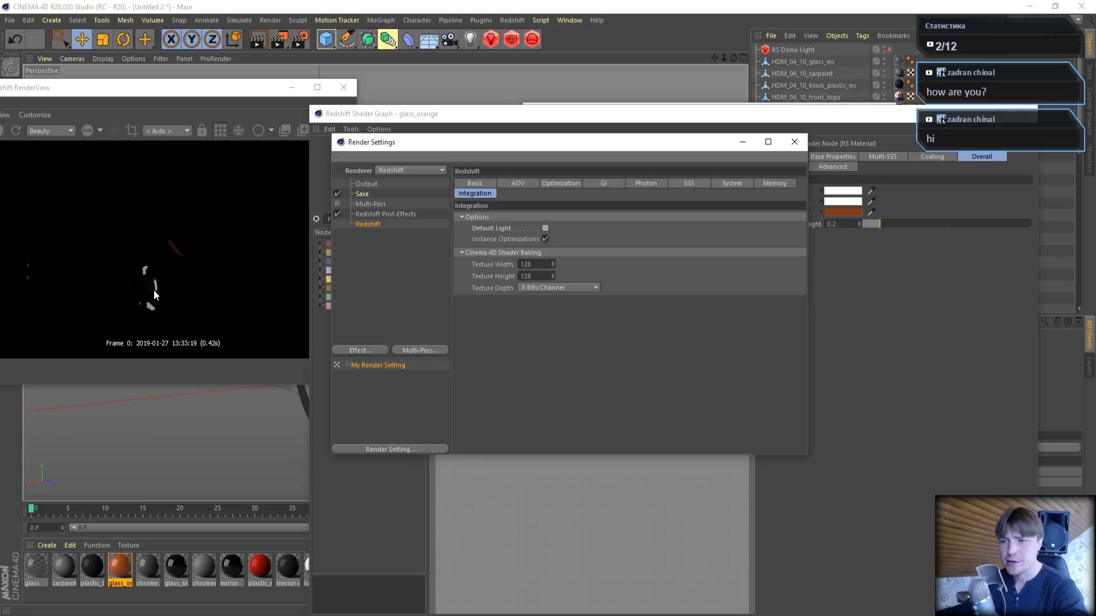
{"action": "left_click", "coordinate": [801, 146]}
- Re-enable the RS Dome Light and close the glass_orange shader graph and material editor
{"action": "left_click", "coordinate": [889, 49]}
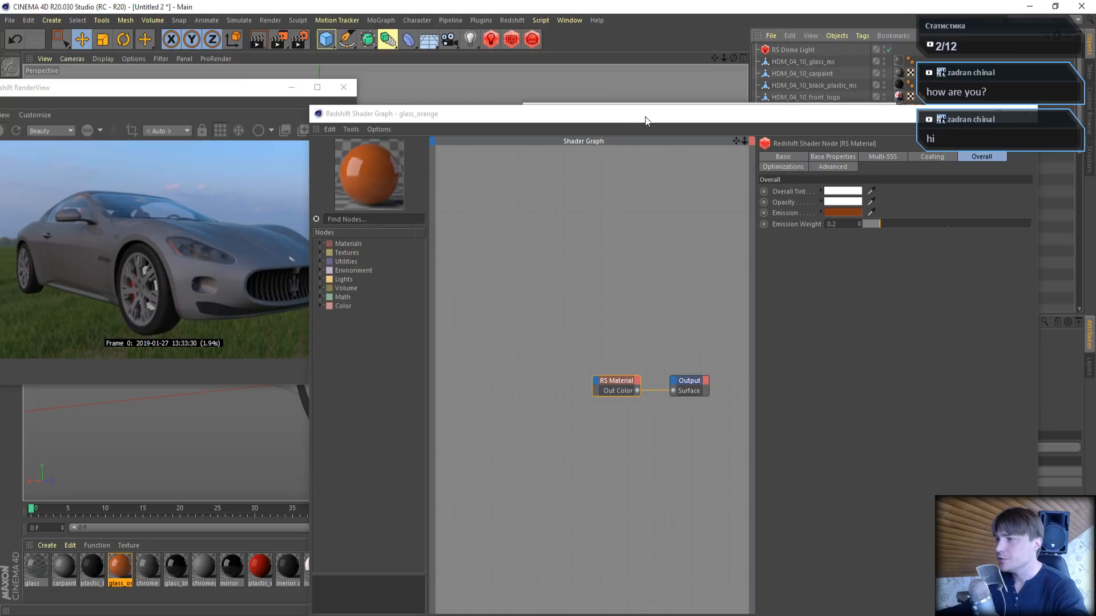
{"action": "left_click_drag", "start_coordinate": [646, 120], "coordinate": [432, 123]}
{"action": "left_click", "coordinate": [819, 119]}
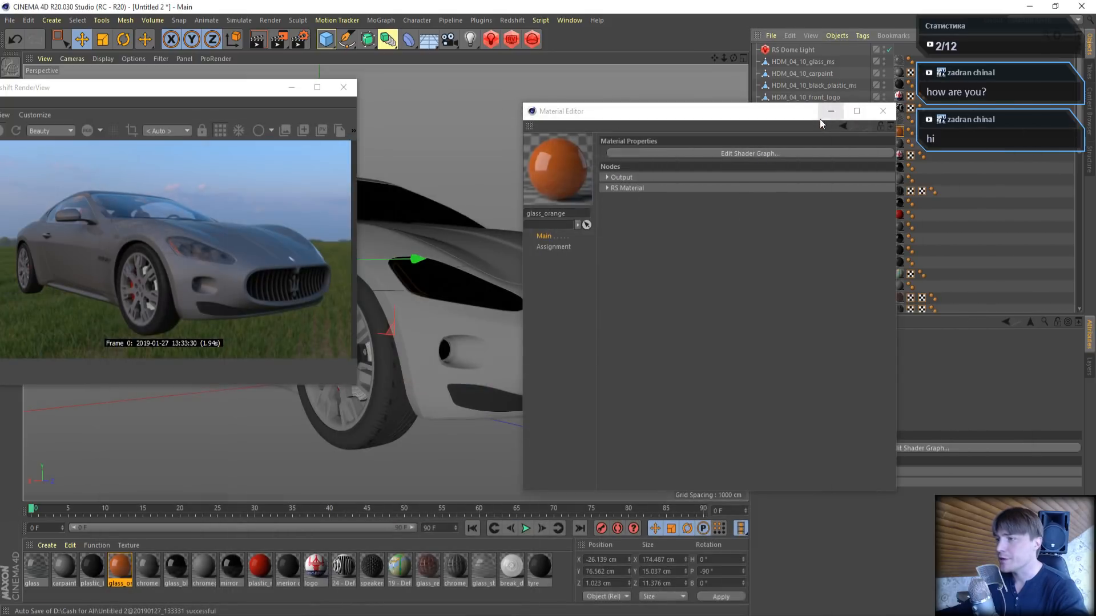
{"action": "left_click", "coordinate": [882, 111]}
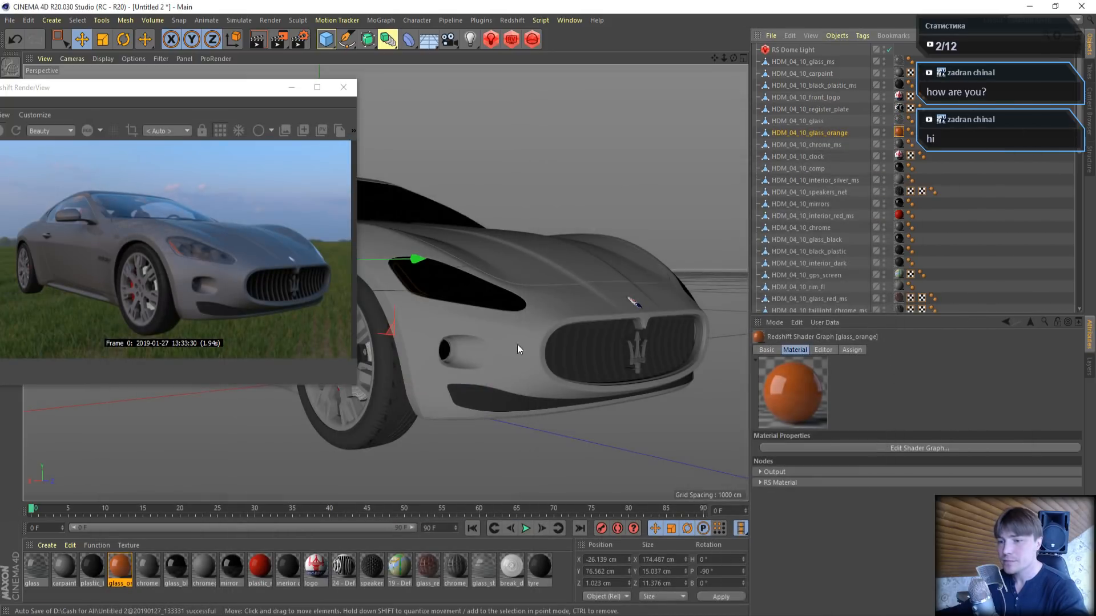
- Open the chrome material's shader graph and place it beside the live render
{"action": "double_click", "coordinate": [155, 568]}
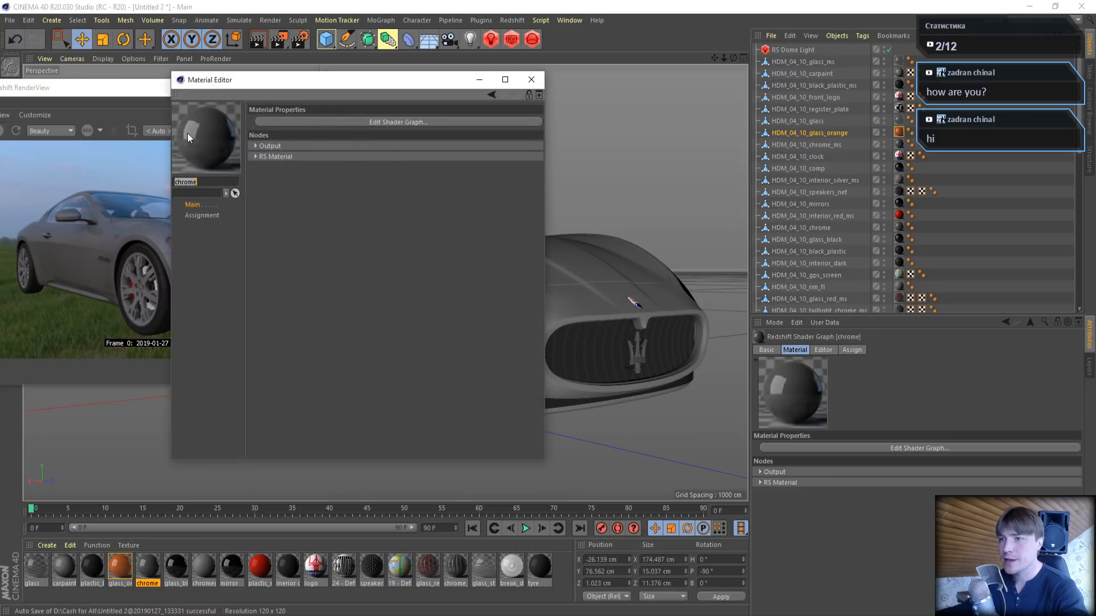
{"action": "left_click_drag", "start_coordinate": [269, 80], "coordinate": [582, 114]}
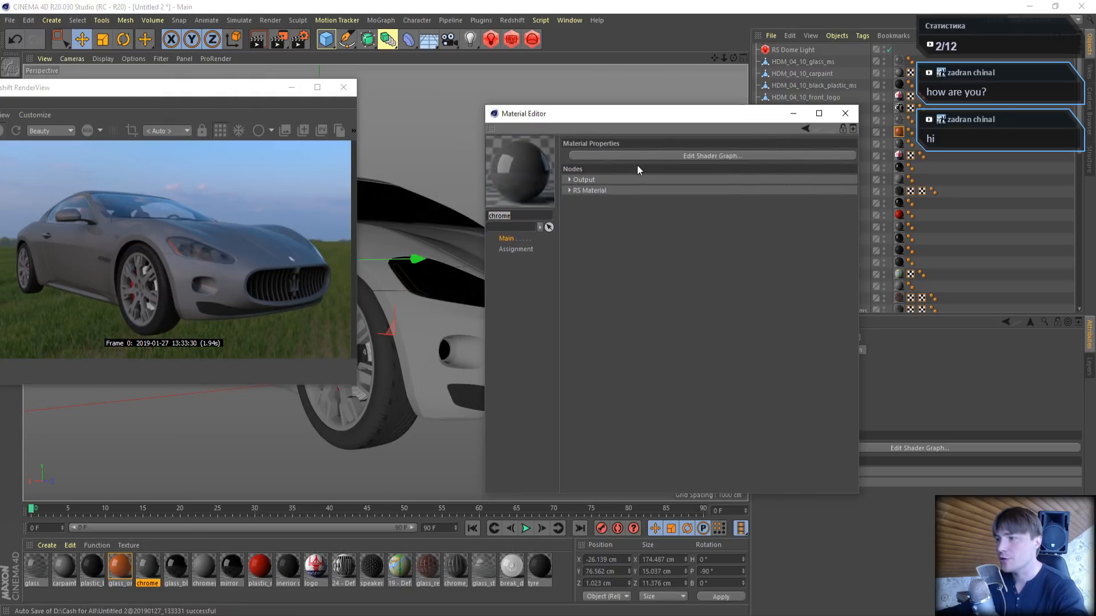
{"action": "left_click", "coordinate": [635, 154]}
{"action": "left_click_drag", "start_coordinate": [386, 31], "coordinate": [683, 67]}
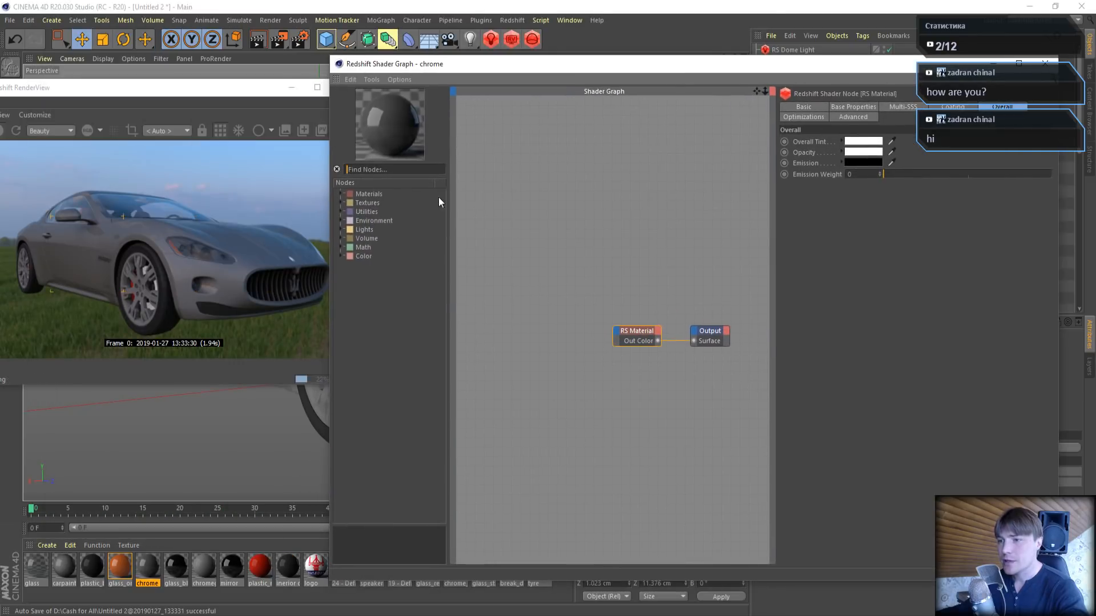
{"action": "left_click_drag", "start_coordinate": [776, 70], "coordinate": [727, 50]}
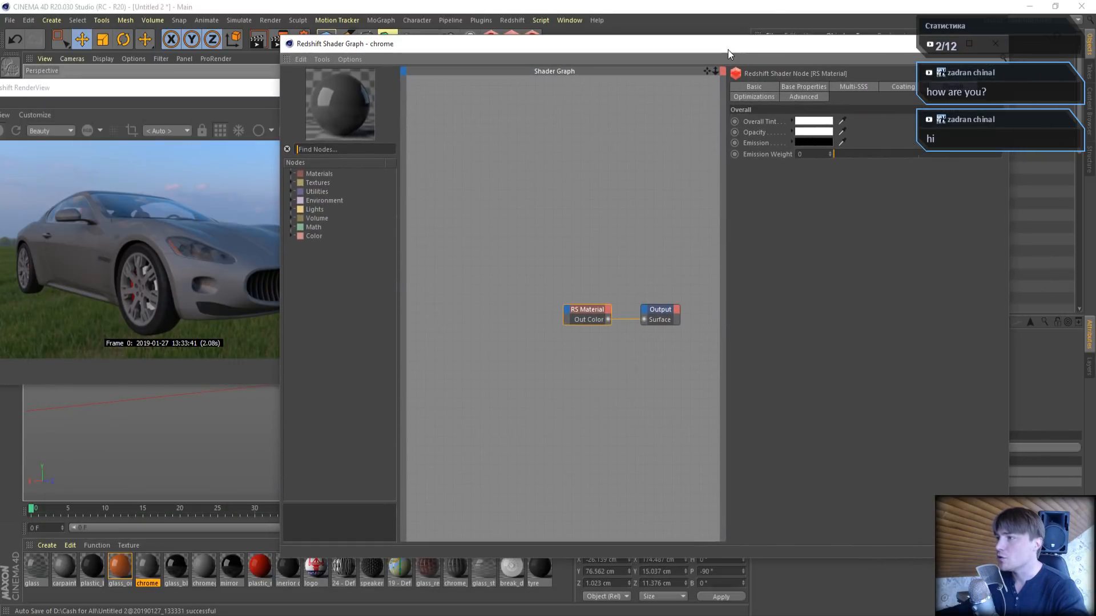
- Switch to the browser, look through the YouTube channel's uploaded tutorials, and return to Cinema 4D
{"action": "left_click", "coordinate": [203, 615]}
{"action": "scroll", "coordinate": [522, 440], "scroll_direction": "down", "scroll_amount": 20}
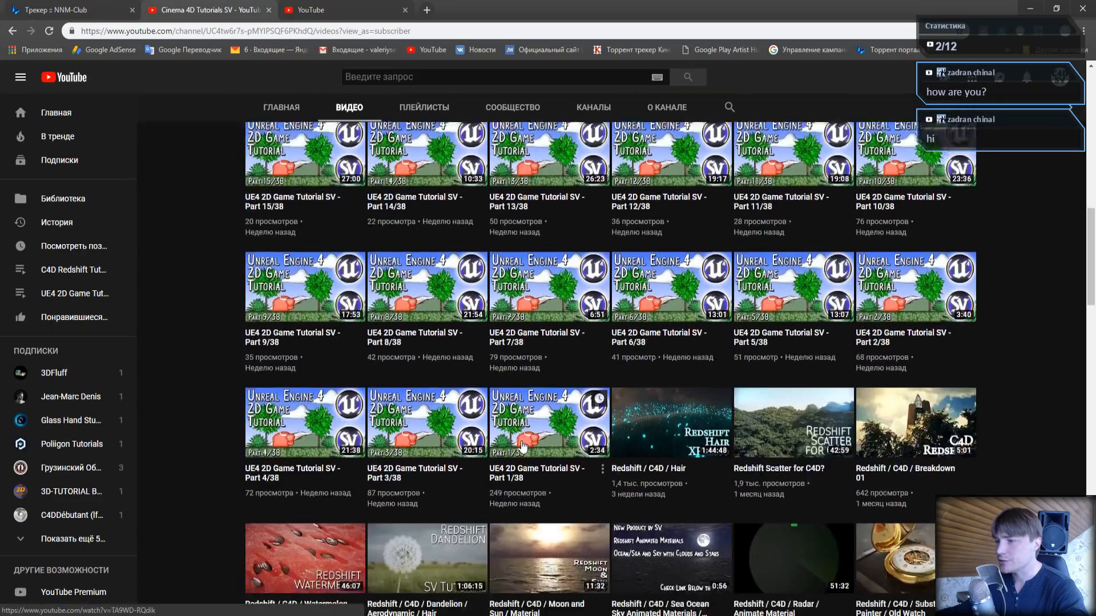
{"action": "scroll", "coordinate": [524, 434], "scroll_direction": "down", "scroll_amount": 10}
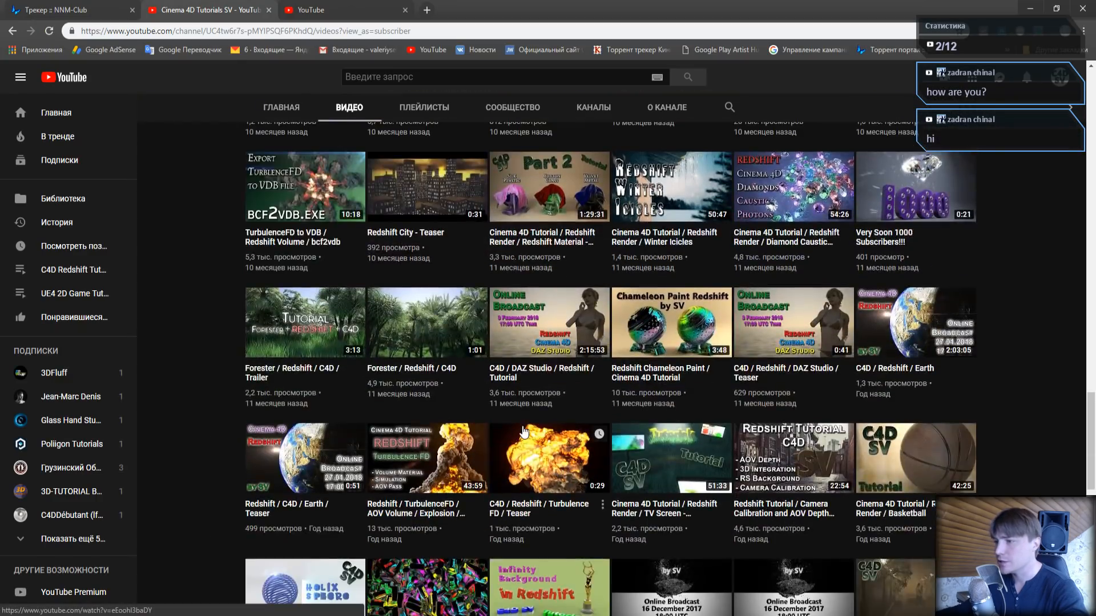
{"action": "scroll", "coordinate": [524, 439], "scroll_direction": "down", "scroll_amount": 4}
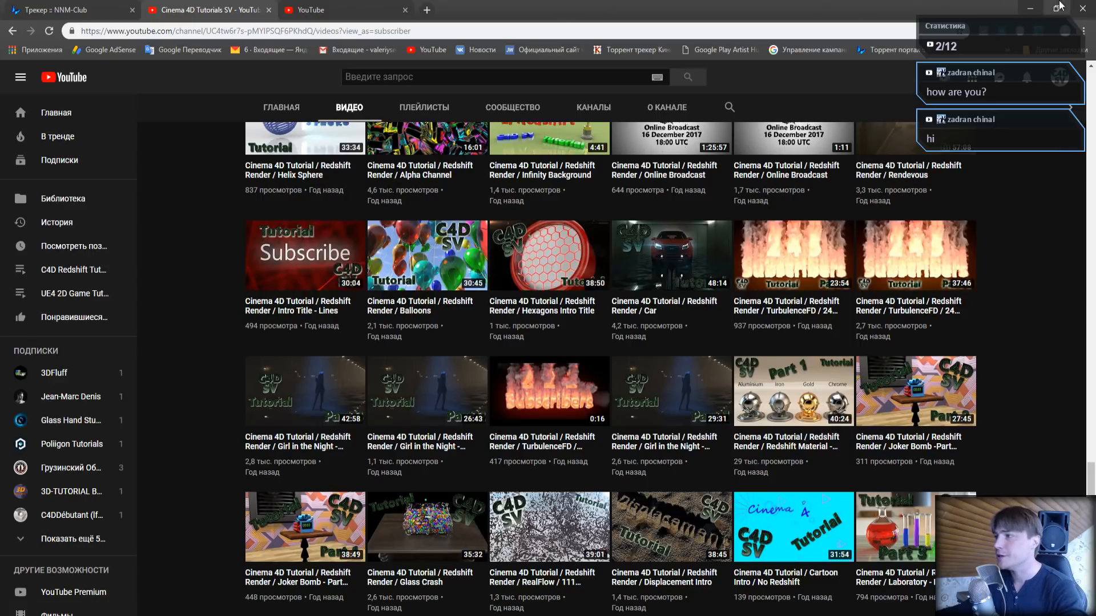
{"action": "left_click", "coordinate": [1030, 8]}
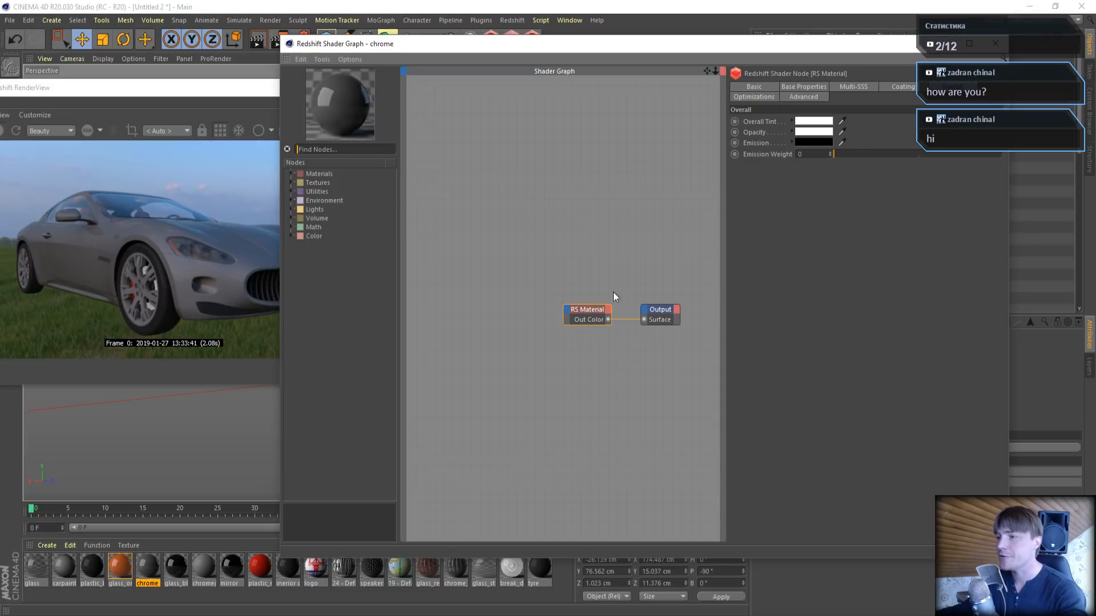
- Set the chrome material's diffuse weight to 0 and its reflection weight to 1 in the base properties
{"action": "left_click", "coordinate": [808, 91]}
{"action": "left_click_drag", "start_coordinate": [801, 44], "coordinate": [663, 67]}
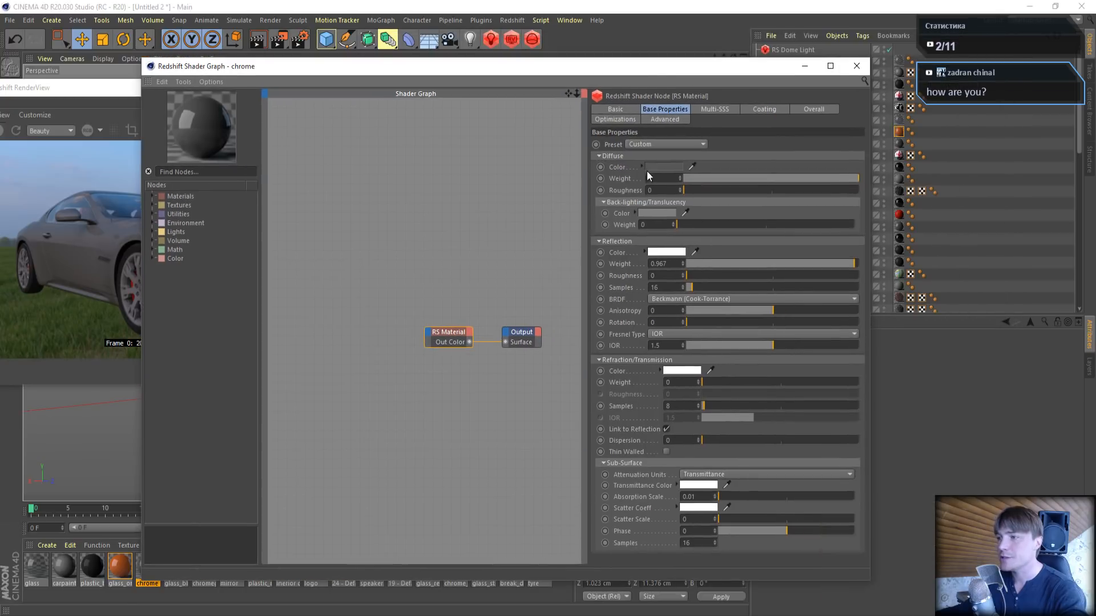
{"action": "left_click_drag", "start_coordinate": [814, 177], "coordinate": [620, 174]}
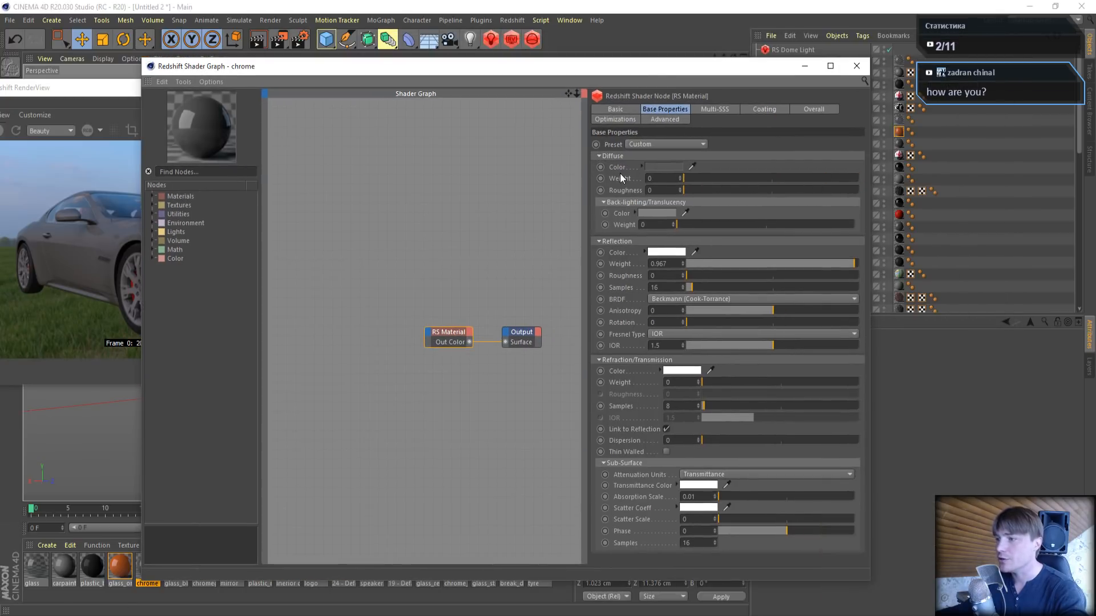
{"action": "left_click_drag", "start_coordinate": [740, 261], "coordinate": [873, 264]}
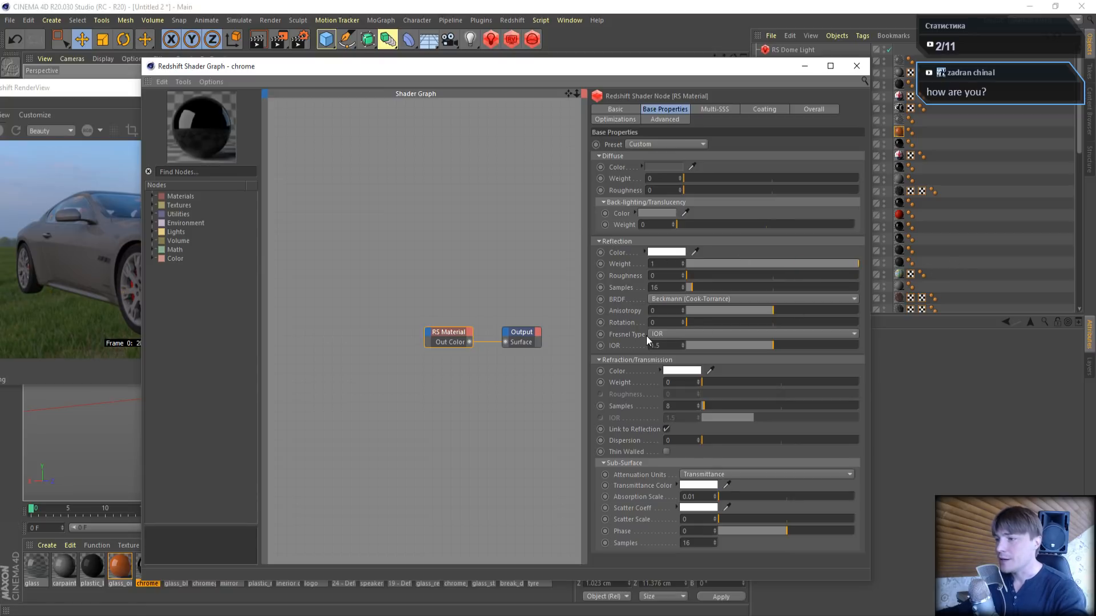
- Set the chrome material's Fresnel type to Metalness and its reflectivity color to white with a value of 100%
{"action": "left_click", "coordinate": [671, 336]}
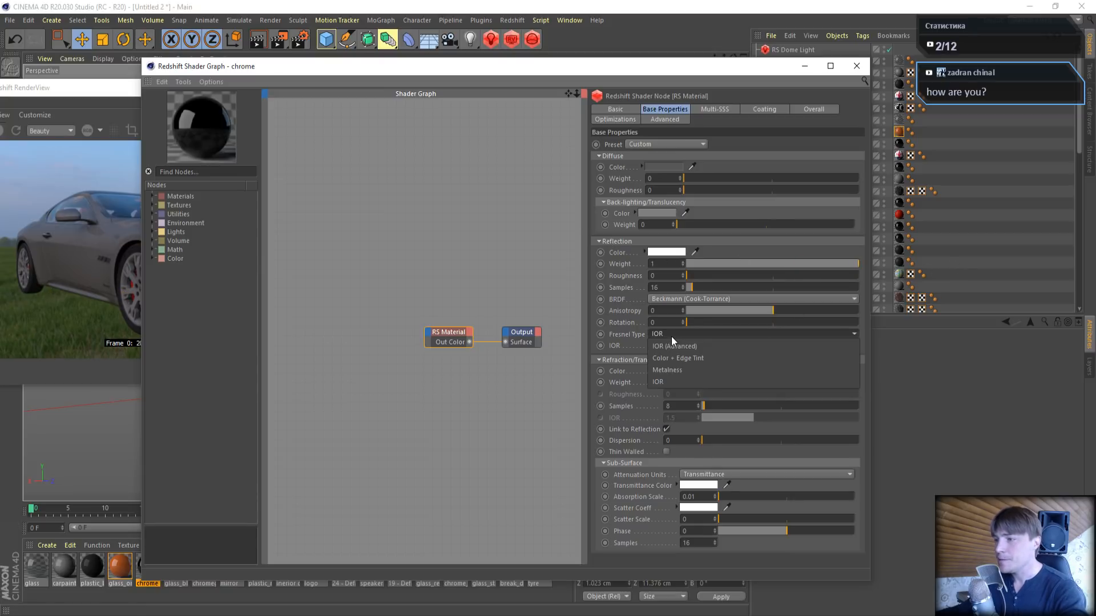
{"action": "left_click", "coordinate": [677, 369]}
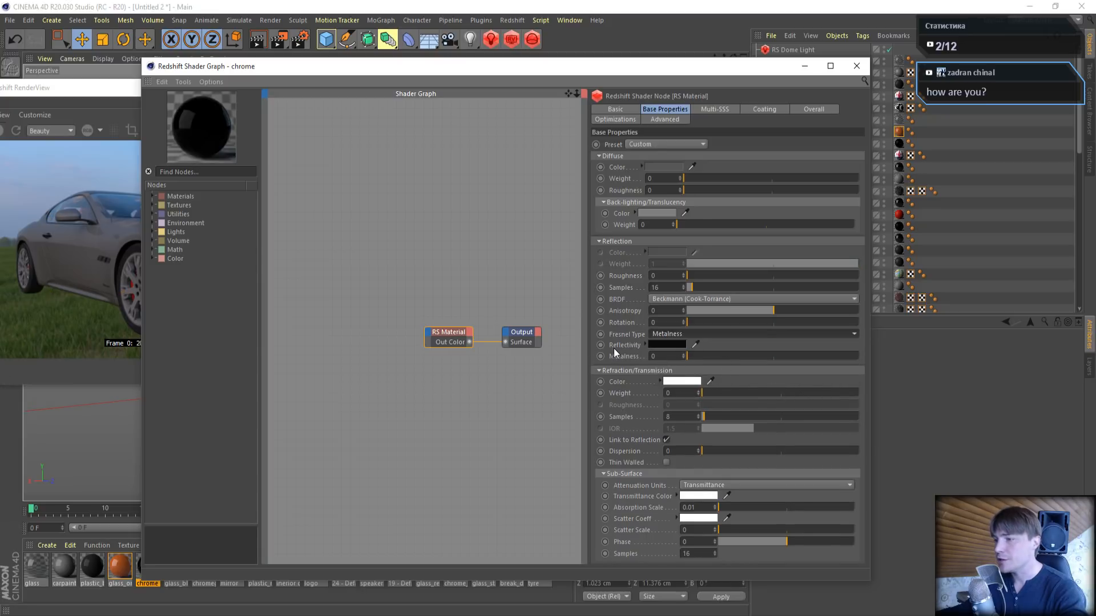
{"action": "left_click", "coordinate": [665, 342]}
{"action": "left_click_drag", "start_coordinate": [667, 365], "coordinate": [812, 372]}
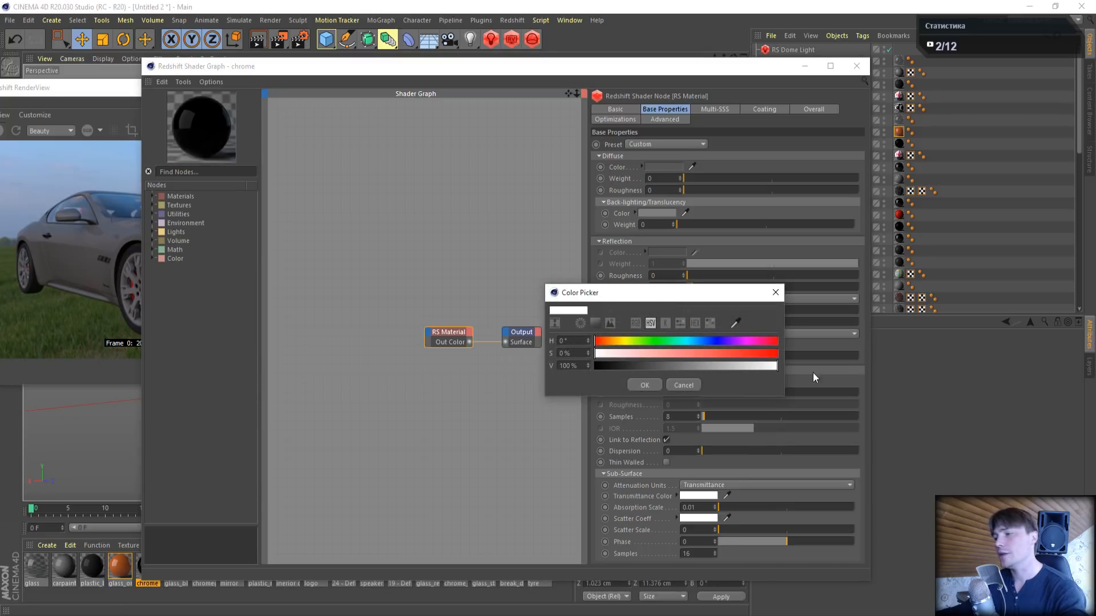
{"action": "left_click", "coordinate": [644, 385]}
{"action": "left_click_drag", "start_coordinate": [350, 65], "coordinate": [705, 75]}
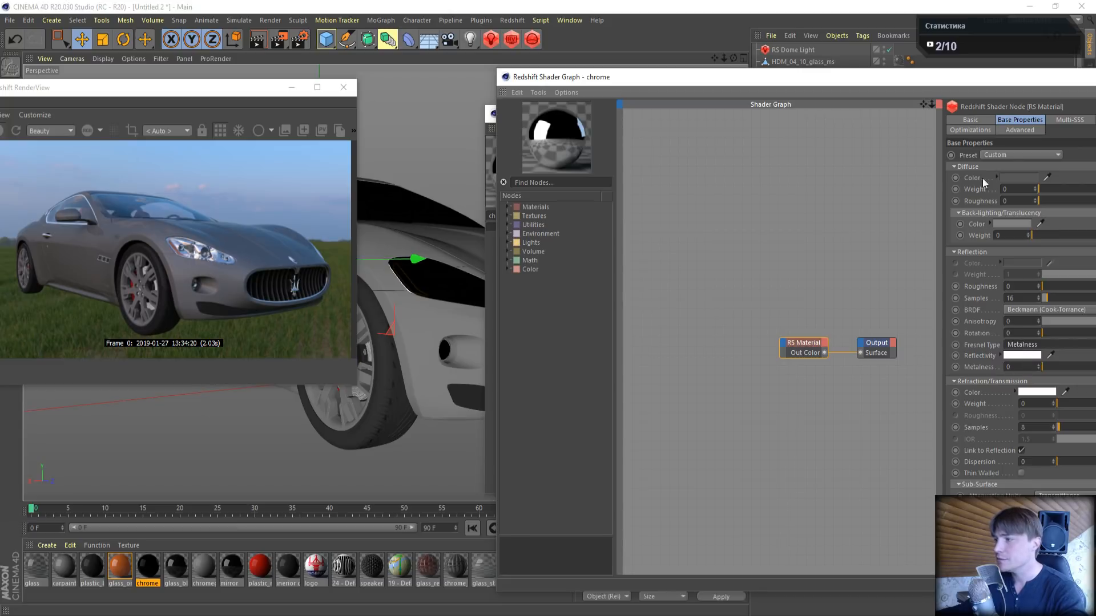
- Compare the chrome's look in the live render by switching the Fresnel type to IOR and back to Metalness
{"action": "left_click_drag", "start_coordinate": [865, 79], "coordinate": [720, 53]}
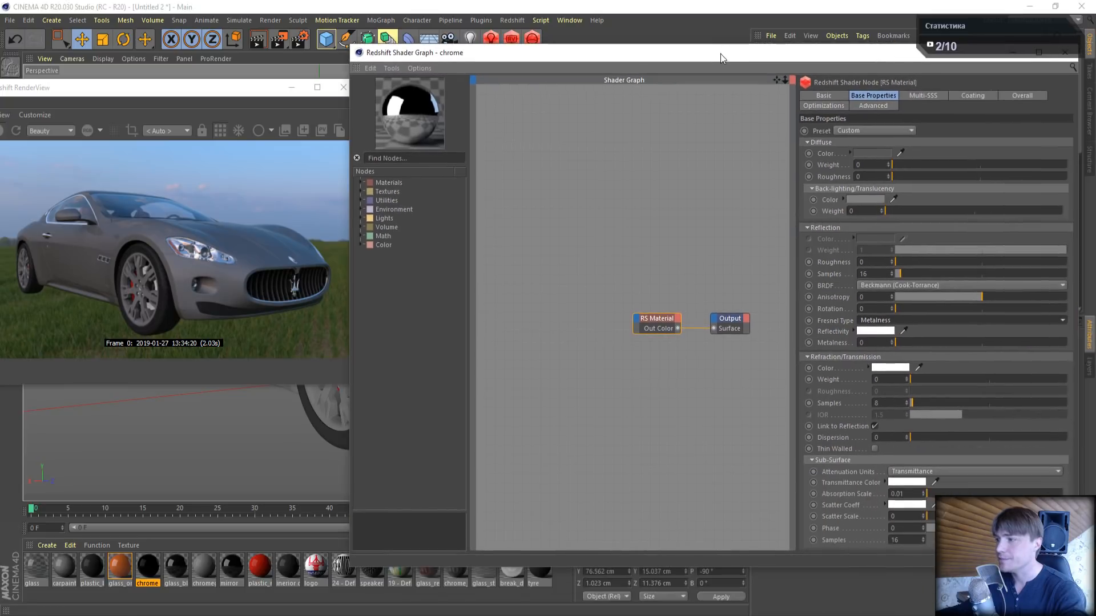
{"action": "left_click", "coordinate": [930, 318]}
{"action": "left_click", "coordinate": [888, 371]}
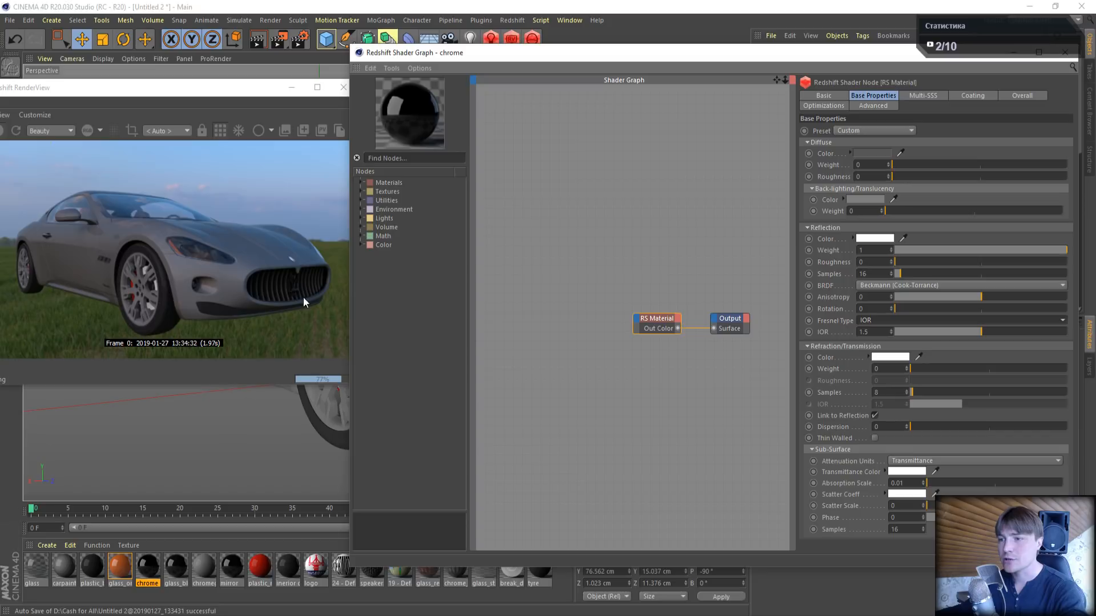
{"action": "left_click", "coordinate": [878, 318]}
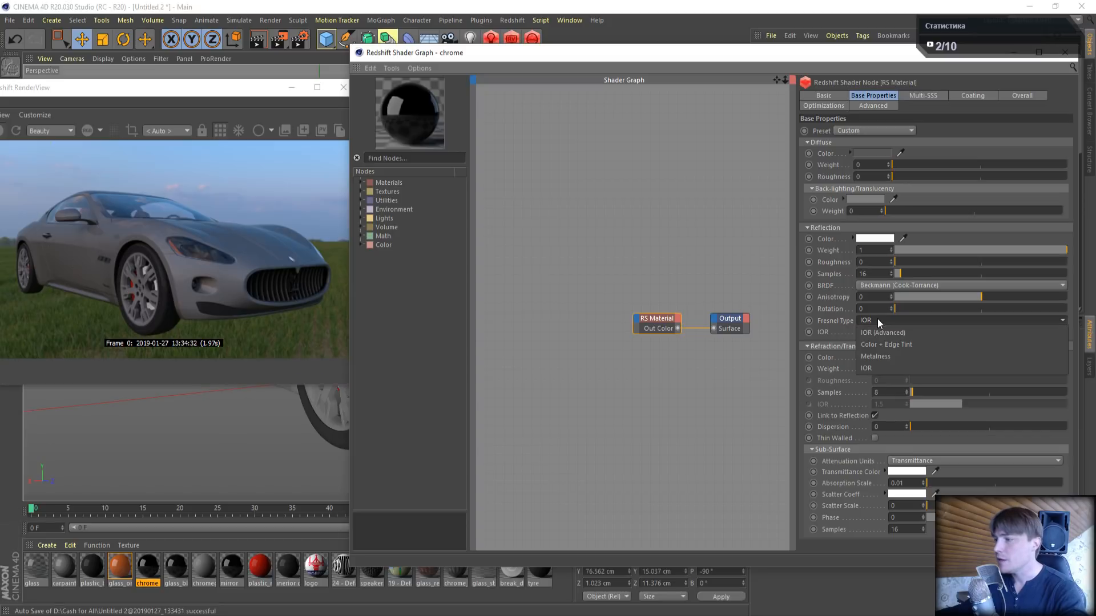
{"action": "left_click", "coordinate": [881, 357]}
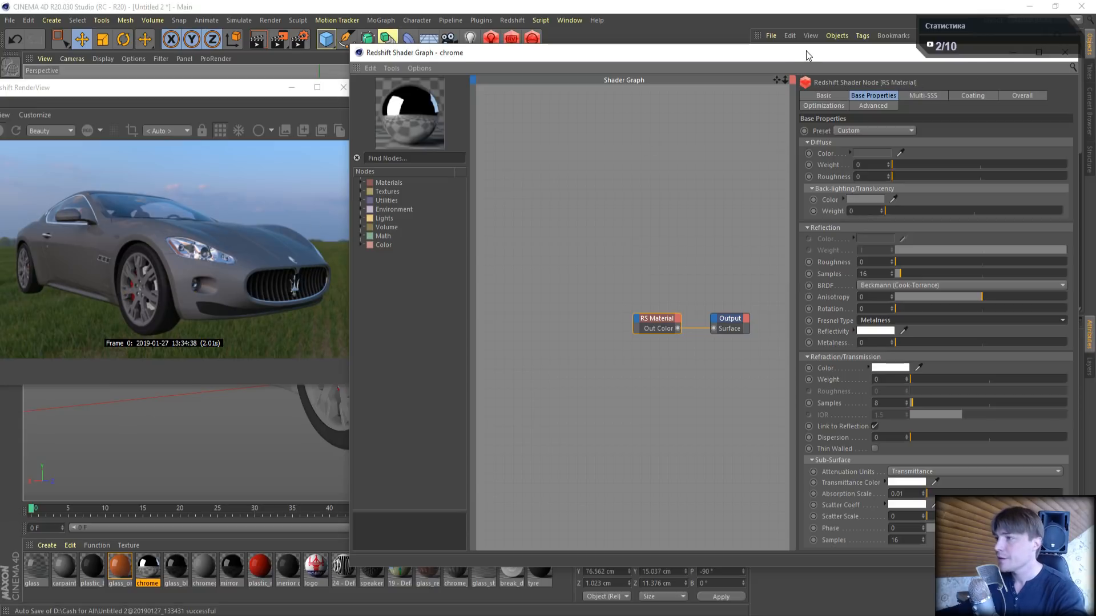
- Close the chrome shader graph and load the glass_black material into the material editor
{"action": "left_click_drag", "start_coordinate": [806, 51], "coordinate": [684, 76]}
{"action": "left_click", "coordinate": [942, 77]}
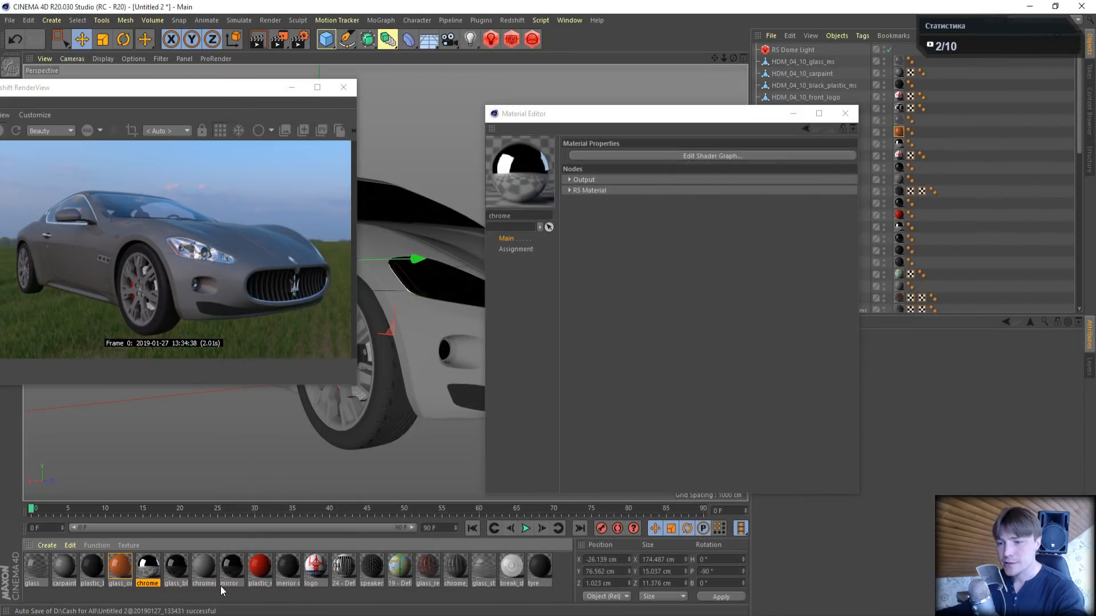
{"action": "left_click", "coordinate": [183, 561]}
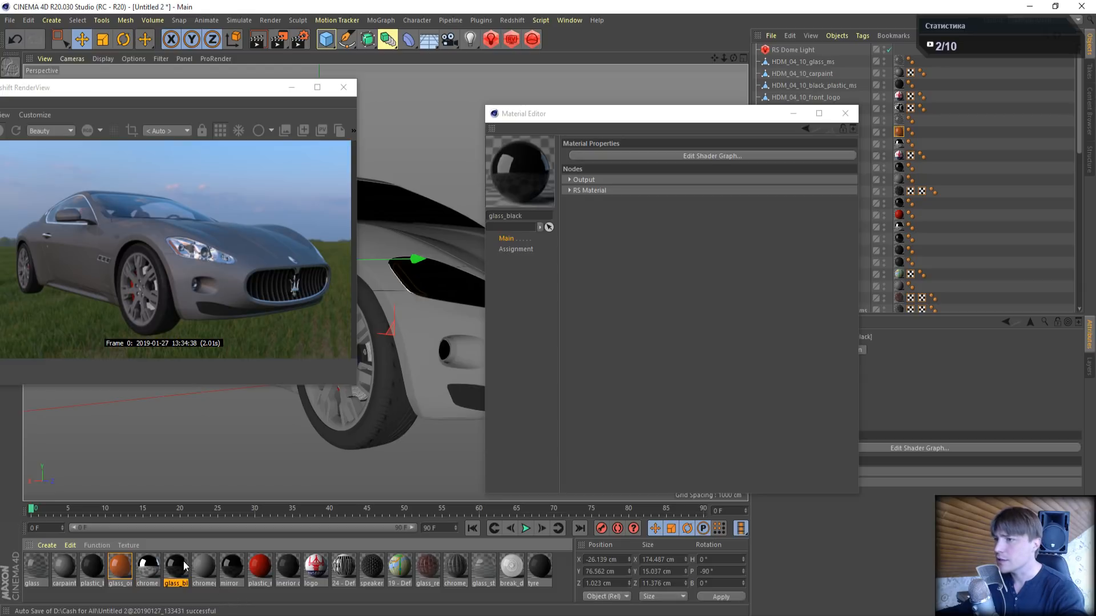
{"action": "left_click_drag", "start_coordinate": [688, 120], "coordinate": [519, 47]}
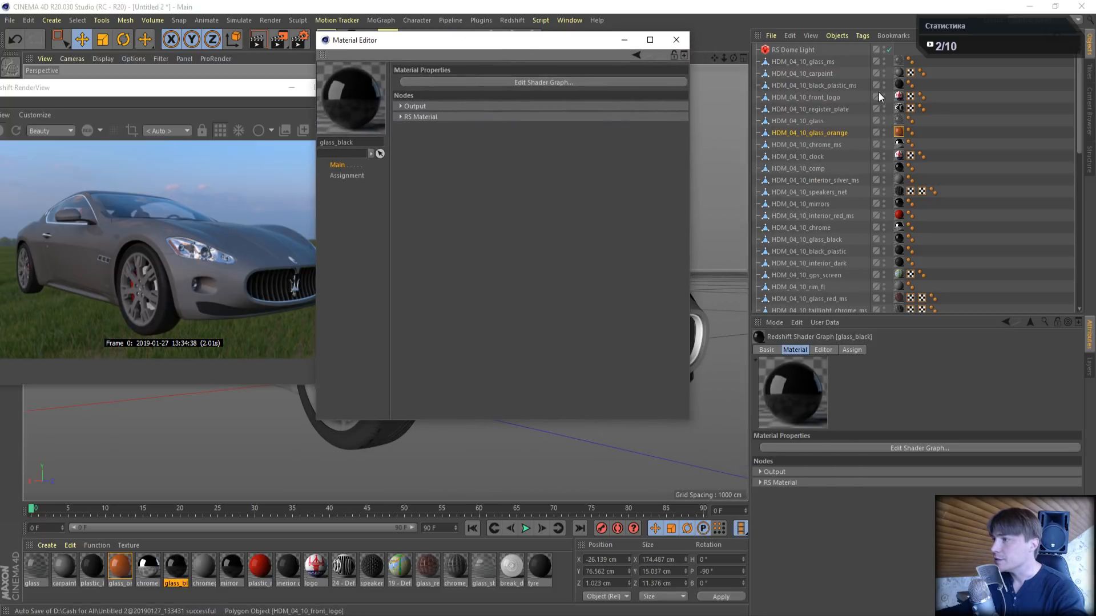
- Check the plastic_black texture tag and the list of objects assigned to the glass_black material
{"action": "left_click", "coordinate": [899, 85]}
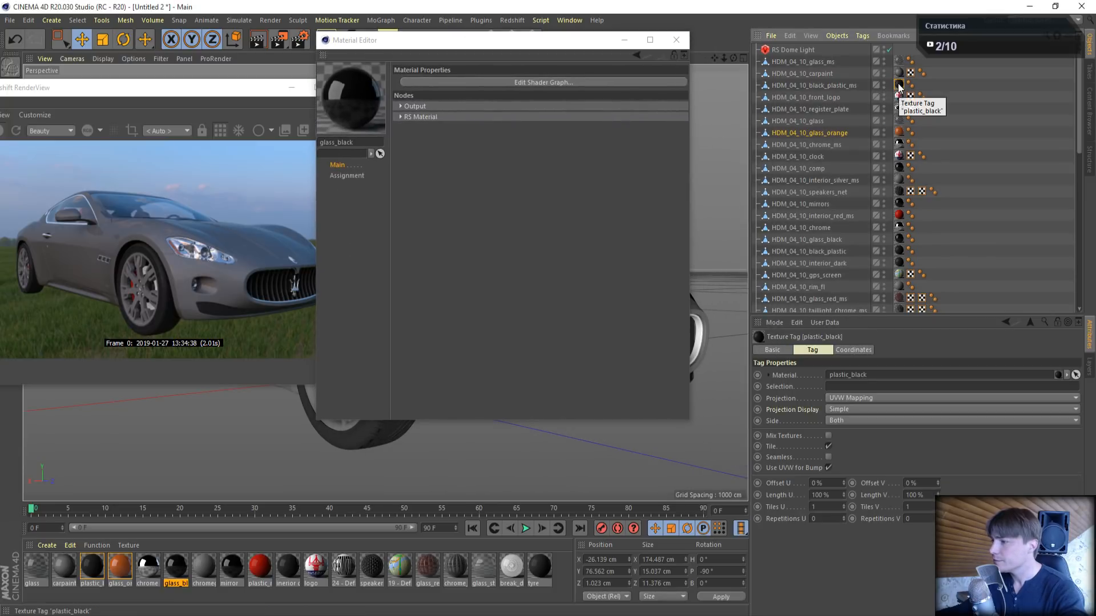
{"action": "left_click", "coordinate": [171, 568]}
{"action": "double_click", "coordinate": [169, 571]}
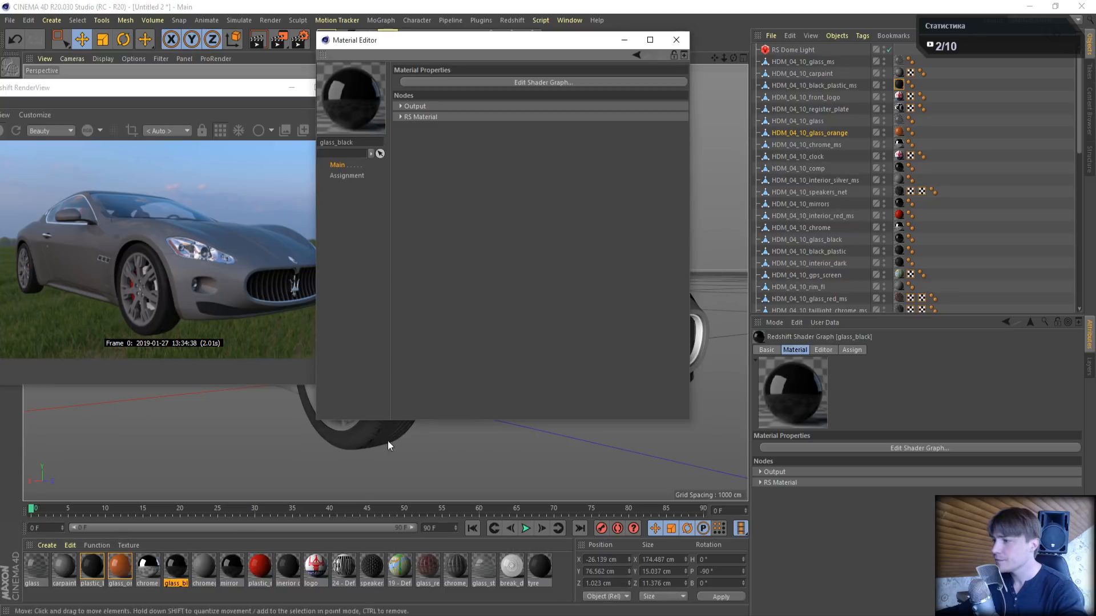
{"action": "left_click", "coordinate": [849, 349]}
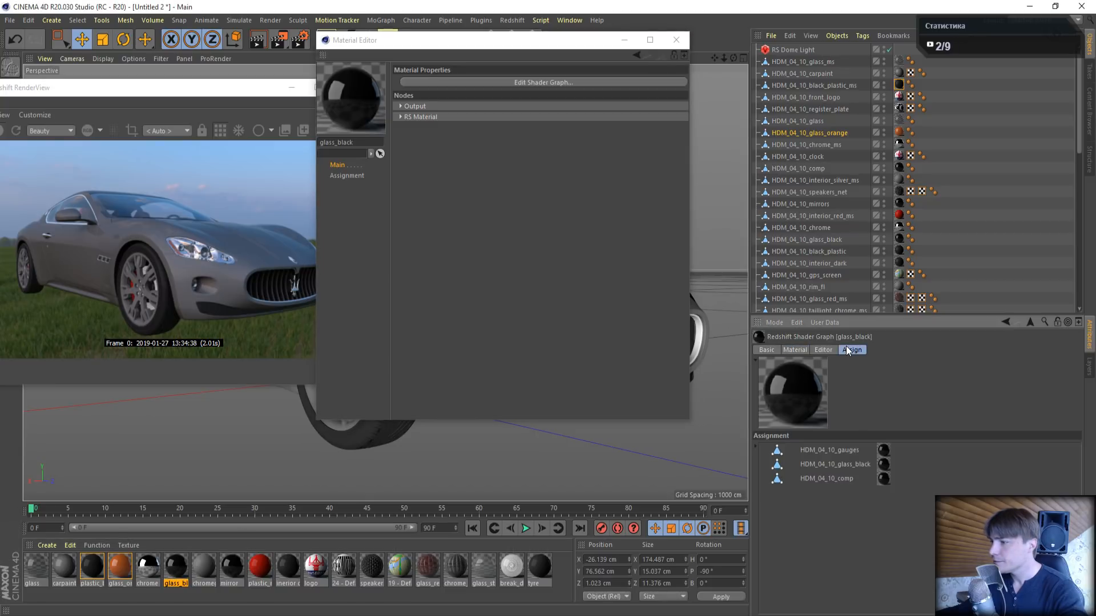
{"action": "left_click", "coordinate": [859, 467]}
- Clear the viewport by closing the render view and the material editor
{"action": "left_click_drag", "start_coordinate": [388, 43], "coordinate": [765, 235]}
{"action": "left_click_drag", "start_coordinate": [208, 86], "coordinate": [153, 330]}
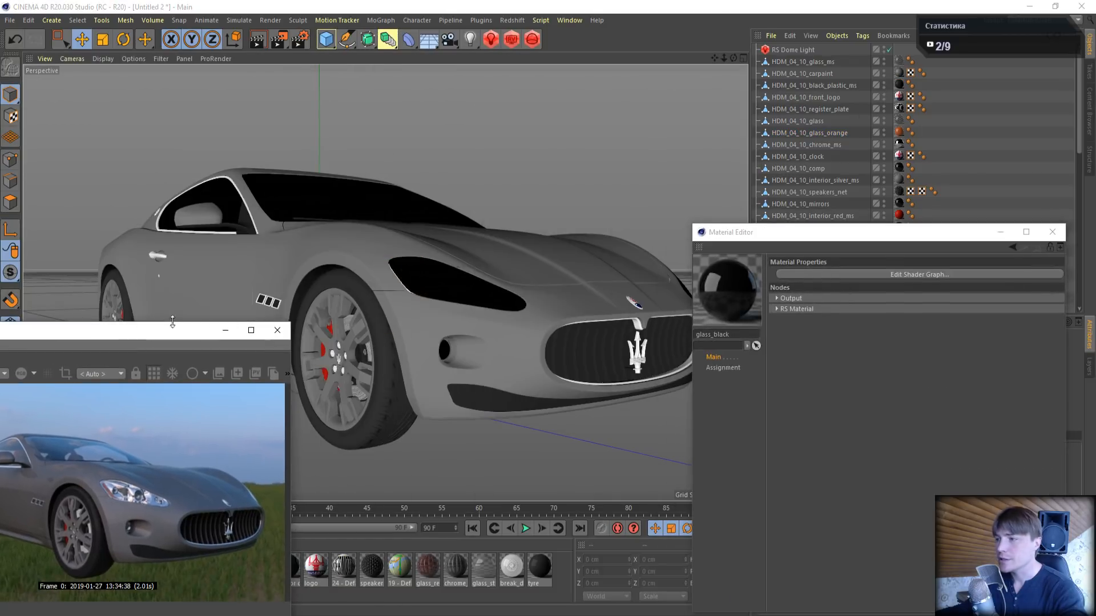
{"action": "left_click_drag", "start_coordinate": [827, 233], "coordinate": [455, 328]}
{"action": "left_click", "coordinate": [818, 464]}
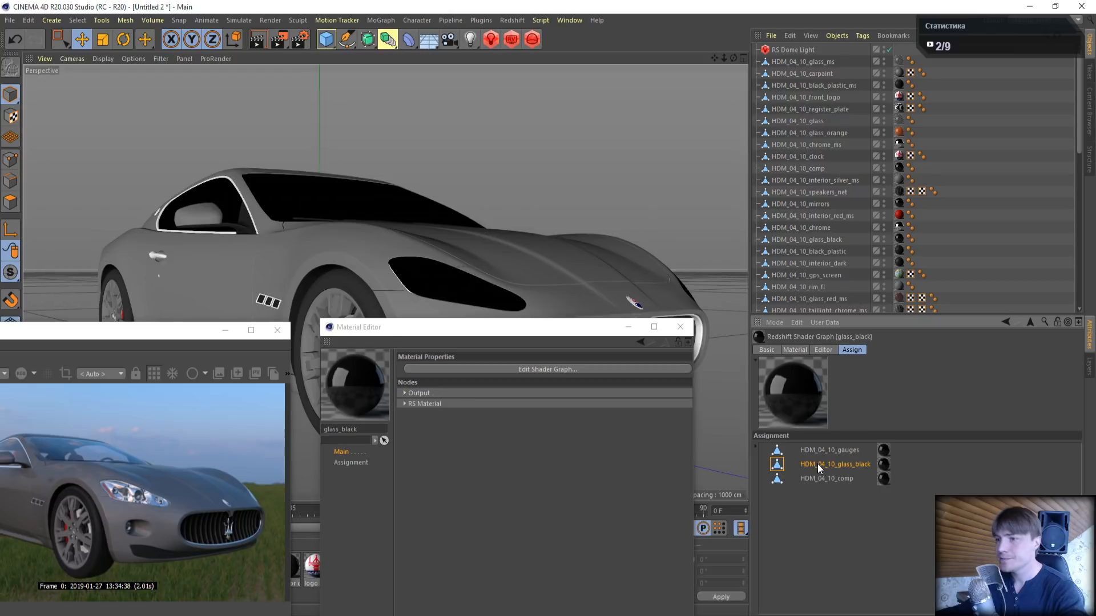
{"action": "left_click", "coordinate": [284, 333]}
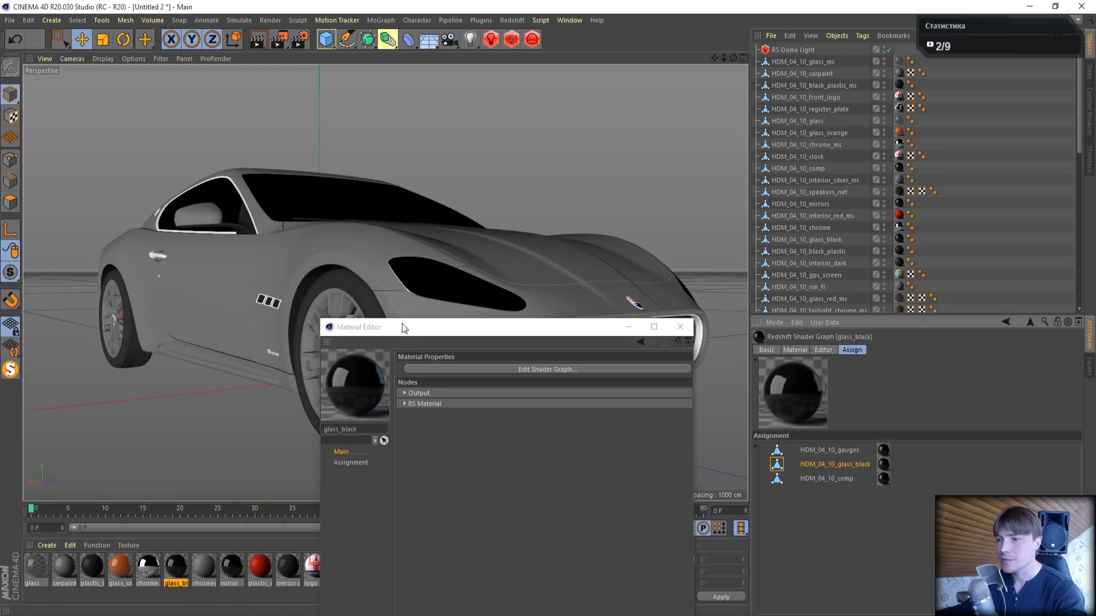
{"action": "left_click_drag", "start_coordinate": [404, 326], "coordinate": [202, 405]}
{"action": "left_click", "coordinate": [483, 407]}
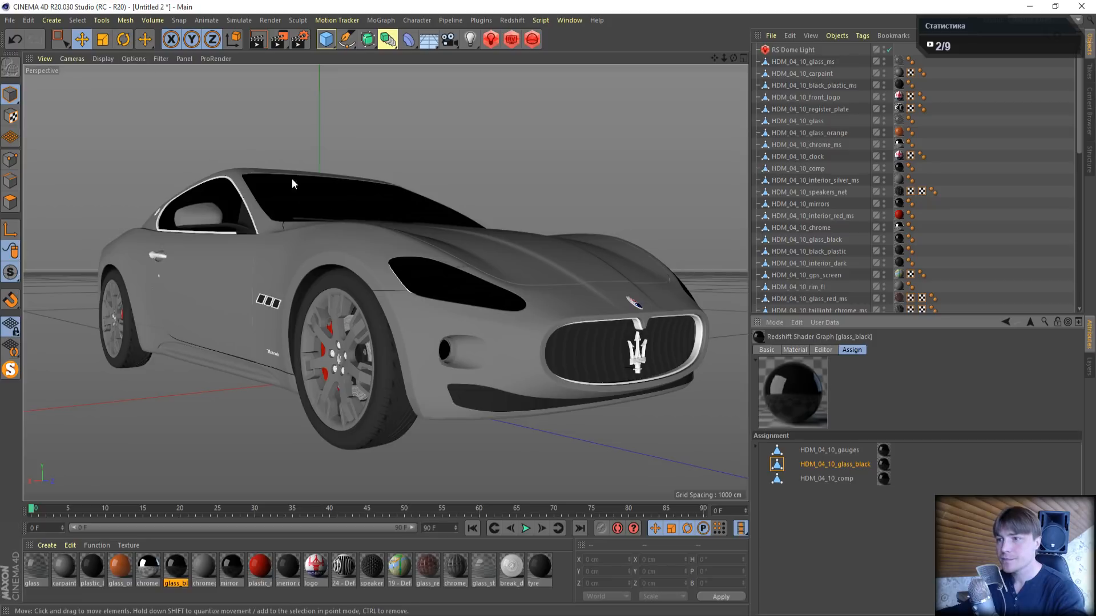
- Find and select the HDM_04_10_glass_black object in the scene's object list
{"action": "scroll", "coordinate": [408, 308], "scroll_direction": "down", "scroll_amount": 3}
{"action": "mouse_move", "coordinate": [484, 196]}
{"action": "left_mouse_down", "text": "alt"}
{"action": "mouse_move", "coordinate": [414, 262]}
{"action": "mouse_move", "coordinate": [488, 213]}
{"action": "left_mouse_up", "text": "alt"}
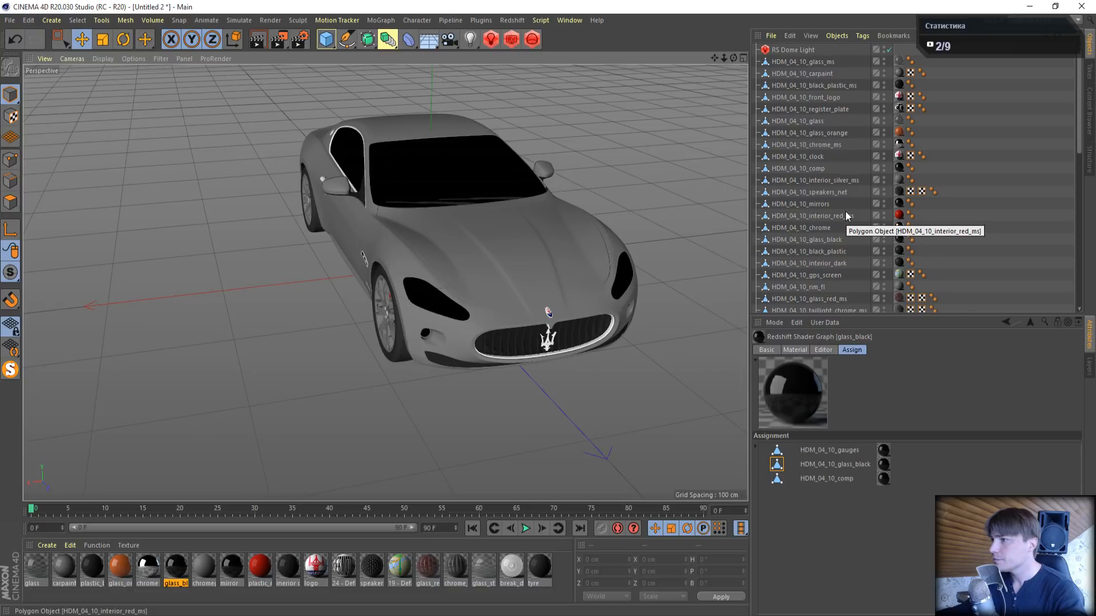
{"action": "scroll", "coordinate": [844, 211], "scroll_direction": "down", "scroll_amount": 5}
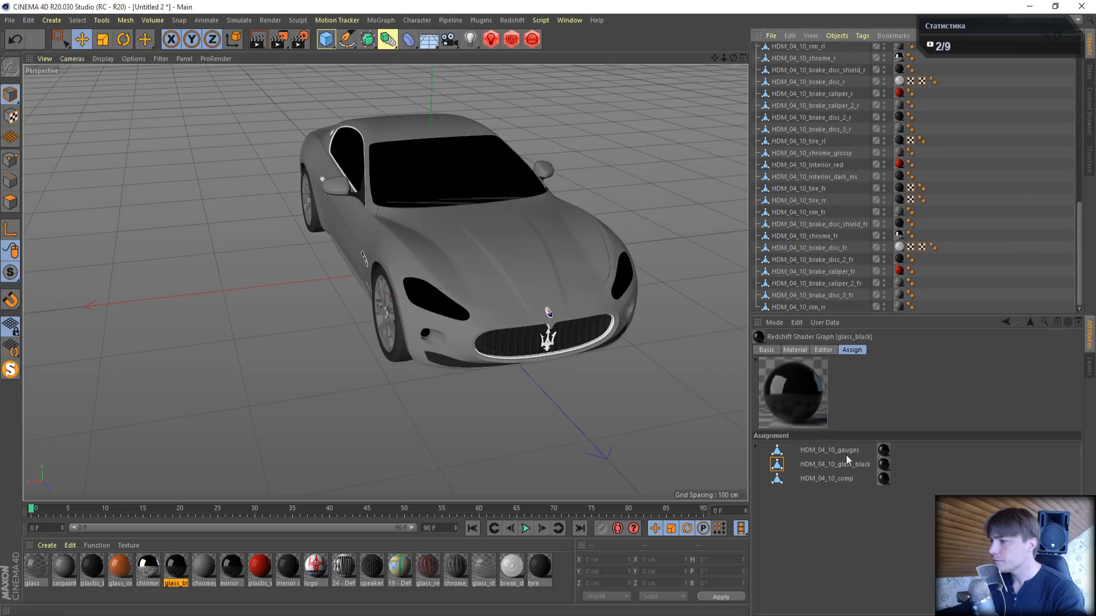
{"action": "left_click", "coordinate": [782, 468]}
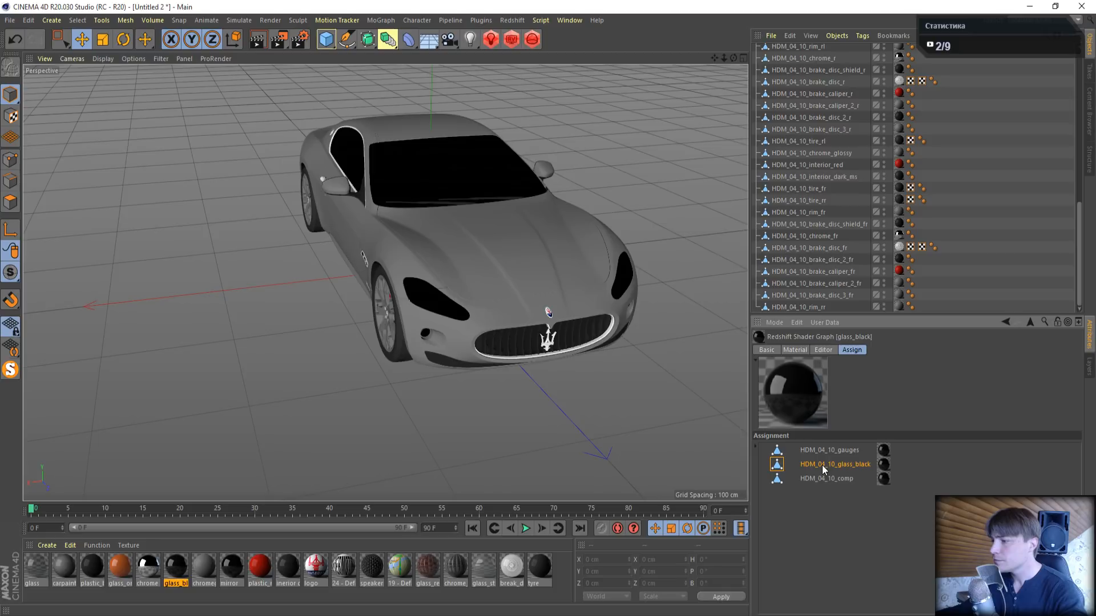
{"action": "left_click", "coordinate": [826, 451]}
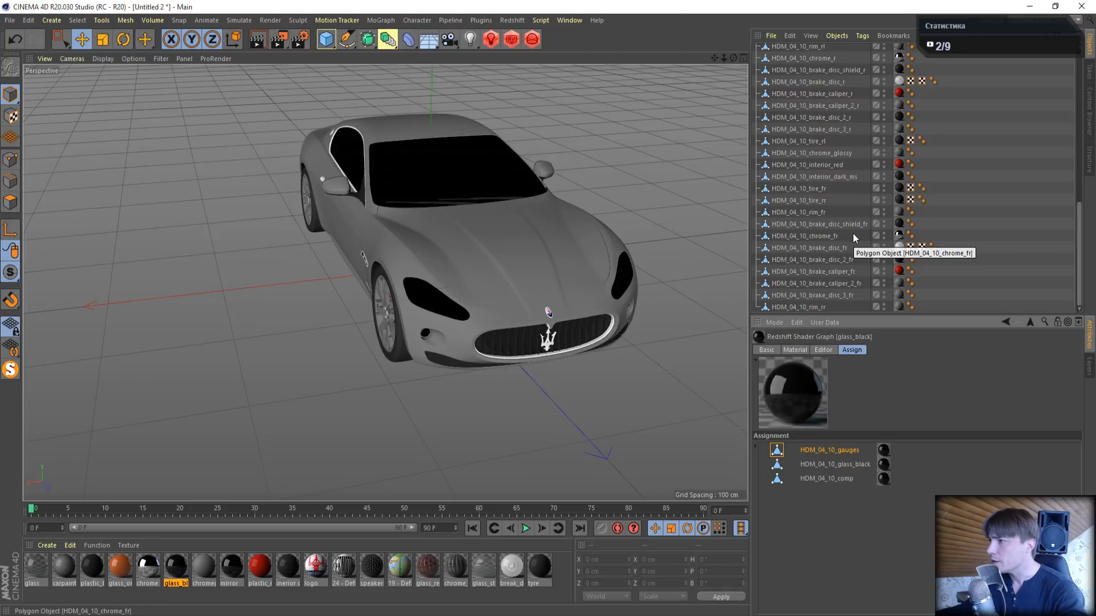
{"action": "scroll", "coordinate": [848, 239], "scroll_direction": "up", "scroll_amount": 5}
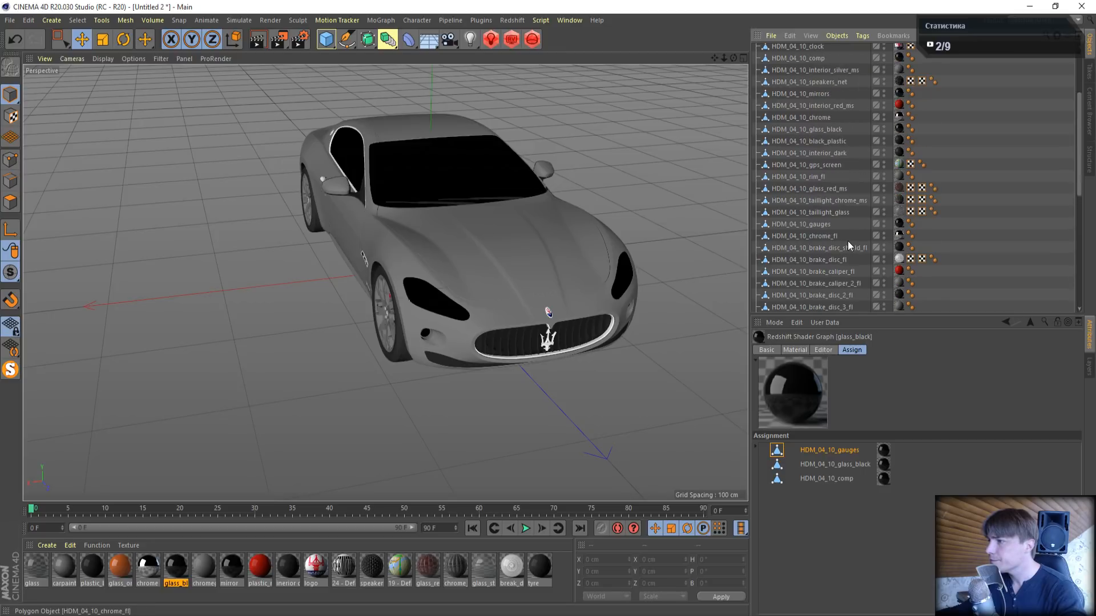
{"action": "left_click", "coordinate": [837, 131]}
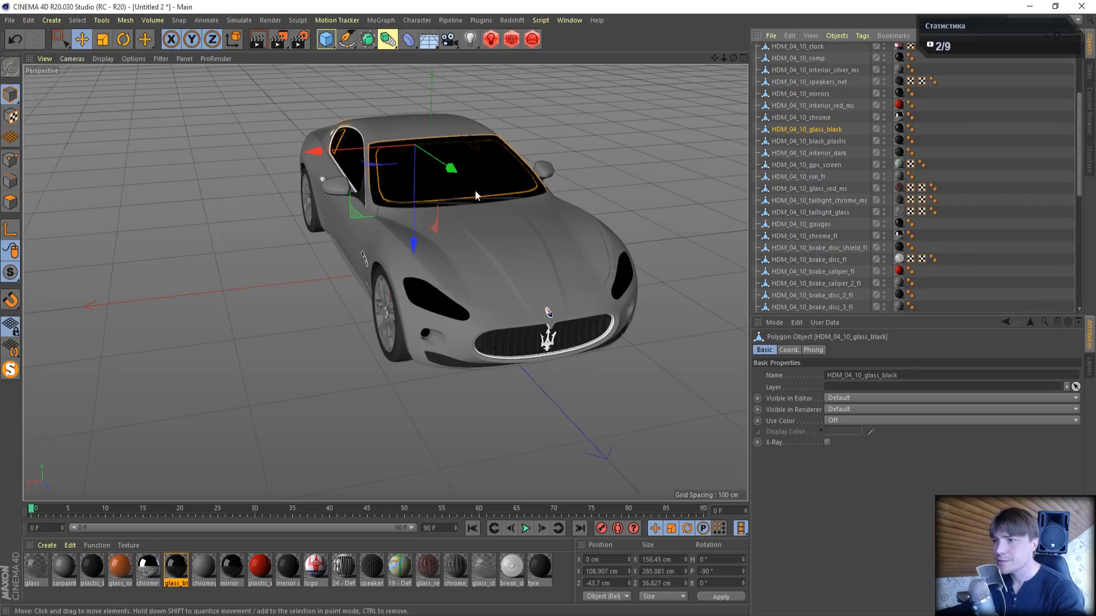
- Pull the glass_black object away from the car to inspect its shape, and undo the move
{"action": "left_click_drag", "start_coordinate": [475, 192], "coordinate": [593, 198], "text": "alt"}
{"action": "left_click_drag", "start_coordinate": [234, 170], "coordinate": [579, 203]}
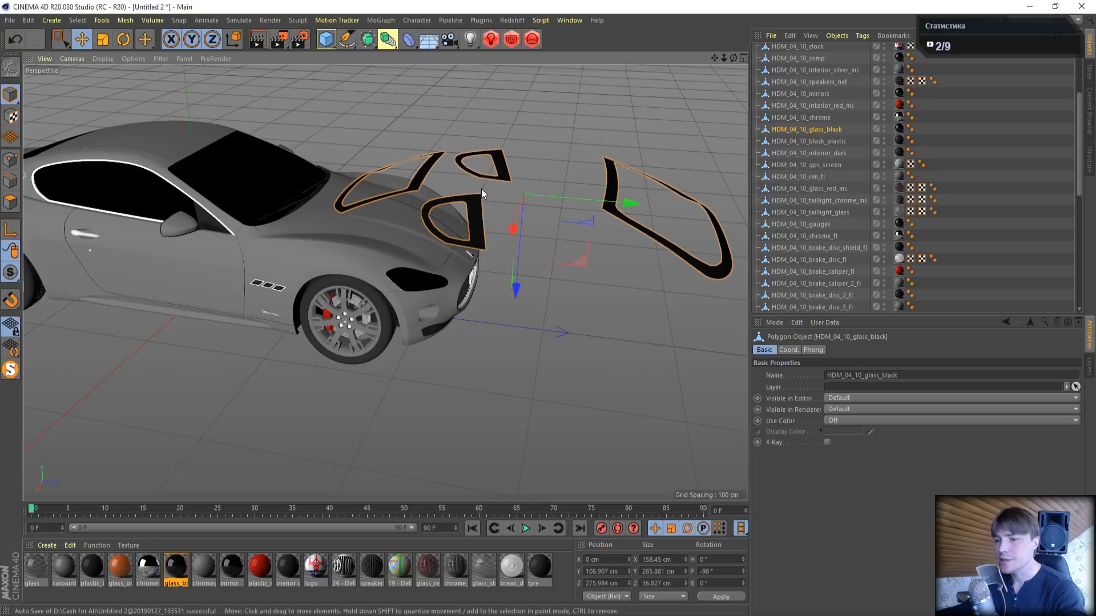
{"action": "key", "text": "ctrl+z"}
- Set the glass_black material's reflection weight to 1 and reflection roughness to 0.2, and close its editors
{"action": "left_click", "coordinate": [182, 566]}
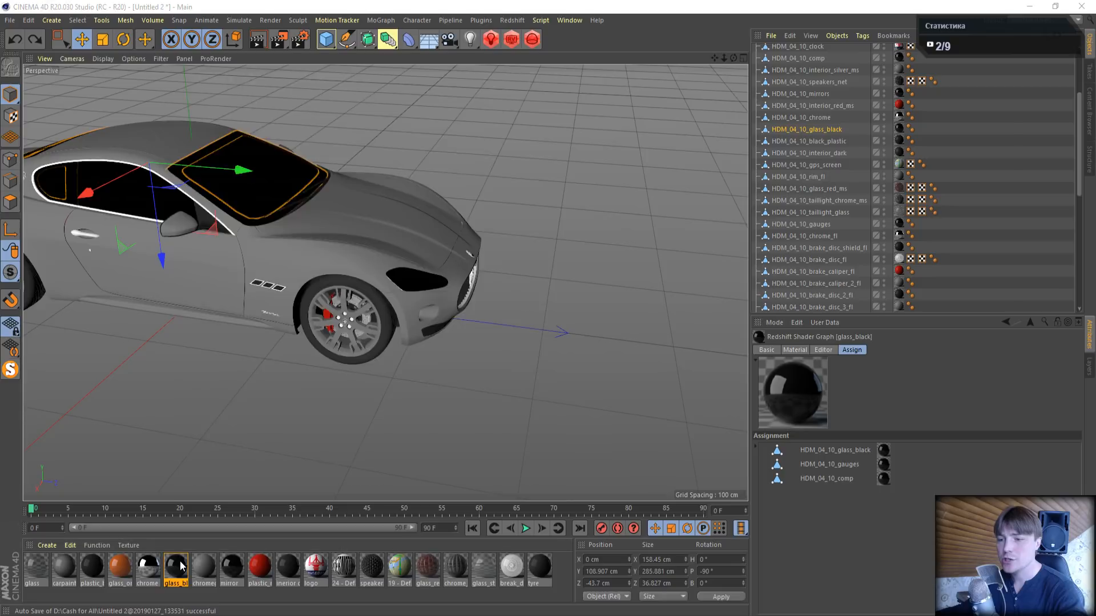
{"action": "double_click", "coordinate": [182, 565]}
{"action": "left_click", "coordinate": [355, 123]}
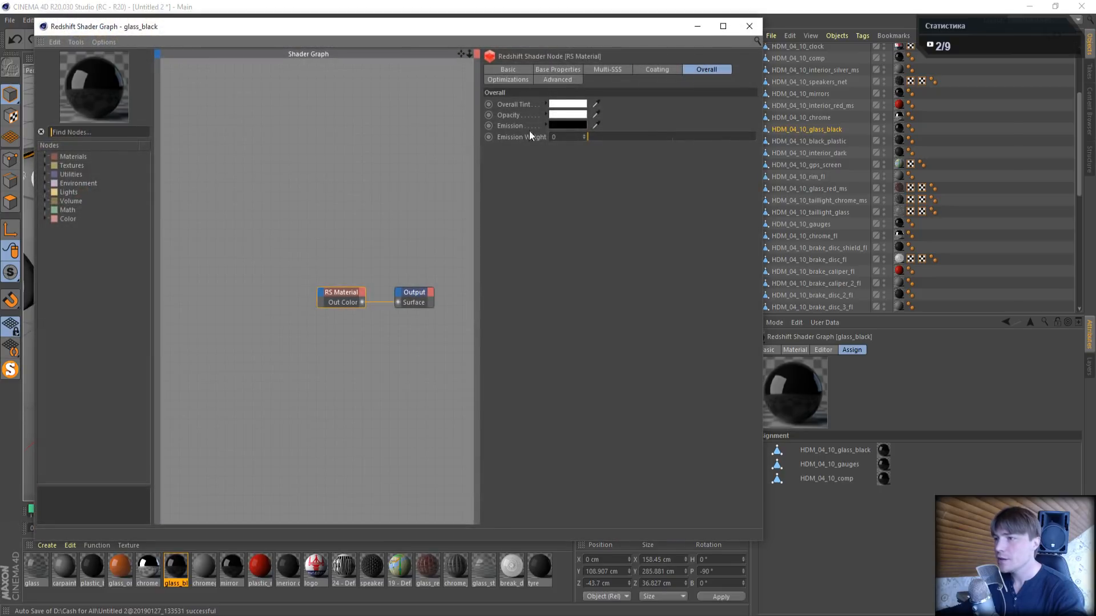
{"action": "left_click", "coordinate": [558, 70]}
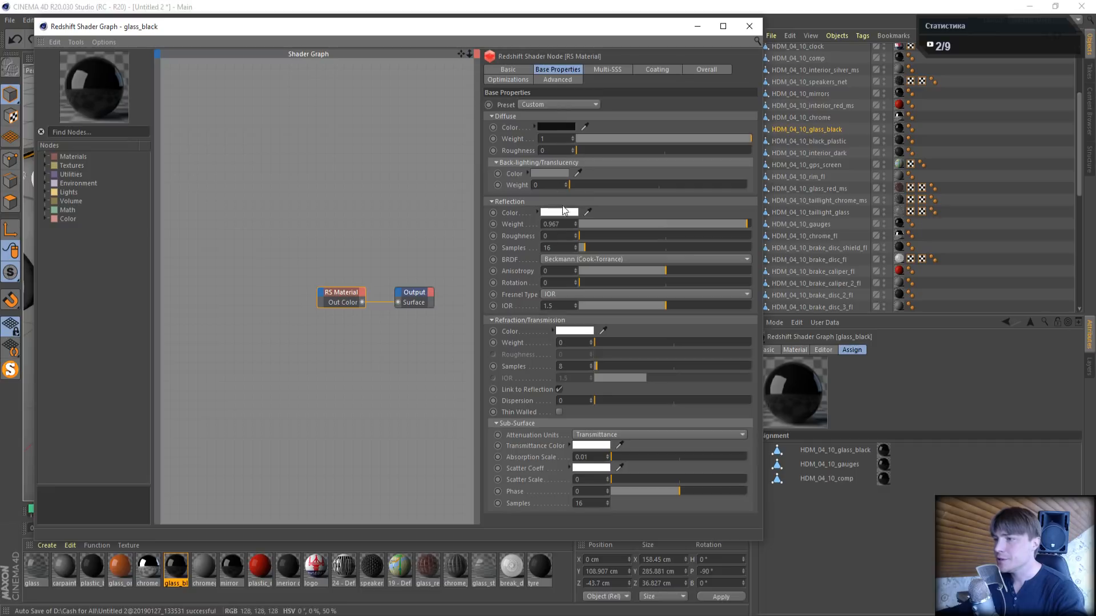
{"action": "left_click", "coordinate": [748, 224]}
{"action": "left_click", "coordinate": [557, 235]}
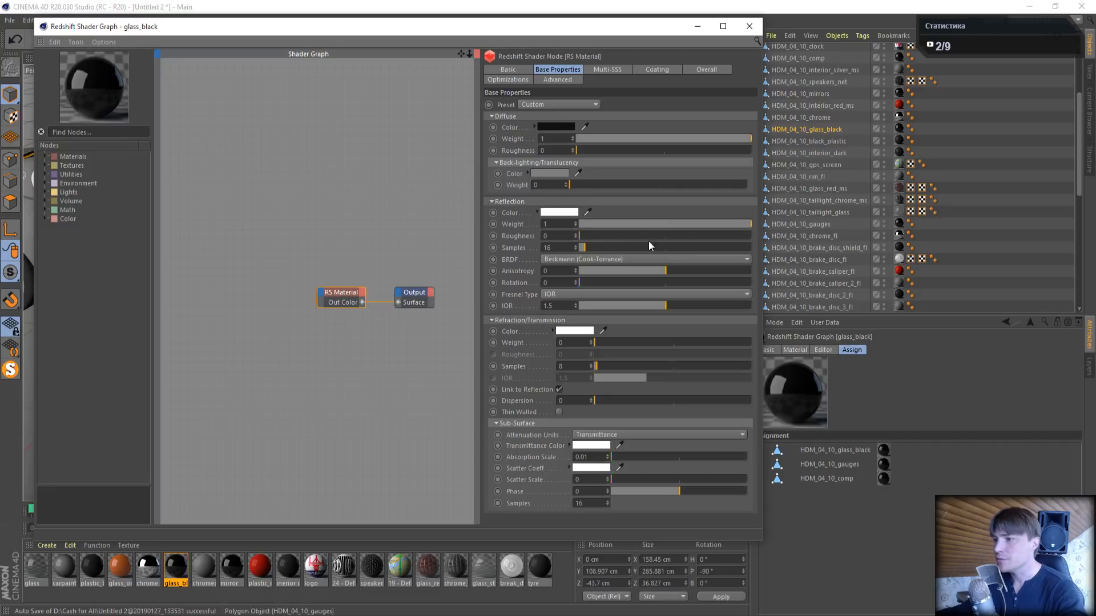
{"action": "type", "text": ".1"}
{"action": "key", "text": "Return"}
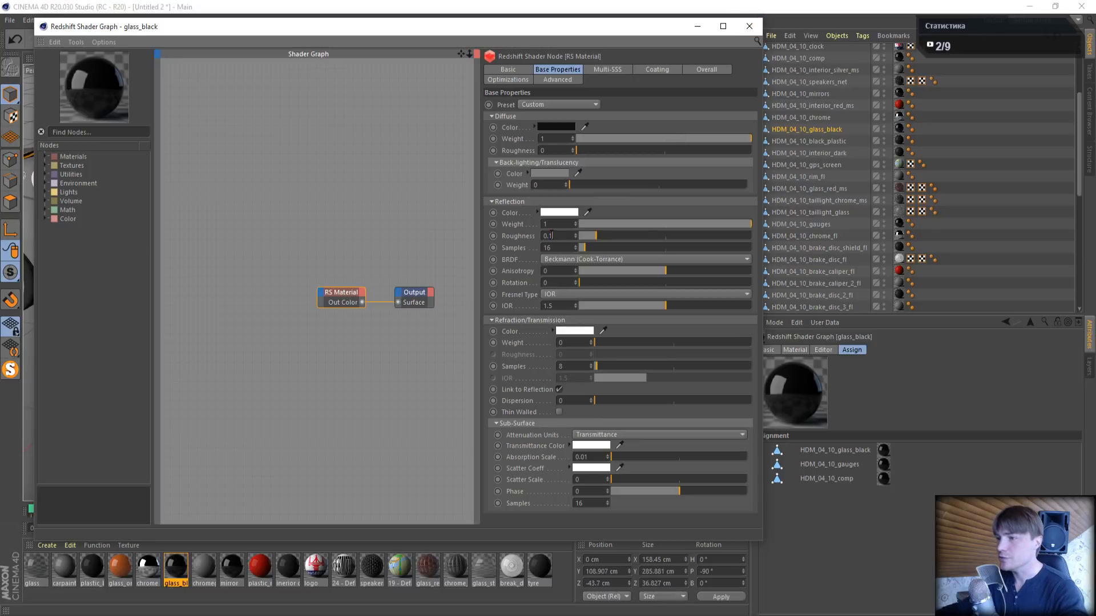
{"action": "key", "text": "Return"}
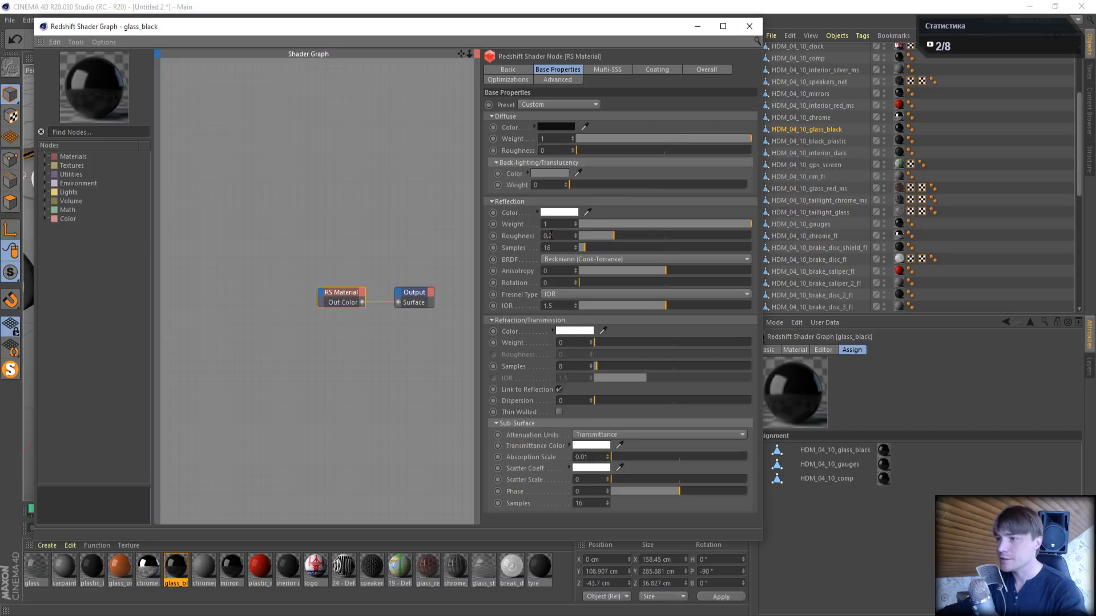
{"action": "left_click", "coordinate": [750, 27]}
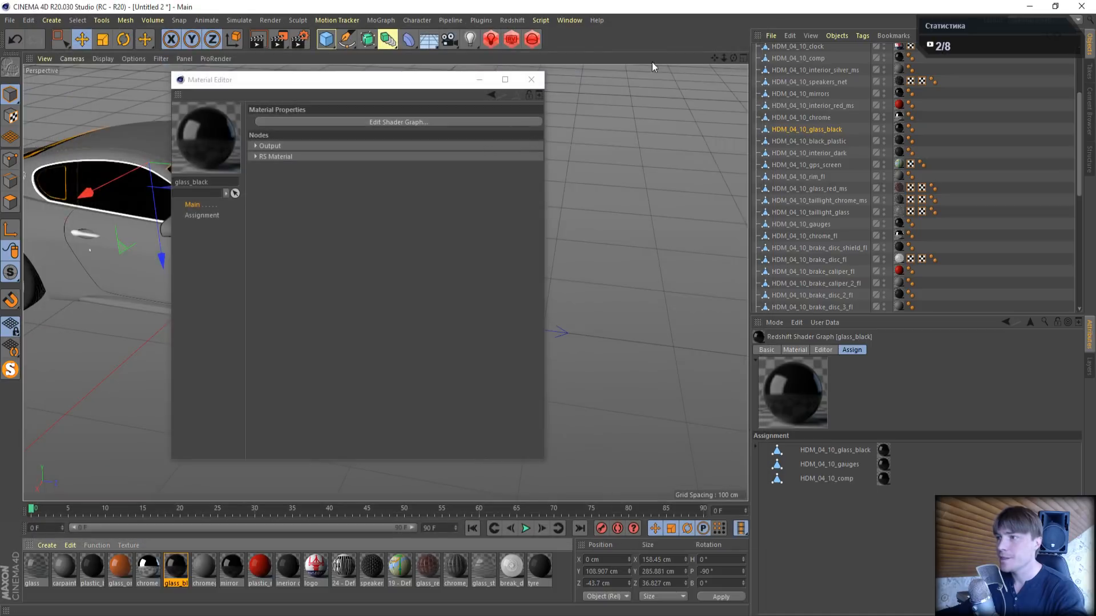
{"action": "left_click", "coordinate": [531, 81]}
- Run the Redshift live render and examine the black glass border of the windshield up close
{"action": "left_click", "coordinate": [521, 43]}
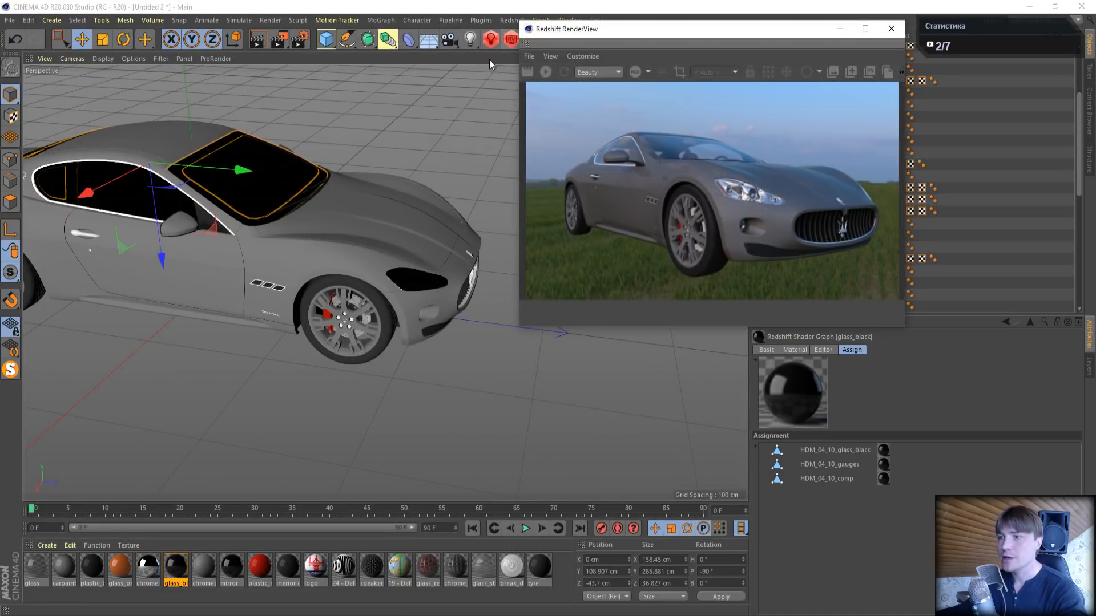
{"action": "left_click", "coordinate": [545, 73]}
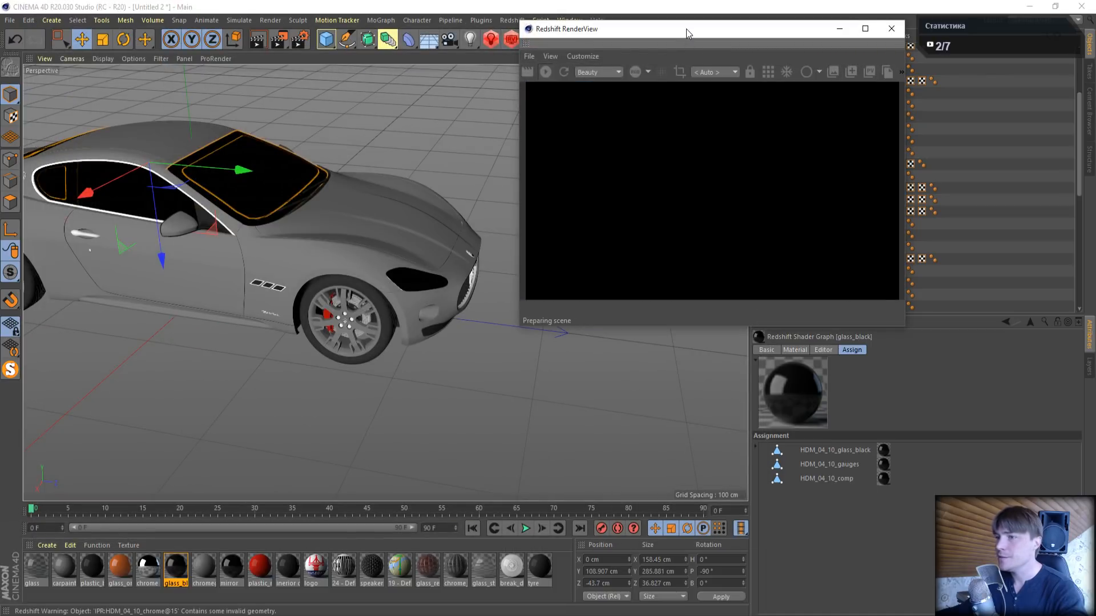
{"action": "left_click_drag", "start_coordinate": [686, 29], "coordinate": [400, 188]}
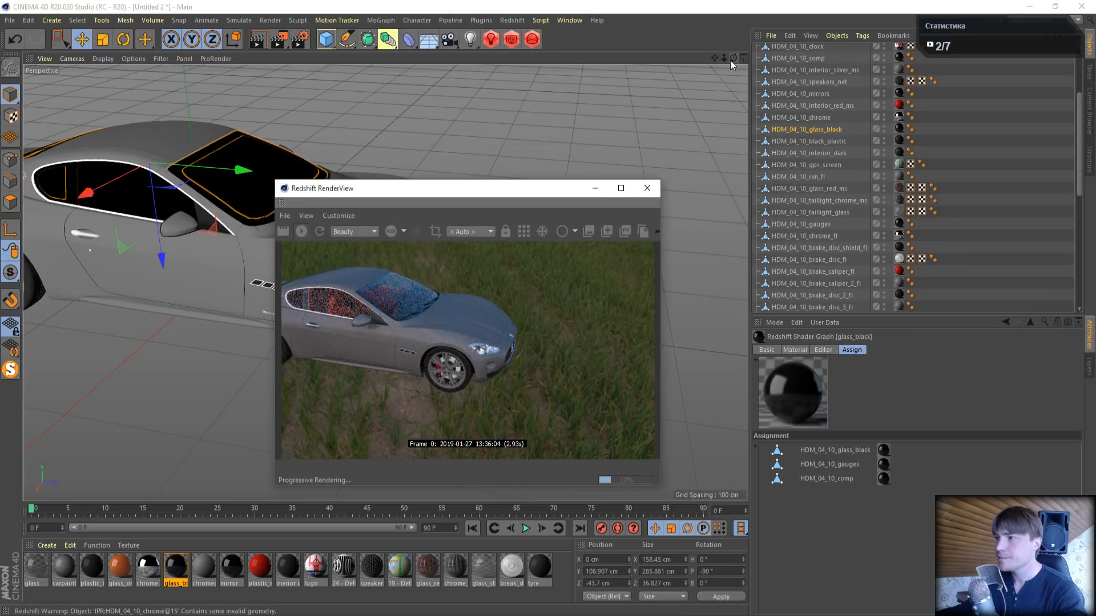
{"action": "left_click_drag", "start_coordinate": [727, 59], "coordinate": [810, 59]}
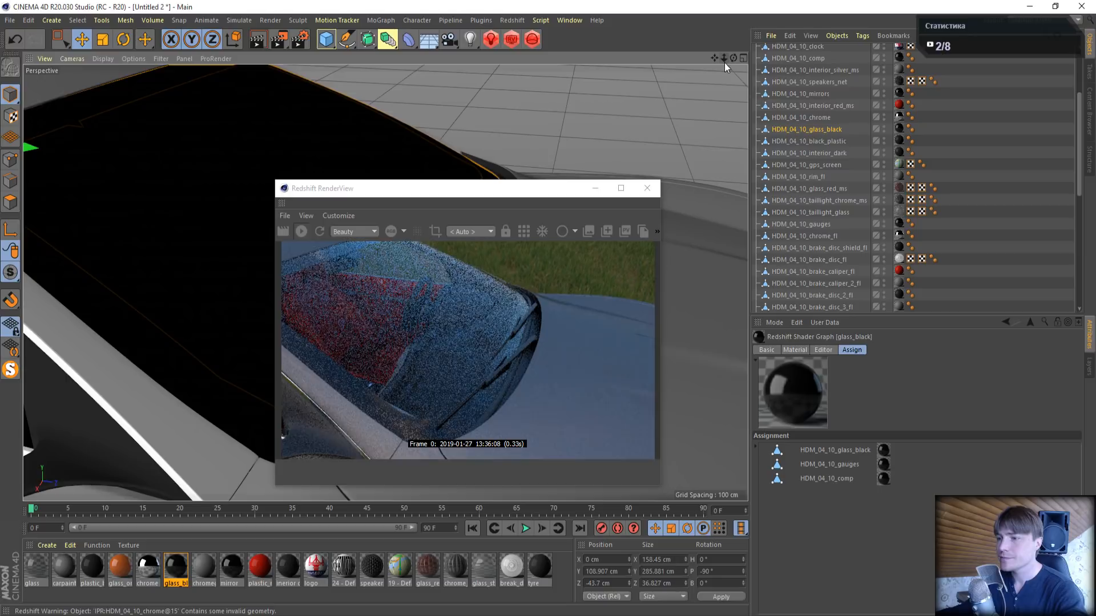
{"action": "left_click_drag", "start_coordinate": [733, 60], "coordinate": [734, 59]}
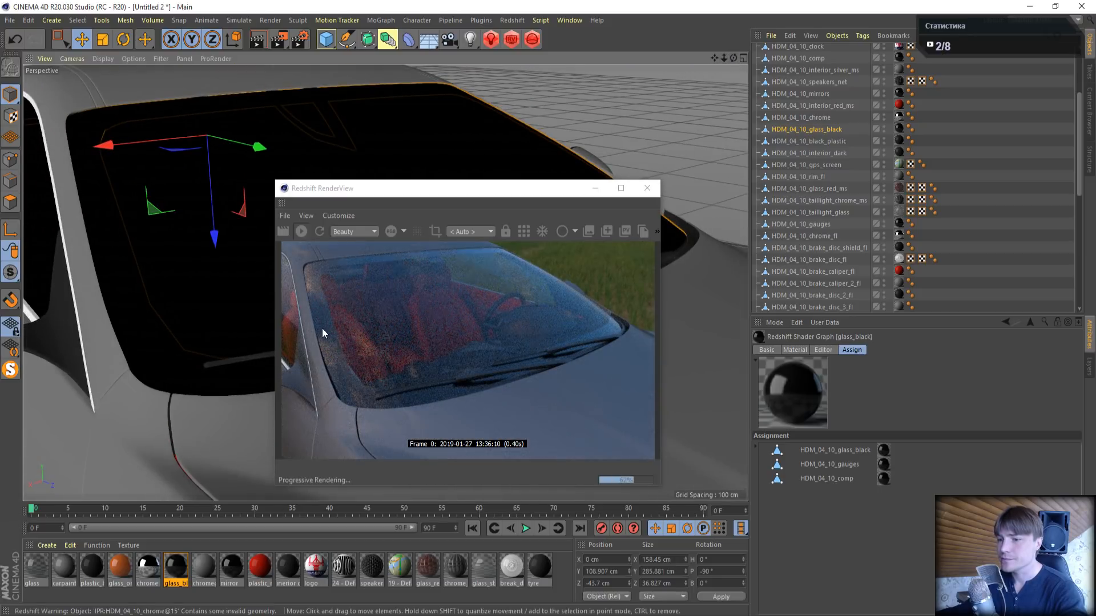
- Review the glass_black material's base properties in its shader graph
{"action": "double_click", "coordinate": [174, 568]}
{"action": "left_click", "coordinate": [429, 122]}
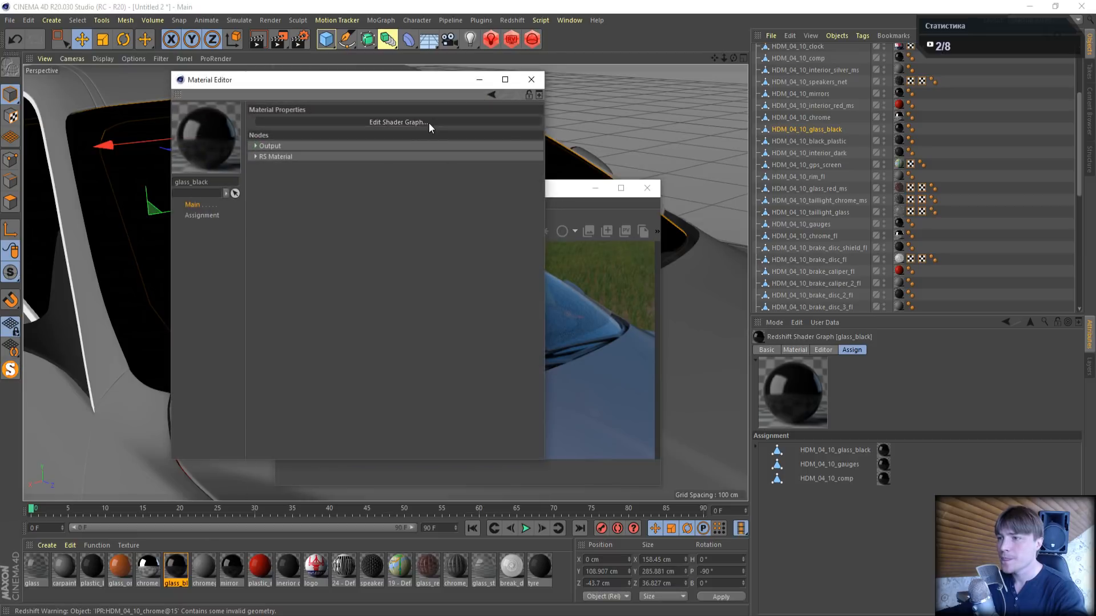
{"action": "left_click", "coordinate": [572, 70]}
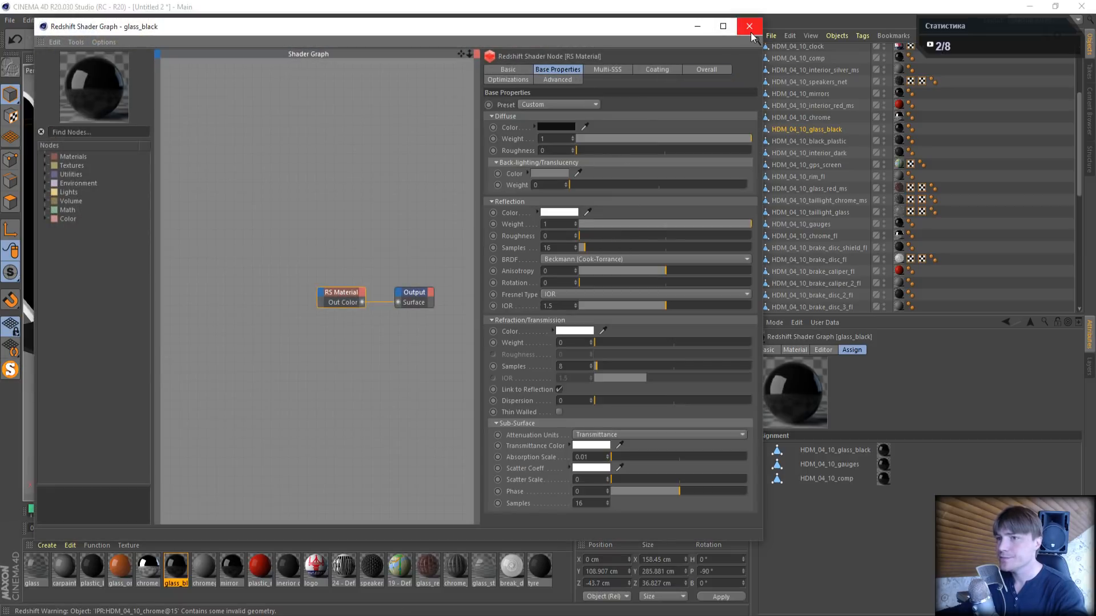
{"action": "left_click", "coordinate": [749, 26]}
- Check the windshield in the live render, and close the render view and the material editor
{"action": "left_click_drag", "start_coordinate": [396, 89], "coordinate": [865, 97]}
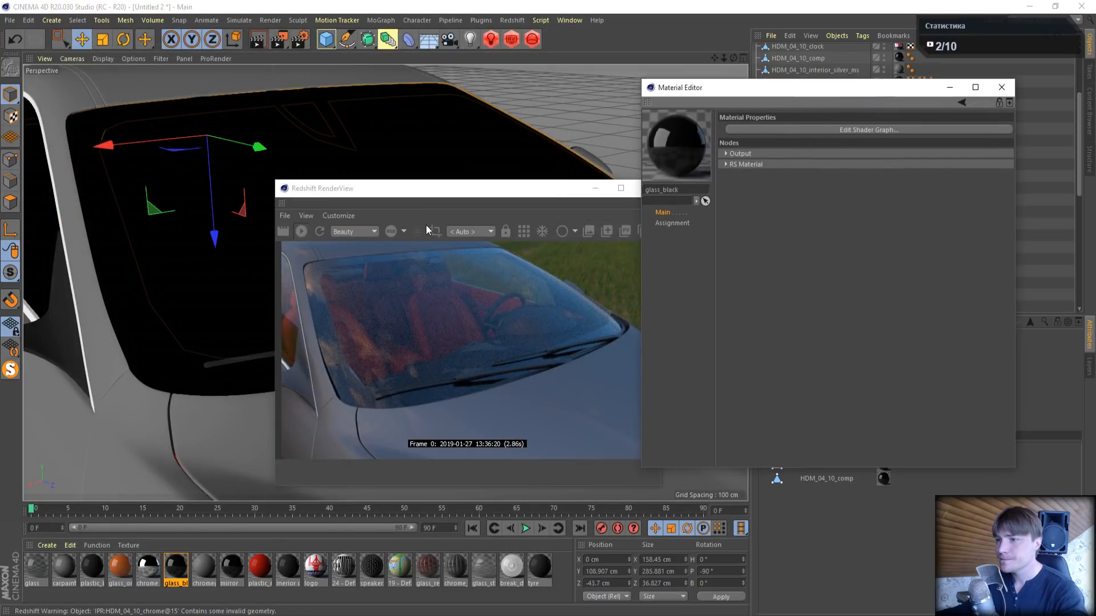
{"action": "left_click_drag", "start_coordinate": [421, 192], "coordinate": [501, 90]}
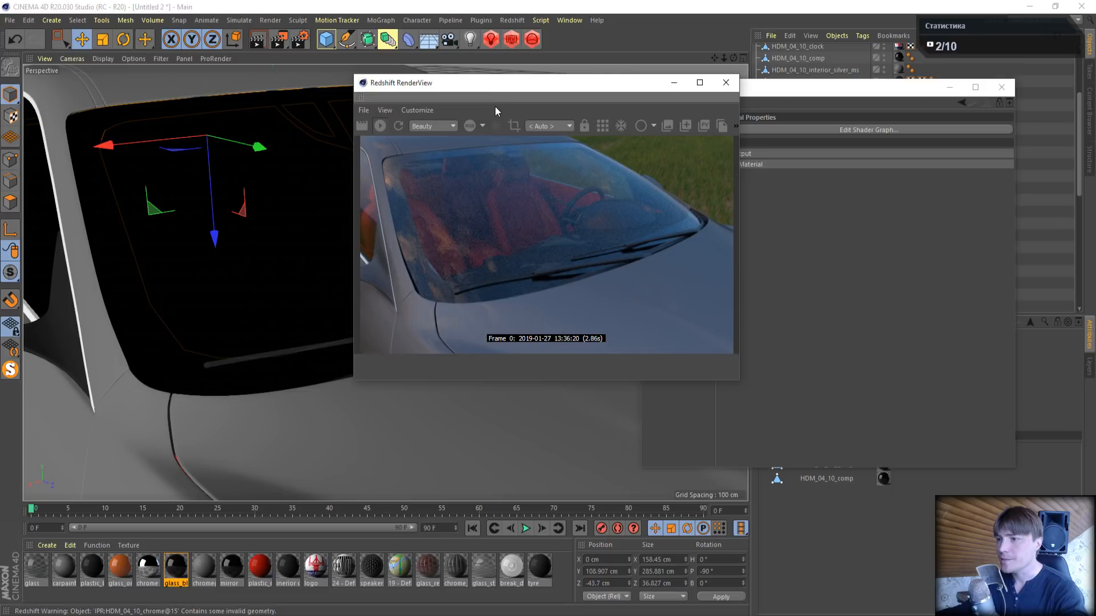
{"action": "left_click", "coordinate": [602, 133]}
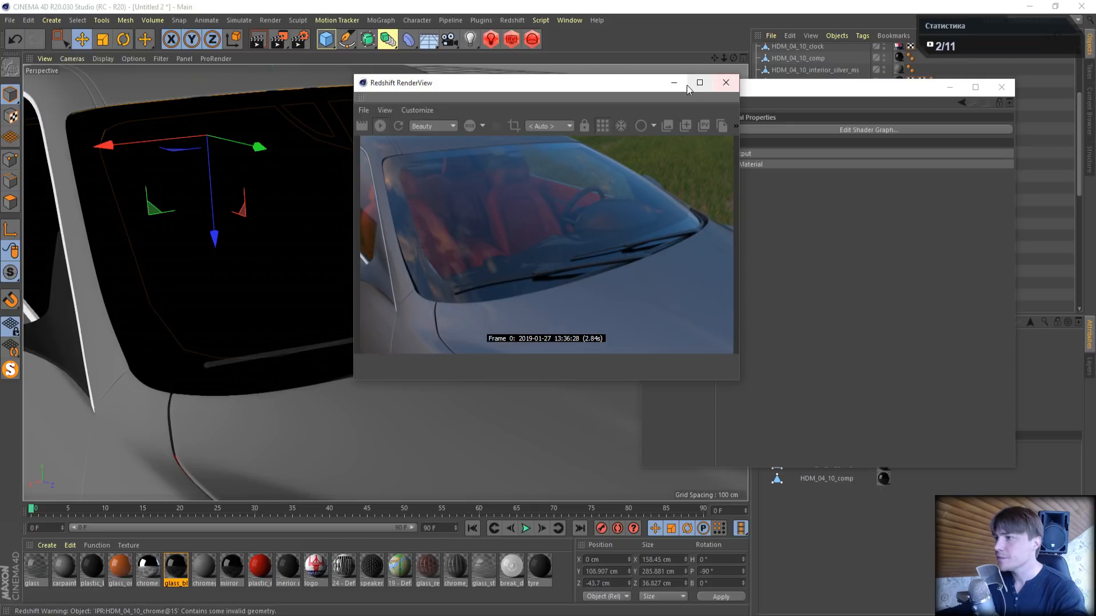
{"action": "left_click", "coordinate": [735, 87]}
{"action": "left_click", "coordinate": [1000, 87]}
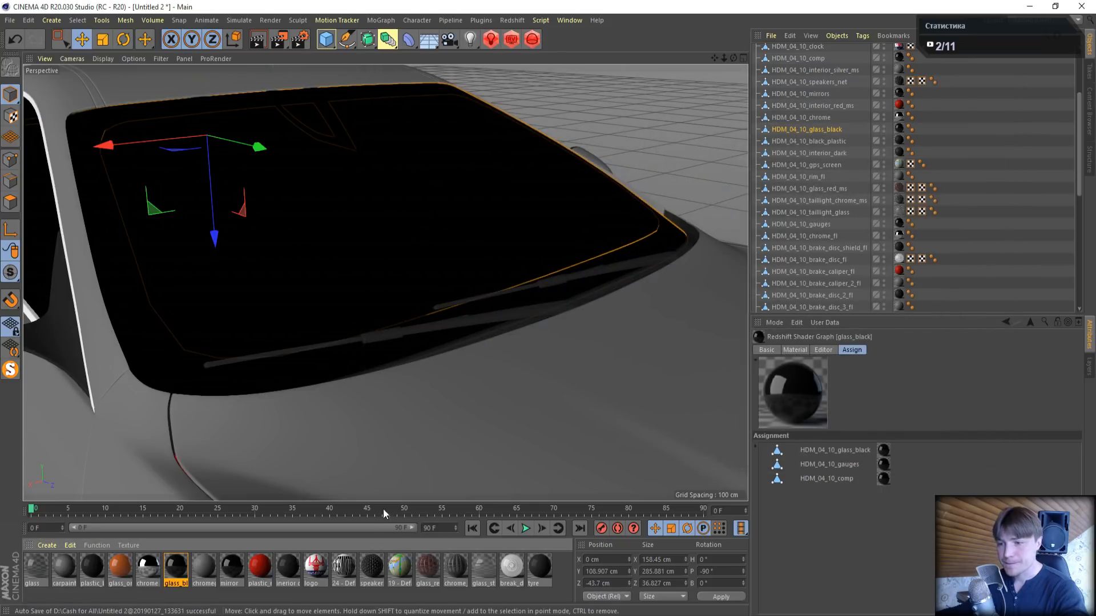
- Open the chromeglossy material's shader graph and set its diffuse weight to 0
{"action": "left_click", "coordinate": [205, 567]}
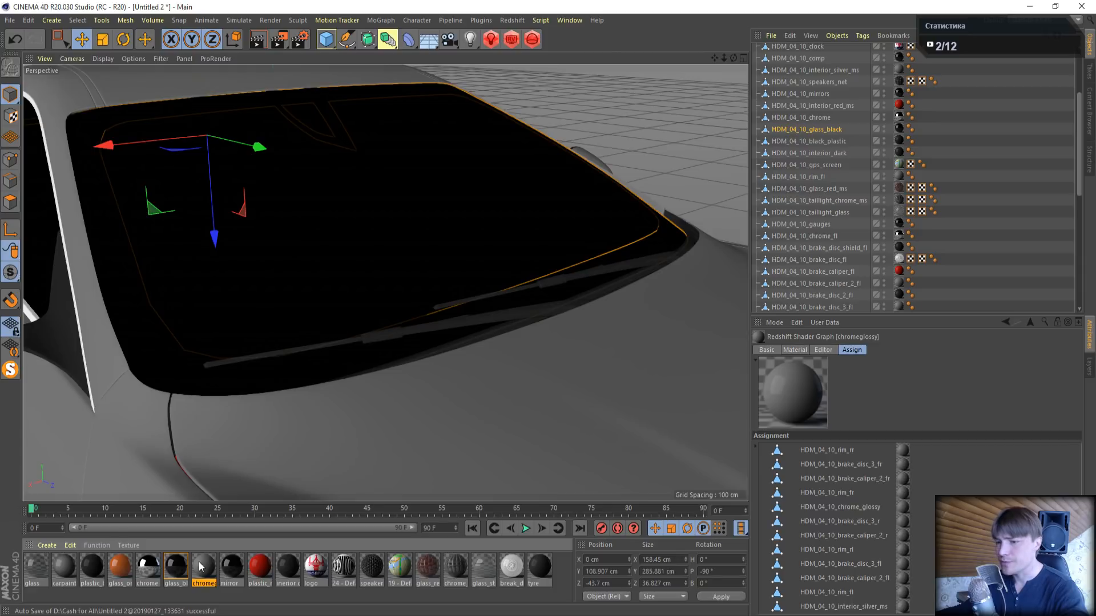
{"action": "double_click", "coordinate": [201, 566]}
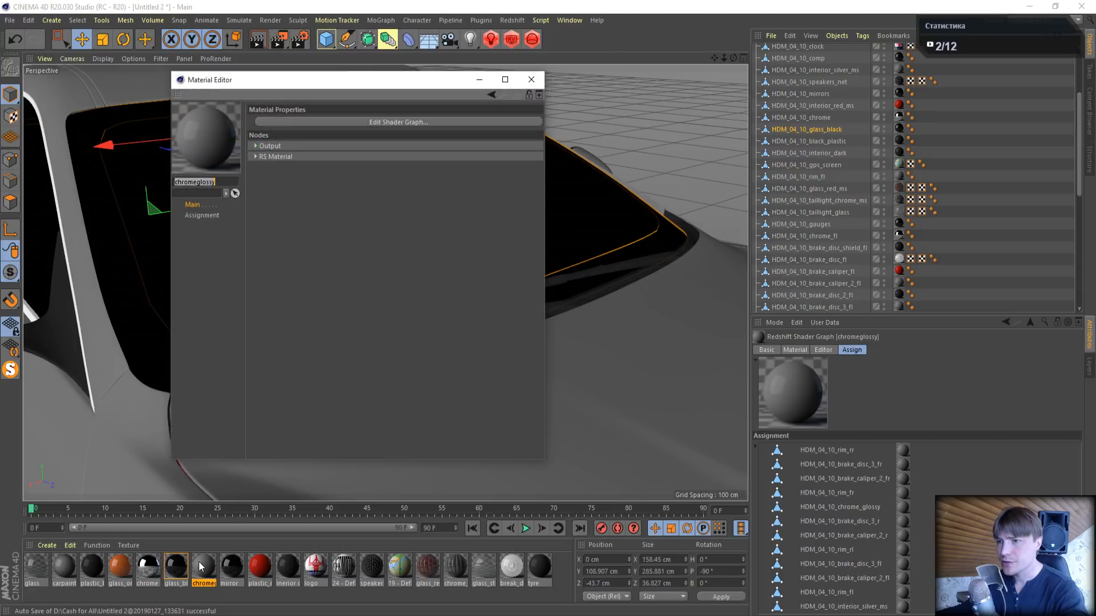
{"action": "left_click", "coordinate": [317, 124]}
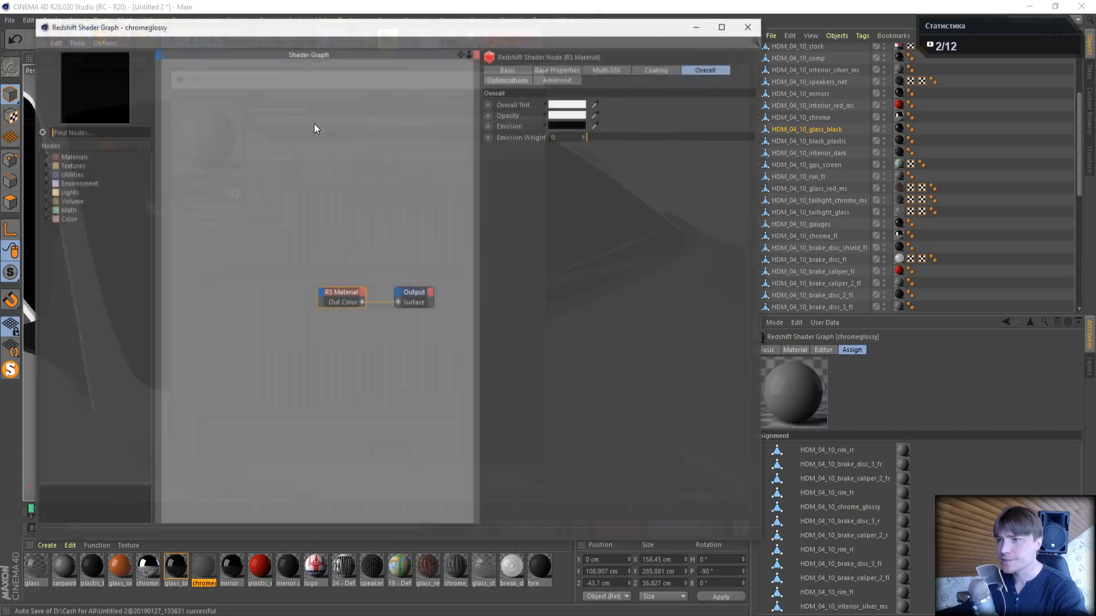
{"action": "left_click", "coordinate": [559, 66]}
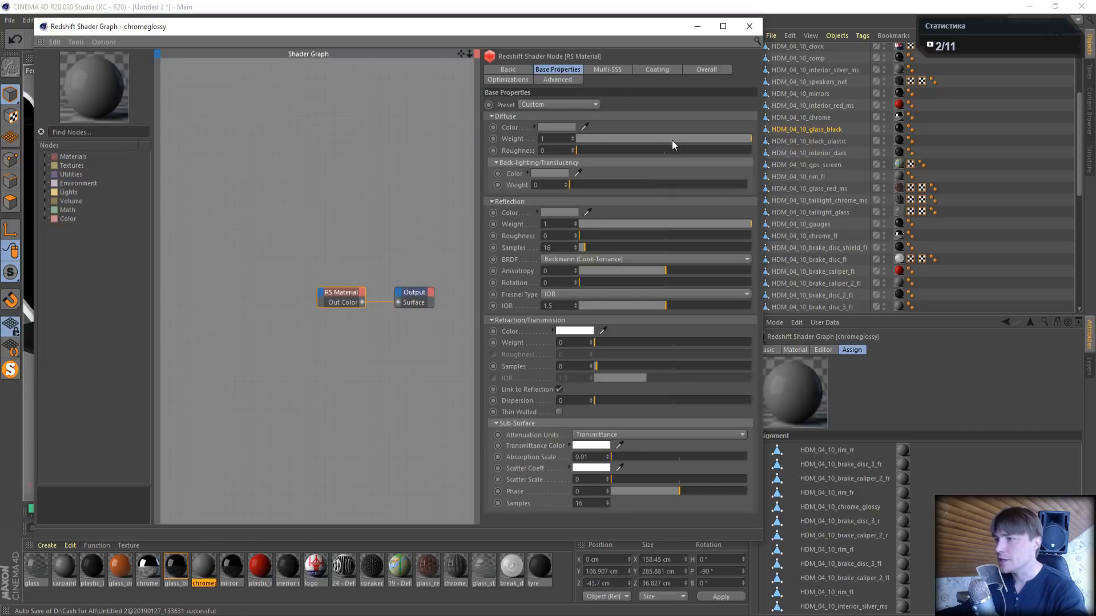
{"action": "left_click_drag", "start_coordinate": [673, 140], "coordinate": [489, 142]}
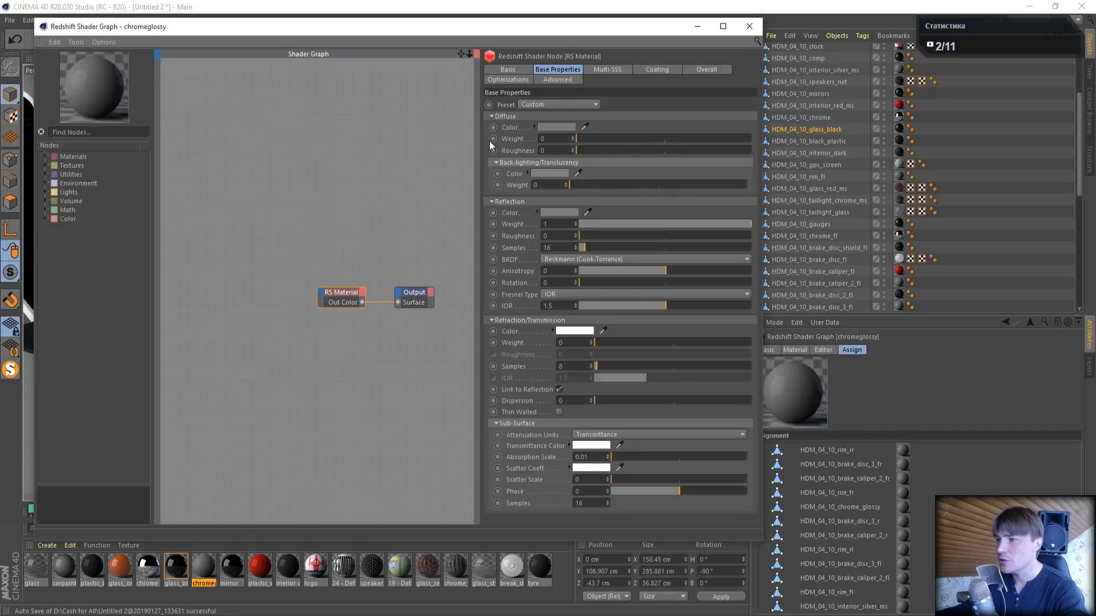
- Set the chromeglossy material's Fresnel type to Metalness and its reflectivity colour to pure white
{"action": "left_click", "coordinate": [586, 297]}
{"action": "left_click", "coordinate": [567, 319]}
{"action": "left_click", "coordinate": [564, 303]}
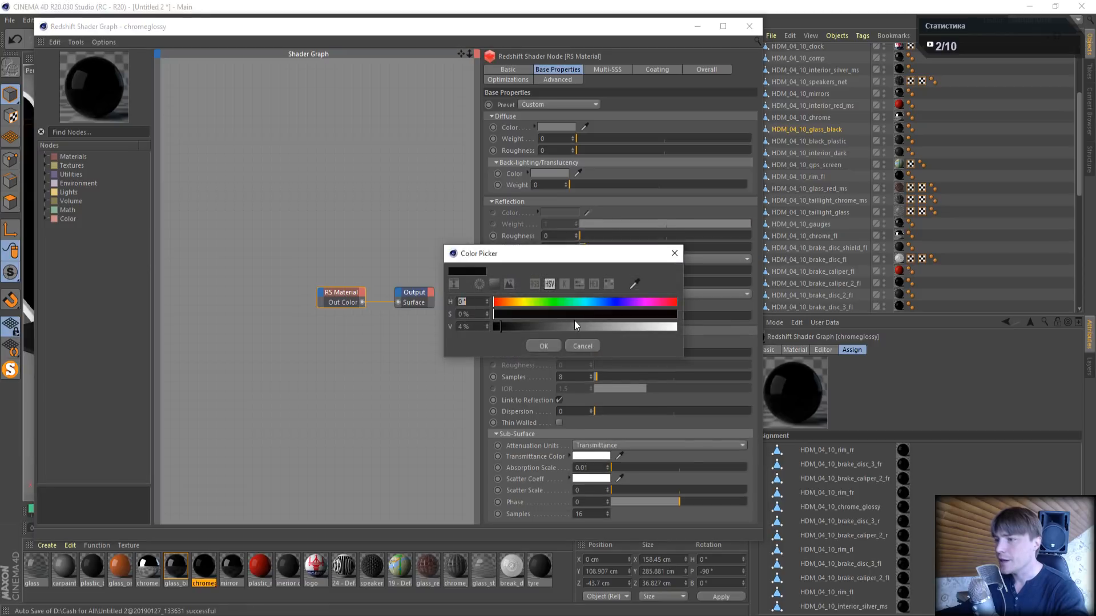
{"action": "left_click_drag", "start_coordinate": [574, 324], "coordinate": [721, 327]}
{"action": "left_click", "coordinate": [549, 344]}
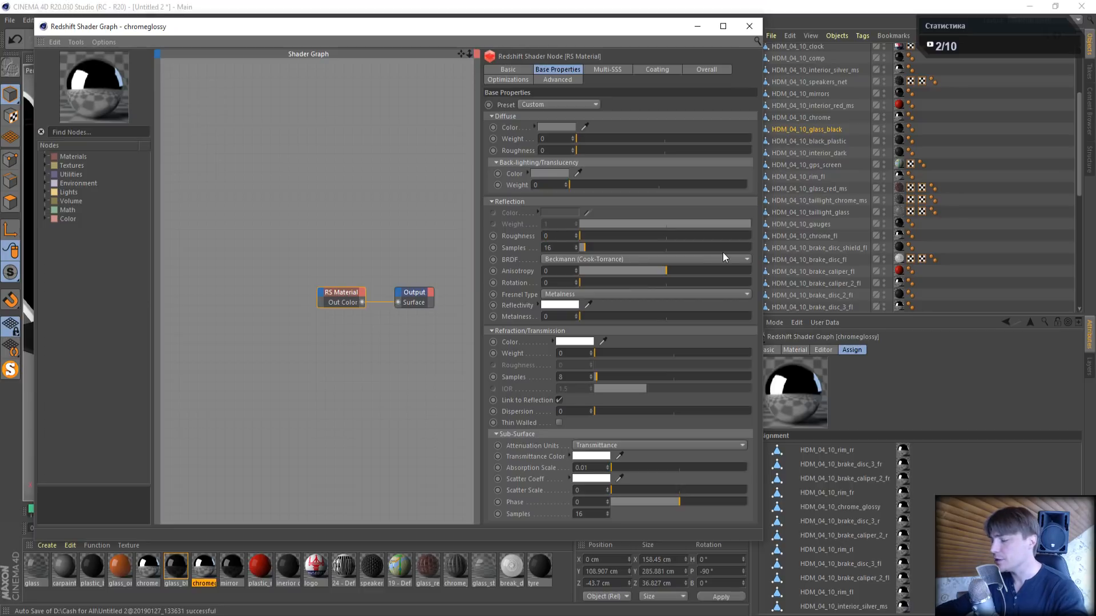
- Set the chromeglossy material's reflection roughness to 0.4 and close its shader graph
{"action": "key", "text": "ctrl+z"}
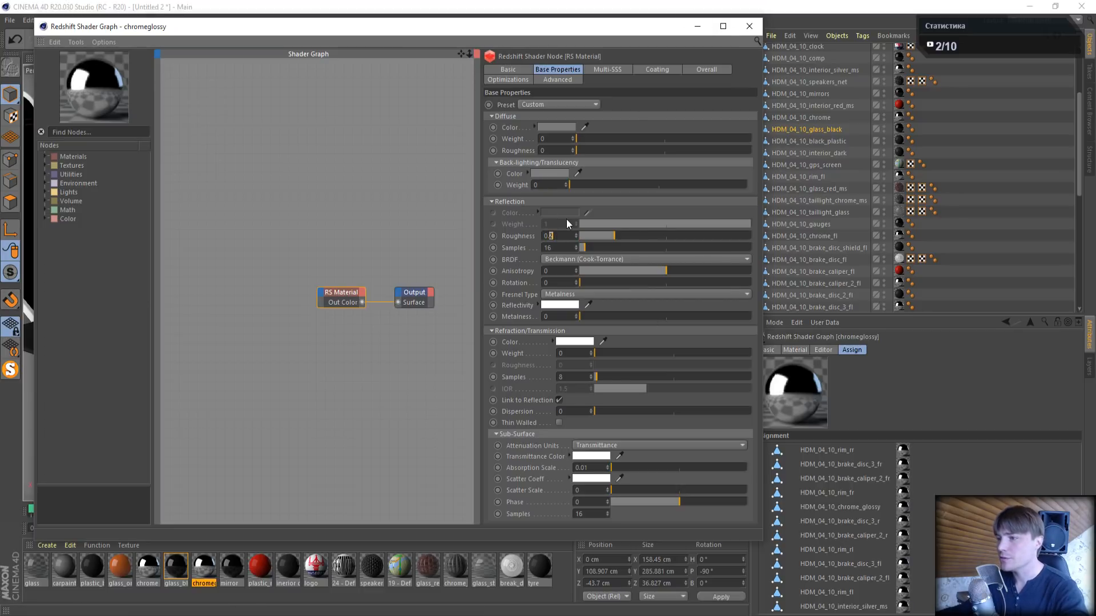
{"action": "type", "text": "4"}
{"action": "key", "text": "Return"}
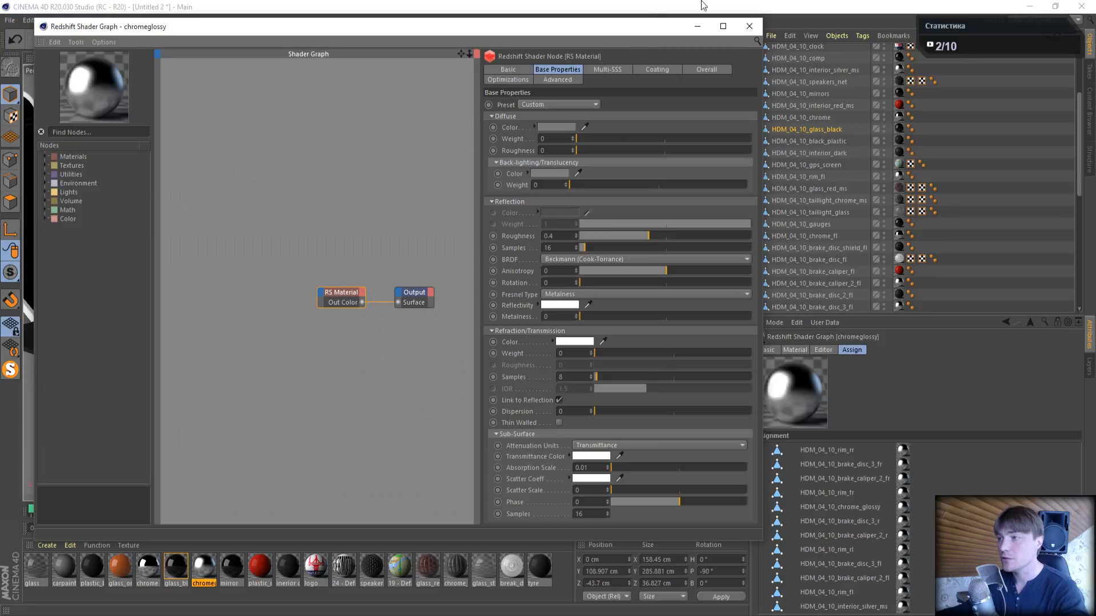
{"action": "left_click", "coordinate": [749, 27]}
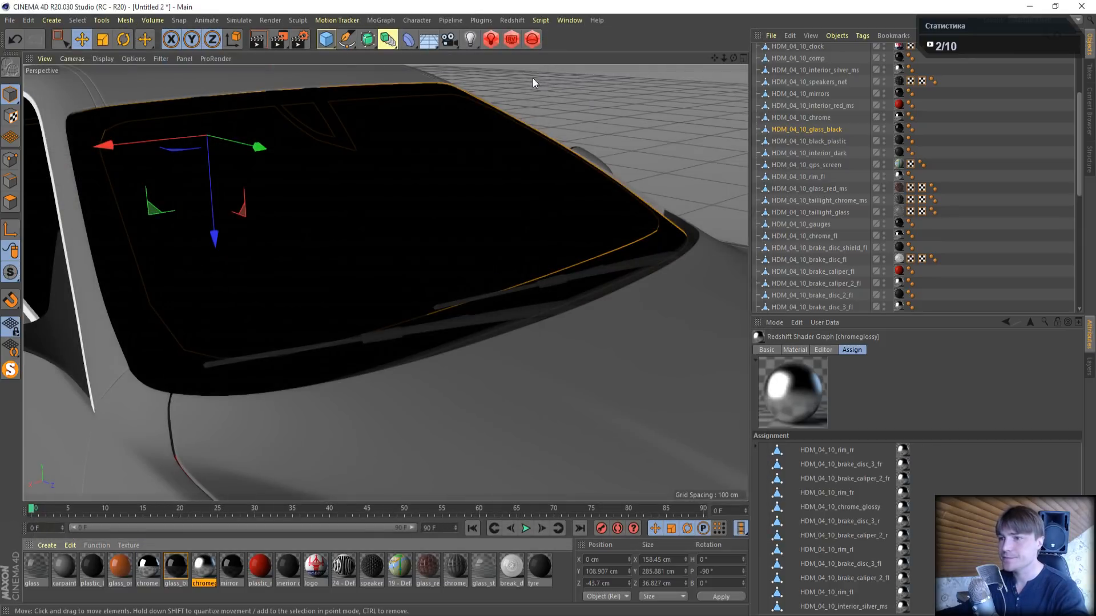
- Start the Redshift live render of the car and place the render window over the viewport's upper left
{"action": "scroll", "coordinate": [361, 241], "scroll_direction": "down", "scroll_amount": 6}
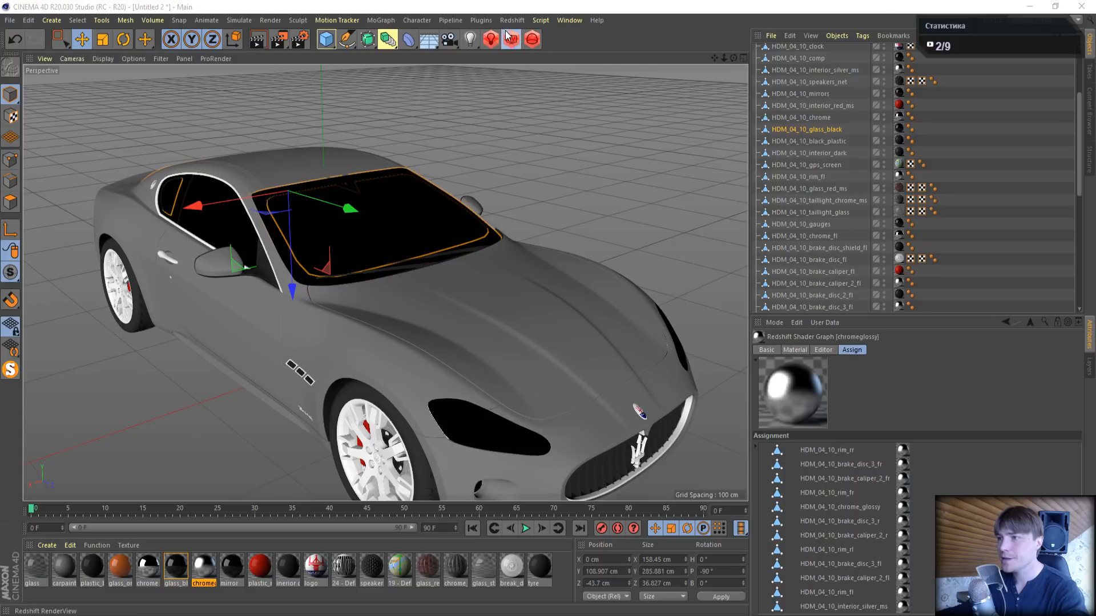
{"action": "left_click", "coordinate": [512, 39]}
{"action": "left_click", "coordinate": [530, 62]}
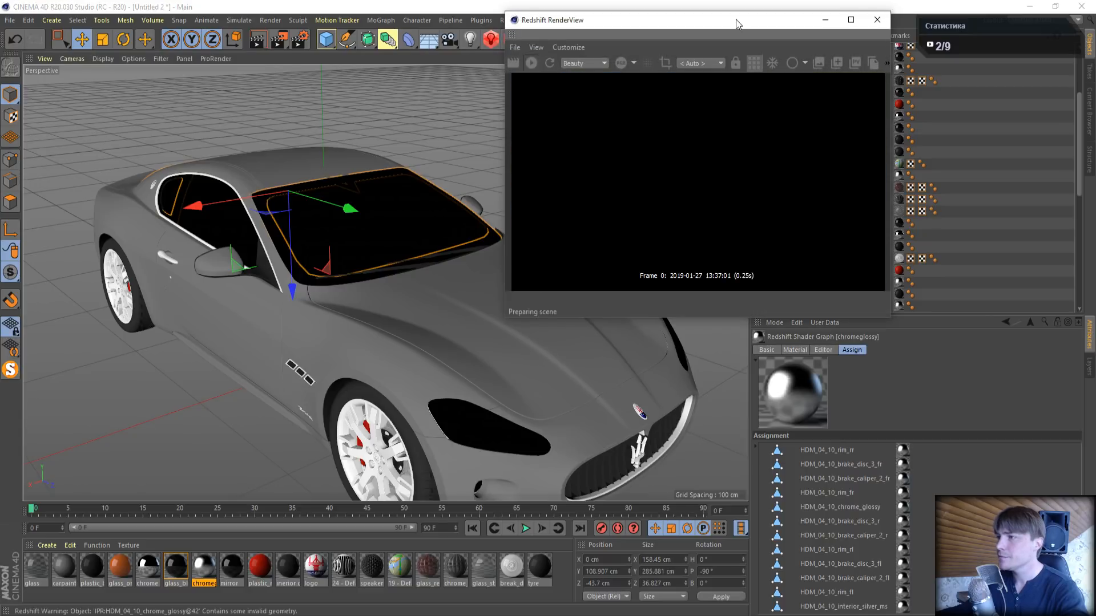
{"action": "left_click_drag", "start_coordinate": [735, 19], "coordinate": [251, 43]}
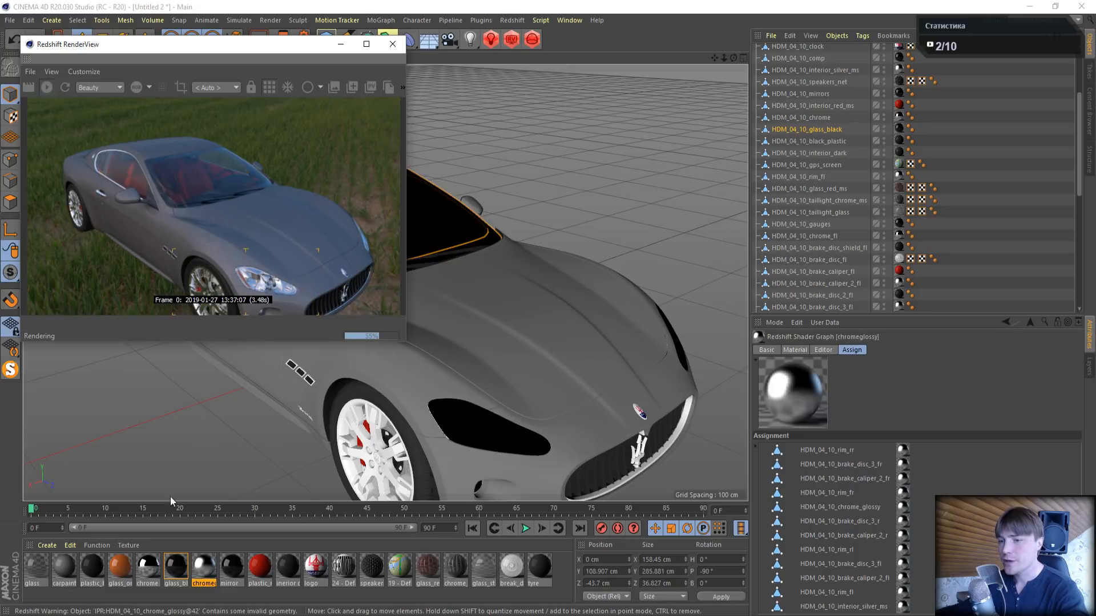
- Select the mirror material and examine the side mirror close up in the live render
{"action": "left_click", "coordinate": [232, 582]}
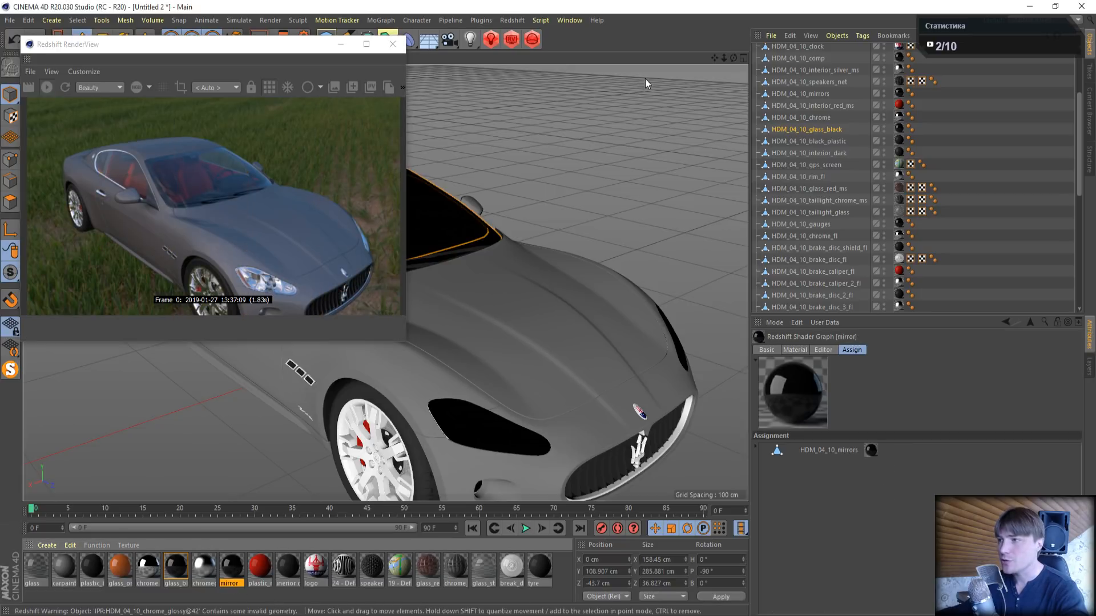
{"action": "left_click_drag", "start_coordinate": [715, 59], "coordinate": [725, 12]}
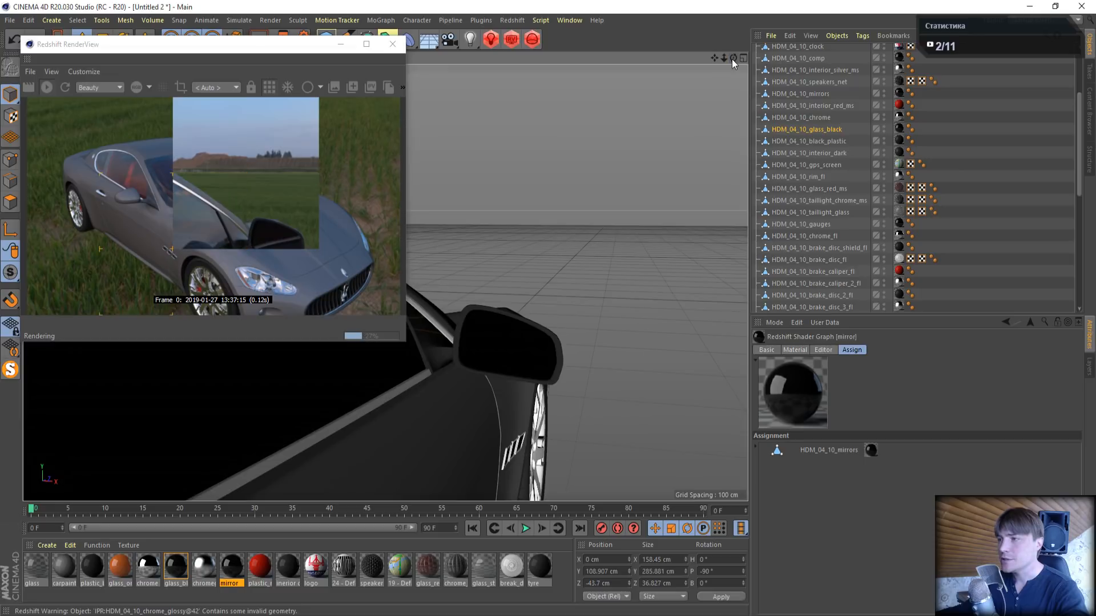
{"action": "left_click_drag", "start_coordinate": [737, 56], "coordinate": [790, 13]}
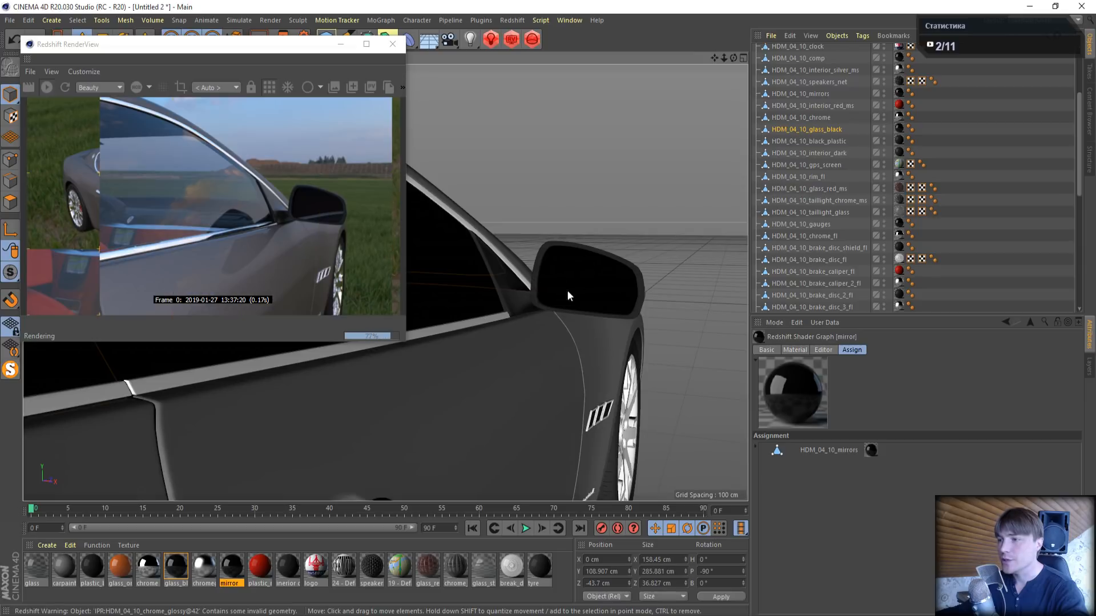
{"action": "left_click_drag", "start_coordinate": [733, 58], "coordinate": [813, 62]}
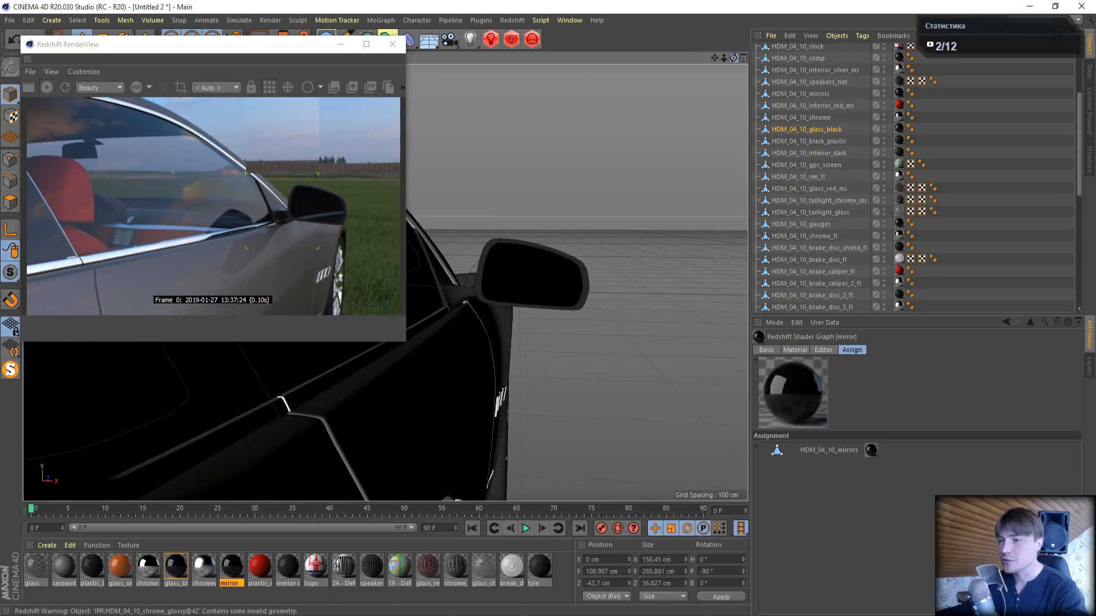
- Open the mirror material's shader graph and set its diffuse weight to 0 and reflection weight to 1
{"action": "double_click", "coordinate": [232, 566]}
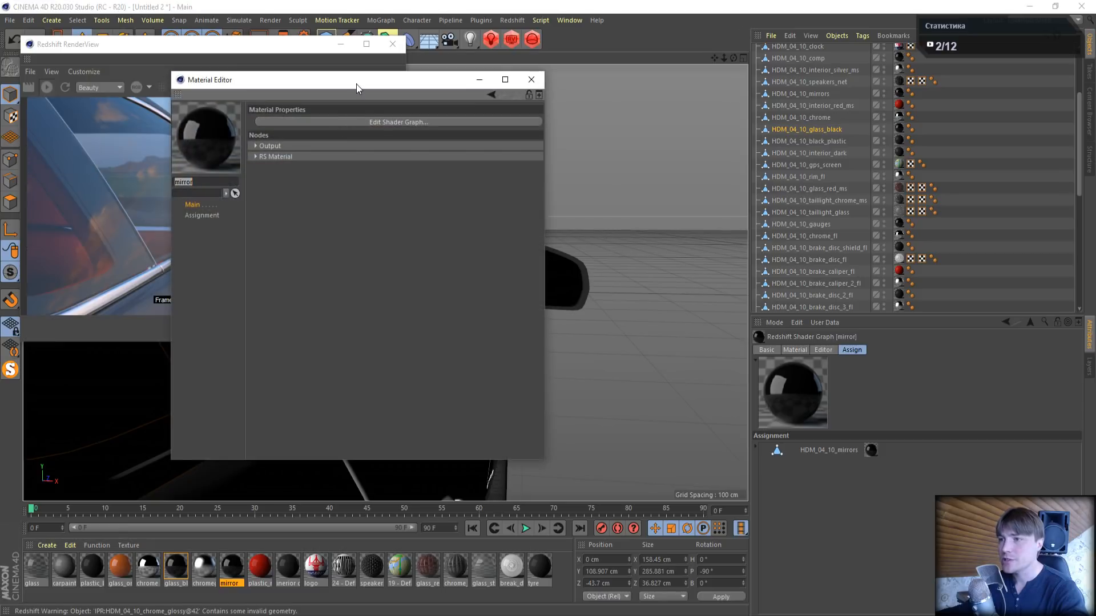
{"action": "left_click_drag", "start_coordinate": [356, 84], "coordinate": [800, 121]}
{"action": "left_click", "coordinate": [804, 163]}
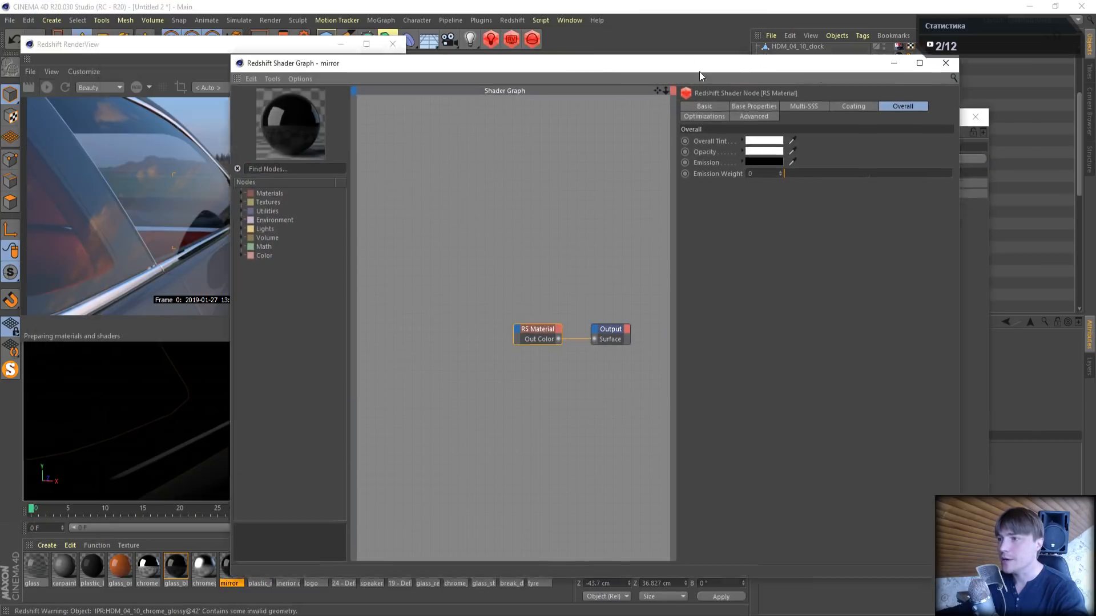
{"action": "left_click_drag", "start_coordinate": [700, 70], "coordinate": [834, 116]}
{"action": "left_click", "coordinate": [888, 151]}
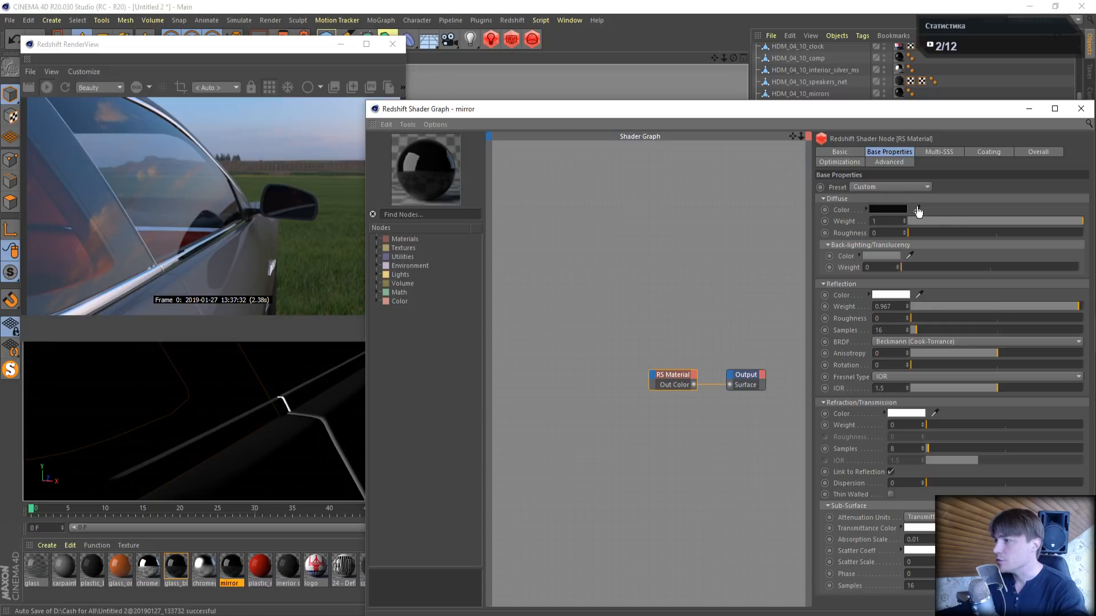
{"action": "left_click_drag", "start_coordinate": [1020, 221], "coordinate": [970, 222]}
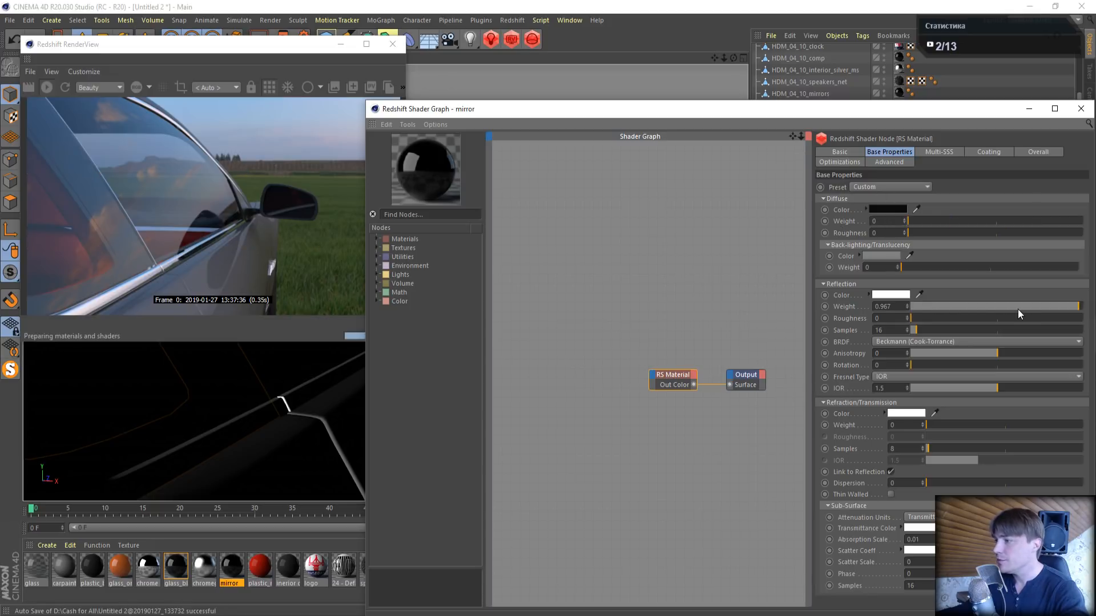
{"action": "left_click_drag", "start_coordinate": [1018, 308], "coordinate": [1084, 307]}
- Switch the mirror material's Fresnel type to Metalness with a pure white reflectivity colour
{"action": "left_click", "coordinate": [901, 376]}
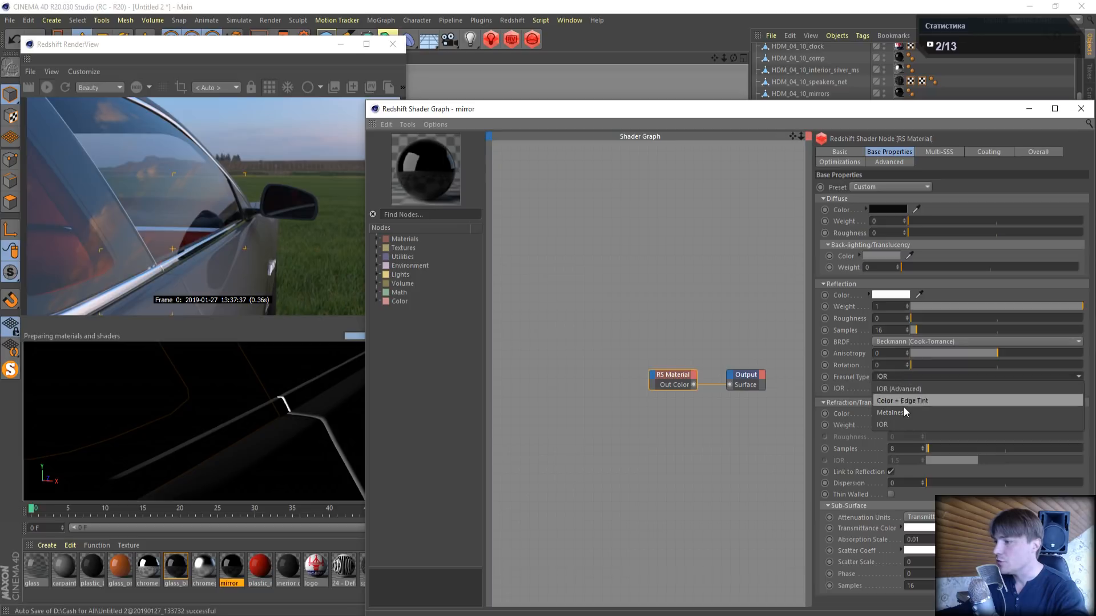
{"action": "left_click", "coordinate": [902, 414]}
{"action": "left_click", "coordinate": [895, 390]}
{"action": "left_click_drag", "start_coordinate": [904, 412], "coordinate": [1066, 411]}
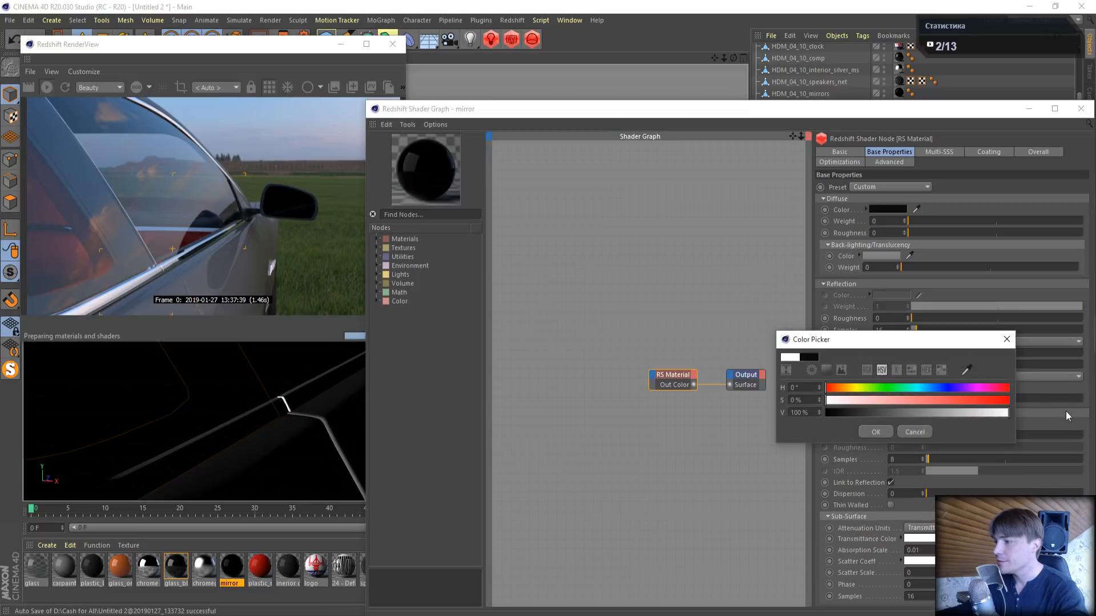
{"action": "left_click", "coordinate": [876, 432]}
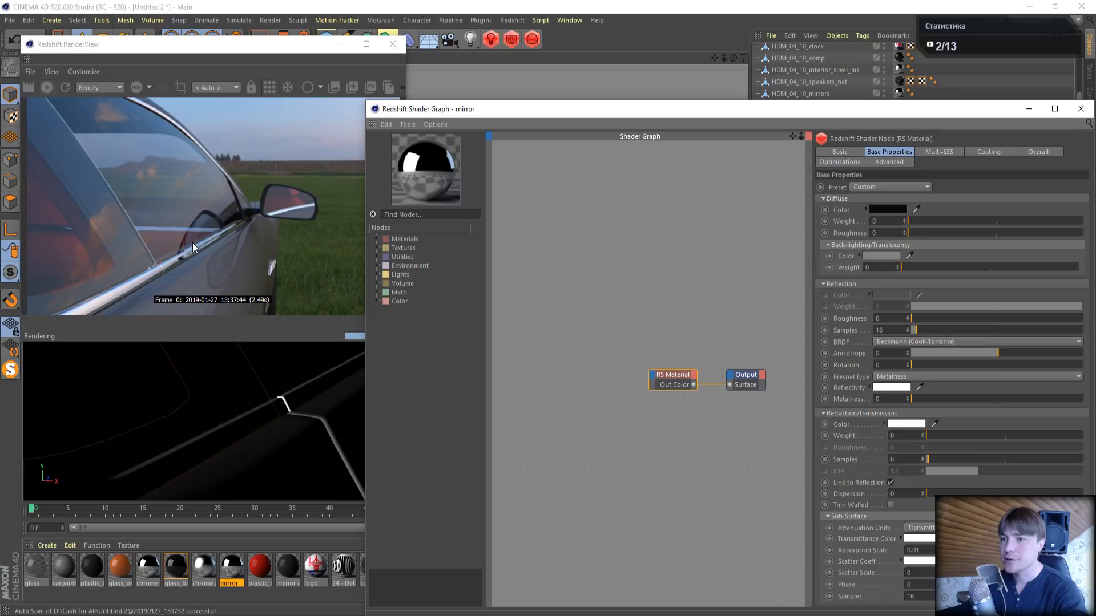
- Check the side mirror's reflections in the live render from several angles, and close the shader graph and material editor
{"action": "left_click", "coordinate": [733, 57]}
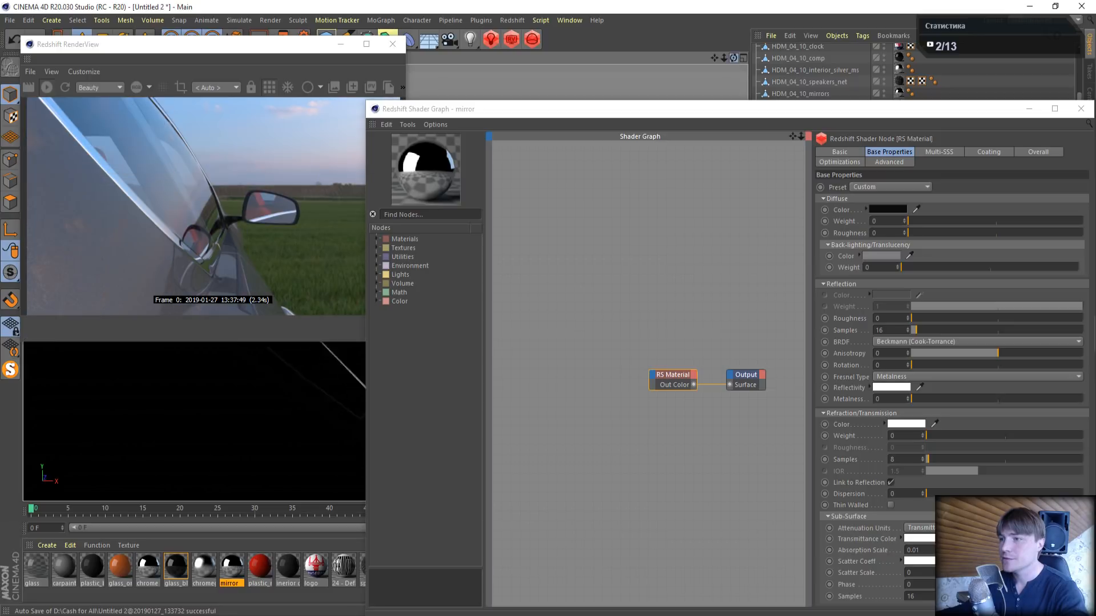
{"action": "left_click_drag", "start_coordinate": [734, 56], "coordinate": [730, 57]}
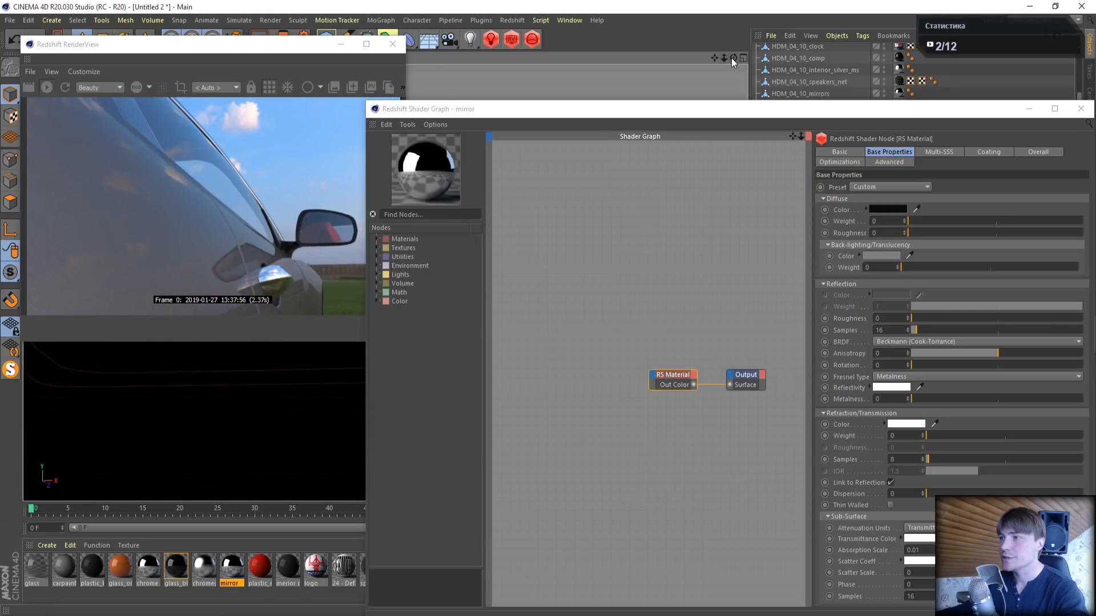
{"action": "left_click_drag", "start_coordinate": [724, 57], "coordinate": [723, 57]}
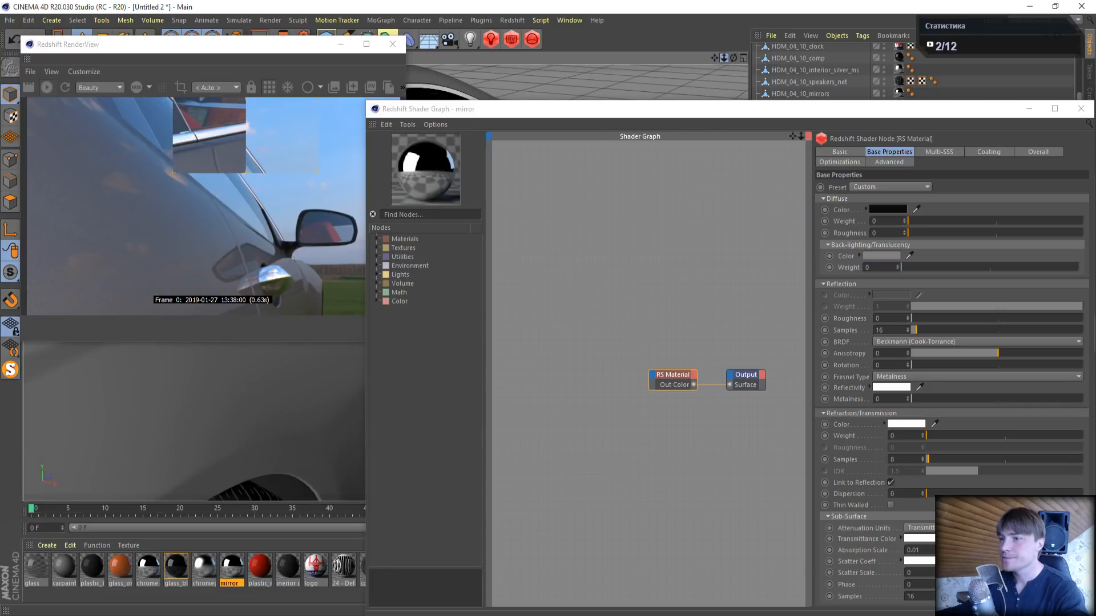
{"action": "left_click_drag", "start_coordinate": [754, 113], "coordinate": [507, 98]}
{"action": "left_click", "coordinate": [835, 98]}
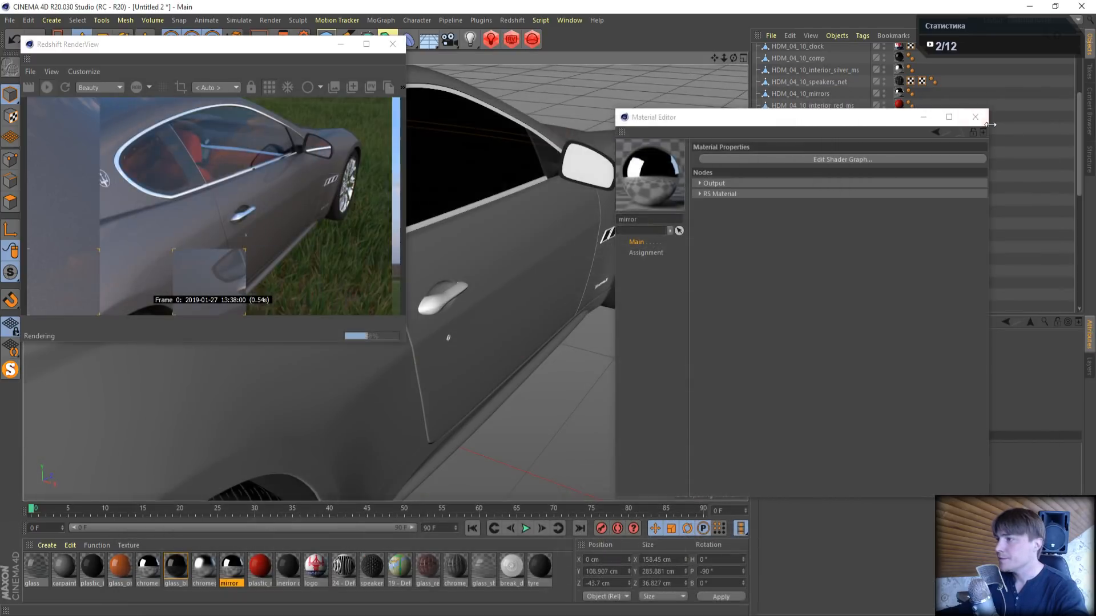
{"action": "left_click", "coordinate": [975, 116]}
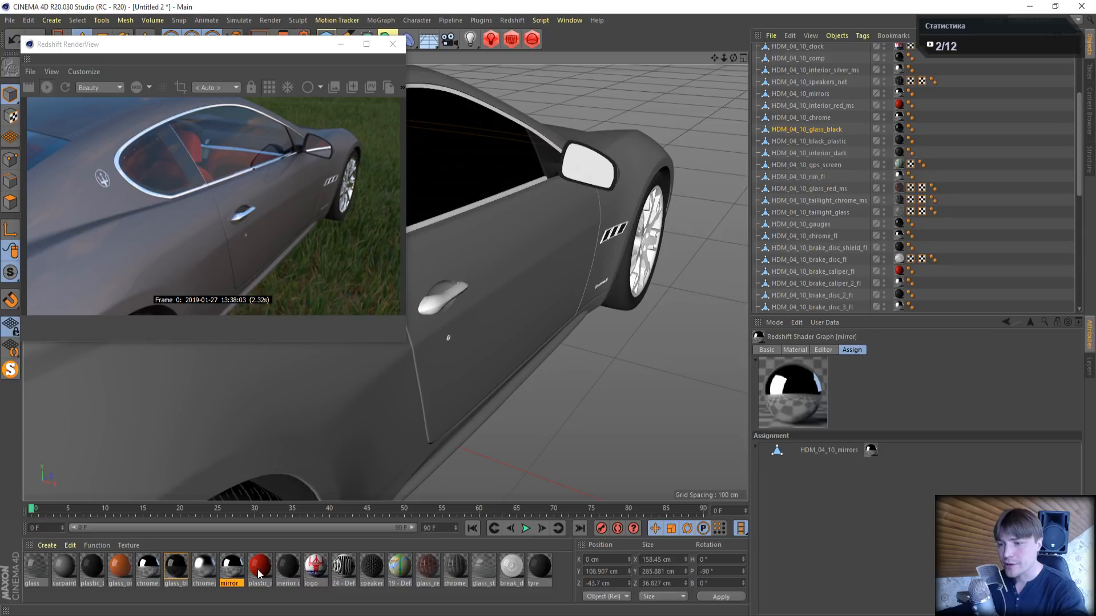
- Set the RS Dome Light's exposure to 3 to brighten the car interior in the live render
{"action": "left_click_drag", "start_coordinate": [734, 58], "coordinate": [857, 67]}
{"action": "mouse_move", "coordinate": [723, 58]}
{"action": "left_mouse_down"}
{"action": "mouse_move", "coordinate": [901, 59]}
{"action": "mouse_move", "coordinate": [728, 77]}
{"action": "mouse_move", "coordinate": [725, 88]}
{"action": "mouse_move", "coordinate": [722, 60]}
{"action": "left_mouse_up"}
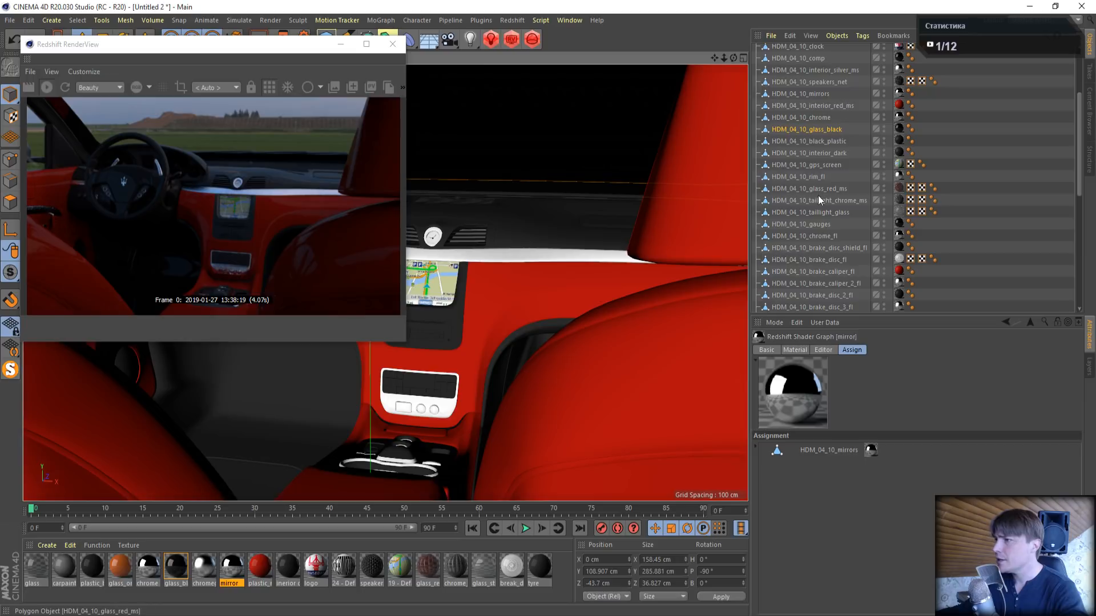
{"action": "scroll", "coordinate": [817, 195], "scroll_direction": "up", "scroll_amount": 4}
{"action": "left_click", "coordinate": [794, 50]}
{"action": "left_click_drag", "start_coordinate": [811, 522], "coordinate": [762, 501]}
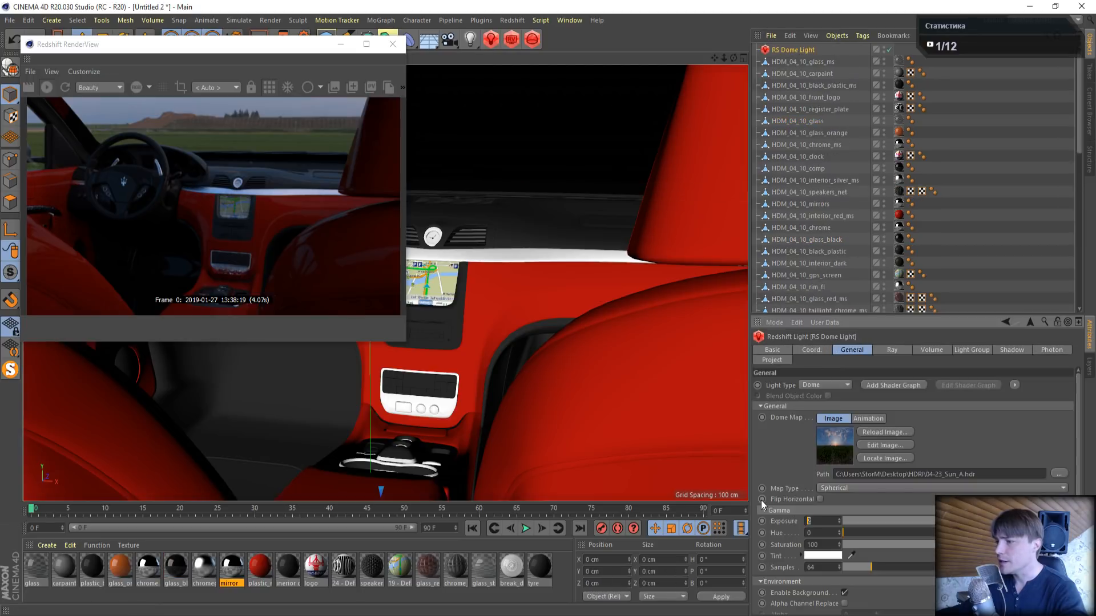
{"action": "type", "text": "3"}
{"action": "key", "text": "Return"}
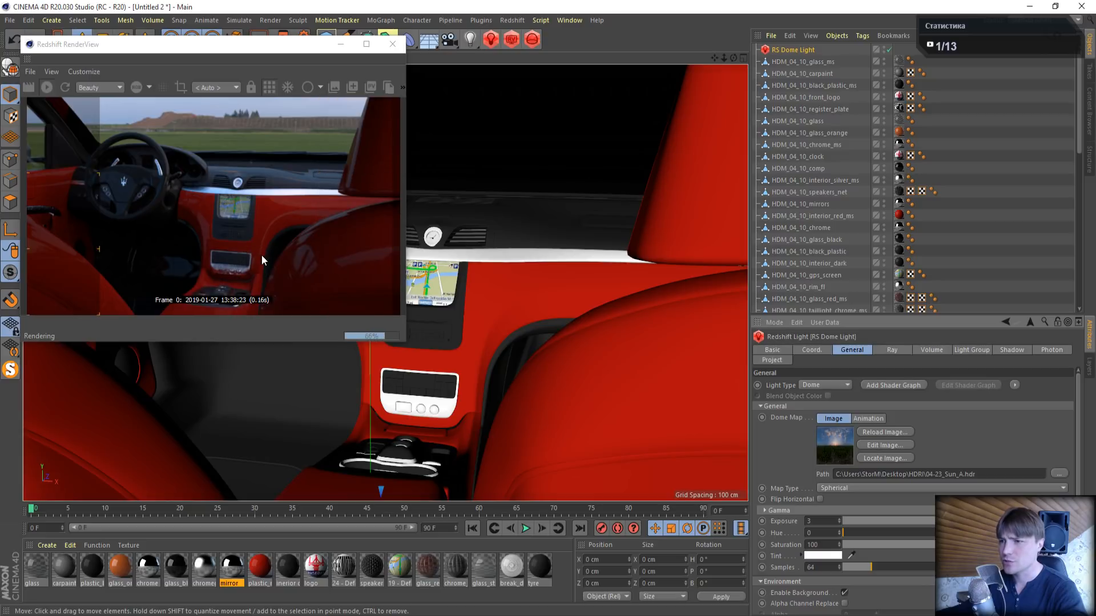
- Open the plastic_red material's shader graph and show the RS Material's base properties
{"action": "left_click", "coordinate": [259, 568]}
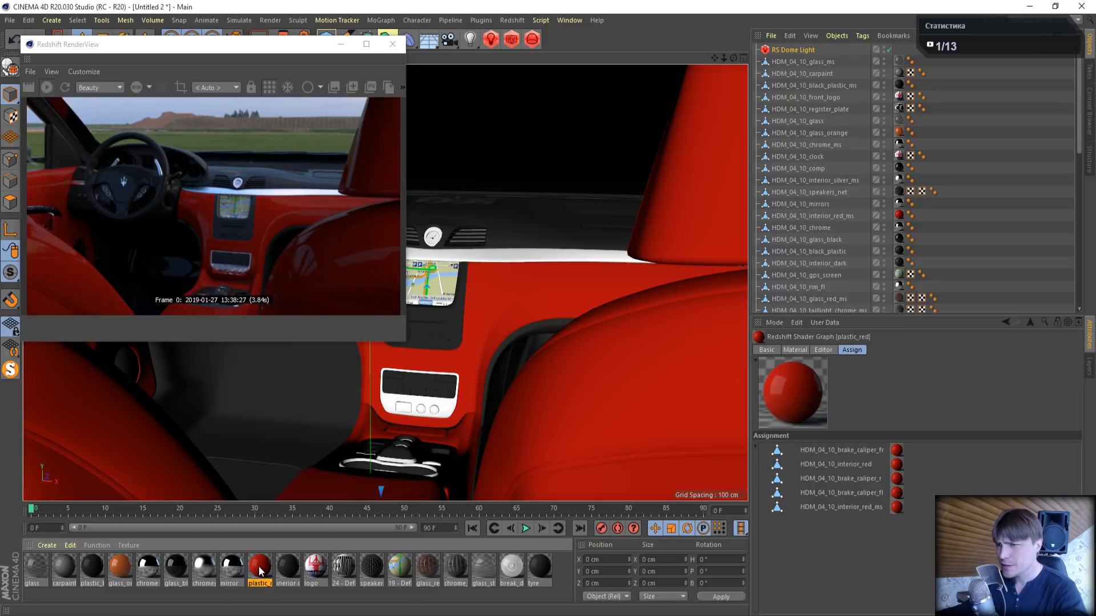
{"action": "left_click", "coordinate": [899, 215]}
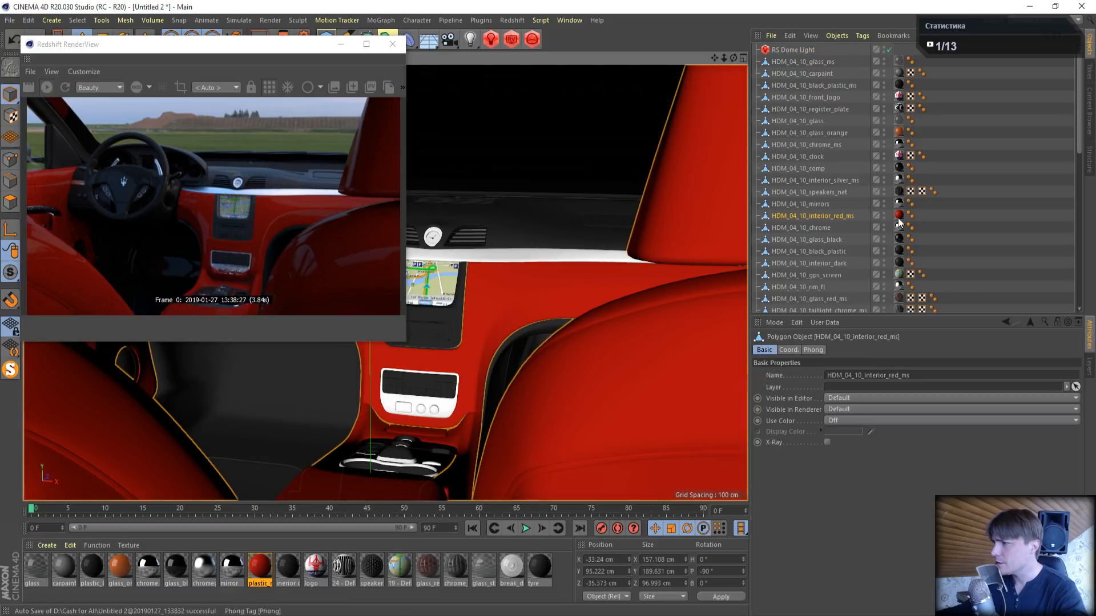
{"action": "double_click", "coordinate": [260, 566]}
{"action": "left_click_drag", "start_coordinate": [362, 80], "coordinate": [776, 92]}
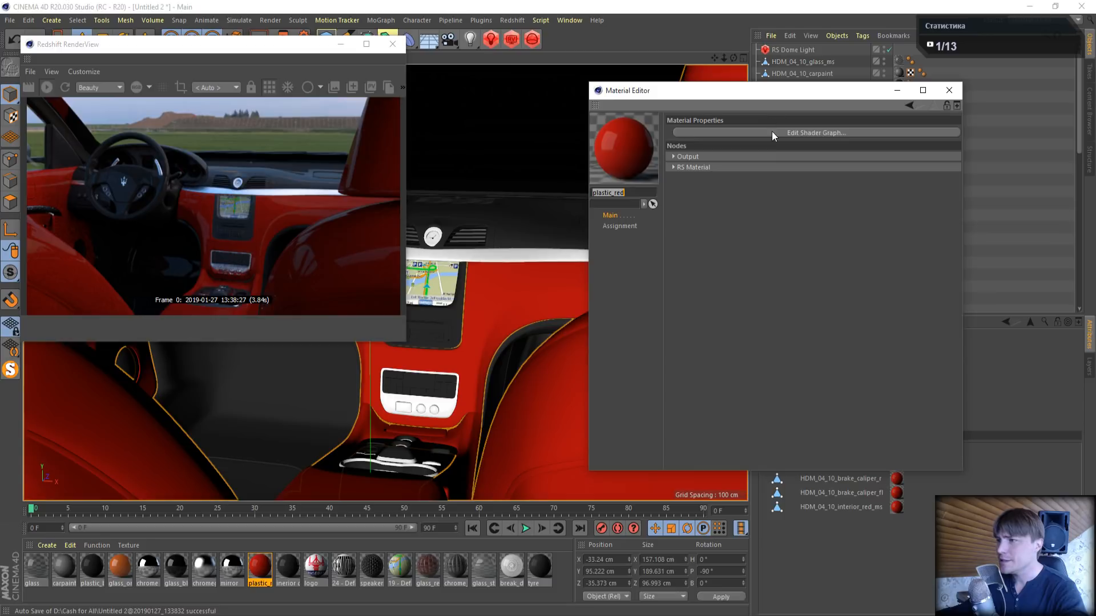
{"action": "left_click", "coordinate": [771, 133]}
{"action": "left_click_drag", "start_coordinate": [424, 40], "coordinate": [733, 90]}
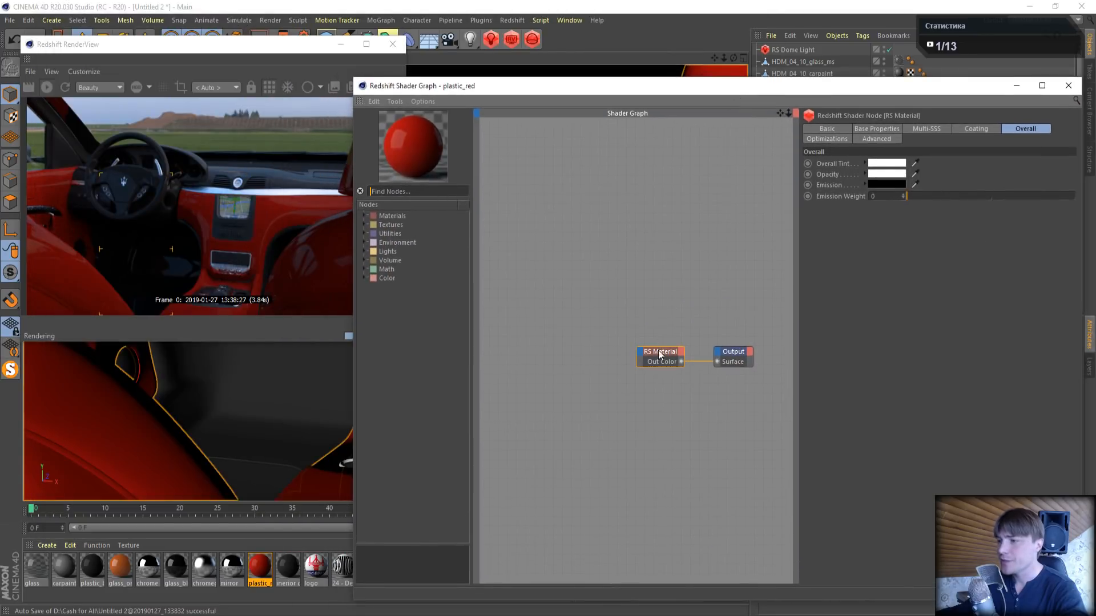
{"action": "left_click", "coordinate": [885, 129]}
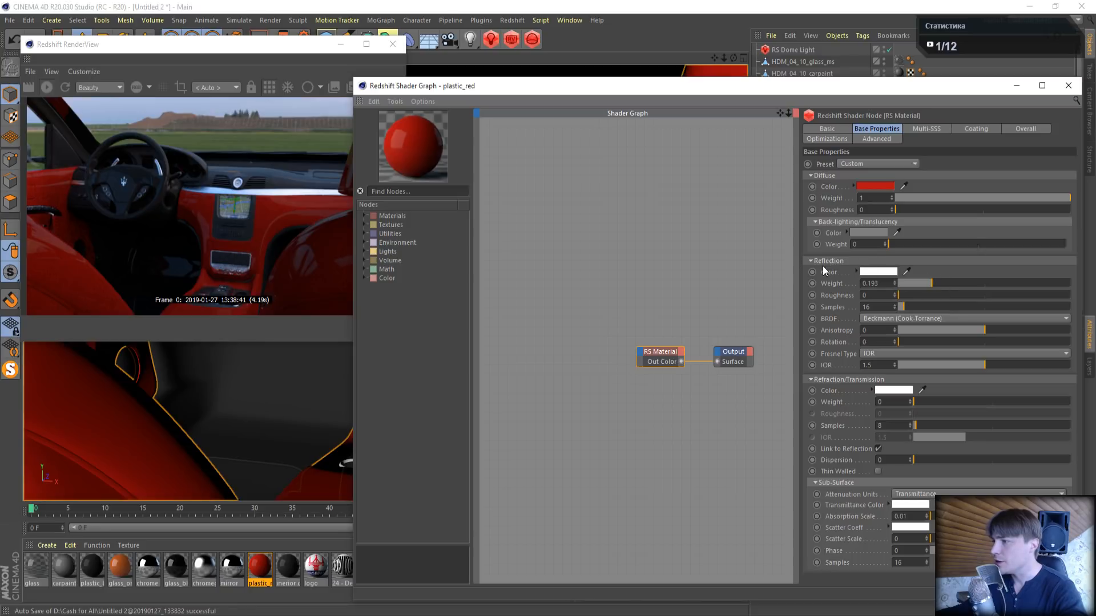
- Set the plastic_red material's reflection weight to 1 and its reflection roughness to 0.5
{"action": "left_click_drag", "start_coordinate": [932, 284], "coordinate": [1073, 283]}
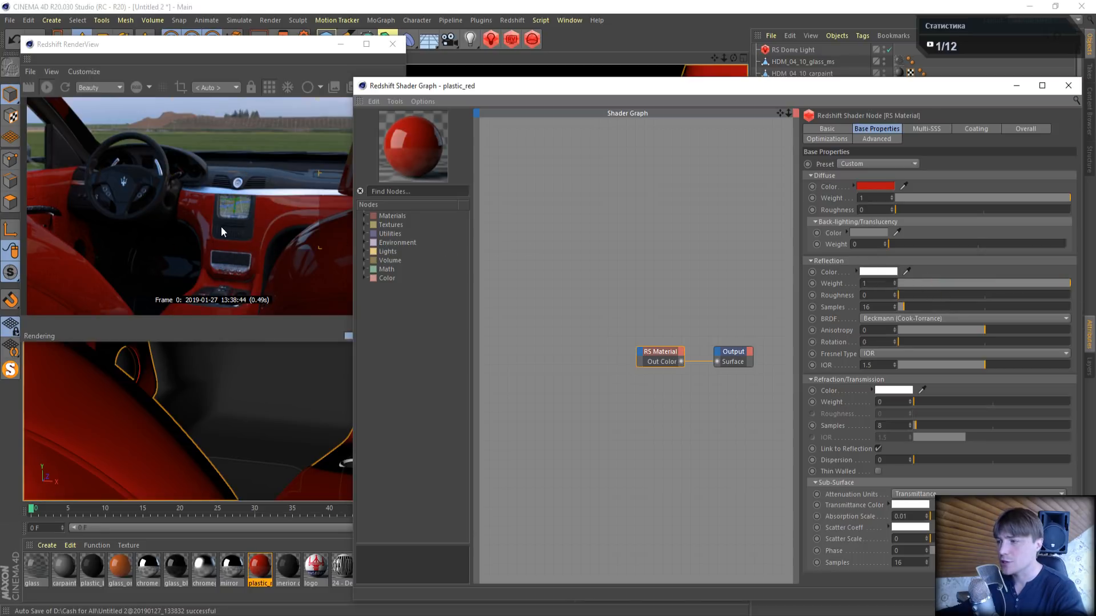
{"action": "double_click", "coordinate": [871, 296]}
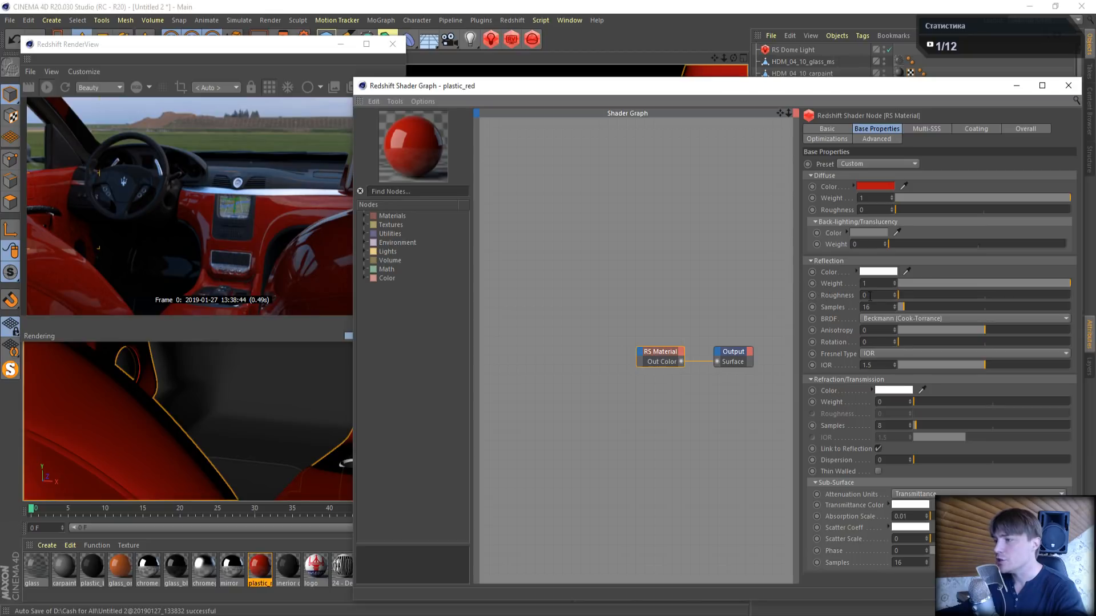
{"action": "type", "text": "0.5"}
{"action": "key", "text": "Return"}
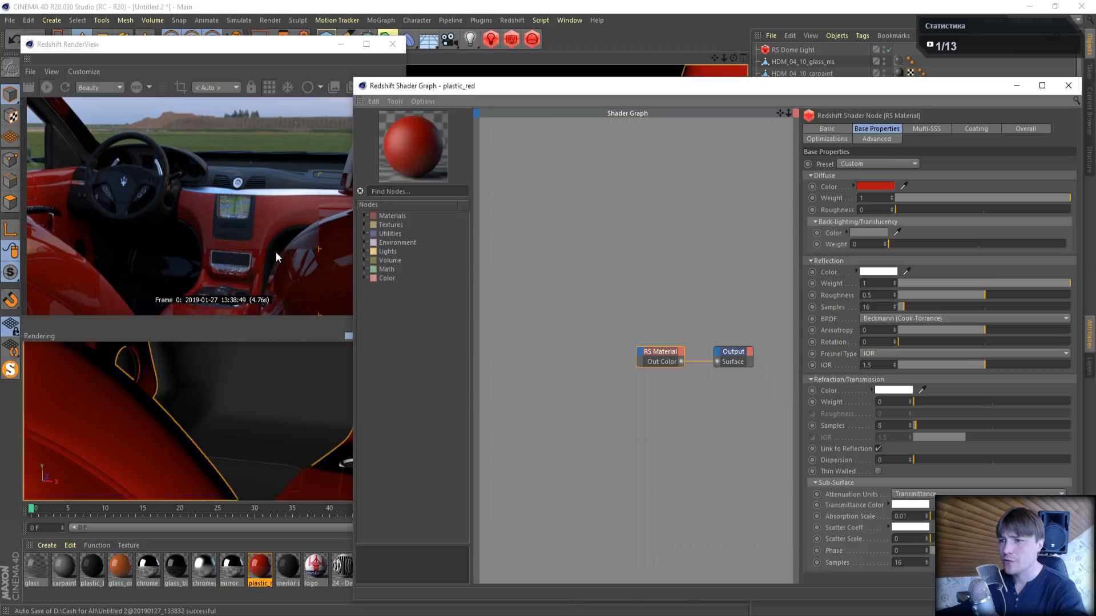
- Add an RS Noise texture node to the plastic_red material's shader graph
{"action": "left_click_drag", "start_coordinate": [433, 89], "coordinate": [497, 71]}
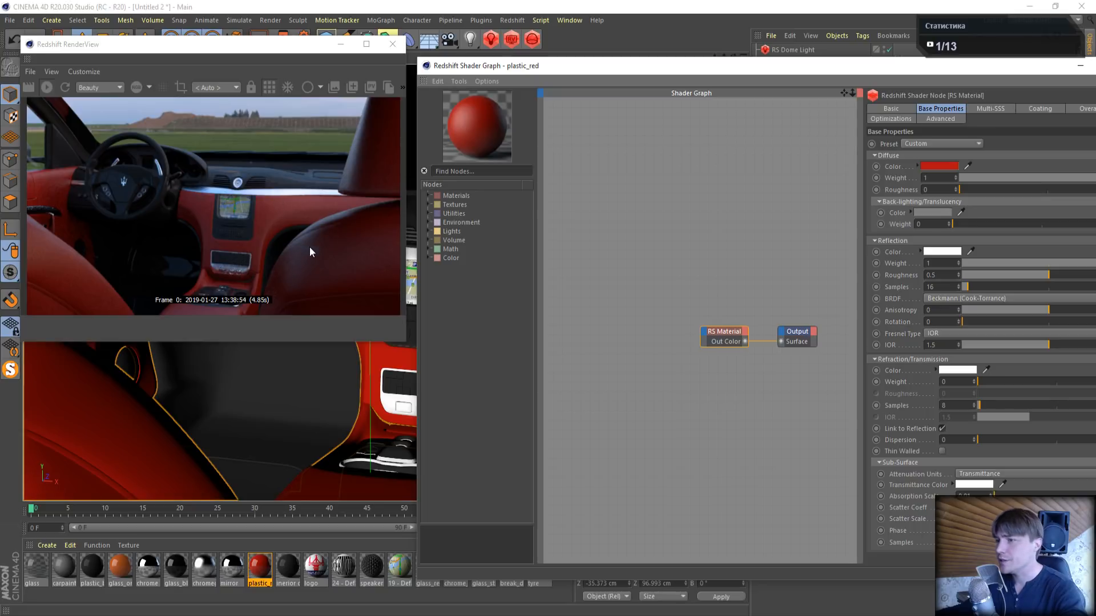
{"action": "left_click", "coordinate": [426, 204]}
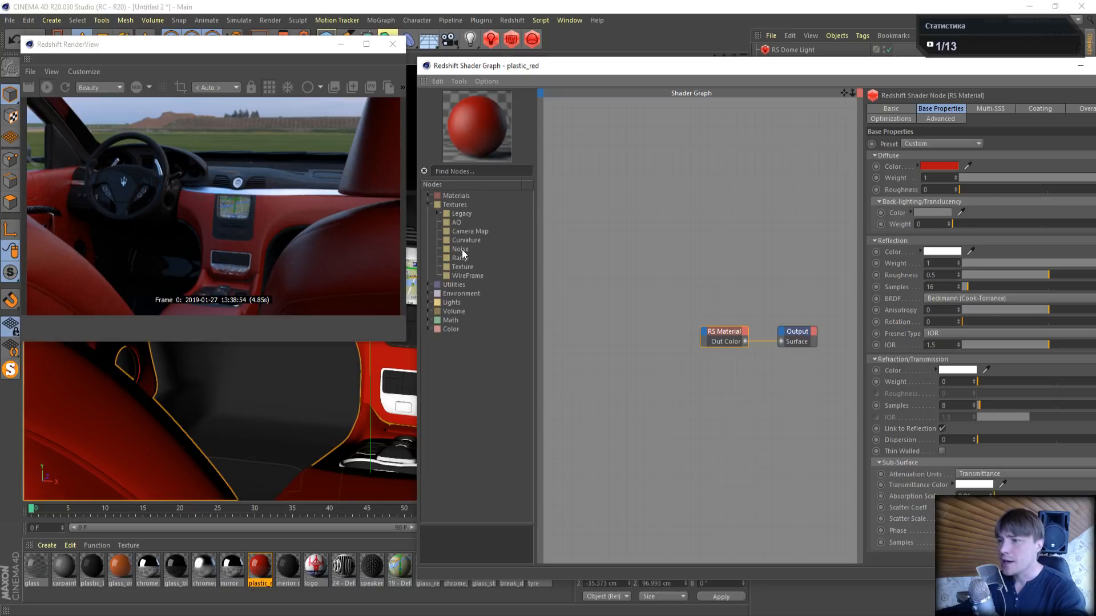
{"action": "left_click_drag", "start_coordinate": [548, 272], "coordinate": [598, 270]}
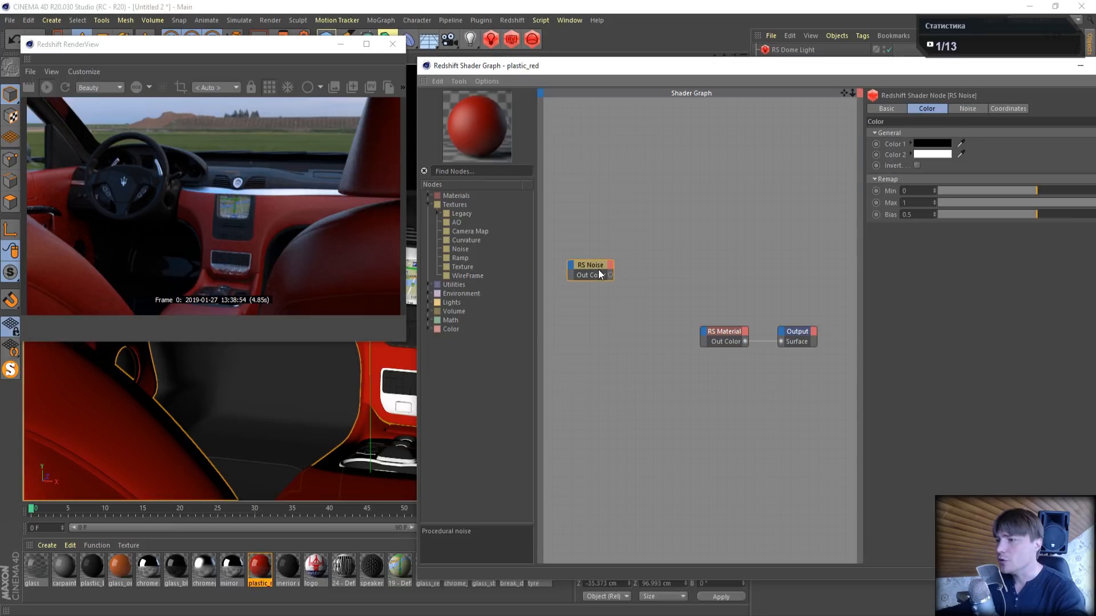
- Add an RS Bump Map node and connect its output to the RS Material's overall Bump Input
{"action": "left_click", "coordinate": [427, 285]}
{"action": "left_click", "coordinate": [438, 311]}
{"action": "left_click_drag", "start_coordinate": [477, 329], "coordinate": [624, 334]}
{"action": "left_click_drag", "start_coordinate": [704, 338], "coordinate": [706, 338]}
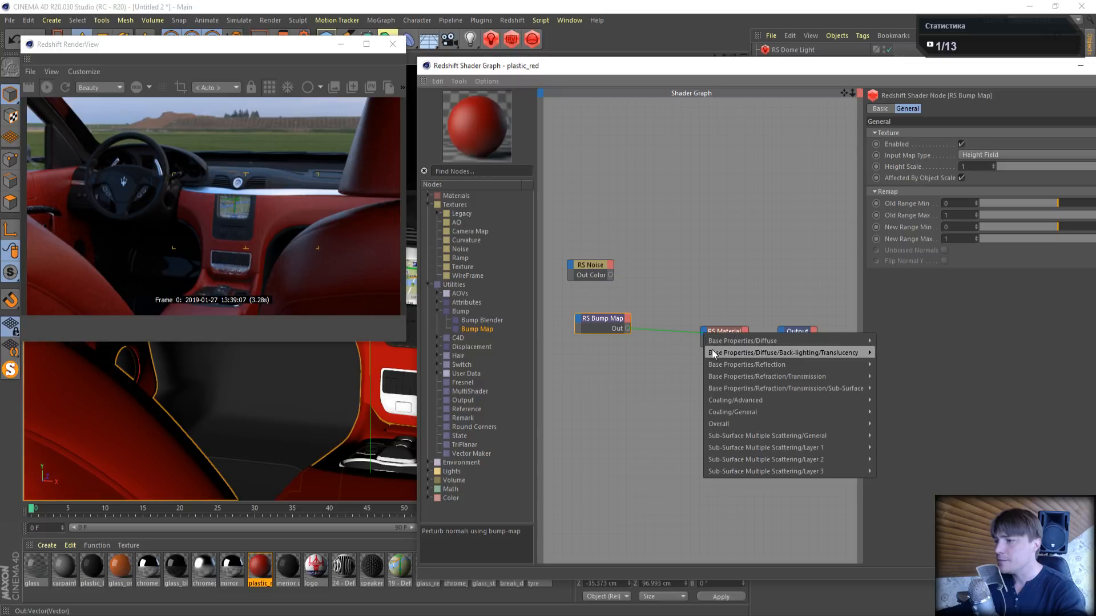
{"action": "mouse_move", "coordinate": [731, 426]}
{"action": "left_click", "coordinate": [915, 455]}
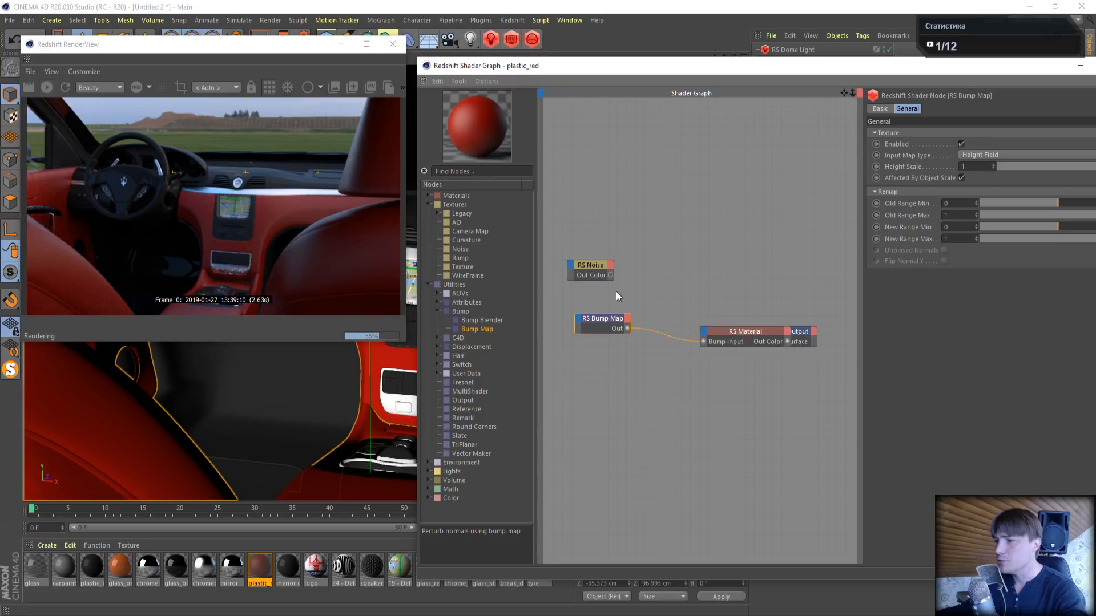
- Connect the RS Noise color output to the RS Bump Map's texture input and tidy the RS Material node's placement
{"action": "left_click_drag", "start_coordinate": [610, 275], "coordinate": [581, 325]}
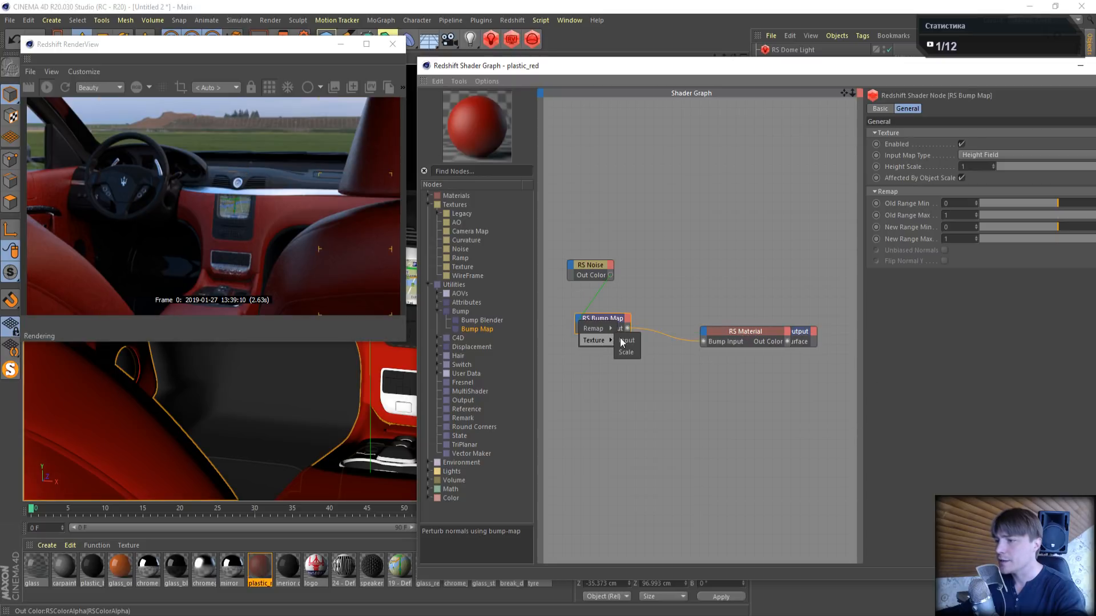
{"action": "left_click", "coordinate": [627, 341]}
{"action": "left_click_drag", "start_coordinate": [721, 334], "coordinate": [683, 317]}
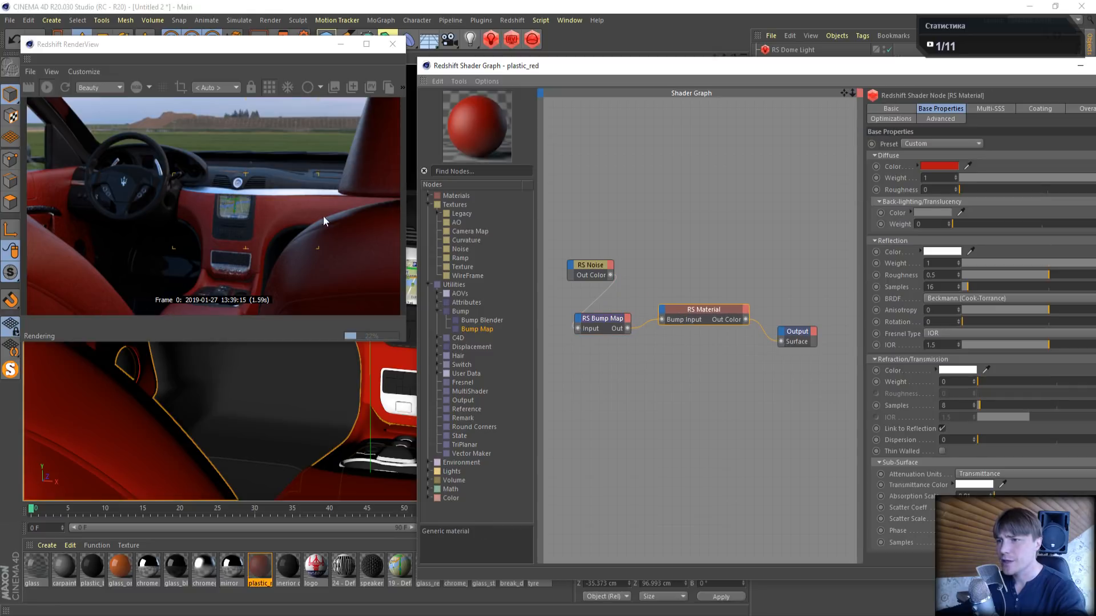
- Preview the RS Noise by wiring it directly into the Output's Surface, and set its overall scale to 5
{"action": "left_click", "coordinate": [583, 266]}
{"action": "left_click_drag", "start_coordinate": [610, 275], "coordinate": [782, 342]}
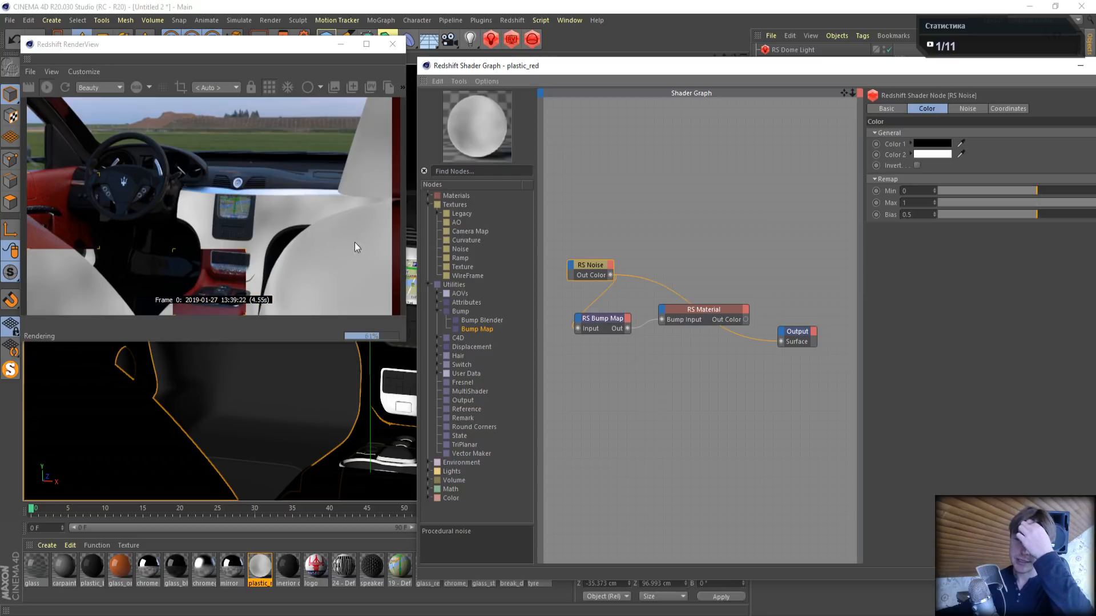
{"action": "left_click", "coordinate": [994, 108]}
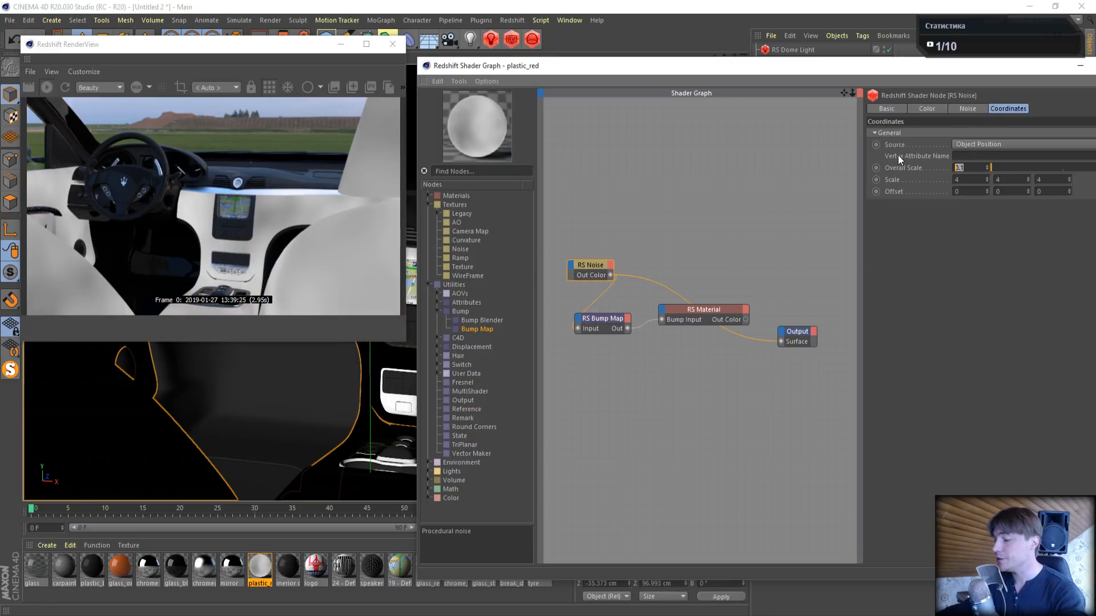
{"action": "type", "text": "5"}
{"action": "key", "text": "Return"}
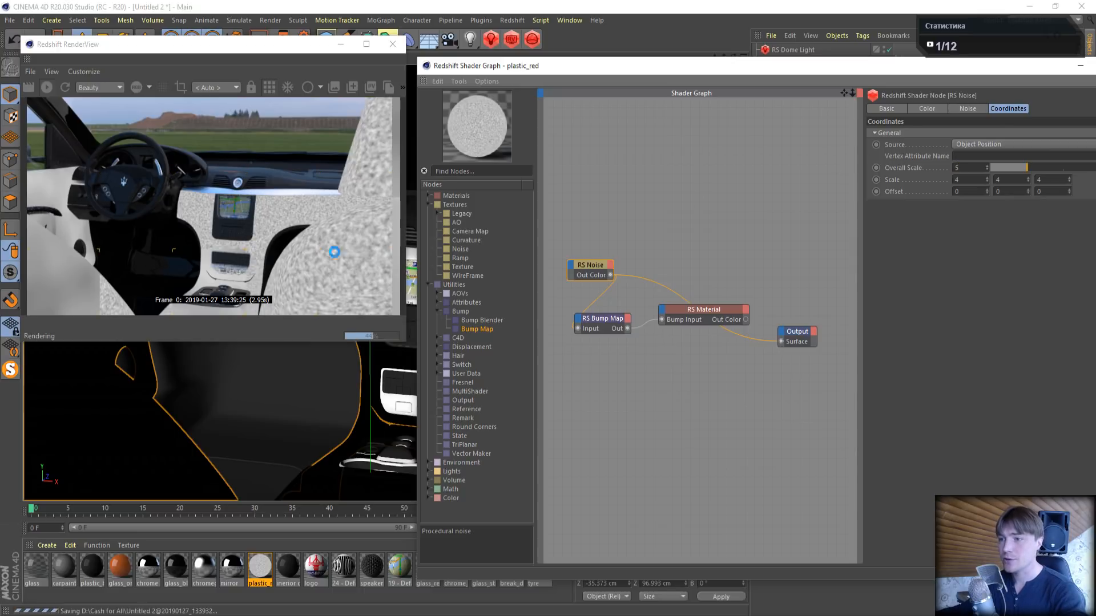
- Try a noise overall scale of 20, settle on 10, and reconnect the RS Material to the Output's Surface
{"action": "left_click_drag", "start_coordinate": [962, 168], "coordinate": [922, 150]}
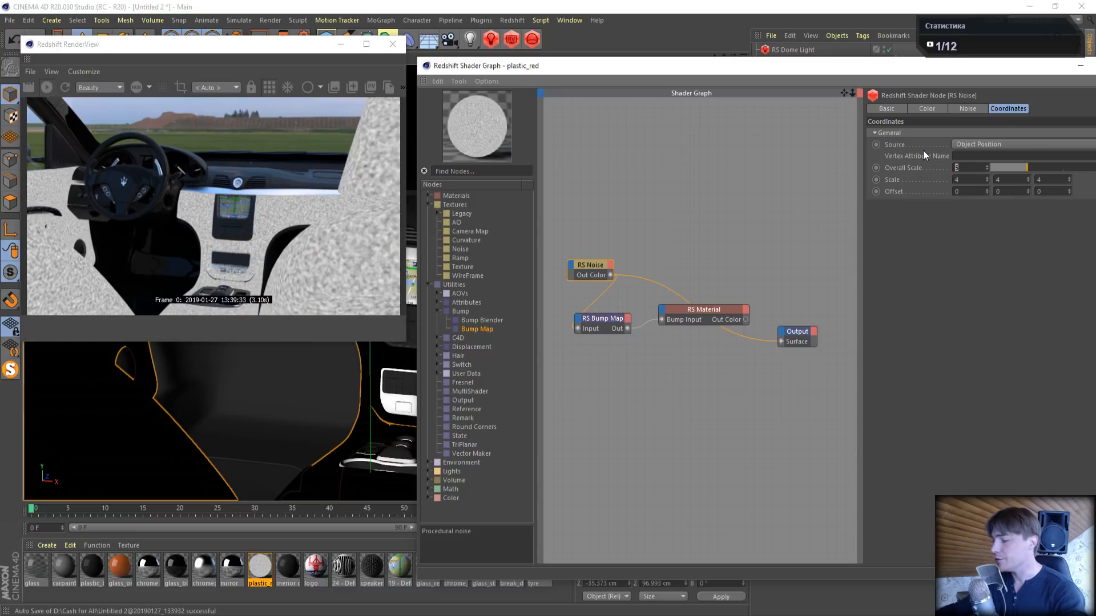
{"action": "type", "text": "20"}
{"action": "key", "text": "Return"}
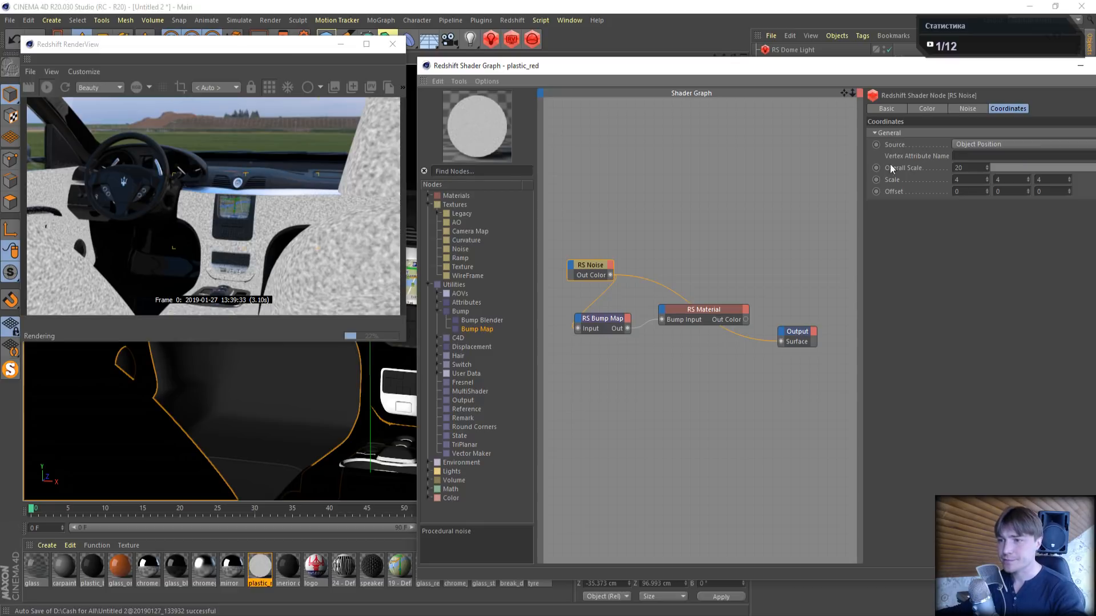
{"action": "left_click_drag", "start_coordinate": [964, 168], "coordinate": [891, 173]}
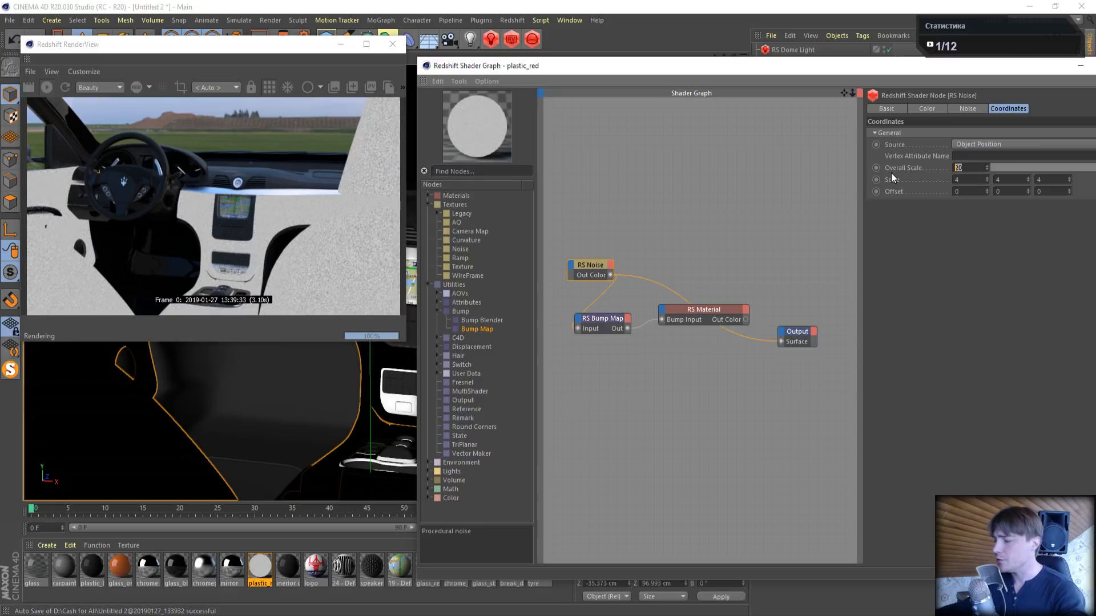
{"action": "type", "text": "10"}
{"action": "key", "text": "Return"}
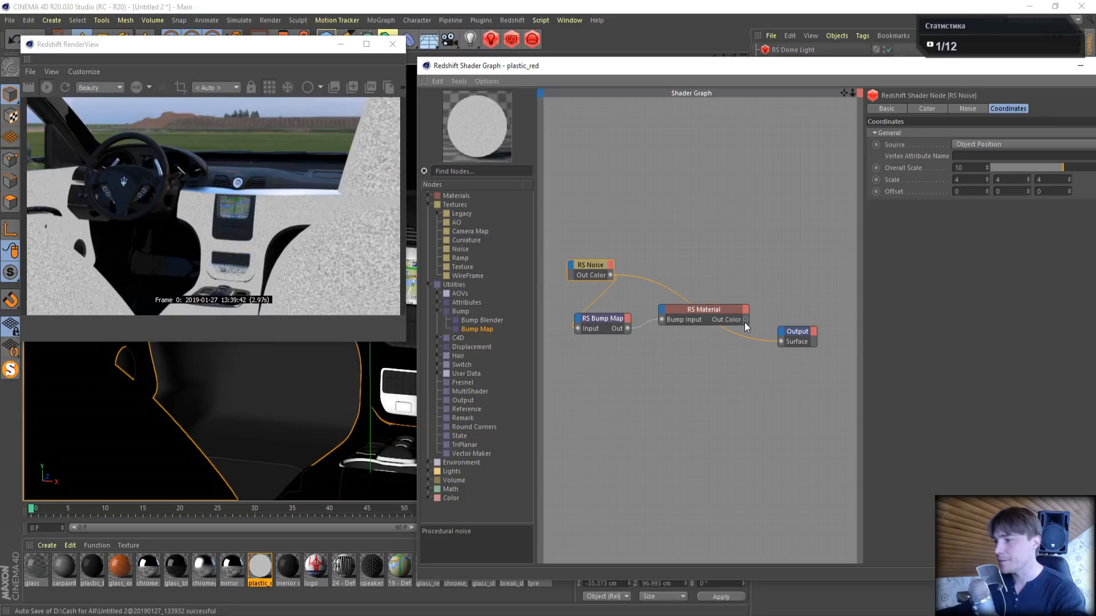
{"action": "left_click_drag", "start_coordinate": [745, 320], "coordinate": [781, 341]}
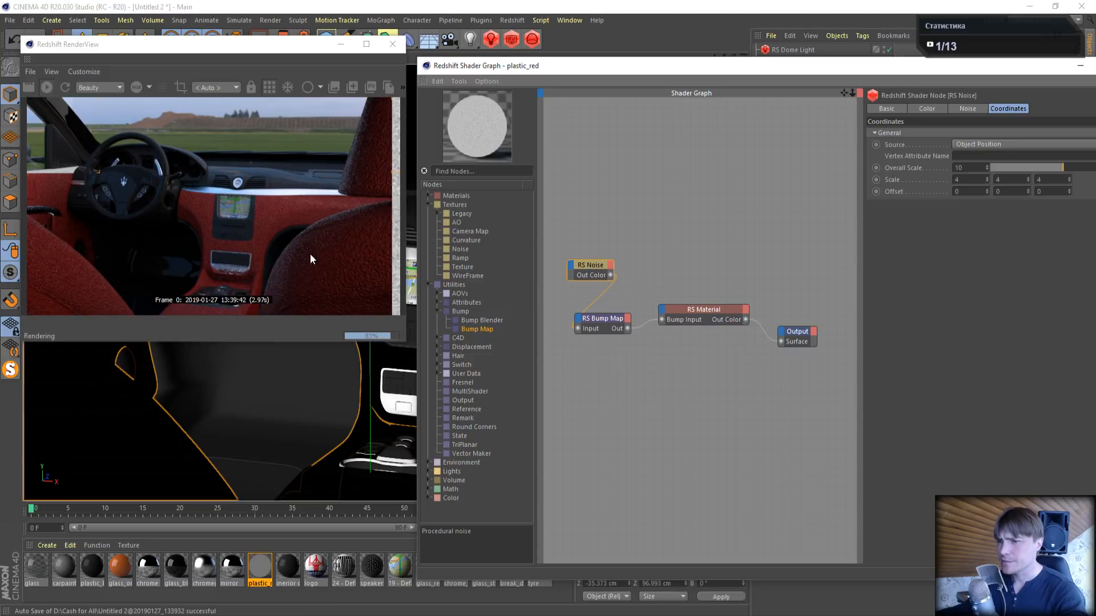
- Set the RS Bump Map node's height scale to 0.1
{"action": "left_click", "coordinate": [575, 320]}
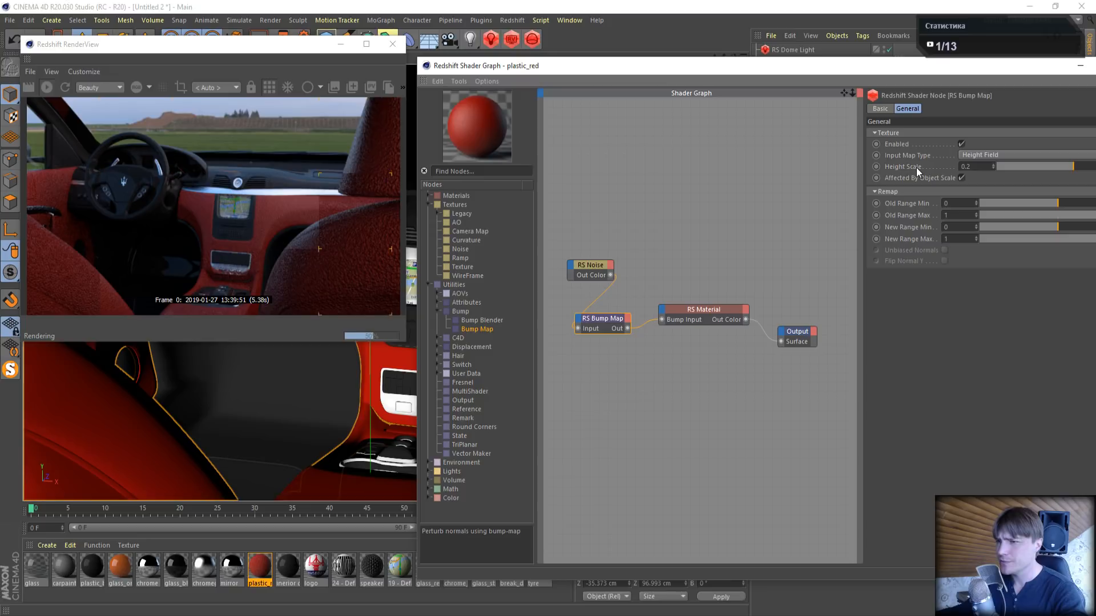
{"action": "left_click", "coordinate": [965, 167]}
{"action": "key", "text": "BackSpace"}
{"action": "type", "text": "1"}
{"action": "key", "text": "Return"}
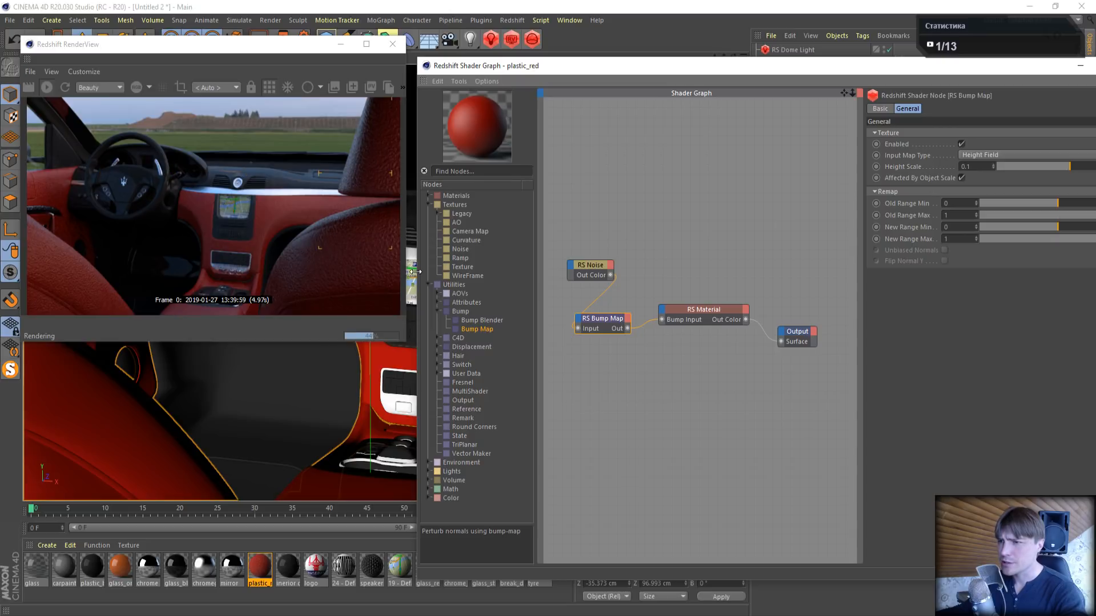
- Set the RS Noise node's overall scale to 15
{"action": "left_click", "coordinate": [581, 273]}
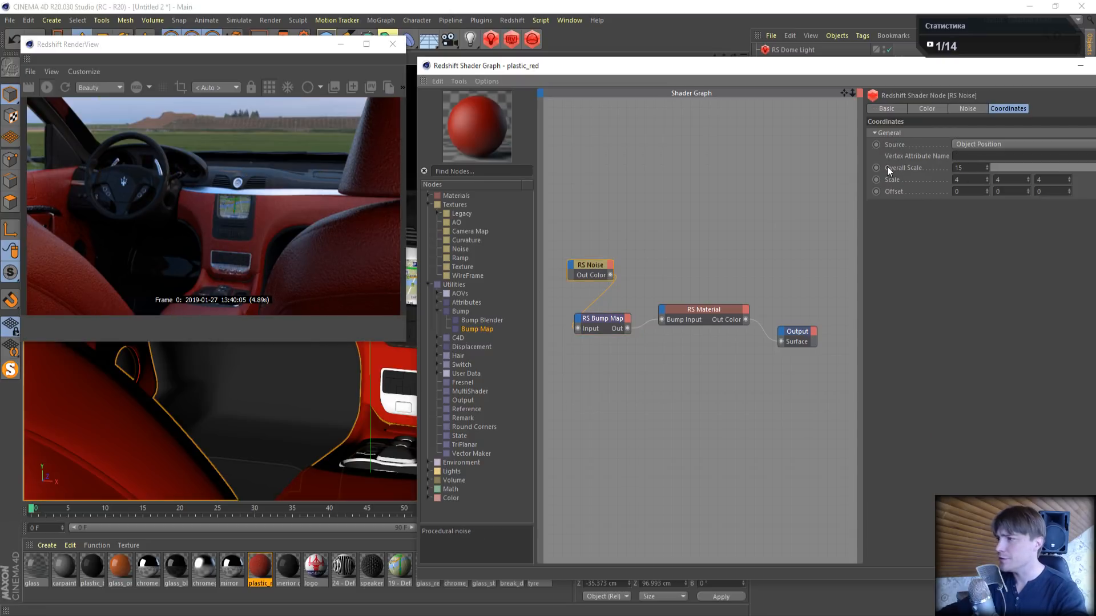
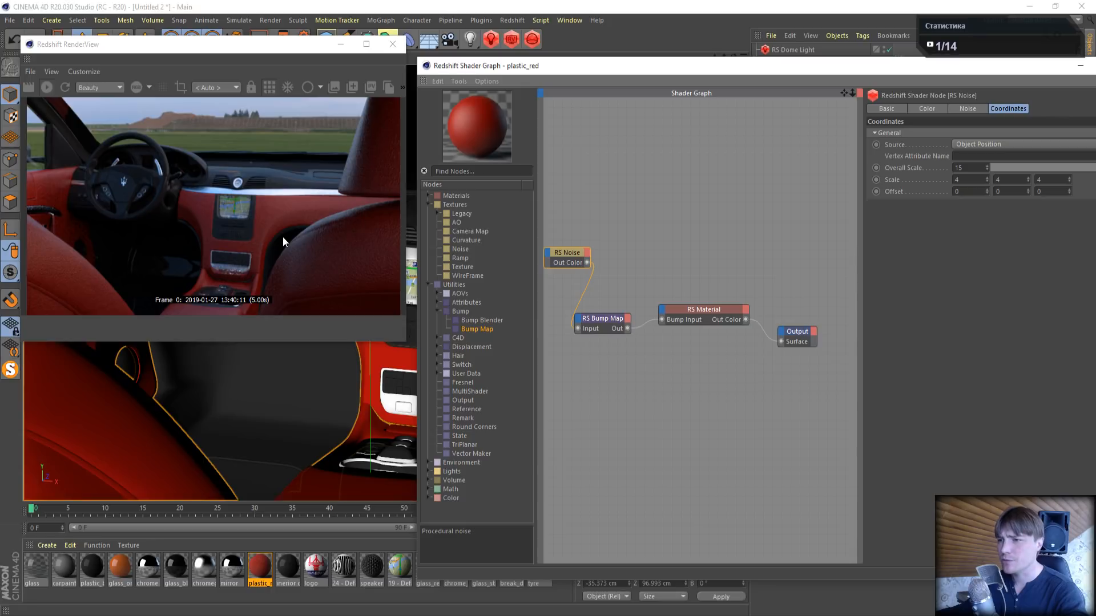
- Set the plastic_red material's RS Bump Map height scale to 0.05 and close its shader graph
{"action": "left_click", "coordinate": [603, 319]}
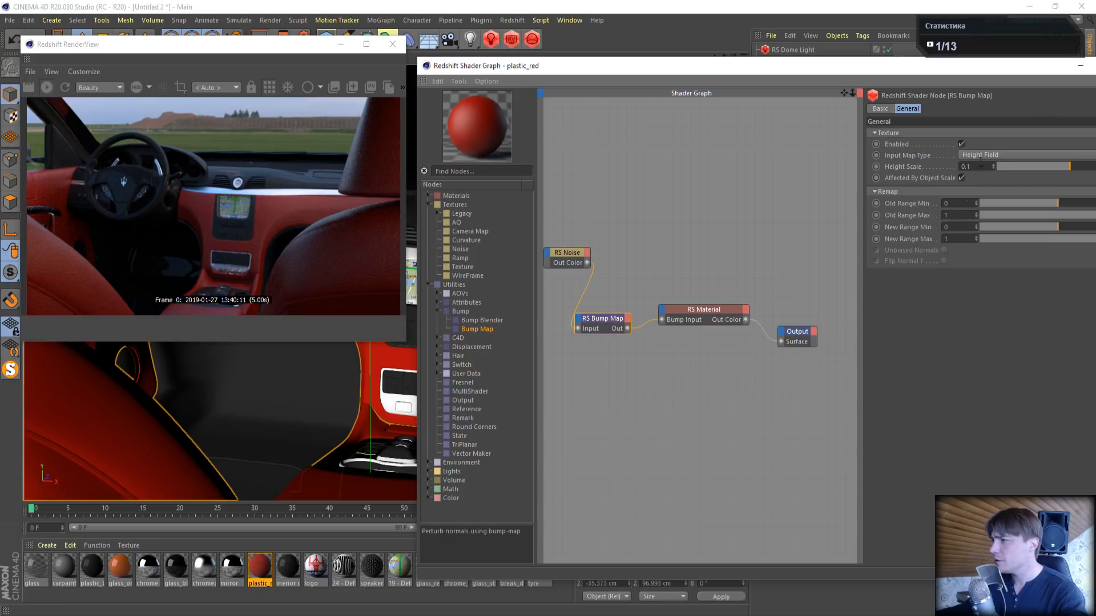
{"action": "type", "text": "05"}
{"action": "key", "text": "Return"}
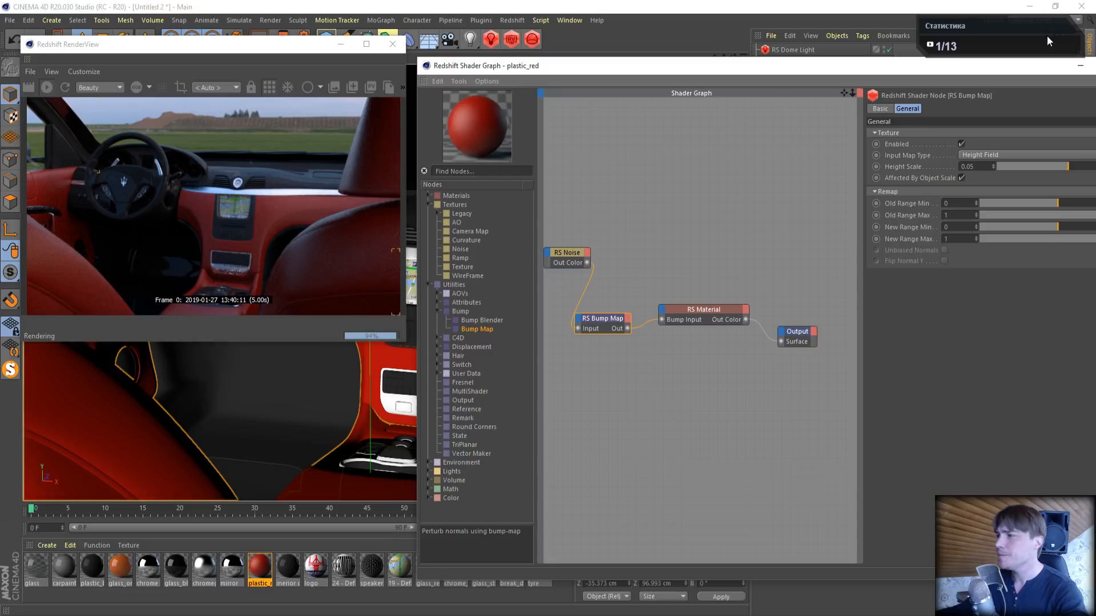
{"action": "left_click_drag", "start_coordinate": [986, 70], "coordinate": [844, 84]}
{"action": "left_click", "coordinate": [1001, 80]}
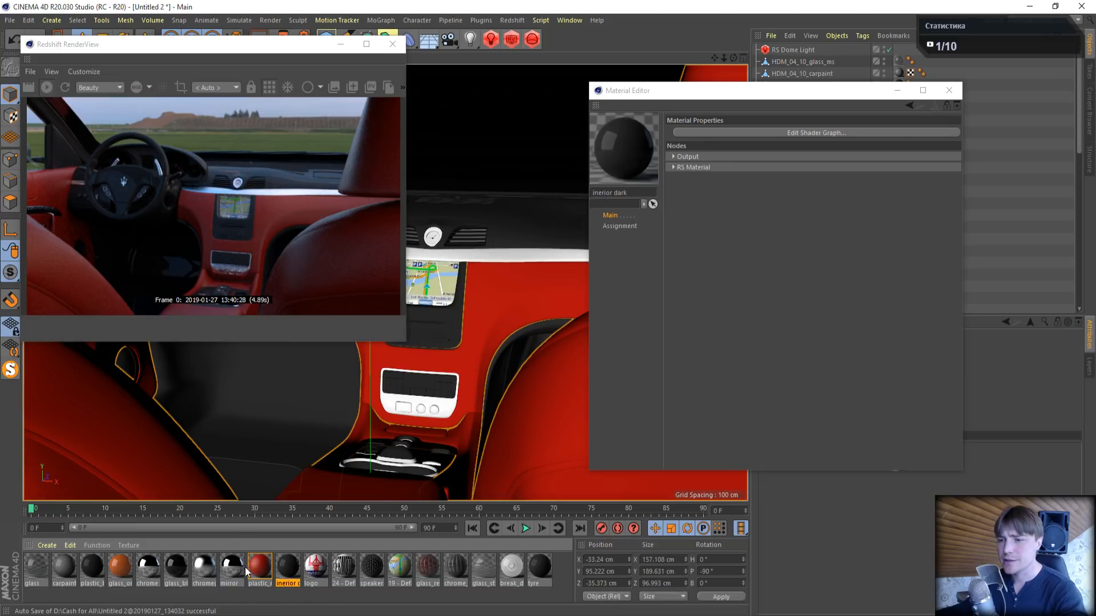
- Open the inerior dark material's shader graph and set its diffuse color to bright green with hue 131°, full saturation and full value
{"action": "double_click", "coordinate": [288, 566]}
{"action": "left_click", "coordinate": [747, 131]}
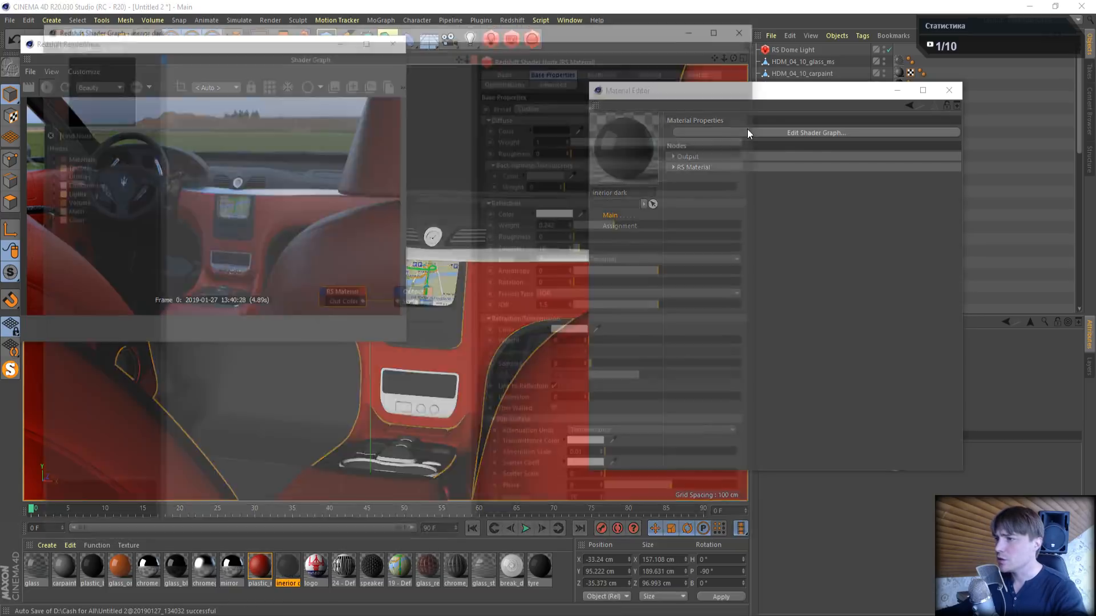
{"action": "left_click_drag", "start_coordinate": [545, 46], "coordinate": [851, 64]}
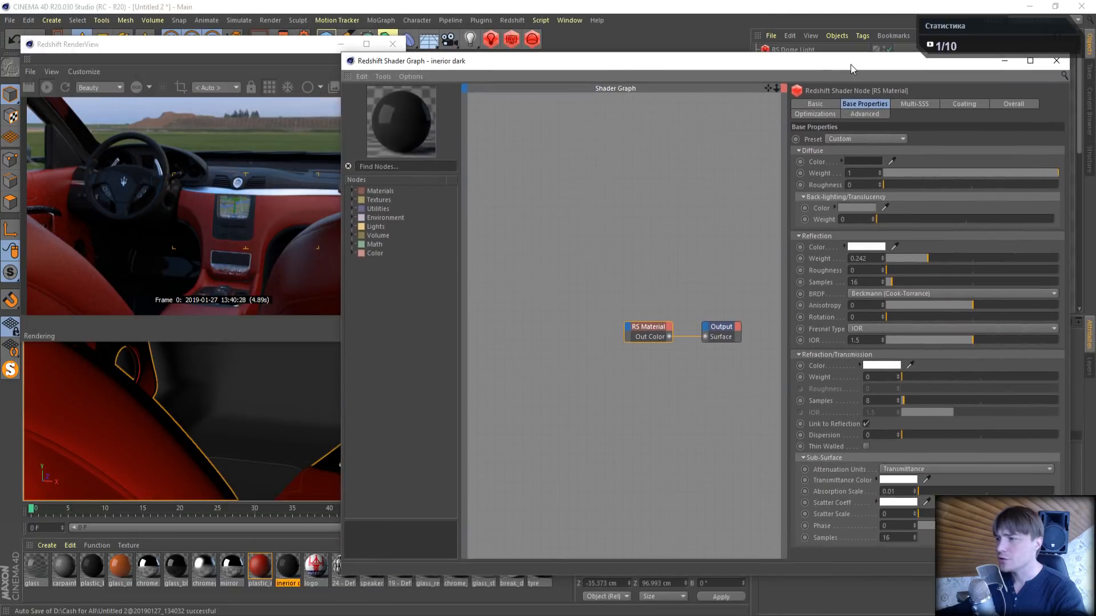
{"action": "left_click", "coordinate": [863, 162]}
{"action": "left_click", "coordinate": [855, 160]}
{"action": "left_click_drag", "start_coordinate": [999, 184], "coordinate": [1036, 187]}
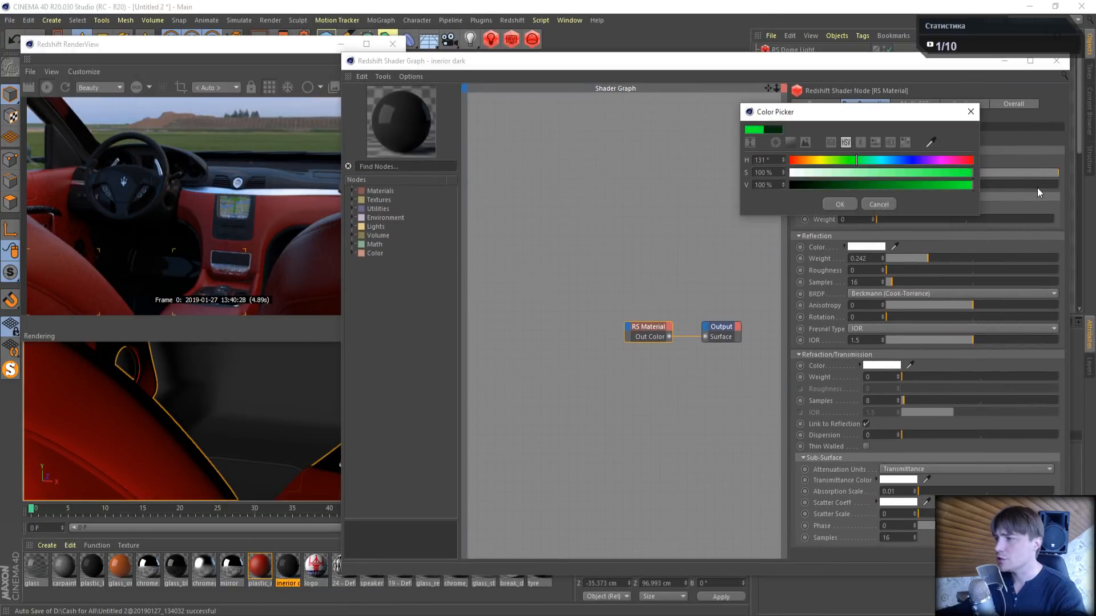
{"action": "left_click", "coordinate": [838, 204]}
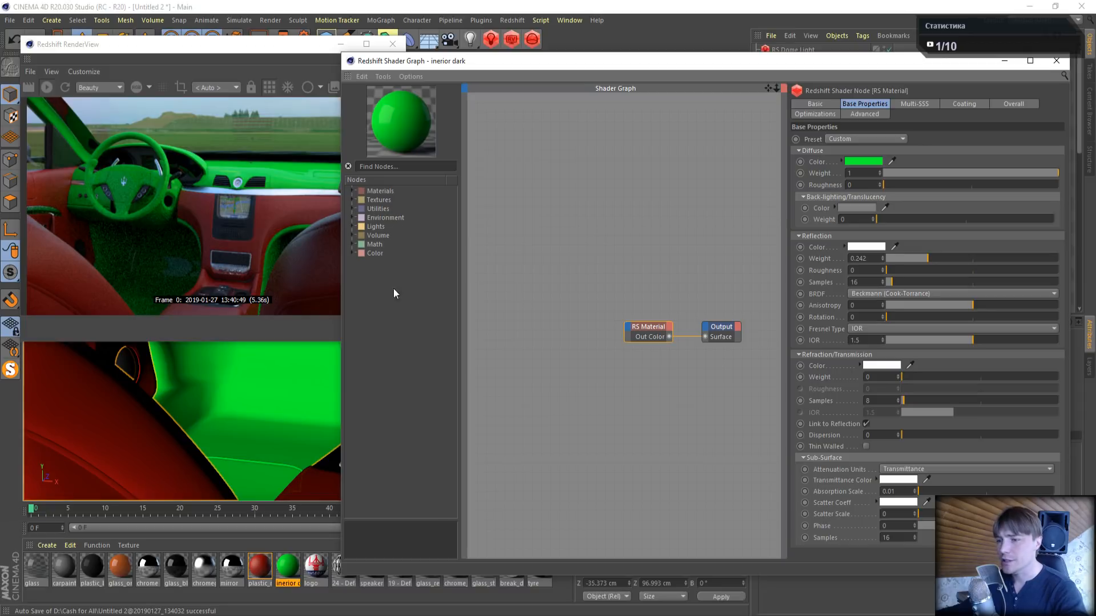
- Copy plastic_red's RS Noise, RS Bump Map and RS Material nodes into inerior dark, connect them to the Output's Surface, and delete the original RS Material
{"action": "double_click", "coordinate": [260, 567]}
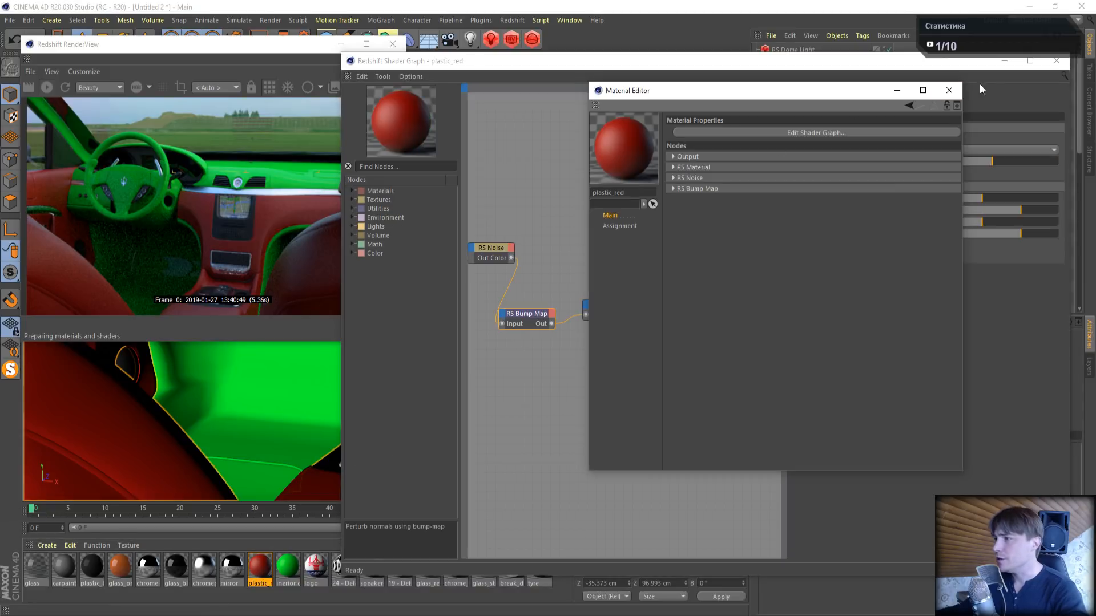
{"action": "left_click_drag", "start_coordinate": [477, 211], "coordinate": [664, 364]}
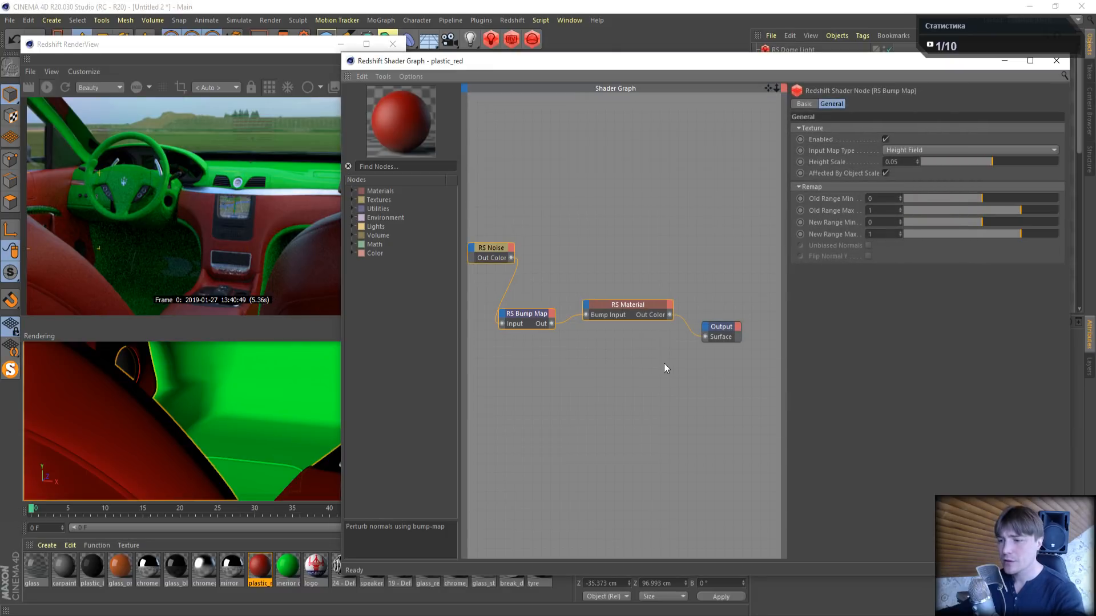
{"action": "left_click", "coordinate": [296, 571]}
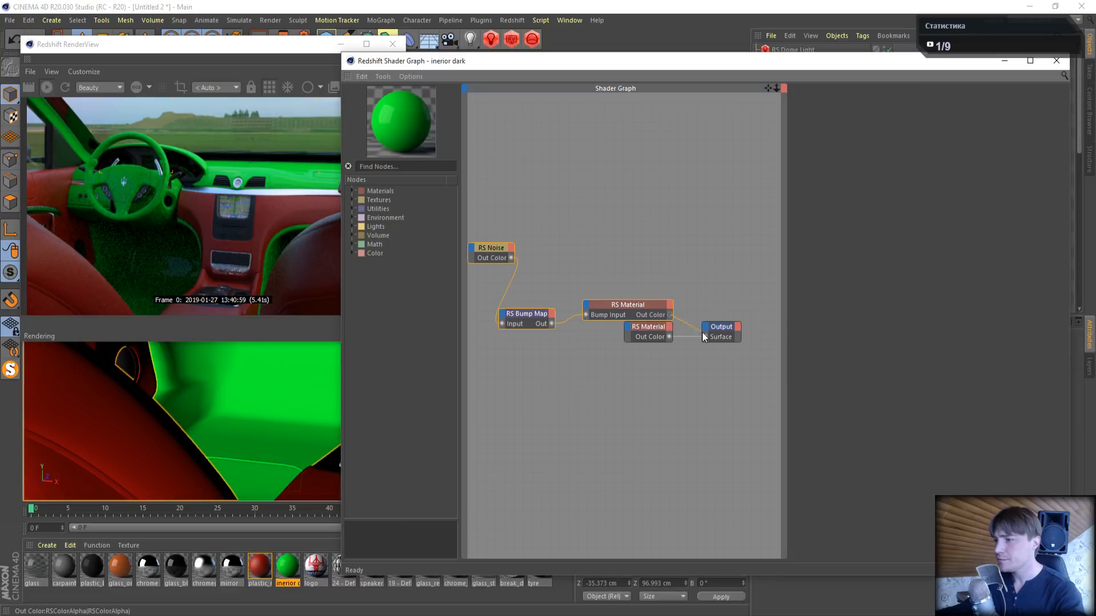
{"action": "left_click_drag", "start_coordinate": [702, 332], "coordinate": [706, 337]}
{"action": "left_click", "coordinate": [656, 331]}
{"action": "key", "text": "Delete"}
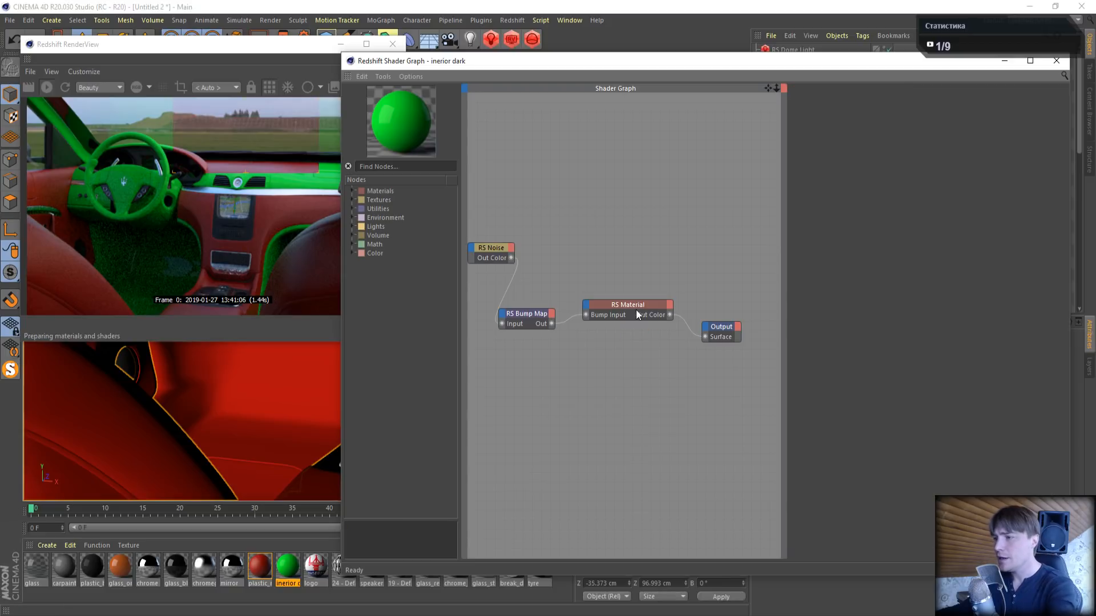
- Set the diffuse color of inerior dark's copied RS Material to black and close the shader graph
{"action": "left_click", "coordinate": [636, 313]}
{"action": "left_click", "coordinate": [857, 161]}
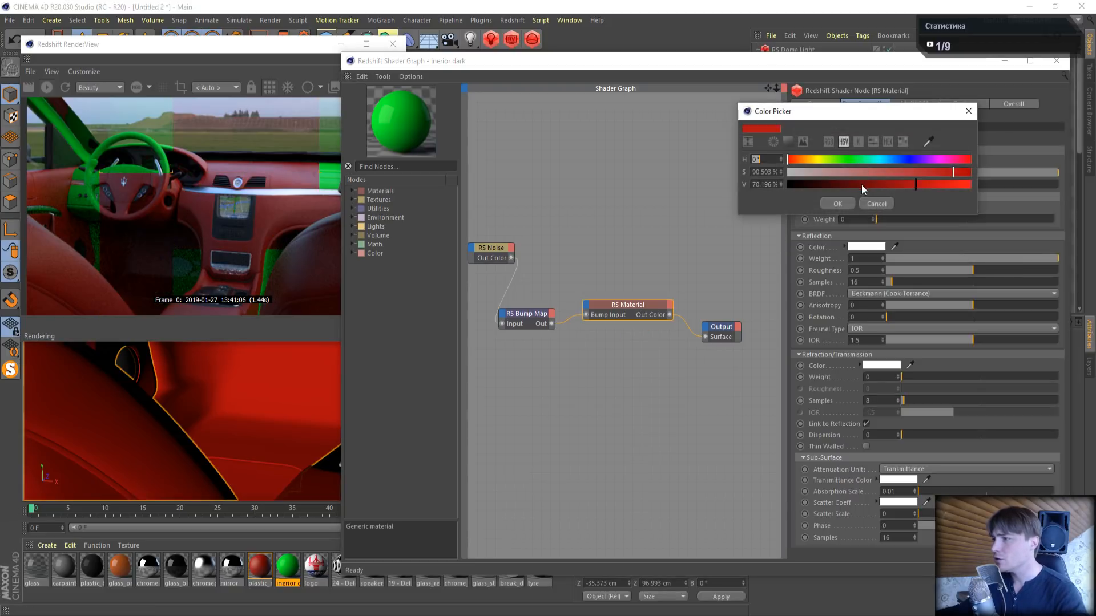
{"action": "left_click_drag", "start_coordinate": [861, 184], "coordinate": [744, 197]}
{"action": "left_click", "coordinate": [837, 204]}
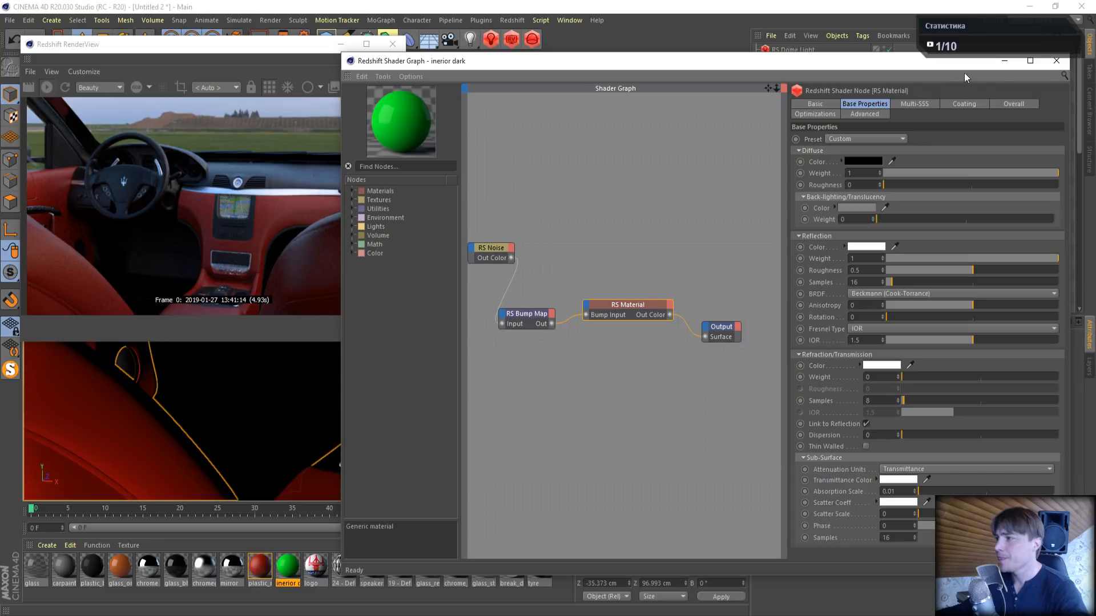
{"action": "left_click", "coordinate": [1056, 61]}
- Set Redshift's unified sampling Samples Max to 64 in the render settings
{"action": "left_click_drag", "start_coordinate": [241, 48], "coordinate": [249, 76]}
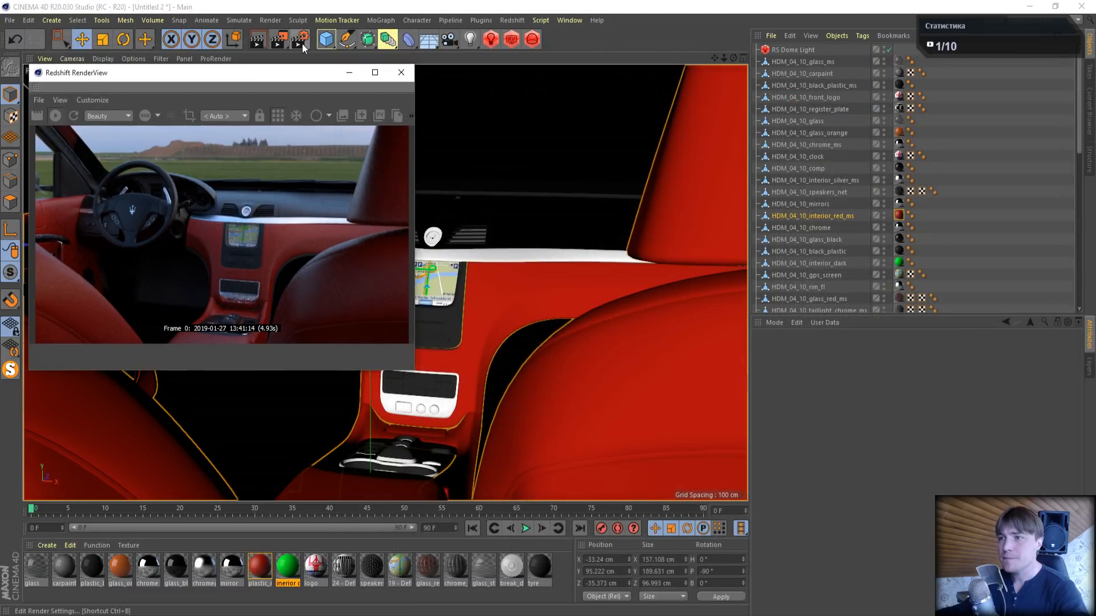
{"action": "left_click", "coordinate": [301, 40]}
{"action": "left_click", "coordinate": [460, 75]}
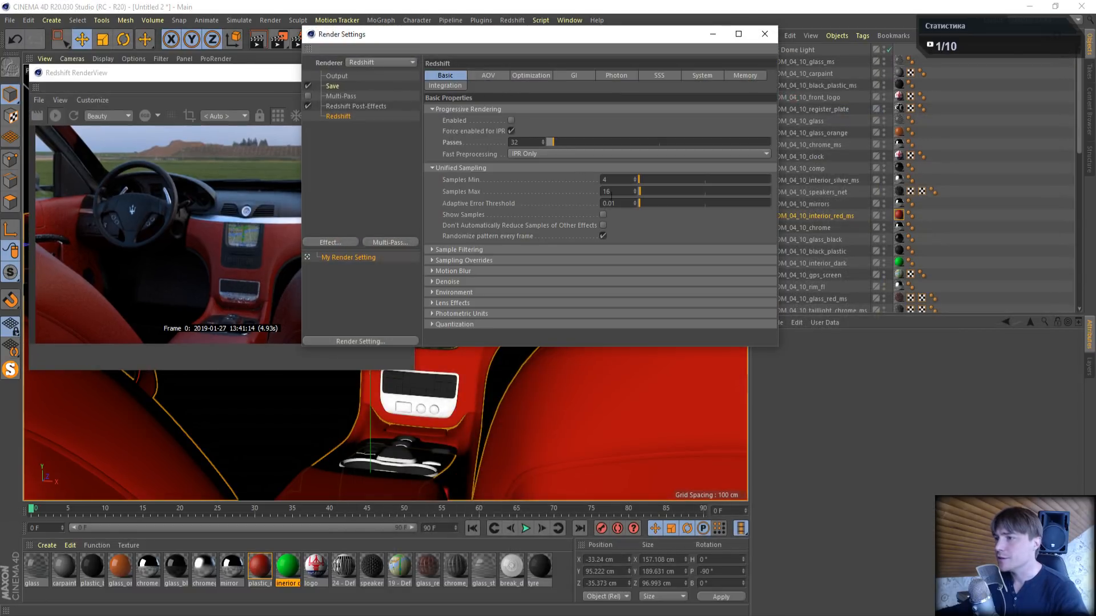
{"action": "type", "text": "64"}
{"action": "key", "text": "Return"}
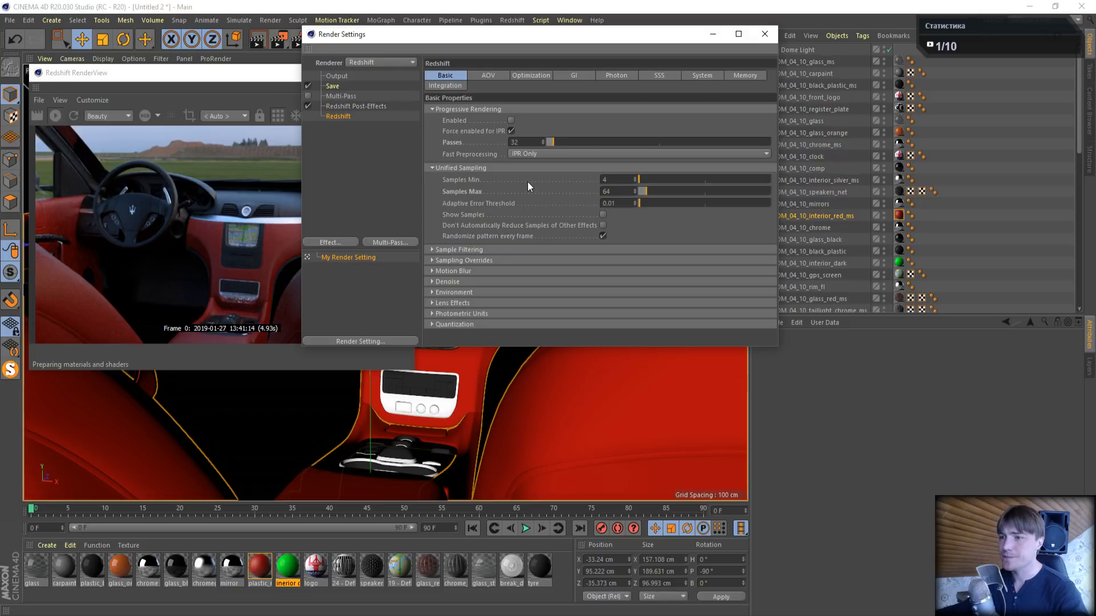
{"action": "left_click", "coordinate": [765, 35]}
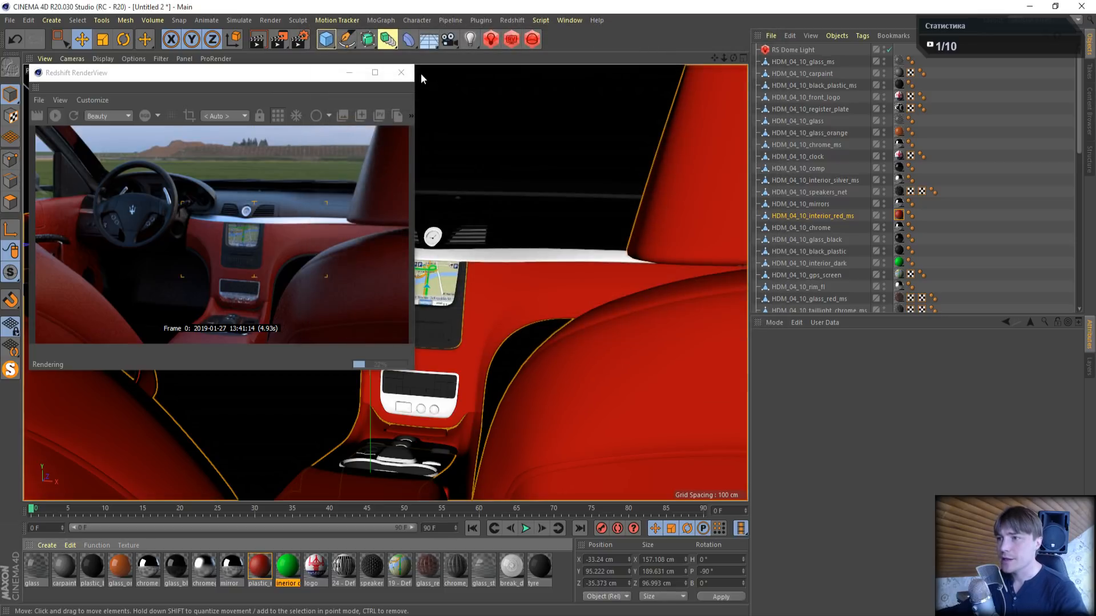
- Close the RenderView, render the car interior to the Picture Viewer, and inspect the image
{"action": "left_click", "coordinate": [406, 72]}
{"action": "left_click", "coordinate": [278, 36]}
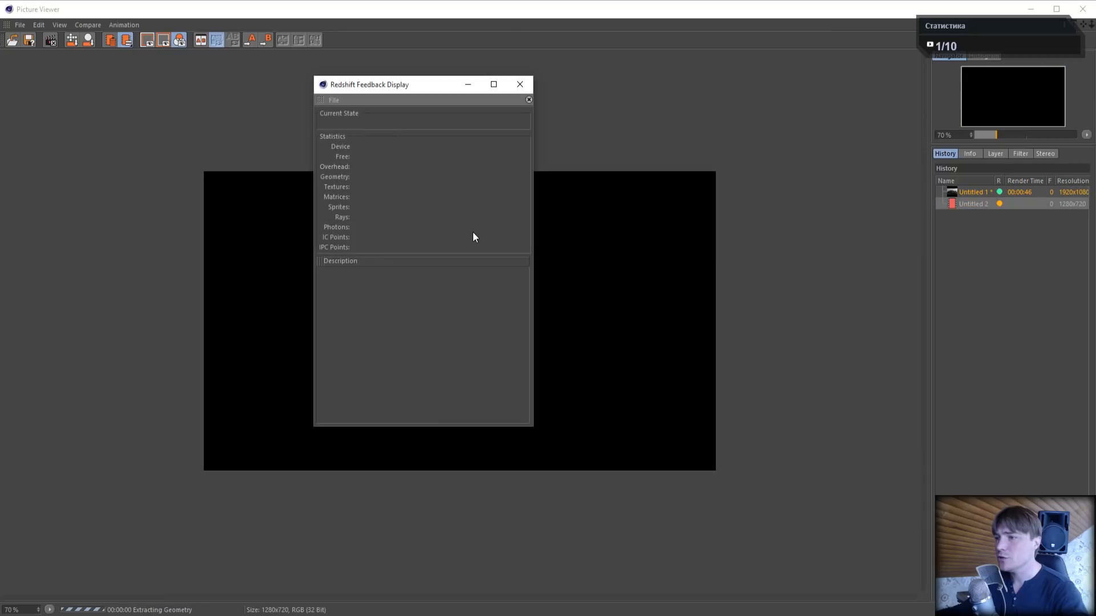
{"action": "left_click", "coordinate": [520, 84]}
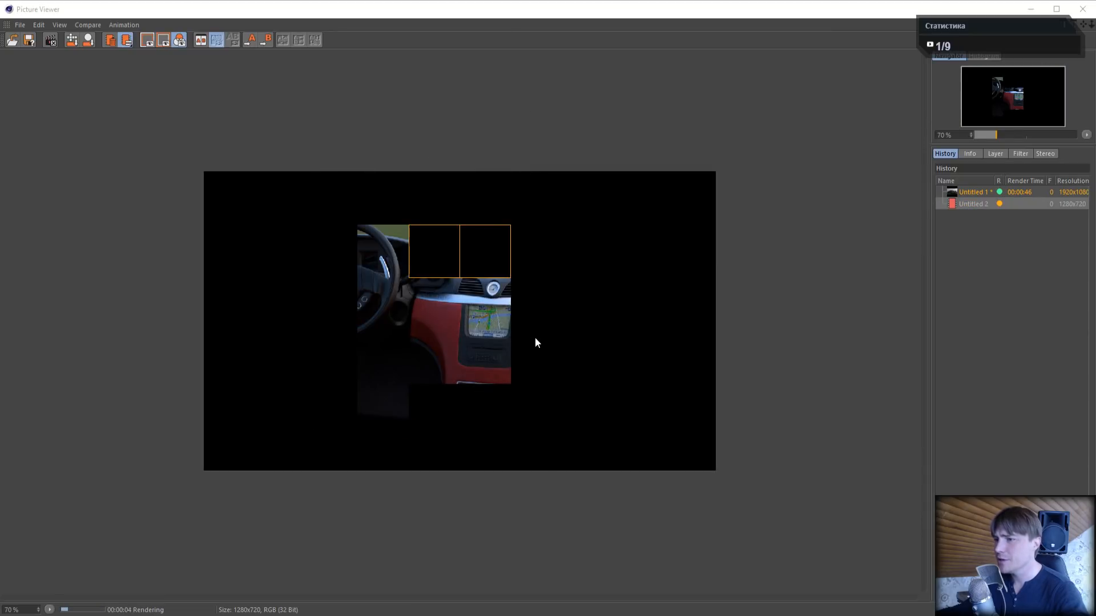
{"action": "scroll", "coordinate": [530, 303], "scroll_direction": "up", "scroll_amount": 2}
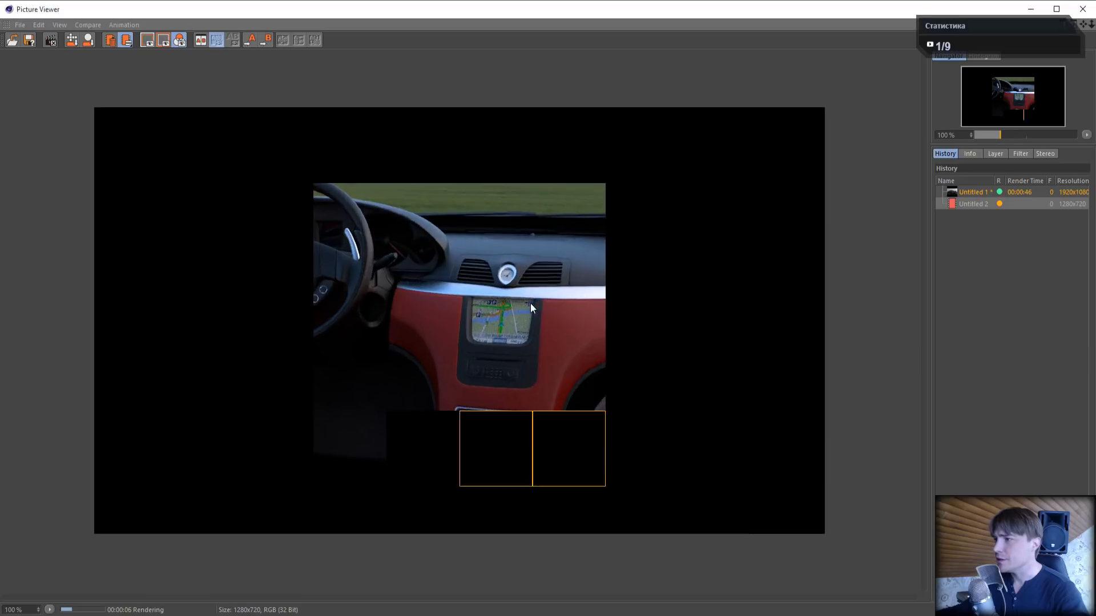
{"action": "scroll", "coordinate": [529, 303], "scroll_direction": "down", "scroll_amount": 1}
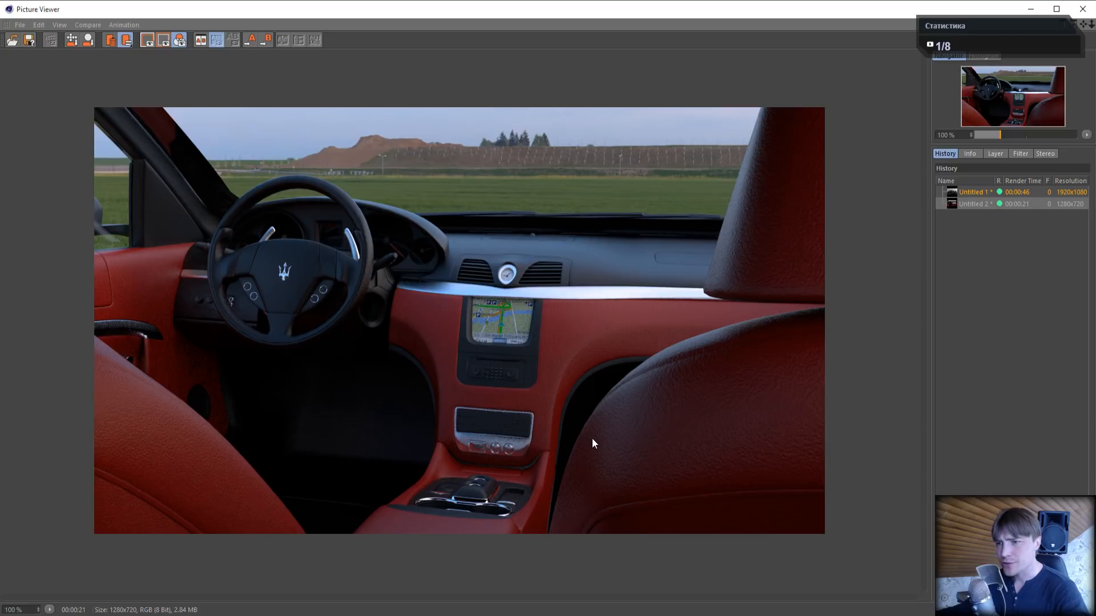
{"action": "left_click", "coordinate": [1081, 10]}
- Set the render output size to 1920 by 1080 pixels
{"action": "left_click", "coordinate": [299, 39]}
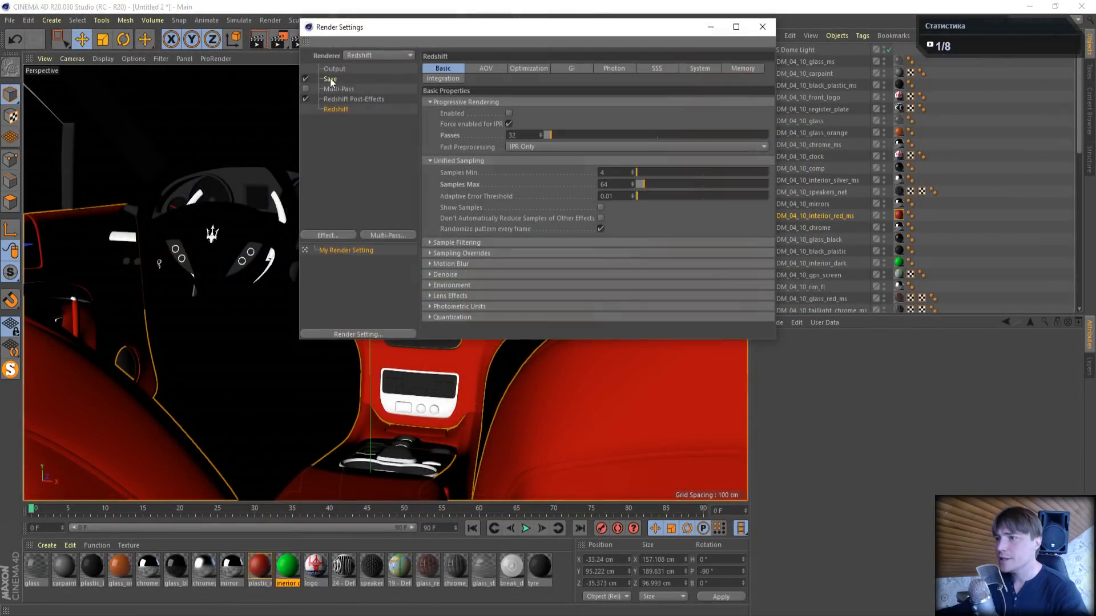
{"action": "left_click", "coordinate": [334, 69]}
{"action": "double_click", "coordinate": [504, 79]}
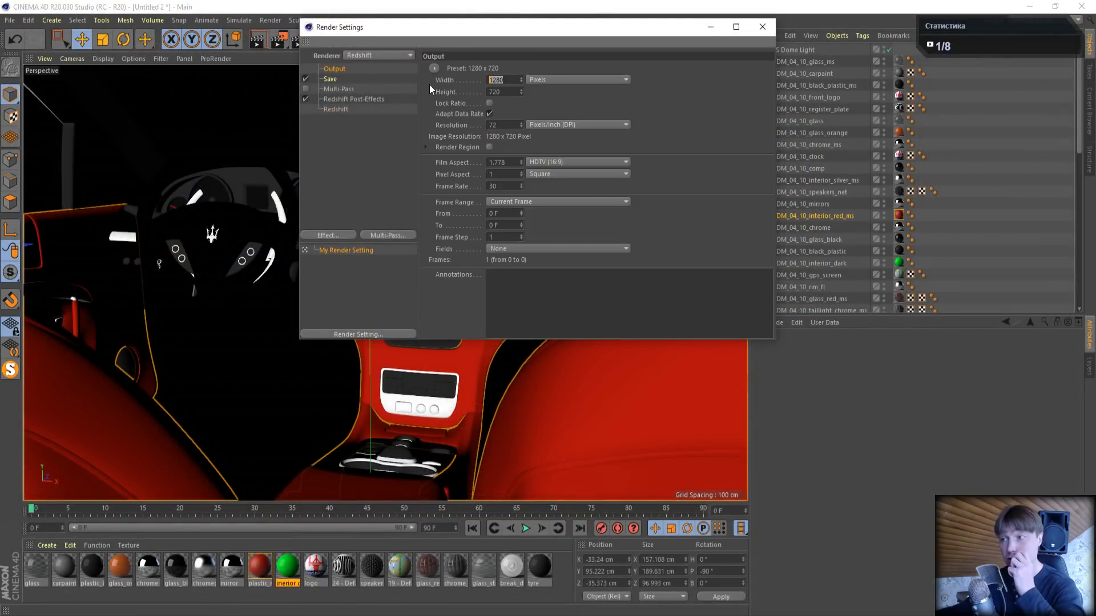
{"action": "type", "text": "1920"}
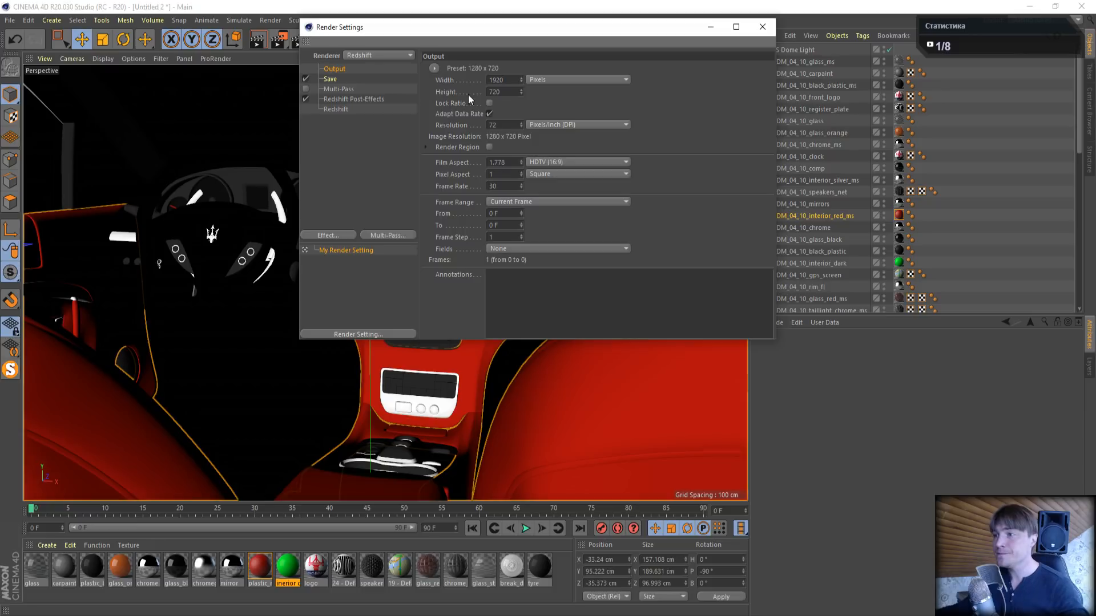
{"action": "double_click", "coordinate": [515, 89]}
{"action": "type", "text": "1080"}
{"action": "key", "text": "Return"}
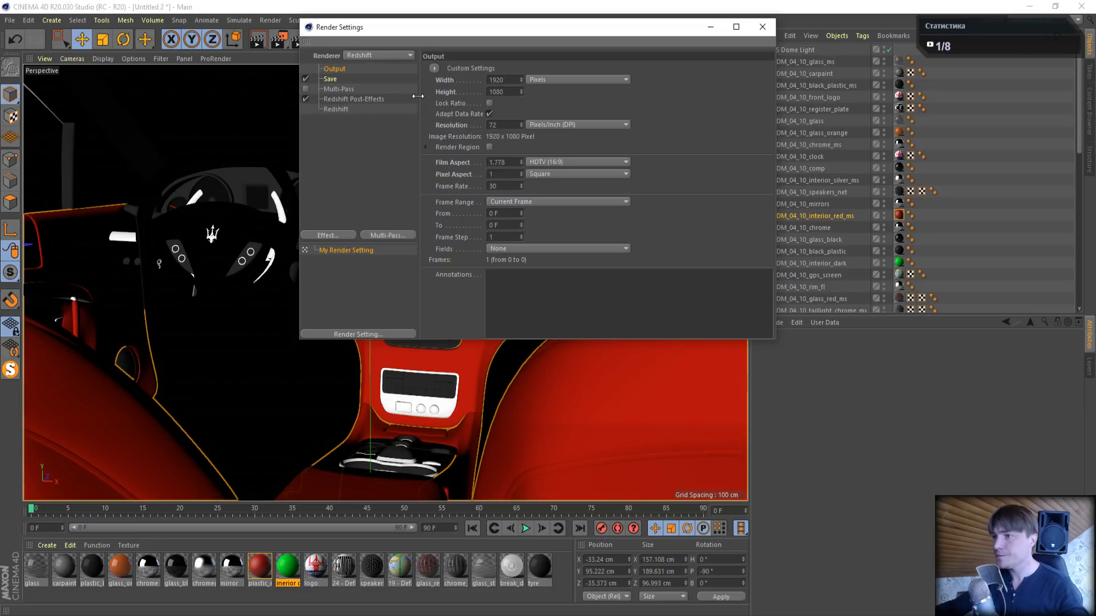
- Set Redshift's unified sampling to Samples Max 128 and Samples Min 32, and close the render settings
{"action": "left_click", "coordinate": [336, 110]}
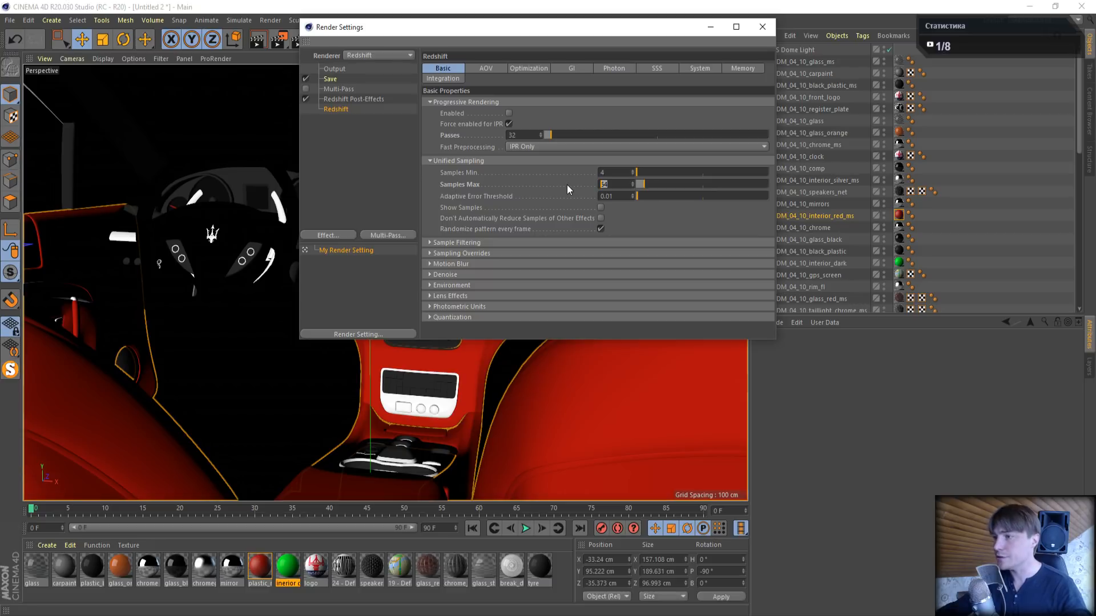
{"action": "type", "text": "128"}
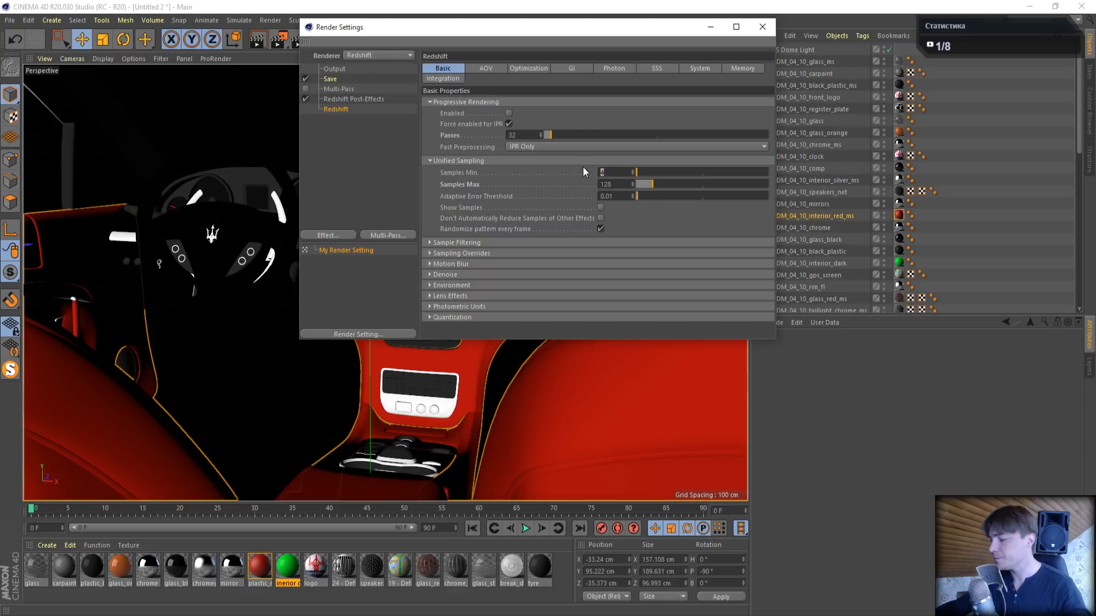
{"action": "type", "text": "32"}
{"action": "key", "text": "Return"}
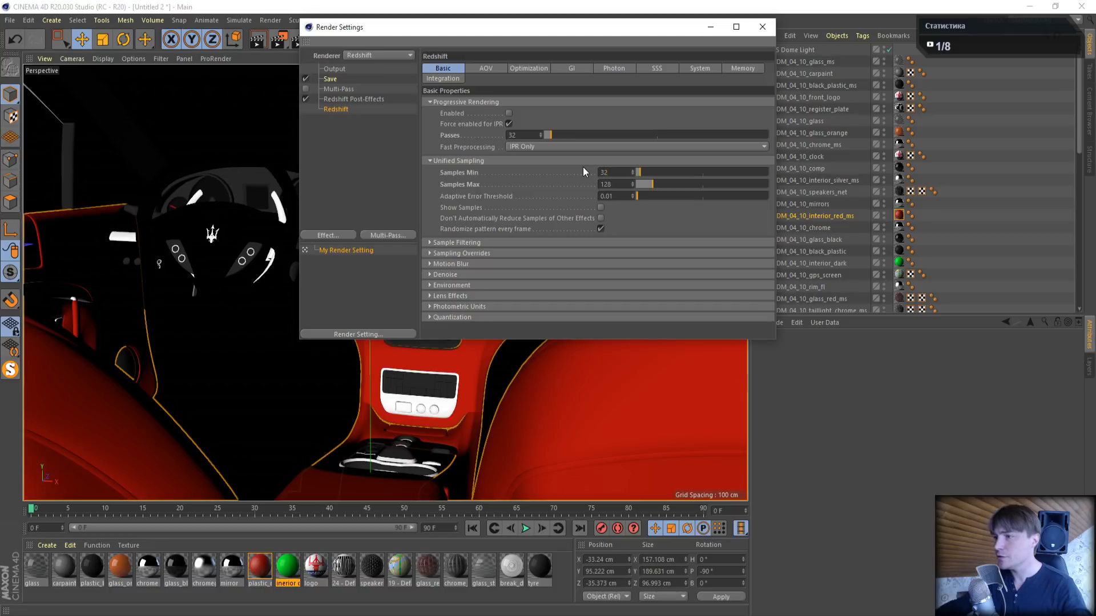
{"action": "left_click", "coordinate": [762, 28]}
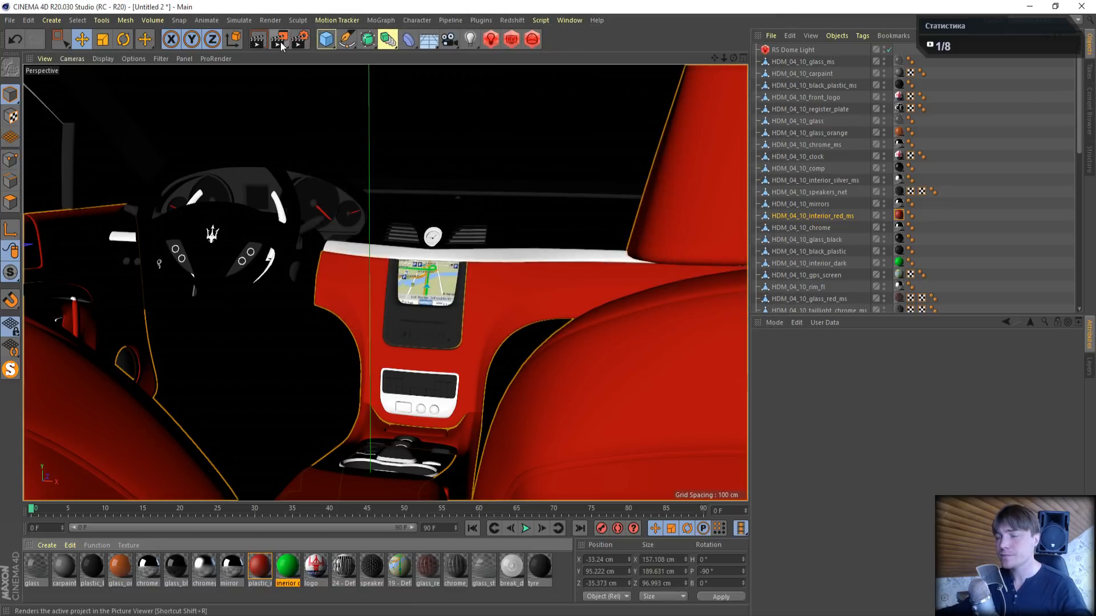
- Reduce the height scale of plastic_red's RS Bump Map to 0.02 and close the shader graph
{"action": "double_click", "coordinate": [265, 568]}
{"action": "left_click", "coordinate": [424, 125]}
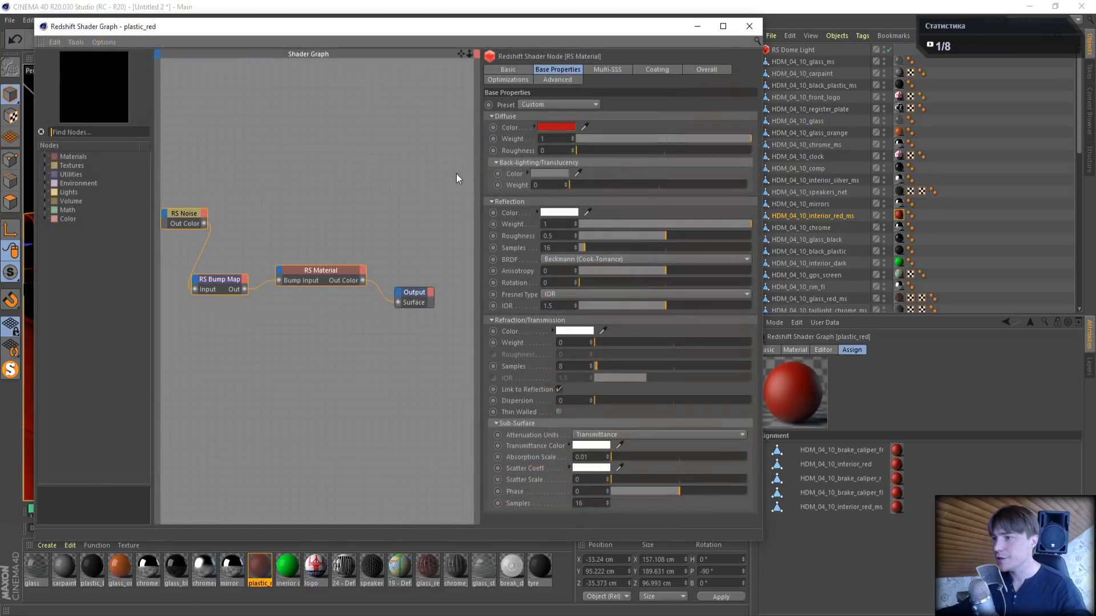
{"action": "left_click", "coordinate": [224, 279]}
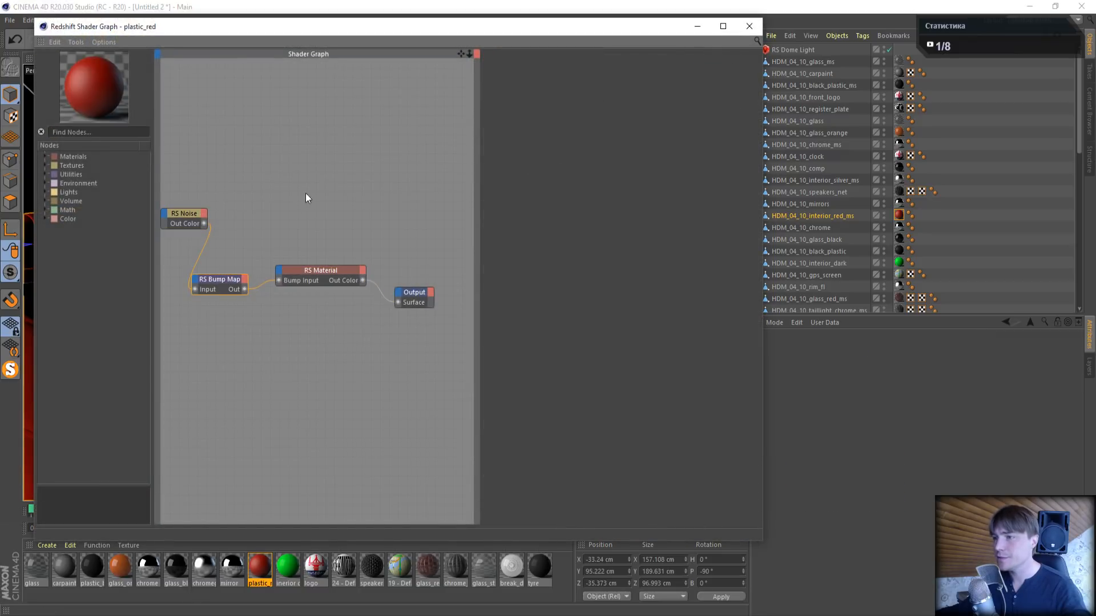
{"action": "left_click", "coordinate": [221, 274]}
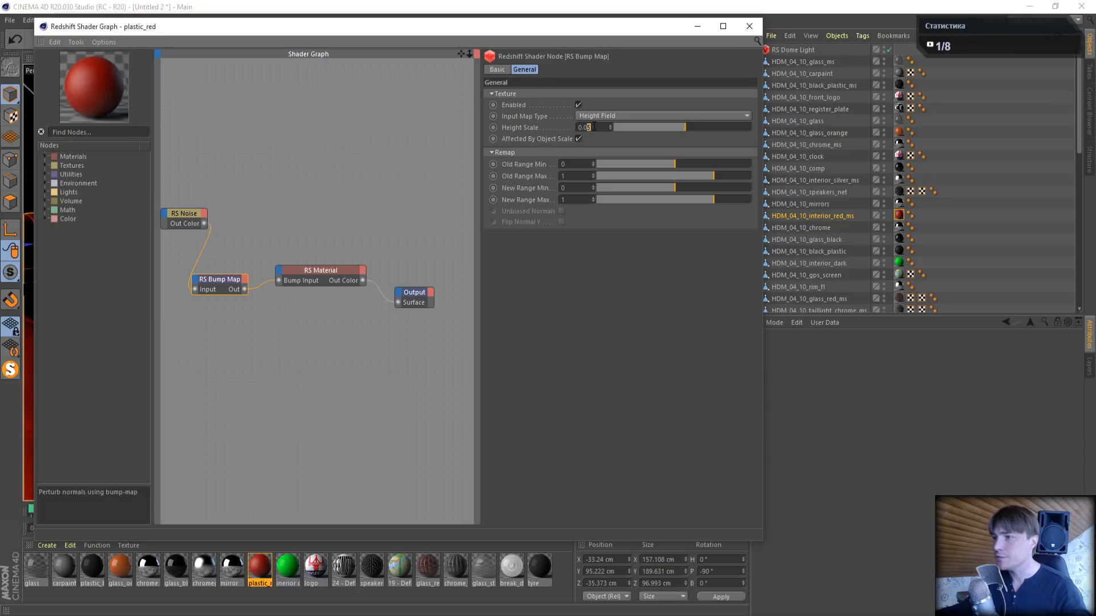
{"action": "left_click", "coordinate": [739, 31]}
- Render the interior to the Picture Viewer at the new settings and inspect the dashboard detail up close
{"action": "key", "text": "shift+r"}
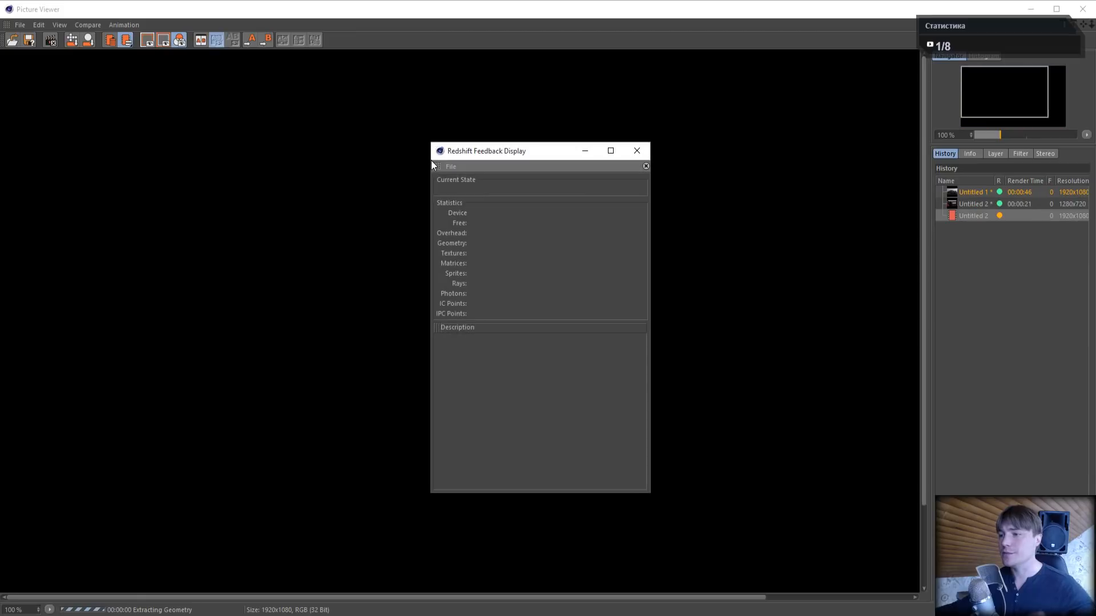
{"action": "left_click", "coordinate": [635, 152]}
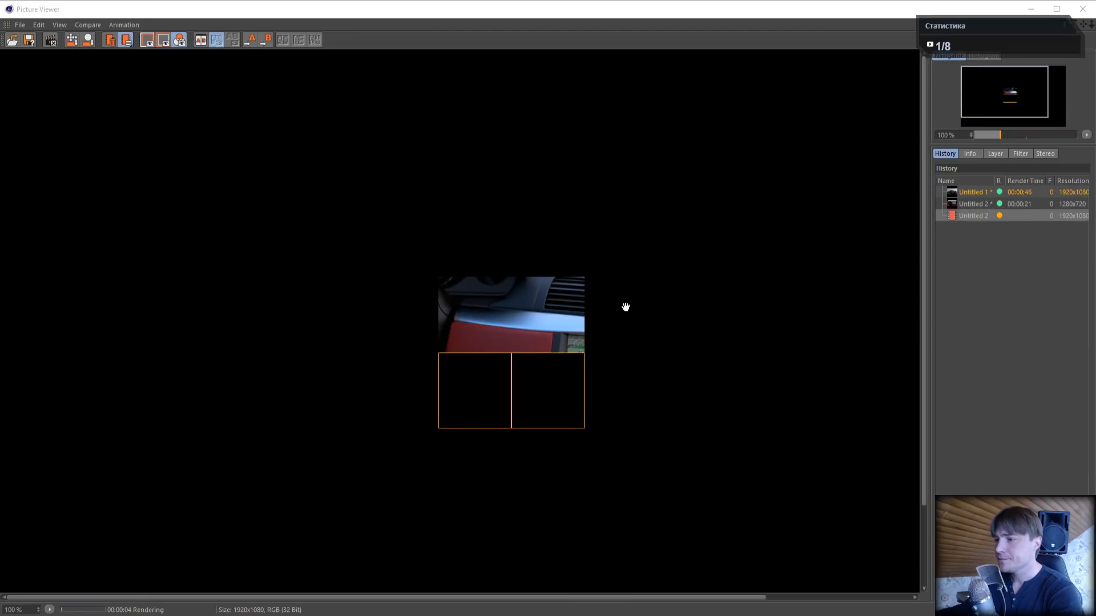
{"action": "scroll", "coordinate": [500, 312], "scroll_direction": "up", "scroll_amount": 4}
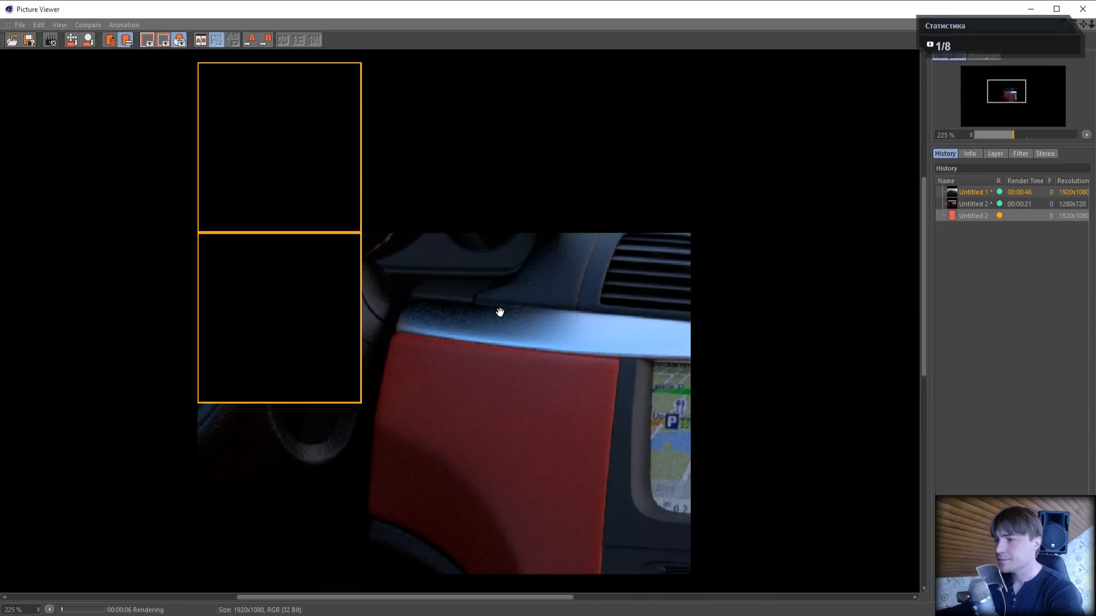
- Examine the dashboard, red trim, steering wheel and seats in the interior render up close, and close the Picture Viewer, stopping the render
{"action": "scroll", "coordinate": [548, 371], "scroll_direction": "up", "scroll_amount": 2}
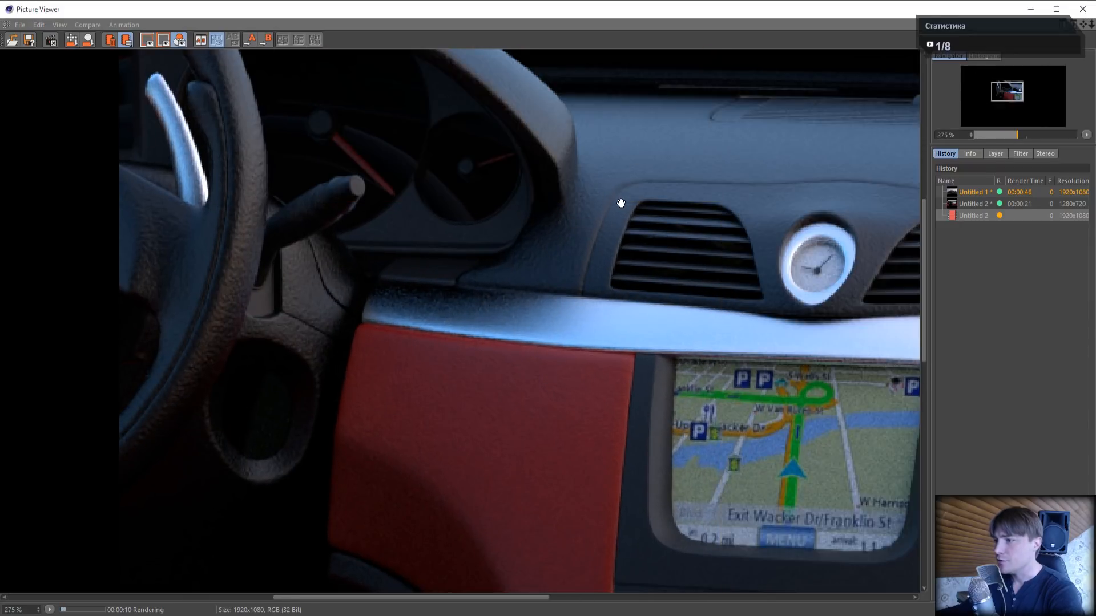
{"action": "left_click_drag", "start_coordinate": [572, 392], "coordinate": [532, 176]}
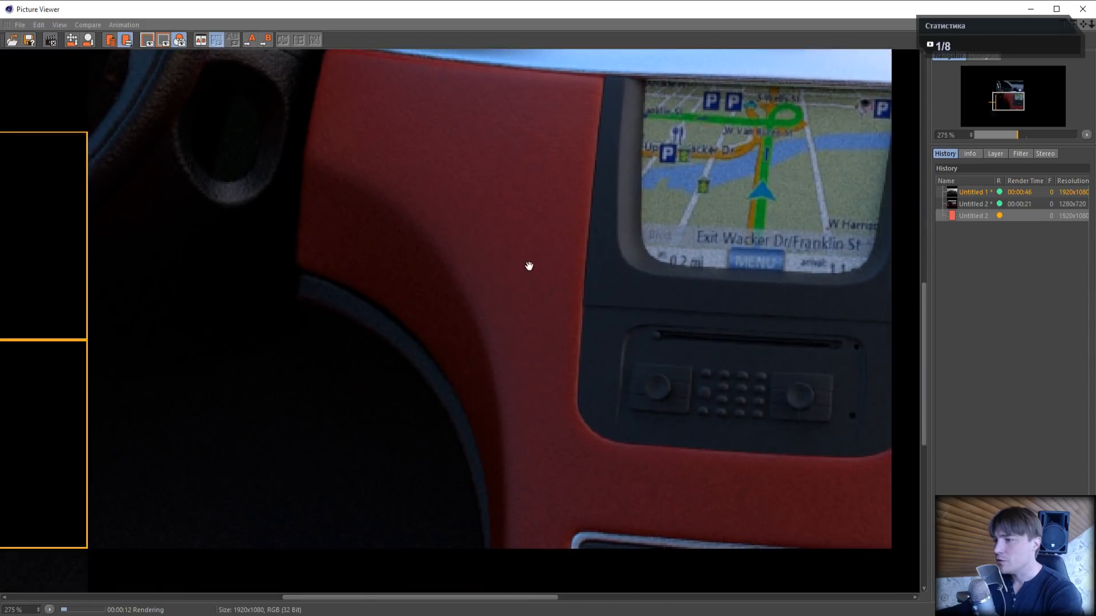
{"action": "scroll", "coordinate": [529, 266], "scroll_direction": "down", "scroll_amount": 5}
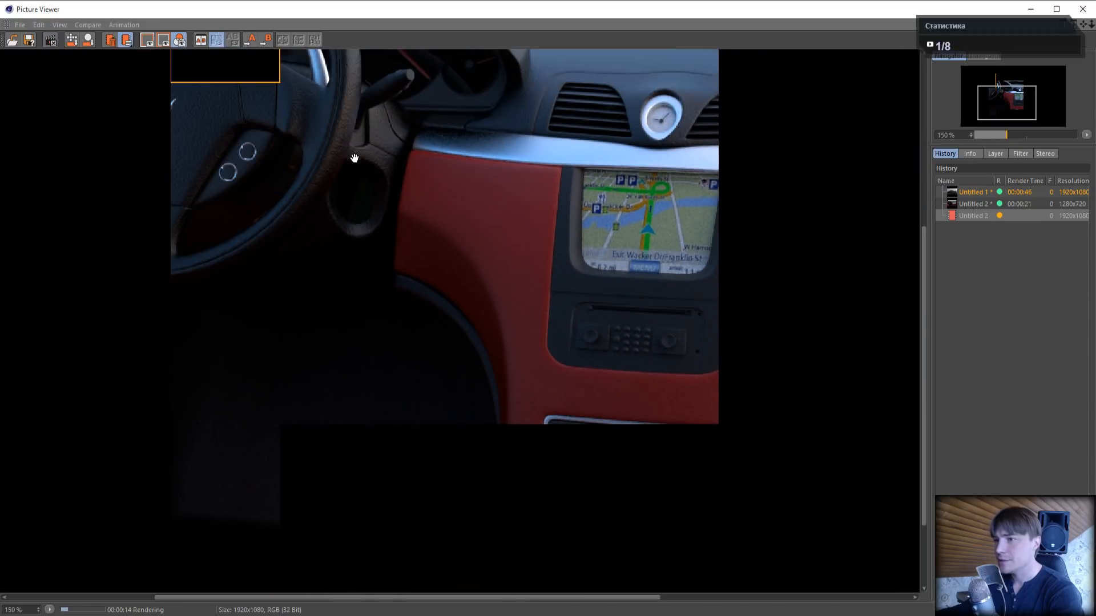
{"action": "left_click_drag", "start_coordinate": [355, 160], "coordinate": [589, 314]}
{"action": "scroll", "coordinate": [577, 257], "scroll_direction": "up", "scroll_amount": 2}
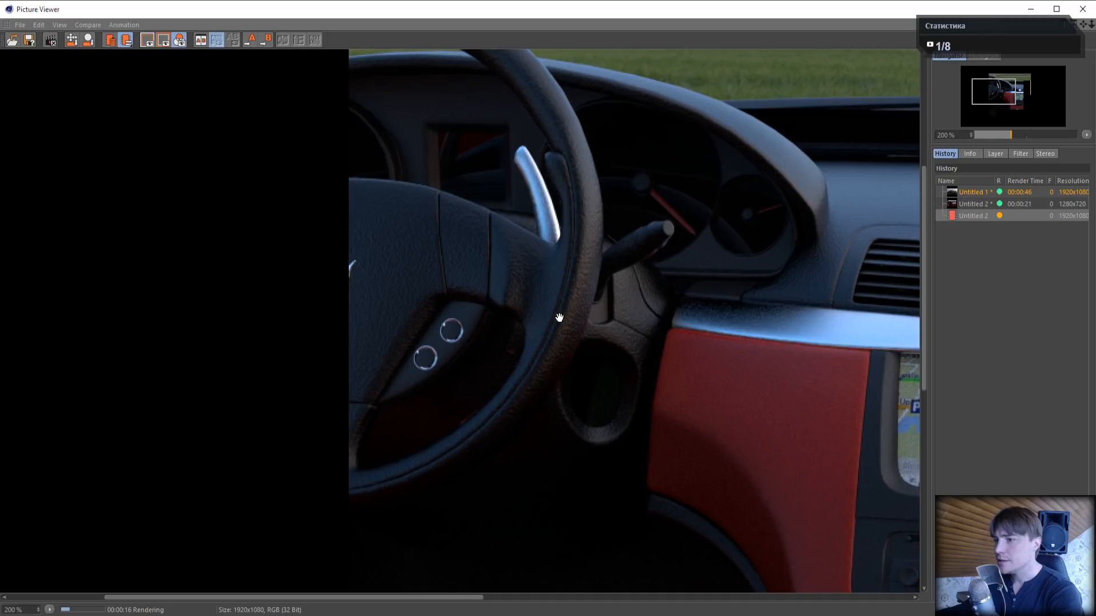
{"action": "scroll", "coordinate": [580, 302], "scroll_direction": "down", "scroll_amount": 2}
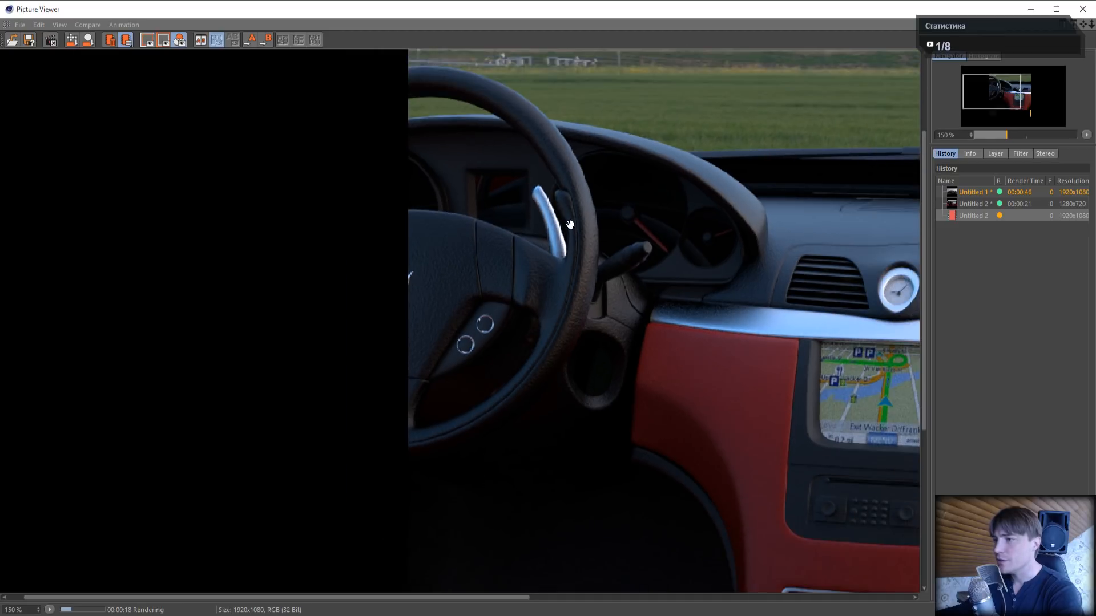
{"action": "left_click_drag", "start_coordinate": [567, 343], "coordinate": [567, 154]}
{"action": "scroll", "coordinate": [710, 330], "scroll_direction": "down", "scroll_amount": 3}
{"action": "scroll", "coordinate": [711, 330], "scroll_direction": "up", "scroll_amount": 1}
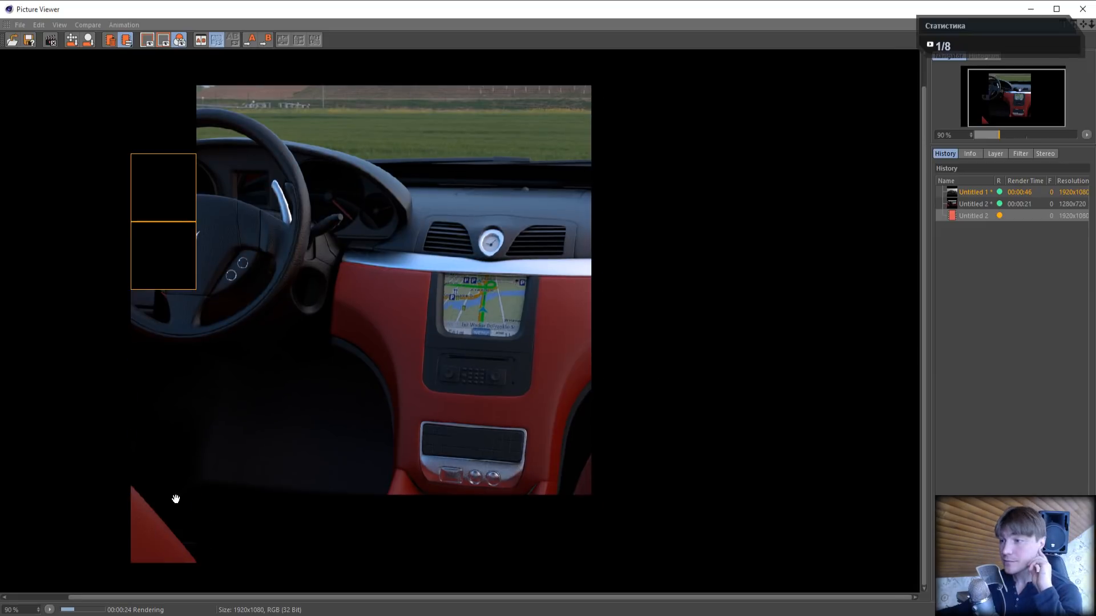
{"action": "left_click_drag", "start_coordinate": [289, 447], "coordinate": [355, 364]}
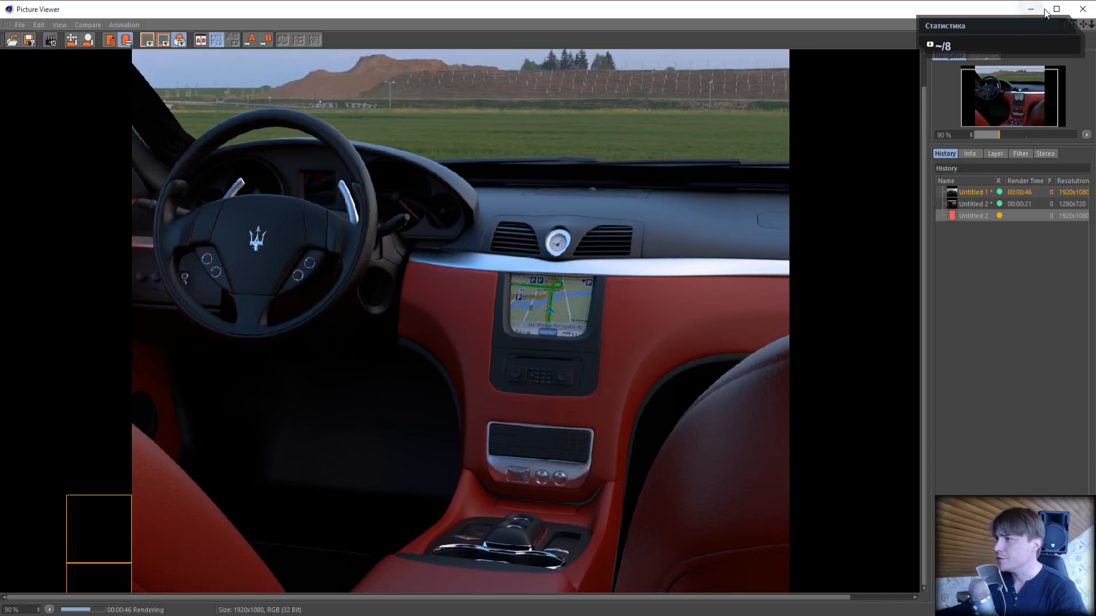
{"action": "left_click", "coordinate": [1088, 9]}
{"action": "left_click", "coordinate": [551, 360]}
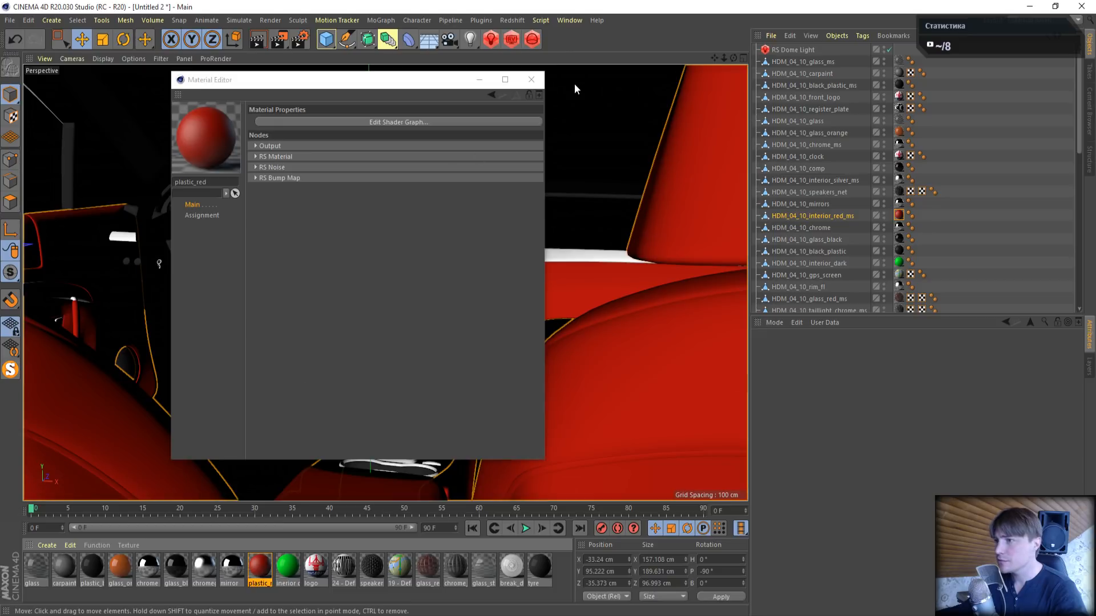
- Set the height scale of the interior dark material's RS Bump Map to 0.02 and close its shader graph
{"action": "left_click", "coordinate": [531, 79]}
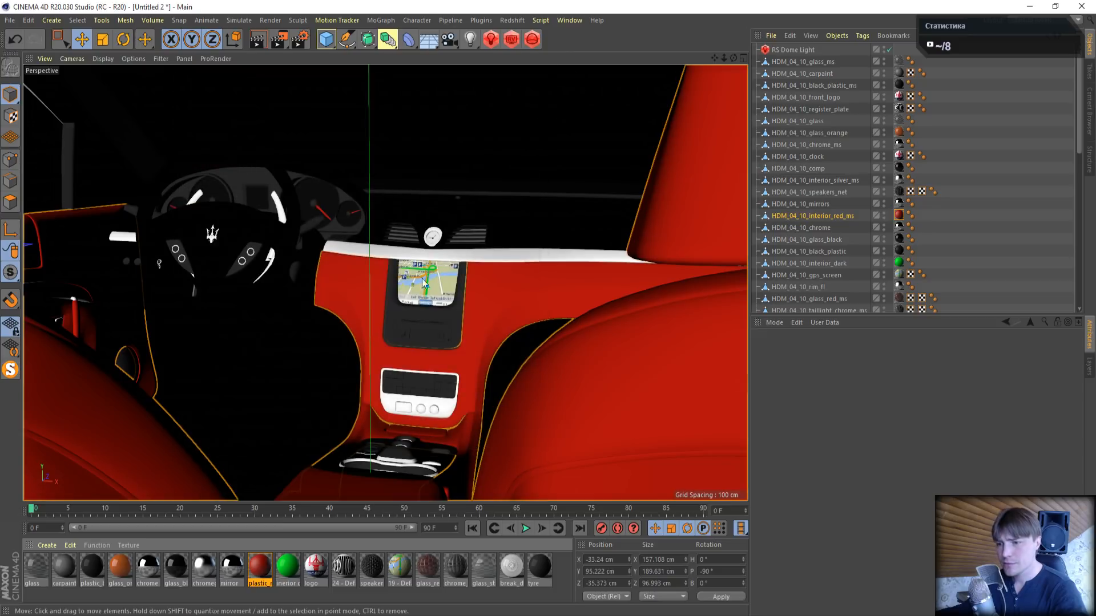
{"action": "double_click", "coordinate": [294, 570]}
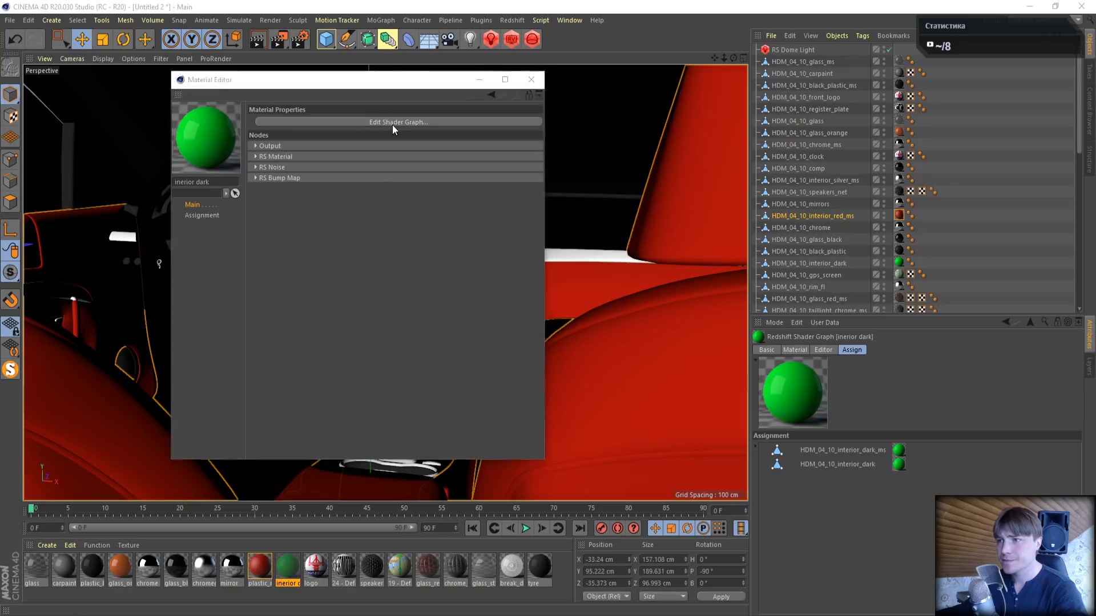
{"action": "left_click", "coordinate": [392, 122]}
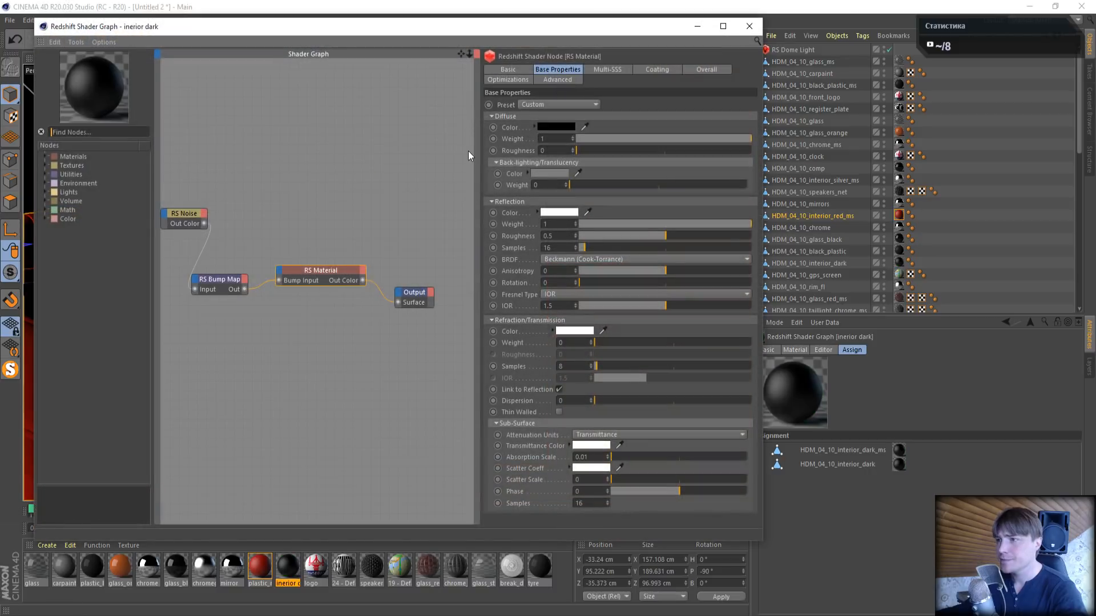
{"action": "left_click", "coordinate": [216, 281]}
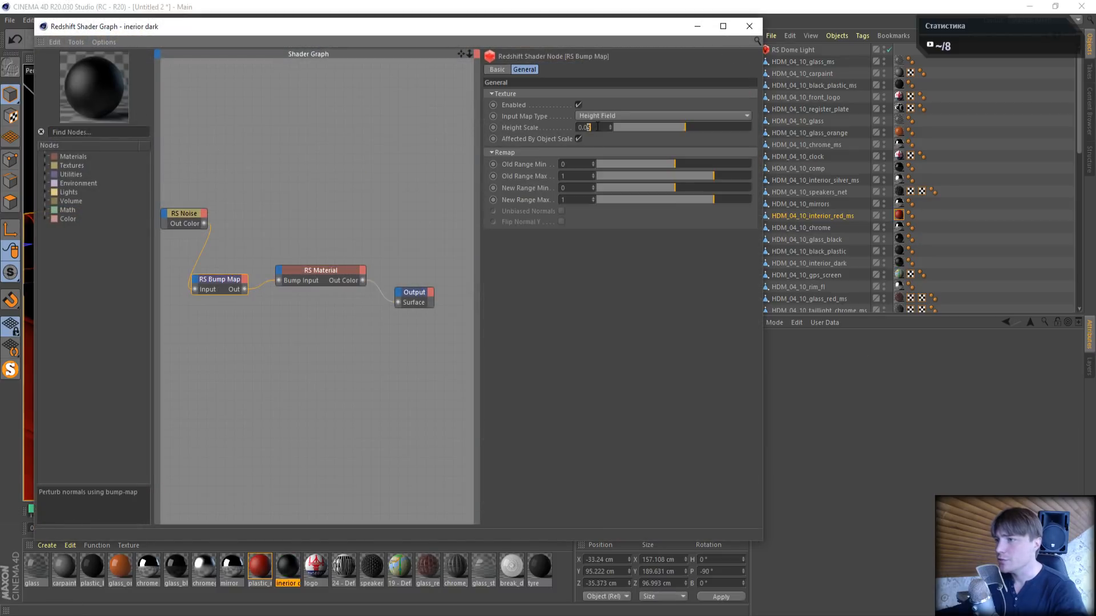
{"action": "type", "text": "2"}
{"action": "key", "text": "Return"}
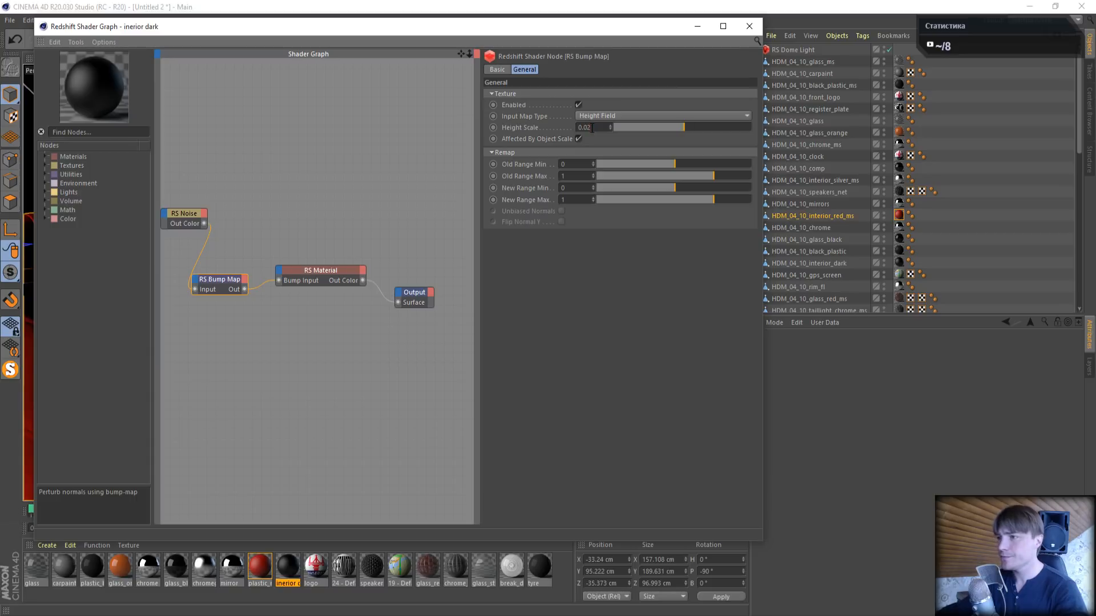
{"action": "left_click", "coordinate": [749, 26]}
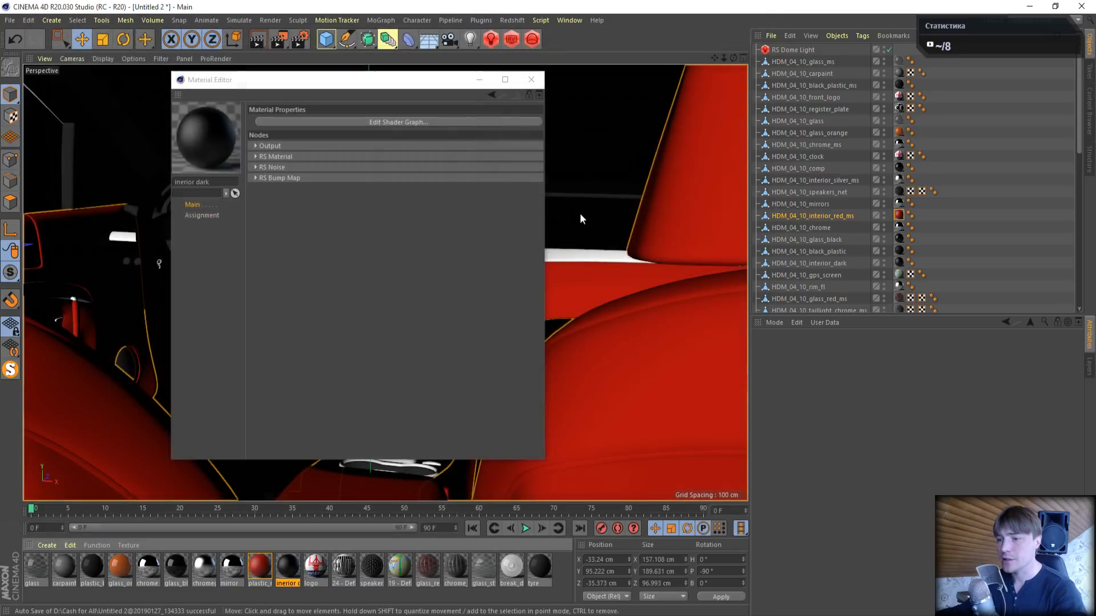
- Check the logo material's shader graph, close its editor windows, and frame the Maserati badge on the hood in the viewport
{"action": "left_click", "coordinate": [311, 571]}
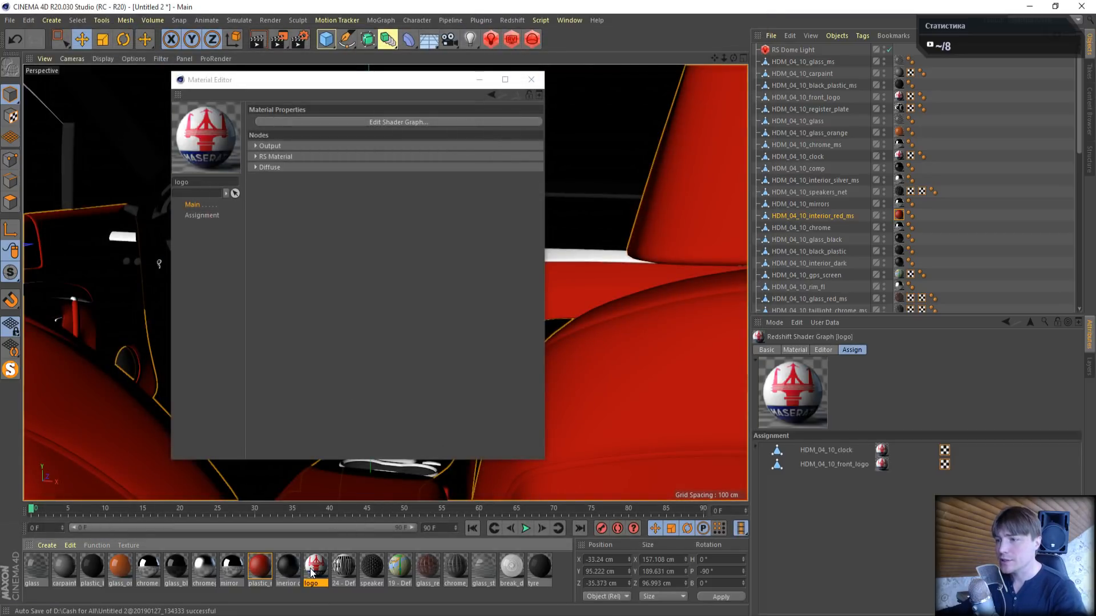
{"action": "double_click", "coordinate": [311, 571]}
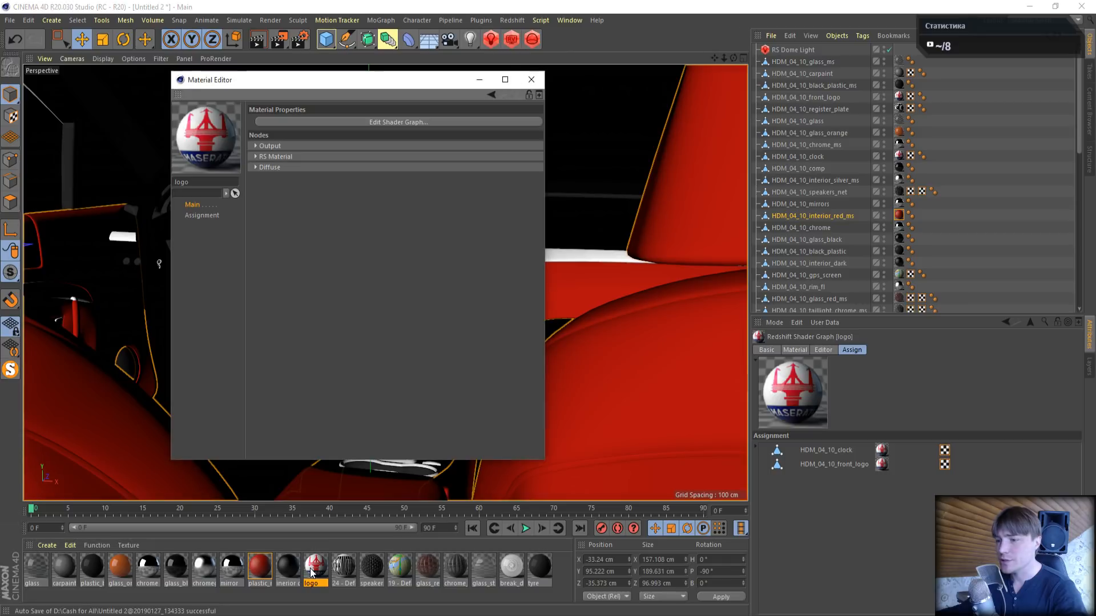
{"action": "left_click", "coordinate": [381, 122]}
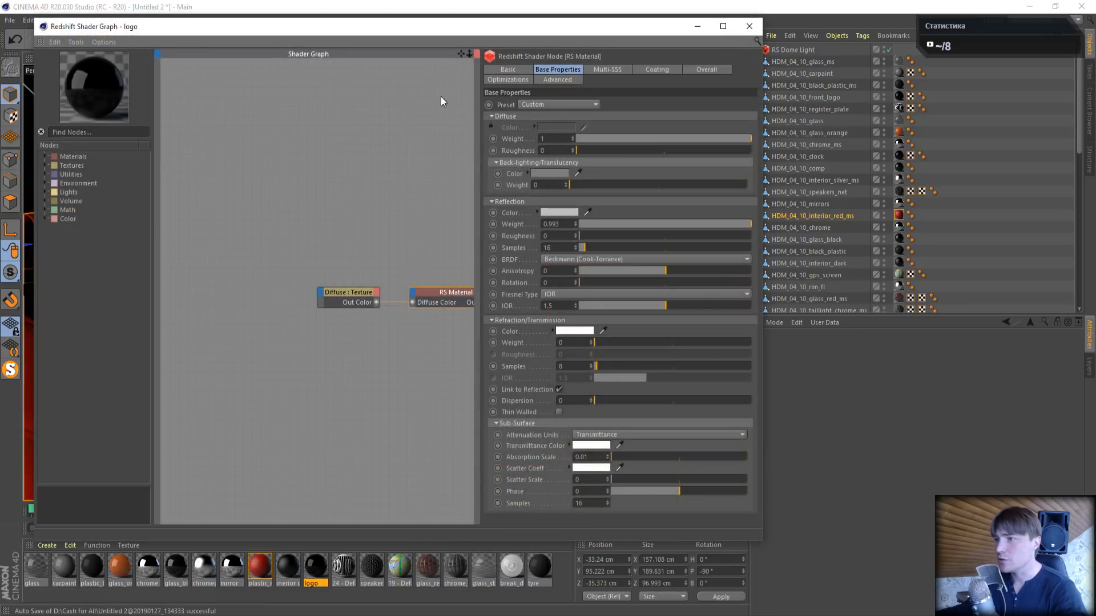
{"action": "left_click", "coordinate": [748, 27]}
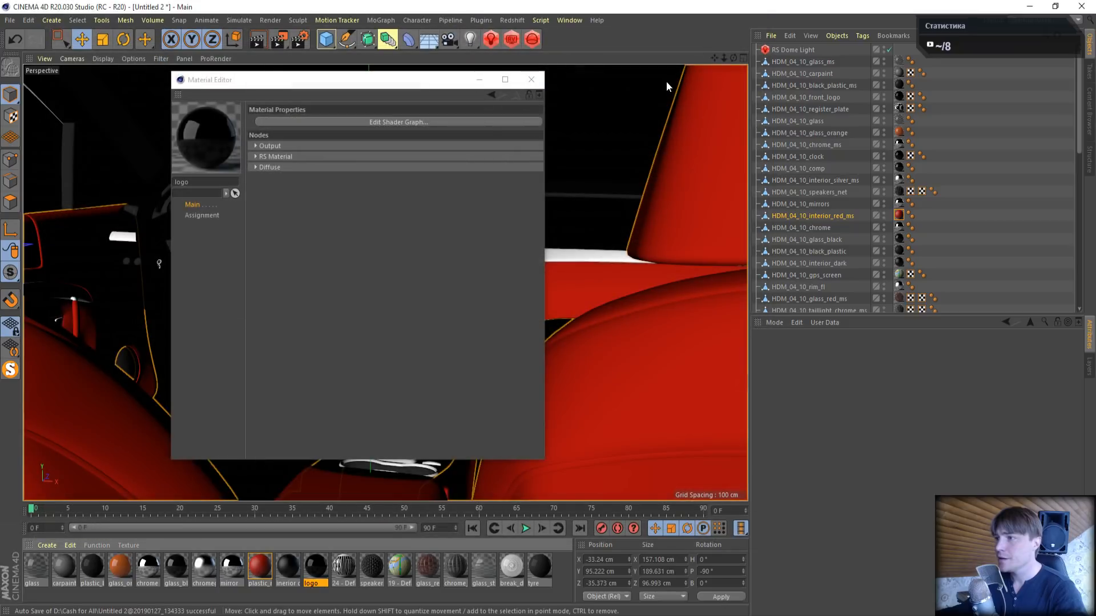
{"action": "mouse_move", "coordinate": [736, 59]}
{"action": "left_mouse_down"}
{"action": "mouse_move", "coordinate": [712, 56]}
{"action": "mouse_move", "coordinate": [734, 58]}
{"action": "left_mouse_up"}
{"action": "left_click", "coordinate": [530, 79]}
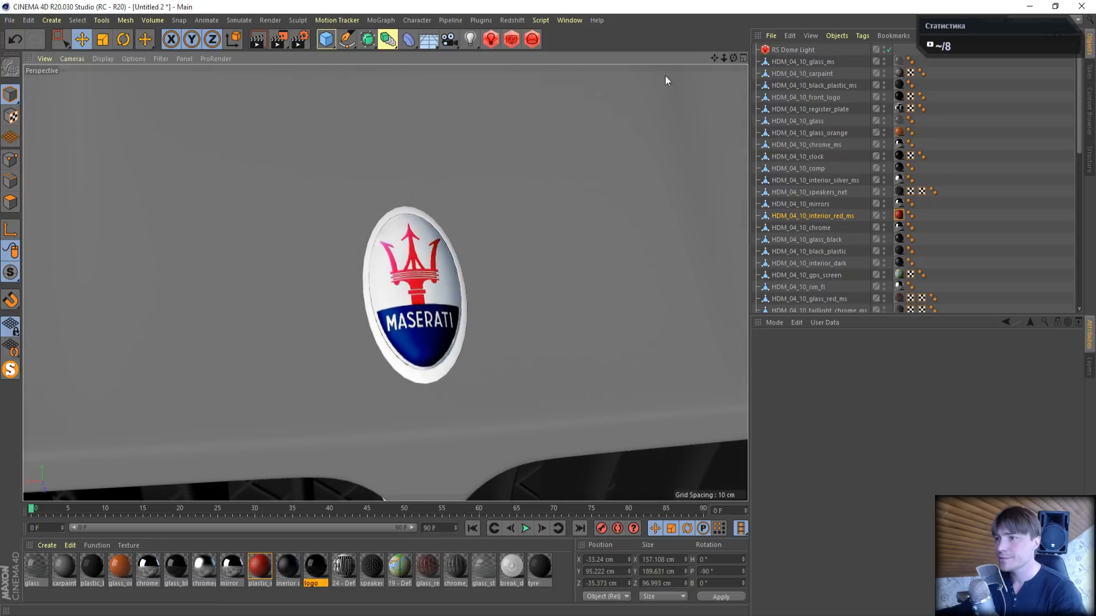
- Start a live Redshift RenderView preview of the hood badge in an enlarged window and view the badge from an oblique angle
{"action": "left_click", "coordinate": [509, 44]}
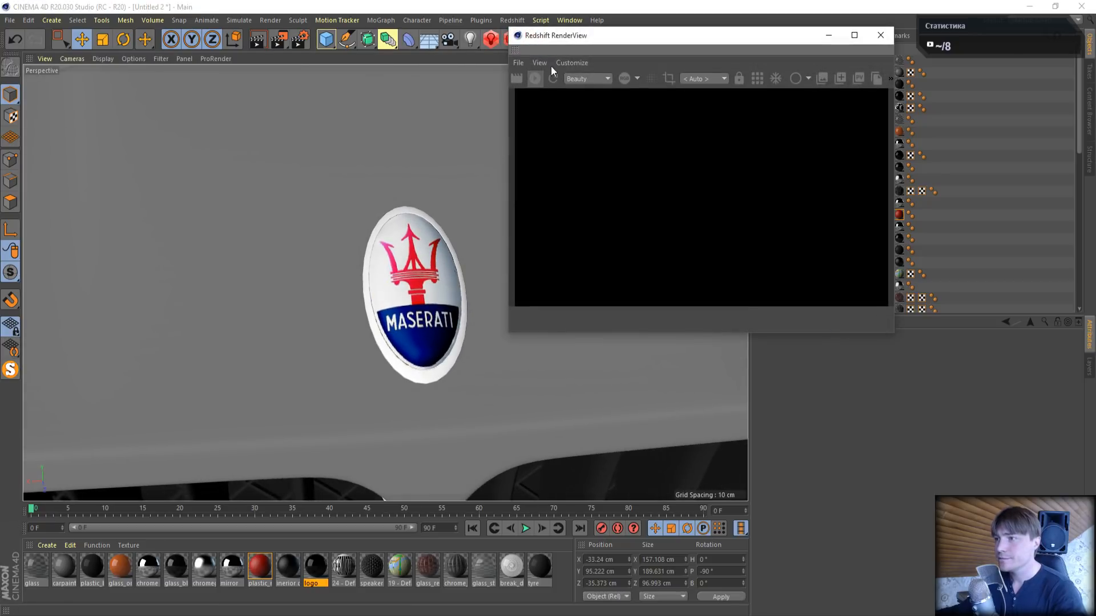
{"action": "left_click_drag", "start_coordinate": [590, 64], "coordinate": [730, 134]}
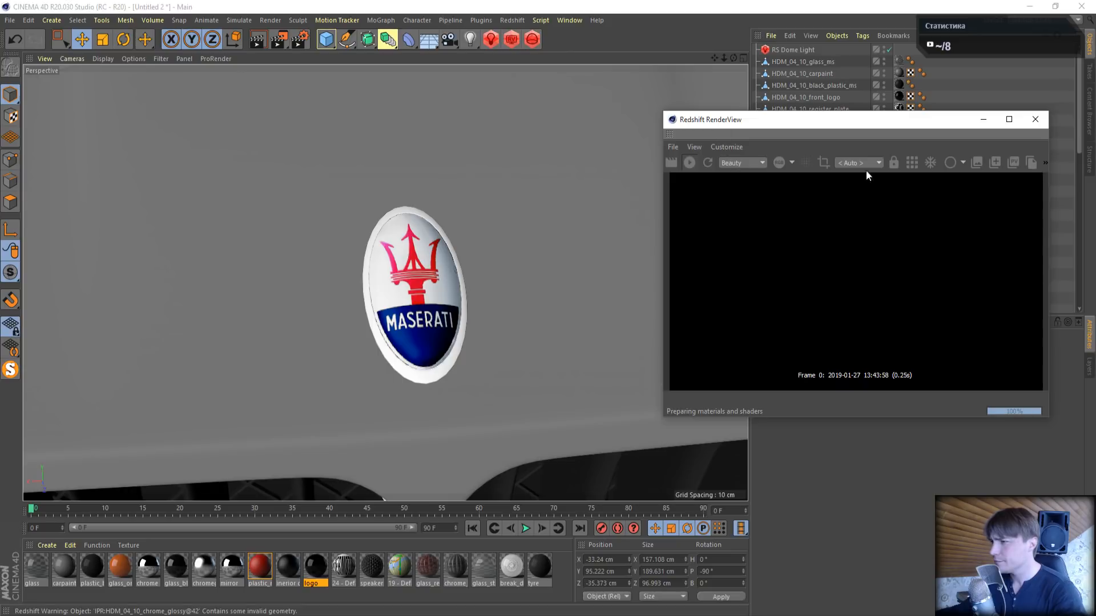
{"action": "left_click_drag", "start_coordinate": [899, 126], "coordinate": [264, 77]}
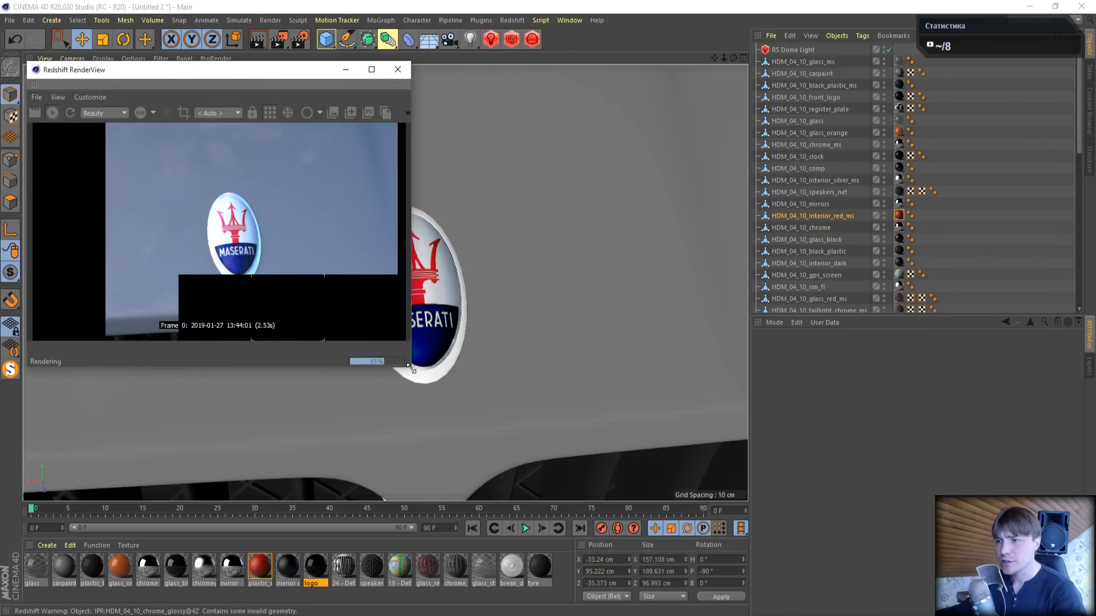
{"action": "left_click_drag", "start_coordinate": [411, 367], "coordinate": [507, 465]}
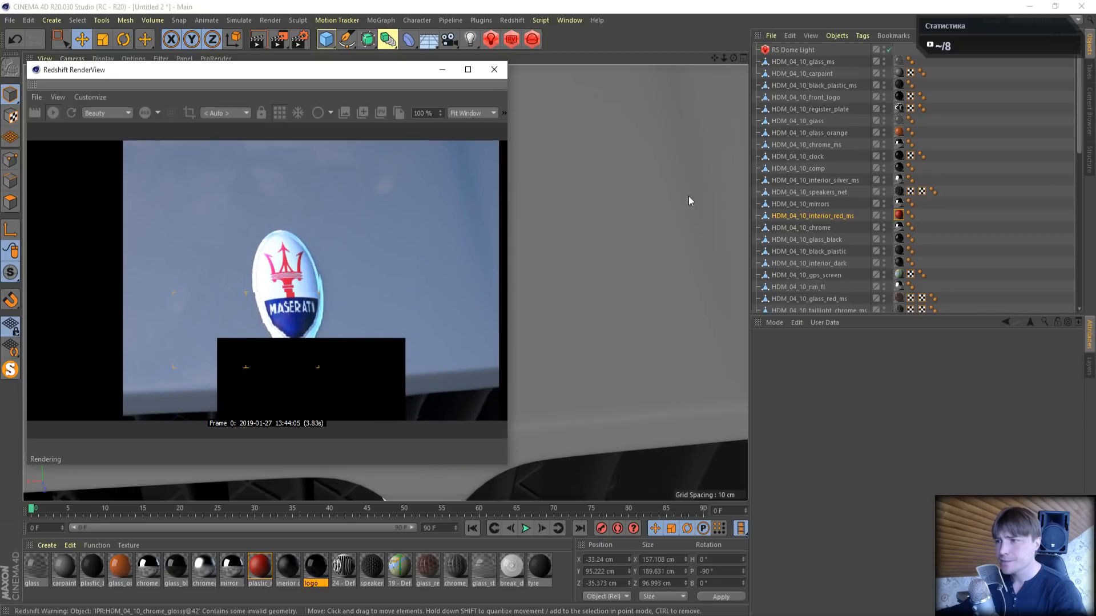
{"action": "left_click_drag", "start_coordinate": [732, 63], "coordinate": [759, 52]}
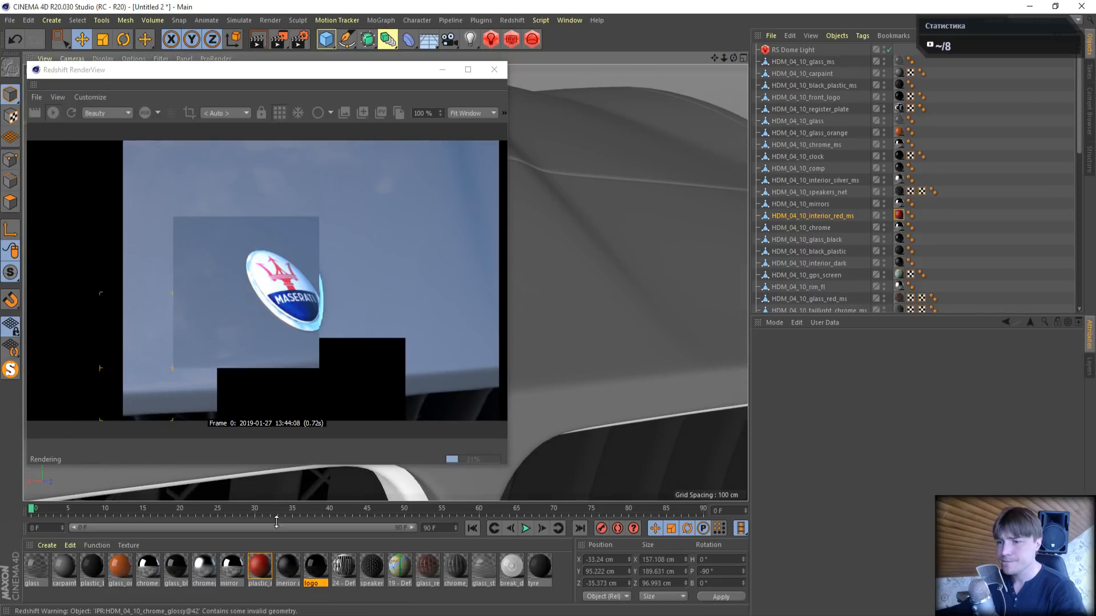
- In the logo material's shader graph, set RS Material's reflection weight to 1 and its Fresnel type to Metalness
{"action": "double_click", "coordinate": [315, 568]}
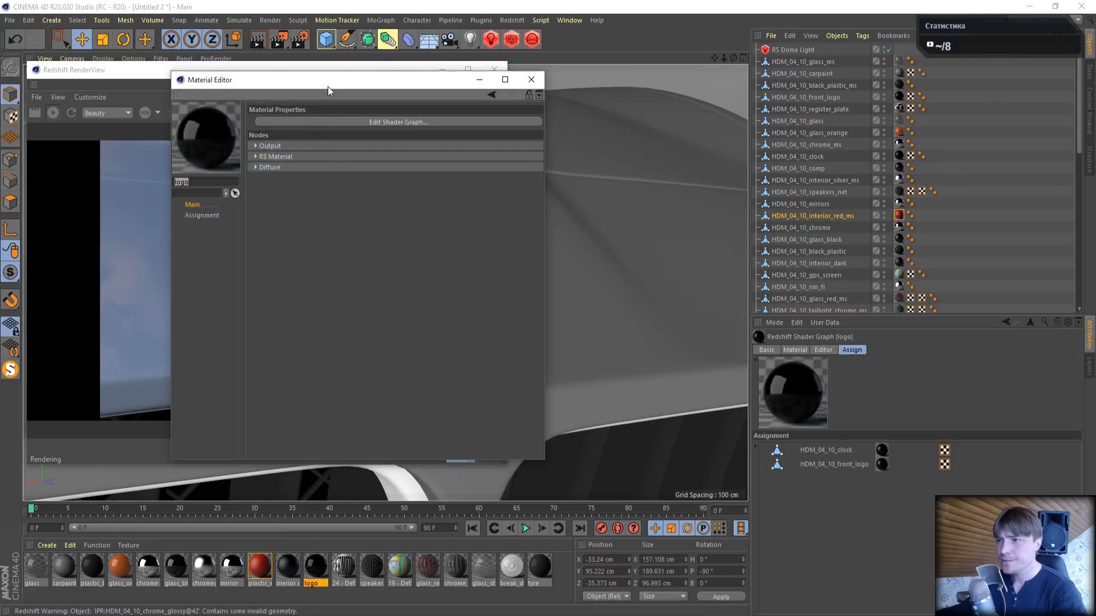
{"action": "left_click", "coordinate": [338, 118]}
{"action": "left_click_drag", "start_coordinate": [343, 32], "coordinate": [685, 126]}
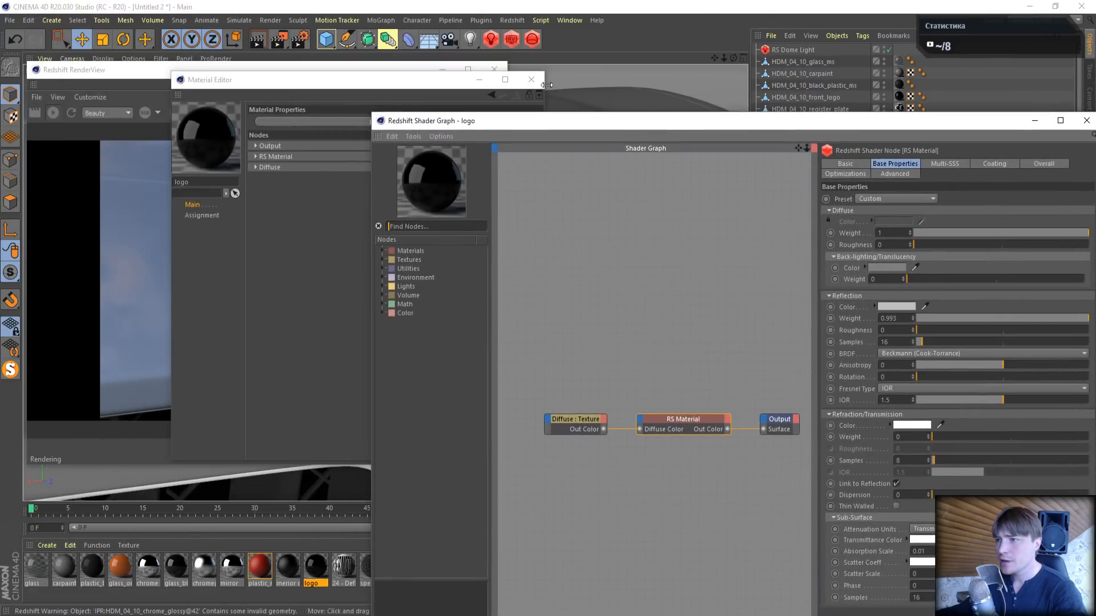
{"action": "left_click", "coordinate": [531, 75]}
{"action": "left_click", "coordinate": [572, 420]}
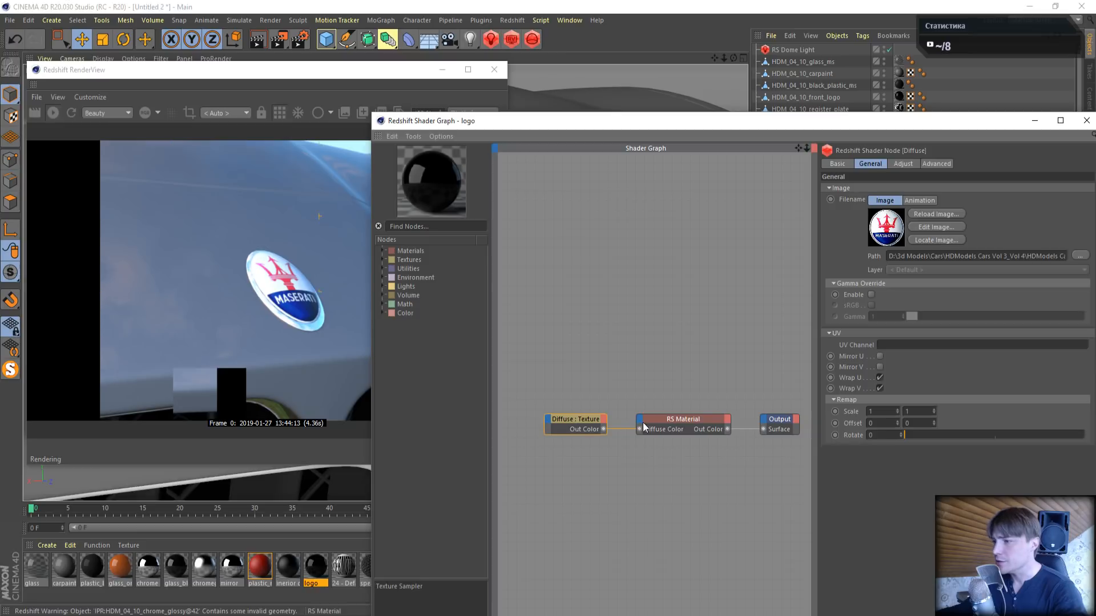
{"action": "left_click", "coordinate": [683, 419]}
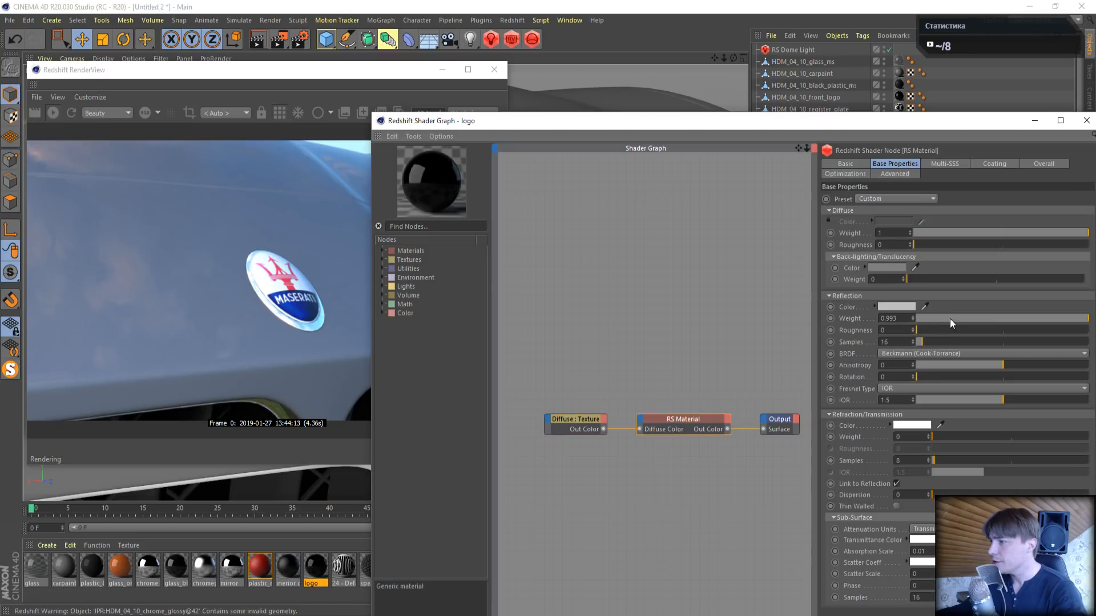
{"action": "left_click_drag", "start_coordinate": [950, 318], "coordinate": [1084, 319]}
{"action": "left_click", "coordinate": [900, 389]}
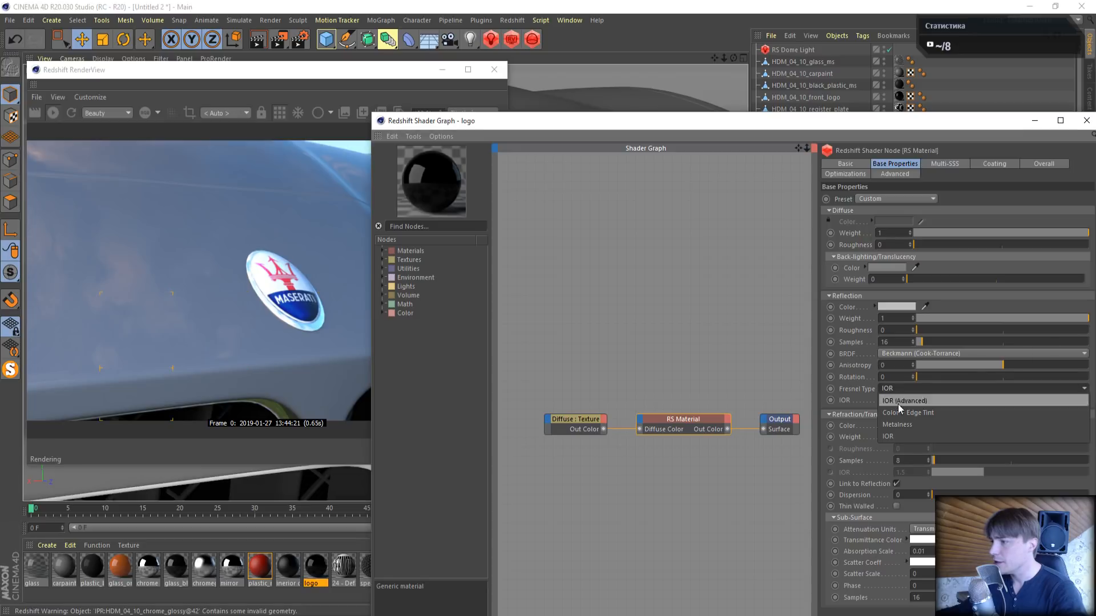
{"action": "left_click", "coordinate": [900, 424]}
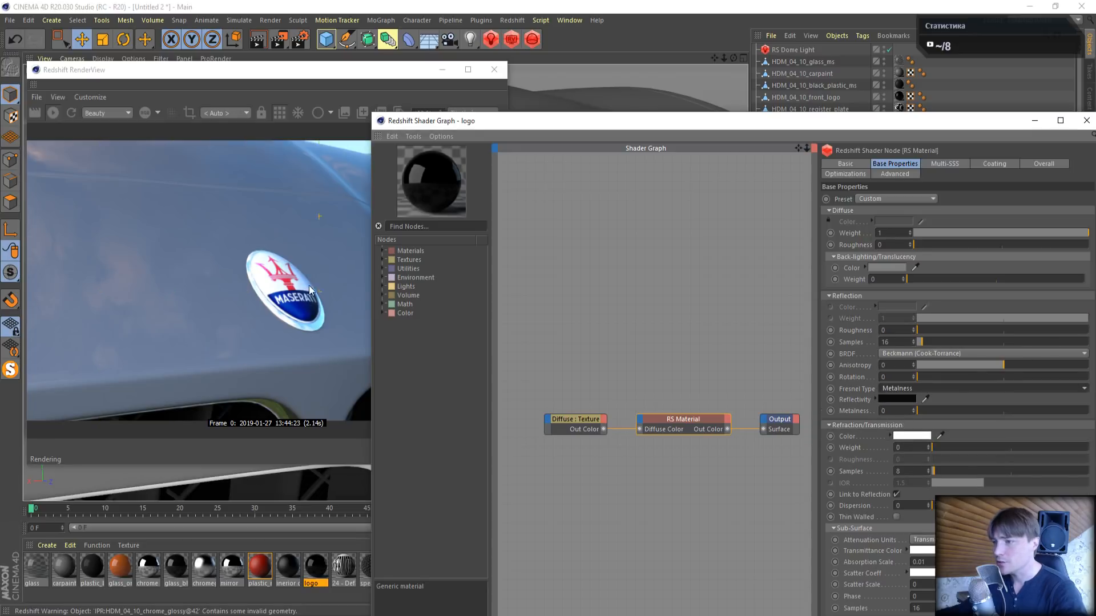
- Connect the logo's Diffuse texture Out Color to RS Material's Refl Reflectivity input as well, and reposition the shader graph window
{"action": "left_click", "coordinate": [561, 419]}
{"action": "left_click_drag", "start_coordinate": [560, 419], "coordinate": [522, 416]}
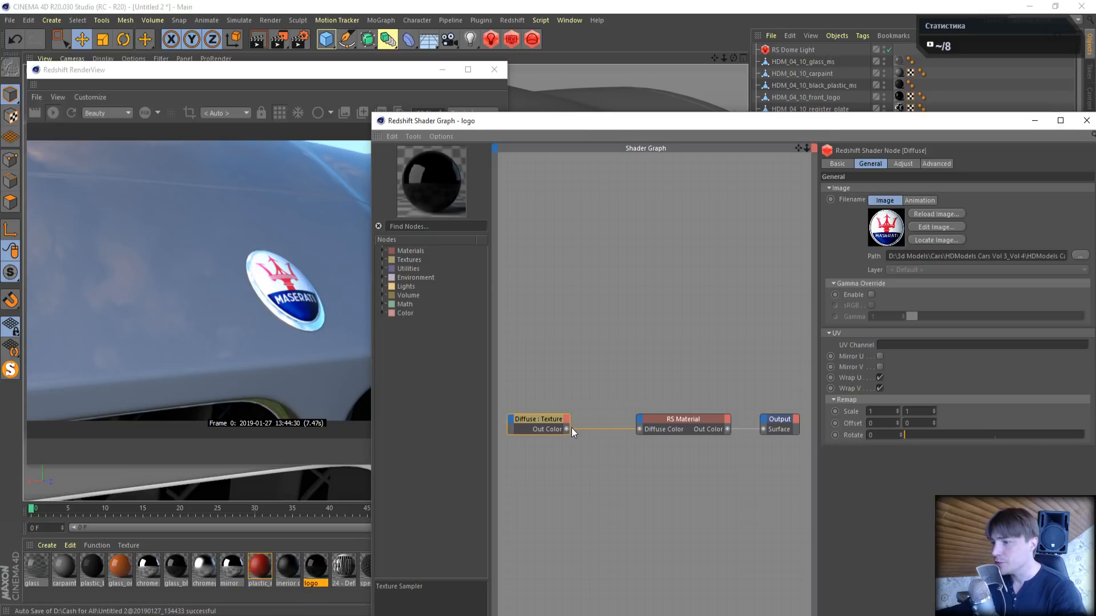
{"action": "left_click_drag", "start_coordinate": [566, 429], "coordinate": [638, 419]}
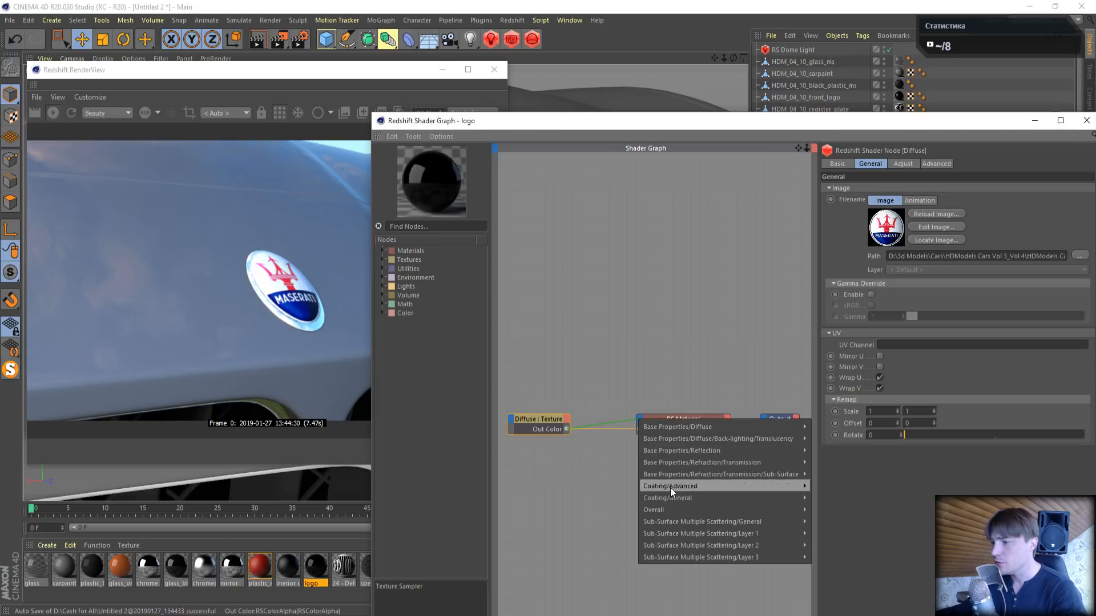
{"action": "mouse_move", "coordinate": [690, 453]}
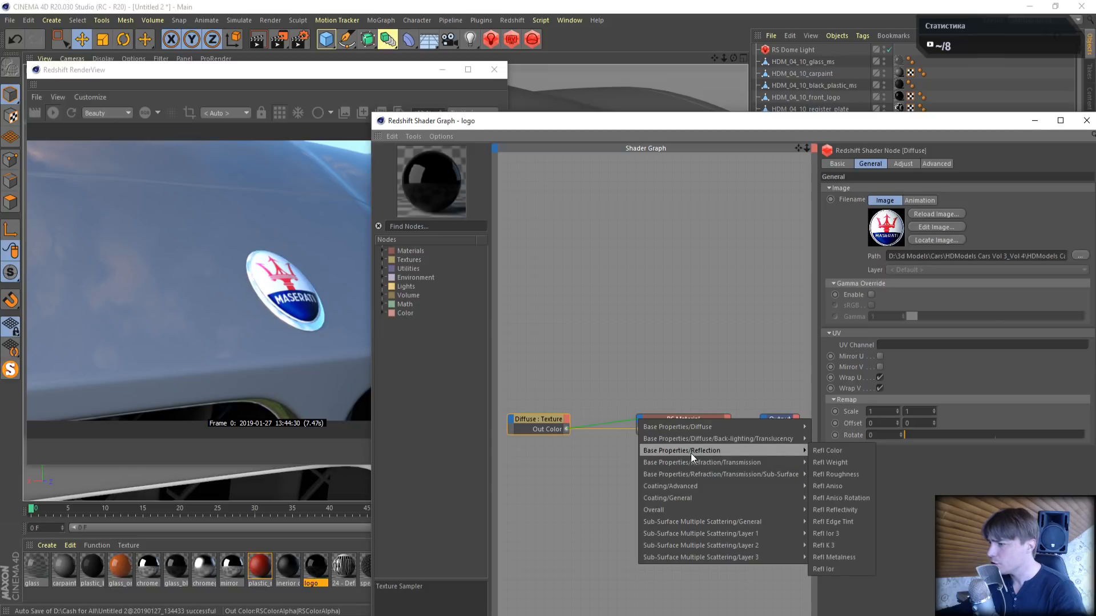
{"action": "left_click", "coordinate": [850, 508]}
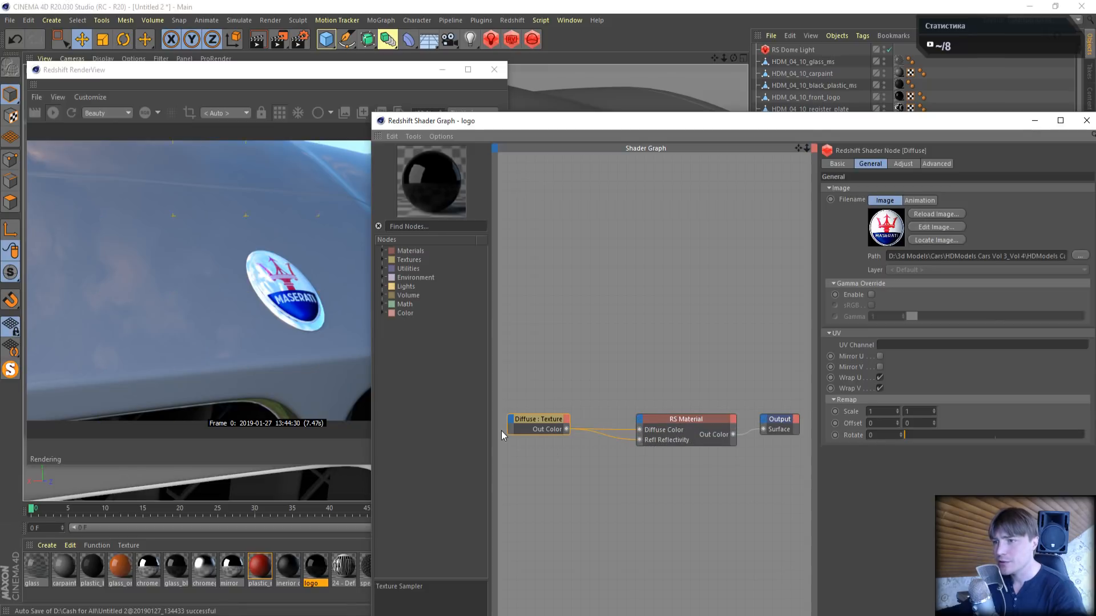
{"action": "left_click_drag", "start_coordinate": [994, 126], "coordinate": [886, 153]}
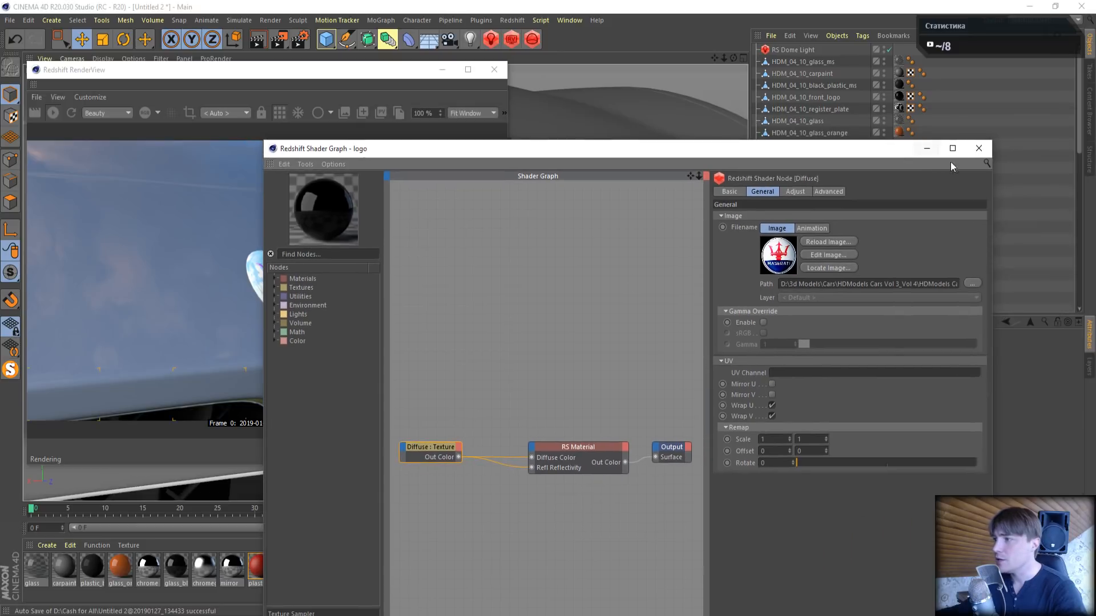
- Close the logo's shader graph and inspect the hood badge's reflections up close in the live render preview
{"action": "left_click", "coordinate": [973, 150]}
{"action": "left_click_drag", "start_coordinate": [736, 57], "coordinate": [738, 55]}
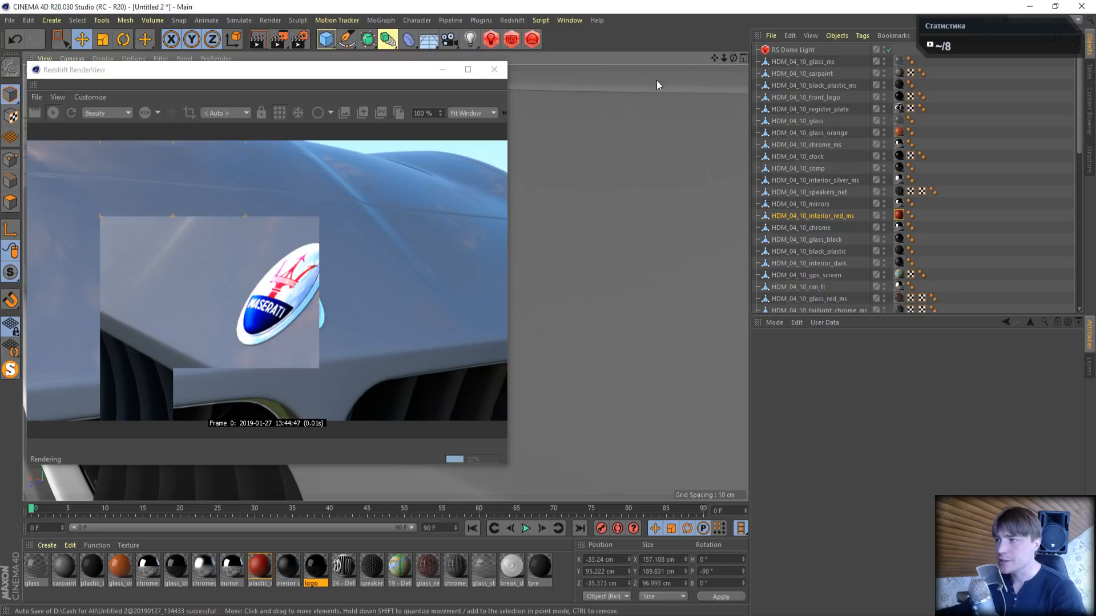
{"action": "left_click_drag", "start_coordinate": [723, 57], "coordinate": [724, 58]}
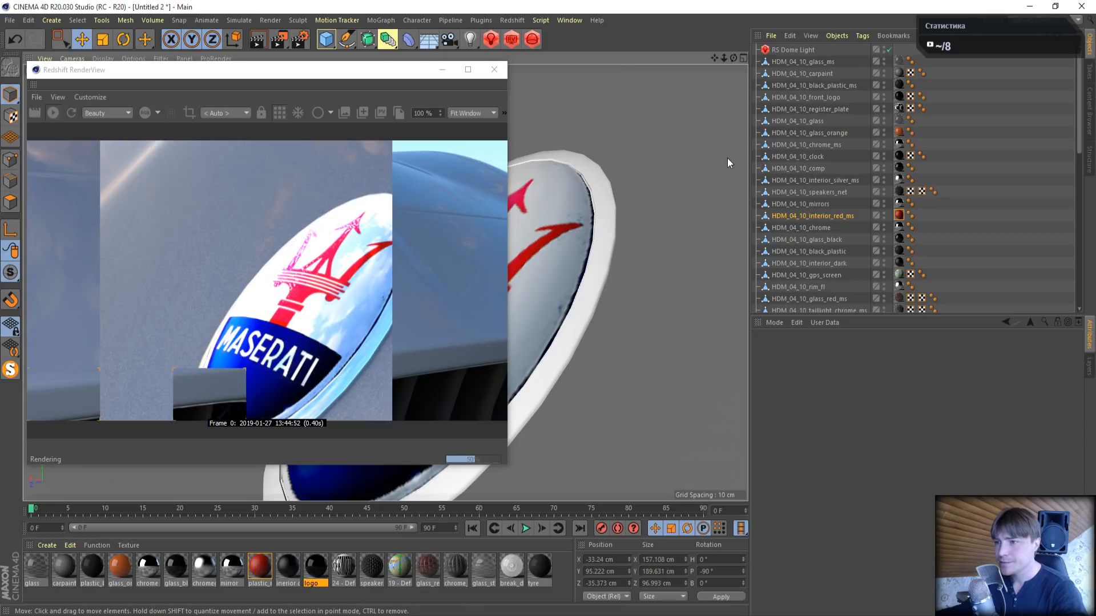
- Set Unified Sampling's Samples Max to 64 in the Redshift render settings, and close the settings and RenderView windows
{"action": "left_click", "coordinate": [306, 38]}
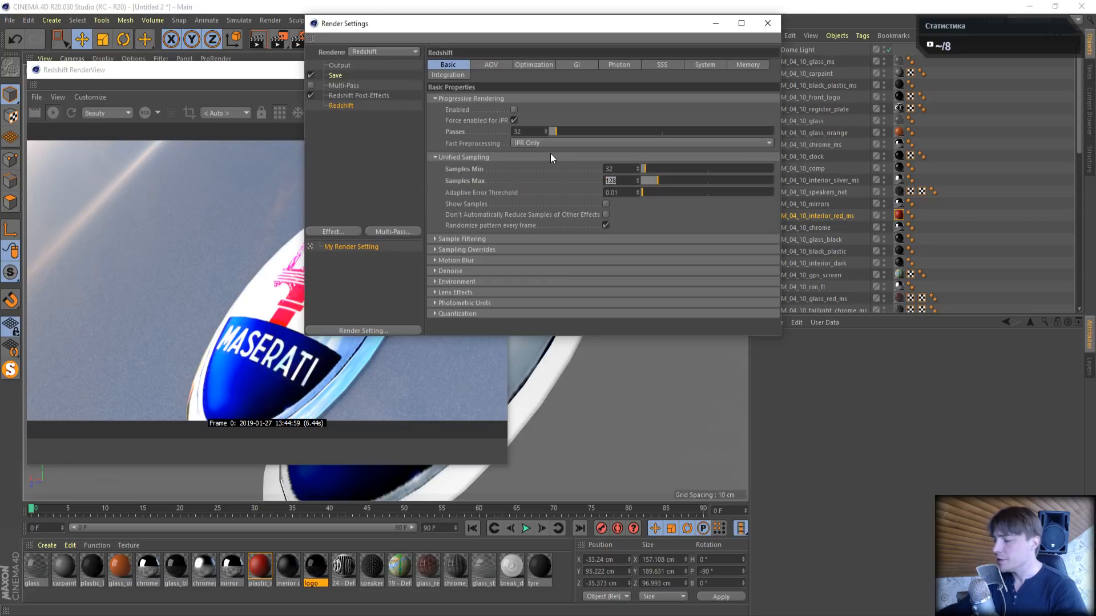
{"action": "type", "text": "64"}
{"action": "key", "text": "Return"}
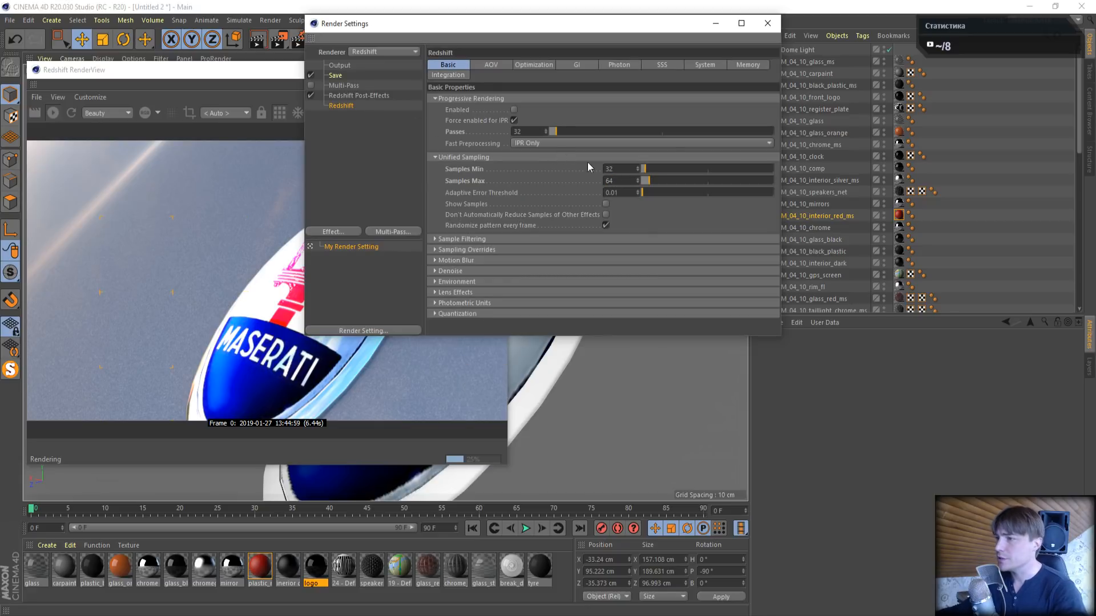
{"action": "left_click", "coordinate": [768, 23]}
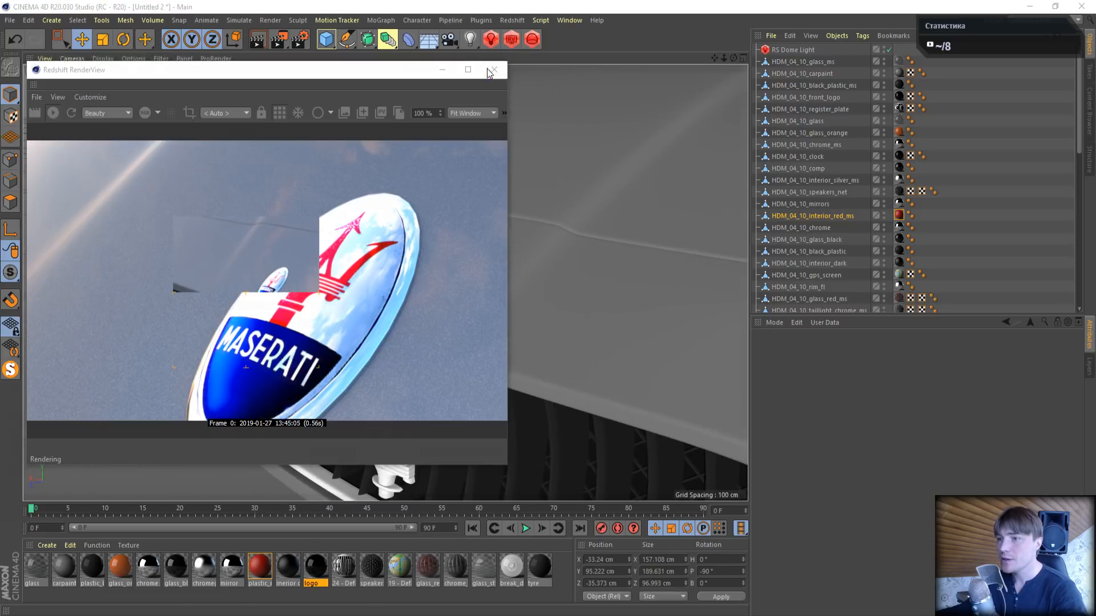
{"action": "left_click", "coordinate": [493, 69]}
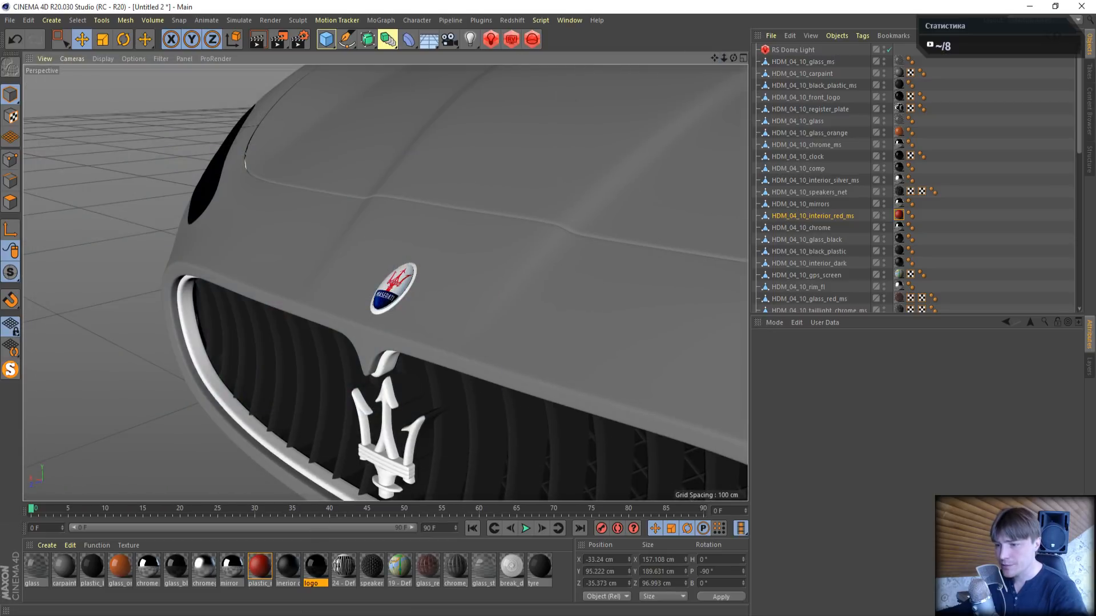
- Frame the rear registration plate and open the Diffuse texture node in the shader graph of its material, 24 - Default
{"action": "left_click", "coordinate": [345, 580]}
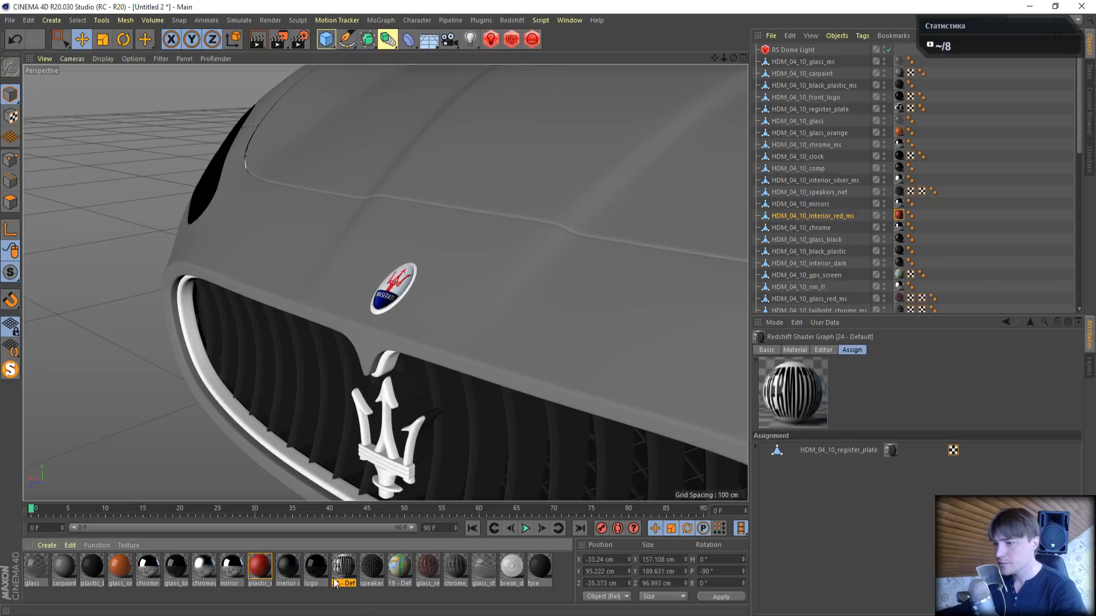
{"action": "left_click_drag", "start_coordinate": [734, 58], "coordinate": [656, 44]}
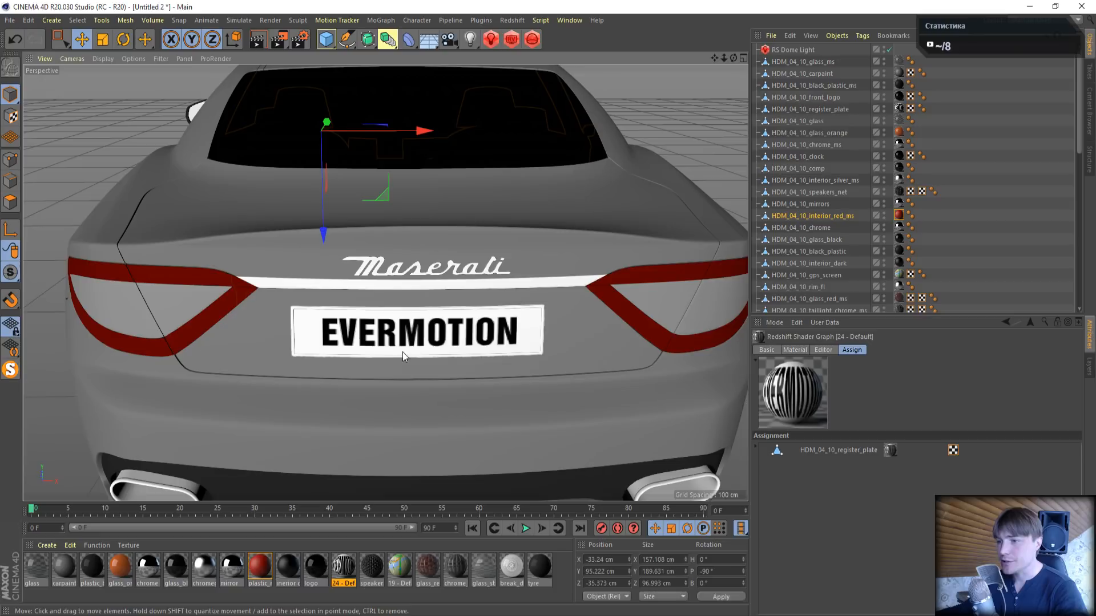
{"action": "double_click", "coordinate": [343, 567]}
{"action": "left_click", "coordinate": [367, 122]}
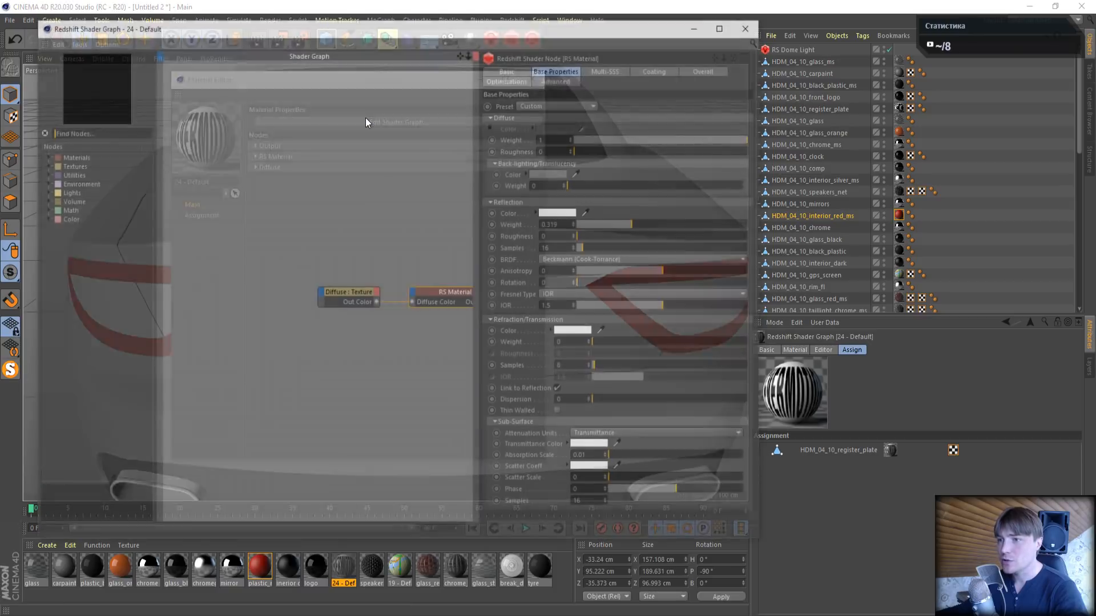
{"action": "left_click", "coordinate": [347, 296]}
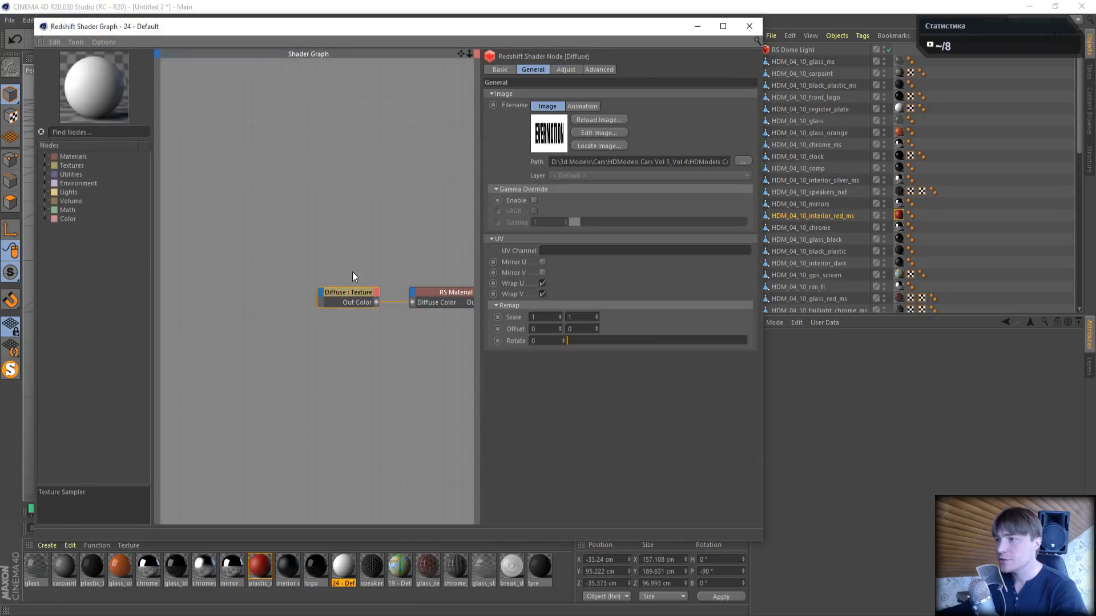
- Open the Diffuse node's plate image for editing, check it in the photo viewer and close the viewer
{"action": "left_click", "coordinate": [601, 132]}
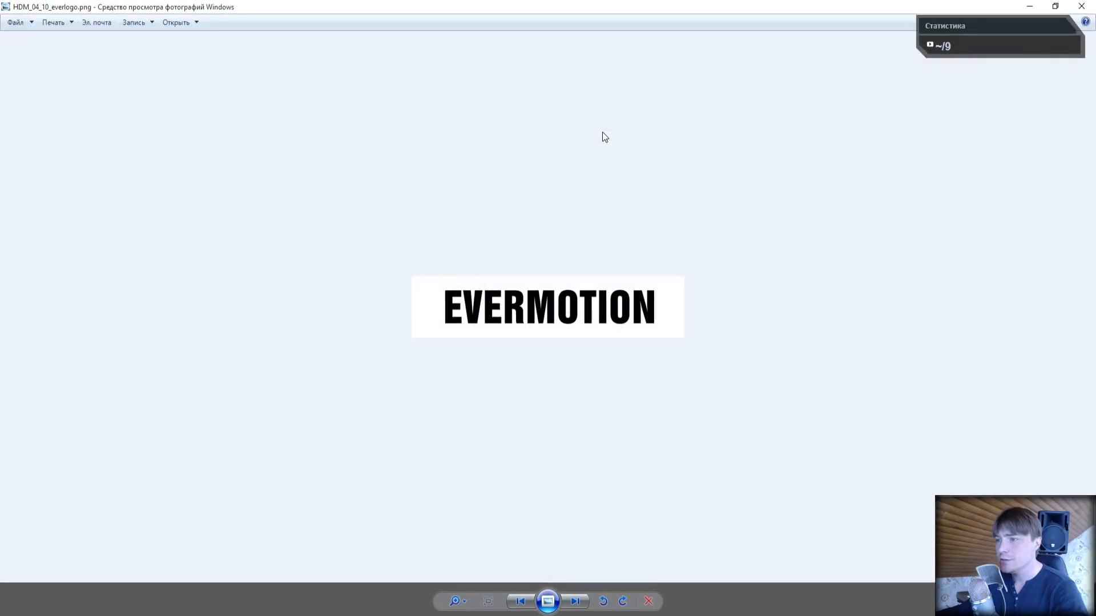
{"action": "right_click", "coordinate": [467, 310]}
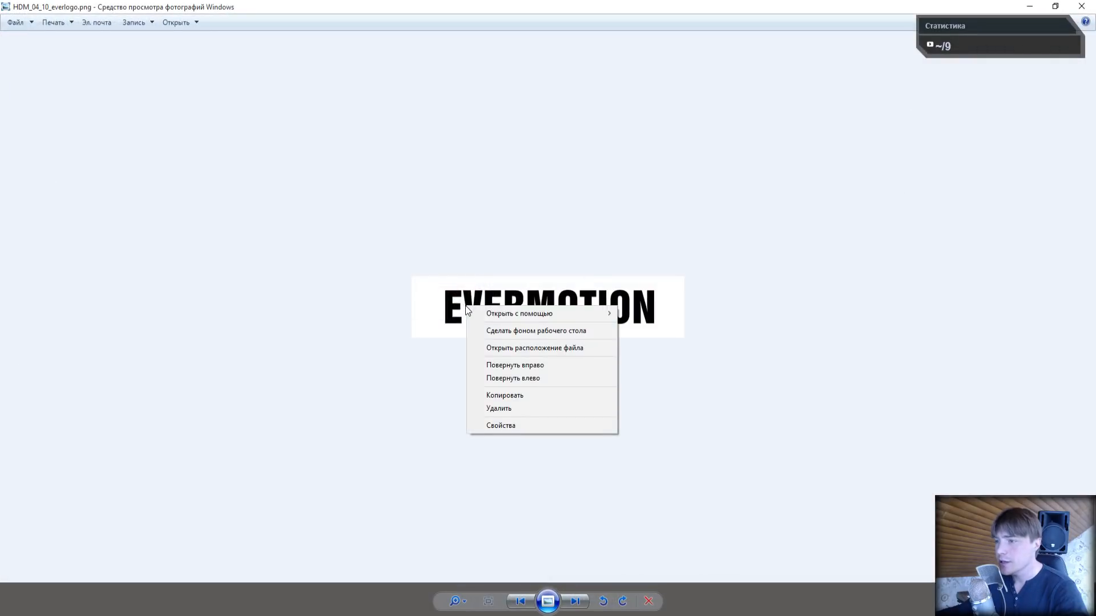
{"action": "left_click", "coordinate": [460, 308]}
{"action": "left_click", "coordinate": [1081, 6]}
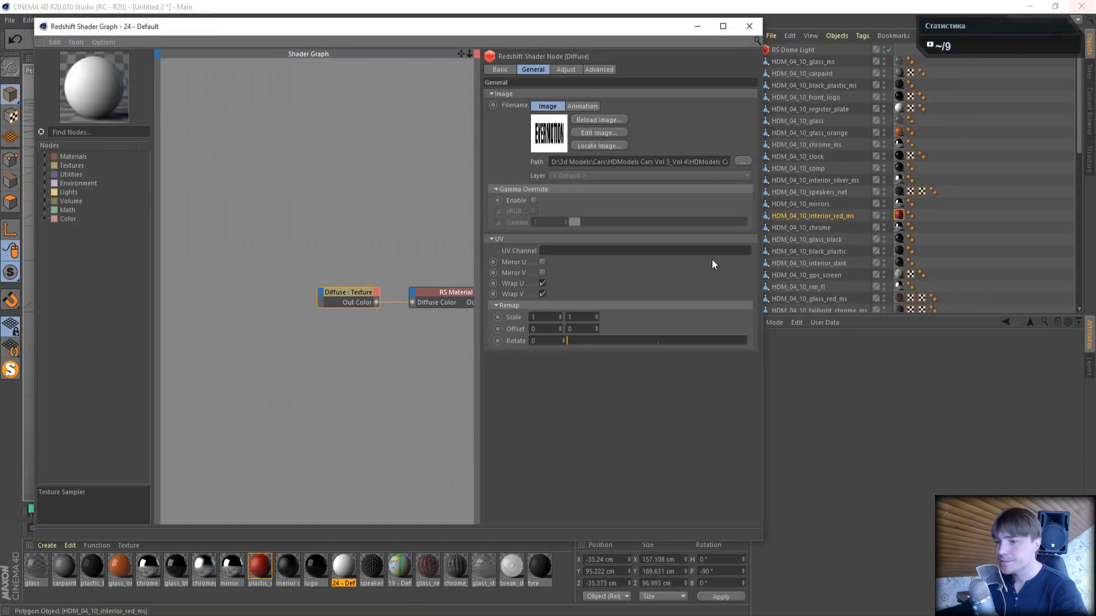
- Switch to the 10_fbx.fbm folder in File Explorer and open HDM_04_10_everlogo.png with Paint
{"action": "mouse_move", "coordinate": [297, 610]}
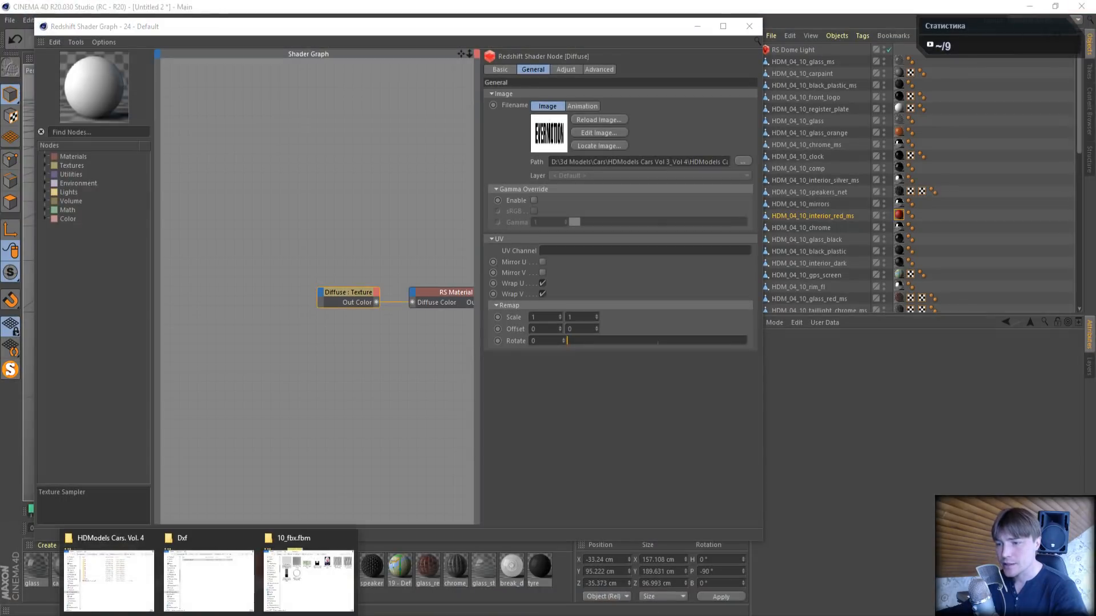
{"action": "left_click", "coordinate": [300, 577]}
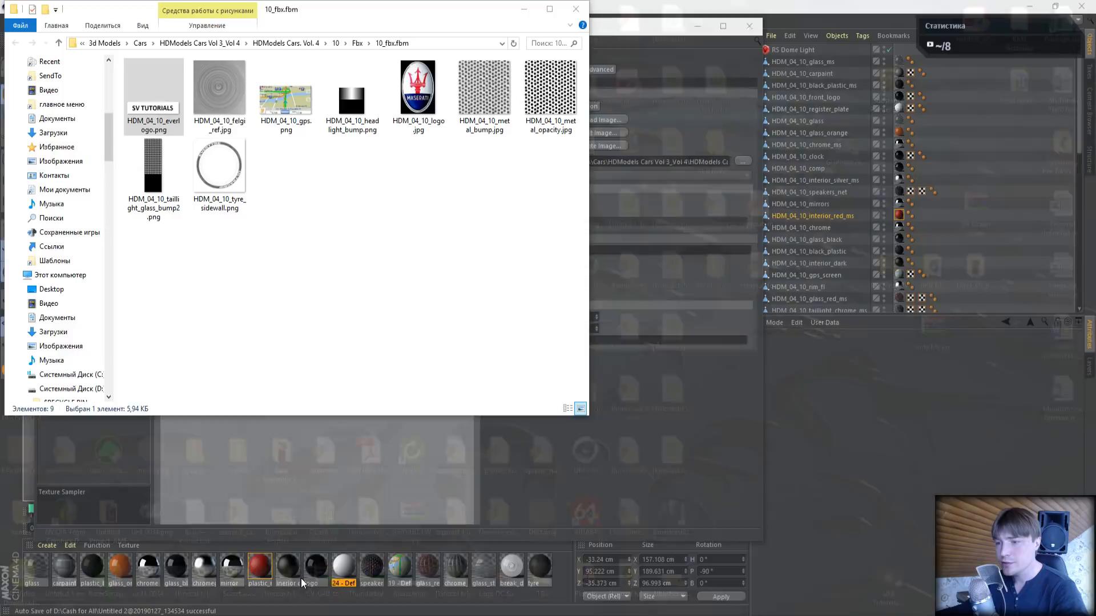
{"action": "right_click", "coordinate": [158, 109]}
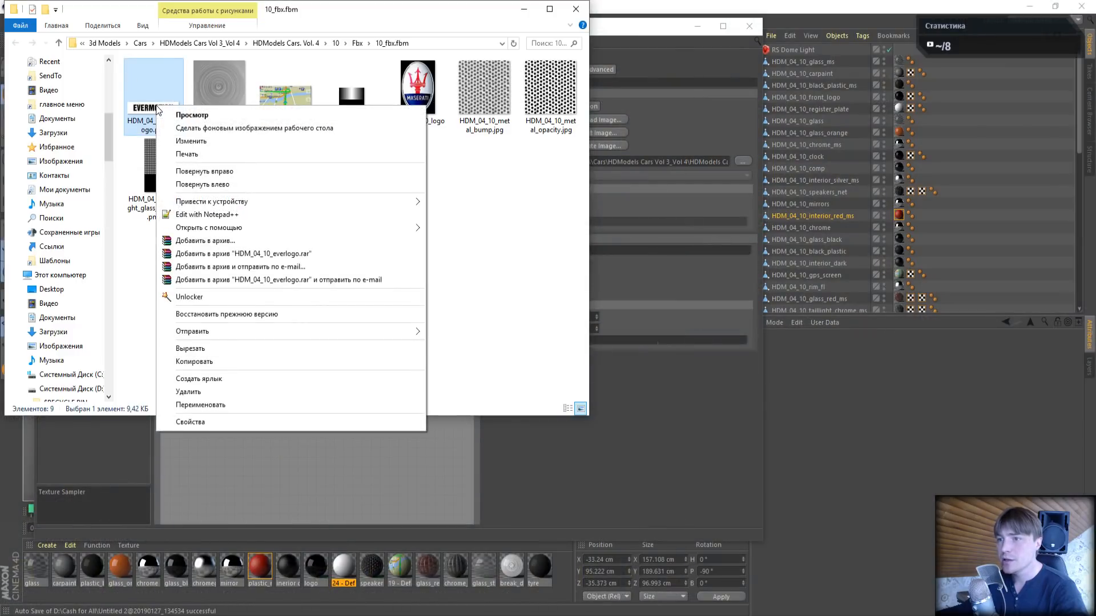
{"action": "mouse_move", "coordinate": [343, 228]}
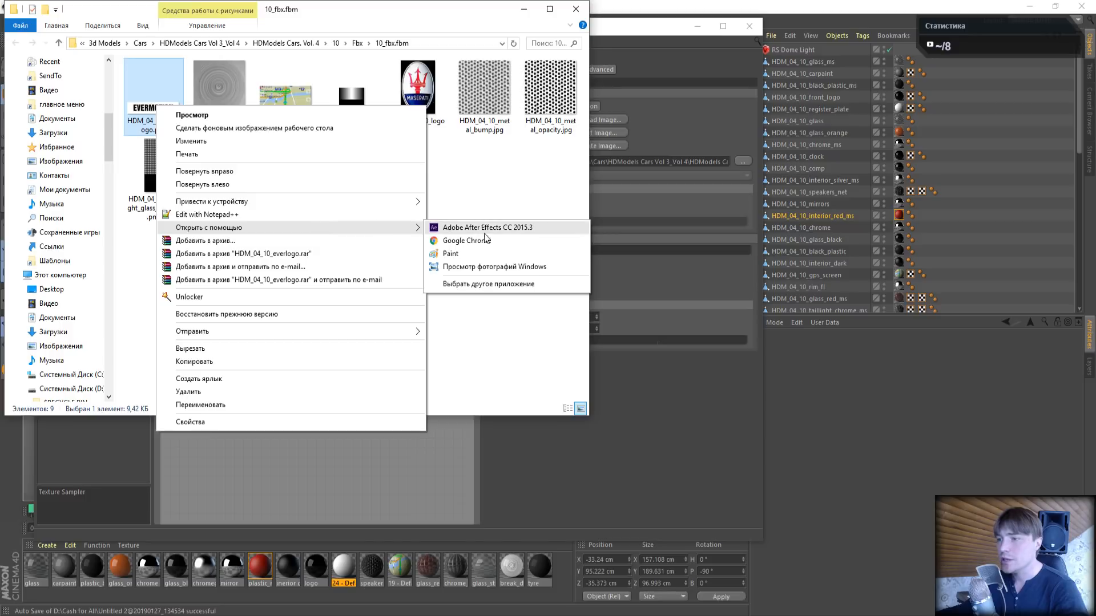
{"action": "left_click", "coordinate": [463, 255]}
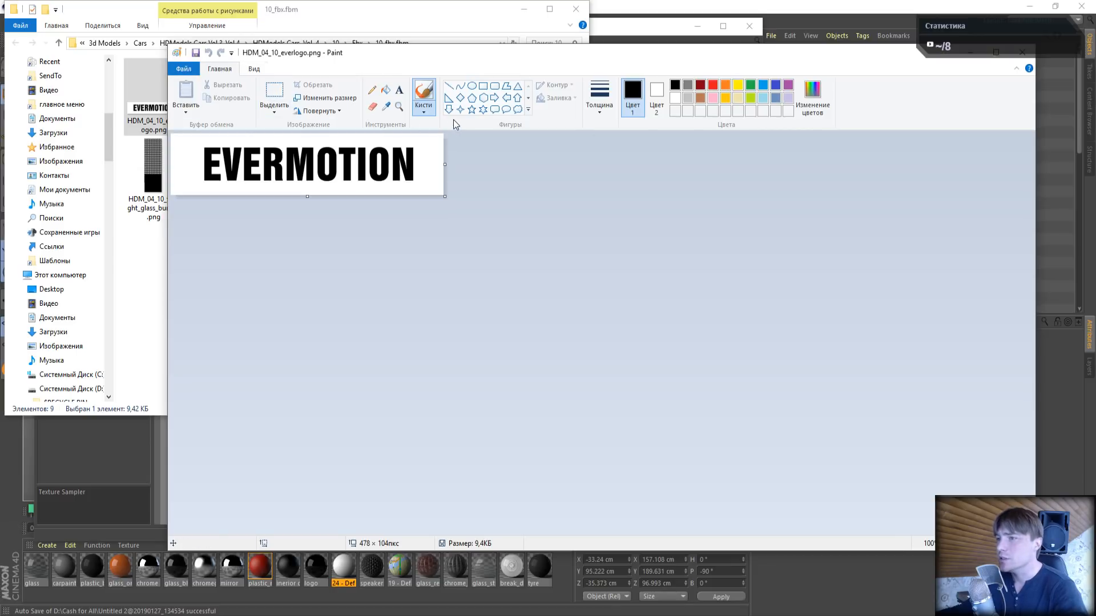
- Erase the EVERMOTION lettering from the plate image, leaving a white background
{"action": "left_click", "coordinate": [274, 92]}
{"action": "left_click", "coordinate": [656, 97]}
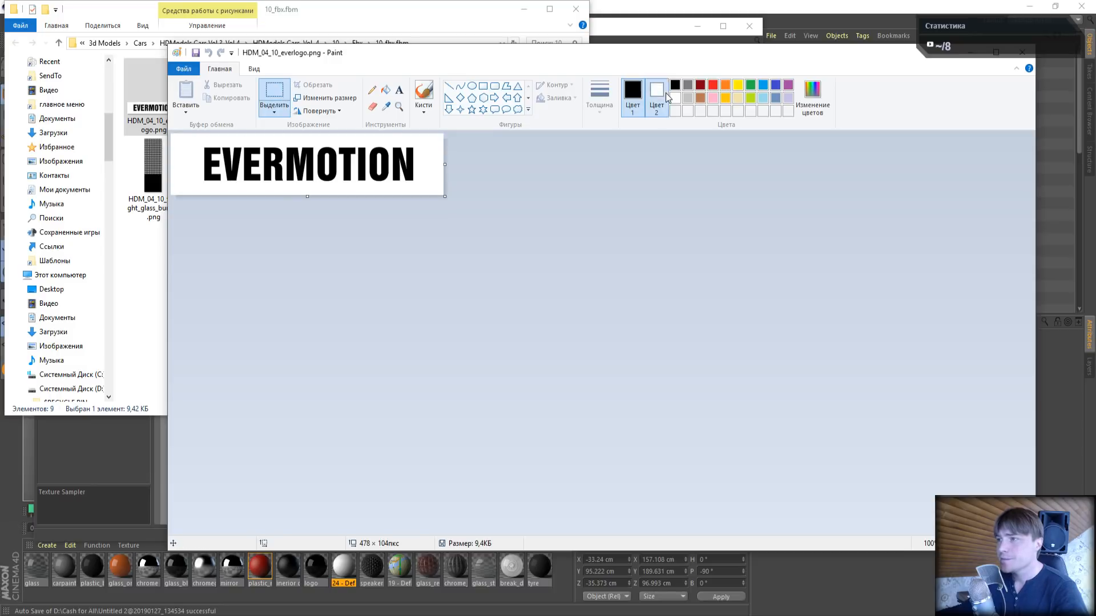
{"action": "left_click_drag", "start_coordinate": [191, 141], "coordinate": [426, 188]}
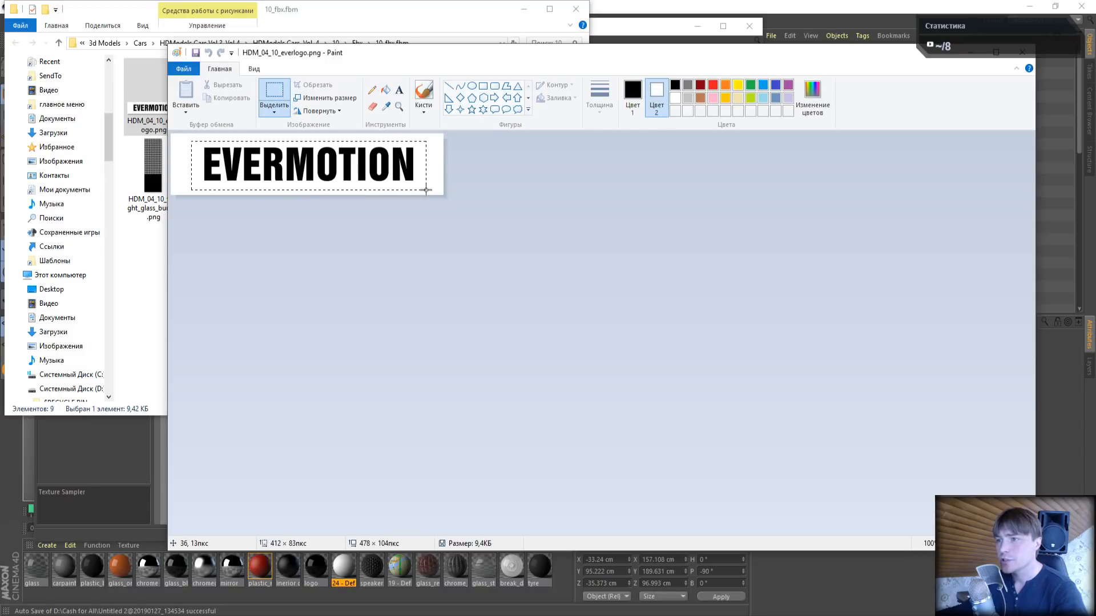
{"action": "key", "text": "Delete"}
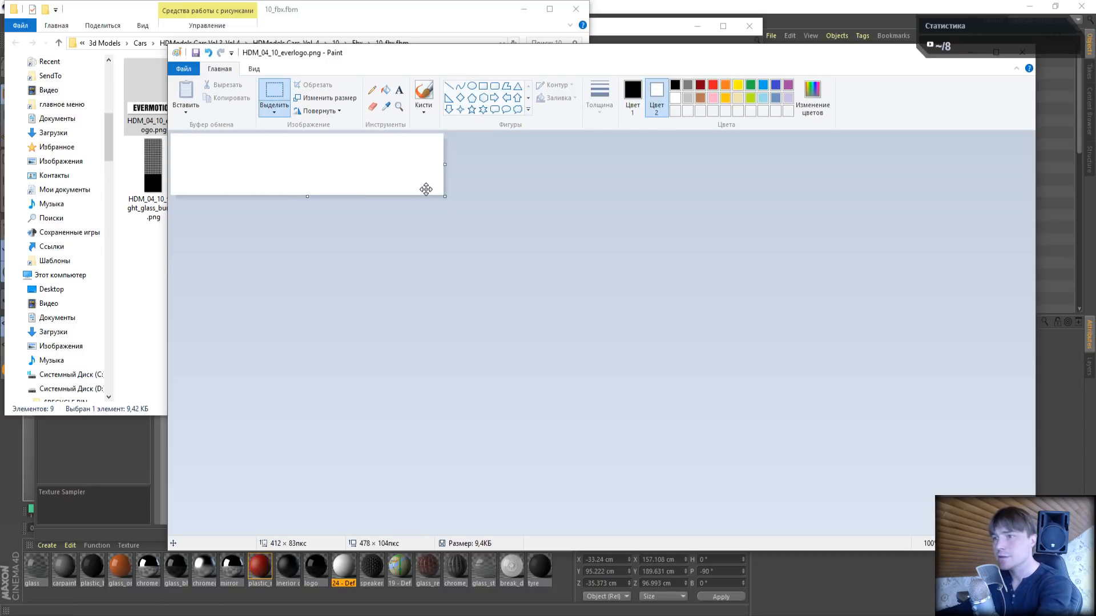
- Add the text SV TUTORIALS to the blank plate and shift it slightly down to centre it vertically
{"action": "left_click", "coordinate": [399, 90]}
{"action": "left_click", "coordinate": [198, 162]}
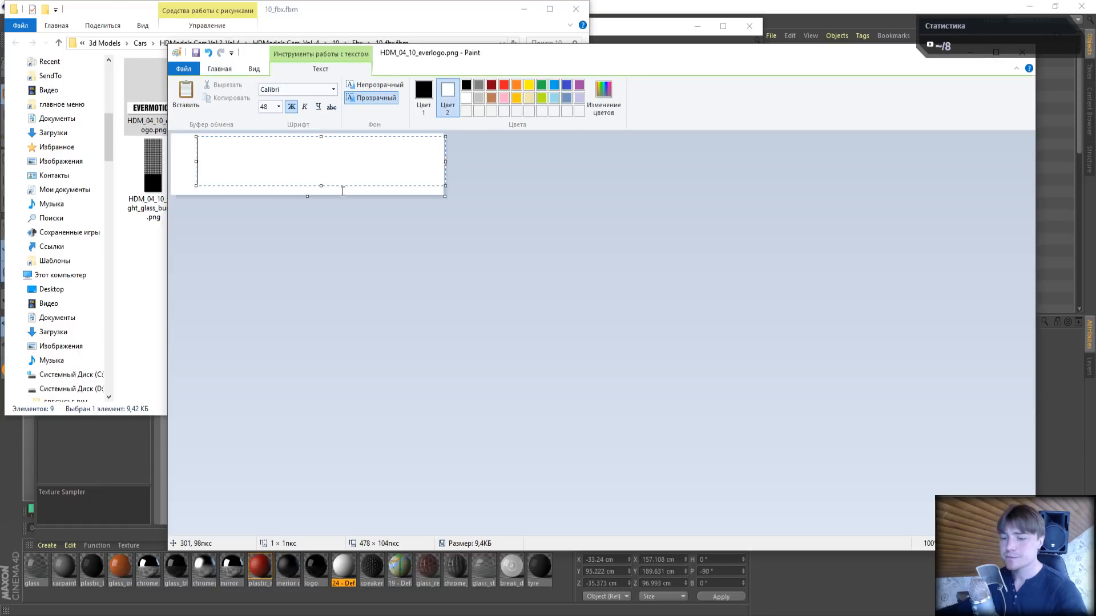
{"action": "type", "text": "SV TUTO"}
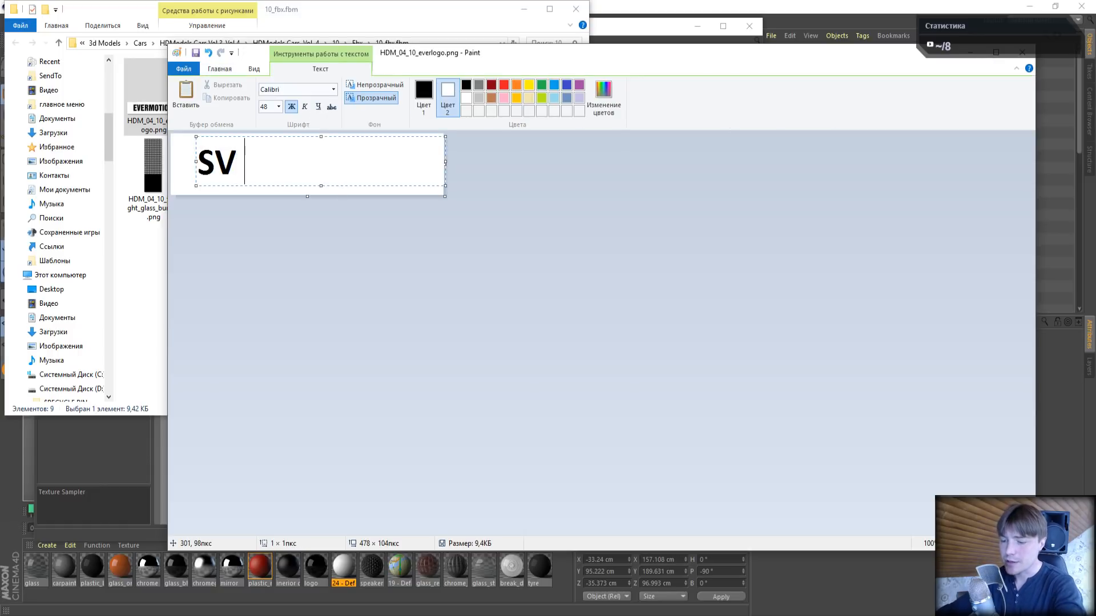
{"action": "type", "text": "RIALS"}
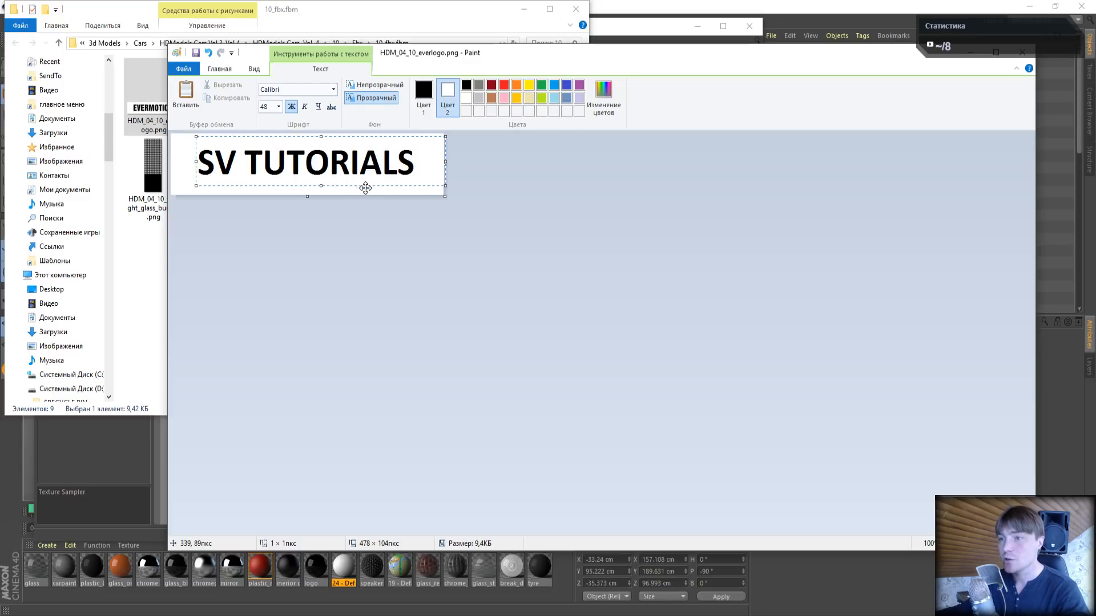
{"action": "left_click_drag", "start_coordinate": [365, 188], "coordinate": [366, 190]}
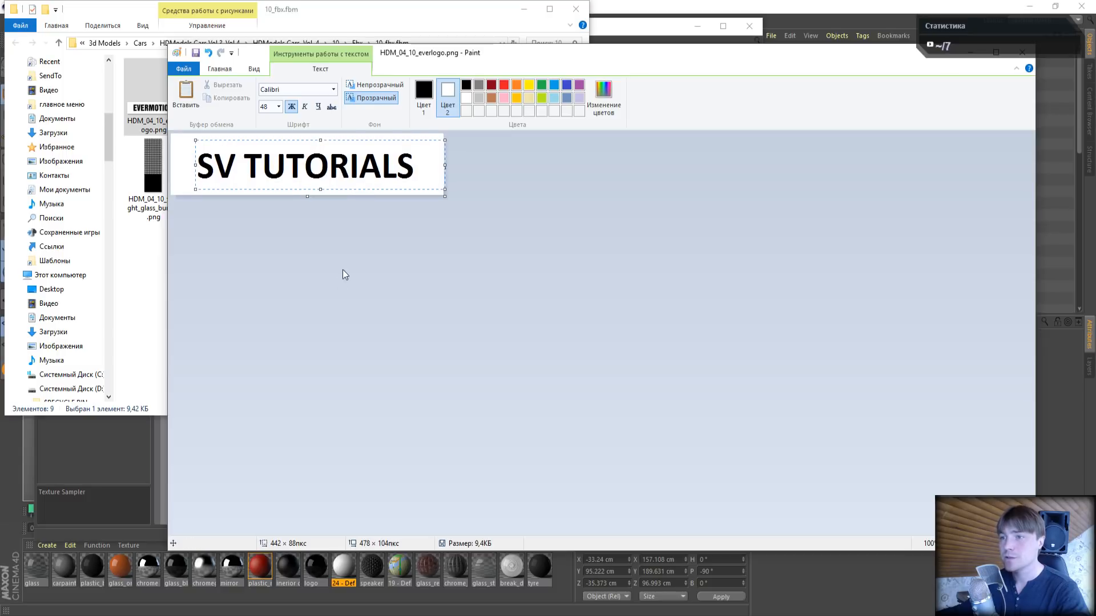
- Clear the plate's text box and enter SV TUTORIALS in it again
{"action": "key", "text": "BackSpace"}
{"action": "key", "text": "BackSpace"}
{"action": "key", "text": "BackSpace"}
{"action": "key", "text": "BackSpace"}
{"action": "key", "text": "BackSpace"}
{"action": "key", "text": "BackSpace"}
{"action": "key", "text": "BackSpace"}
{"action": "key", "text": "BackSpace"}
{"action": "key", "text": "BackSpace"}
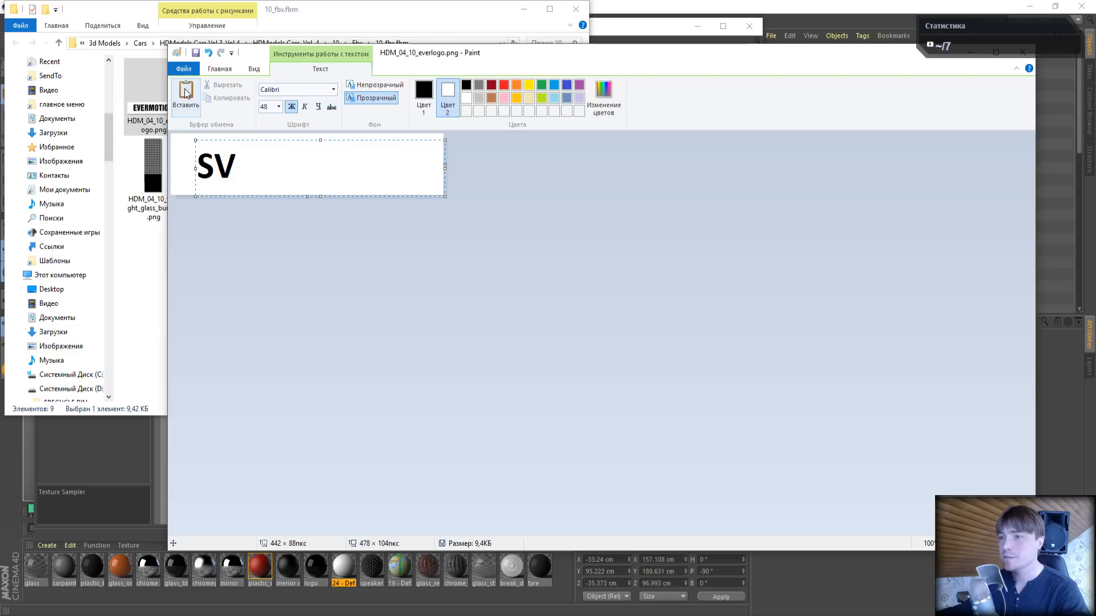
{"action": "left_click", "coordinate": [251, 172]}
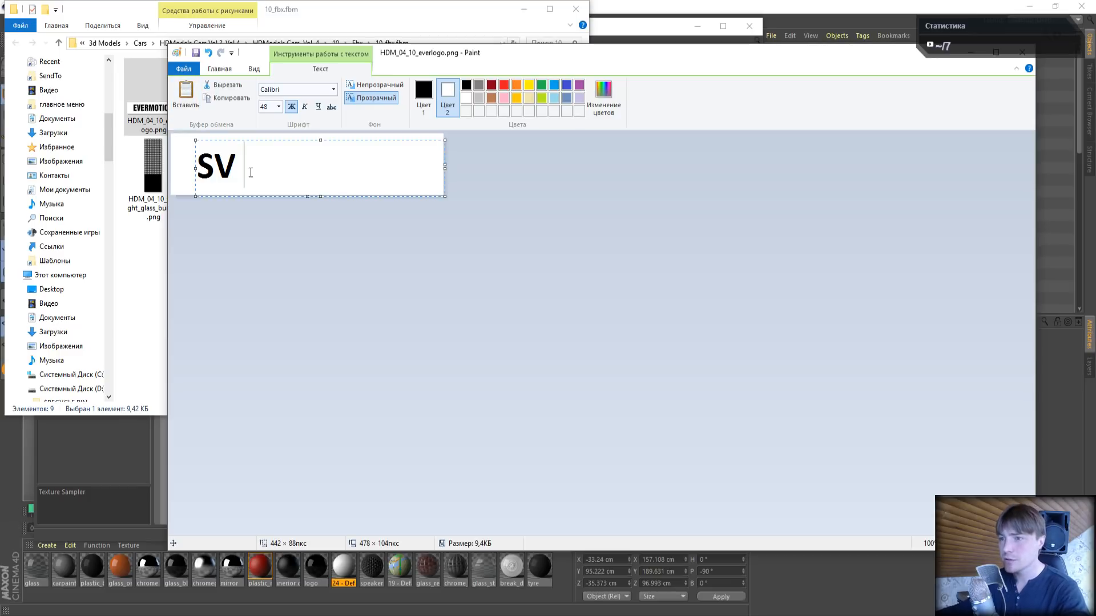
{"action": "type", "text": "TUTTUTORIAL"}
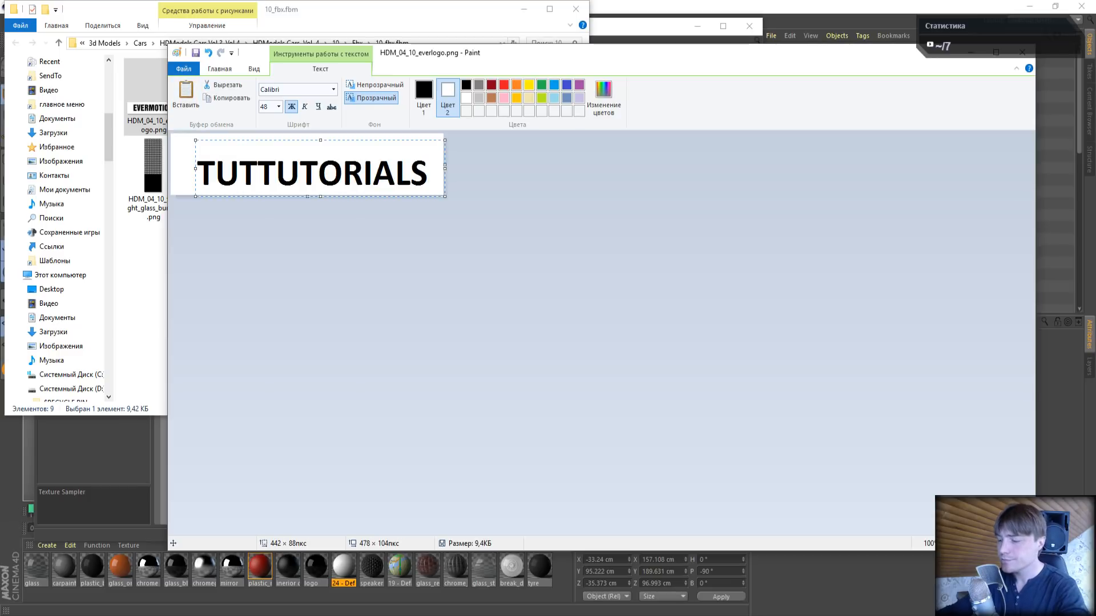
{"action": "key", "text": "BackSpace"}
{"action": "key", "text": "BackSpace"}
{"action": "key", "text": "BackSpace"}
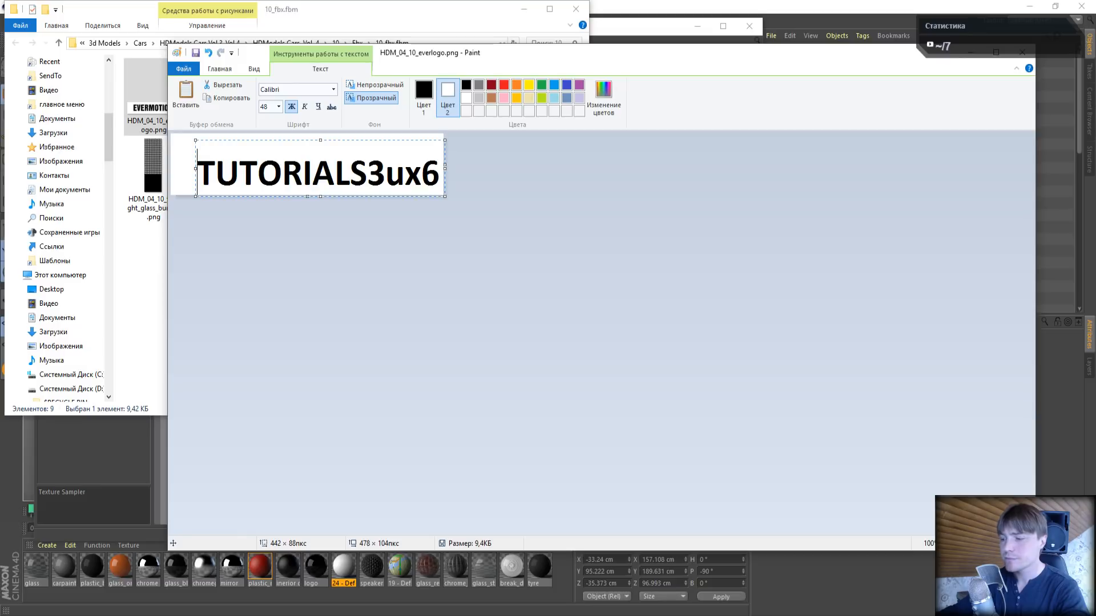
{"action": "key", "text": "ctrl+a"}
{"action": "key", "text": "BackSpace"}
{"action": "key", "text": "ctrl+z"}
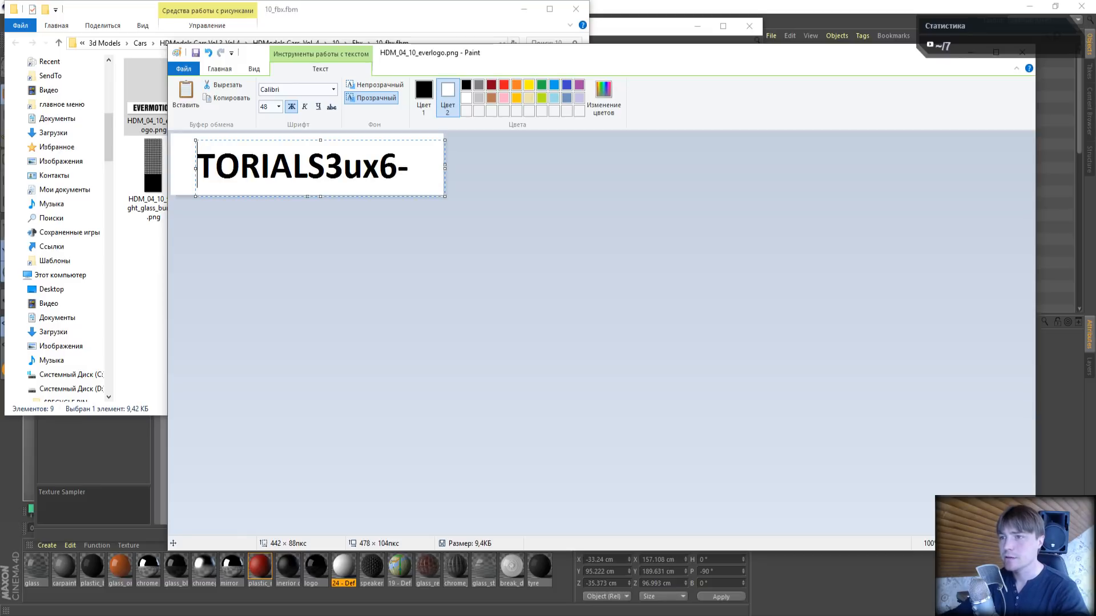
{"action": "key", "text": "Delete"}
{"action": "key", "text": "Delete"}
{"action": "key", "text": "Delete"}
{"action": "key", "text": "Delete"}
{"action": "key", "text": "Delete"}
{"action": "key", "text": "Delete"}
{"action": "key", "text": "Delete"}
{"action": "key", "text": "Delete"}
{"action": "key", "text": "Delete"}
{"action": "key", "text": "Delete"}
{"action": "key", "text": "Delete"}
{"action": "key", "text": "Delete"}
{"action": "key", "text": "Delete"}
{"action": "key", "text": "Delete"}
{"action": "key", "text": "Delete"}
{"action": "key", "text": "Delete"}
{"action": "key", "text": "Delete"}
{"action": "key", "text": "Delete"}
{"action": "key", "text": "Delete"}
{"action": "key", "text": "Delete"}
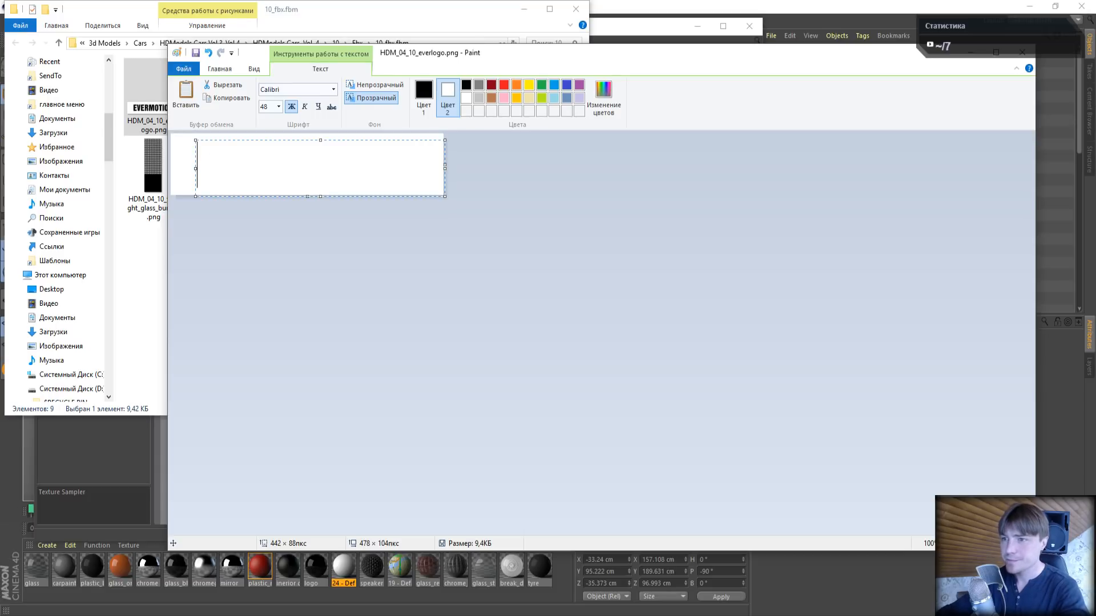
{"action": "type", "text": "SV"}
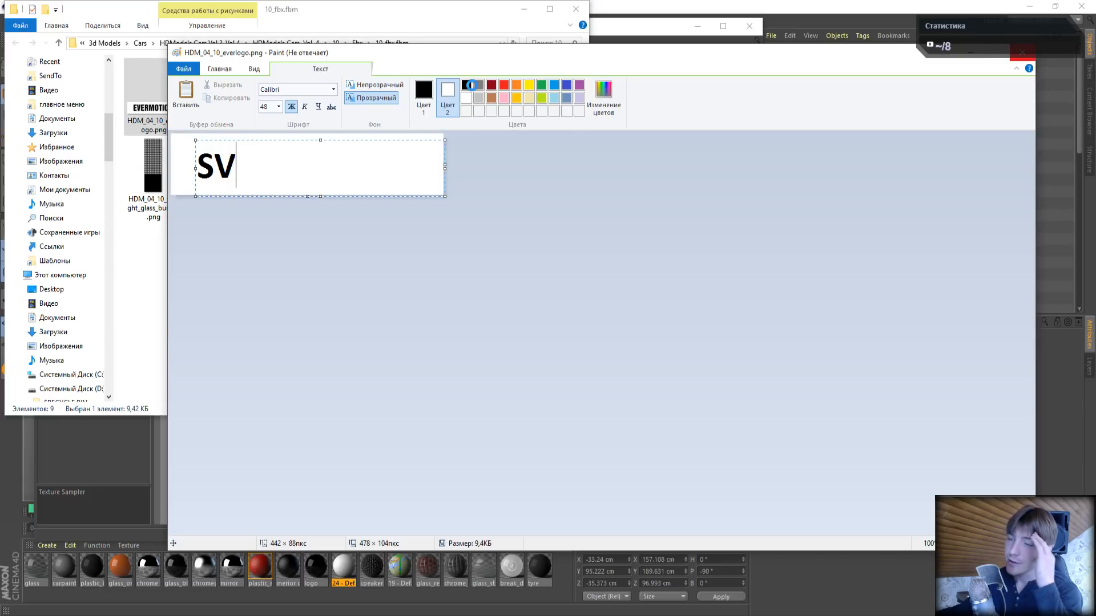
{"action": "type", "text": "TUTORIALS"}
- Move the Paint window aside, save the edited HDM_04_10_everlogo.png and close Paint
{"action": "left_click_drag", "start_coordinate": [551, 53], "coordinate": [419, 70]}
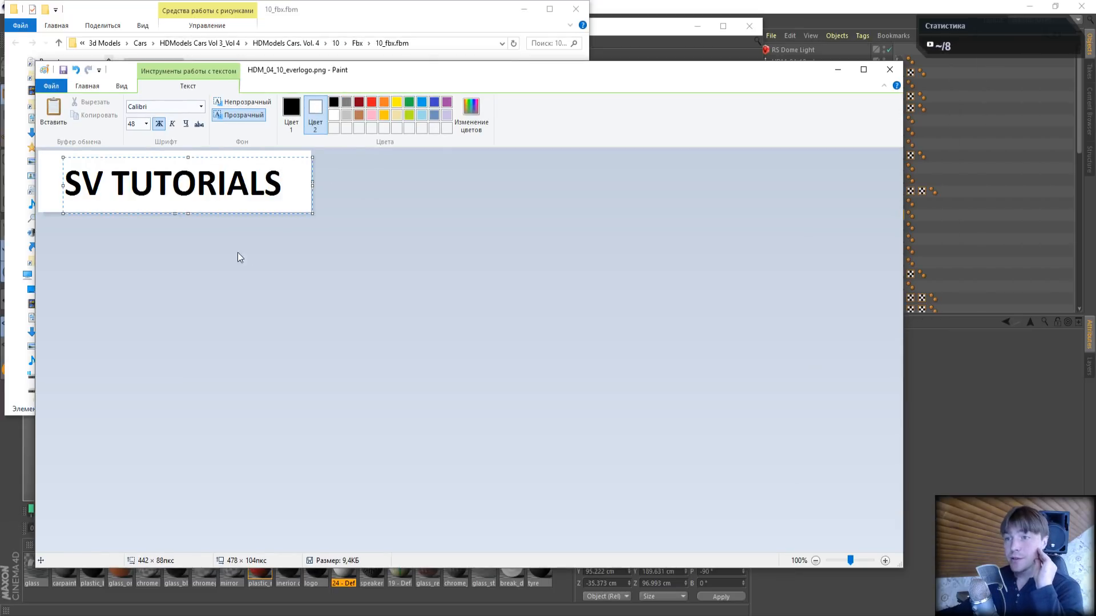
{"action": "left_click", "coordinate": [63, 70]}
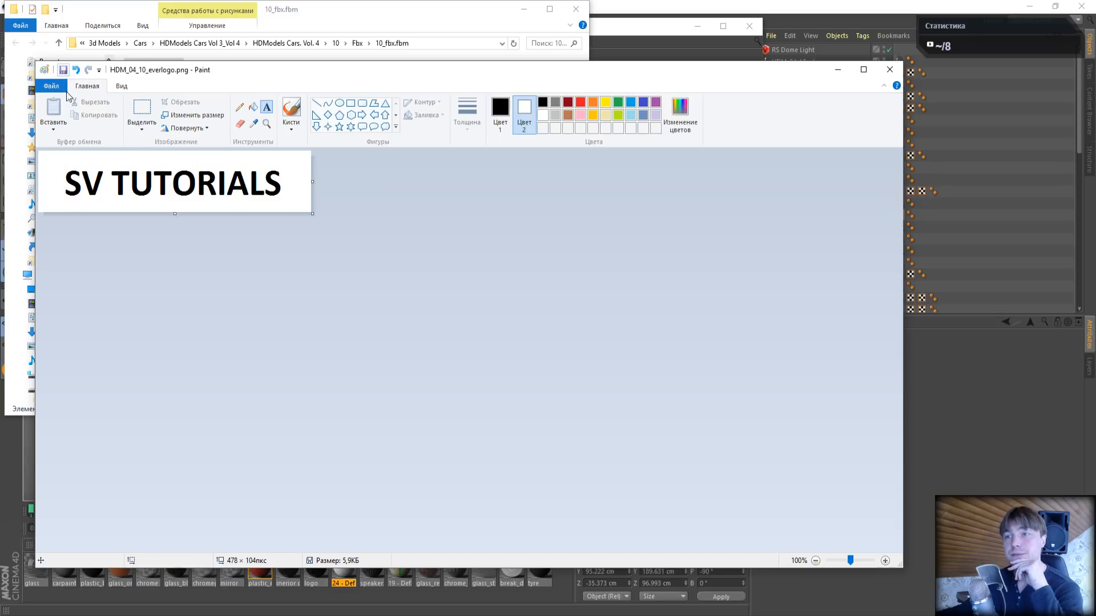
{"action": "left_click", "coordinate": [890, 69]}
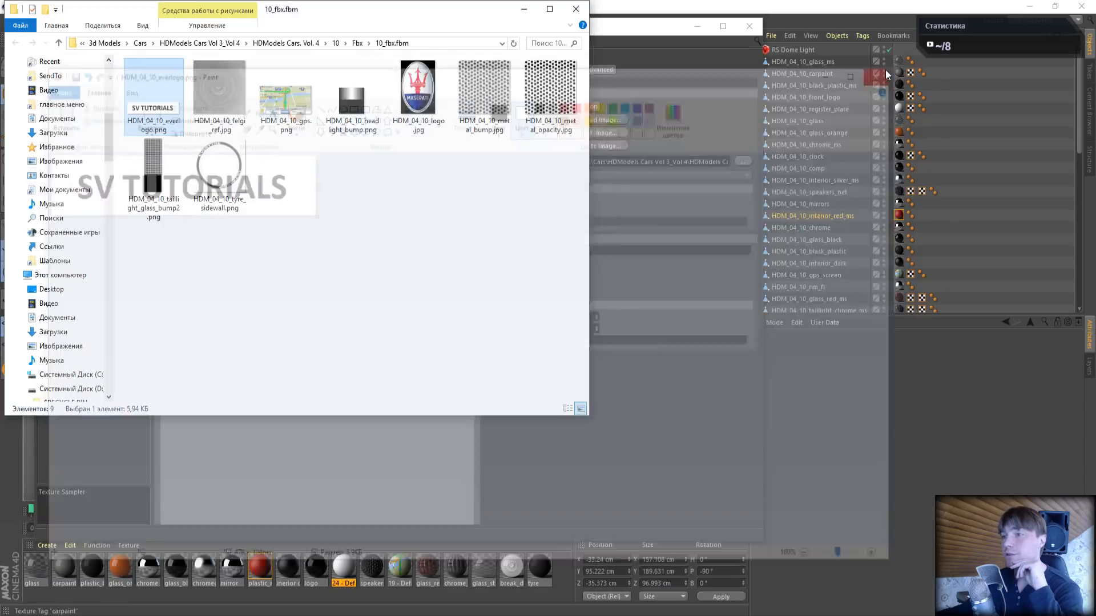
- Close the file browser, reload the edited plate image in the 24 - Default material's Diffuse texture, and close the material's editors
{"action": "left_click", "coordinate": [572, 11]}
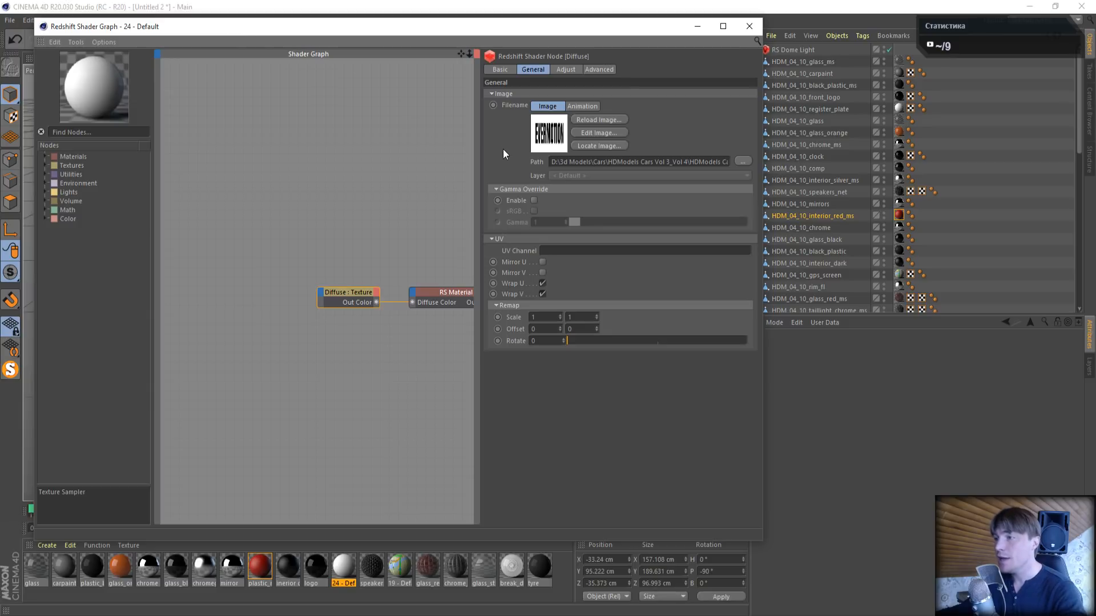
{"action": "left_click", "coordinate": [594, 119]}
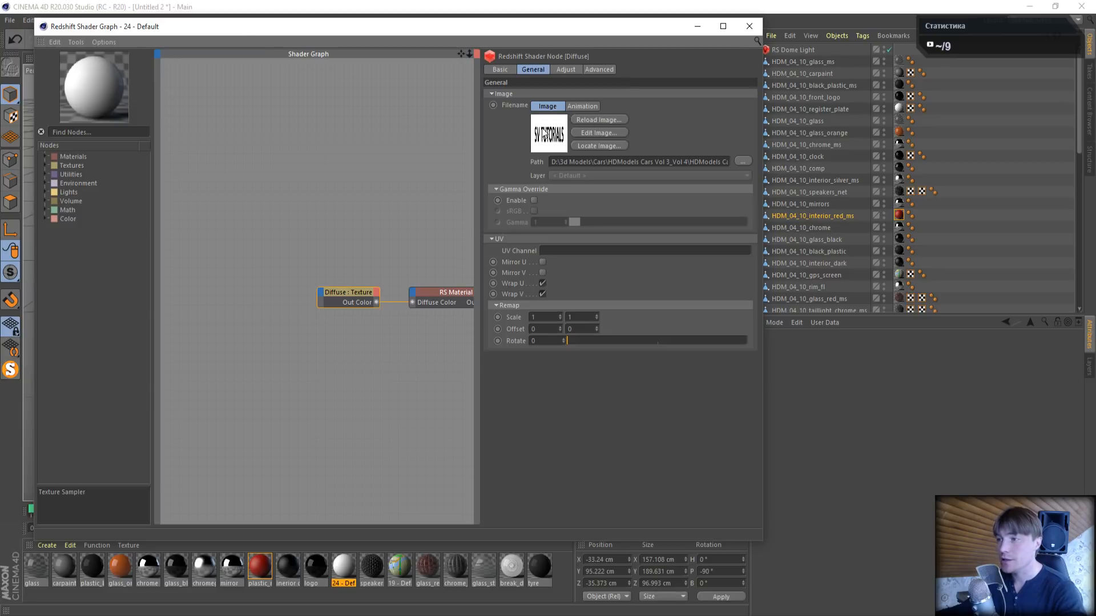
{"action": "left_click", "coordinate": [748, 26]}
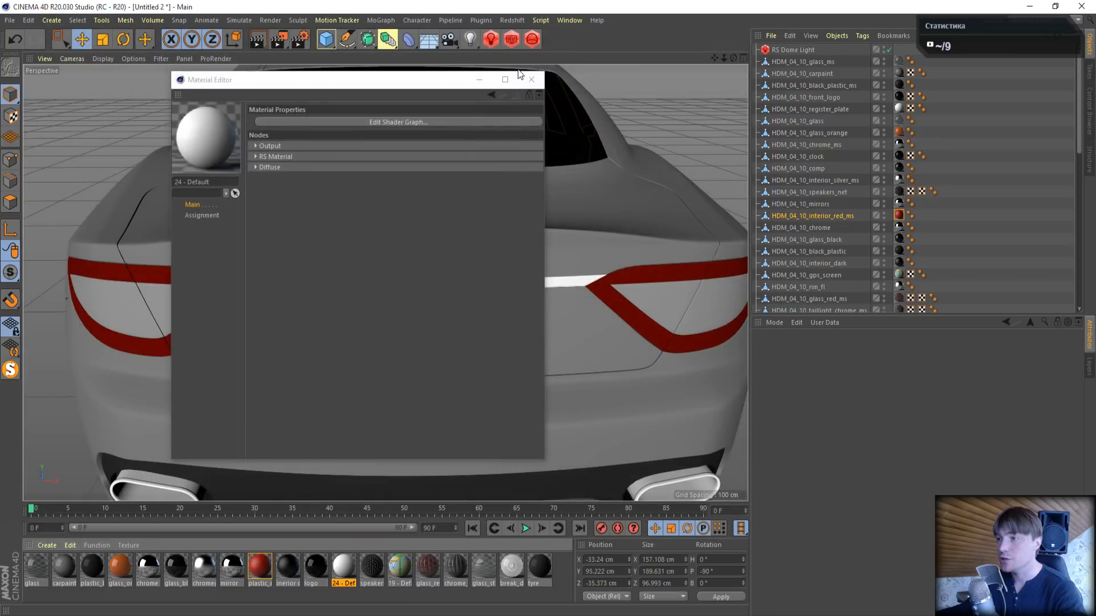
{"action": "left_click", "coordinate": [531, 79]}
- Render the car's rear in the Redshift RenderView to check the registration plate, and close the render window
{"action": "left_click", "coordinate": [511, 39]}
{"action": "left_click", "coordinate": [535, 74]}
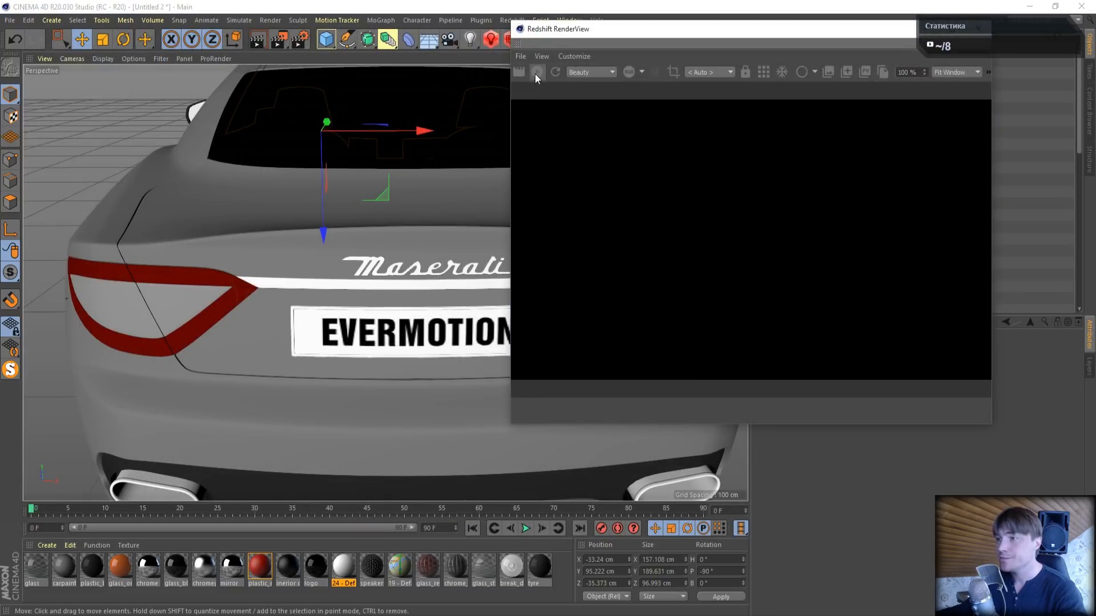
{"action": "left_click", "coordinate": [770, 70]}
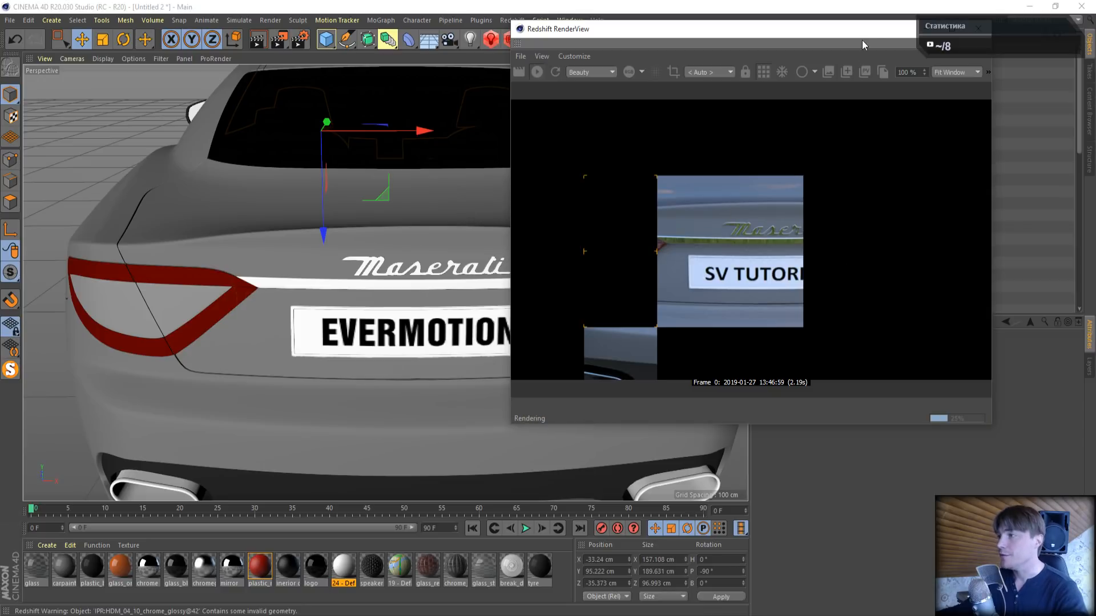
{"action": "left_click_drag", "start_coordinate": [863, 35], "coordinate": [608, 86]}
{"action": "left_click", "coordinate": [725, 80]}
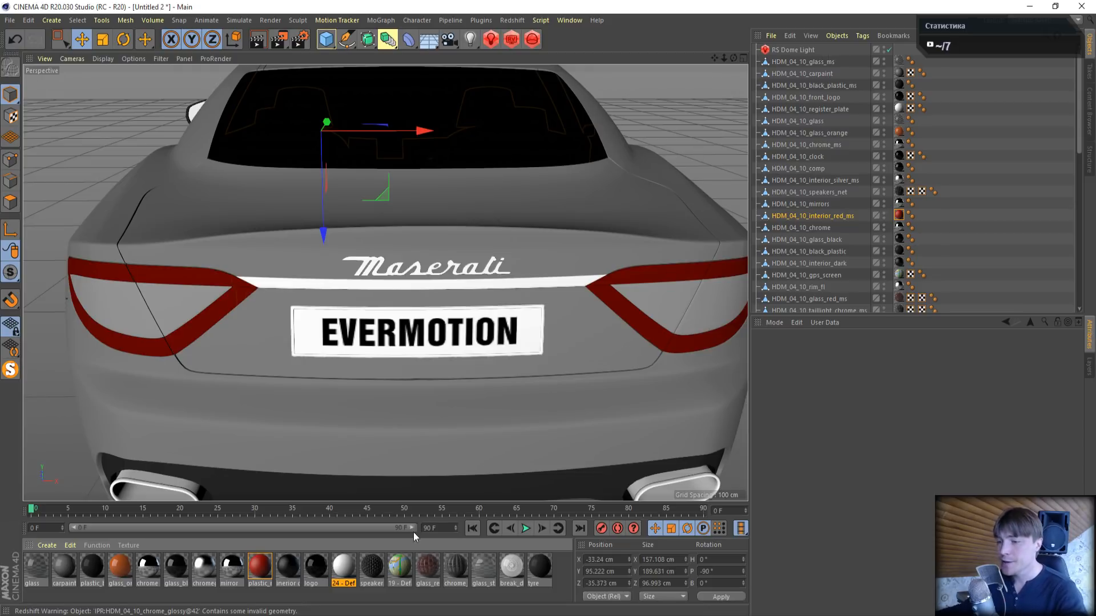
- View the whole car from the rear side and examine which object uses the speakers_cover material
{"action": "left_click_drag", "start_coordinate": [472, 211], "coordinate": [270, 282], "text": "alt"}
{"action": "scroll", "coordinate": [269, 283], "scroll_direction": "down", "scroll_amount": 4}
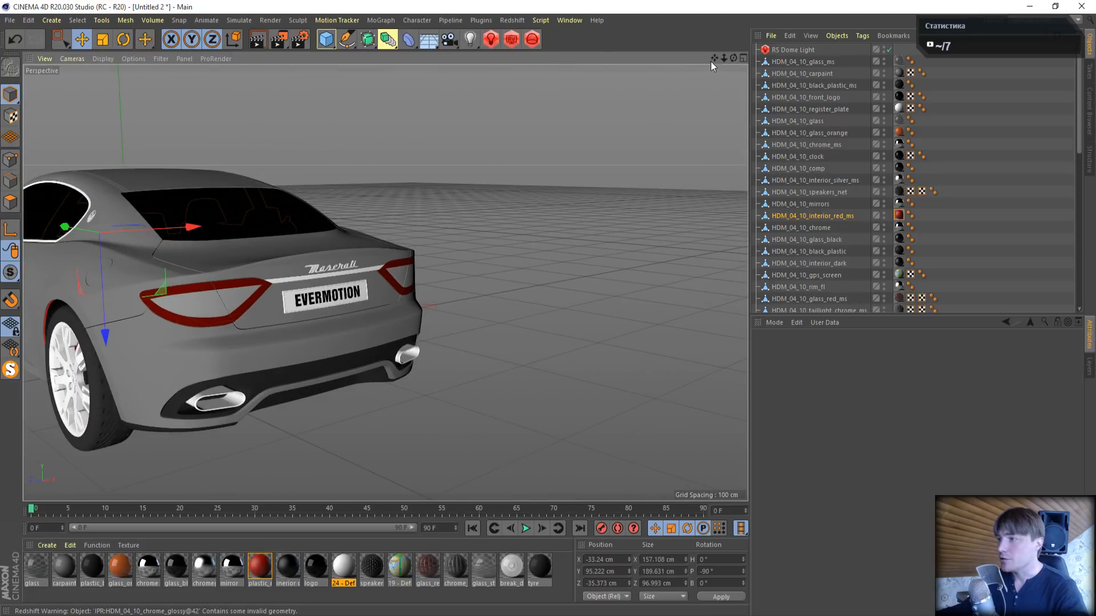
{"action": "left_click_drag", "start_coordinate": [713, 58], "coordinate": [478, 243]}
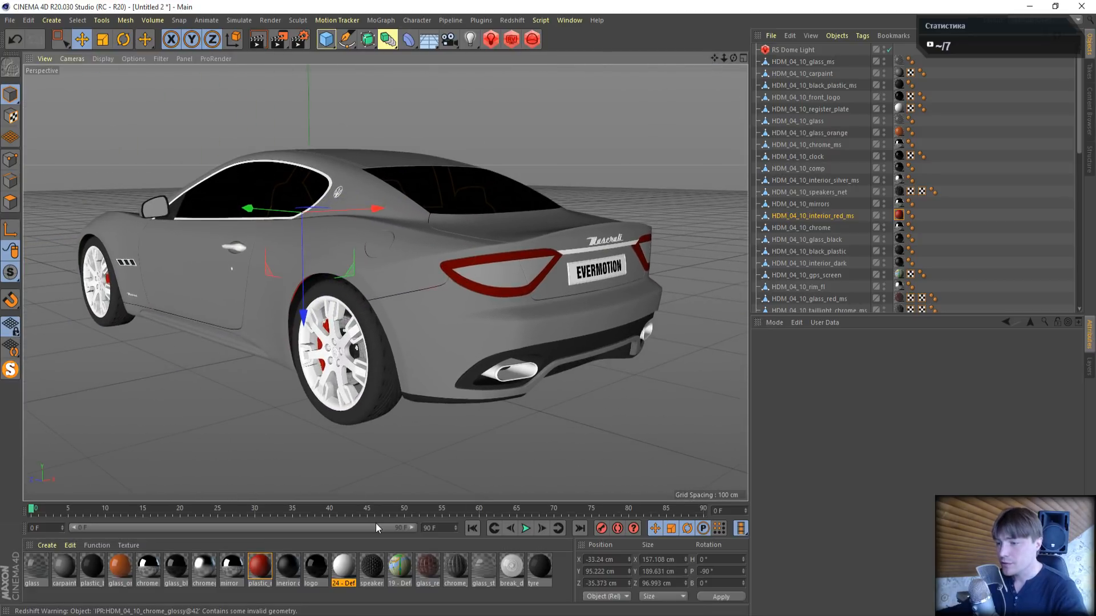
{"action": "left_click", "coordinate": [368, 570]}
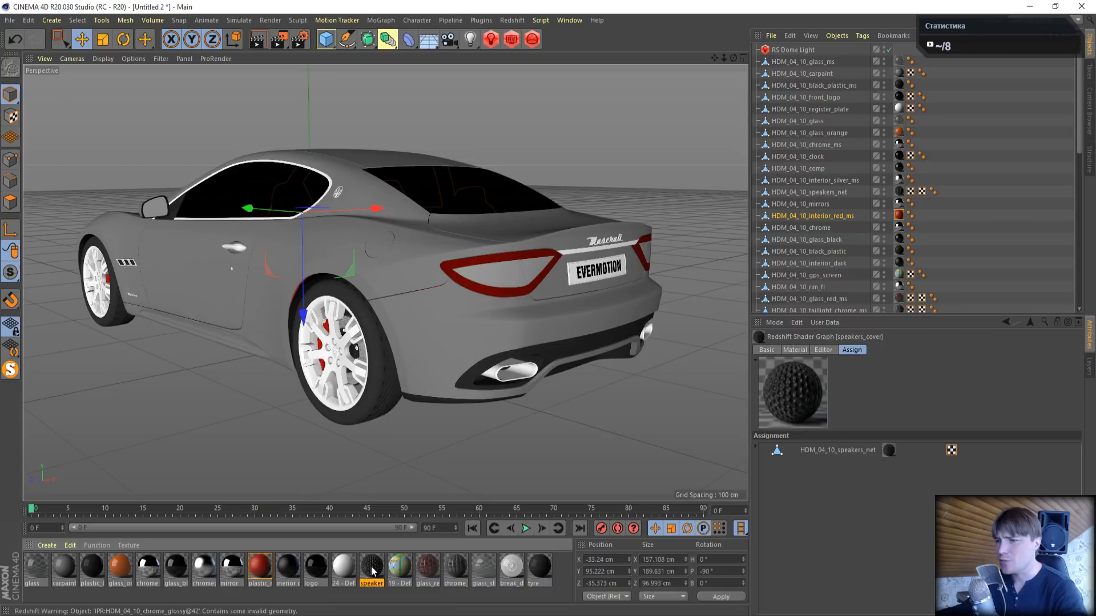
- Switch off the RS Dome Light and render the interior's centre console with the GPS screen in the Redshift RenderView
{"action": "scroll", "coordinate": [208, 204], "scroll_direction": "up", "scroll_amount": 3}
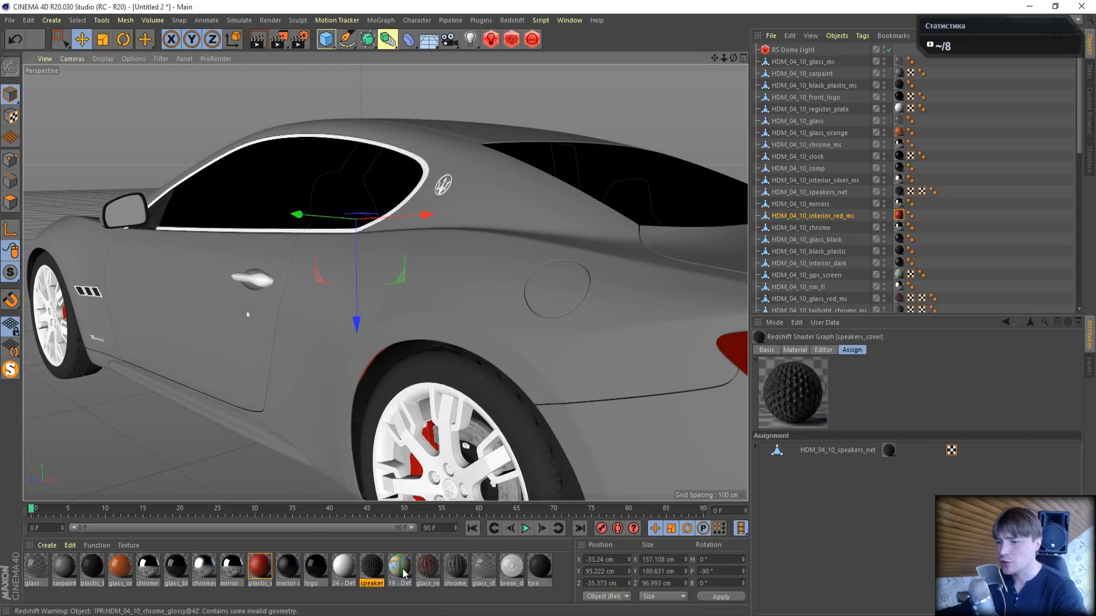
{"action": "scroll", "coordinate": [315, 196], "scroll_direction": "up", "scroll_amount": 6}
{"action": "left_click_drag", "start_coordinate": [581, 228], "coordinate": [484, 255], "text": "alt"}
{"action": "scroll", "coordinate": [721, 54], "scroll_direction": "down", "scroll_amount": 1}
{"action": "left_click_drag", "start_coordinate": [715, 57], "coordinate": [339, 95]}
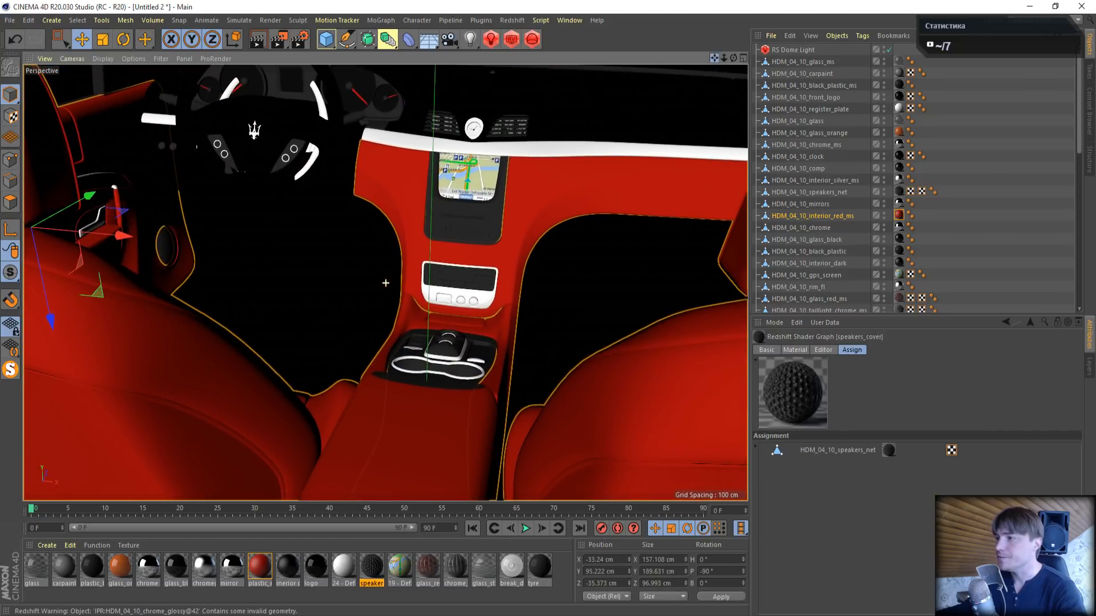
{"action": "scroll", "coordinate": [459, 181], "scroll_direction": "up", "scroll_amount": 1}
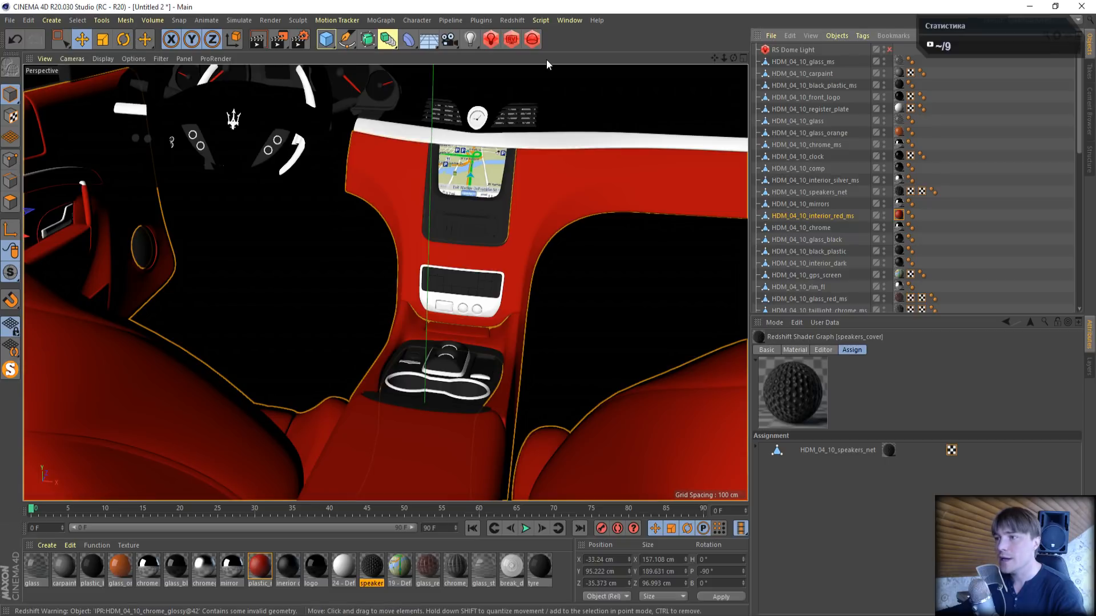
{"action": "left_click", "coordinate": [516, 38]}
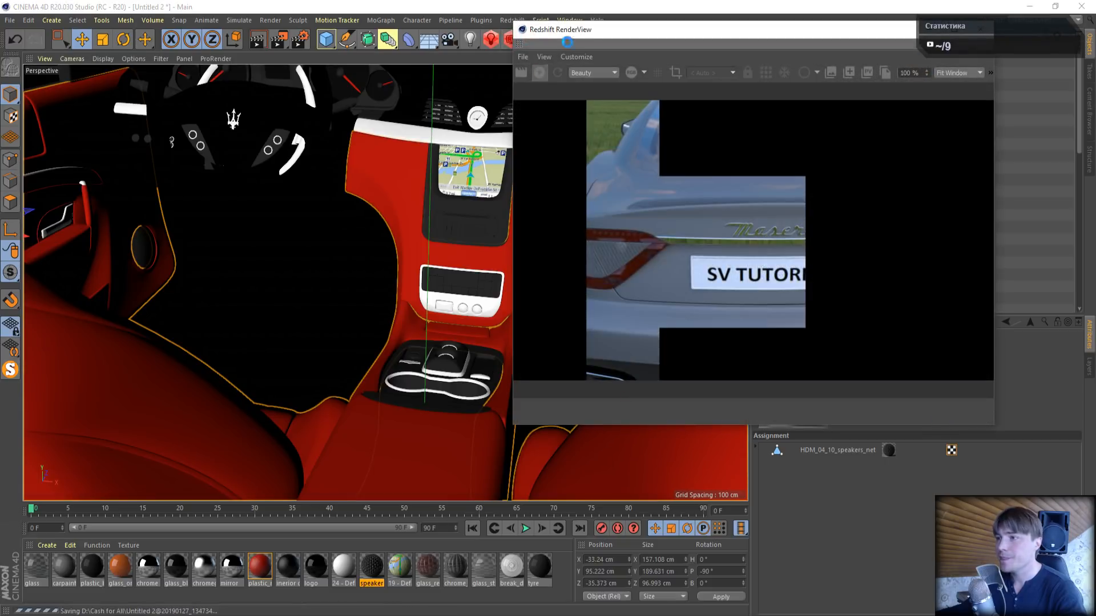
{"action": "left_click_drag", "start_coordinate": [592, 33], "coordinate": [117, 52]}
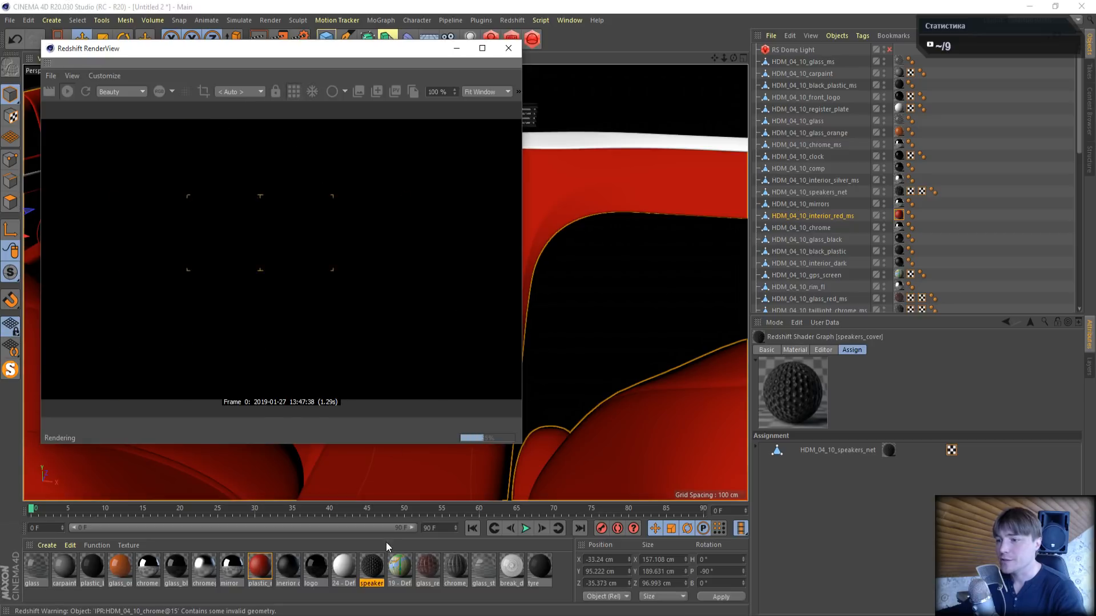
- In the 19 - Default GPS screen material, connect the Diffuse texture's Out Color to the RS Material's Emission Color as well
{"action": "left_click", "coordinate": [396, 574]}
{"action": "double_click", "coordinate": [396, 573]}
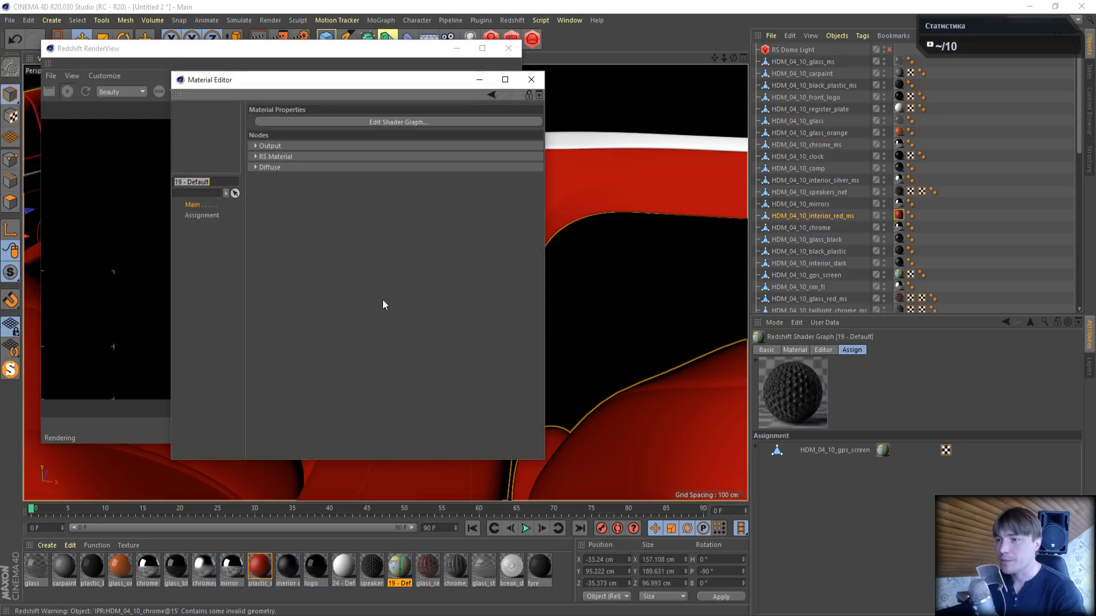
{"action": "left_click", "coordinate": [374, 121]}
{"action": "left_click", "coordinate": [351, 292]}
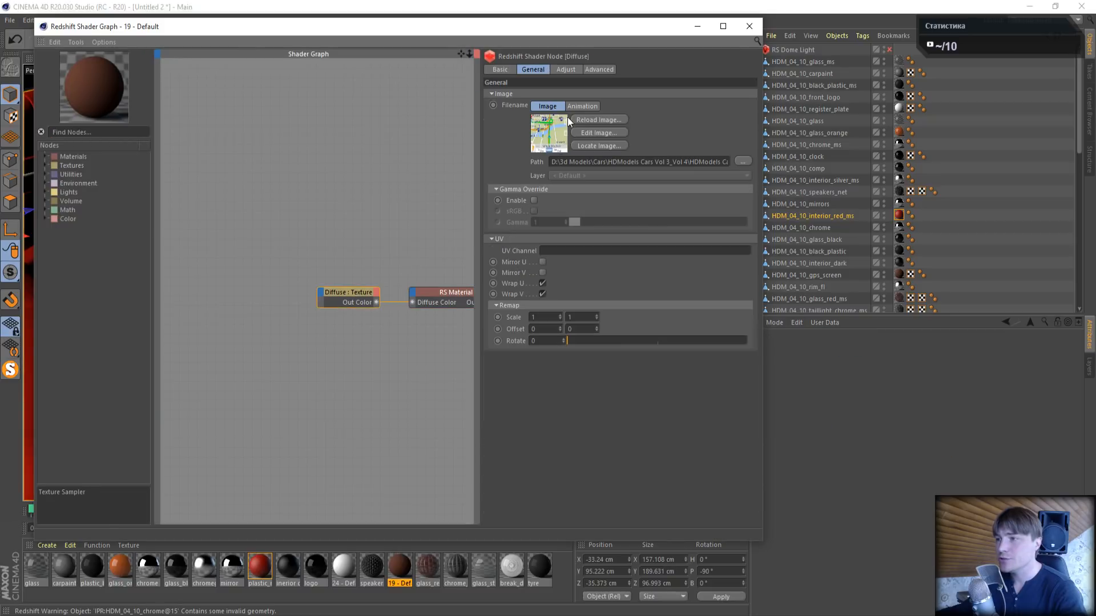
{"action": "left_click_drag", "start_coordinate": [351, 293], "coordinate": [415, 292]}
{"action": "mouse_move", "coordinate": [537, 381]}
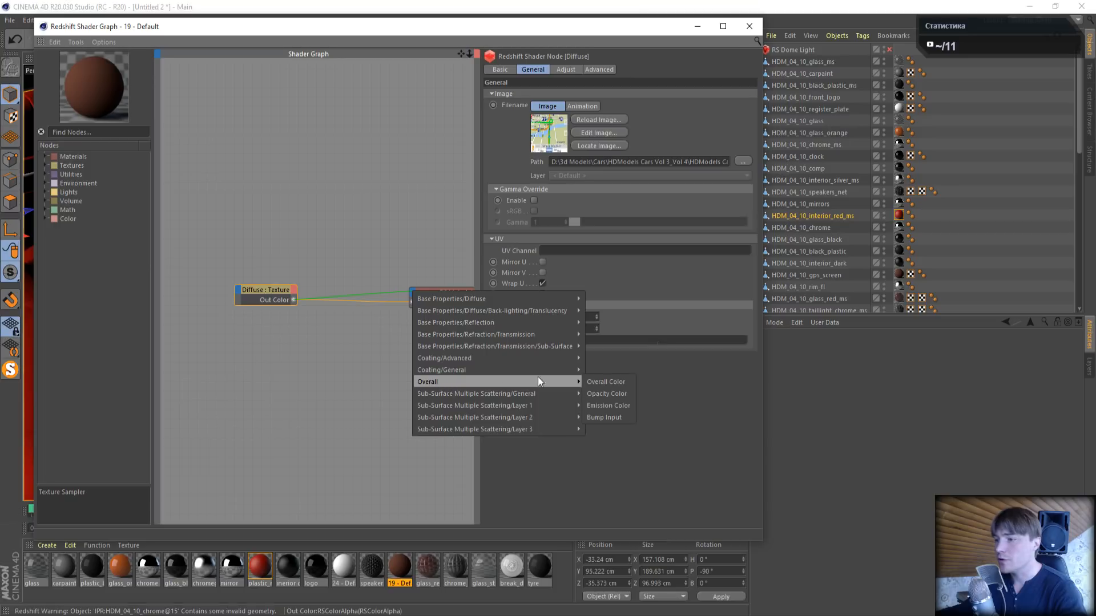
{"action": "left_click", "coordinate": [618, 406]}
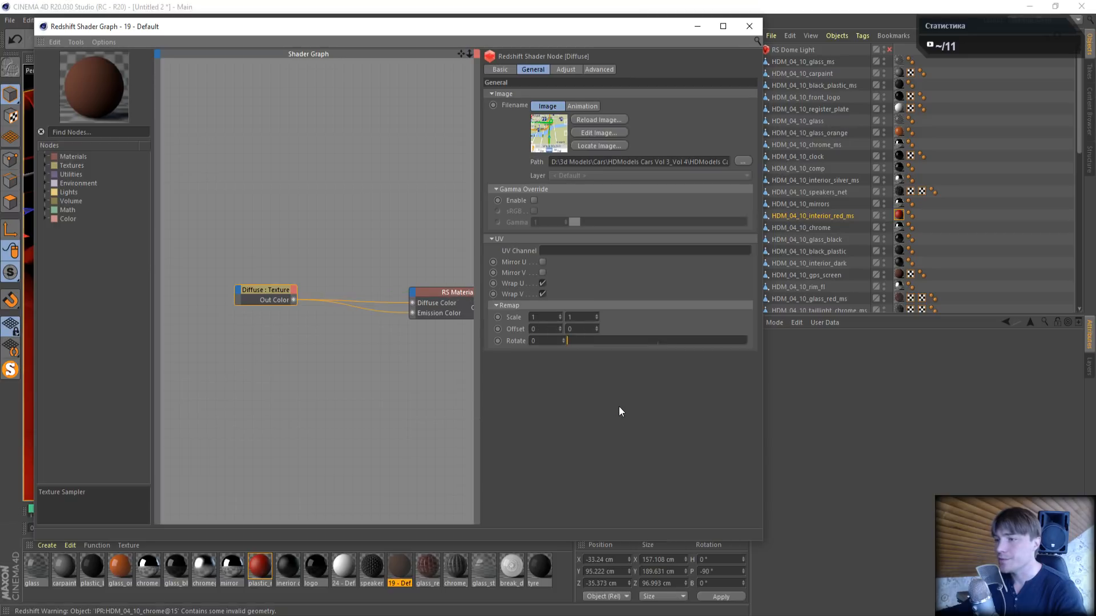
- Set the GPS screen material's Emission Weight to 1 and close its shader graph and Material Editor
{"action": "left_click", "coordinate": [455, 292]}
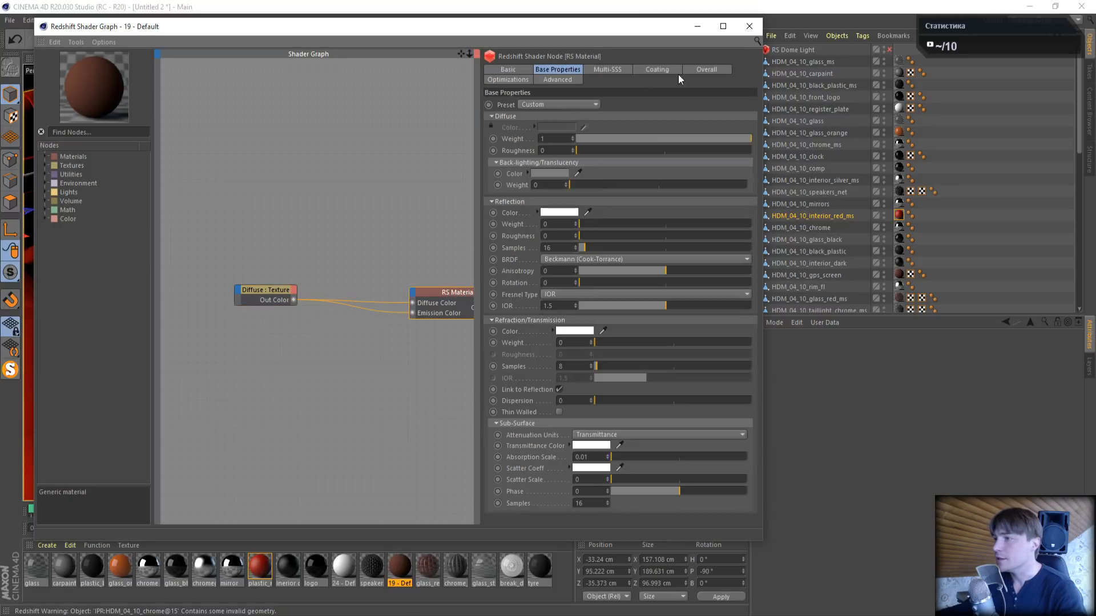
{"action": "left_click", "coordinate": [708, 70]}
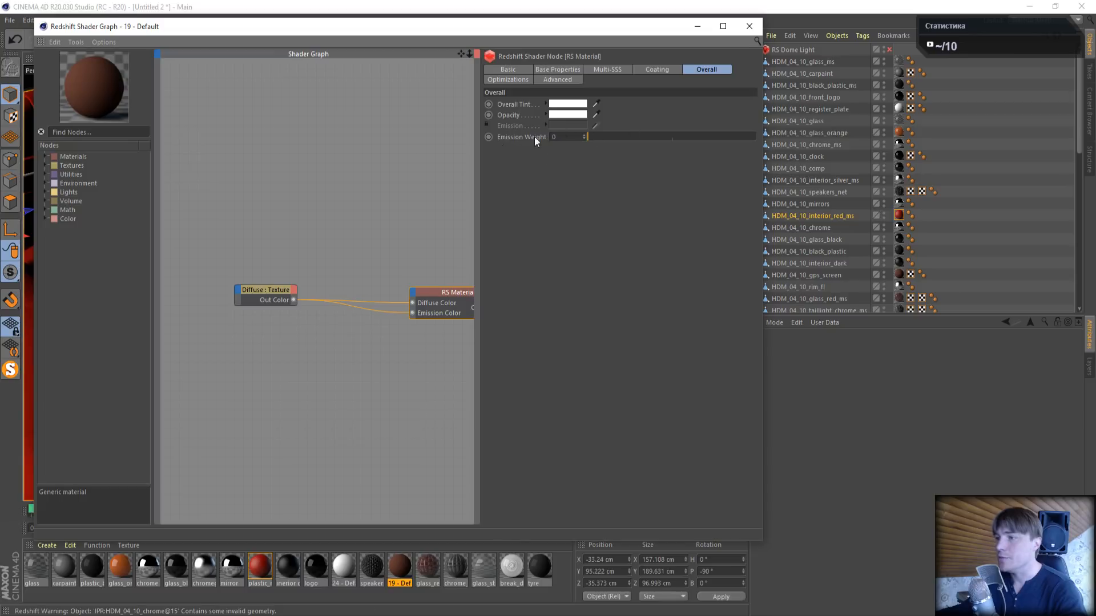
{"action": "type", "text": "1"}
{"action": "key", "text": "Return"}
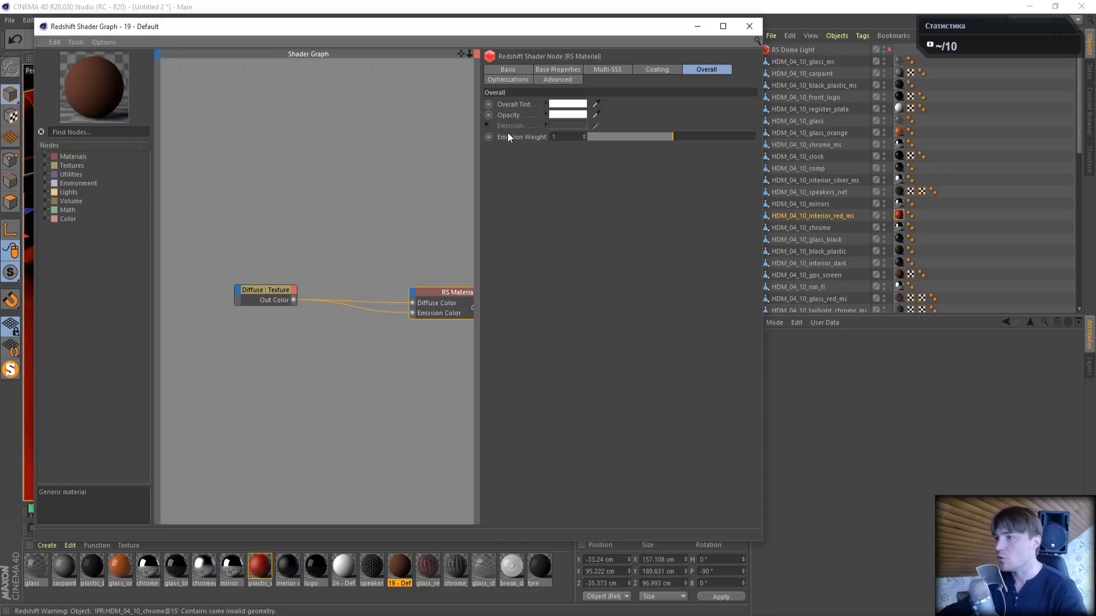
{"action": "left_click", "coordinate": [749, 27]}
{"action": "left_click", "coordinate": [525, 80]}
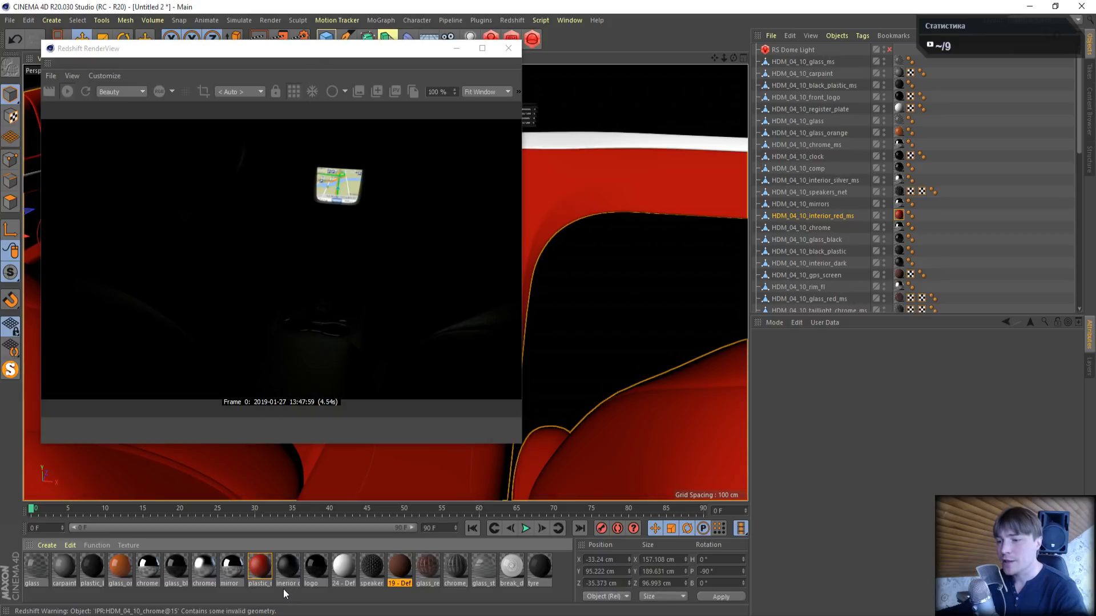
- Try an Emission Weight of 10 on the GPS screen material and uncover the render to compare the brightness
{"action": "double_click", "coordinate": [394, 582]}
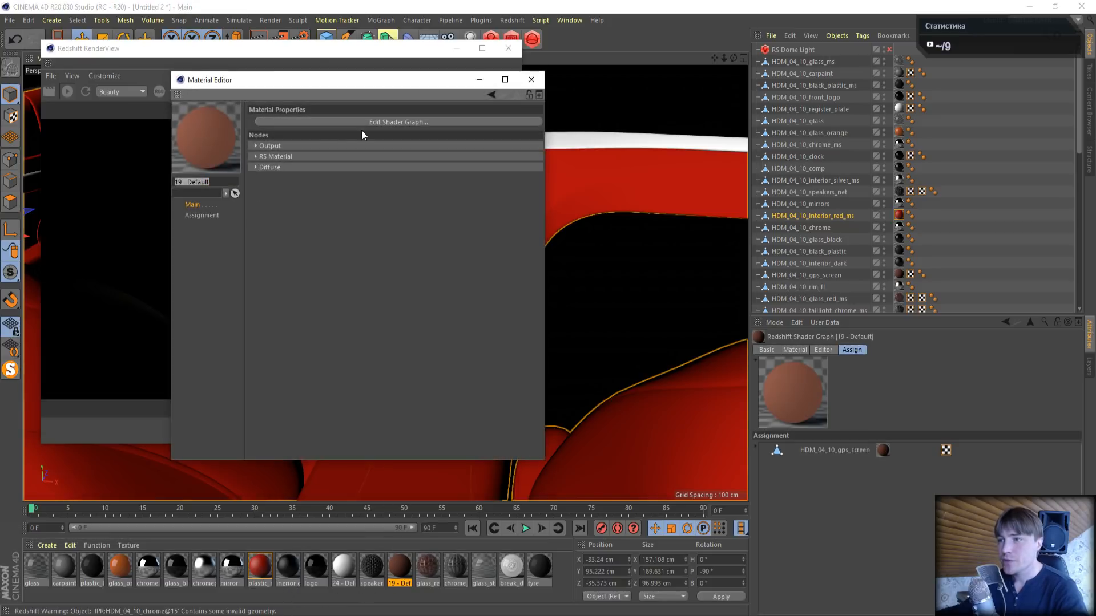
{"action": "left_click", "coordinate": [371, 121]}
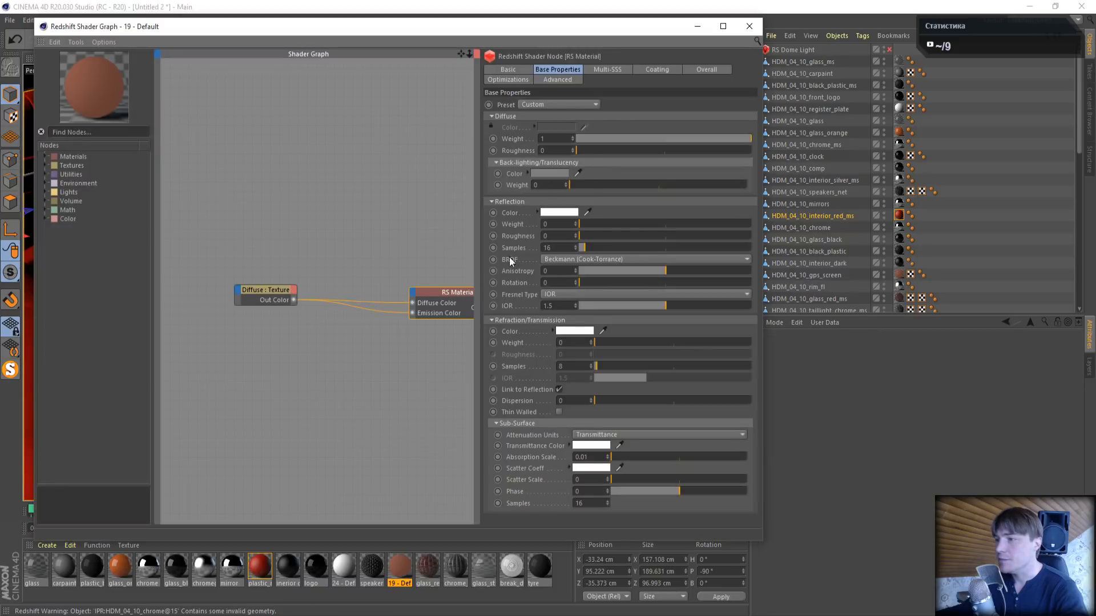
{"action": "left_click", "coordinate": [706, 70]}
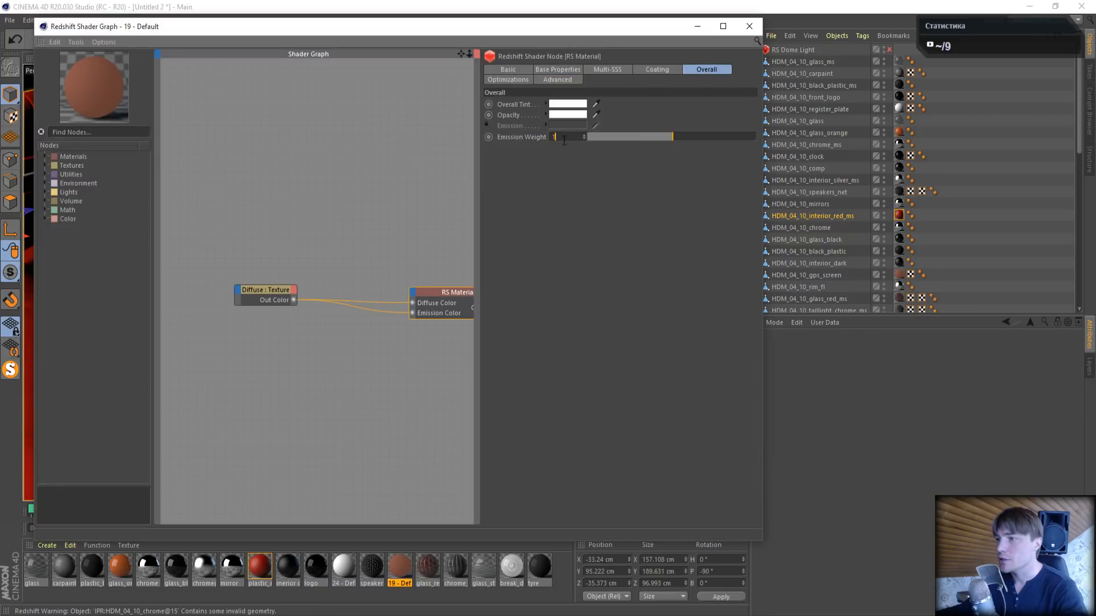
{"action": "type", "text": "0"}
{"action": "key", "text": "Return"}
{"action": "left_click", "coordinate": [700, 26]}
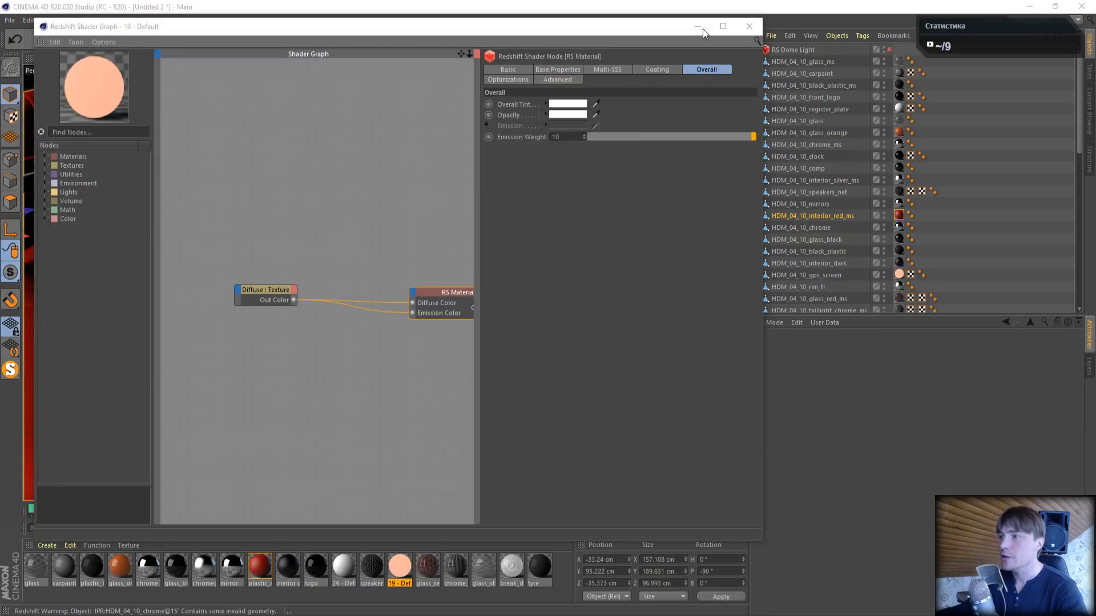
{"action": "left_click_drag", "start_coordinate": [413, 80], "coordinate": [788, 105]}
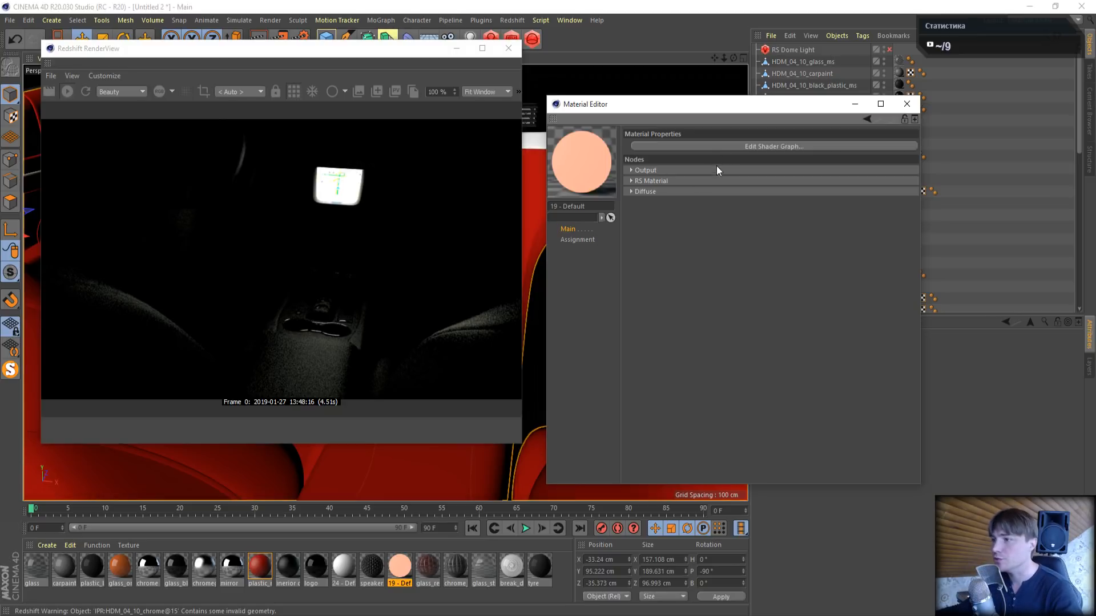
- Set the GPS screen material's Emission Weight back to 1 and close its editors and the RenderView
{"action": "left_click", "coordinate": [742, 146]}
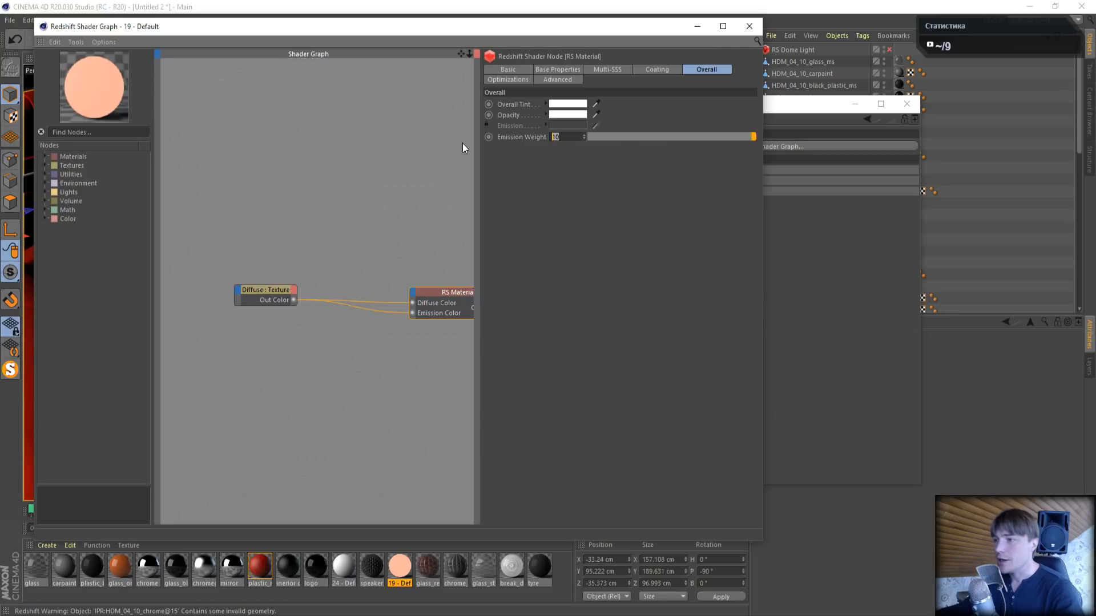
{"action": "type", "text": "1"}
{"action": "key", "text": "Return"}
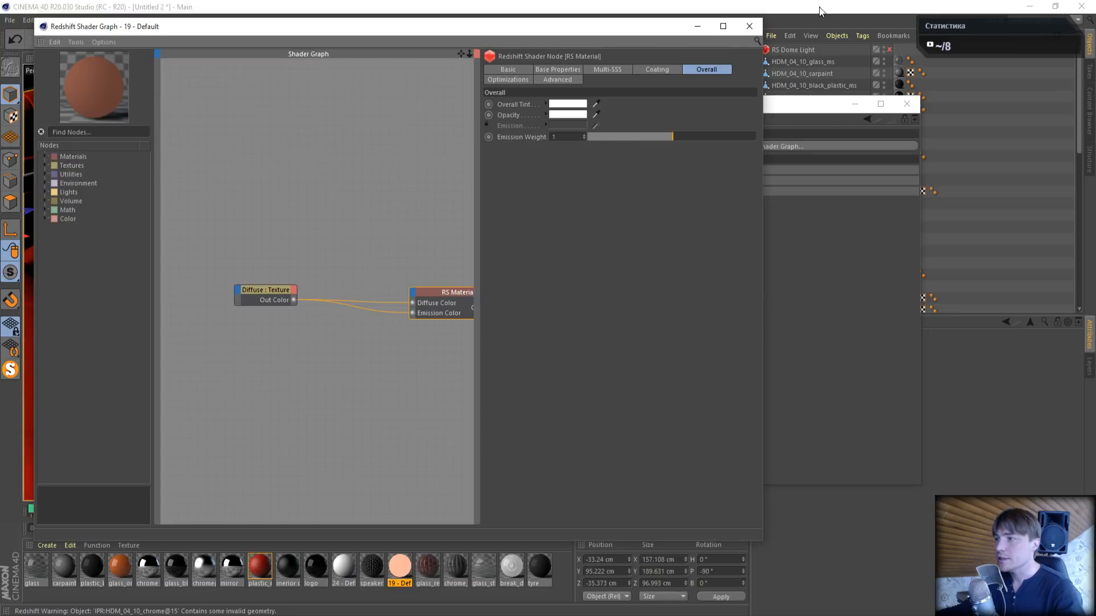
{"action": "left_click", "coordinate": [749, 26]}
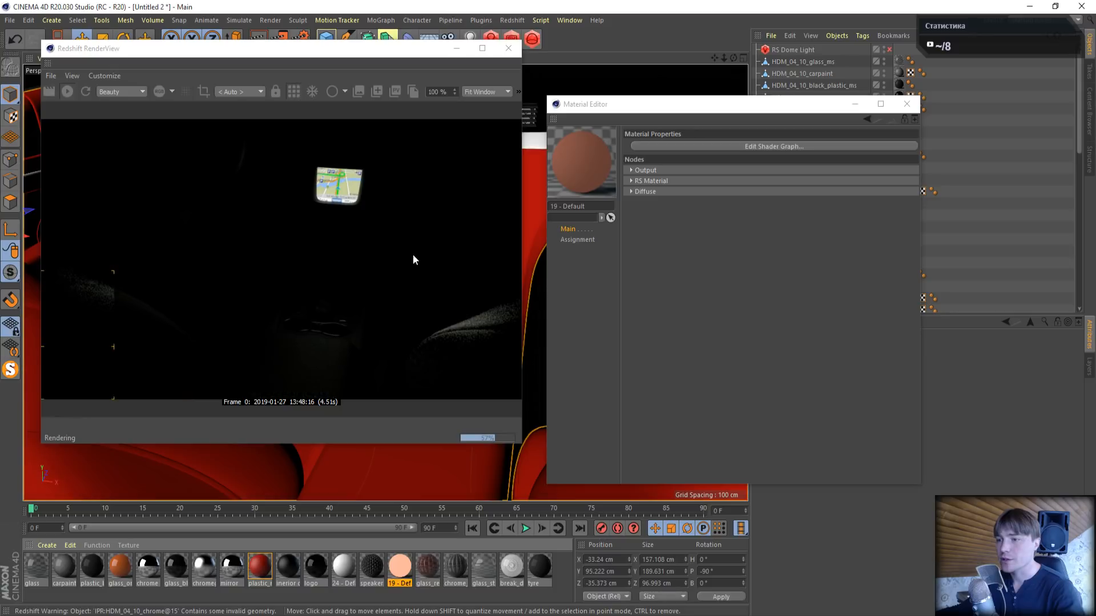
{"action": "left_click", "coordinate": [907, 105]}
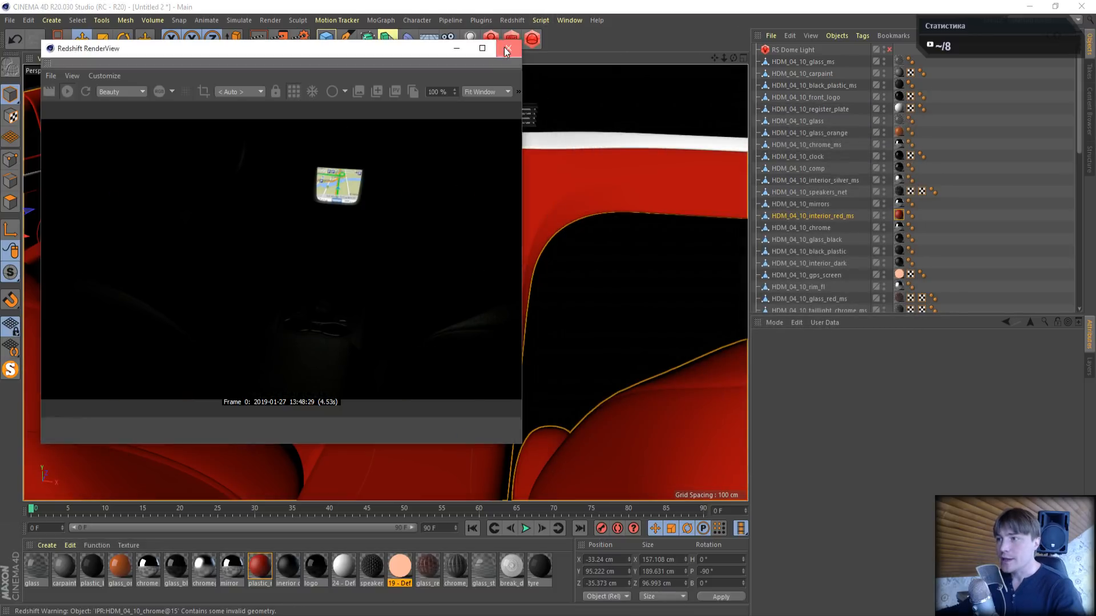
{"action": "left_click", "coordinate": [508, 48]}
- Select the glass_red_stripes material, frame the right taillight and render it in the Redshift RenderView
{"action": "left_click", "coordinate": [430, 562]}
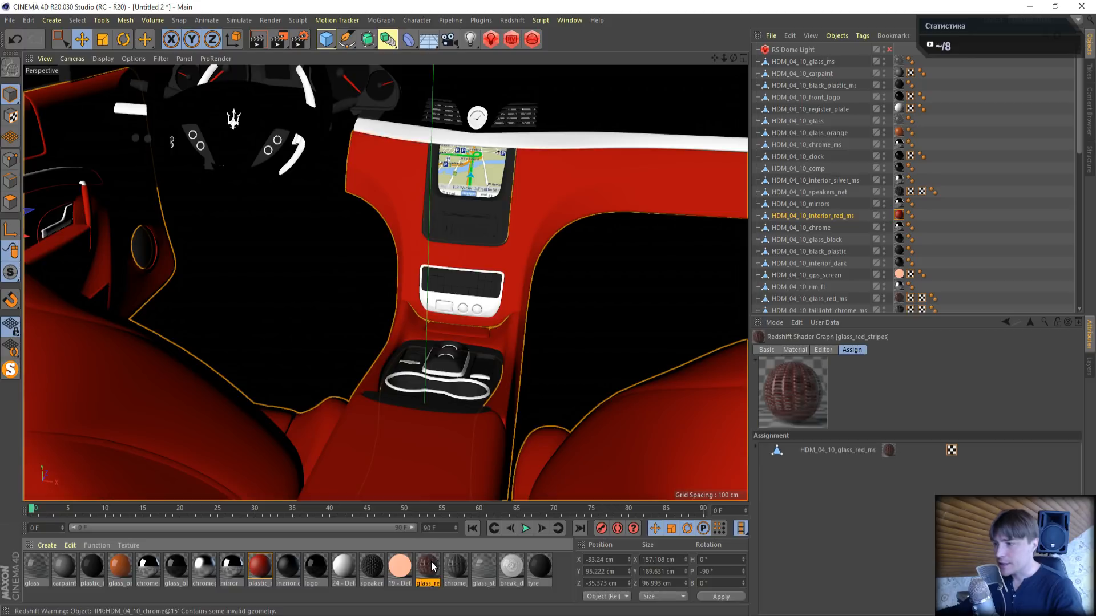
{"action": "left_click_drag", "start_coordinate": [724, 59], "coordinate": [799, 58]}
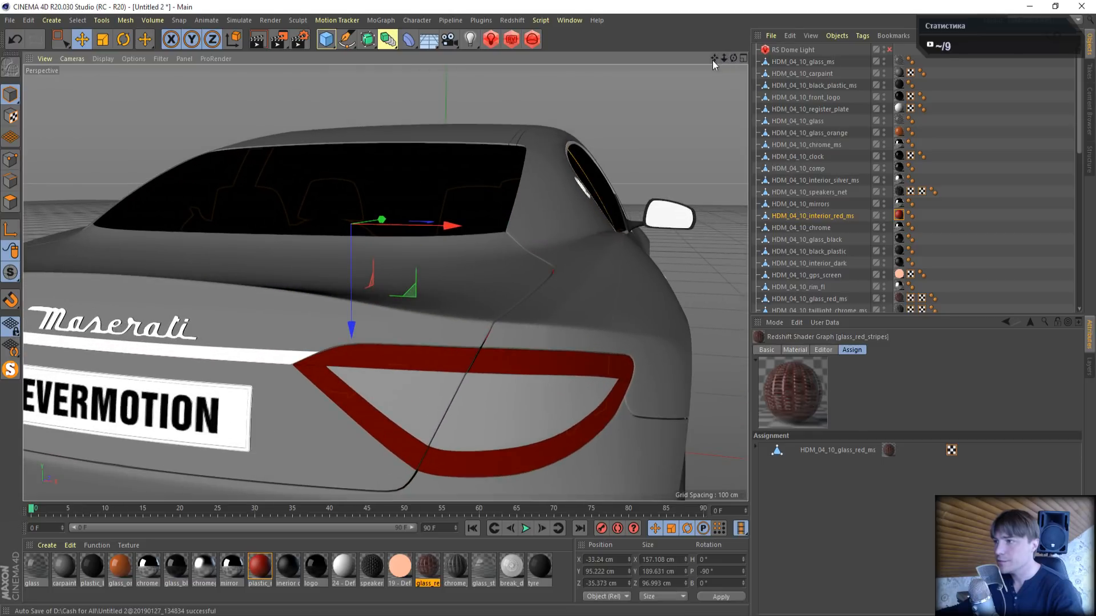
{"action": "left_click_drag", "start_coordinate": [714, 58], "coordinate": [632, 2]}
{"action": "left_click", "coordinate": [512, 39]}
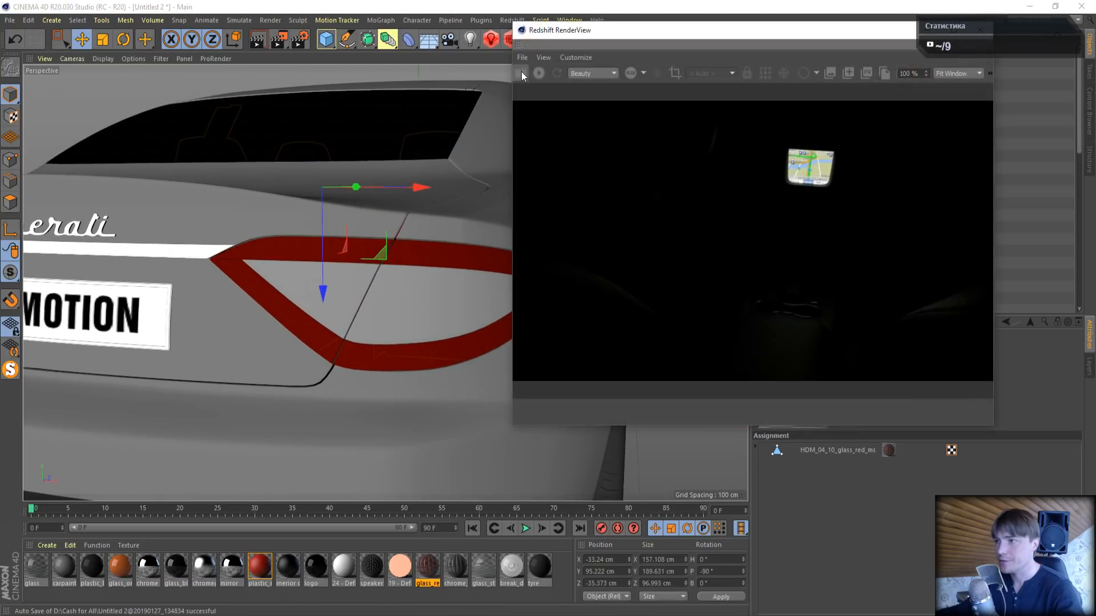
{"action": "left_click", "coordinate": [521, 73]}
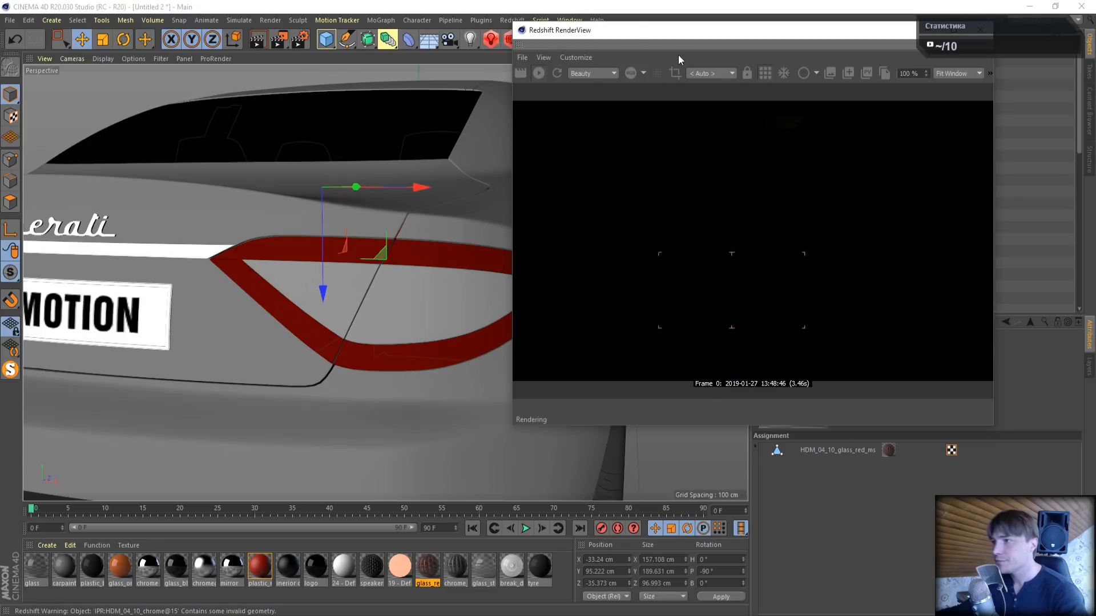
- Open the glass_red_stripes material's shader graph and arrange it so the taillight stays visible in the RenderView
{"action": "left_click_drag", "start_coordinate": [679, 30], "coordinate": [497, 117]}
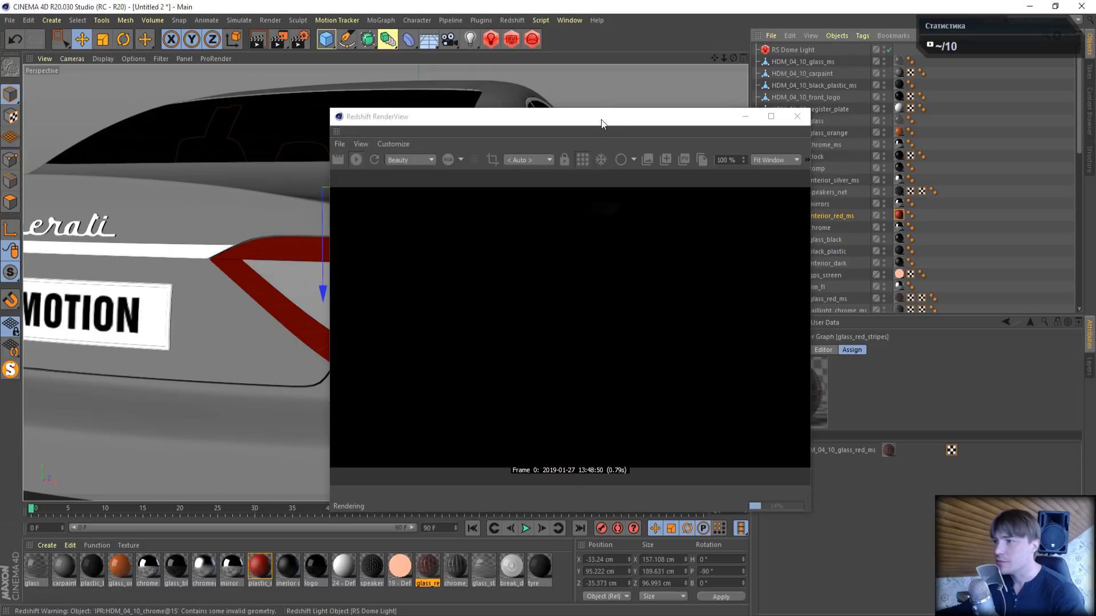
{"action": "left_click_drag", "start_coordinate": [601, 122], "coordinate": [822, 35]}
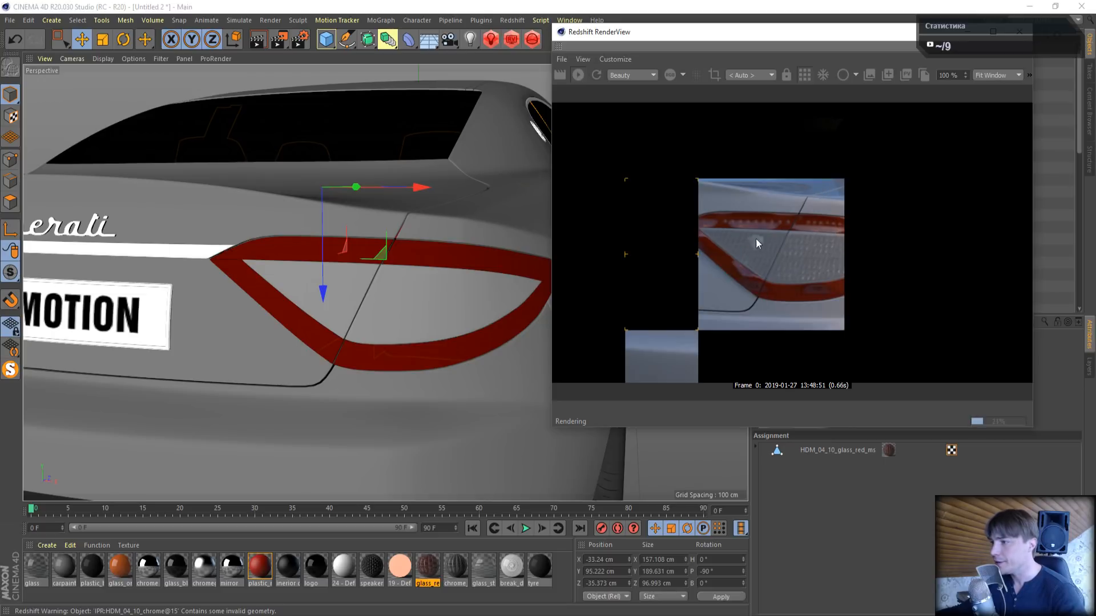
{"action": "double_click", "coordinate": [429, 560]}
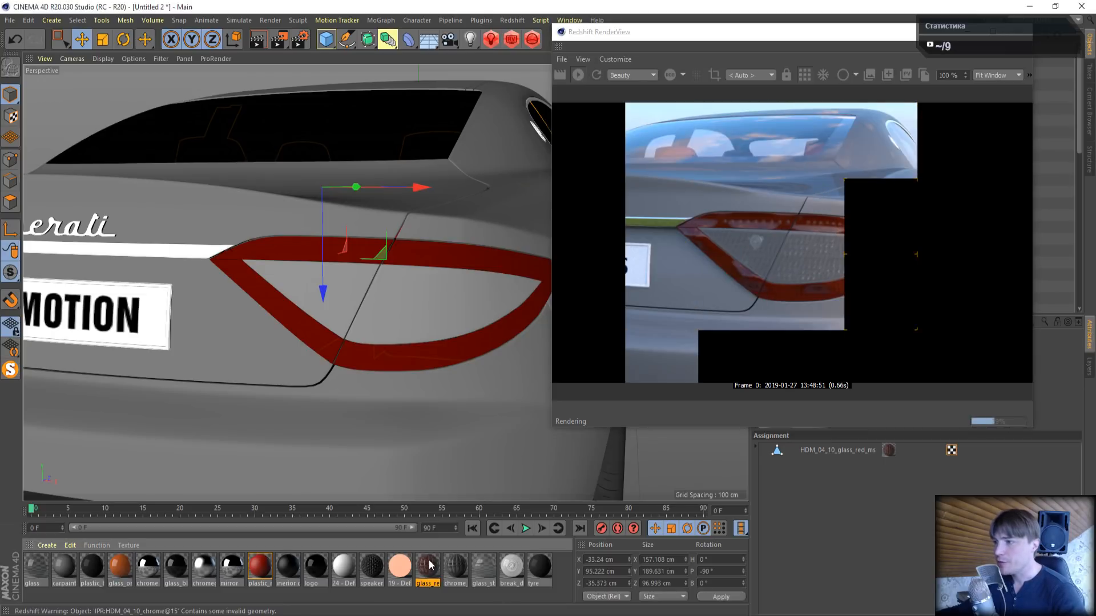
{"action": "left_click", "coordinate": [375, 121]}
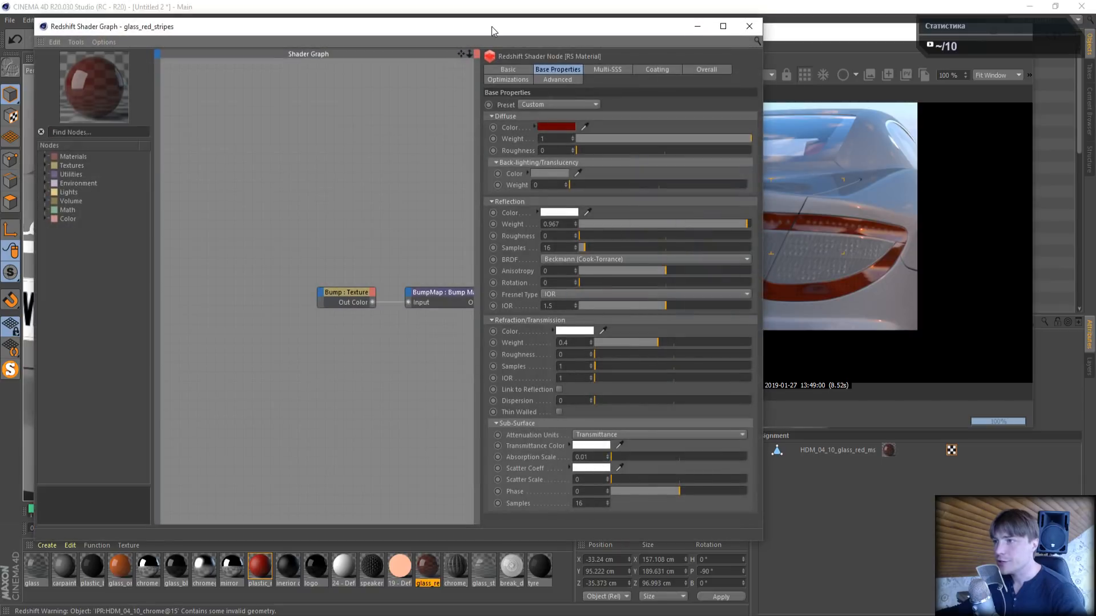
{"action": "left_click_drag", "start_coordinate": [491, 26], "coordinate": [331, 22]}
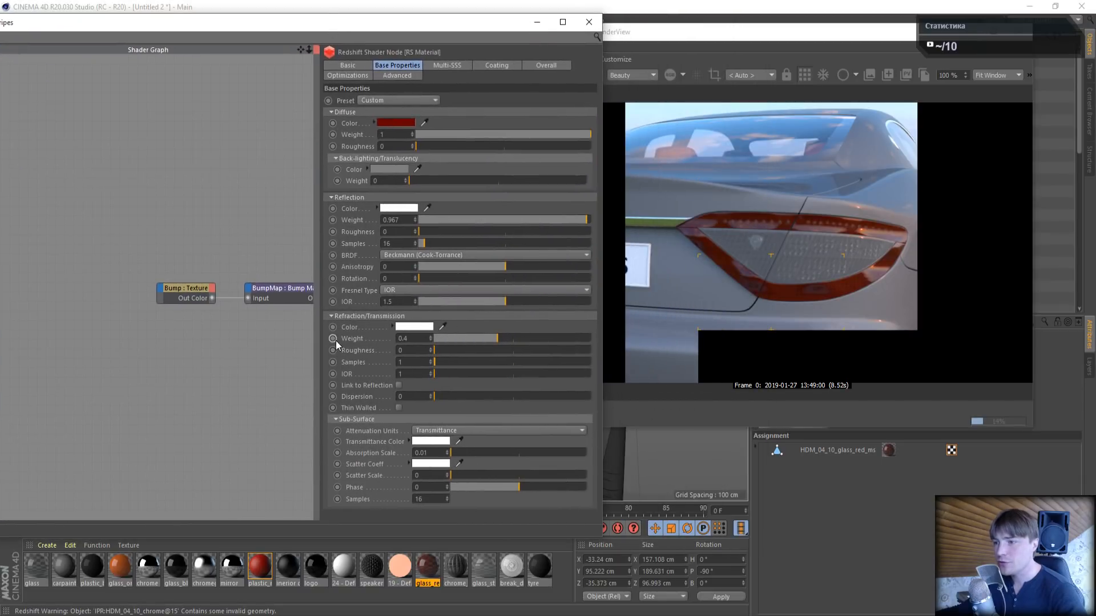
- Try a Refraction/Transmission Weight of 1 on glass_red_stripes, then return the weight to 0.4
{"action": "left_click_drag", "start_coordinate": [498, 338], "coordinate": [690, 341]}
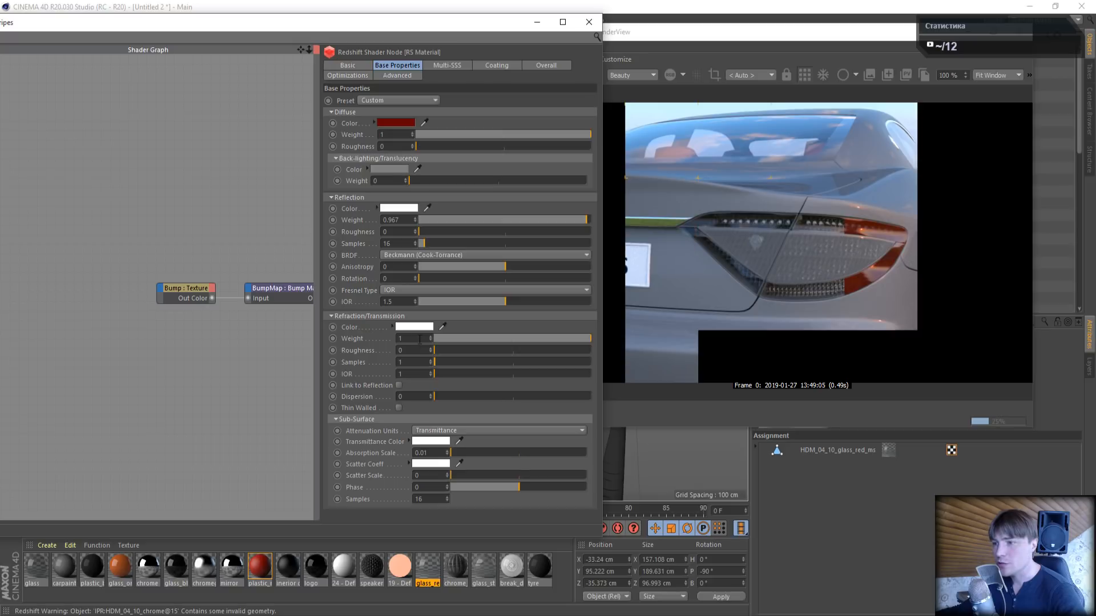
{"action": "left_click_drag", "start_coordinate": [522, 336], "coordinate": [510, 337]}
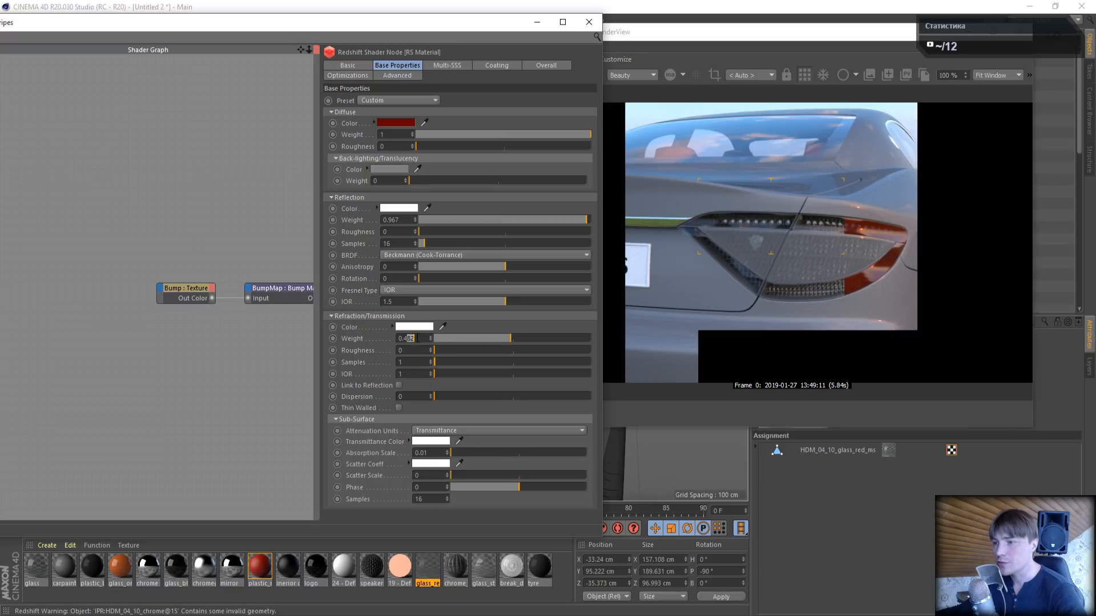
{"action": "key", "text": "BackSpace"}
{"action": "key", "text": "Return"}
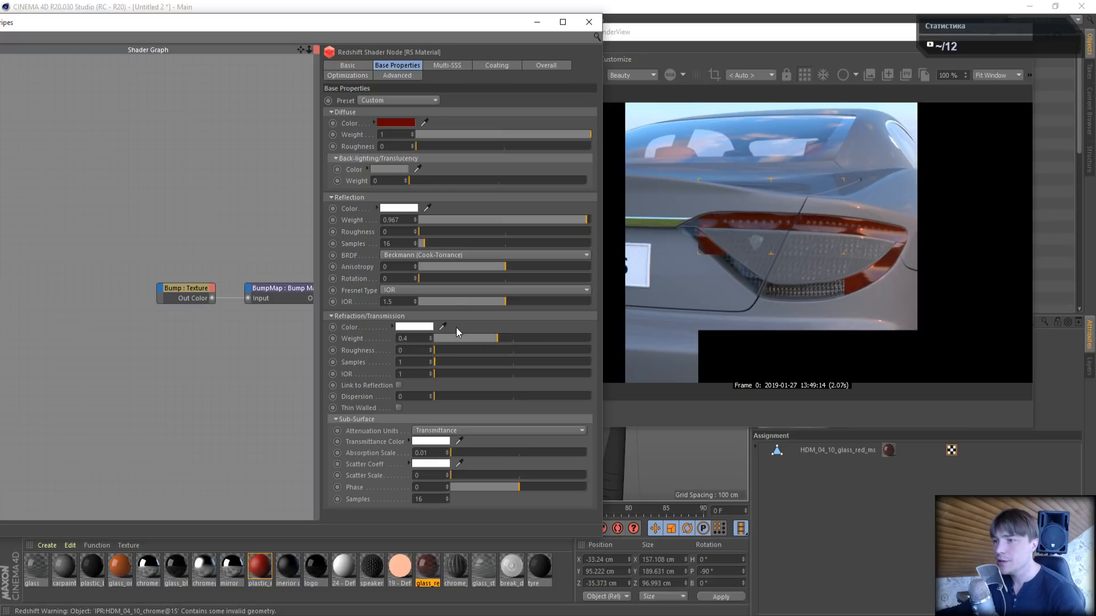
- Set glass_red_stripes' Reflection Weight to 1 and Refraction/Transmission Weight to 0.5, and close its shader graph
{"action": "left_click_drag", "start_coordinate": [517, 220], "coordinate": [591, 220]}
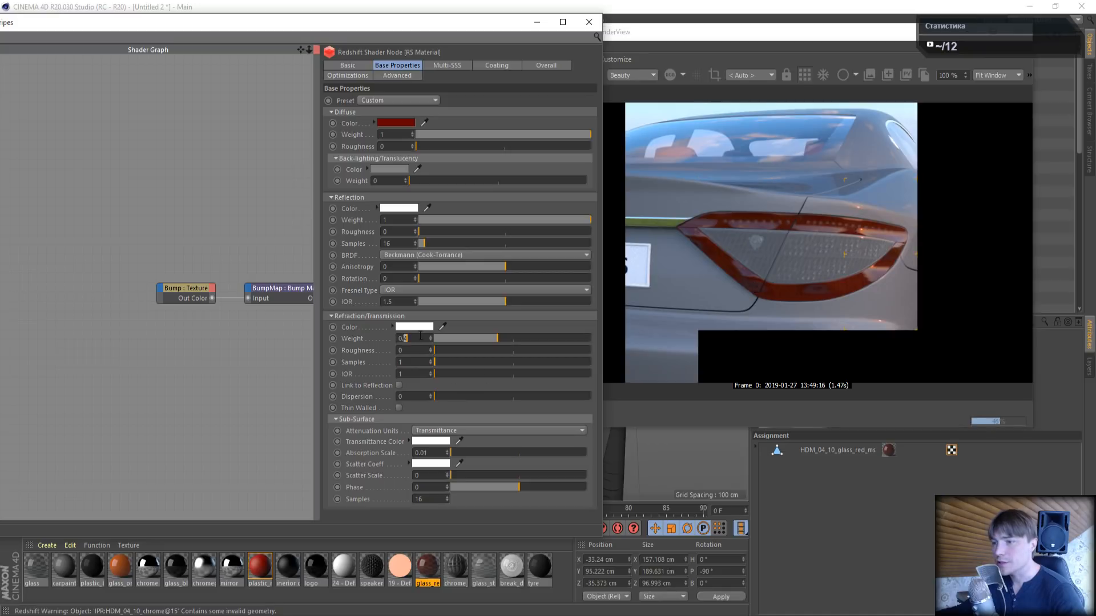
{"action": "type", "text": "5"}
{"action": "key", "text": "Return"}
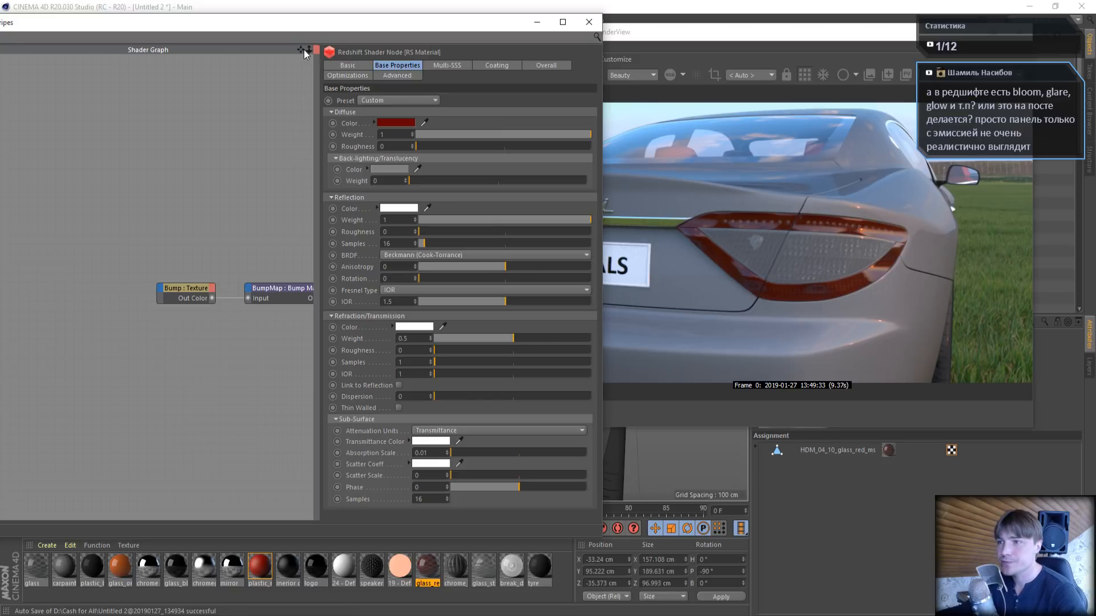
{"action": "left_click_drag", "start_coordinate": [305, 23], "coordinate": [390, 9]}
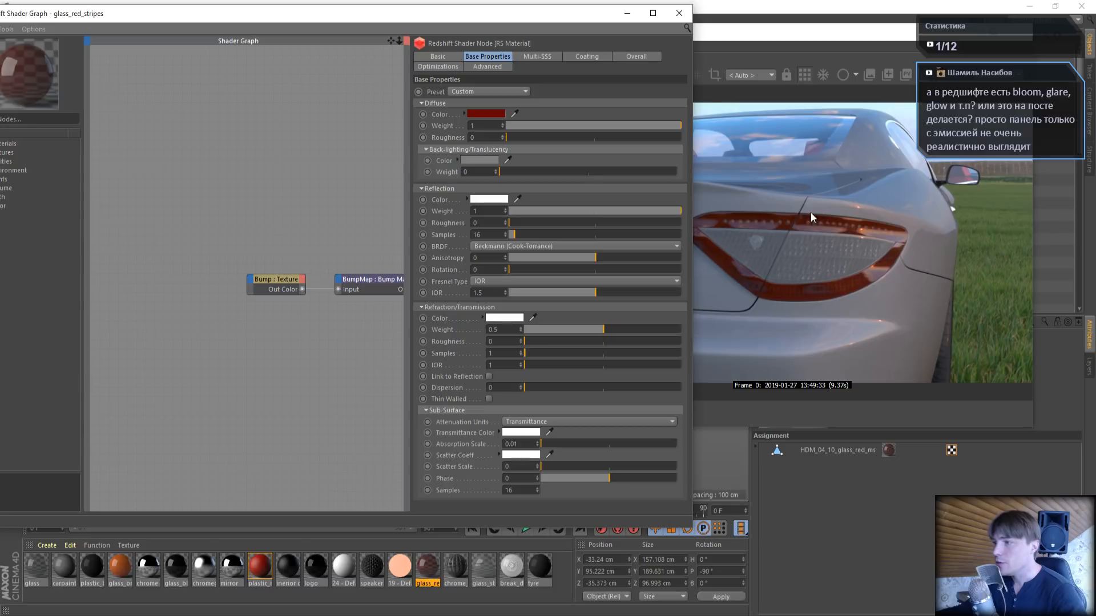
{"action": "left_click", "coordinate": [679, 13]}
- Open the chrome_squares material's shader graph and inspect its Bump texture and BumpMap nodes
{"action": "left_click", "coordinate": [457, 571]}
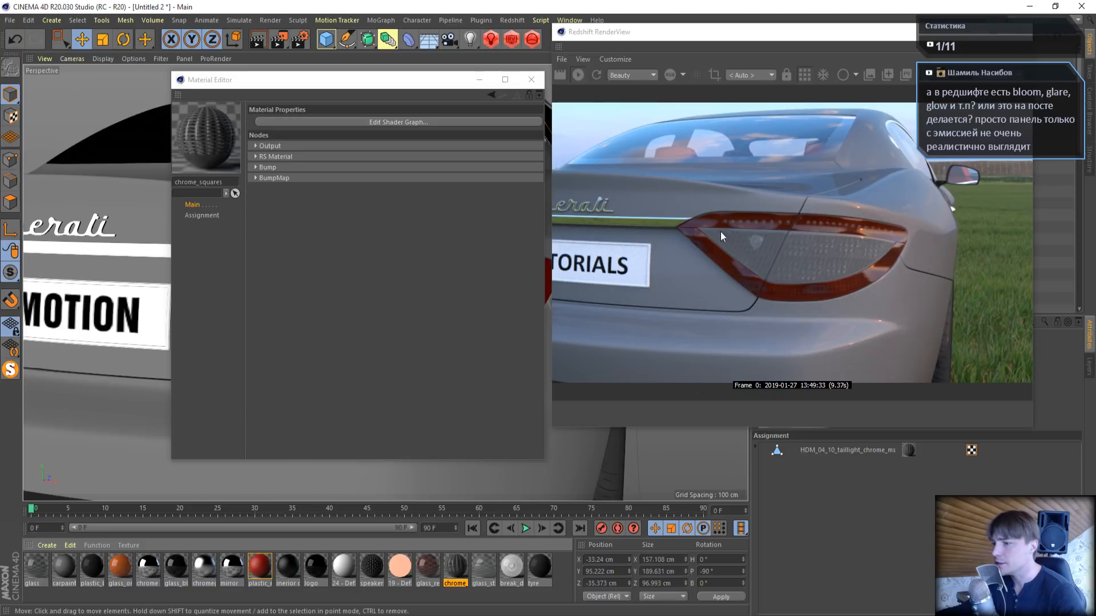
{"action": "double_click", "coordinate": [454, 562]}
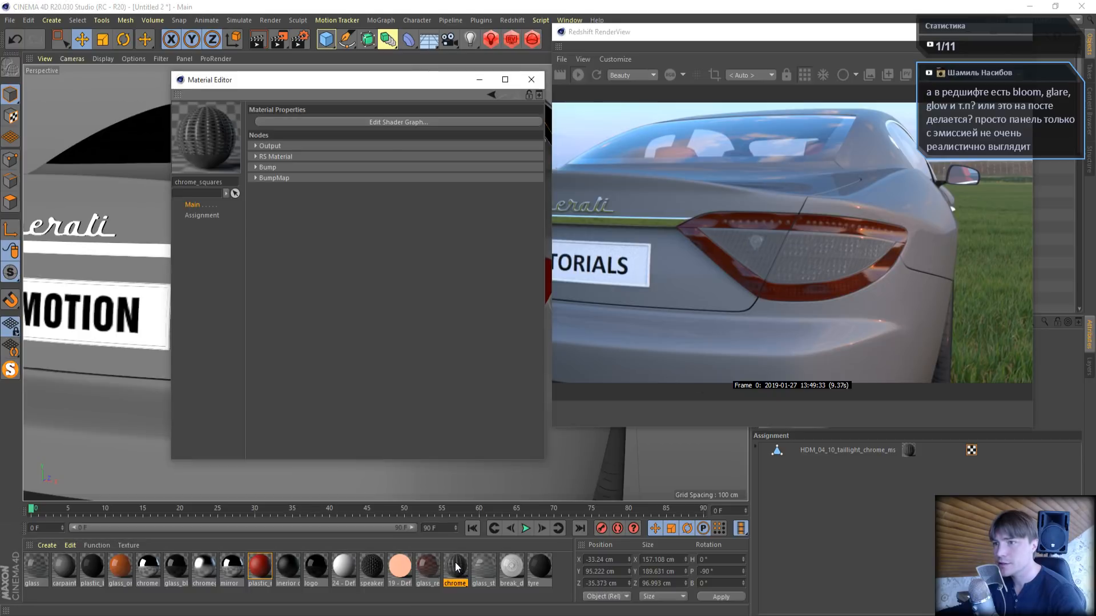
{"action": "left_click", "coordinate": [362, 122]}
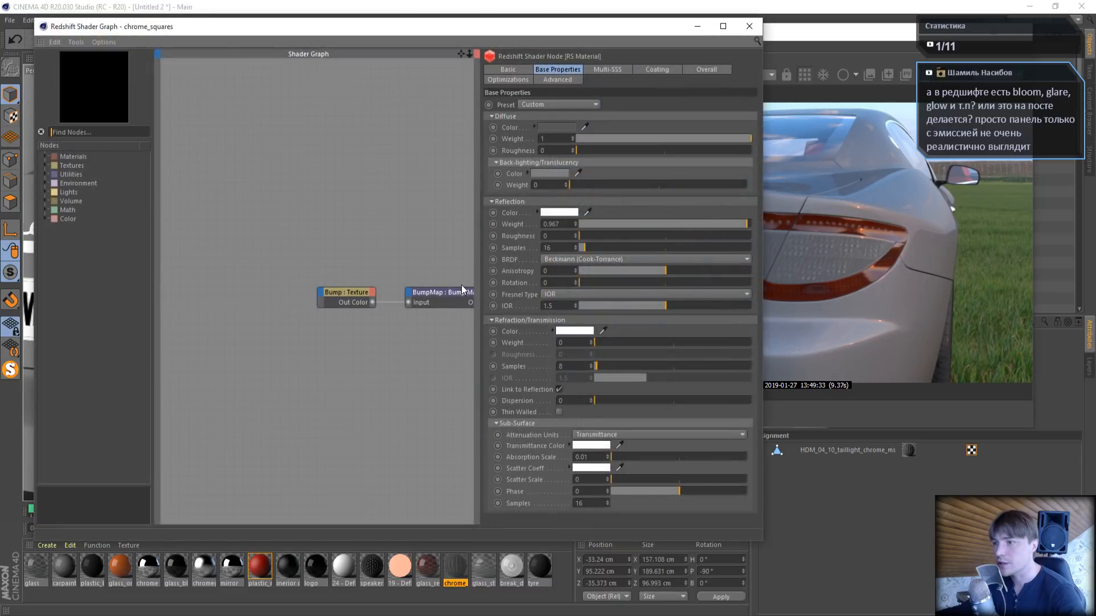
{"action": "left_click", "coordinate": [344, 291]}
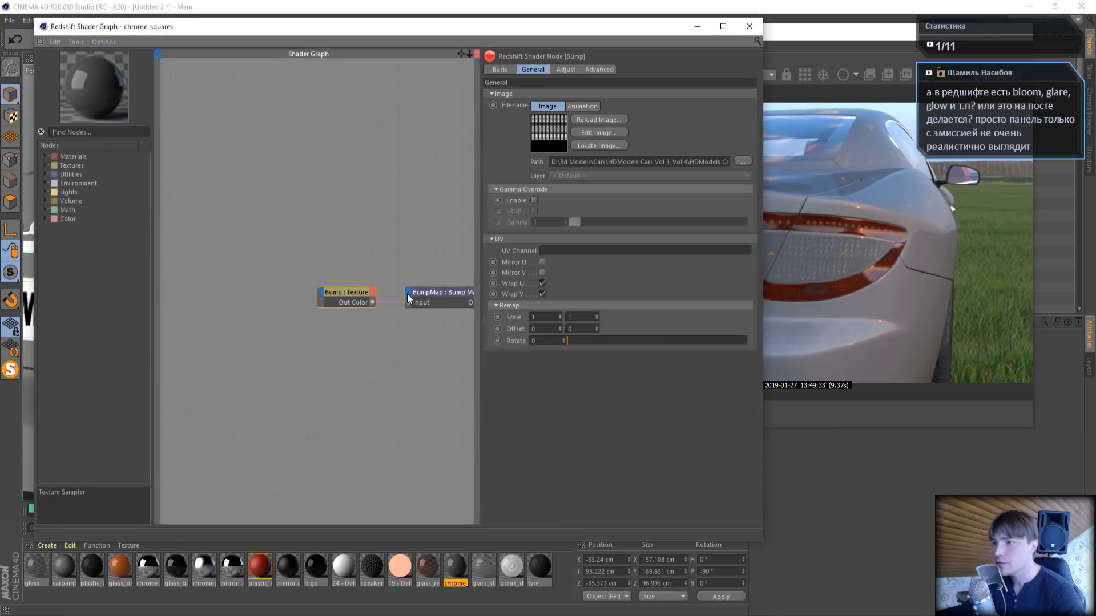
{"action": "left_click", "coordinate": [430, 288]}
- Set the Reflection Weight of chrome_squares' RS Material node to 1 and close the shader graph and Material Editor
{"action": "left_click_drag", "start_coordinate": [461, 53], "coordinate": [250, 62]}
{"action": "left_click", "coordinate": [351, 301]}
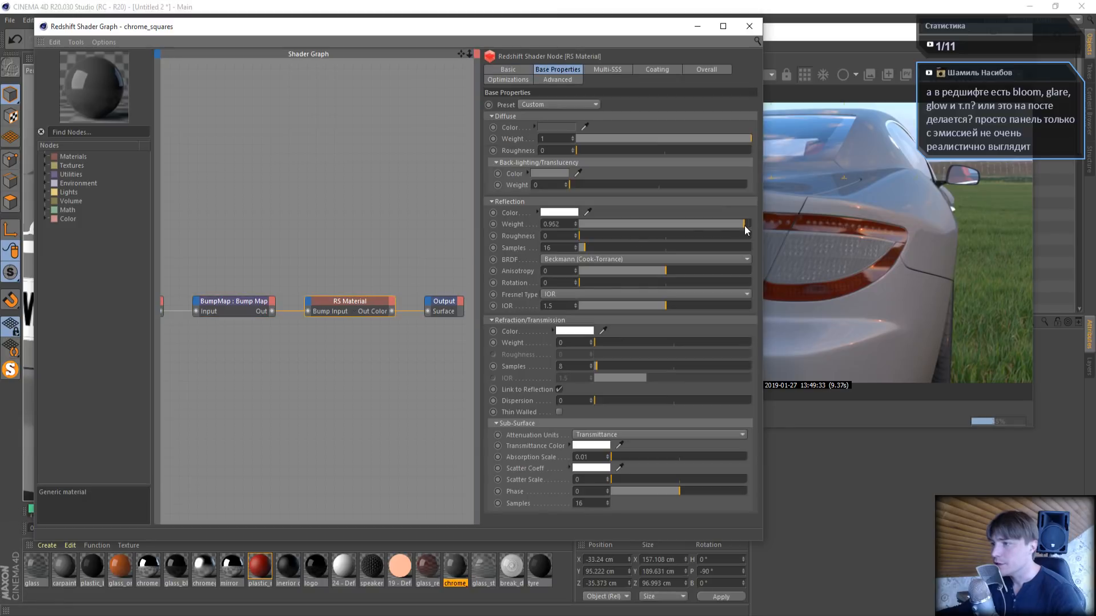
{"action": "left_click_drag", "start_coordinate": [744, 224], "coordinate": [753, 225]}
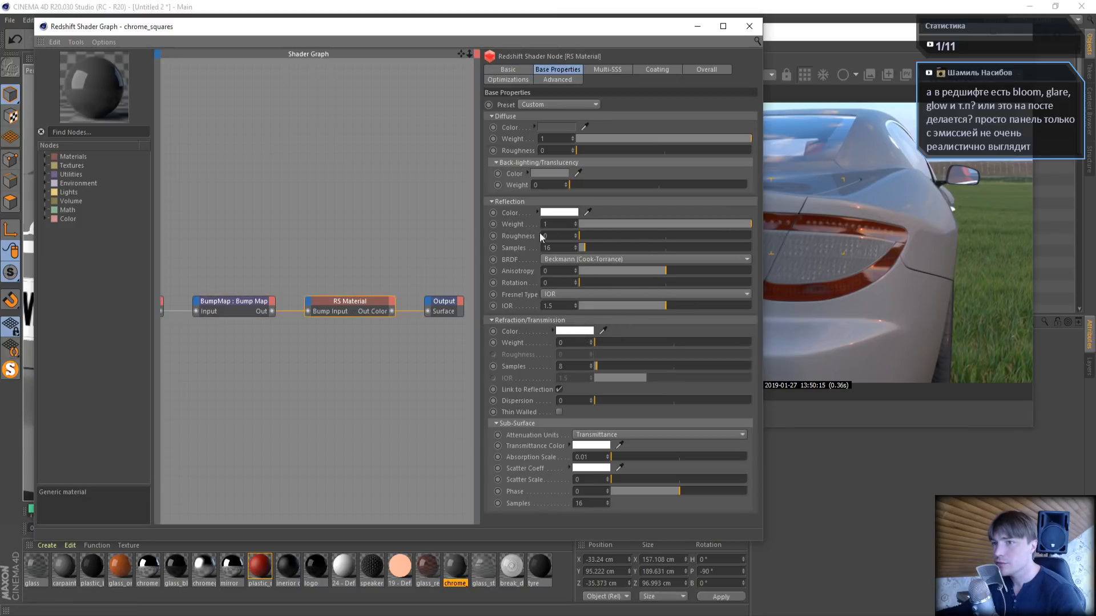
{"action": "left_click", "coordinate": [745, 29]}
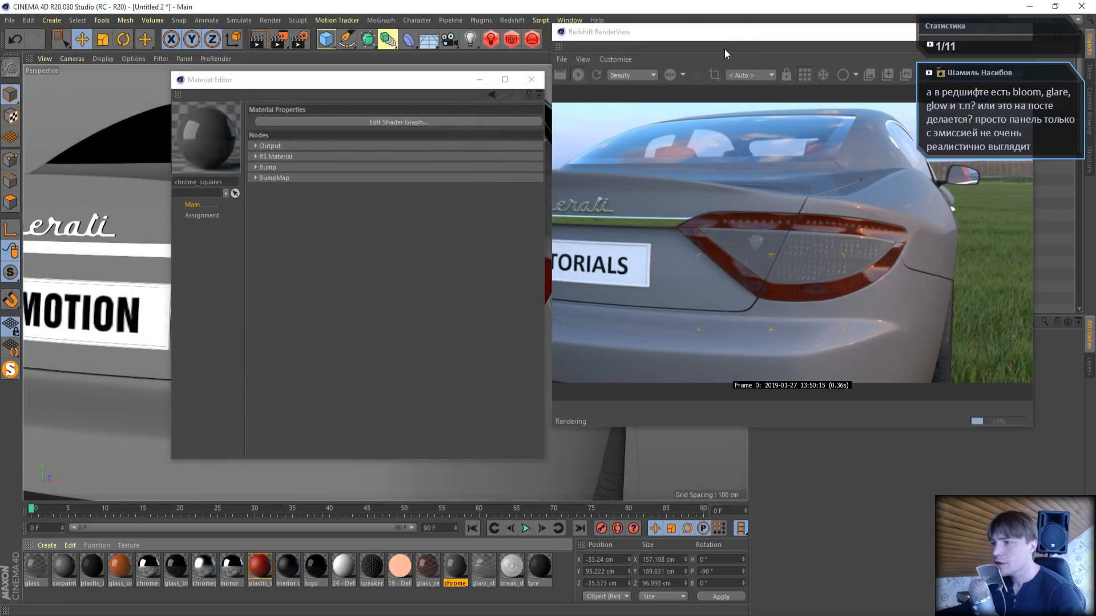
{"action": "left_click", "coordinate": [533, 81]}
- Find the object that uses the chrome_squares material and select HDM_04_10_taillight_chrome_ms in the object list
{"action": "left_click_drag", "start_coordinate": [819, 28], "coordinate": [273, 19]}
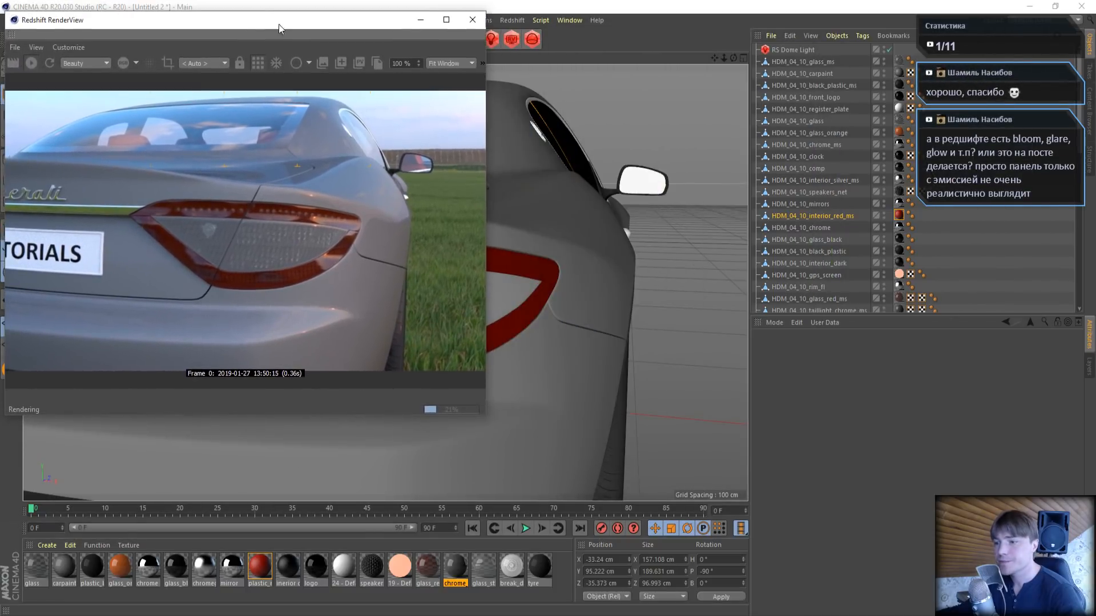
{"action": "left_click", "coordinate": [461, 568]}
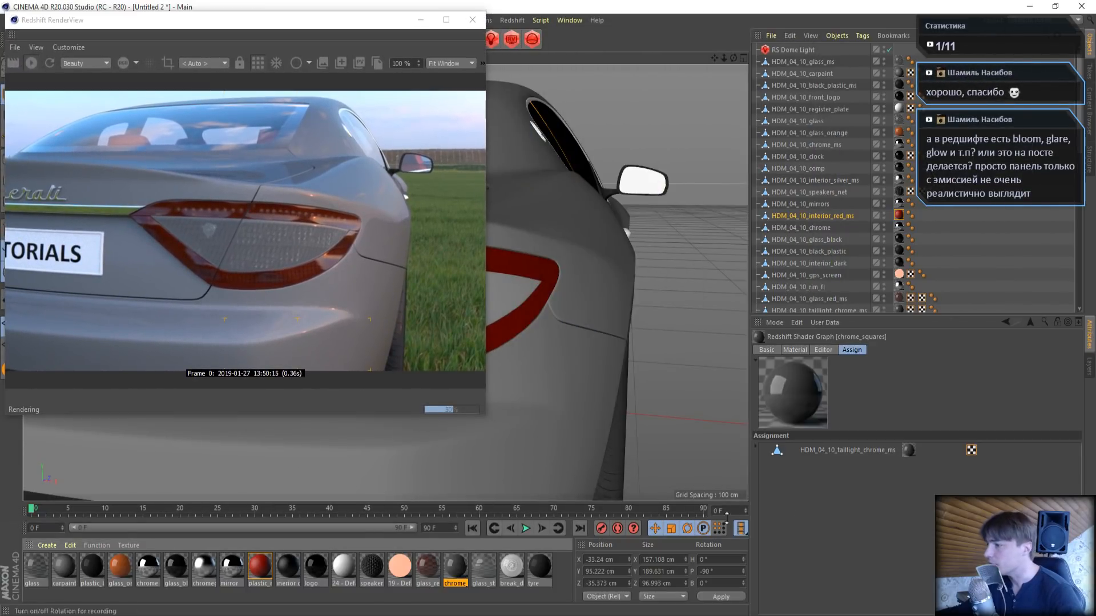
{"action": "left_click", "coordinate": [859, 452]}
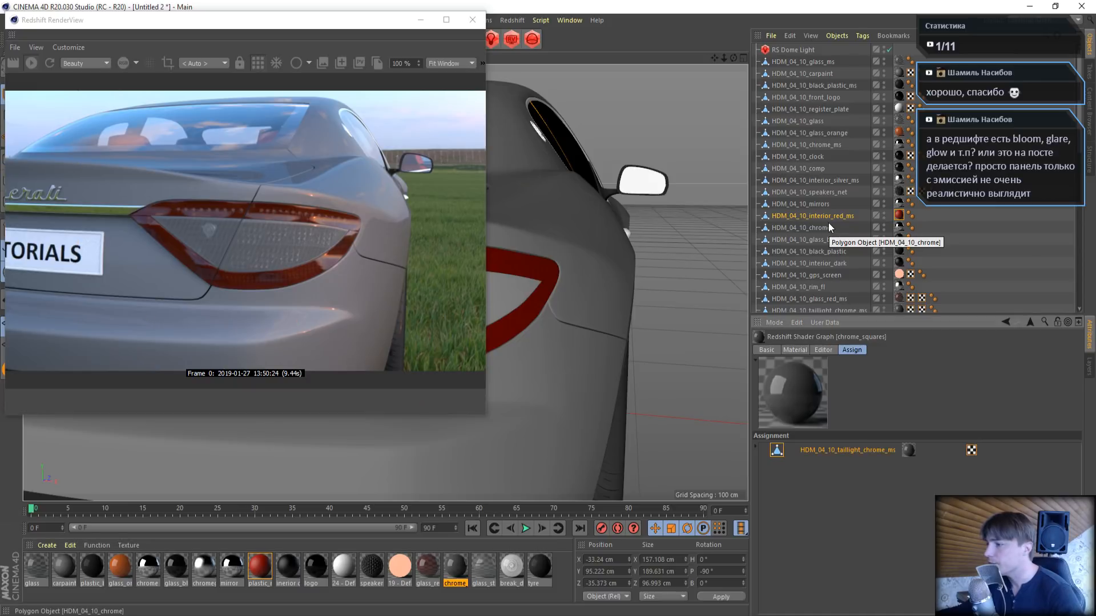
{"action": "scroll", "coordinate": [829, 226], "scroll_direction": "down", "scroll_amount": 2}
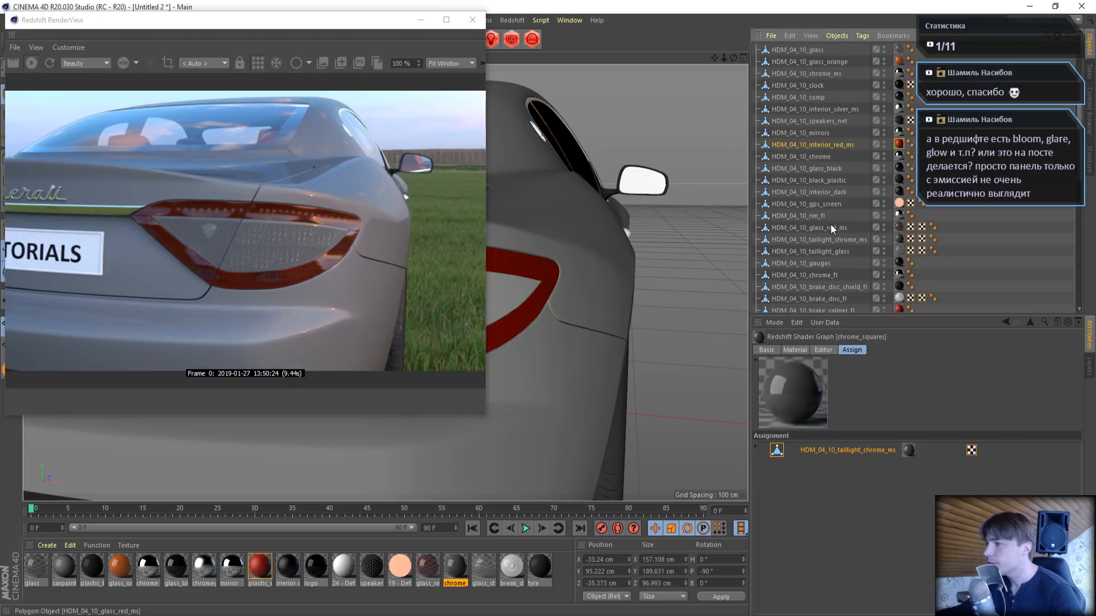
{"action": "left_click", "coordinate": [841, 239]}
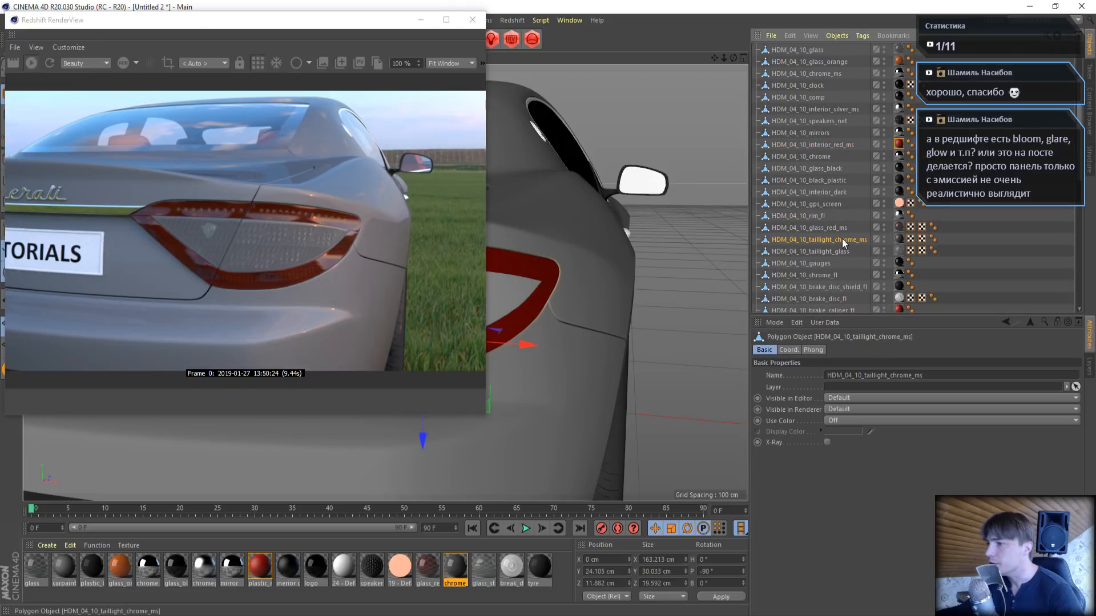
- Move the taillight chrome object out of the car to about X 34.5 cm, inspect it enlarged in the render, and undo the move
{"action": "left_click_drag", "start_coordinate": [378, 23], "coordinate": [999, 321]}
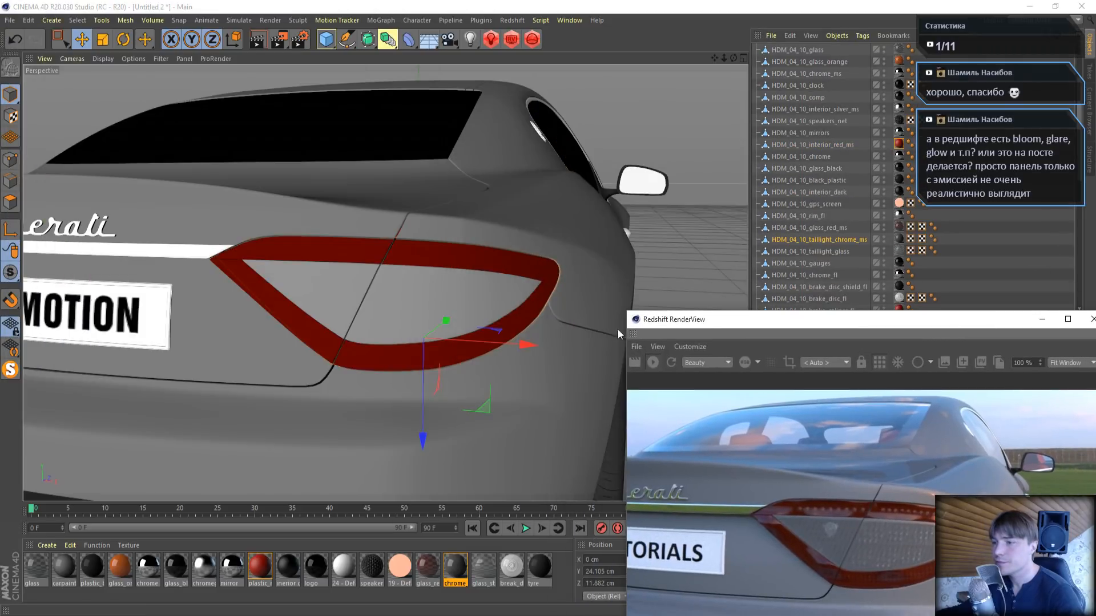
{"action": "right_click_drag", "start_coordinate": [558, 308], "coordinate": [563, 337], "text": "alt"}
{"action": "left_click_drag", "start_coordinate": [563, 337], "coordinate": [607, 341]}
{"action": "left_click_drag", "start_coordinate": [711, 320], "coordinate": [76, 53]}
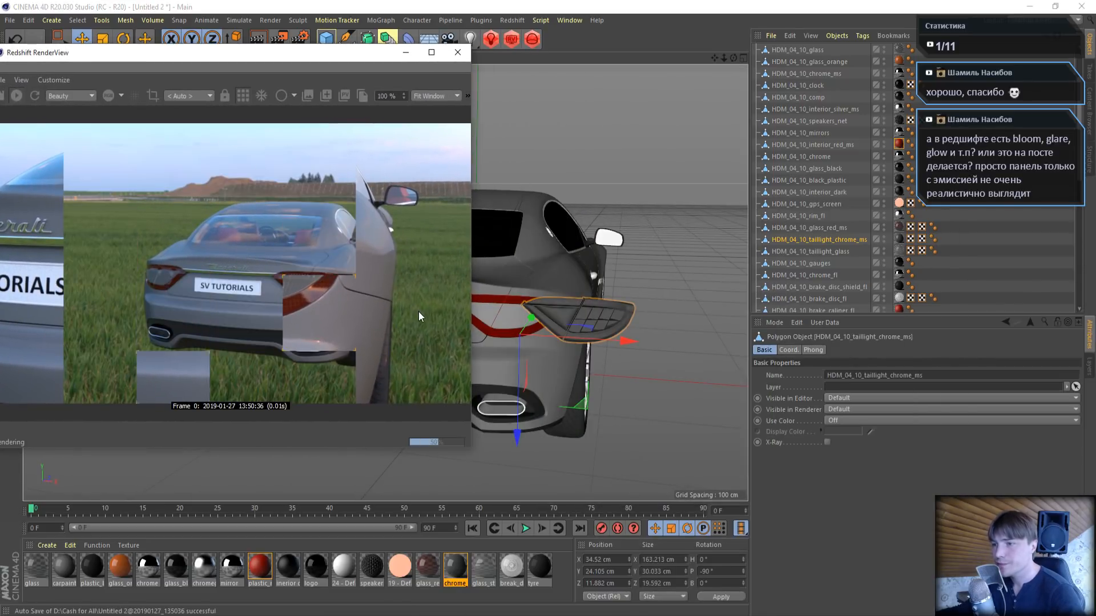
{"action": "scroll", "coordinate": [395, 300], "scroll_direction": "up", "scroll_amount": 5}
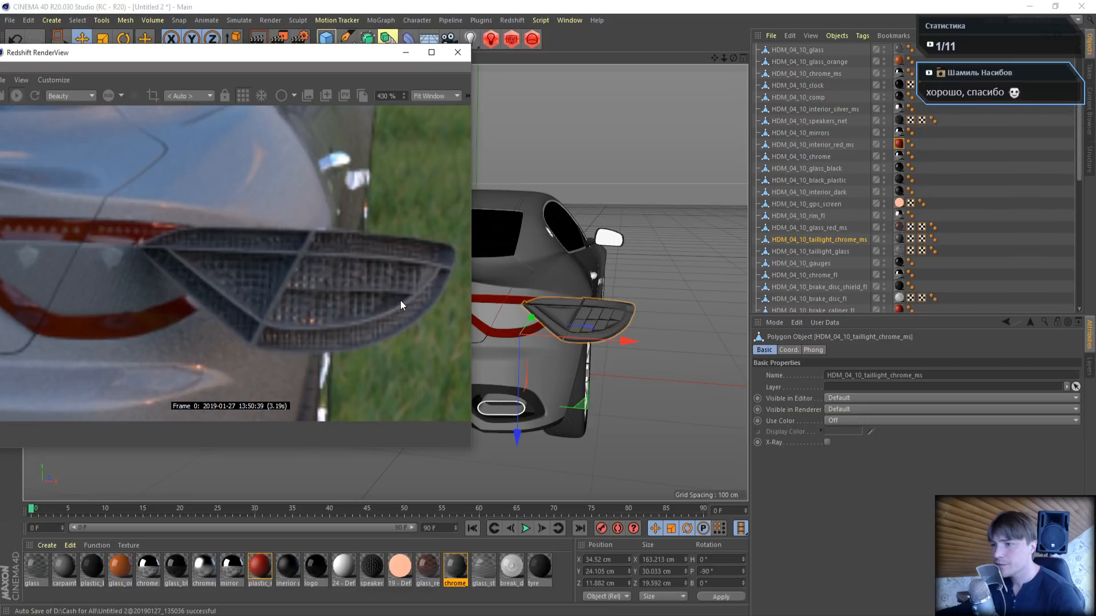
{"action": "left_click", "coordinate": [16, 38]}
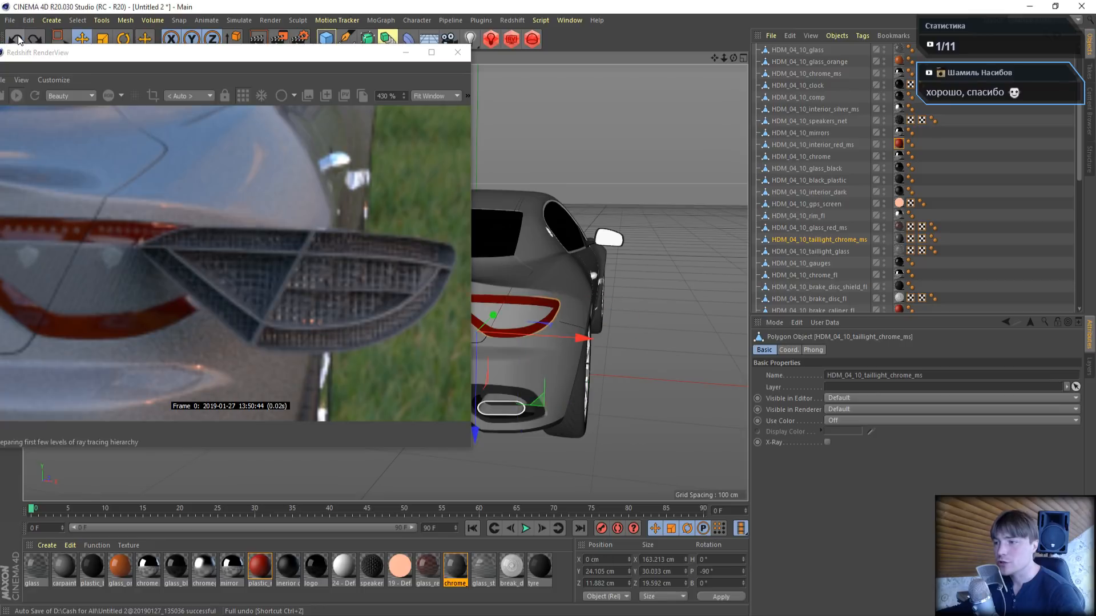
- Set the chrome_squares material's Fresnel Type to Metalness and its Reflectivity color to white
{"action": "double_click", "coordinate": [455, 570]}
{"action": "left_click", "coordinate": [456, 122]}
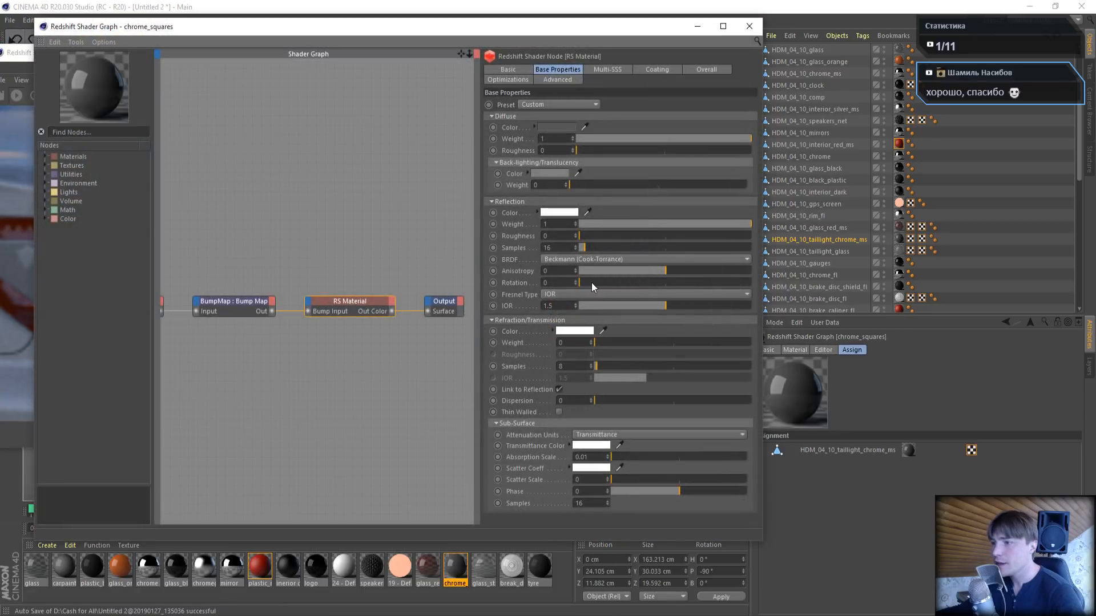
{"action": "left_click", "coordinate": [553, 297]}
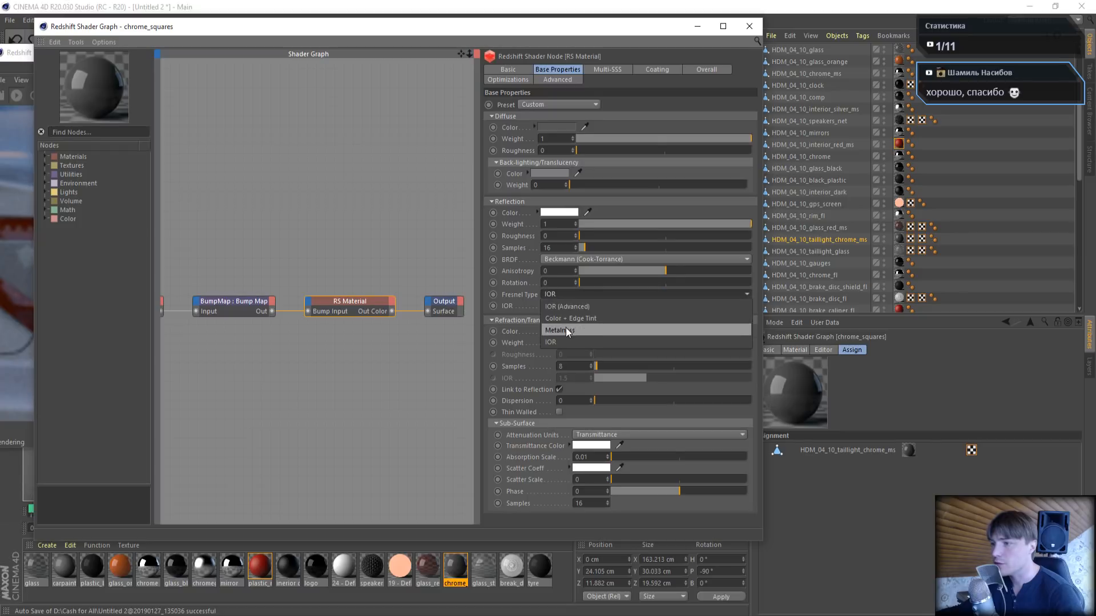
{"action": "left_click", "coordinate": [566, 328]}
{"action": "left_click", "coordinate": [556, 303]}
{"action": "left_click_drag", "start_coordinate": [570, 327], "coordinate": [667, 327]}
{"action": "left_click", "coordinate": [535, 346]}
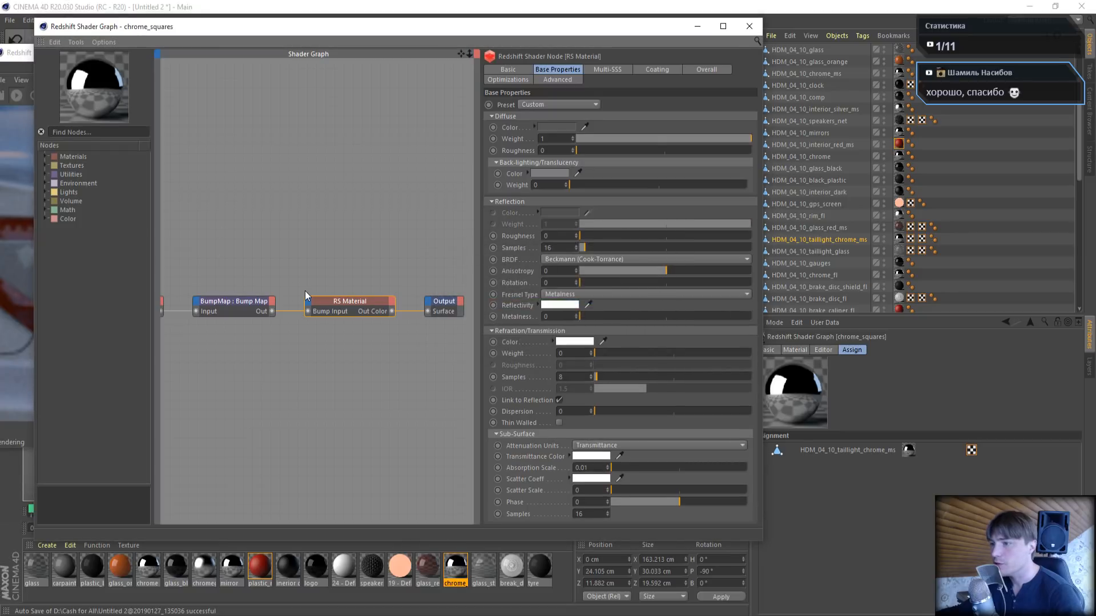
- Check the settings of chrome_squares' BumpMap and Bump texture nodes, and close the shader graph and Material Editor
{"action": "left_click", "coordinate": [241, 301]}
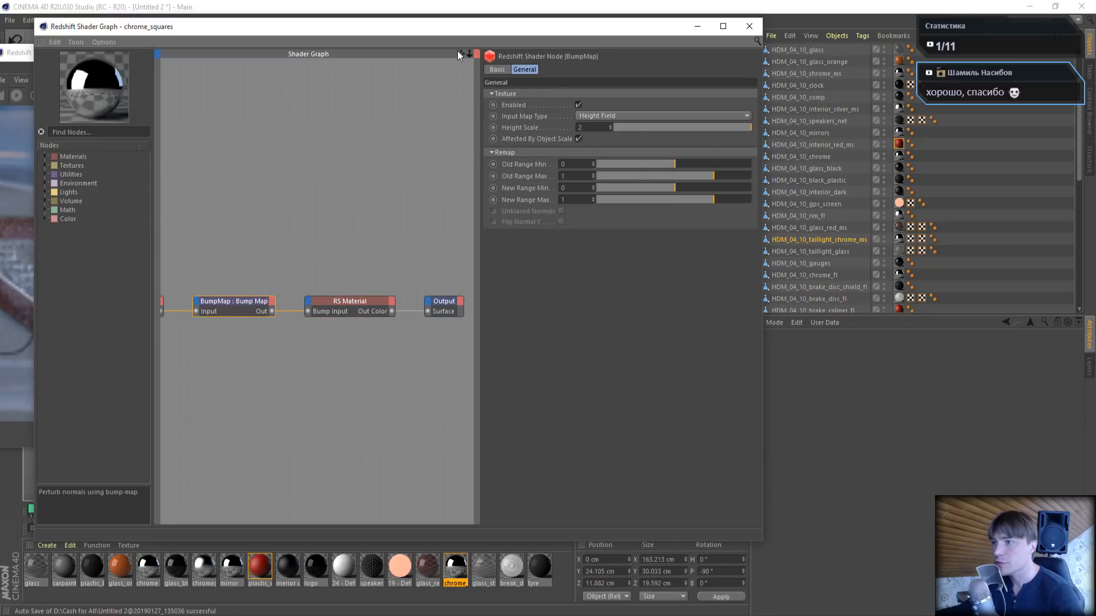
{"action": "left_click_drag", "start_coordinate": [458, 52], "coordinate": [596, 64]}
{"action": "left_click", "coordinate": [248, 316]}
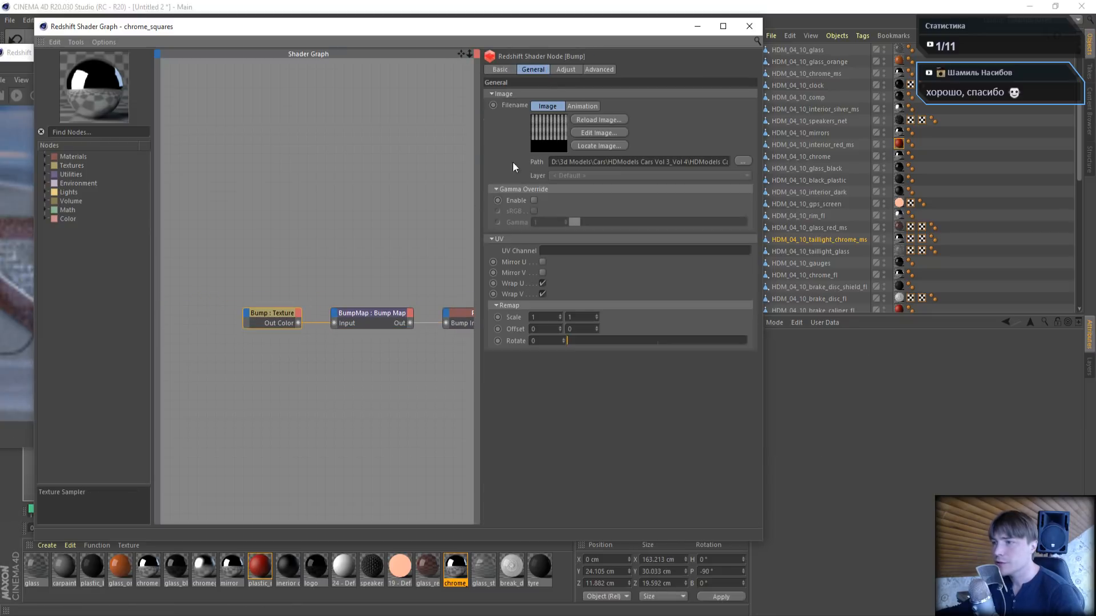
{"action": "left_click", "coordinate": [750, 26]}
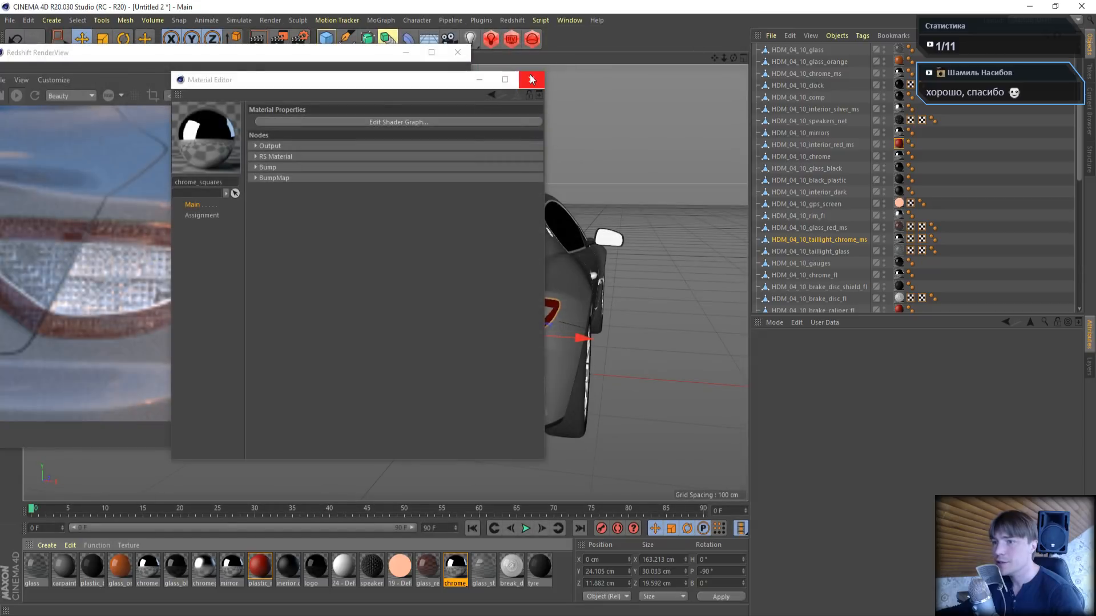
{"action": "left_click", "coordinate": [531, 79]}
- Pull the taillight chrome out to about X 60.5 cm to examine its metallic look in the render, and undo the move
{"action": "left_click_drag", "start_coordinate": [567, 335], "coordinate": [646, 340]}
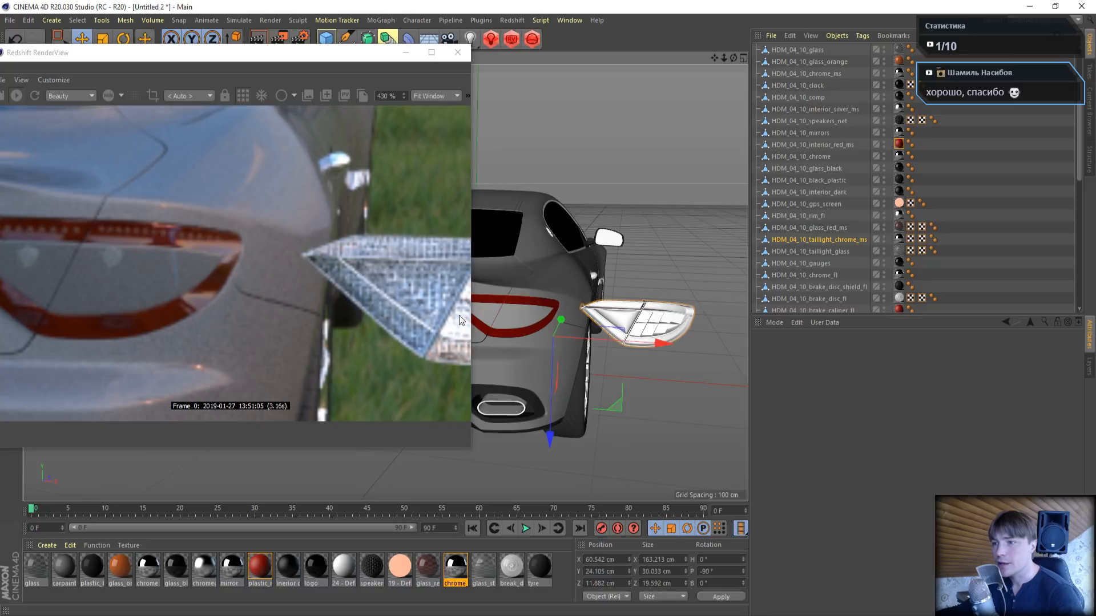
{"action": "left_click_drag", "start_coordinate": [80, 65], "coordinate": [136, 100]}
{"action": "left_click", "coordinate": [15, 39]}
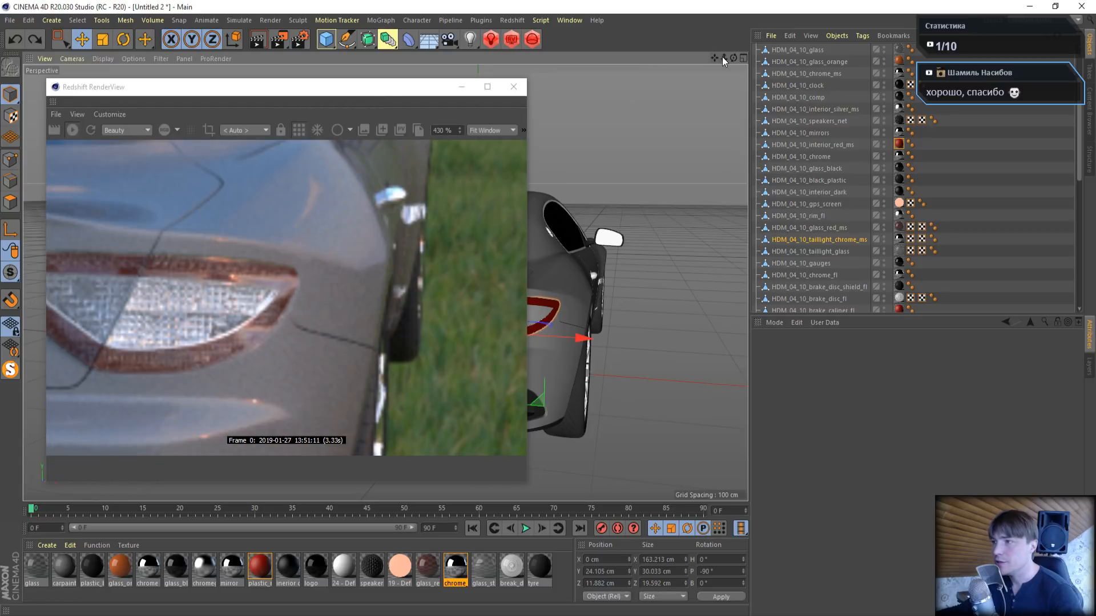
- Reset the enlarged render preview to 100 % zoom and switch its scaling to Fit Window to show the whole frame
{"action": "left_click_drag", "start_coordinate": [721, 56], "coordinate": [714, 56]}
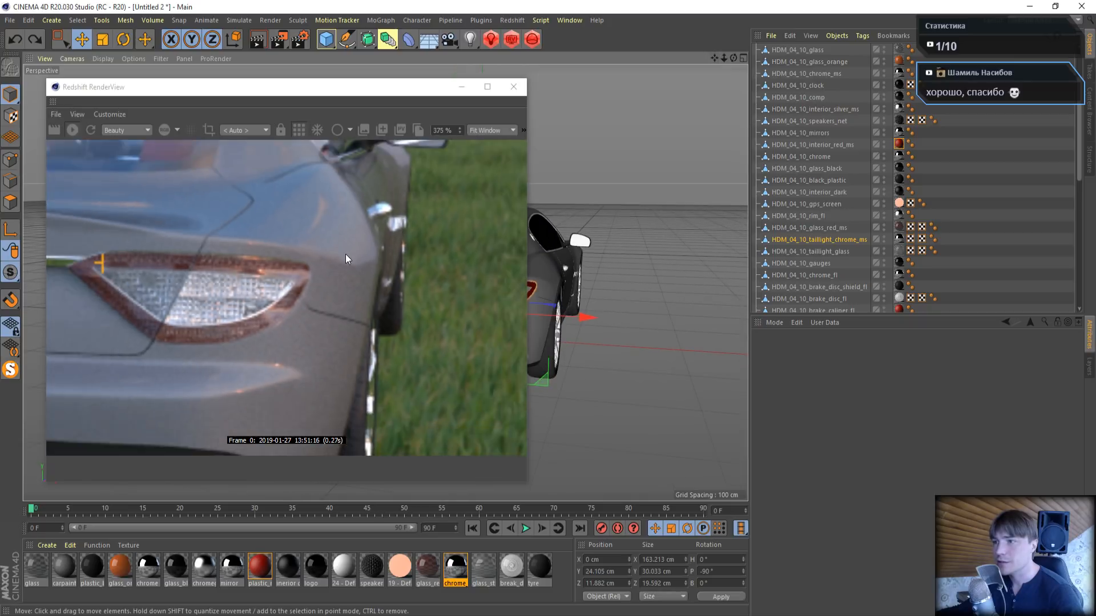
{"action": "scroll", "coordinate": [344, 255], "scroll_direction": "down", "scroll_amount": 3}
{"action": "double_click", "coordinate": [442, 134]}
{"action": "type", "text": "100"}
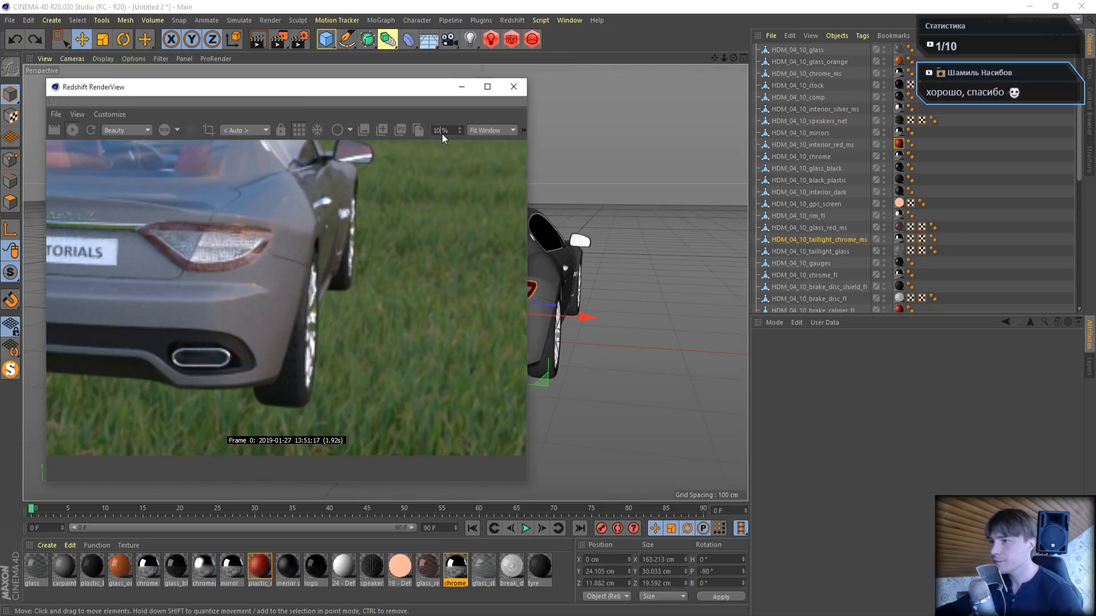
{"action": "key", "text": "Return"}
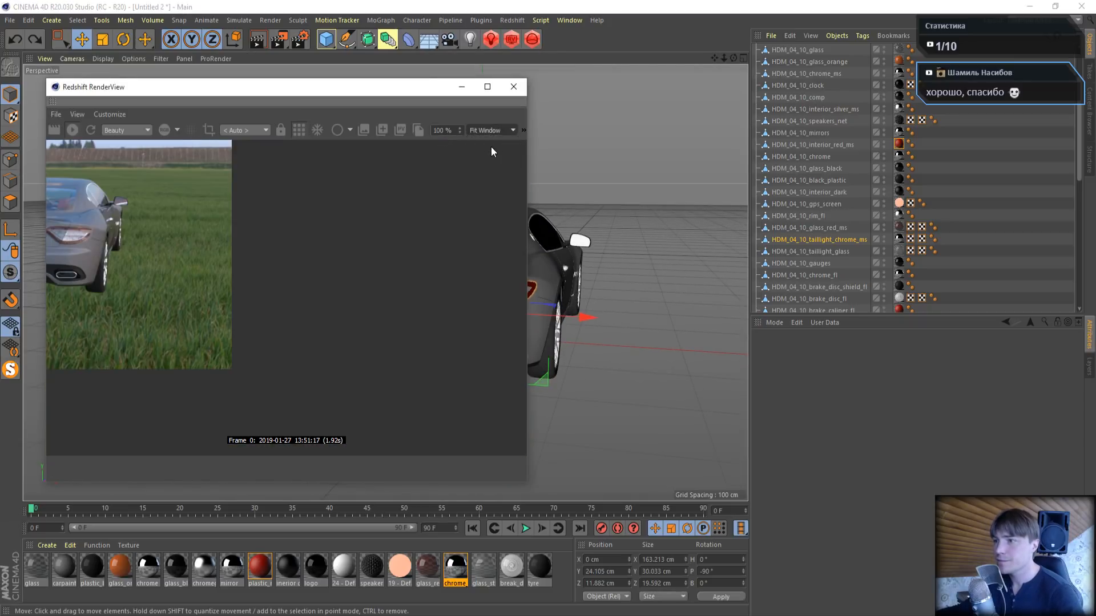
{"action": "left_click", "coordinate": [490, 131]}
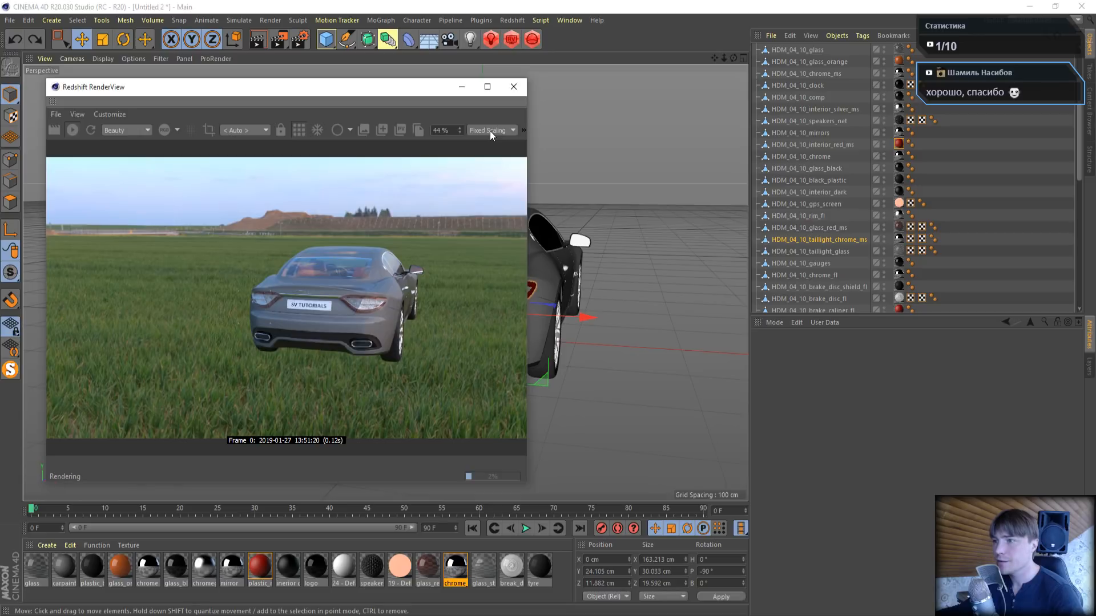
{"action": "left_click", "coordinate": [489, 131]}
{"action": "left_click", "coordinate": [501, 154]}
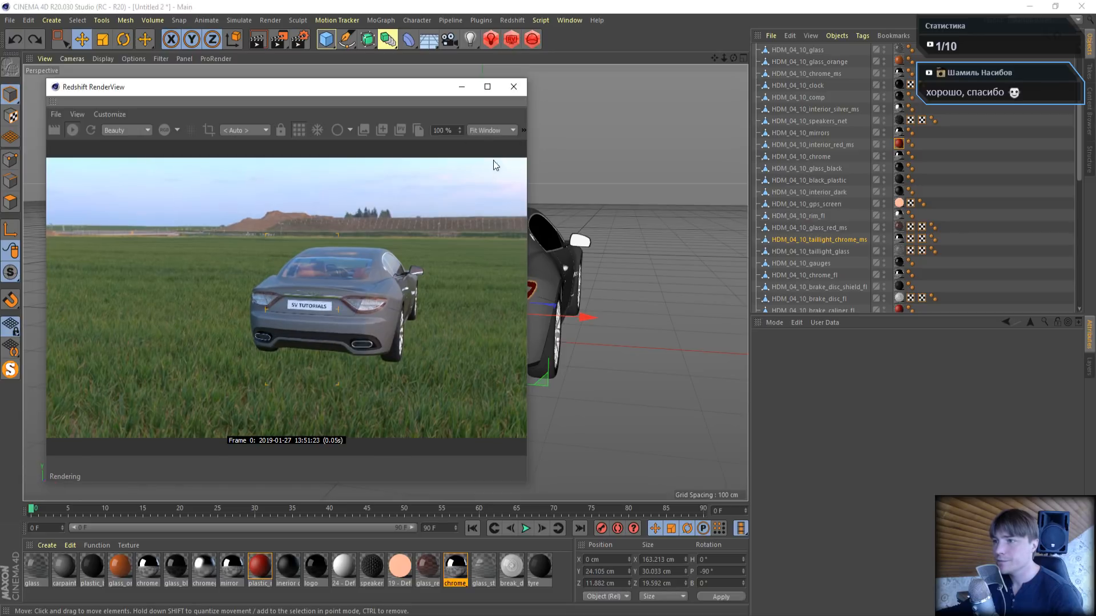
- Bring the taillight close in the render, set the glass_red_stripes material's refraction weight to 0.3, and close its editors
{"action": "scroll", "coordinate": [621, 283], "scroll_direction": "up", "scroll_amount": 3}
{"action": "scroll", "coordinate": [565, 281], "scroll_direction": "up", "scroll_amount": 4}
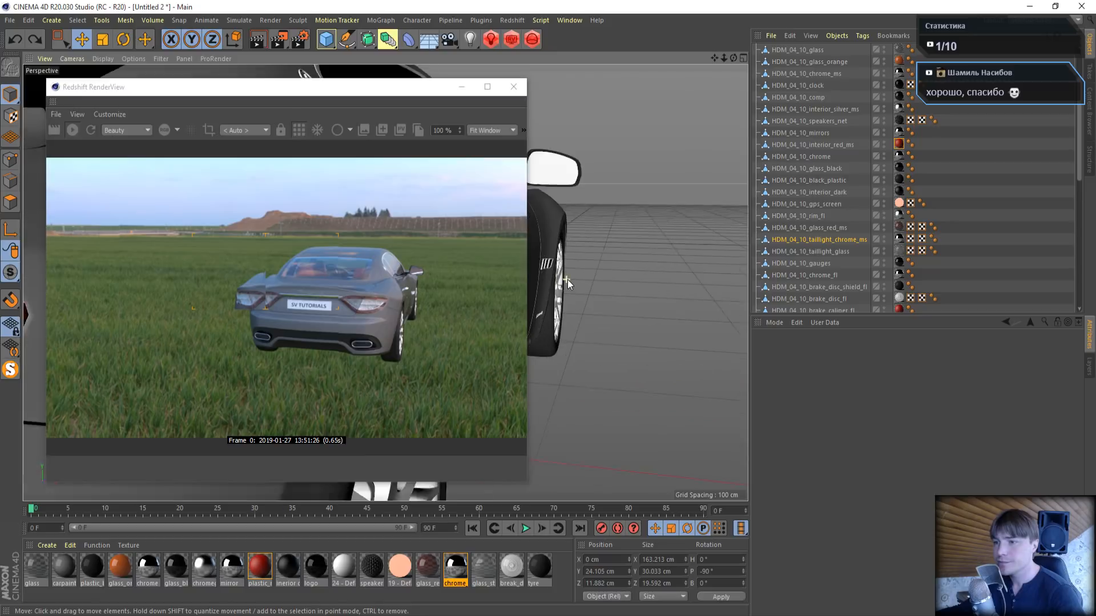
{"action": "left_click_drag", "start_coordinate": [714, 59], "coordinate": [793, 43]}
{"action": "mouse_move", "coordinate": [724, 59]}
{"action": "left_mouse_down"}
{"action": "mouse_move", "coordinate": [670, 61]}
{"action": "mouse_move", "coordinate": [740, 58]}
{"action": "left_mouse_up"}
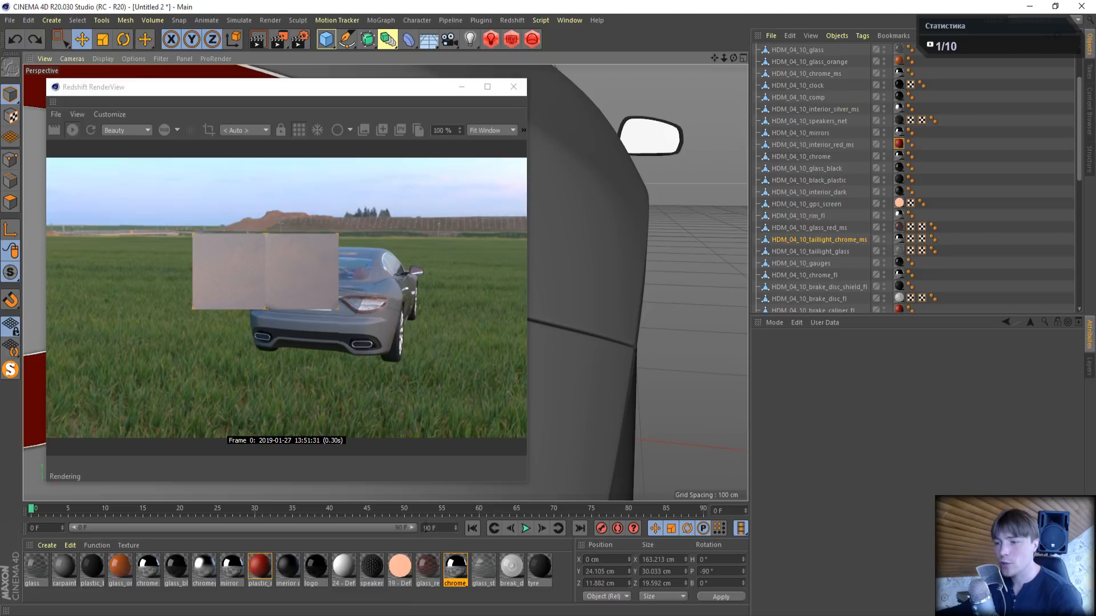
{"action": "double_click", "coordinate": [427, 565]}
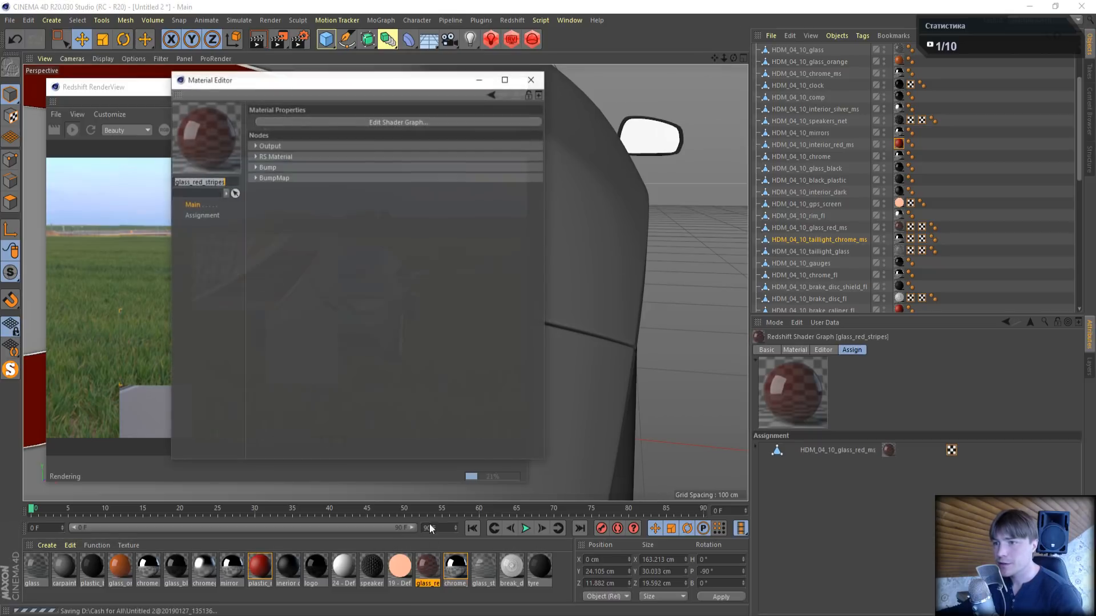
{"action": "left_click", "coordinate": [336, 122]}
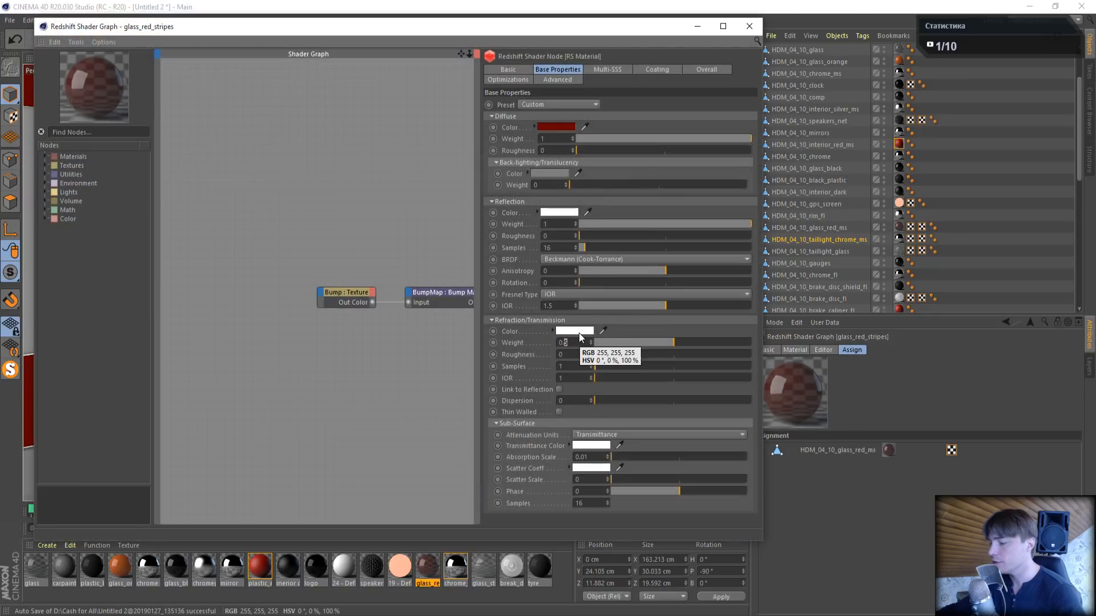
{"action": "type", "text": "3"}
{"action": "key", "text": "Return"}
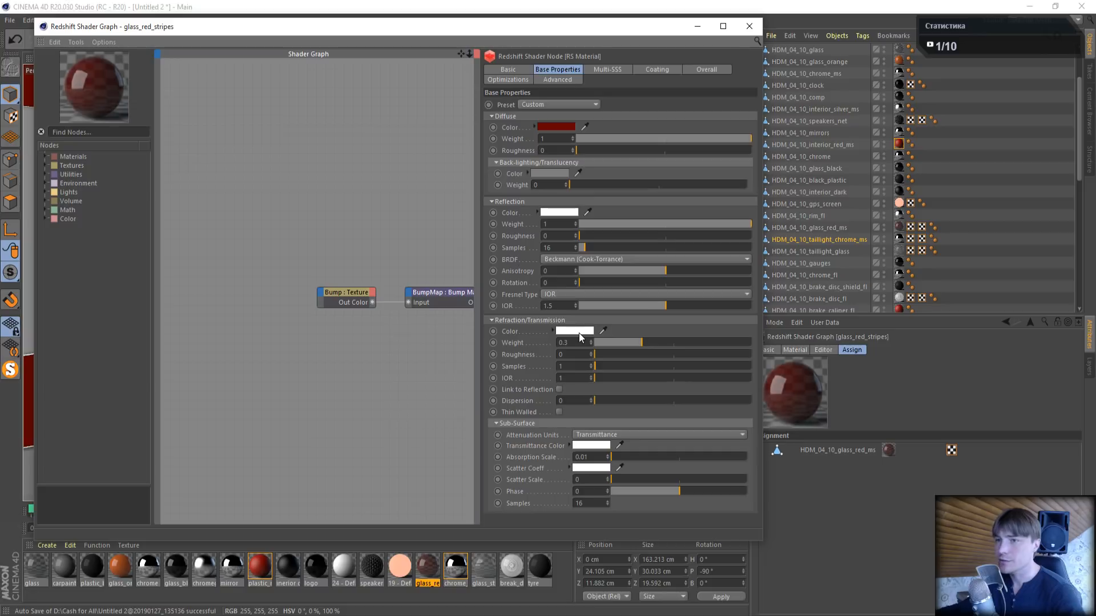
{"action": "left_click", "coordinate": [751, 26]}
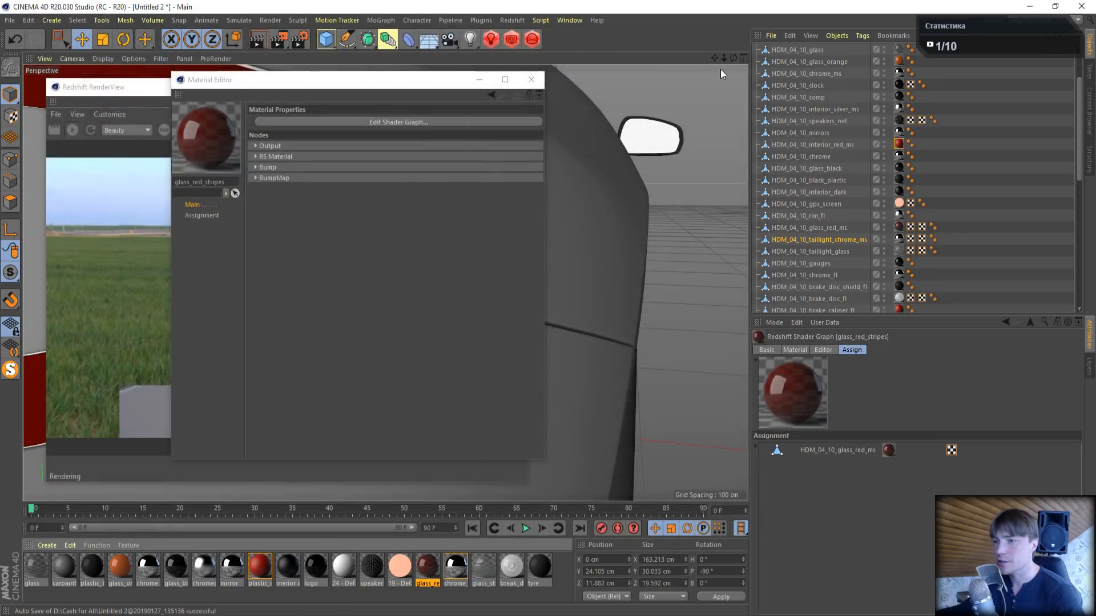
{"action": "left_click", "coordinate": [530, 79]}
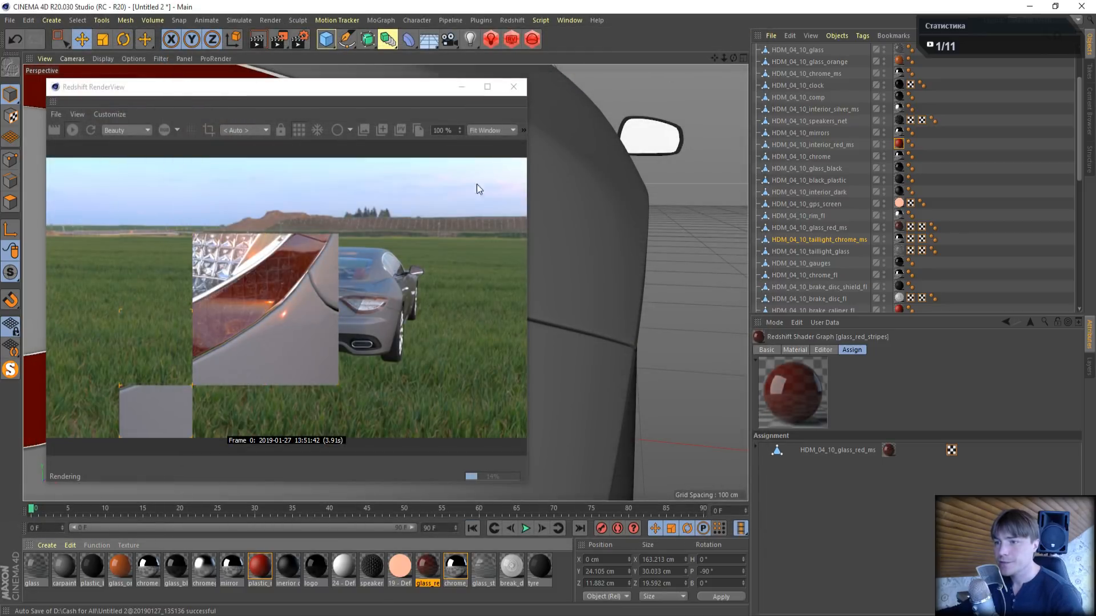
- Frame the whole taillight in the render and select the taillight glass object that uses the glass_stripes material
{"action": "left_click_drag", "start_coordinate": [723, 59], "coordinate": [767, 59]}
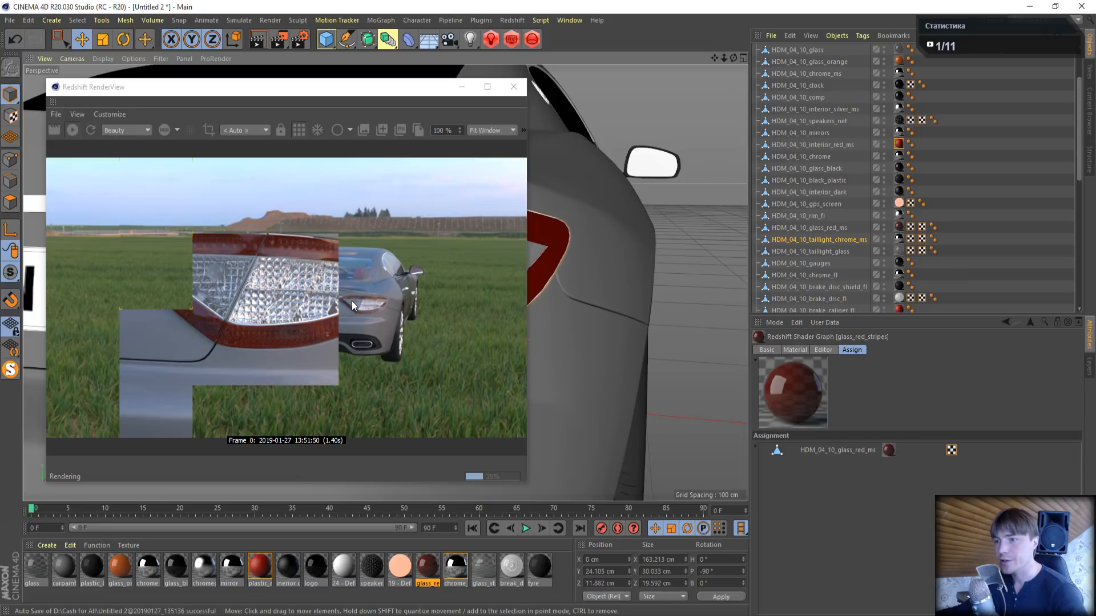
{"action": "left_click", "coordinate": [485, 567]}
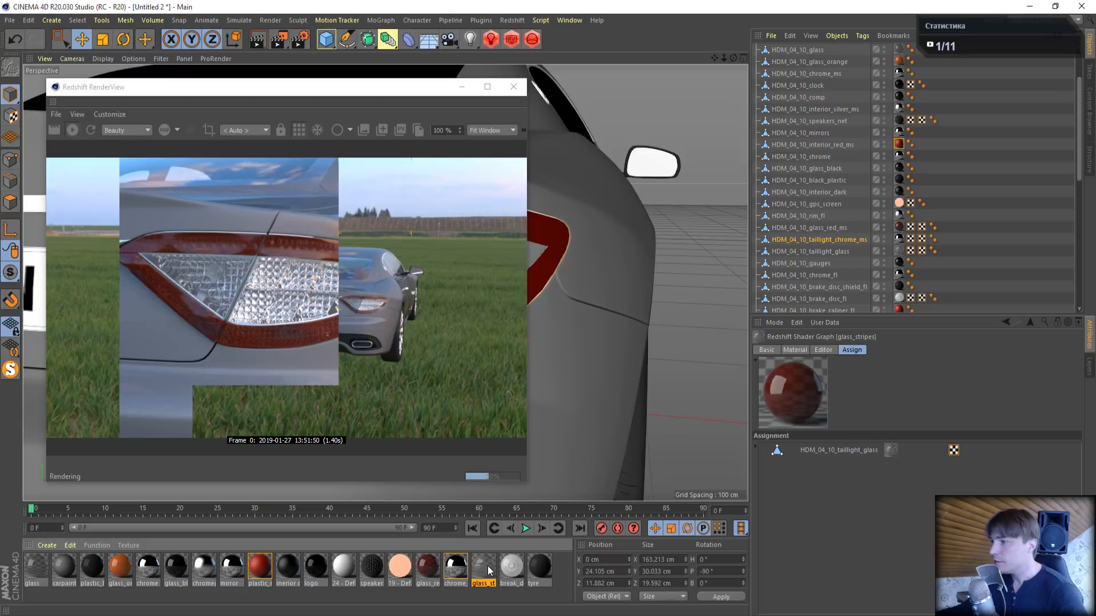
{"action": "left_click", "coordinate": [850, 452]}
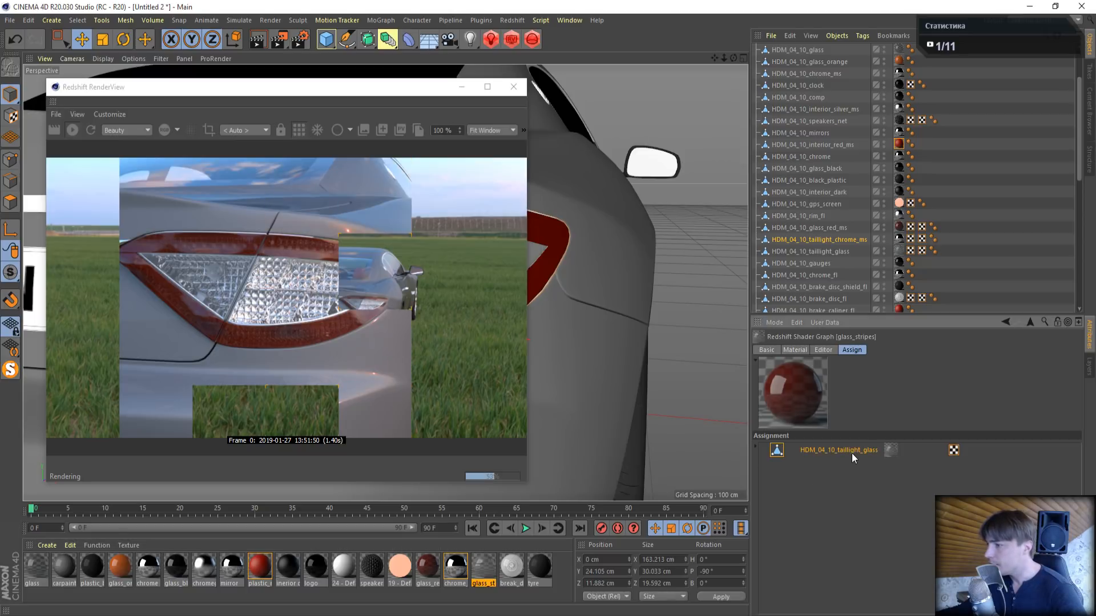
{"action": "left_click", "coordinate": [844, 250]}
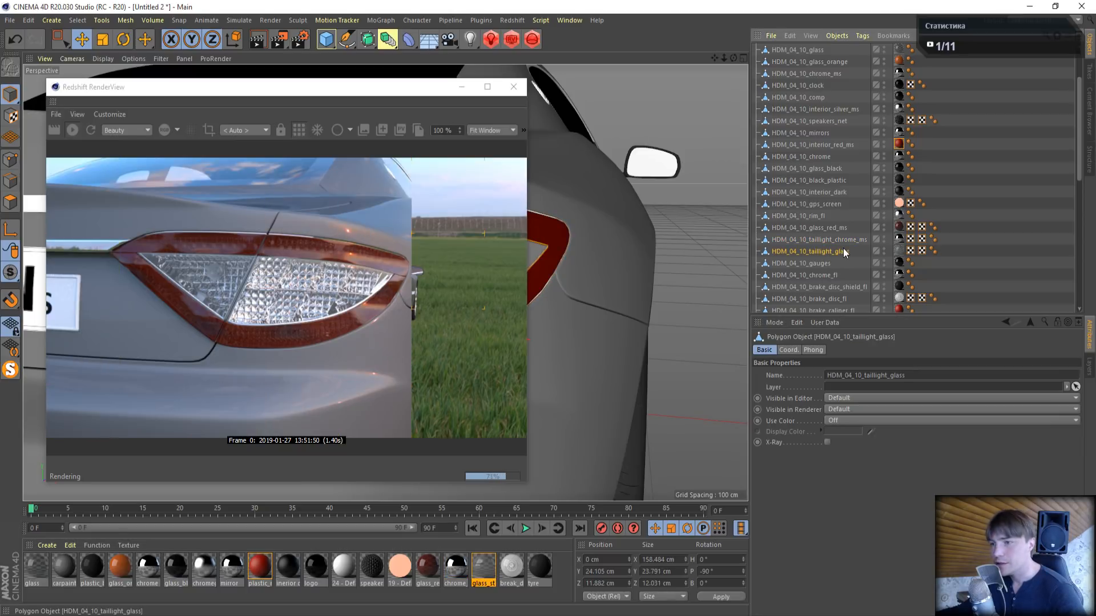
- Examine the Bump texture, BumpMap and RS Material nodes in the glass_stripes shader graph, keeping the rendered taillight in view
{"action": "double_click", "coordinate": [484, 568]}
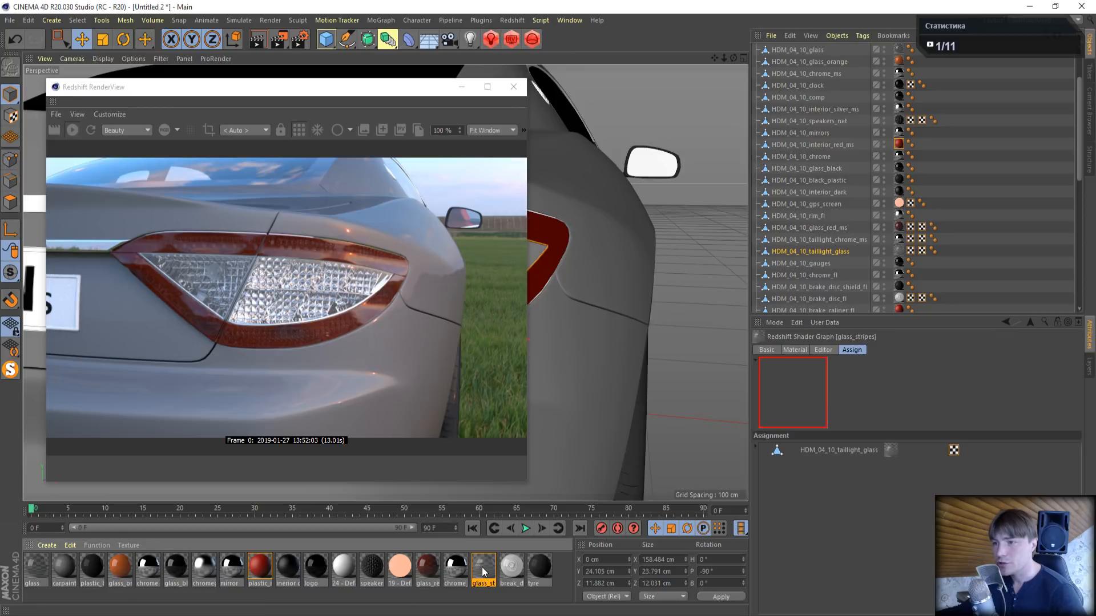
{"action": "left_click_drag", "start_coordinate": [409, 84], "coordinate": [788, 91]}
{"action": "left_click", "coordinate": [773, 119]}
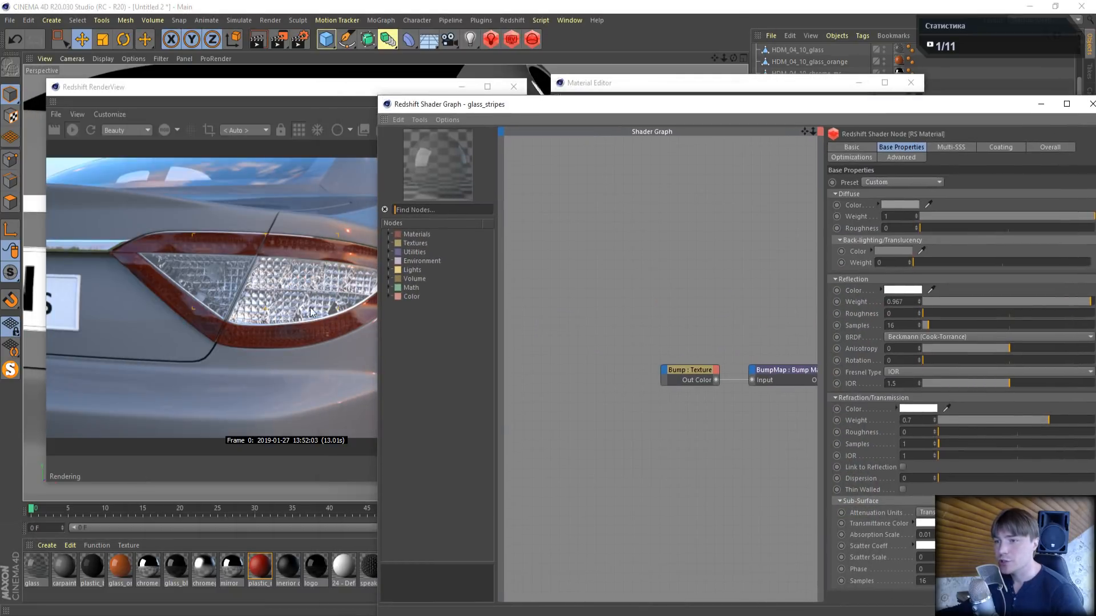
{"action": "left_click_drag", "start_coordinate": [804, 132], "coordinate": [707, 120]}
{"action": "left_click", "coordinate": [584, 354]}
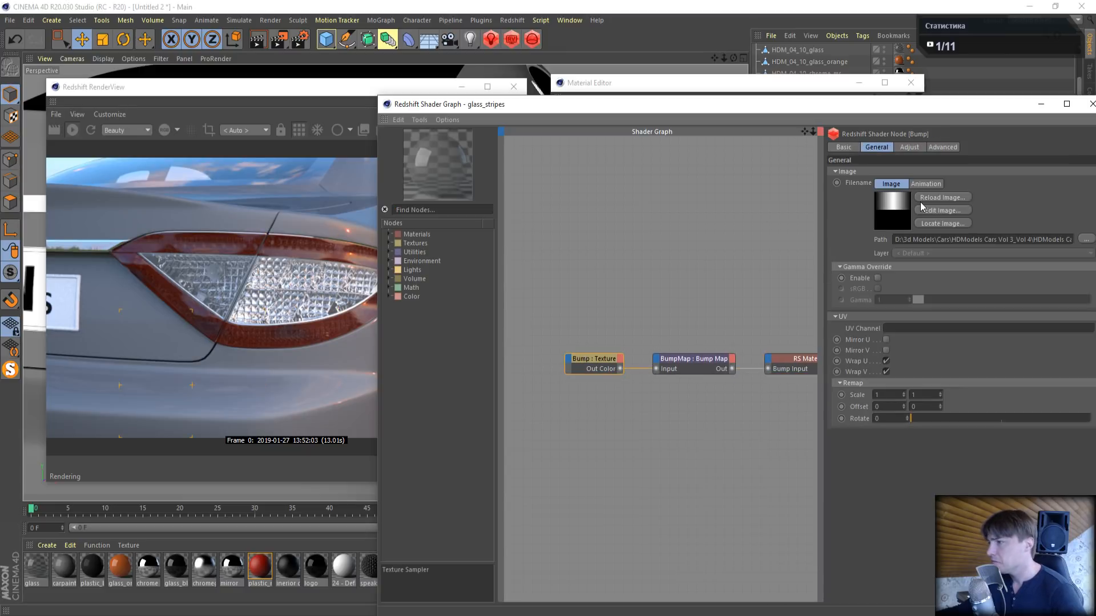
{"action": "left_click", "coordinate": [711, 359]}
{"action": "left_click_drag", "start_coordinate": [804, 131], "coordinate": [728, 142]}
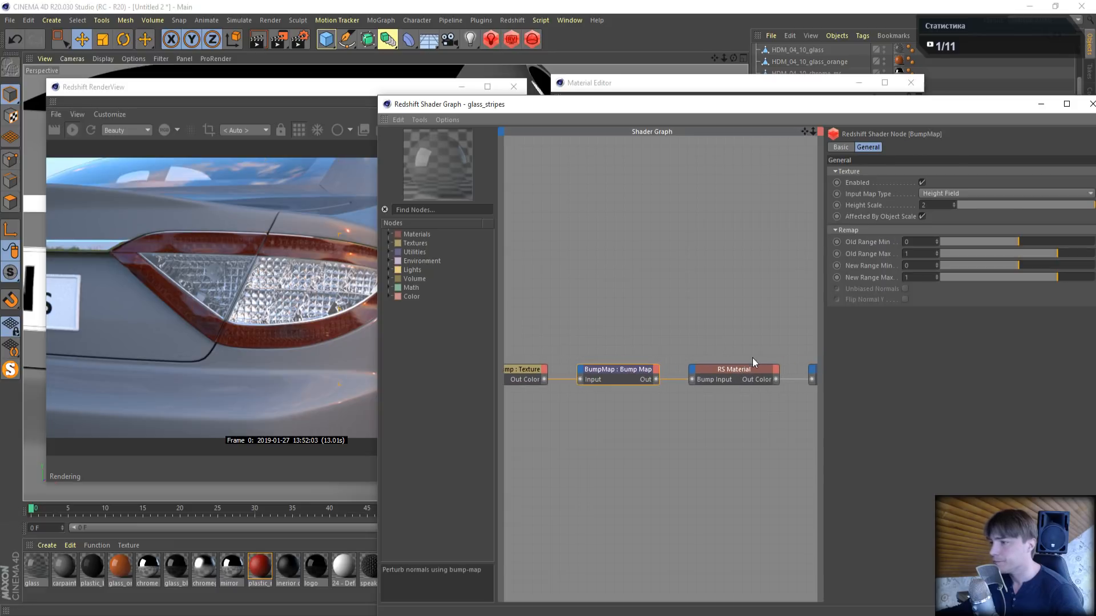
{"action": "left_click", "coordinate": [745, 366]}
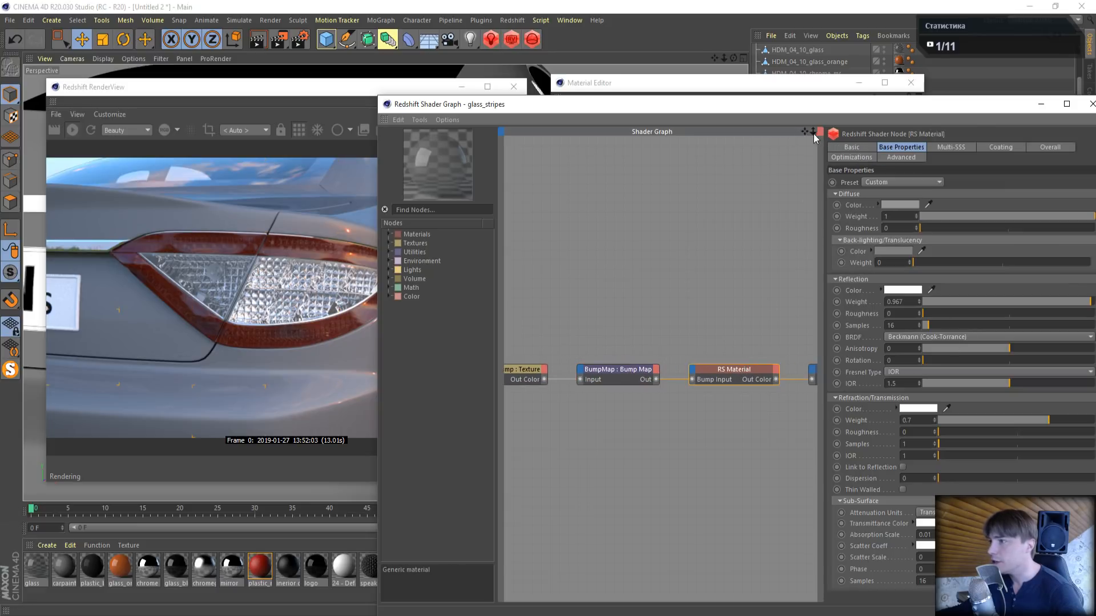
- Widen the RS Material node's settings area and set the reflection weight of glass_stripes to 1
{"action": "left_click_drag", "start_coordinate": [804, 132], "coordinate": [763, 131]}
{"action": "left_click_drag", "start_coordinate": [823, 165], "coordinate": [771, 165]}
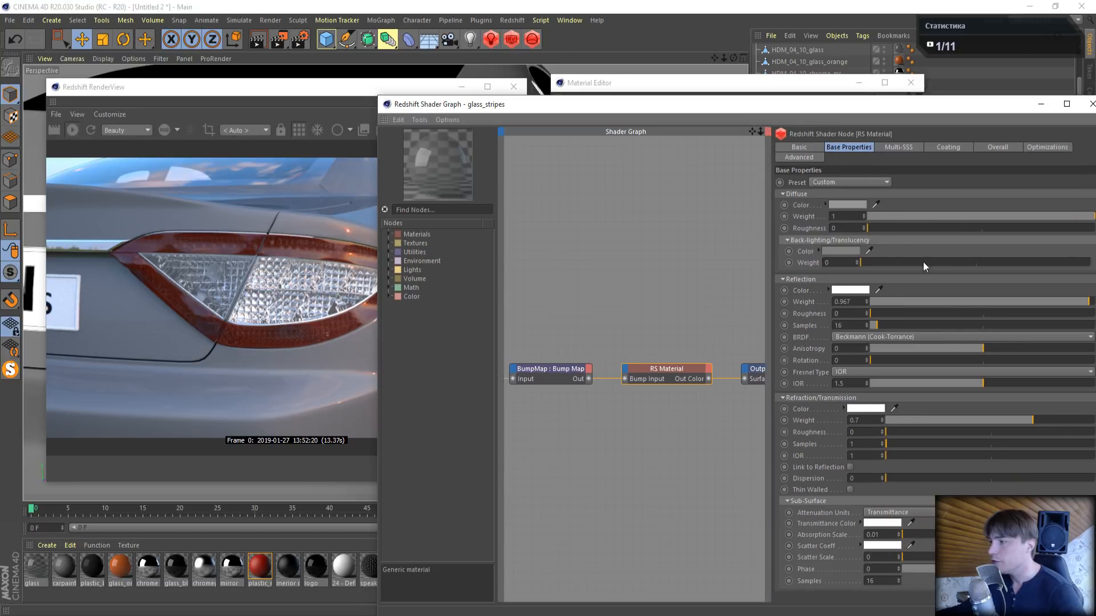
{"action": "left_click", "coordinate": [1083, 301]}
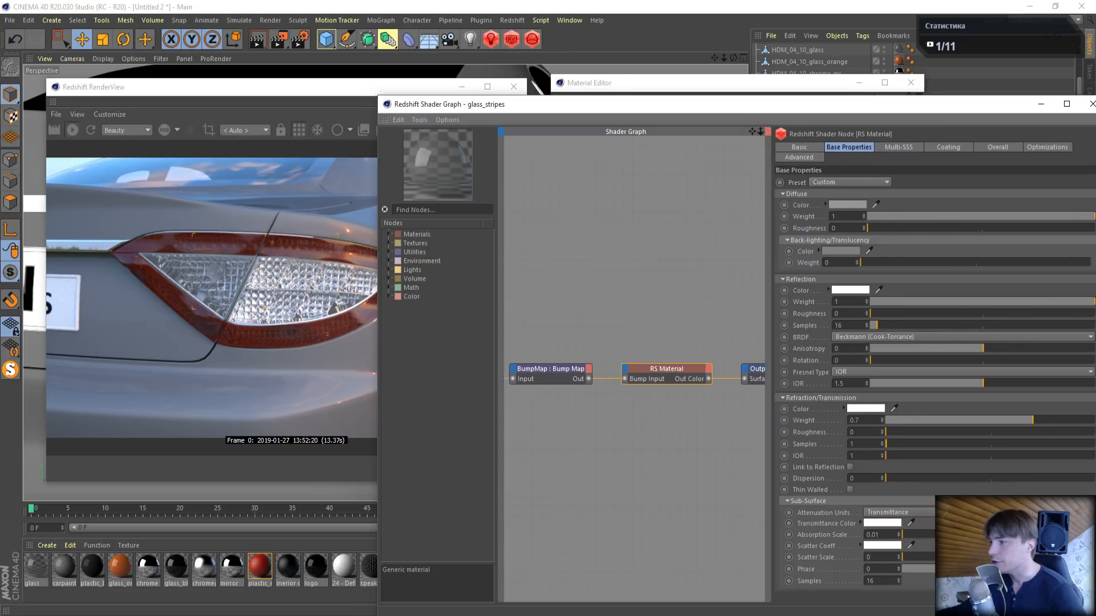
- Try a refraction weight of 0.5 and Link to Reflection on glass_stripes, restoring the weight to 0.7 and switching the link off
{"action": "left_click", "coordinate": [865, 421]}
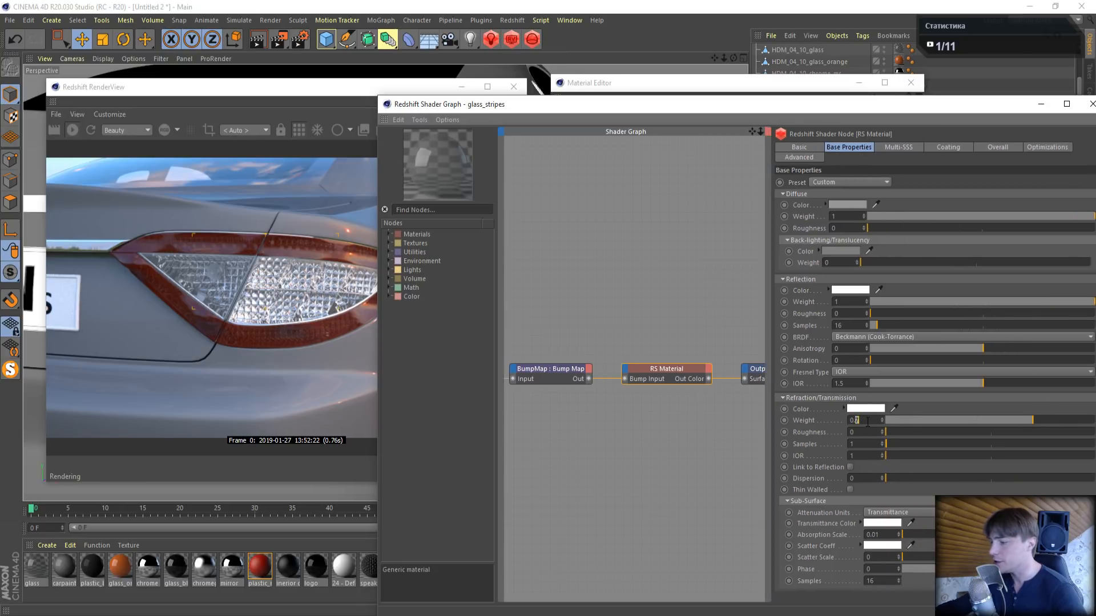
{"action": "type", "text": "5"}
{"action": "key", "text": "Return"}
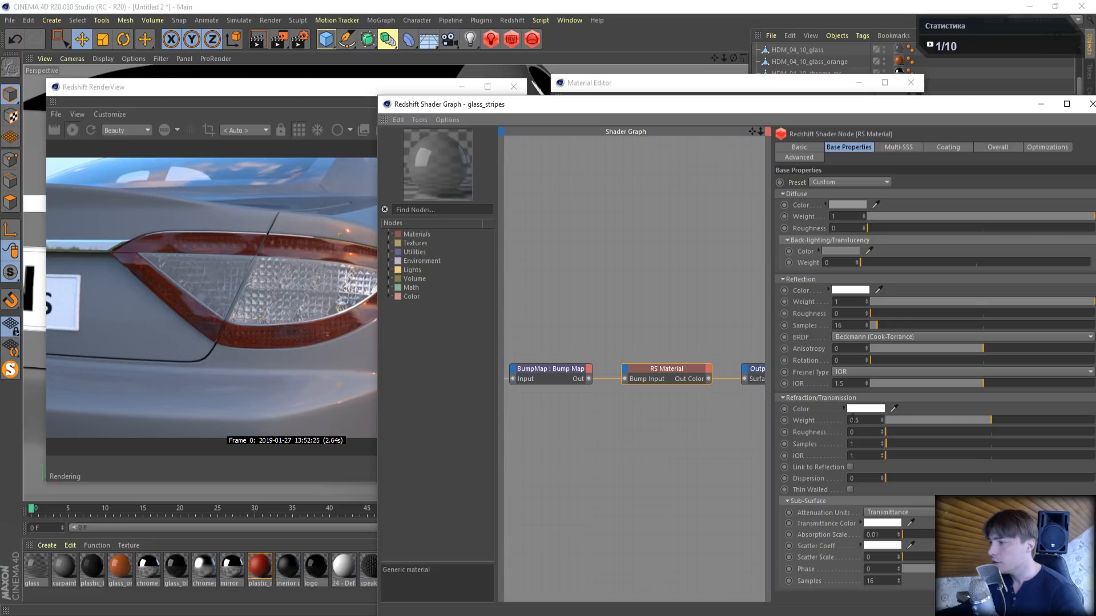
{"action": "type", "text": "7"}
{"action": "key", "text": "Return"}
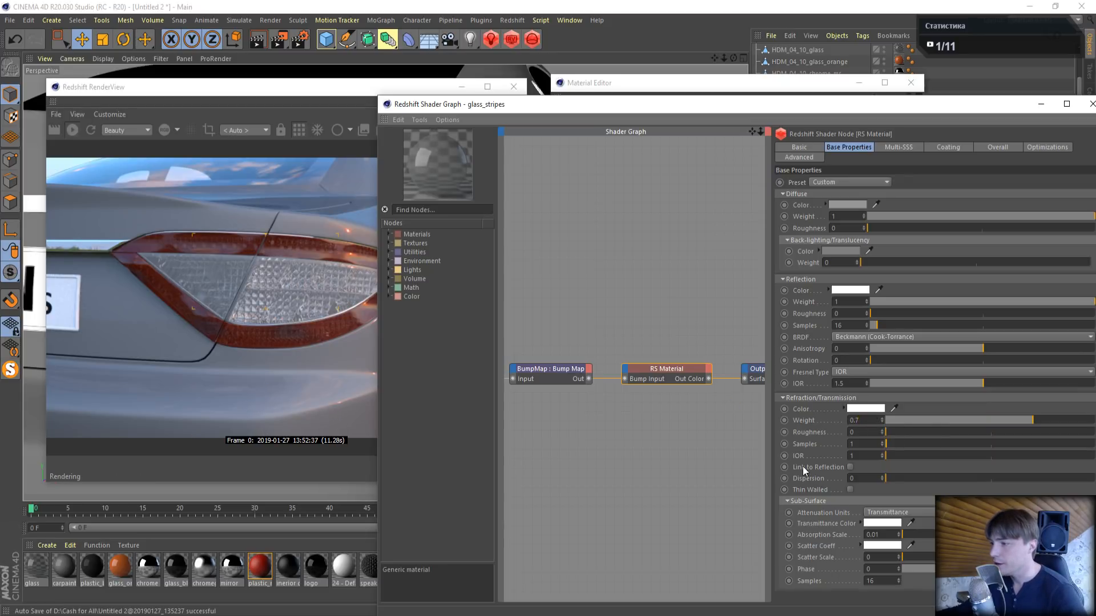
{"action": "left_click", "coordinate": [851, 467]}
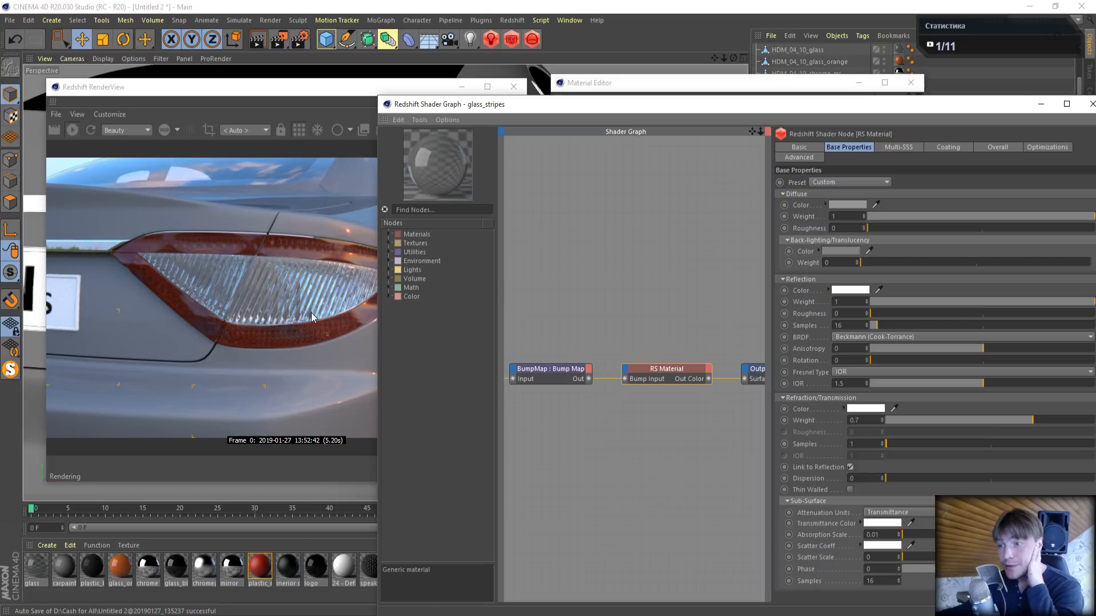
{"action": "left_click", "coordinate": [850, 467]}
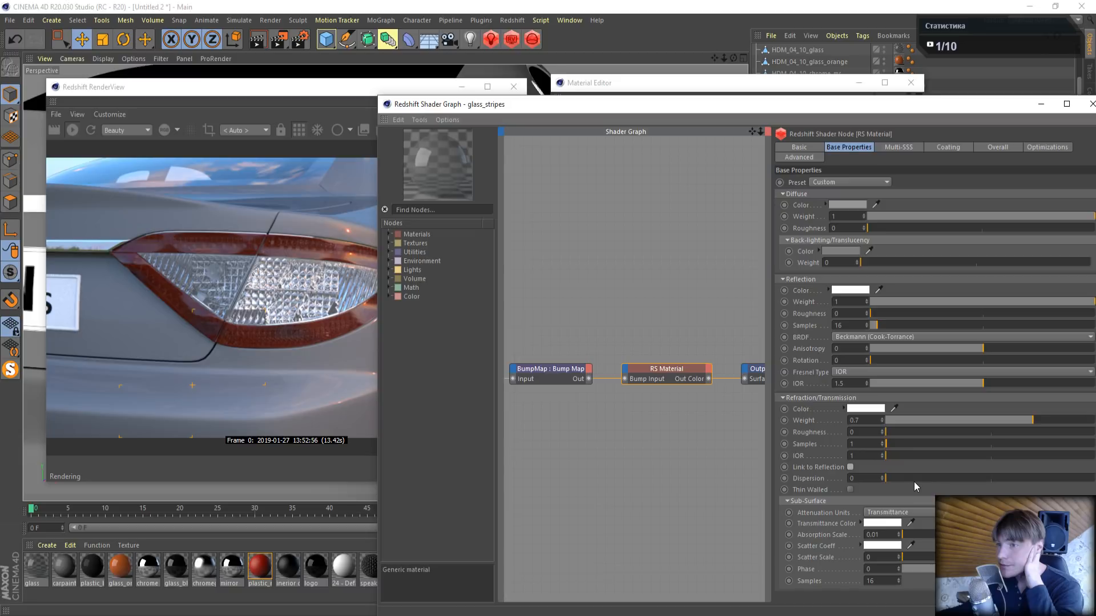
- Set the reflection roughness of the glass_stripes material to 0.1
{"action": "left_click", "coordinate": [852, 312]}
{"action": "type", "text": ".1"}
{"action": "key", "text": "Return"}
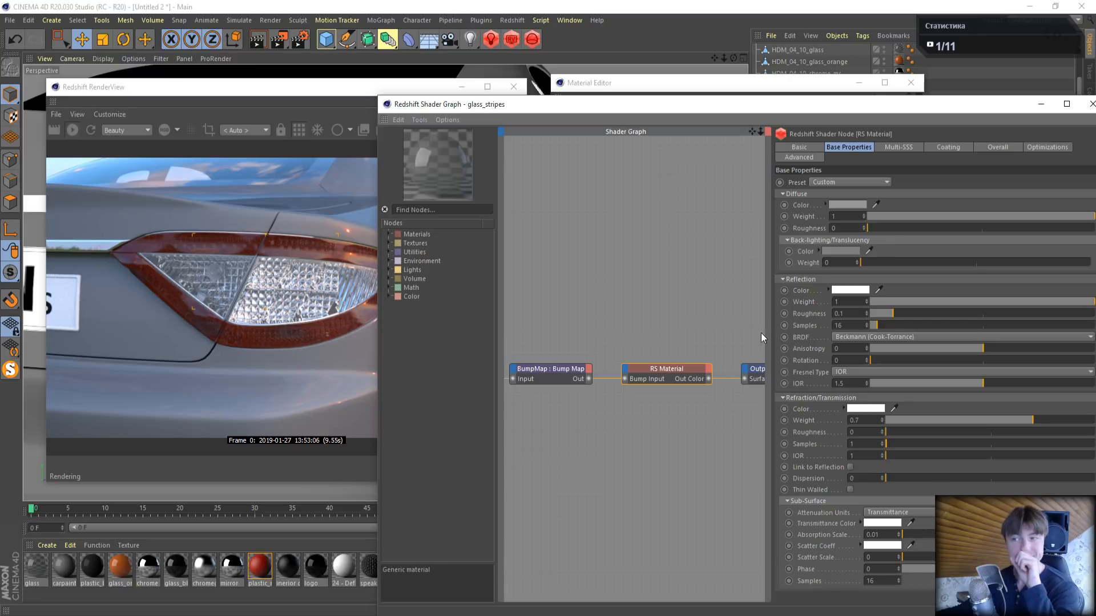
- Set Redshift's unified sampling to Samples Min 16 and Samples Max 32 in the render settings, and close them
{"action": "left_click", "coordinate": [294, 41]}
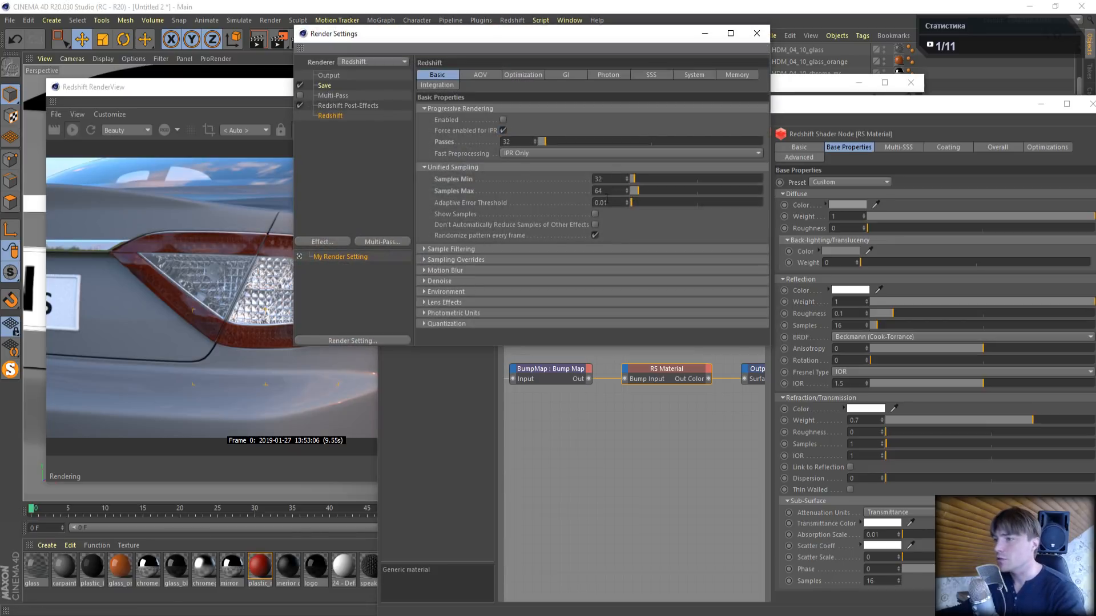
{"action": "left_click_drag", "start_coordinate": [606, 192], "coordinate": [559, 182]}
{"action": "type", "text": "32"}
{"action": "key", "text": "Return"}
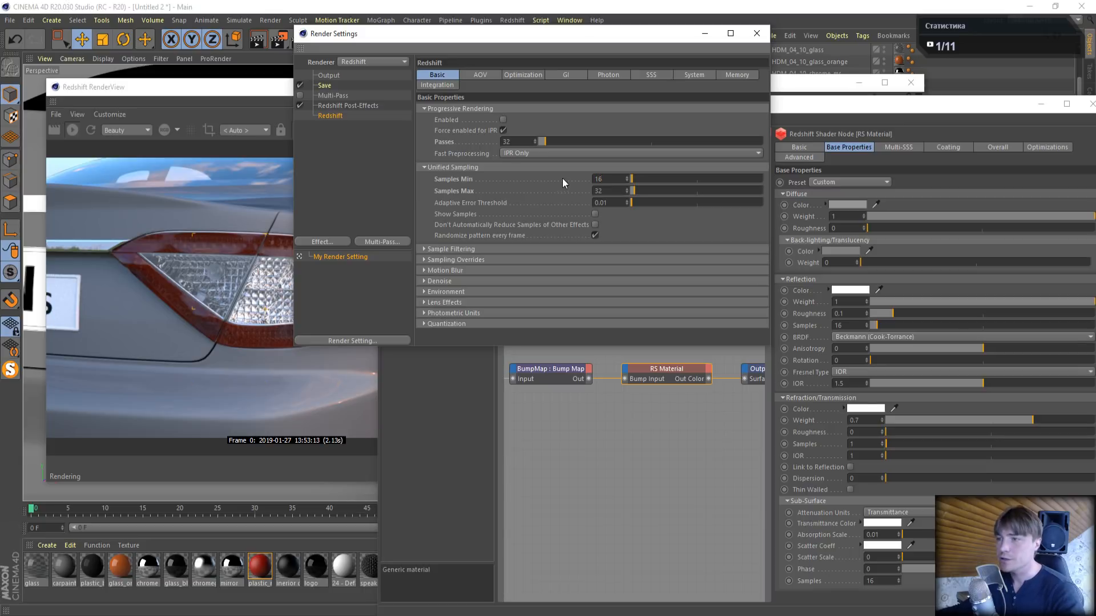
{"action": "left_click", "coordinate": [756, 33]}
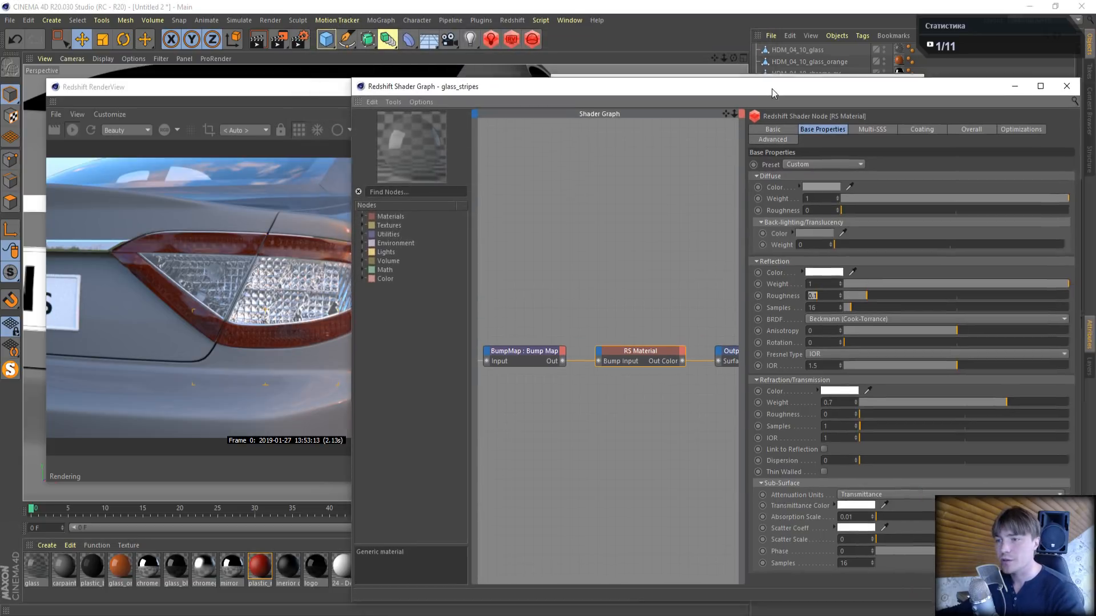
- Close the glass_stripes shader graph and Material Editor, and select the break_disc material
{"action": "left_click_drag", "start_coordinate": [799, 107], "coordinate": [773, 87]}
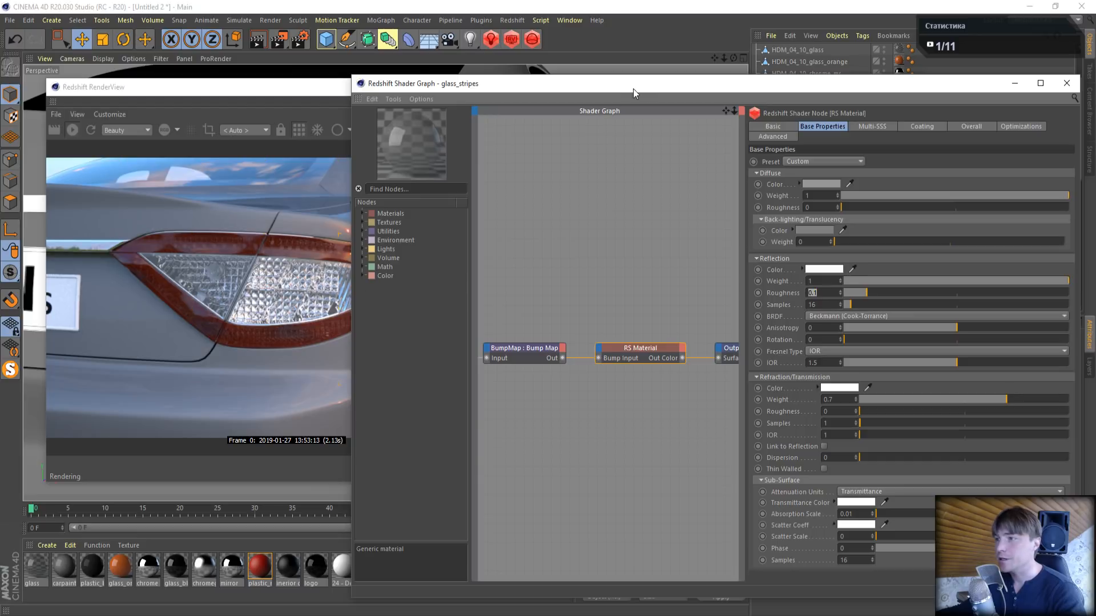
{"action": "left_click_drag", "start_coordinate": [740, 88], "coordinate": [521, 107]}
{"action": "left_click", "coordinate": [847, 103]}
{"action": "left_click", "coordinate": [910, 83]}
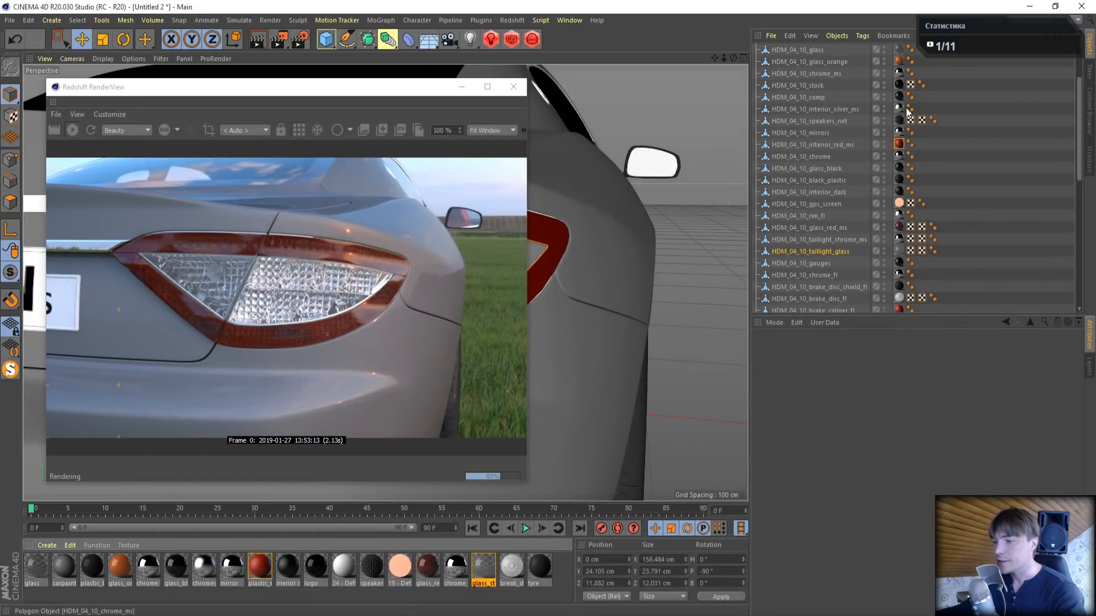
{"action": "left_click", "coordinate": [512, 567]}
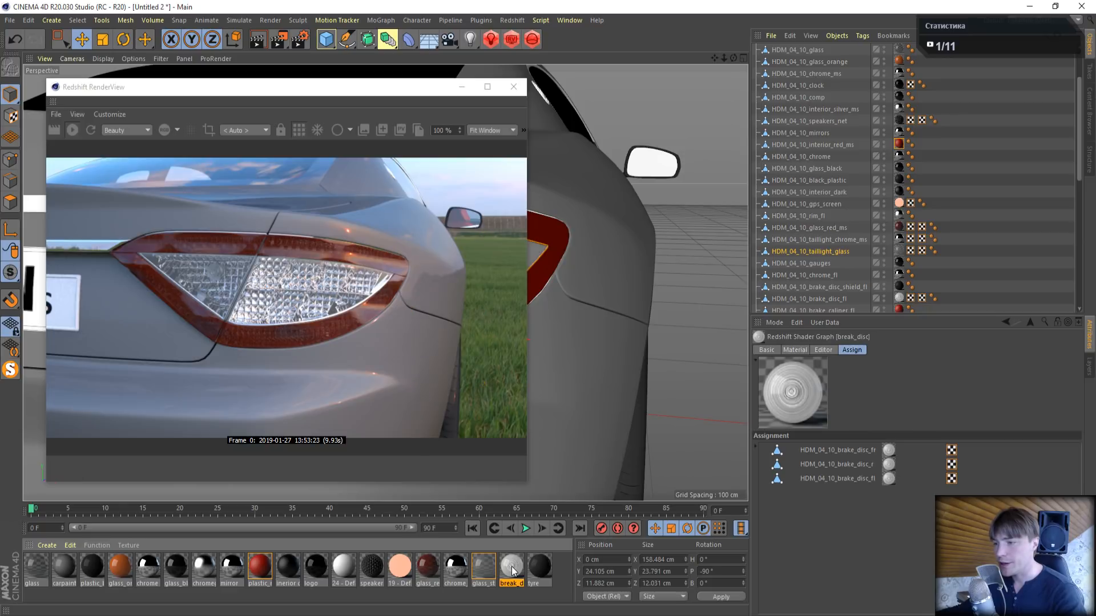
- Bring a wheel and its brake disc into close view and restart the Redshift RenderView beside the viewport
{"action": "left_click", "coordinate": [518, 87]}
{"action": "mouse_move", "coordinate": [734, 58]}
{"action": "left_mouse_down"}
{"action": "mouse_move", "coordinate": [743, 66]}
{"action": "mouse_move", "coordinate": [734, 58]}
{"action": "left_mouse_up"}
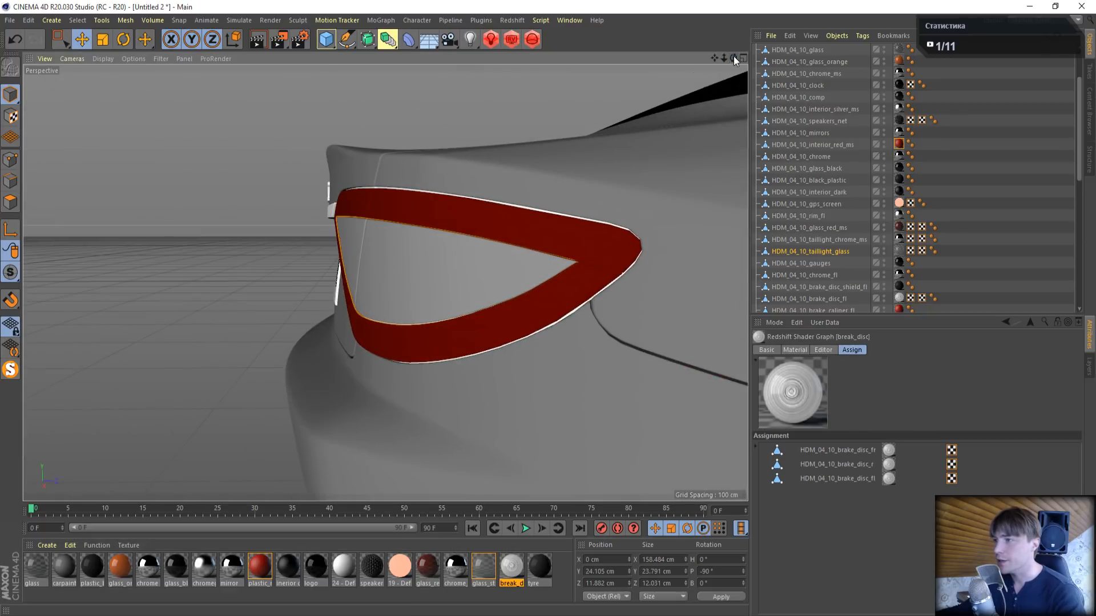
{"action": "middle_click_drag", "start_coordinate": [628, 388], "coordinate": [88, 169], "text": "alt"}
{"action": "middle_click_drag", "start_coordinate": [727, 91], "coordinate": [724, 90], "text": "alt"}
{"action": "left_click", "coordinate": [512, 39]}
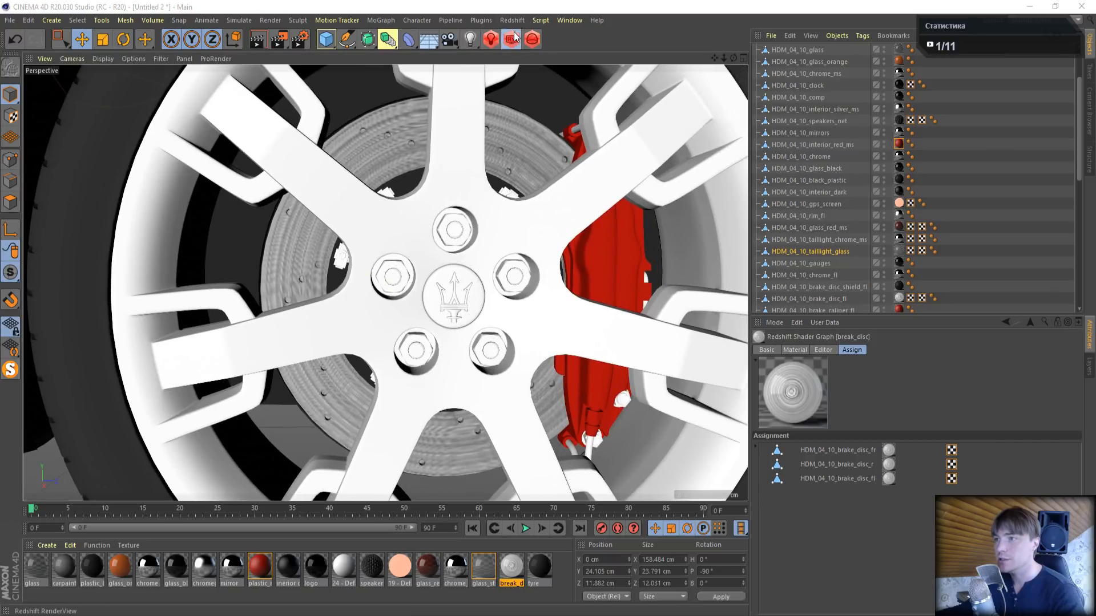
{"action": "left_click_drag", "start_coordinate": [634, 25], "coordinate": [127, 19]}
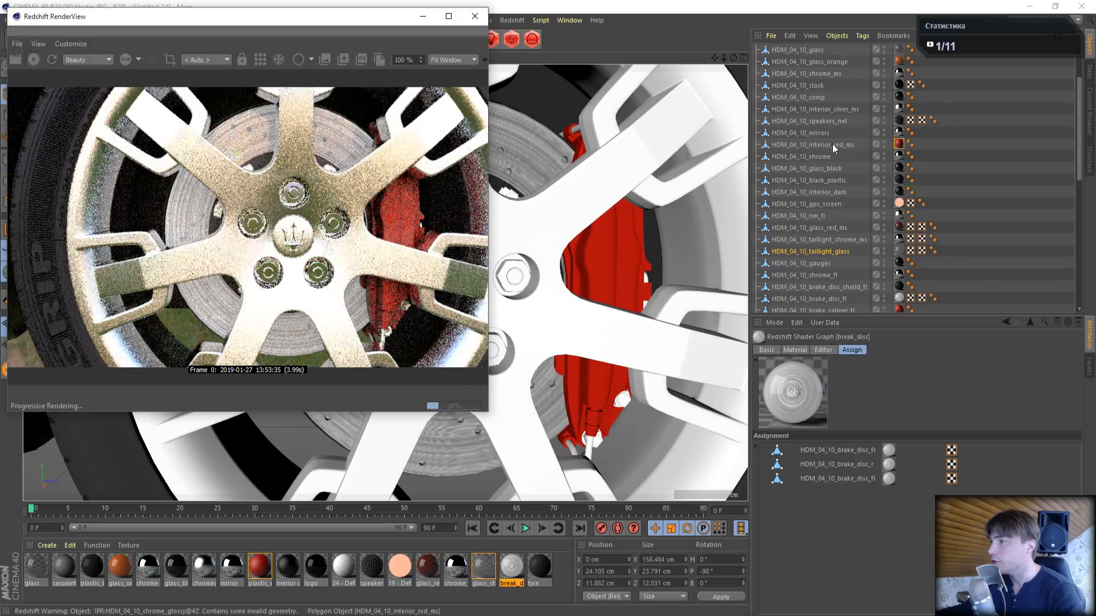
- Switch the RS Dome Light off to check the disc for glow, open the break_disc shader graph, and switch the light back on
{"action": "scroll", "coordinate": [833, 143], "scroll_direction": "up", "scroll_amount": 3}
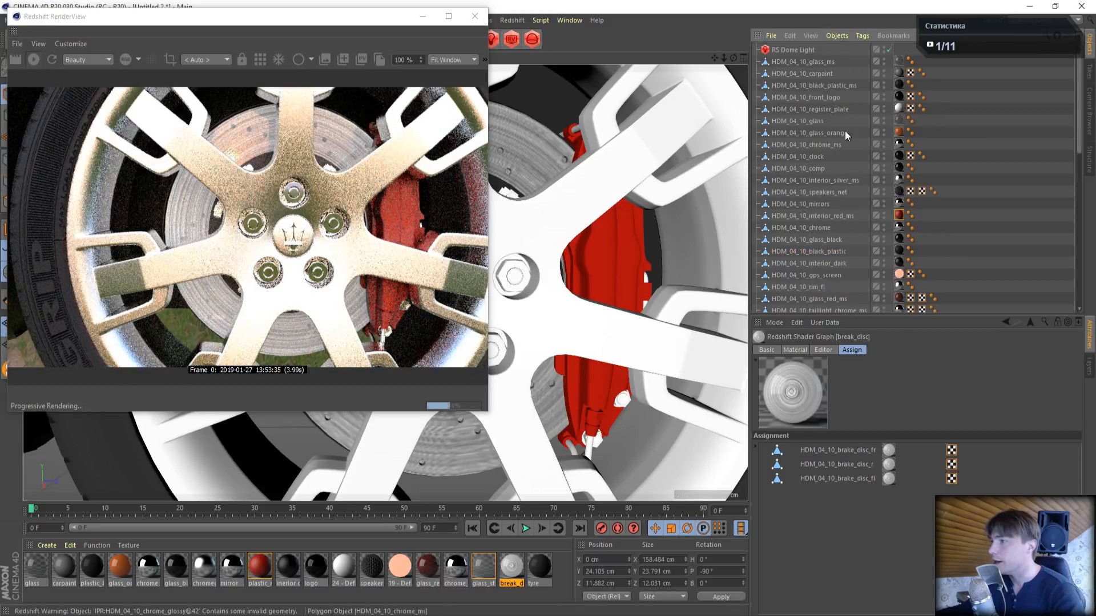
{"action": "left_click", "coordinate": [888, 50]}
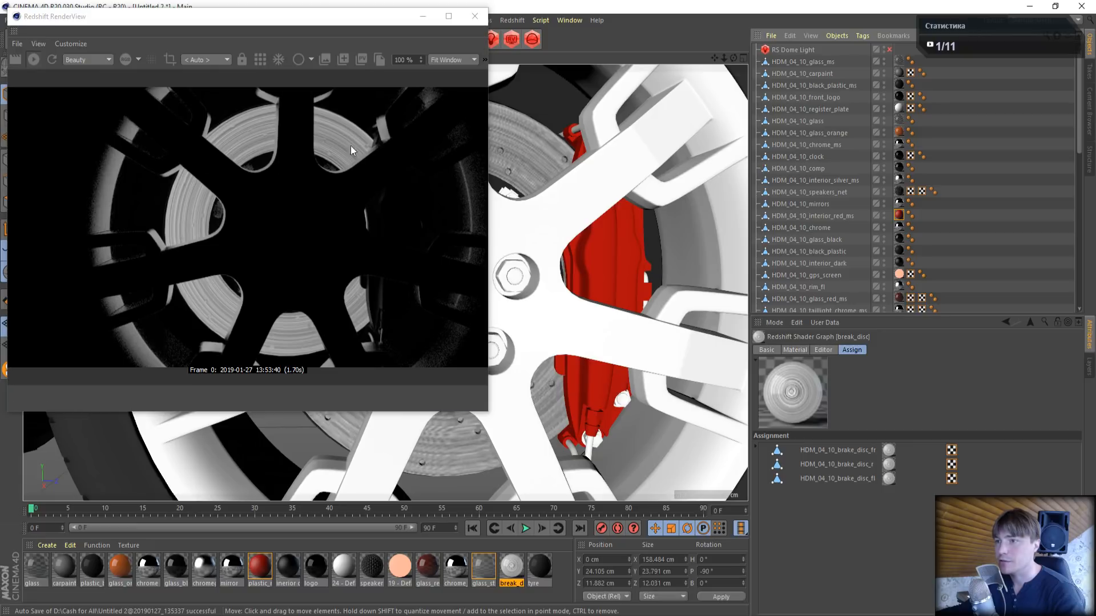
{"action": "double_click", "coordinate": [505, 572]}
{"action": "left_click", "coordinate": [384, 123]}
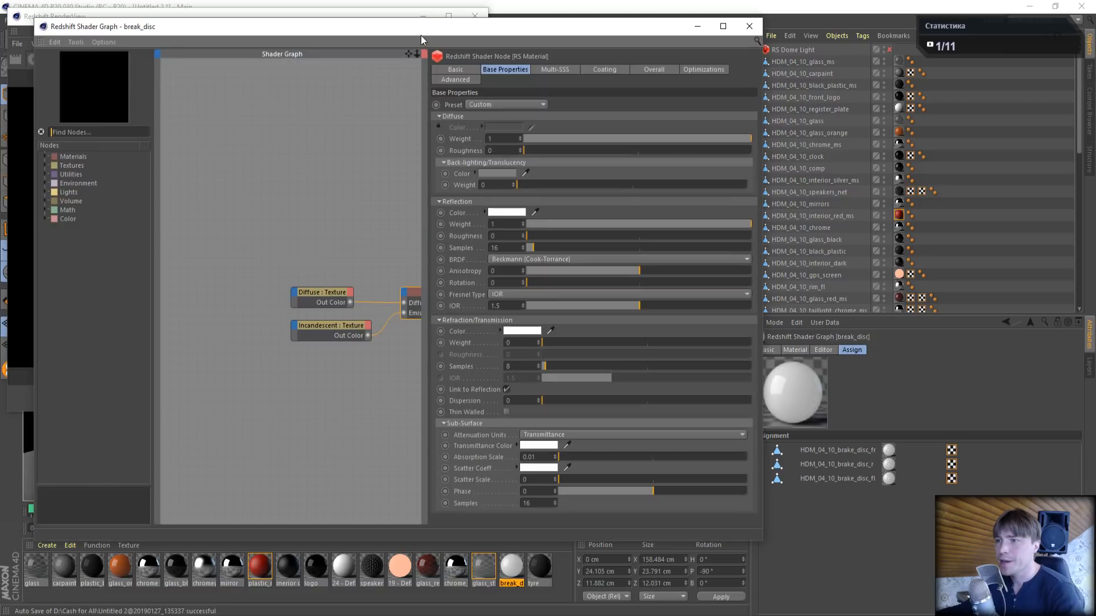
{"action": "left_click", "coordinate": [889, 50]}
- Delete the Incandescent texture node from the break_disc graph and move the graph window clear of the render
{"action": "left_click_drag", "start_coordinate": [407, 54], "coordinate": [295, 48]}
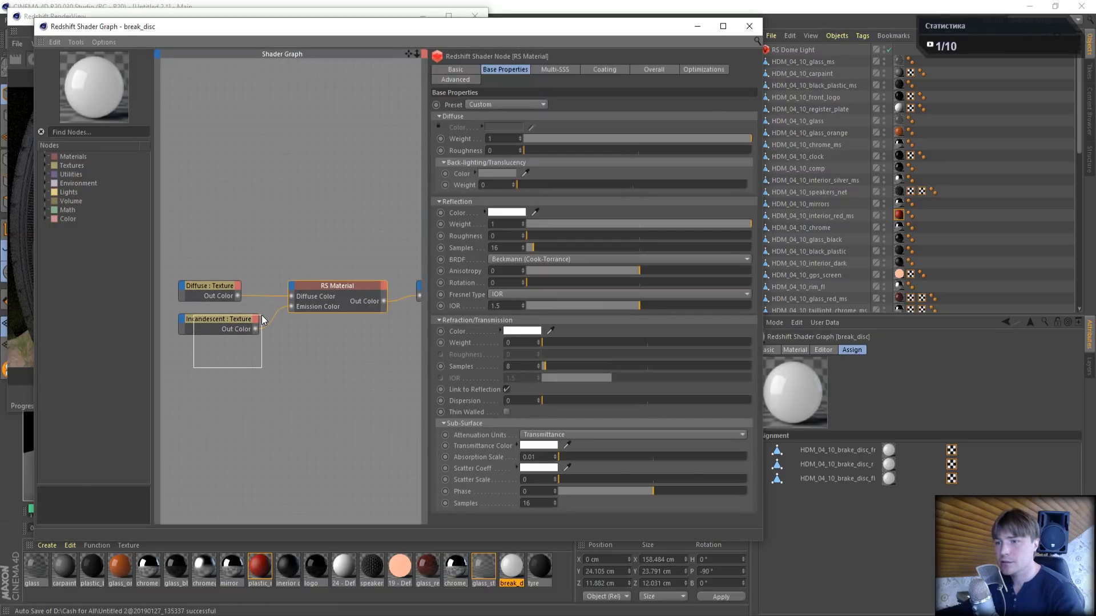
{"action": "left_click_drag", "start_coordinate": [263, 320], "coordinate": [262, 318]}
{"action": "key", "text": "Delete"}
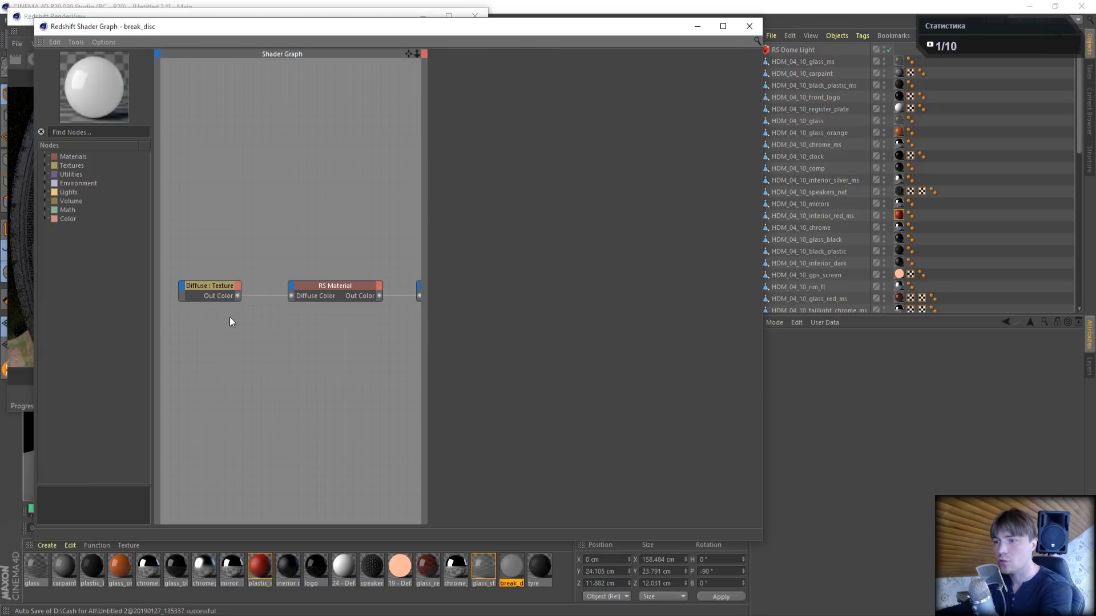
{"action": "left_click_drag", "start_coordinate": [241, 24], "coordinate": [582, 31]}
{"action": "left_click", "coordinate": [288, 74]}
{"action": "left_click", "coordinate": [539, 81]}
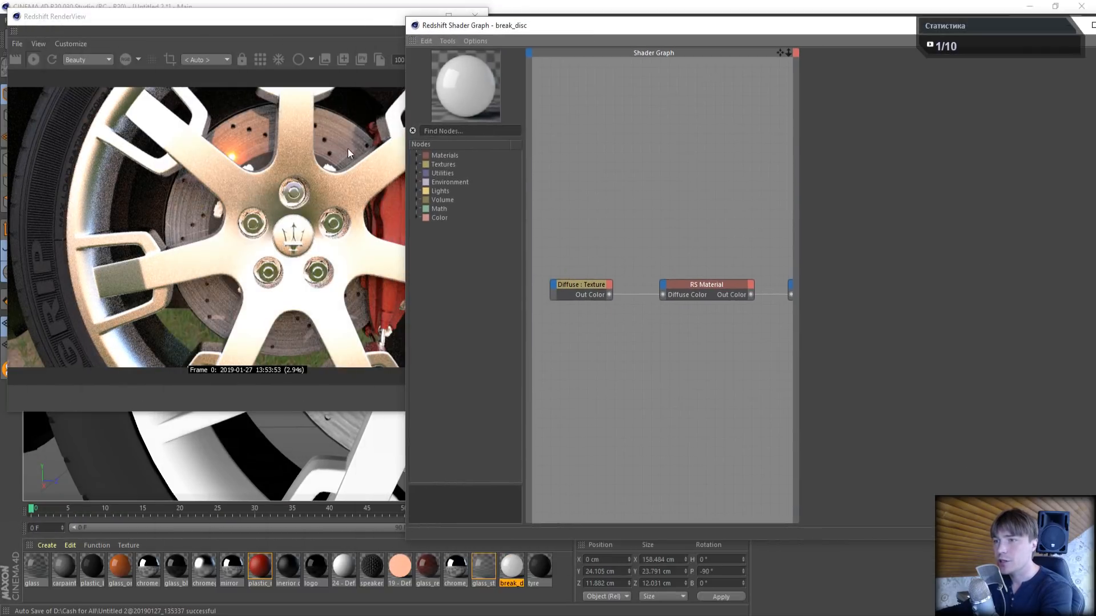
- Set the diffuse weight of break_disc's RS Material to 0 and its reflection Fresnel Type to Metalness
{"action": "left_click_drag", "start_coordinate": [780, 52], "coordinate": [727, 57]}
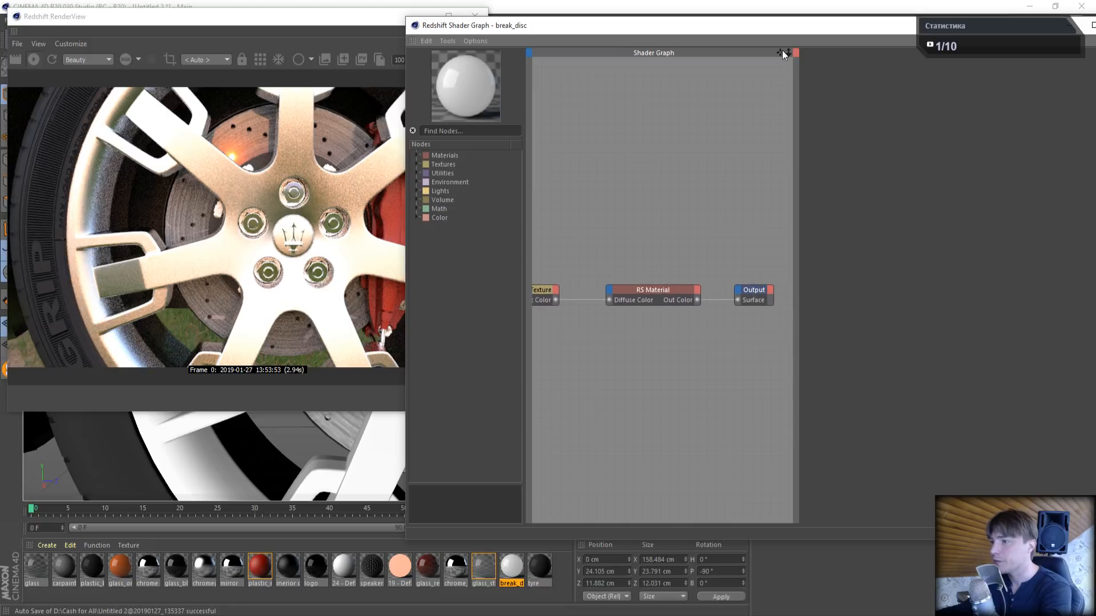
{"action": "left_click", "coordinate": [648, 292]}
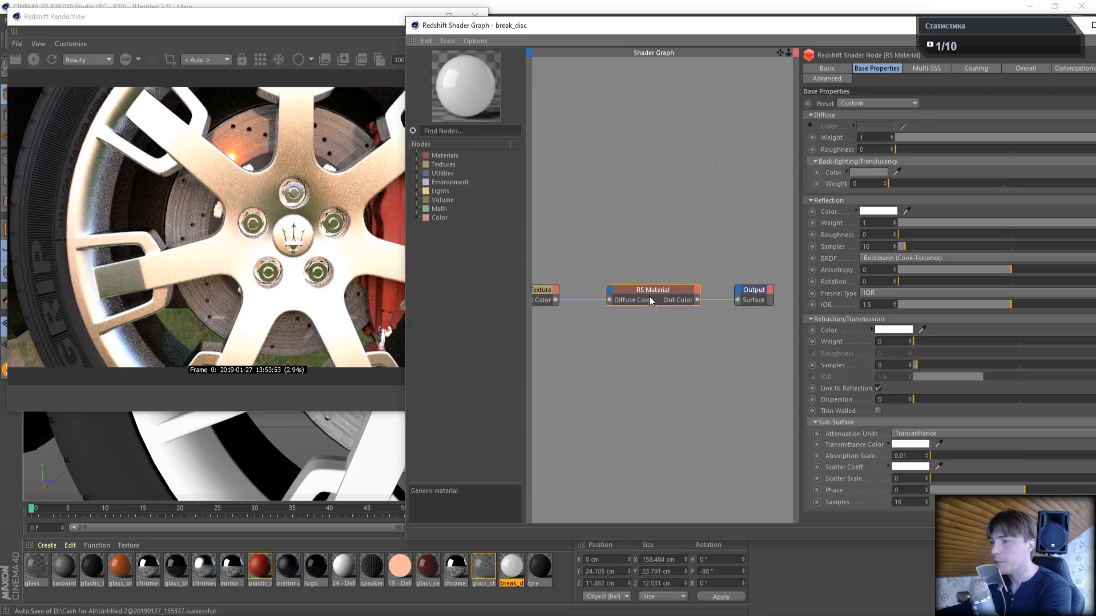
{"action": "left_click_drag", "start_coordinate": [998, 136], "coordinate": [745, 141]}
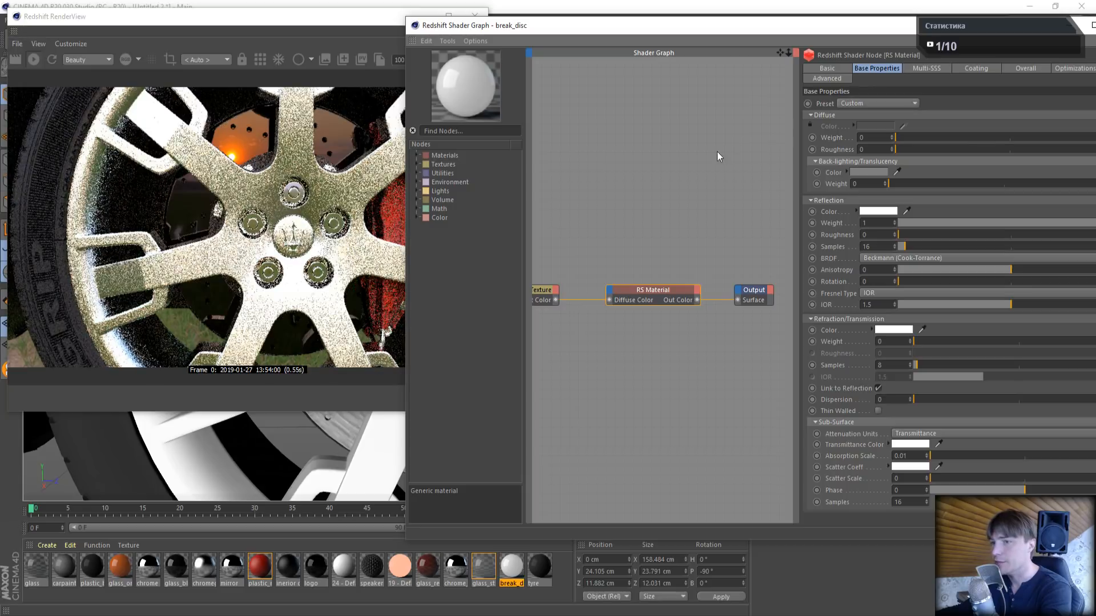
{"action": "left_click", "coordinate": [876, 293]}
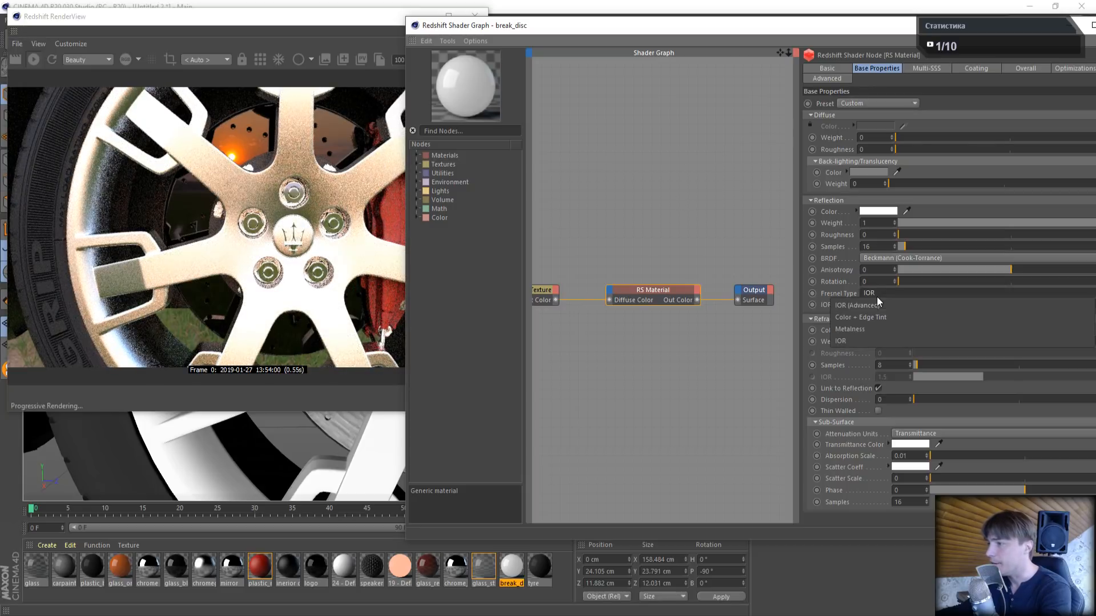
{"action": "left_click", "coordinate": [859, 330]}
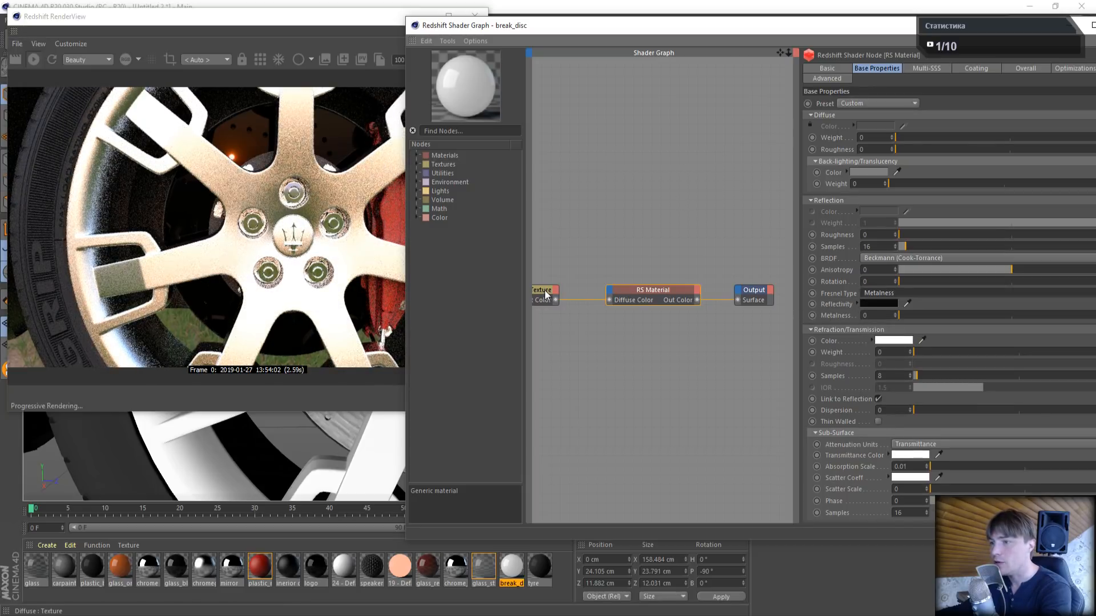
- Connect the Diffuse texture's Out Color to the Refl Reflectivity input of break_disc's RS Material
{"action": "left_click_drag", "start_coordinate": [545, 290], "coordinate": [563, 218]}
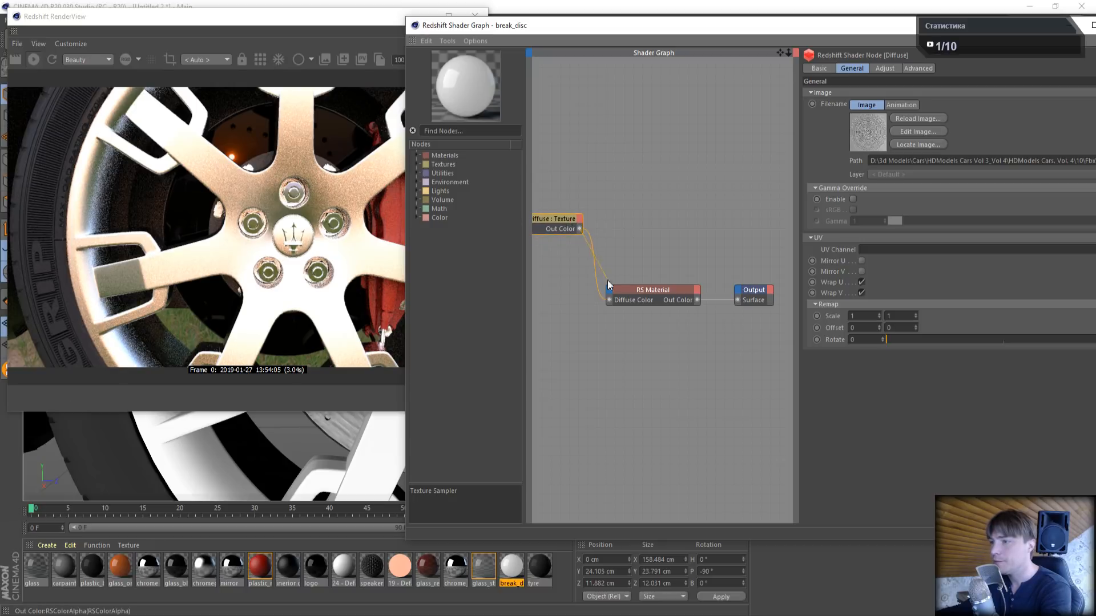
{"action": "left_click_drag", "start_coordinate": [607, 280], "coordinate": [611, 288]}
{"action": "mouse_move", "coordinate": [655, 319]}
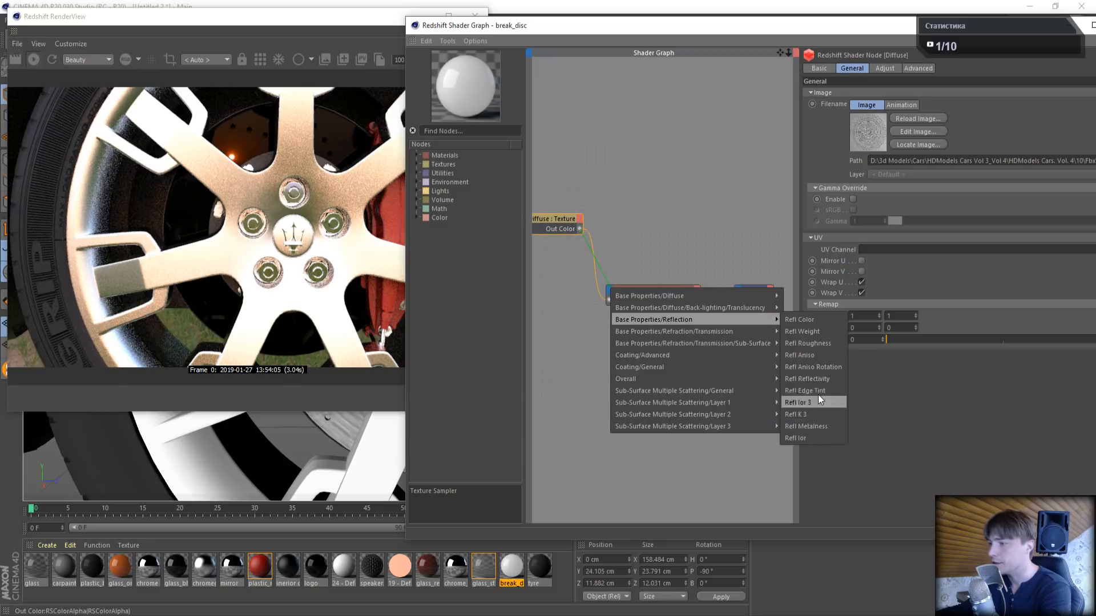
{"action": "left_click", "coordinate": [821, 379]}
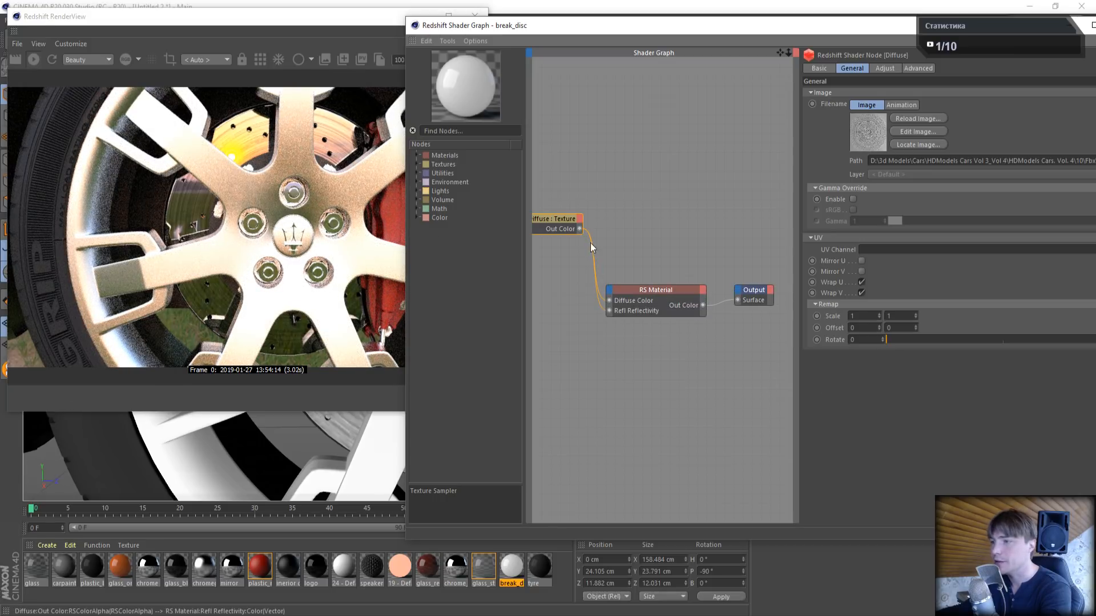
- Replace the Diffuse texture's link to Diffuse Color with one to Refl Roughness, and close the break_disc shader graph
{"action": "mouse_move", "coordinate": [602, 303]}
{"action": "left_mouse_down"}
{"action": "mouse_move", "coordinate": [577, 228]}
{"action": "mouse_move", "coordinate": [610, 291]}
{"action": "left_mouse_up"}
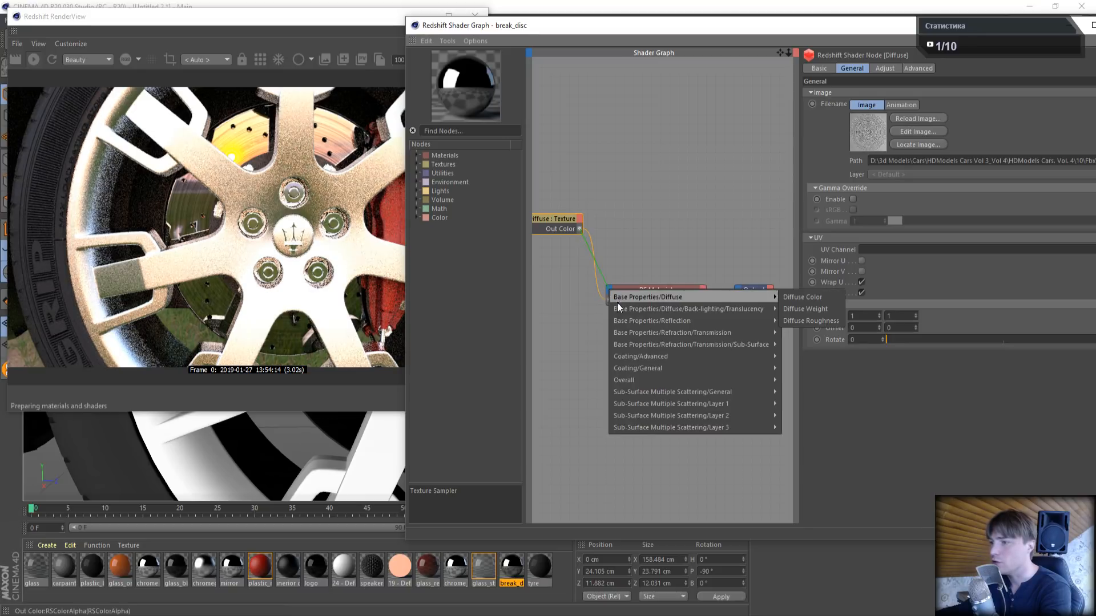
{"action": "mouse_move", "coordinate": [664, 319]}
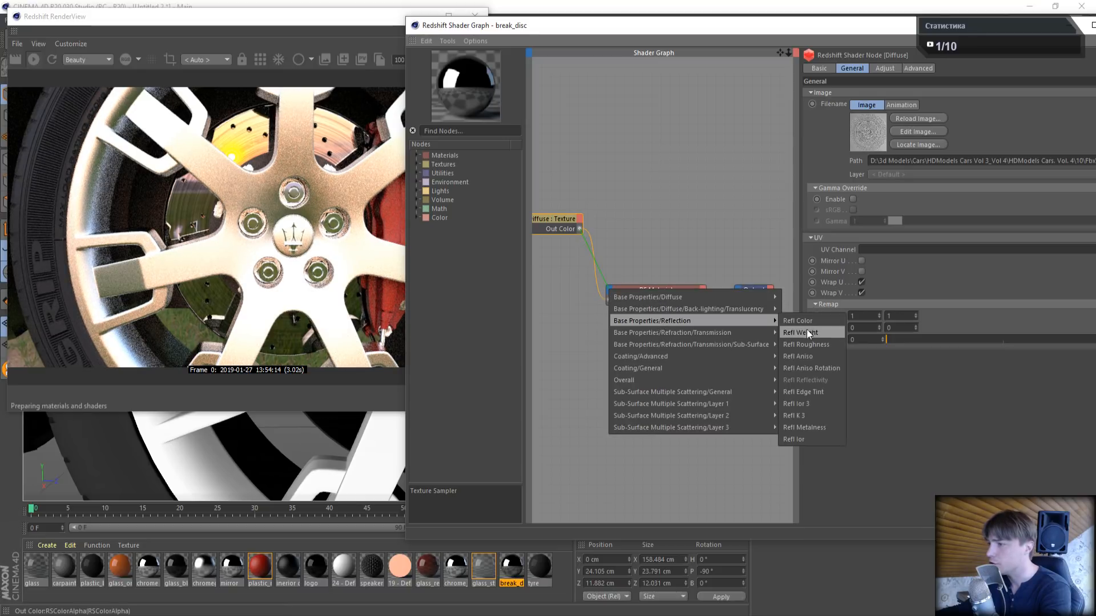
{"action": "left_click", "coordinate": [813, 344]}
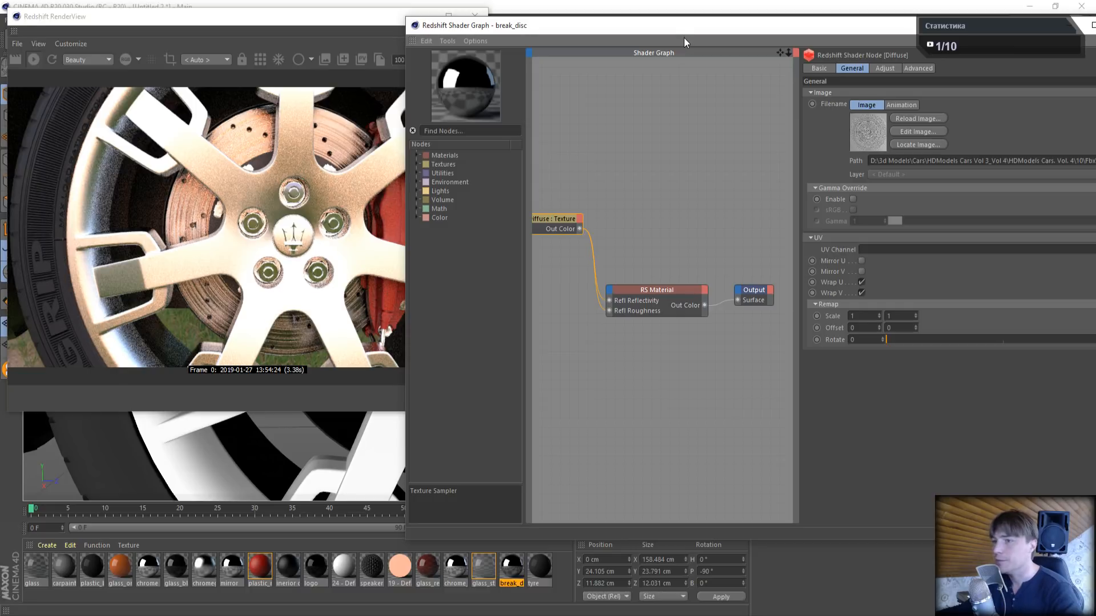
{"action": "left_click_drag", "start_coordinate": [702, 26], "coordinate": [380, 46]}
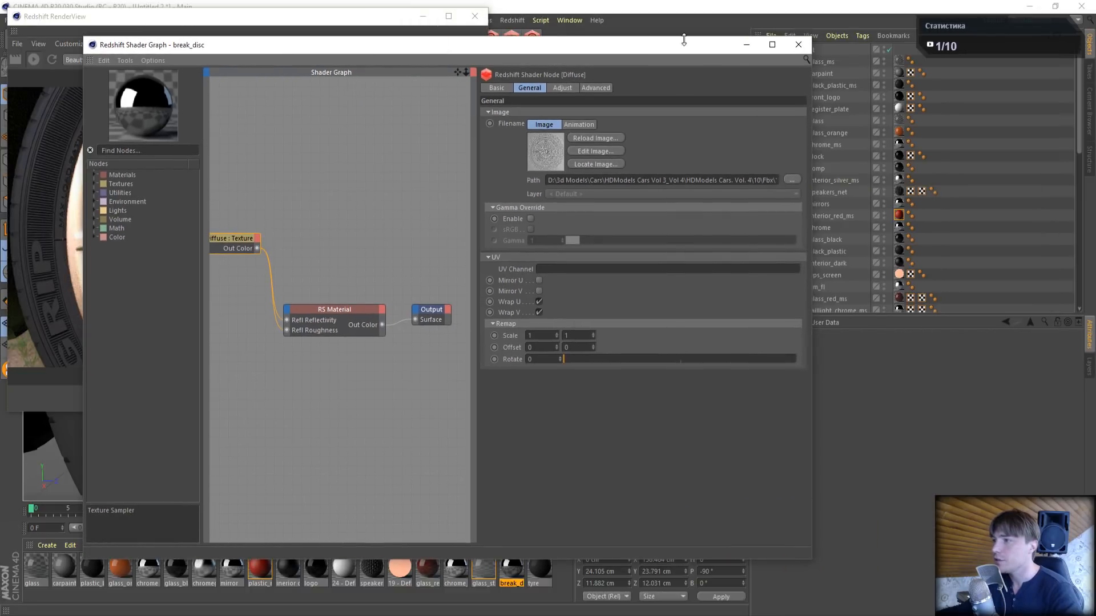
{"action": "left_click", "coordinate": [798, 45]}
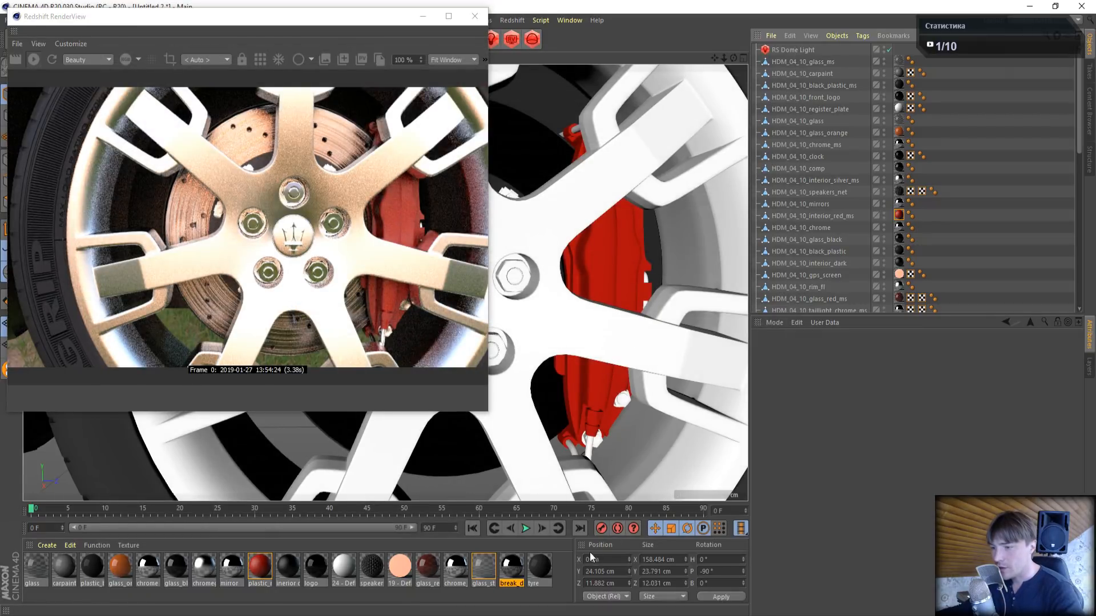
- Examine which objects use break_disc, and locate HDM_04_10_brake_disc_2_fl and HDM_04_10_brake_disc_3_fl on the front wheel
{"action": "left_click", "coordinate": [515, 566]}
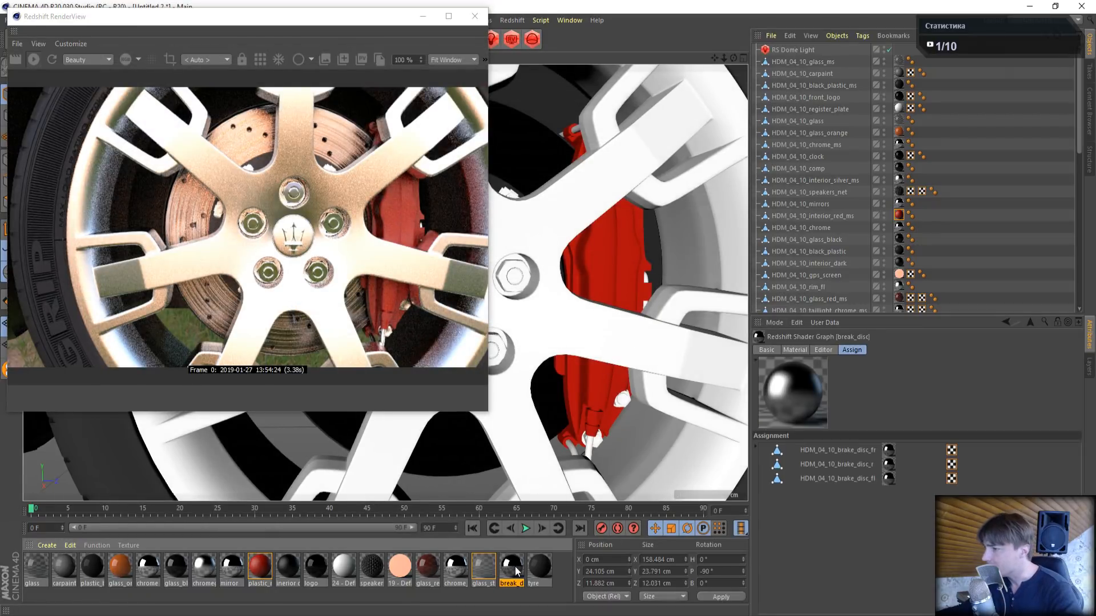
{"action": "left_click", "coordinate": [858, 482]}
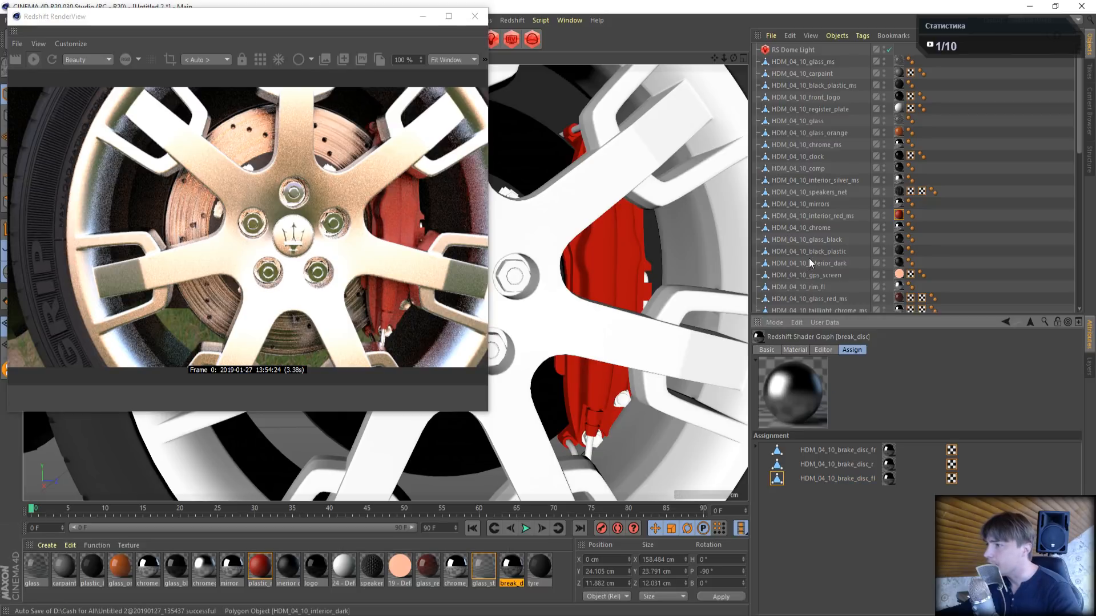
{"action": "scroll", "coordinate": [809, 258], "scroll_direction": "down", "scroll_amount": 4}
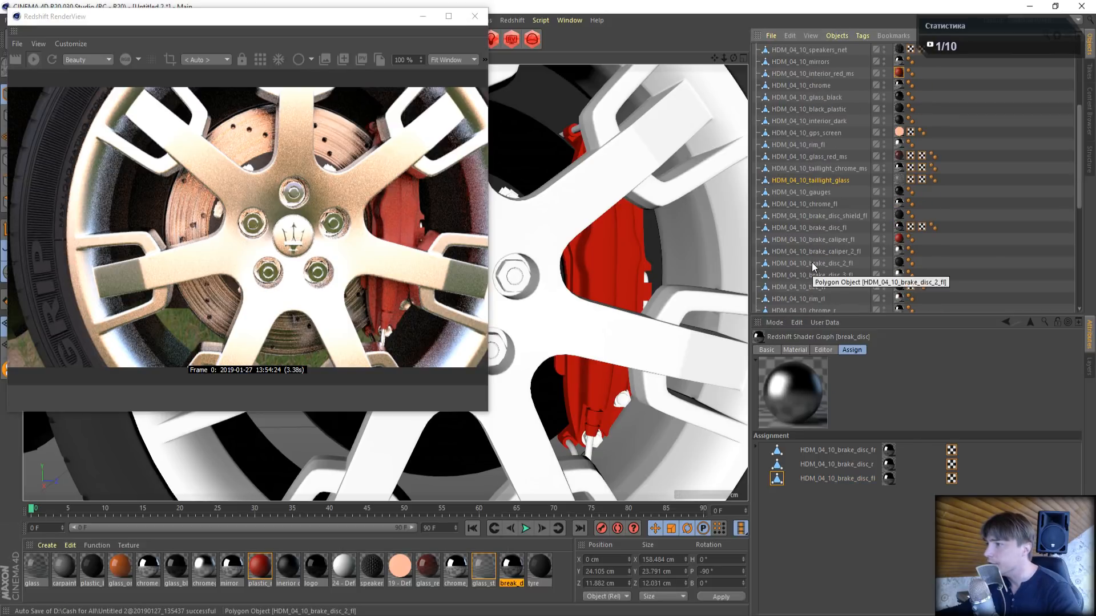
{"action": "left_click", "coordinate": [840, 262]}
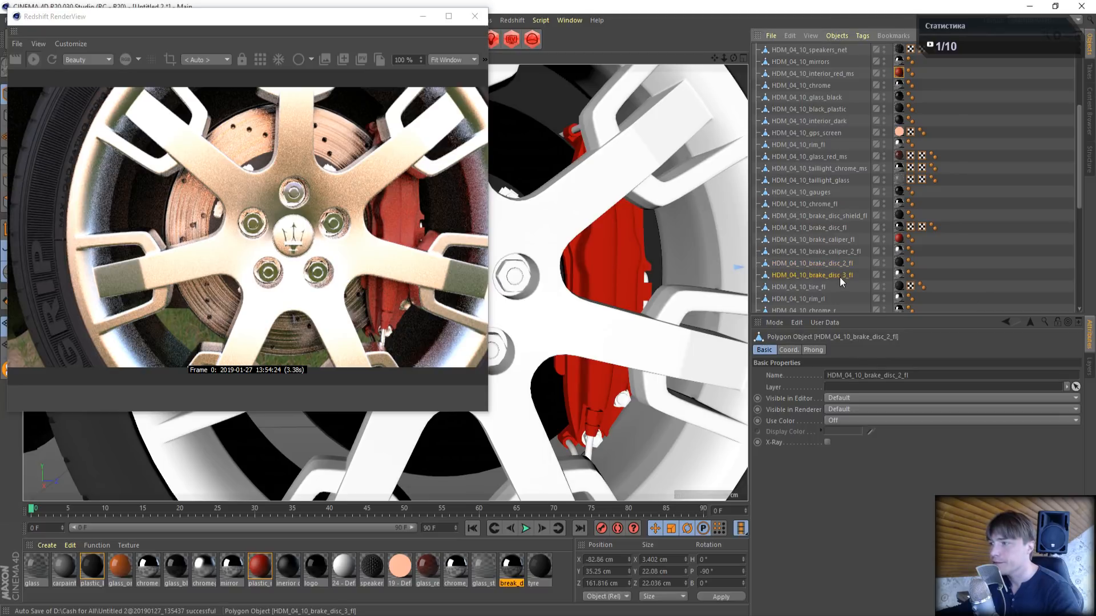
{"action": "key", "text": "o"}
{"action": "scroll", "coordinate": [681, 118], "scroll_direction": "down", "scroll_amount": 1}
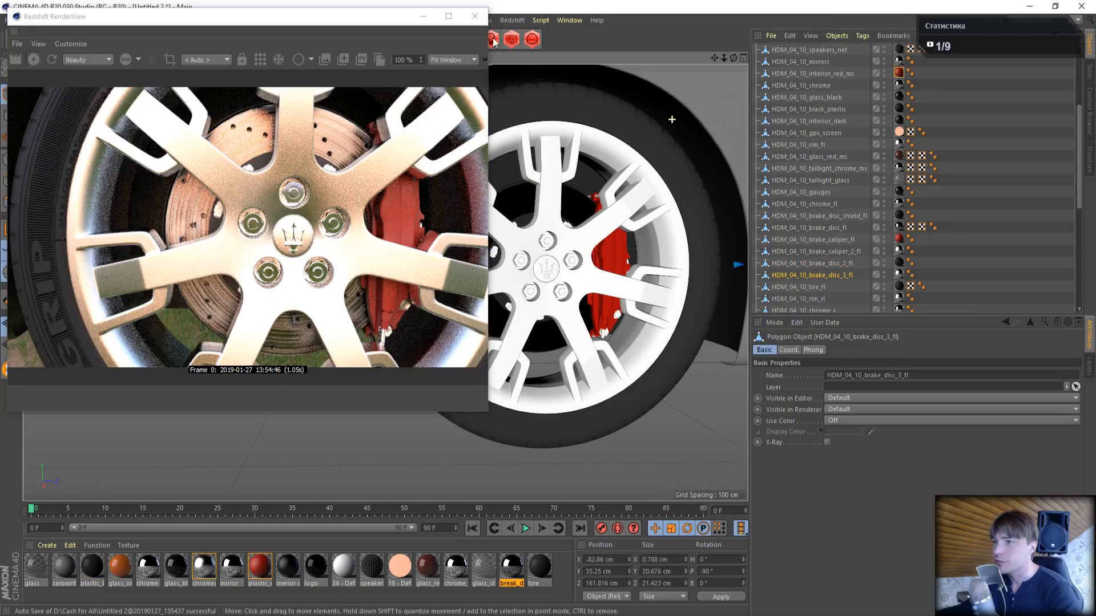
- Close the RenderView, move HDM_04_10_brake_disc_3_fl about 247 cm out of the car along X to inspect it, and undo the move
{"action": "left_click", "coordinate": [476, 17]}
{"action": "left_click_drag", "start_coordinate": [715, 58], "coordinate": [612, 73]}
{"action": "middle_click_drag", "start_coordinate": [512, 235], "coordinate": [245, 236], "text": "alt"}
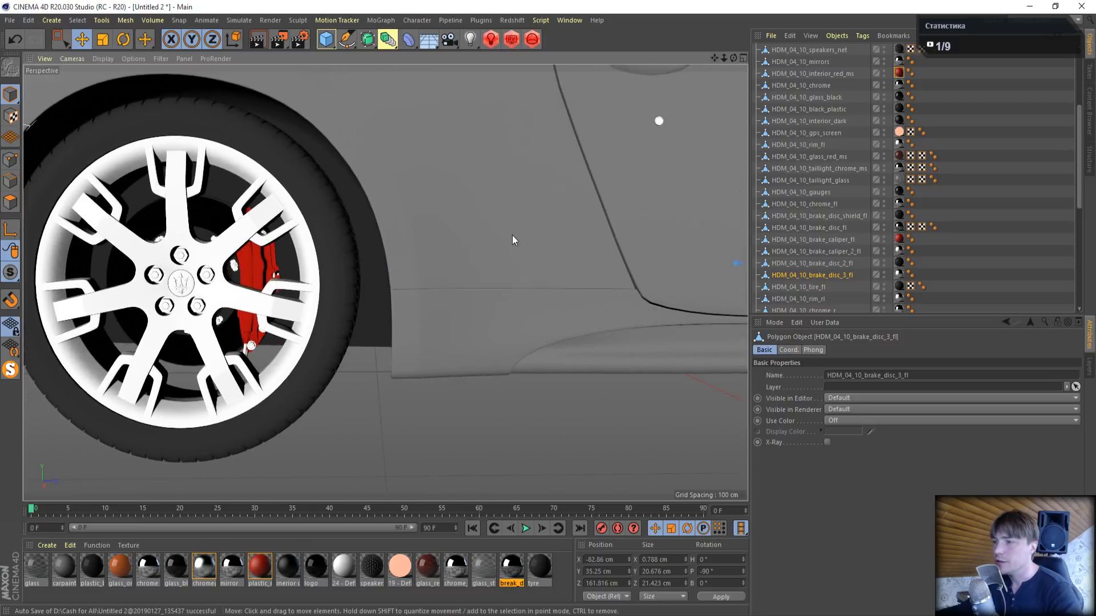
{"action": "scroll", "coordinate": [557, 294], "scroll_direction": "down", "scroll_amount": 12}
{"action": "left_click_drag", "start_coordinate": [714, 58], "coordinate": [542, 62]}
{"action": "left_click_drag", "start_coordinate": [348, 412], "coordinate": [416, 444], "text": "alt"}
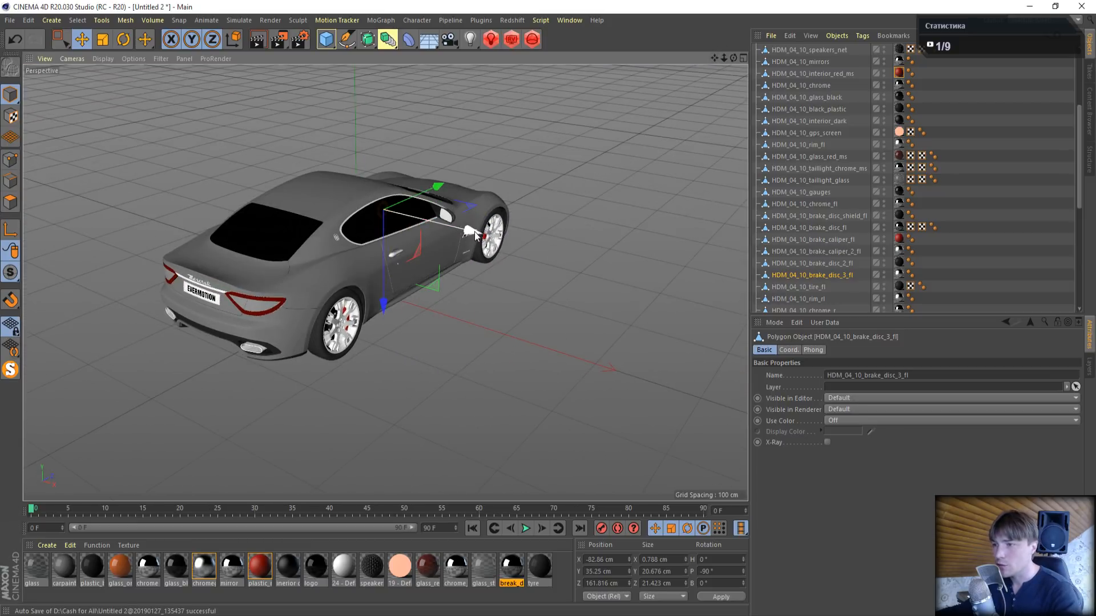
{"action": "left_click_drag", "start_coordinate": [467, 232], "coordinate": [642, 297]}
{"action": "scroll", "coordinate": [567, 238], "scroll_direction": "up", "scroll_amount": 6}
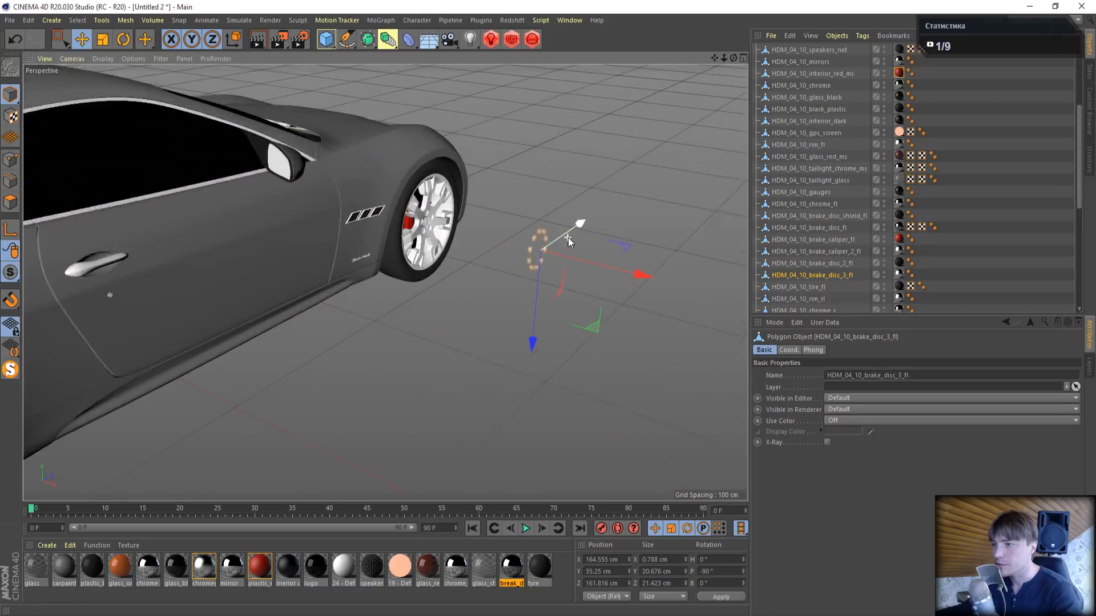
{"action": "scroll", "coordinate": [543, 256], "scroll_direction": "up", "scroll_amount": 2}
{"action": "left_click_drag", "start_coordinate": [573, 291], "coordinate": [500, 308], "text": "alt"}
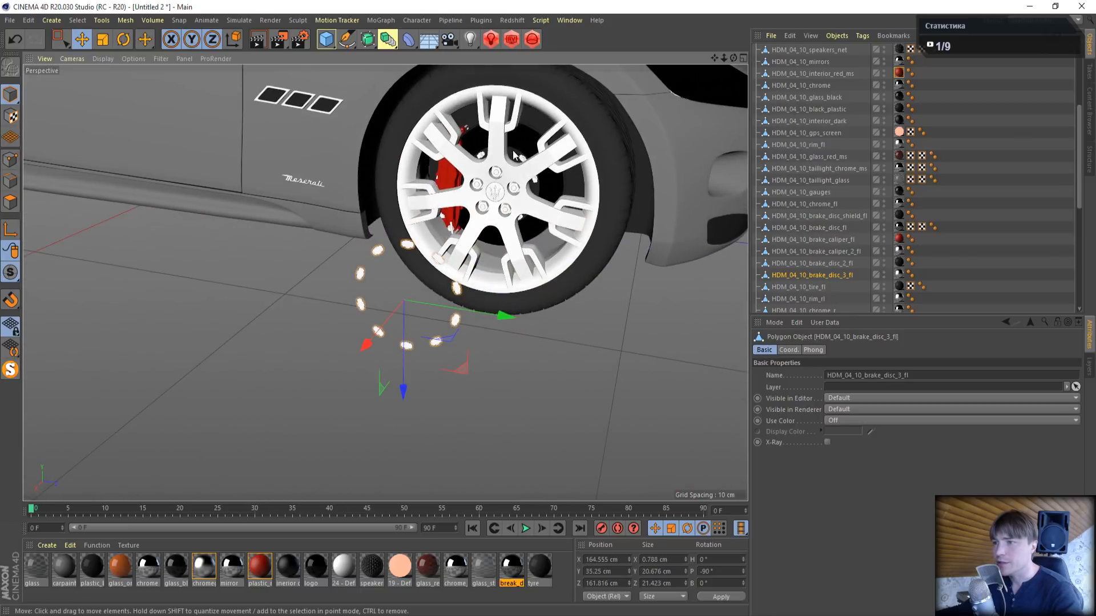
{"action": "left_click", "coordinate": [15, 38]}
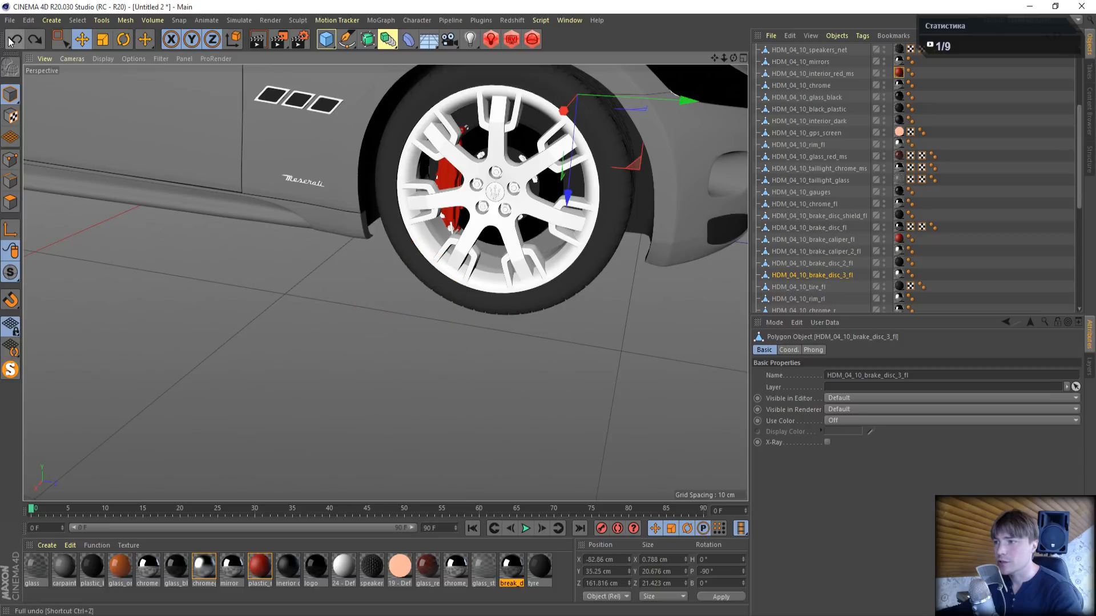
- Select the tyre material and start a live Redshift RenderView preview framed closely on the front wheel's tyre sidewall and tread
{"action": "left_click", "coordinate": [542, 573]}
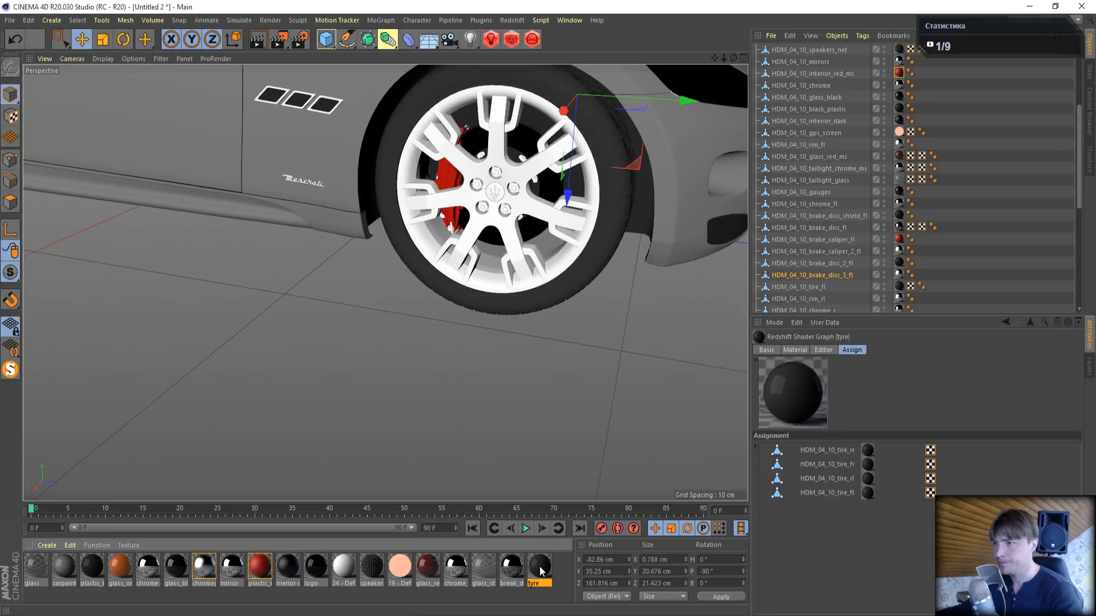
{"action": "left_click_drag", "start_coordinate": [715, 59], "coordinate": [468, 122]}
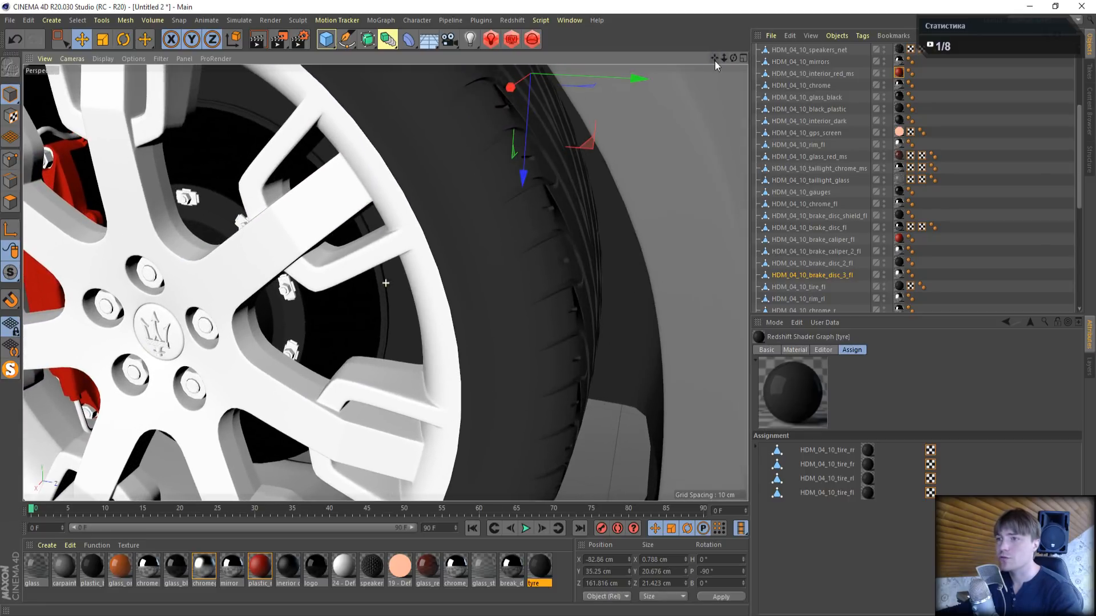
{"action": "left_click", "coordinate": [300, 39]}
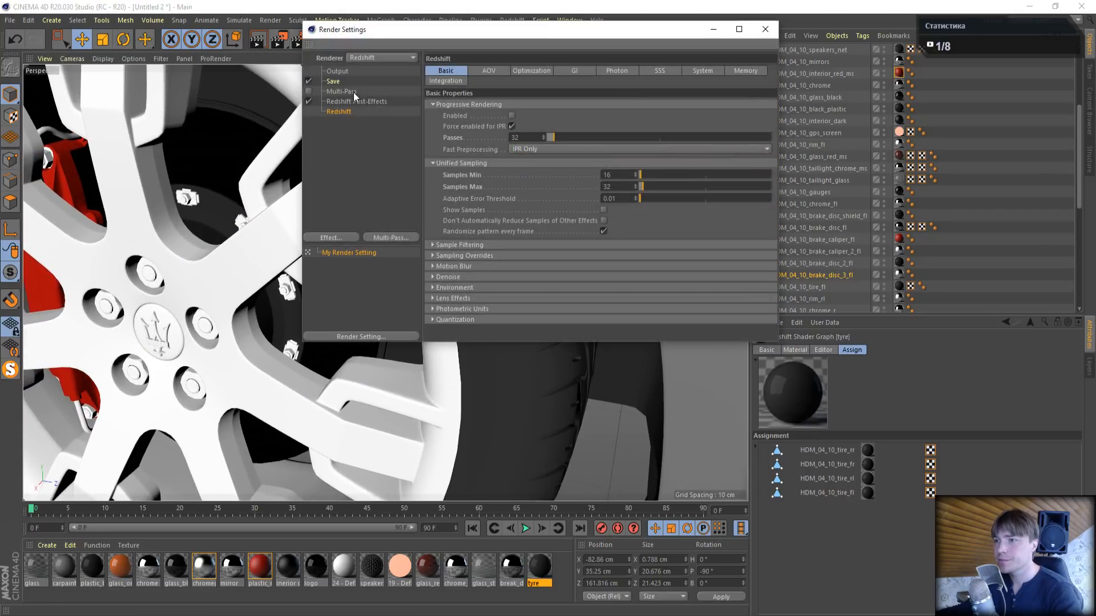
{"action": "left_click", "coordinate": [765, 29]}
{"action": "left_click", "coordinate": [509, 39]}
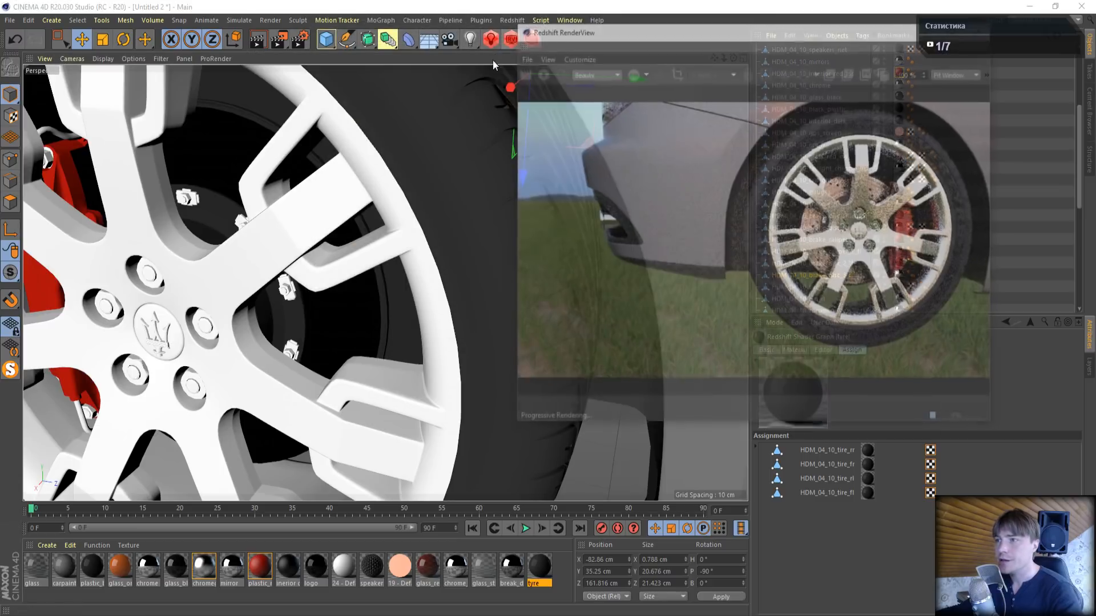
{"action": "left_click", "coordinate": [540, 73]}
{"action": "left_click_drag", "start_coordinate": [736, 29], "coordinate": [238, 37]}
{"action": "mouse_move", "coordinate": [733, 59]}
{"action": "left_mouse_down"}
{"action": "mouse_move", "coordinate": [716, 54]}
{"action": "mouse_move", "coordinate": [747, 59]}
{"action": "left_mouse_up"}
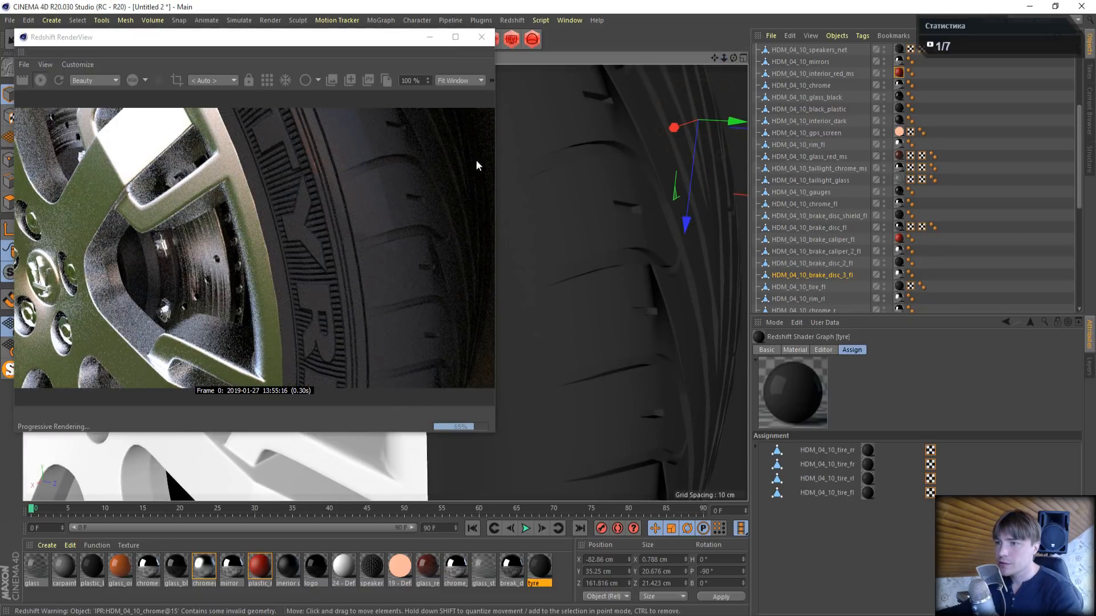
{"action": "left_click_drag", "start_coordinate": [717, 58], "coordinate": [682, 50]}
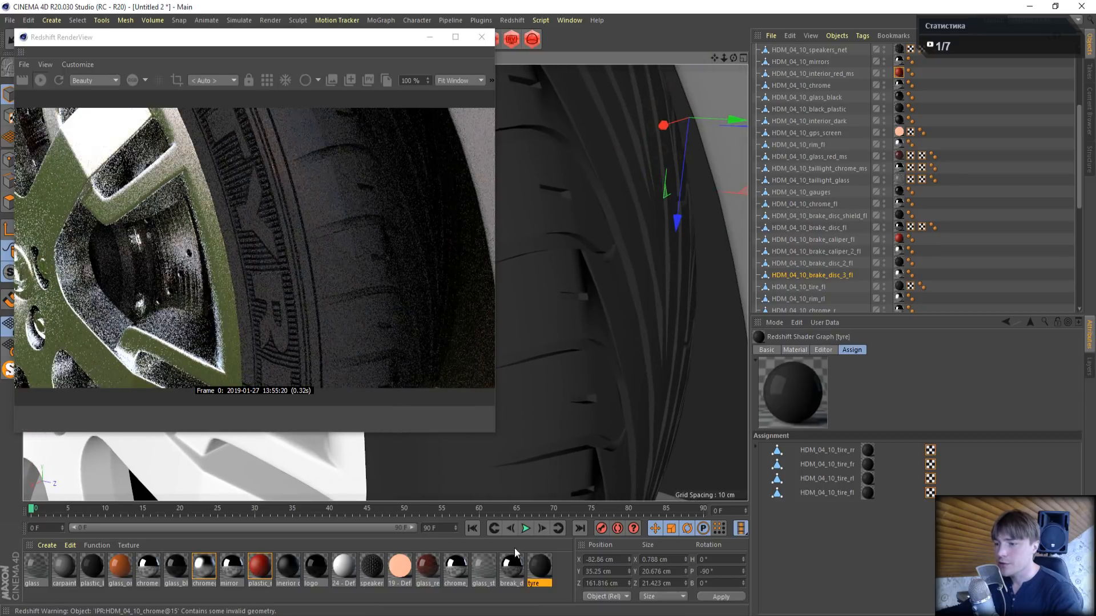
- Open the tyre shader graph beside the render preview and set the RS Material's reflection weight to 1 and reflection roughness to 0.5
{"action": "double_click", "coordinate": [542, 562]}
{"action": "left_click", "coordinate": [386, 122]}
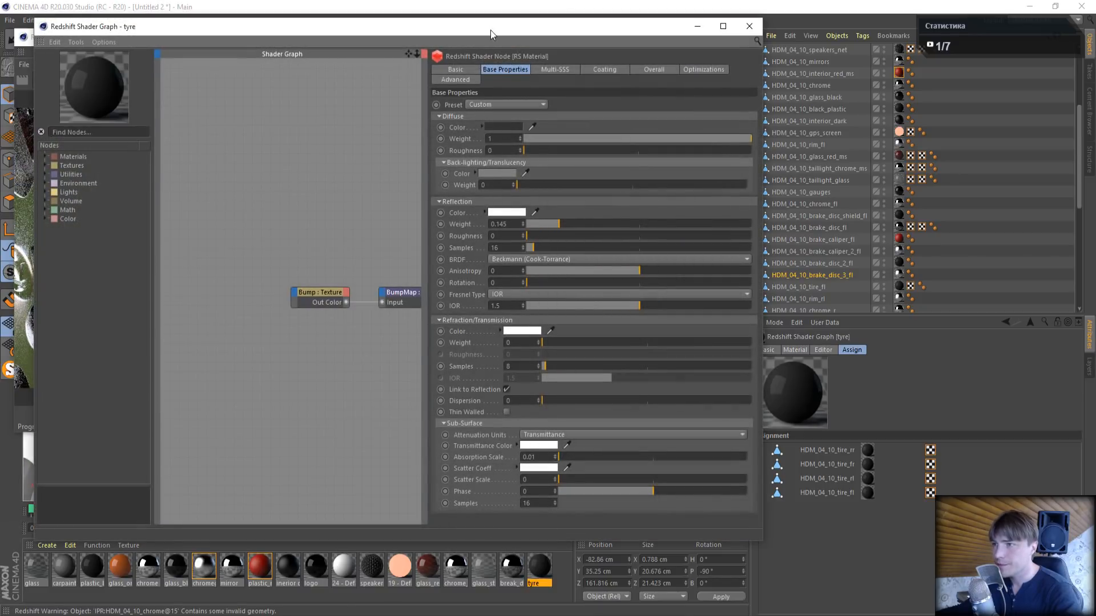
{"action": "left_click_drag", "start_coordinate": [491, 30], "coordinate": [794, 126]}
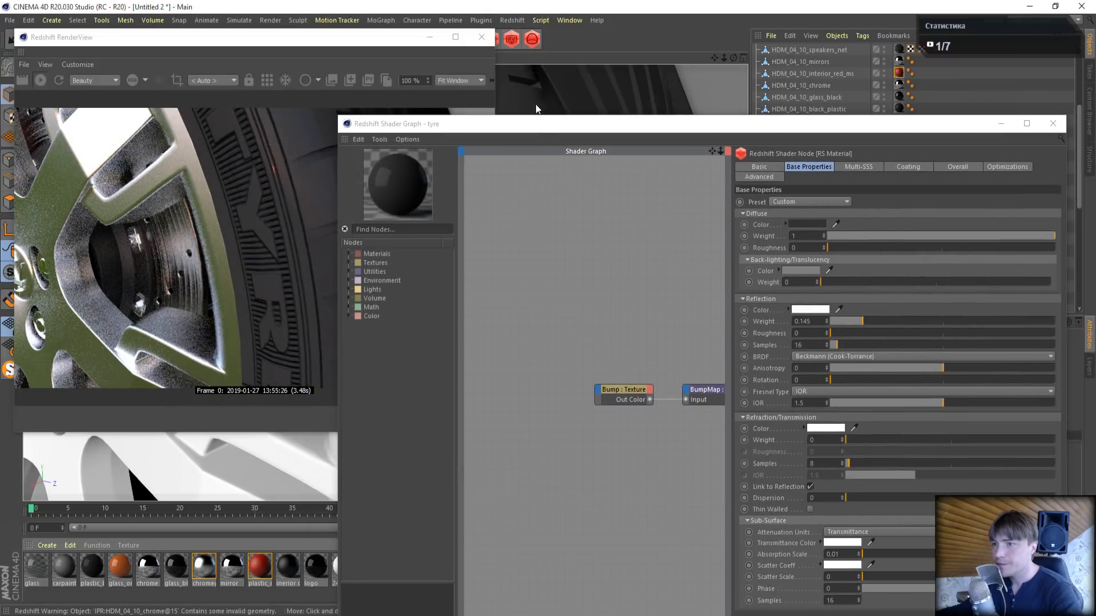
{"action": "left_click_drag", "start_coordinate": [519, 125], "coordinate": [512, 94]}
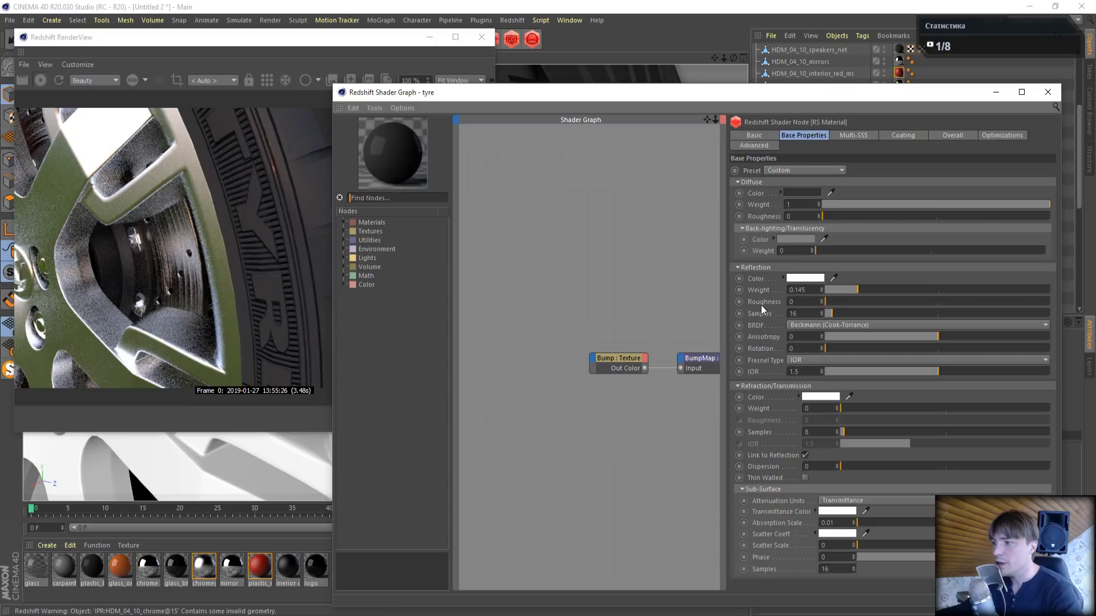
{"action": "left_click_drag", "start_coordinate": [911, 288], "coordinate": [1080, 289]}
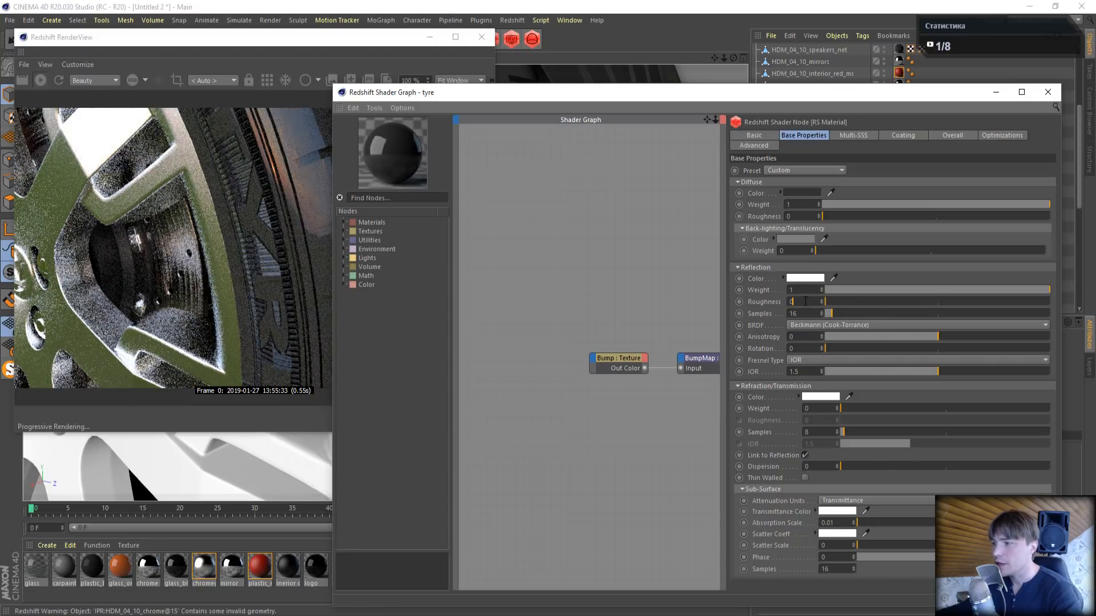
{"action": "key", "text": "Return"}
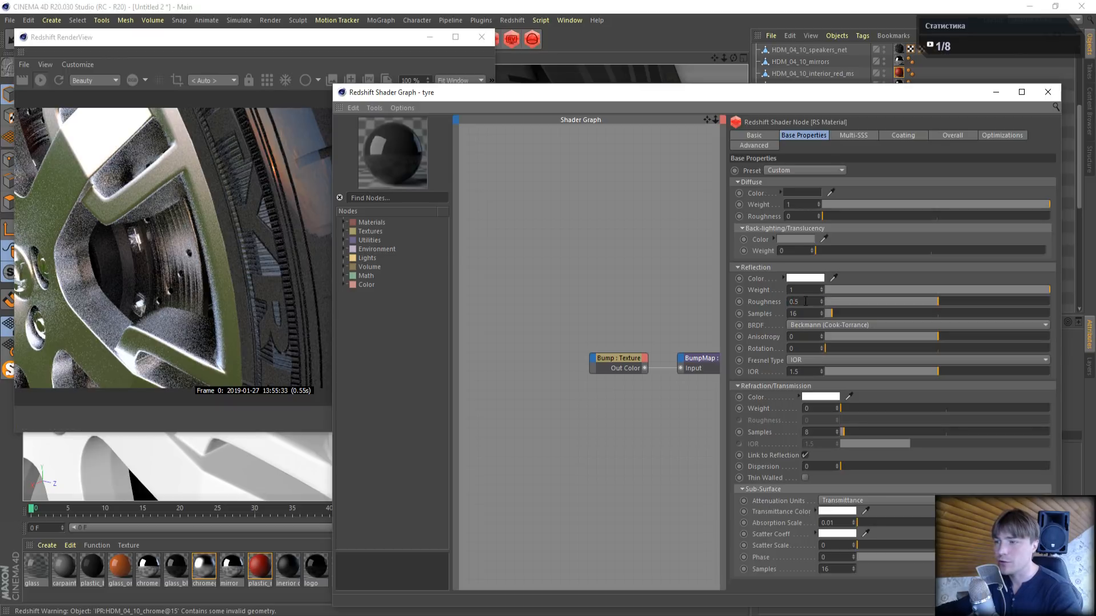
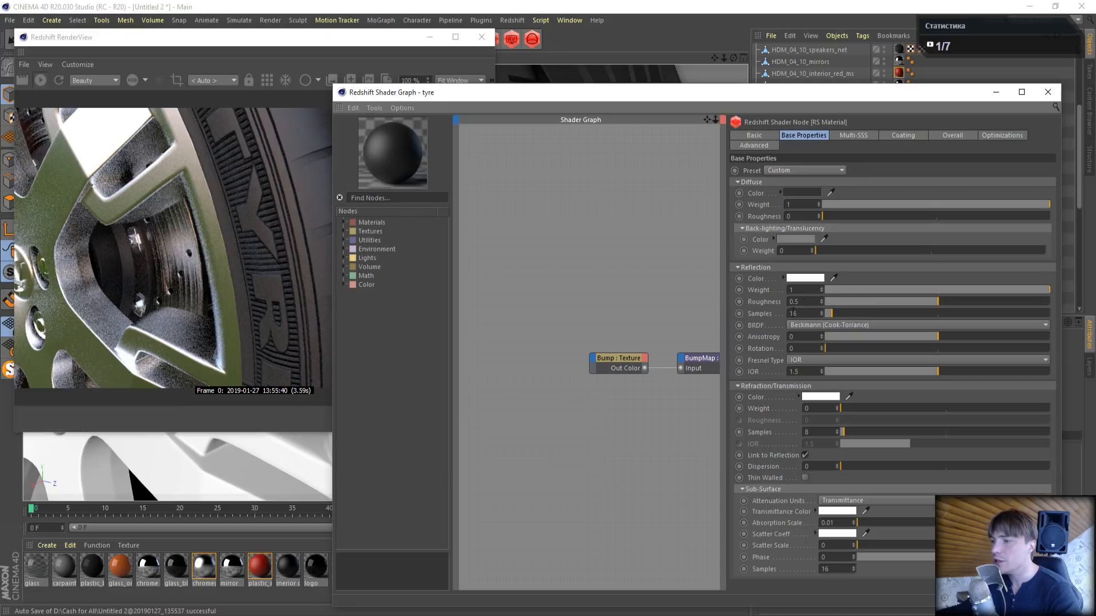
- Add a Texture node to the tyre shader graph and browse for its image in the D:\Texture\Металл folder
{"action": "left_click", "coordinate": [606, 360]}
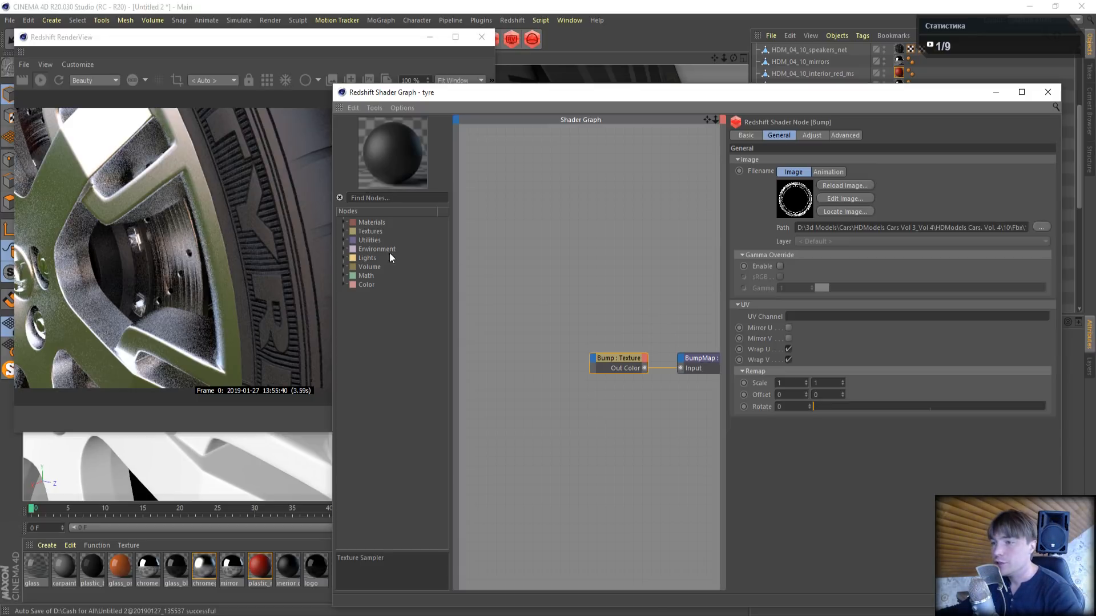
{"action": "left_click", "coordinate": [344, 231]}
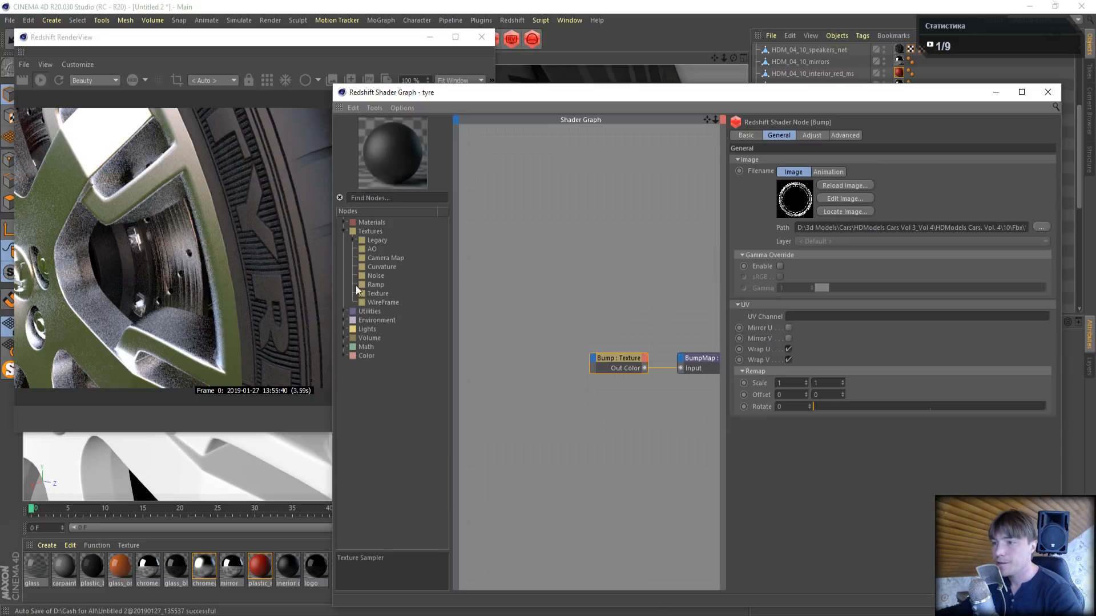
{"action": "left_click_drag", "start_coordinate": [371, 293], "coordinate": [501, 261]}
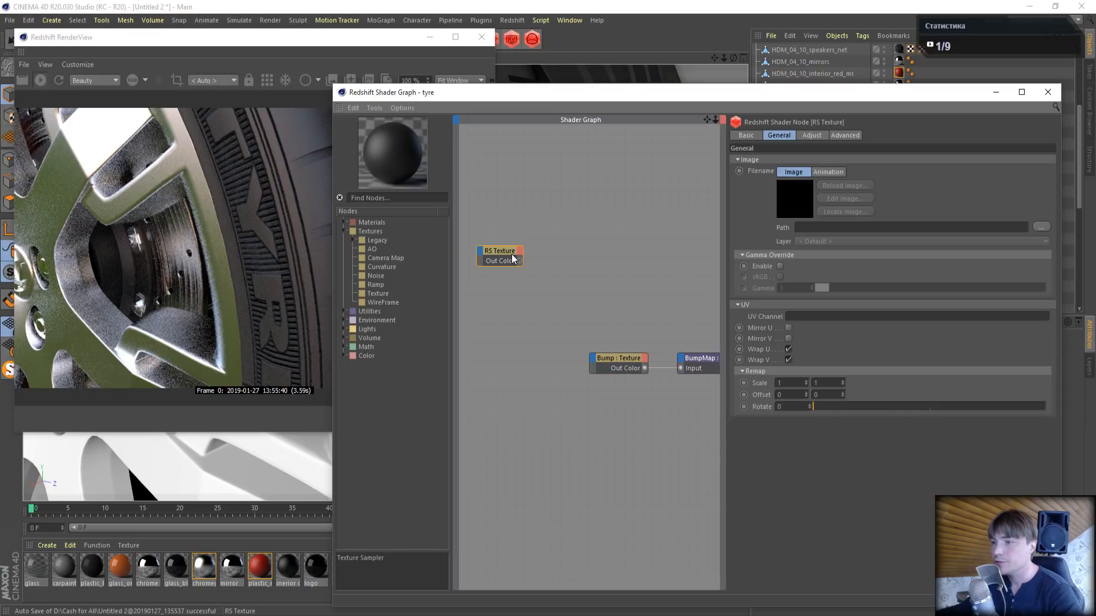
{"action": "left_click", "coordinate": [1037, 227]}
{"action": "left_click", "coordinate": [457, 130]}
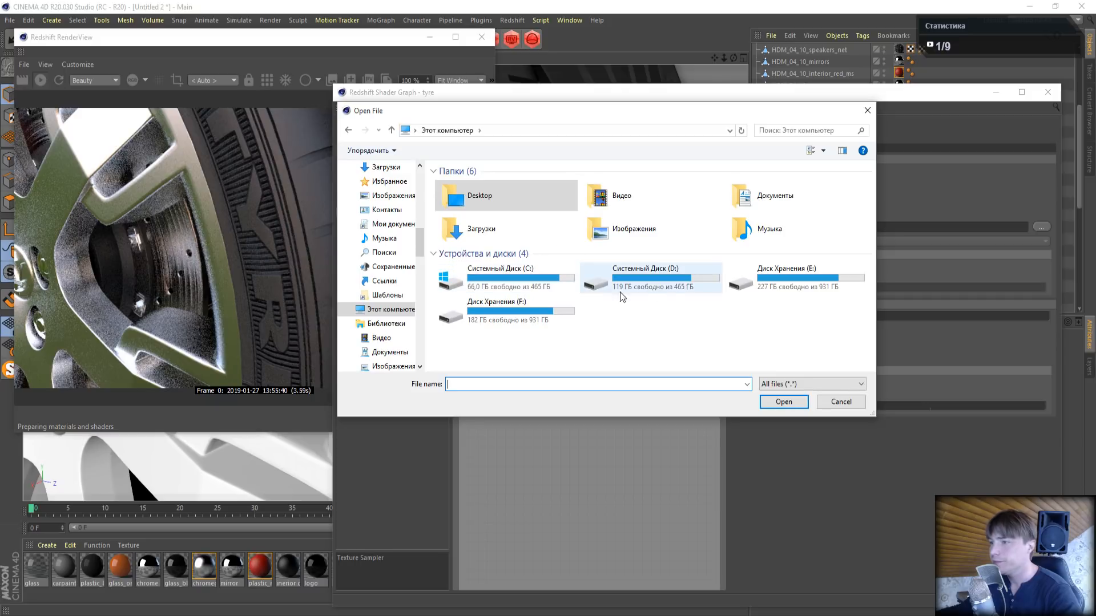
{"action": "double_click", "coordinate": [667, 286]}
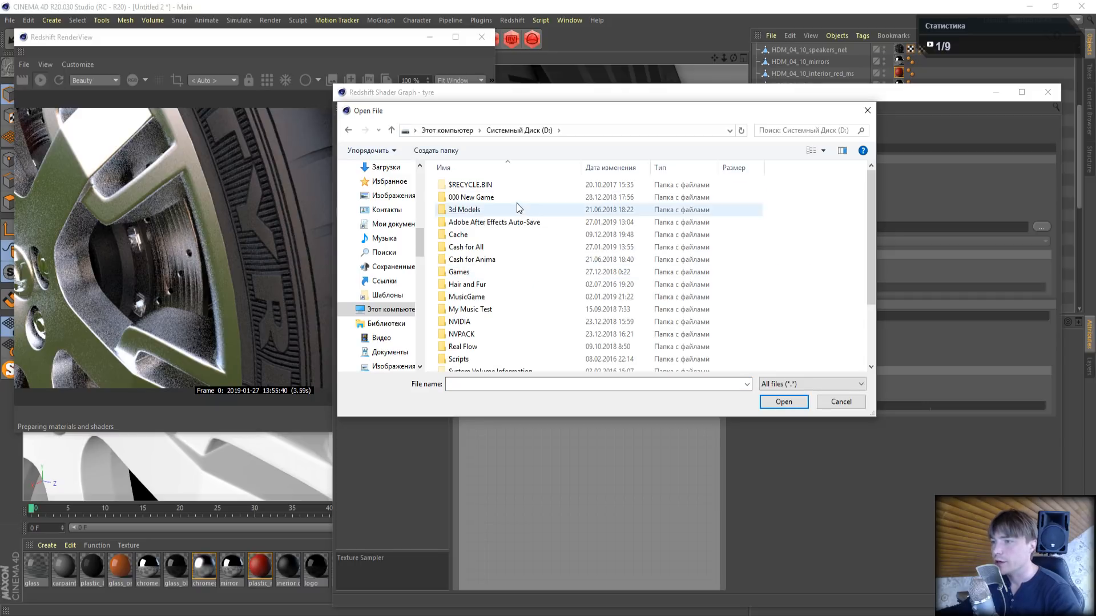
{"action": "scroll", "coordinate": [531, 331], "scroll_direction": "down", "scroll_amount": 2}
{"action": "left_click", "coordinate": [468, 307]}
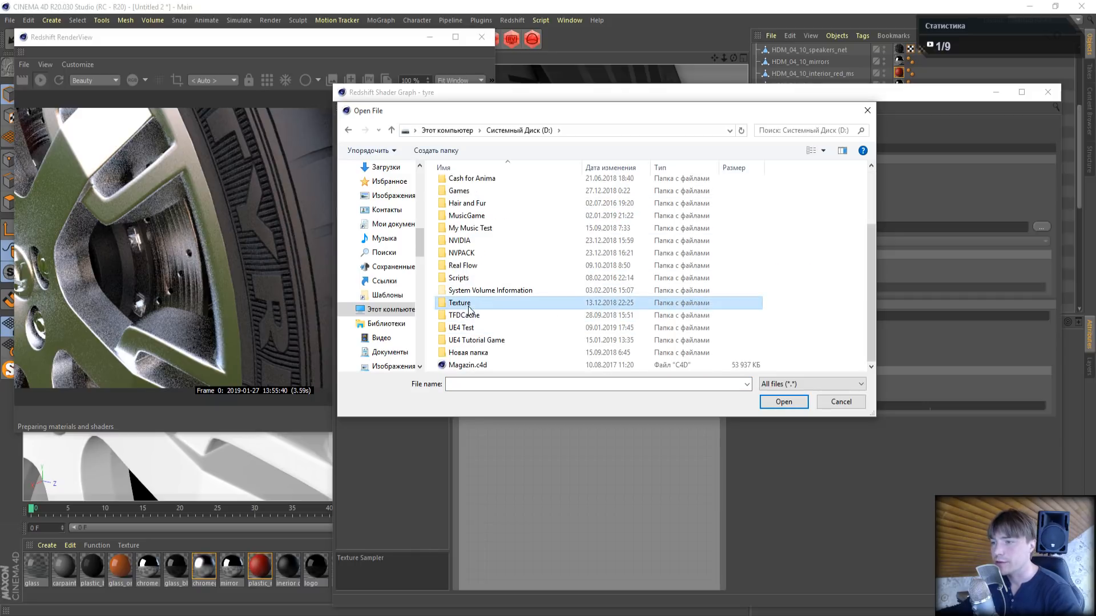
{"action": "scroll", "coordinate": [680, 291], "scroll_direction": "down", "scroll_amount": 5}
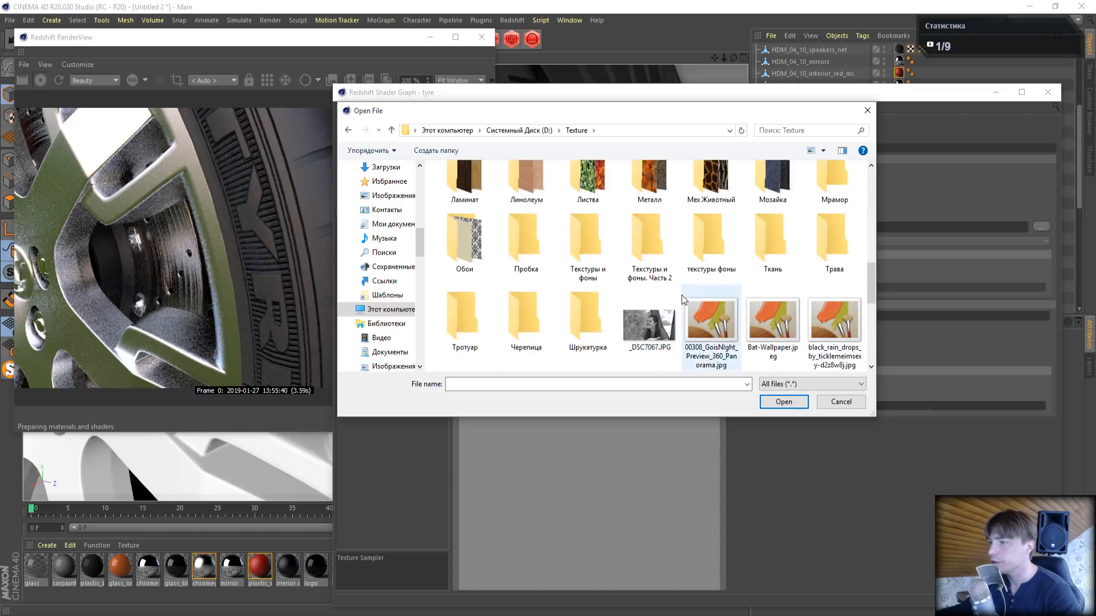
{"action": "left_click", "coordinate": [641, 273]}
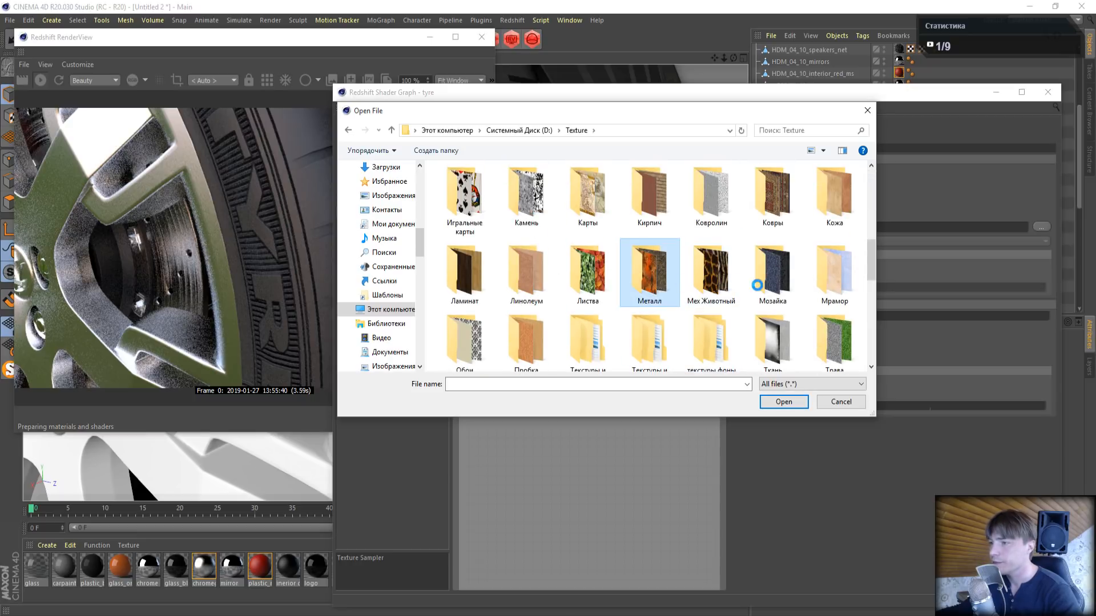
- Load metal-texture_(30).jpg into the new Texture node and arrange it below the existing Bump texture node
{"action": "scroll", "coordinate": [666, 293], "scroll_direction": "down", "scroll_amount": 4}
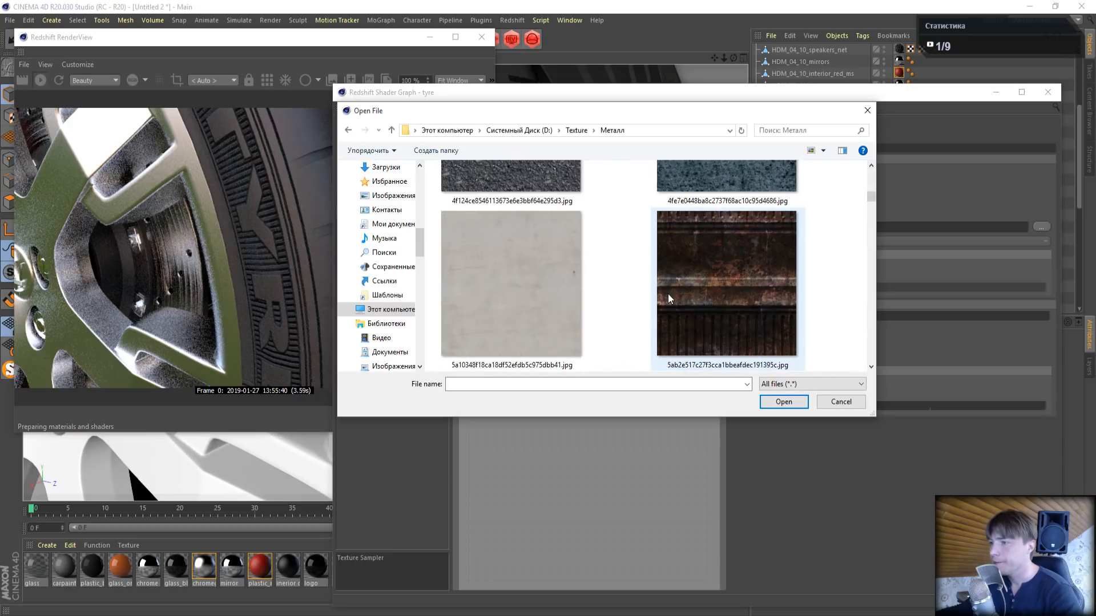
{"action": "scroll", "coordinate": [700, 309], "scroll_direction": "up", "scroll_amount": 8}
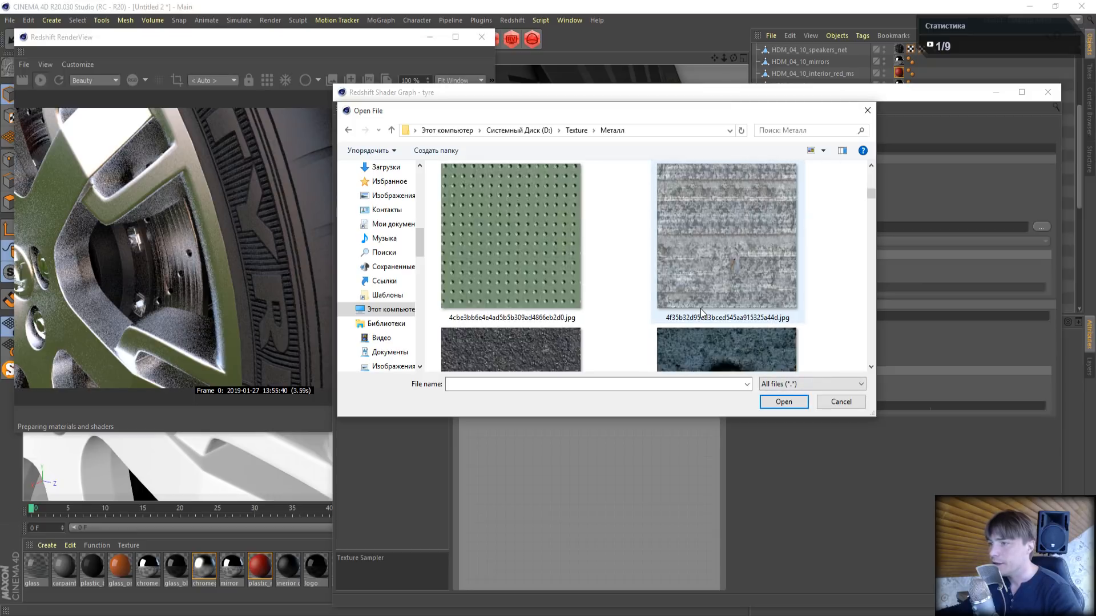
{"action": "scroll", "coordinate": [700, 310], "scroll_direction": "up", "scroll_amount": 3}
{"action": "scroll", "coordinate": [701, 310], "scroll_direction": "down", "scroll_amount": 3}
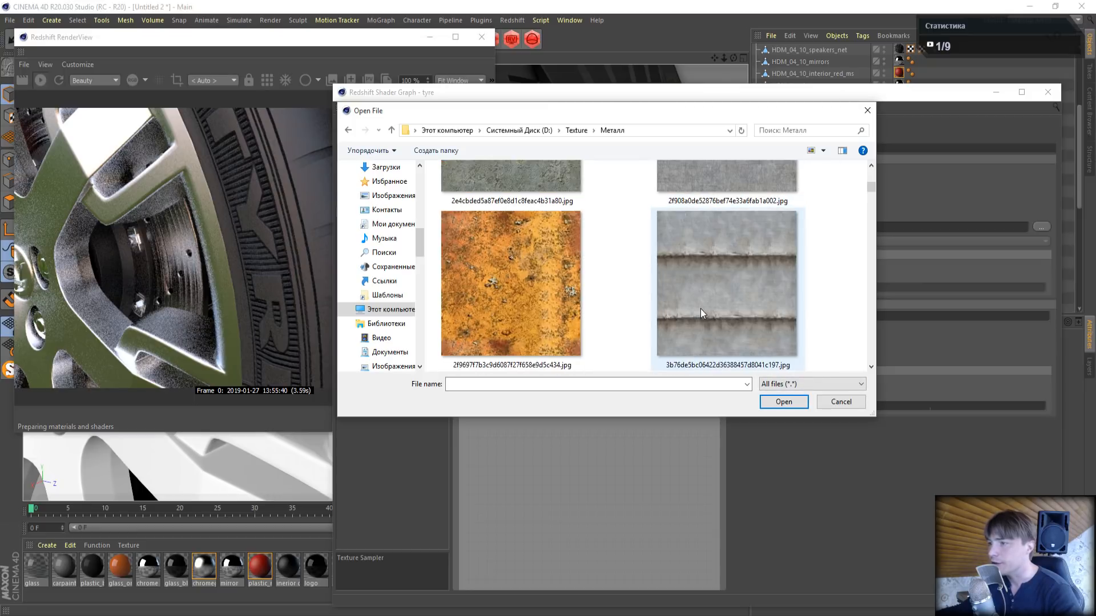
{"action": "left_click_drag", "start_coordinate": [872, 187], "coordinate": [865, 364]}
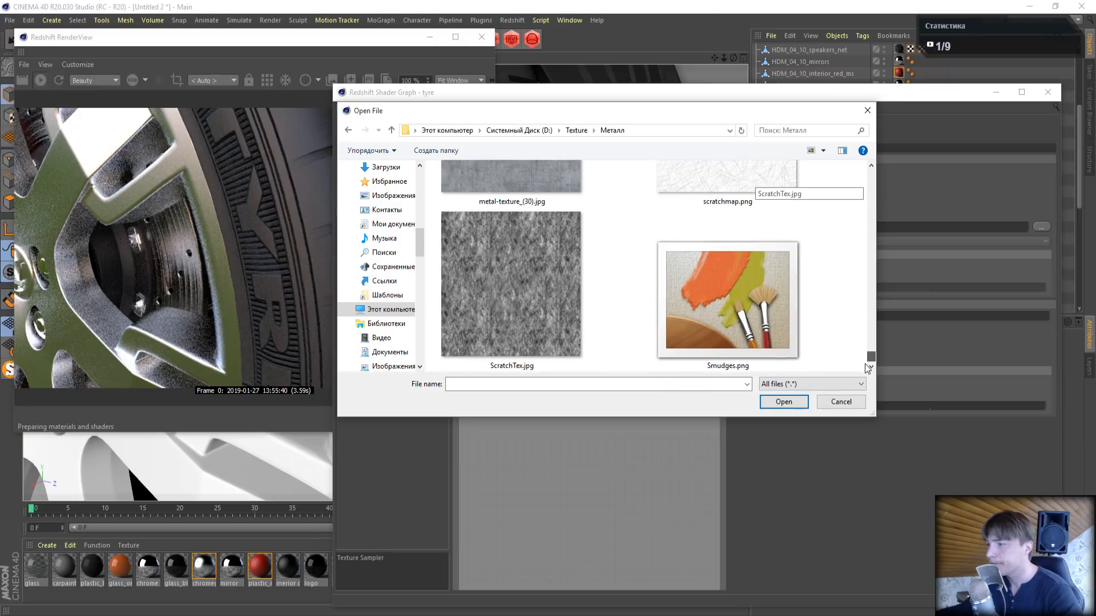
{"action": "scroll", "coordinate": [738, 325], "scroll_direction": "down", "scroll_amount": 1}
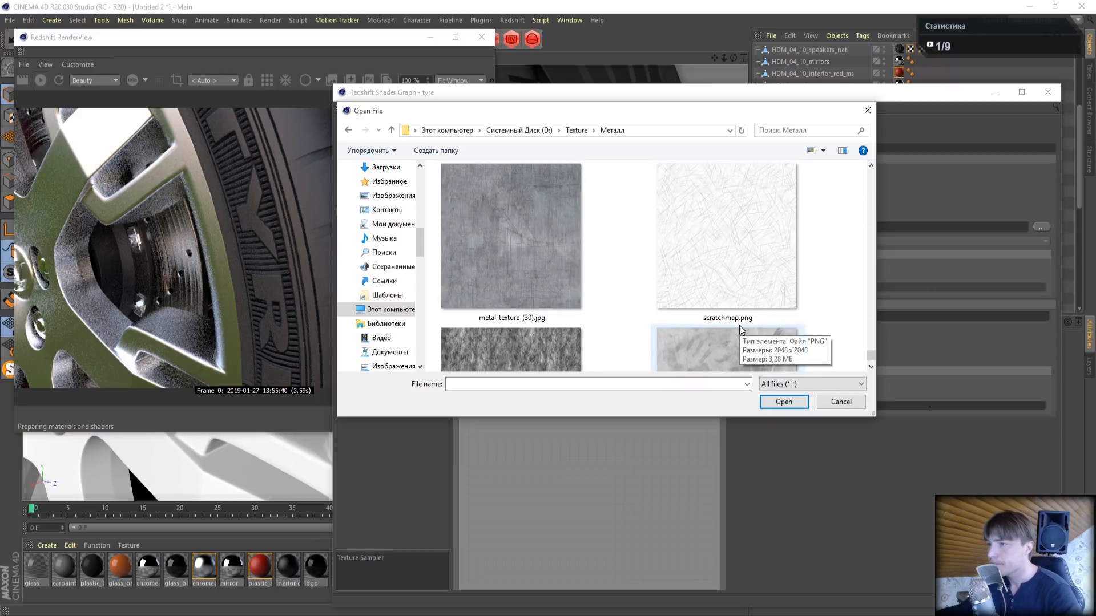
{"action": "left_click", "coordinate": [504, 238]}
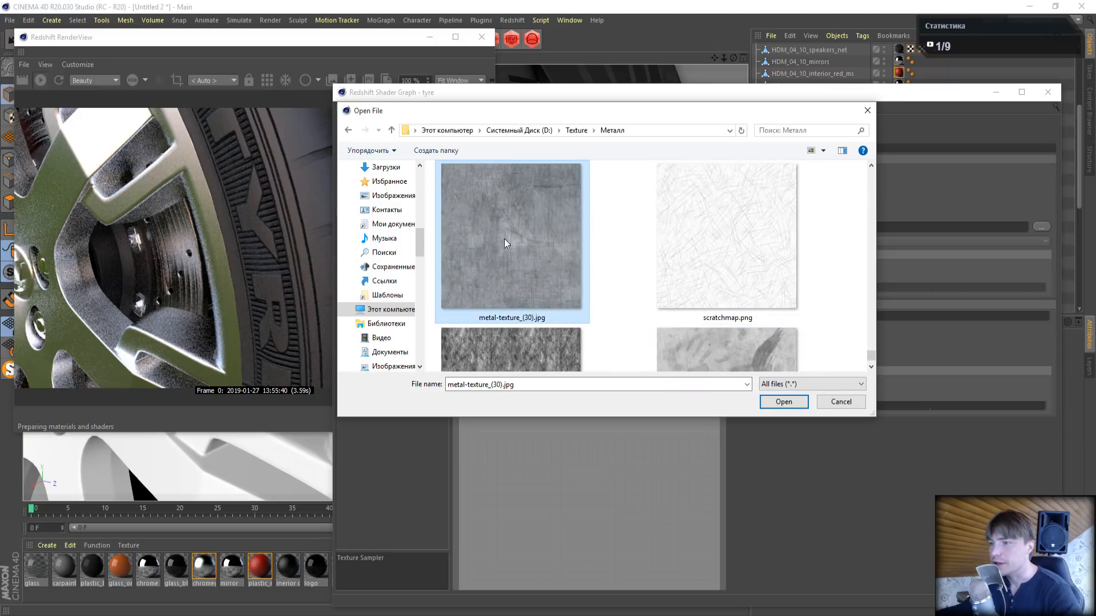
{"action": "left_click", "coordinate": [783, 403]}
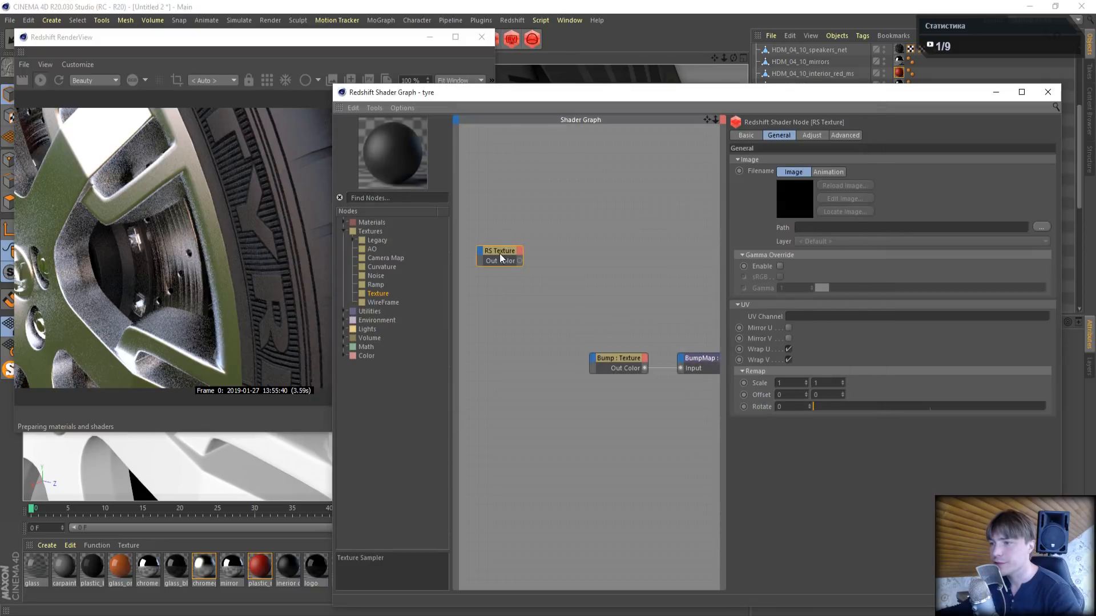
{"action": "left_click_drag", "start_coordinate": [553, 403], "coordinate": [542, 419]}
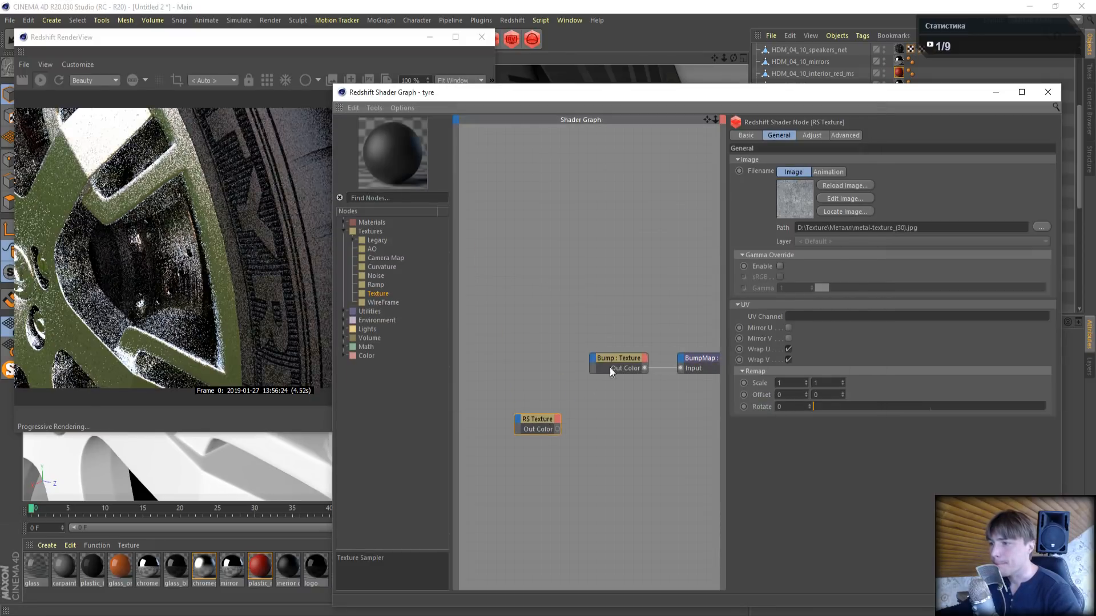
{"action": "left_click_drag", "start_coordinate": [615, 358], "coordinate": [512, 321]}
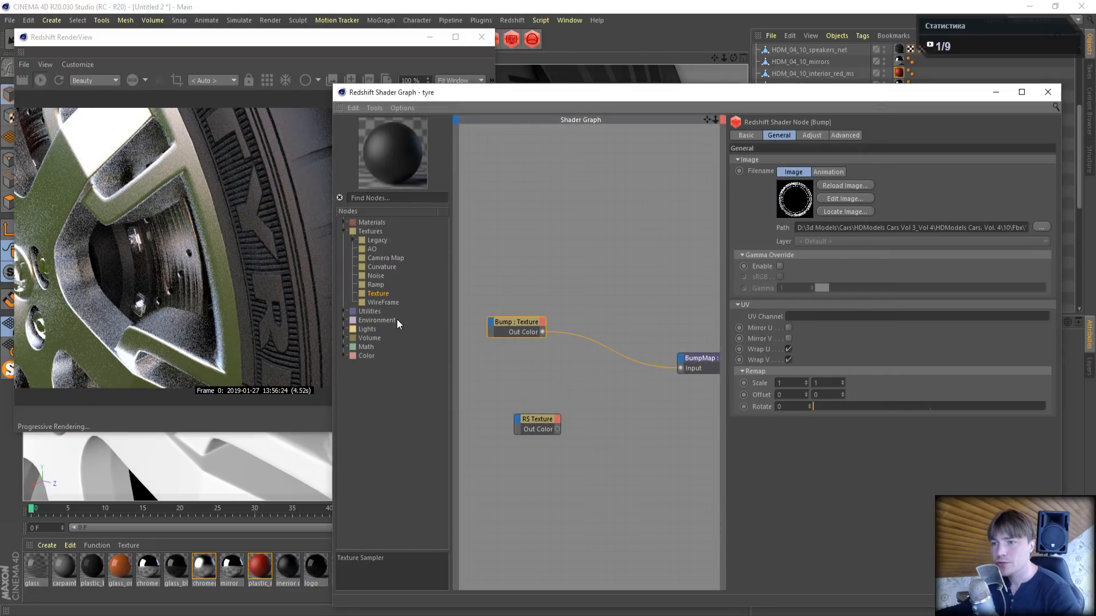
{"action": "left_click", "coordinate": [344, 356]}
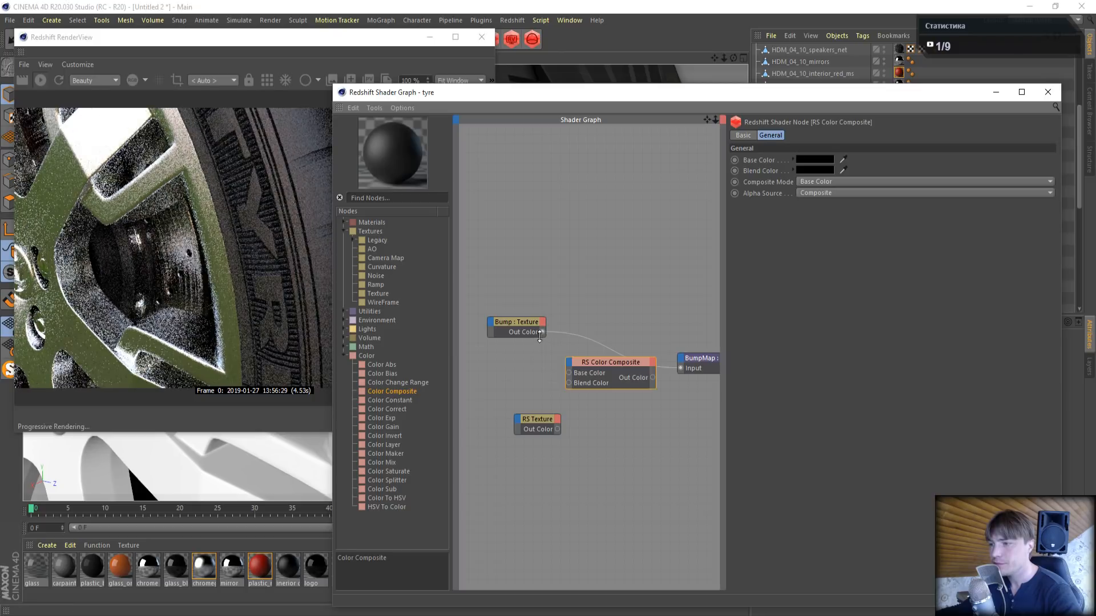
{"action": "left_click_drag", "start_coordinate": [542, 332], "coordinate": [508, 385]}
{"action": "left_click", "coordinate": [529, 416]}
{"action": "left_click_drag", "start_coordinate": [707, 120], "coordinate": [688, 88]}
{"action": "left_click", "coordinate": [592, 328]}
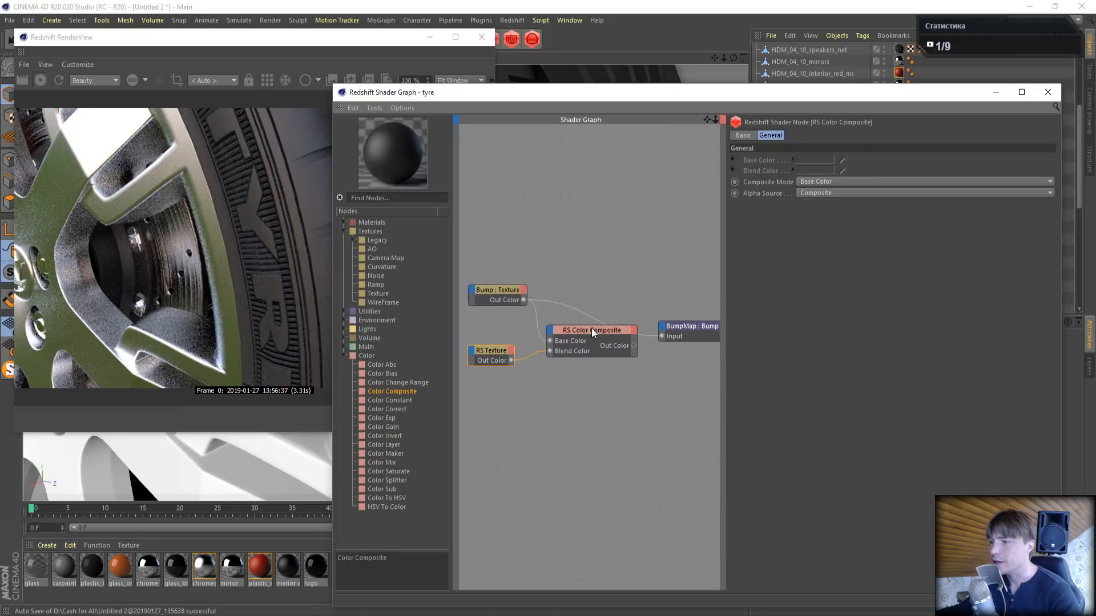
{"action": "key", "text": "Delete"}
- Move the existing Bump Map node next to its texture, add a Bump Blender node, and connect the Bump Map to its Base Input
{"action": "left_click", "coordinate": [505, 289]}
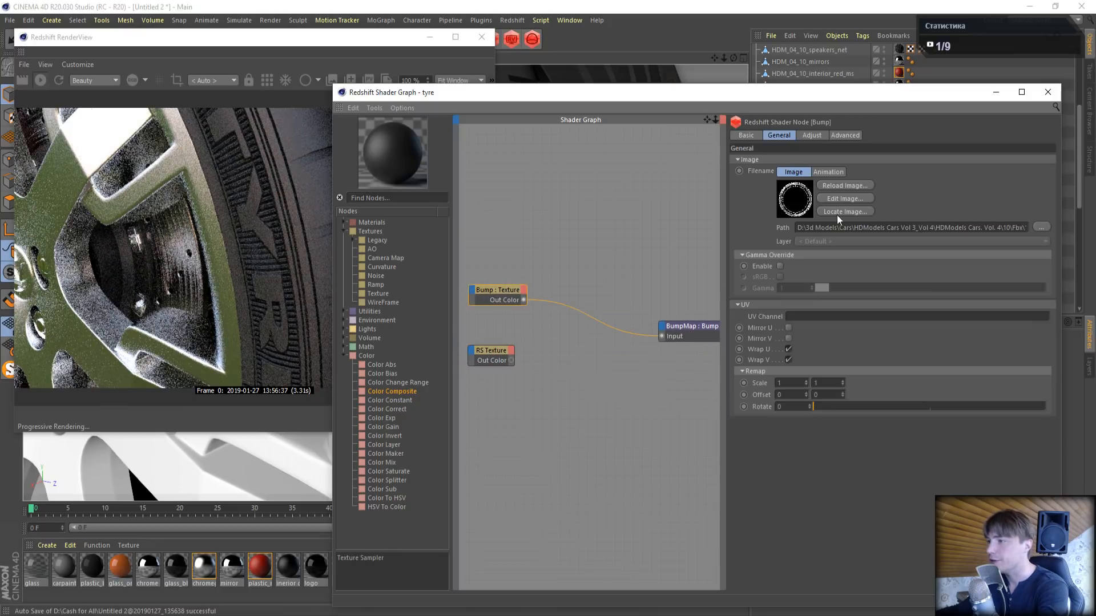
{"action": "left_click_drag", "start_coordinate": [686, 325], "coordinate": [588, 282]}
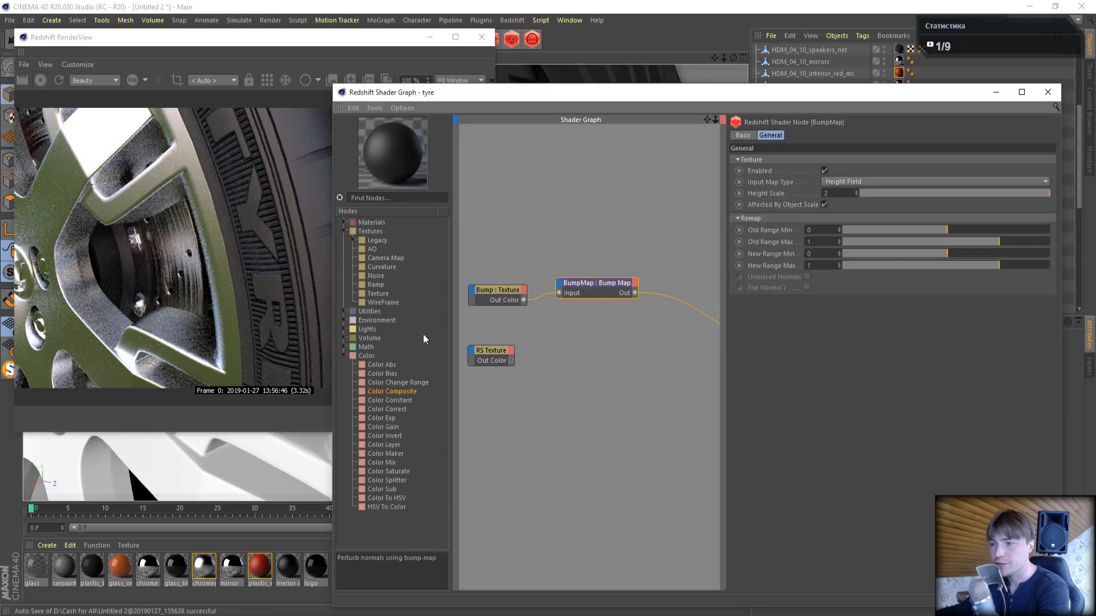
{"action": "left_click", "coordinate": [344, 311]}
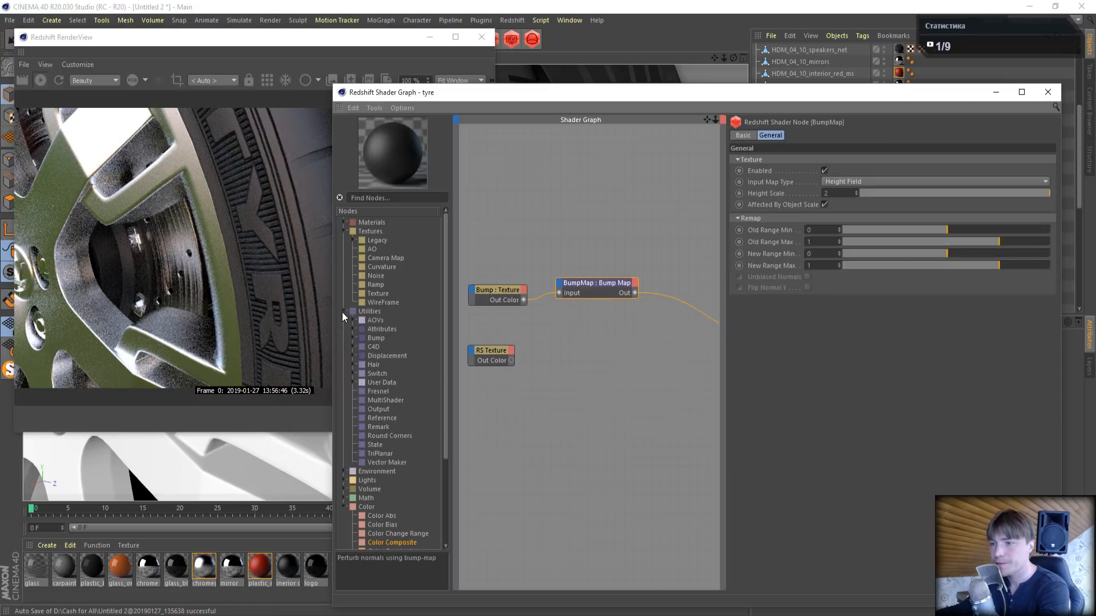
{"action": "left_click", "coordinate": [354, 338]}
{"action": "left_click_drag", "start_coordinate": [393, 347], "coordinate": [656, 334]}
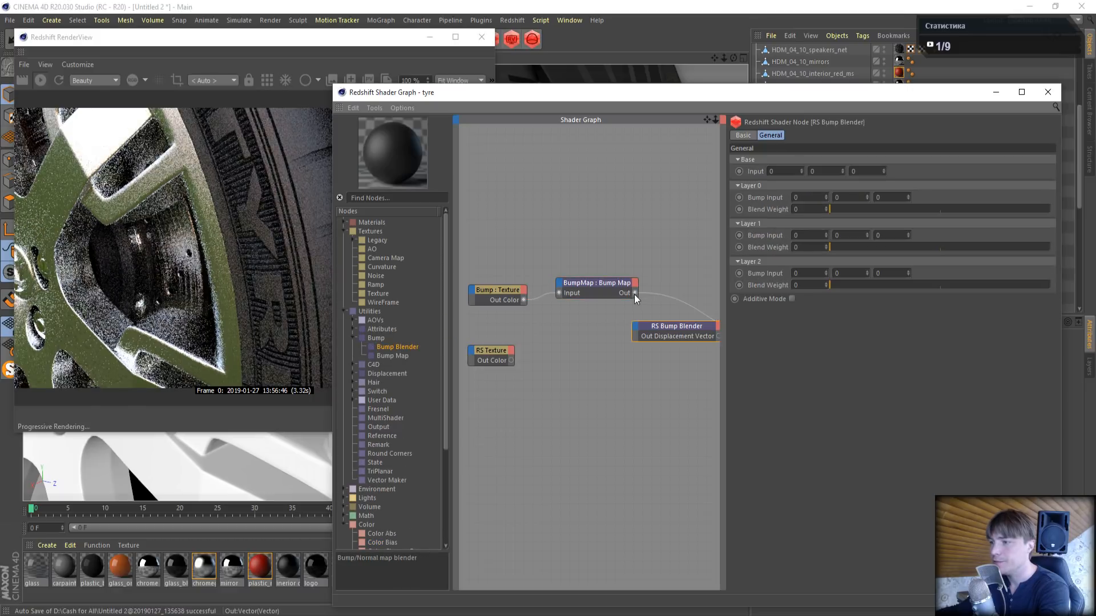
{"action": "left_click_drag", "start_coordinate": [635, 295], "coordinate": [634, 325]}
{"action": "left_click", "coordinate": [644, 332]}
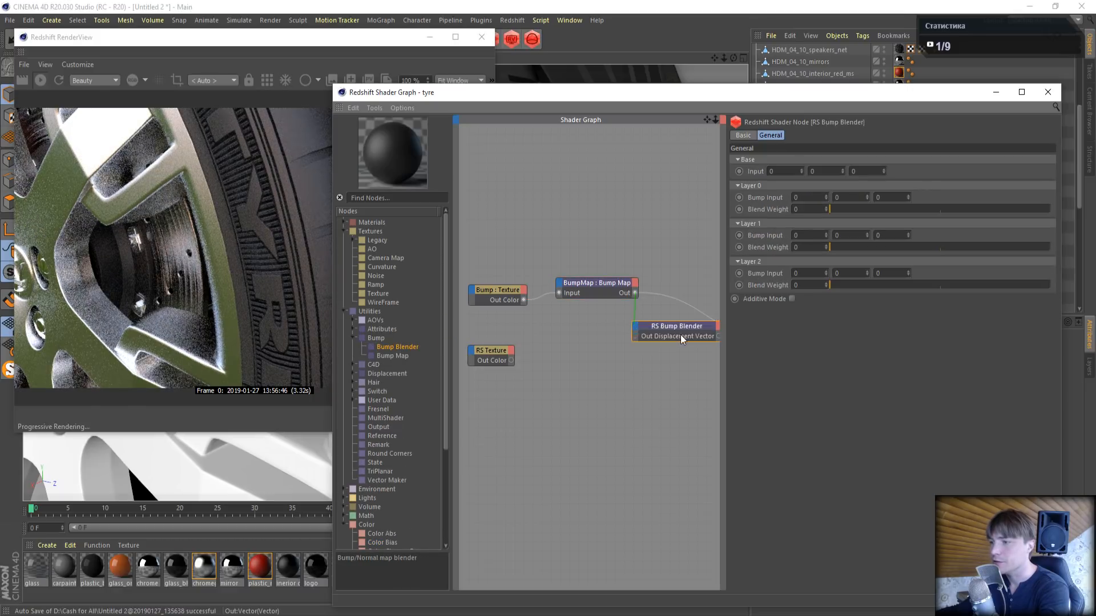
- Add a second Bump Map node fed by the metal texture and connect it to the Bump Blender's Layer 0 Bump Input
{"action": "left_click_drag", "start_coordinate": [389, 355], "coordinate": [559, 350]}
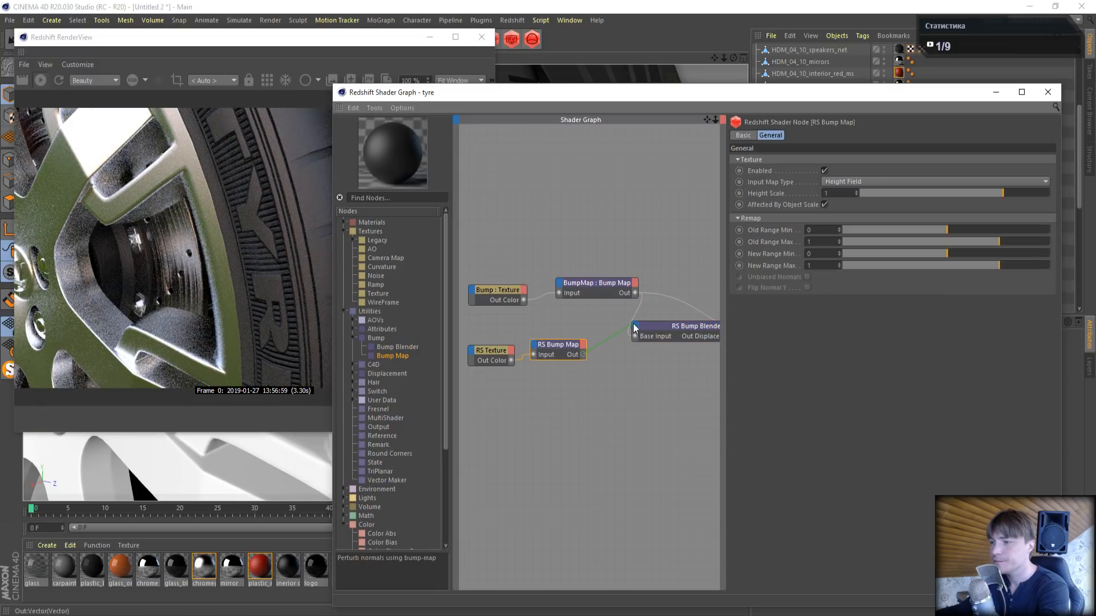
{"action": "left_click_drag", "start_coordinate": [635, 327], "coordinate": [635, 327]}
{"action": "mouse_move", "coordinate": [649, 347]}
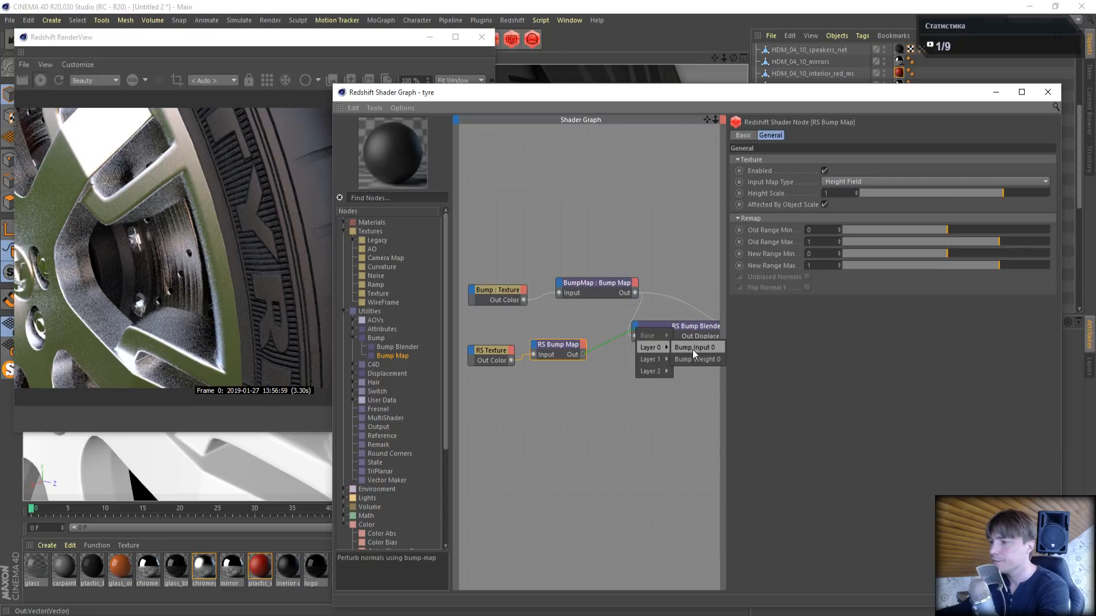
{"action": "left_click", "coordinate": [693, 349]}
- Enable the Bump Blender's Additive Mode, set its Layer 0 blend weight to 1, and connect it to the RS Material's Bump Input
{"action": "left_click", "coordinate": [673, 326]}
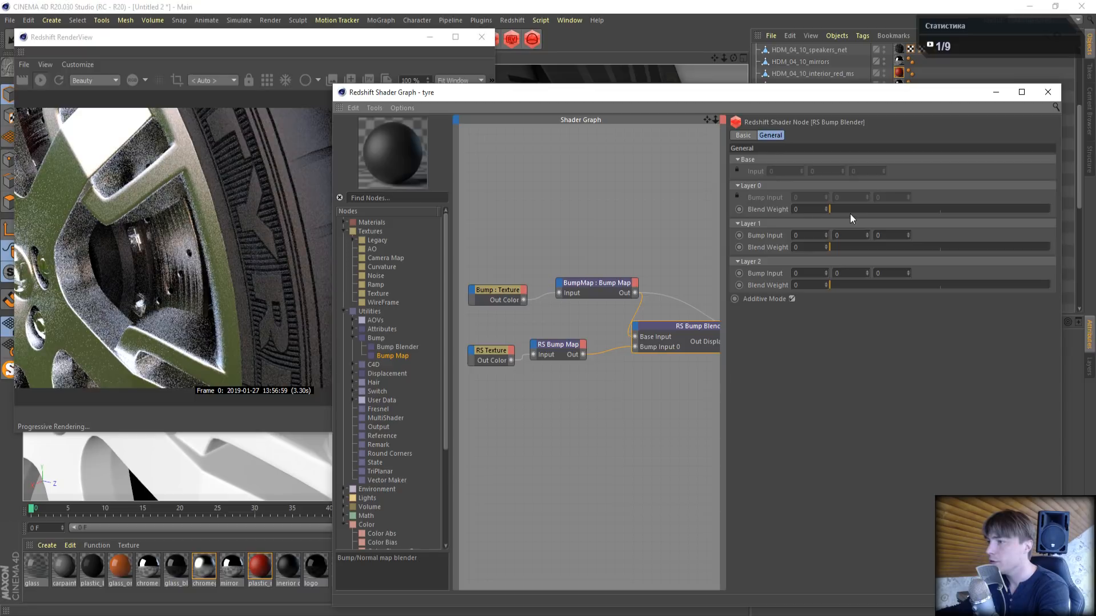
{"action": "left_click_drag", "start_coordinate": [847, 209], "coordinate": [970, 209]}
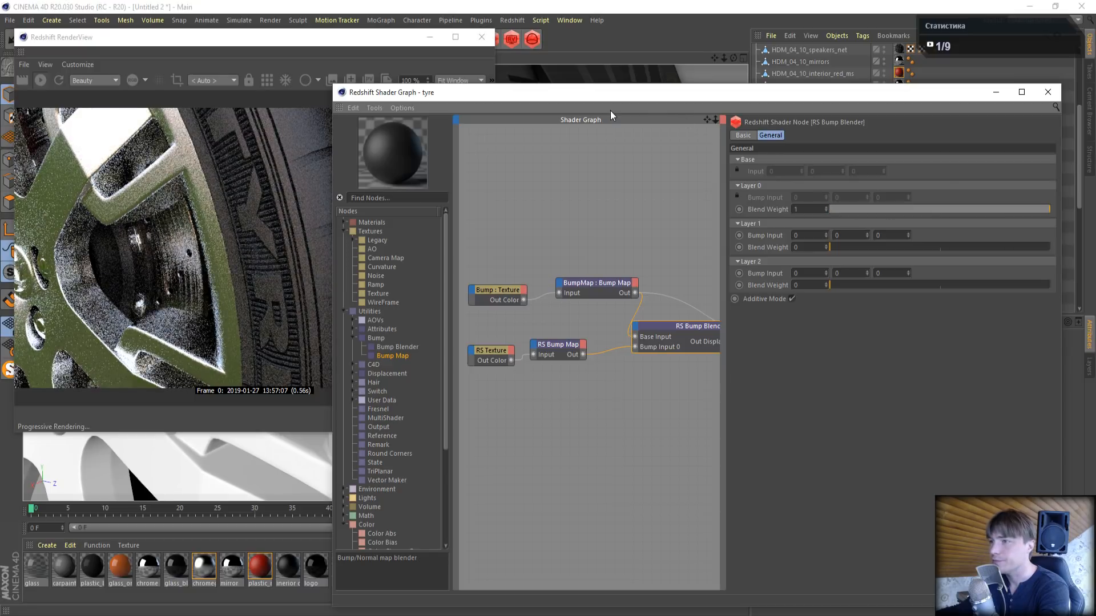
{"action": "left_click_drag", "start_coordinate": [707, 119], "coordinate": [586, 300]}
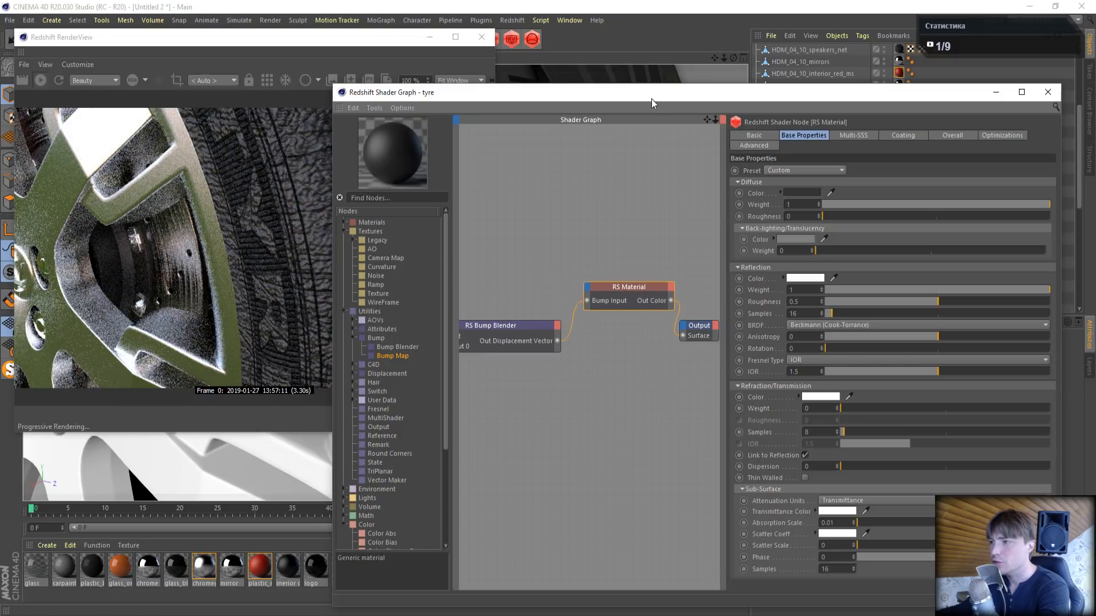
- Uncover more of the render preview and set the metal texture's Bump Map height scale to 0.1
{"action": "left_click_drag", "start_coordinate": [652, 98], "coordinate": [732, 103]}
{"action": "left_click", "coordinate": [594, 329]}
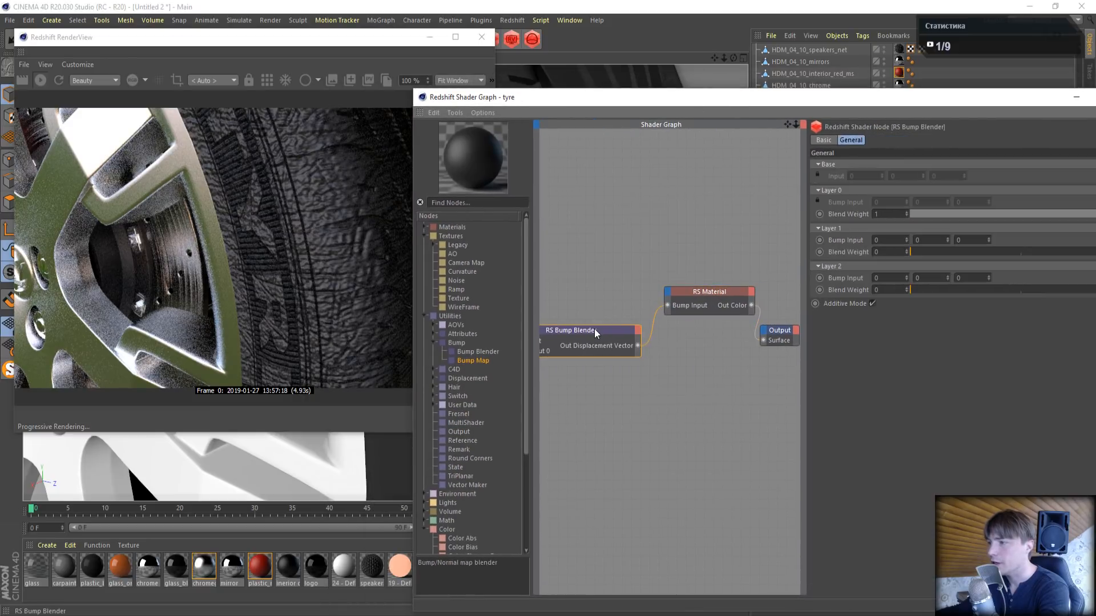
{"action": "left_click_drag", "start_coordinate": [787, 124], "coordinate": [975, 106]}
{"action": "left_click", "coordinate": [632, 330]}
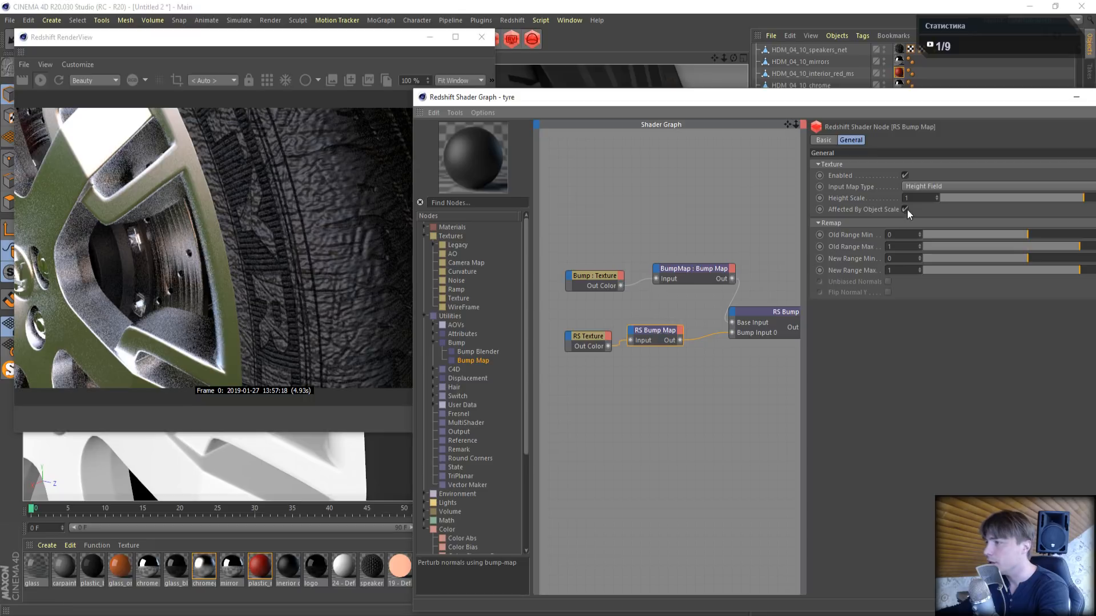
{"action": "type", "text": "0.1"}
{"action": "key", "text": "Return"}
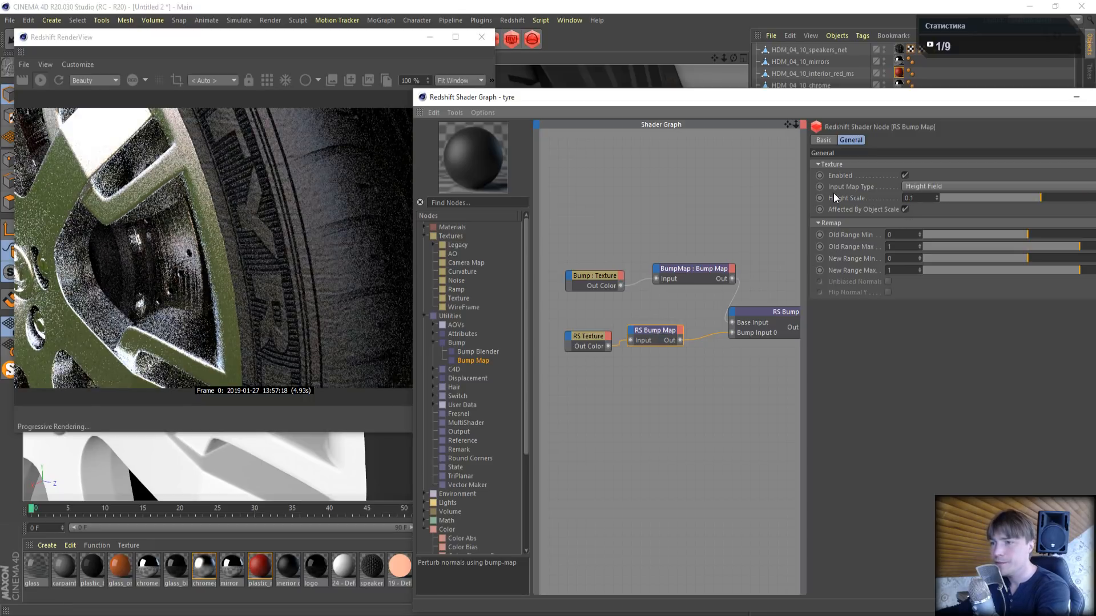
- Set the metal texture node's remap scale to 20 in both directions
{"action": "left_click", "coordinate": [598, 334]}
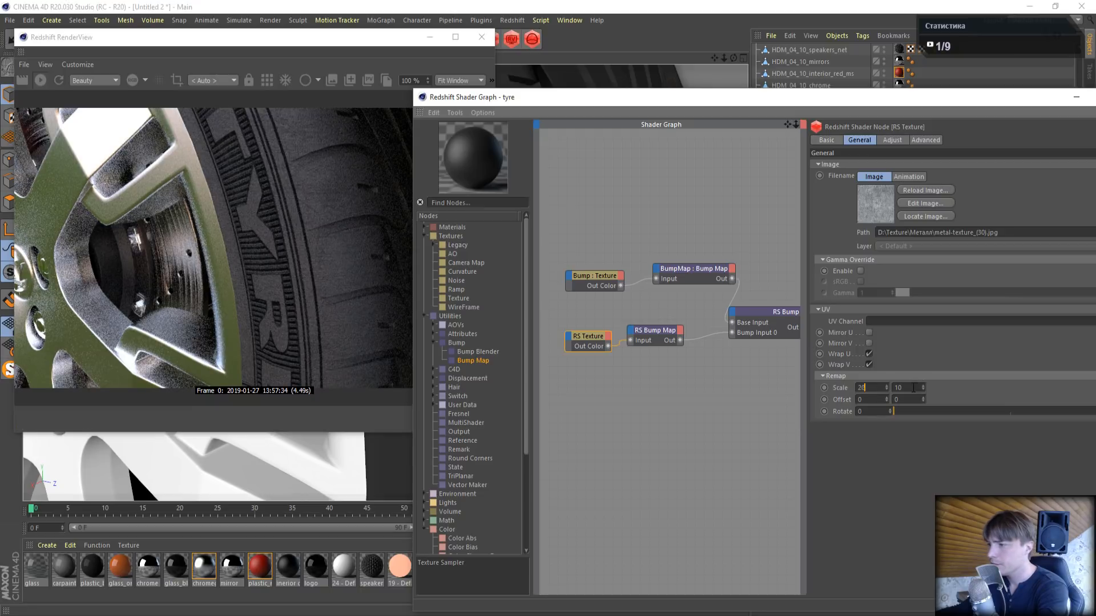
{"action": "key", "text": "Return"}
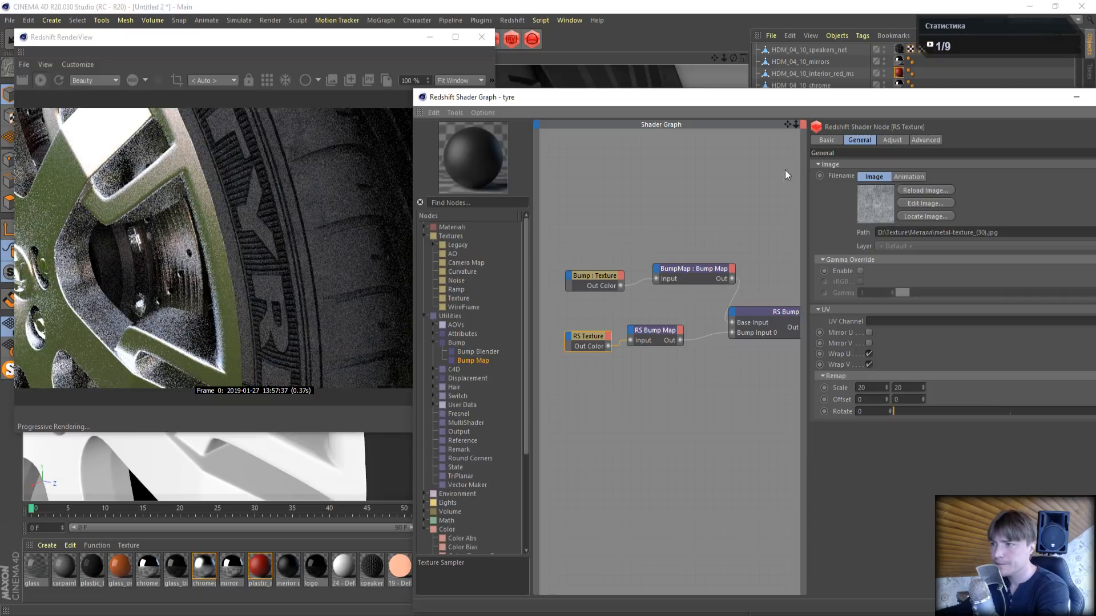
{"action": "middle_click_drag", "start_coordinate": [785, 311], "coordinate": [647, 328], "text": "alt"}
{"action": "right_click_drag", "start_coordinate": [756, 339], "coordinate": [711, 327], "text": "alt"}
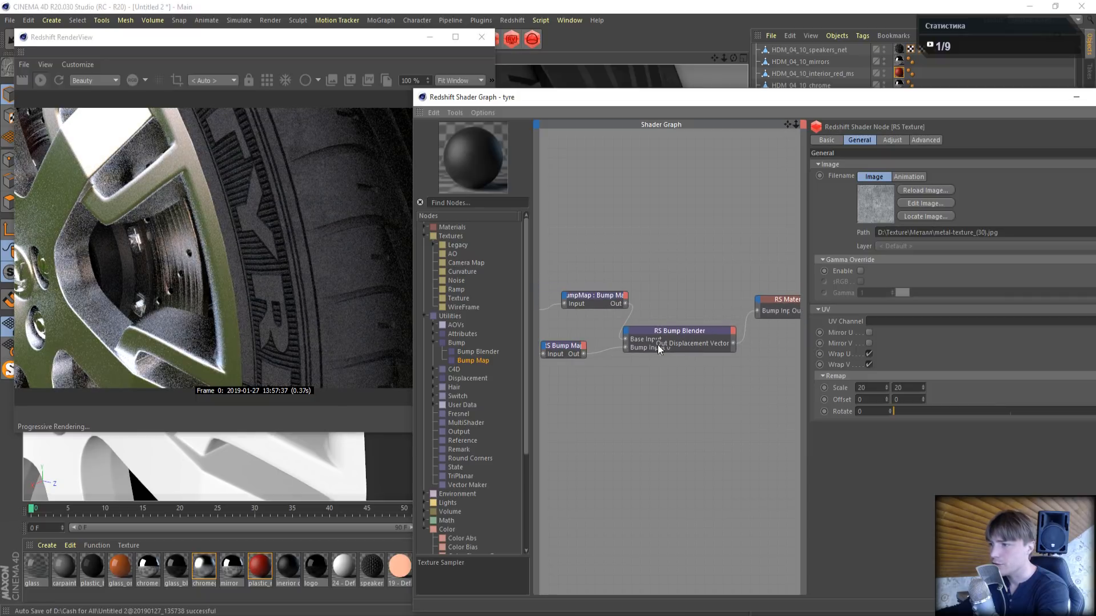
- Connect the metal texture directly to the Output node for previewing and replace its image with scratchmap.png from the Металл folder
{"action": "scroll", "coordinate": [673, 315], "scroll_direction": "down", "scroll_amount": 3}
{"action": "left_click_drag", "start_coordinate": [564, 346], "coordinate": [791, 334]}
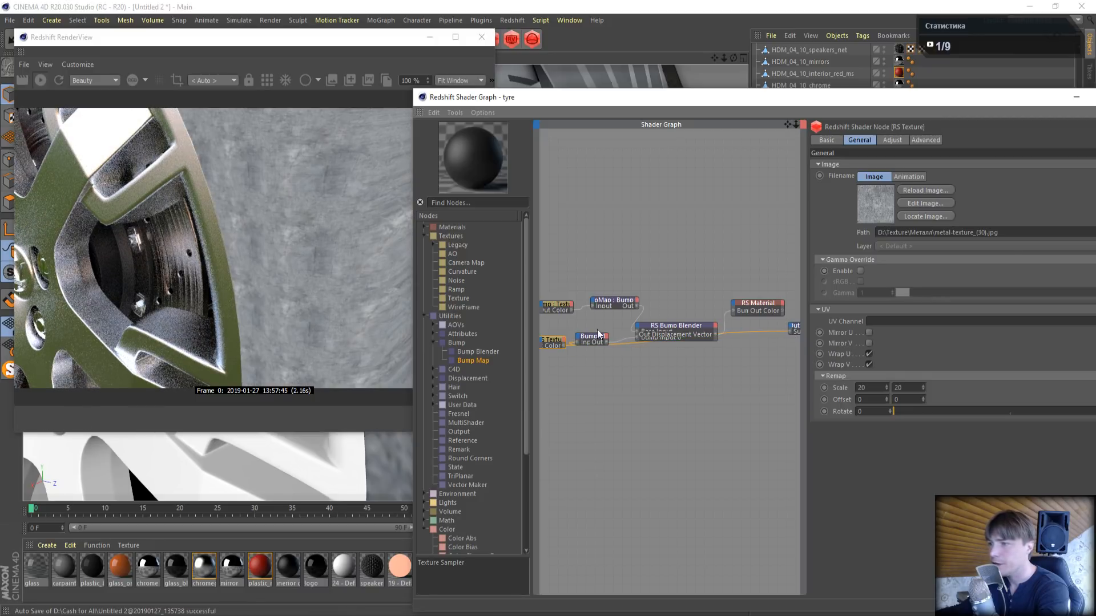
{"action": "left_click_drag", "start_coordinate": [975, 97], "coordinate": [781, 106]}
{"action": "left_click", "coordinate": [927, 241]}
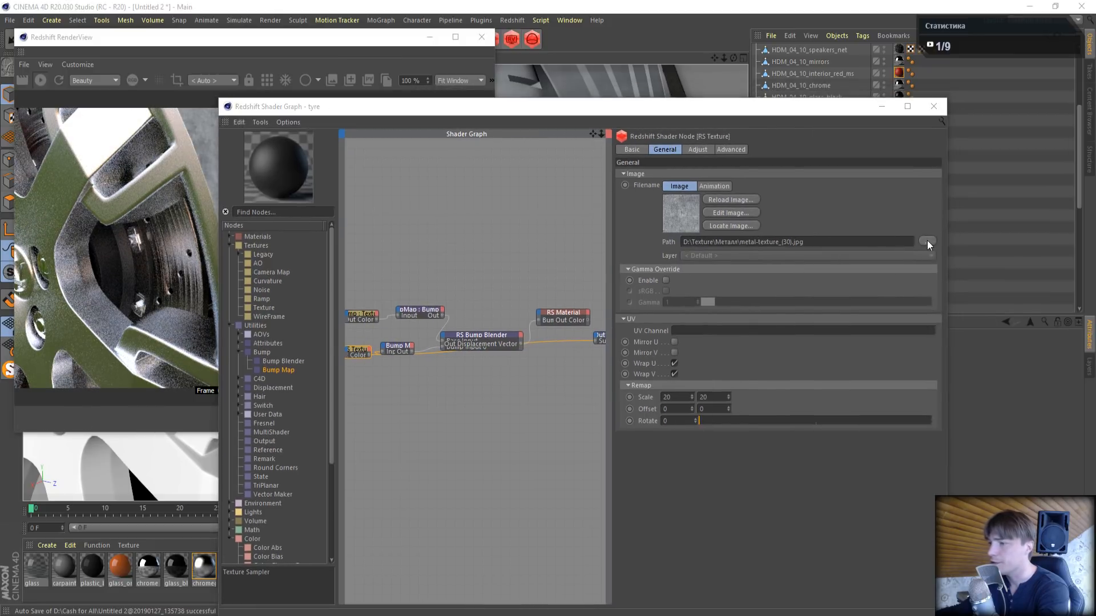
{"action": "scroll", "coordinate": [586, 322], "scroll_direction": "down", "scroll_amount": 4}
{"action": "scroll", "coordinate": [586, 322], "scroll_direction": "down", "scroll_amount": 10}
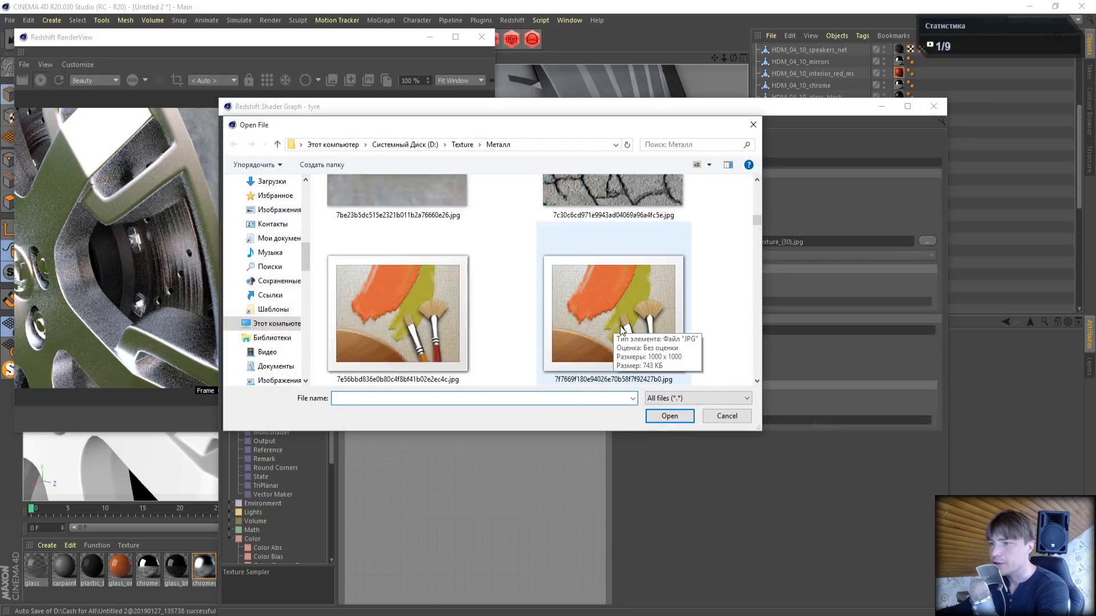
{"action": "scroll", "coordinate": [628, 342], "scroll_direction": "down", "scroll_amount": 6}
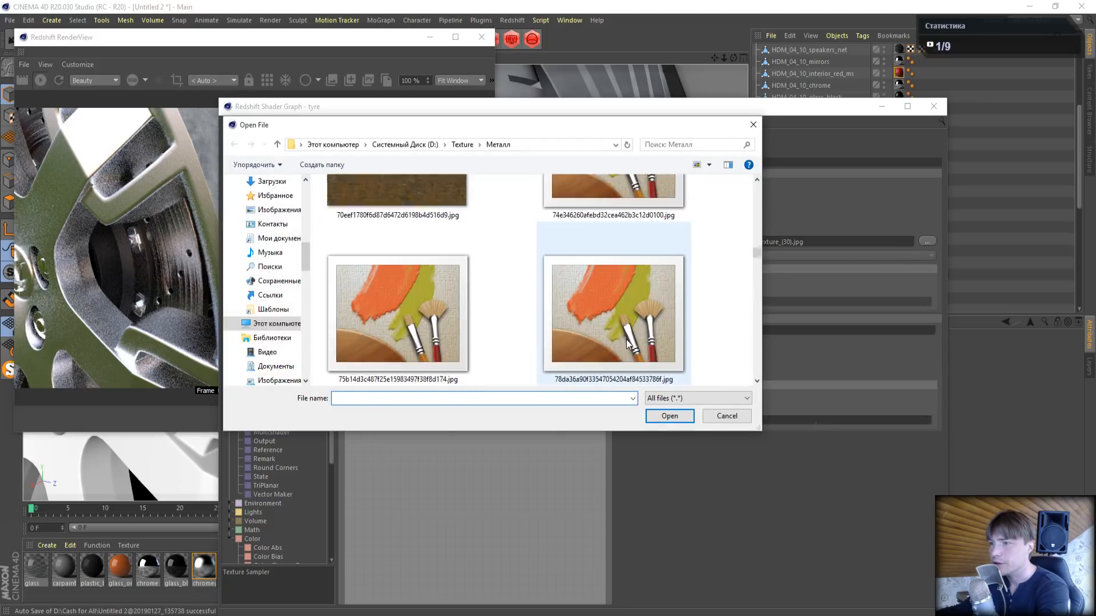
{"action": "left_click_drag", "start_coordinate": [758, 261], "coordinate": [765, 366]}
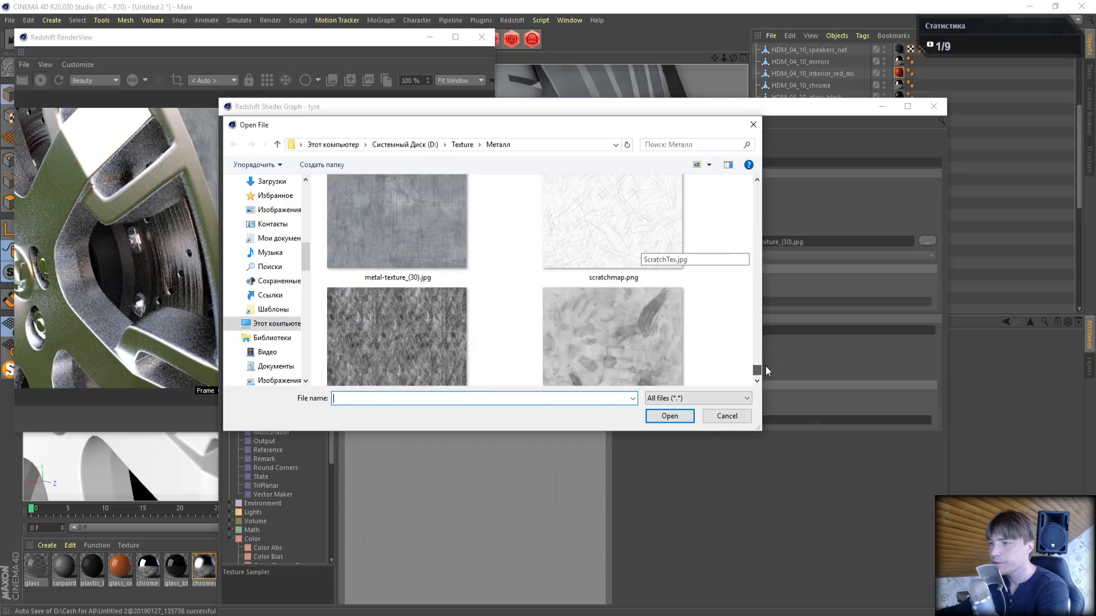
{"action": "left_click", "coordinate": [611, 251]}
{"action": "left_click", "coordinate": [668, 419]}
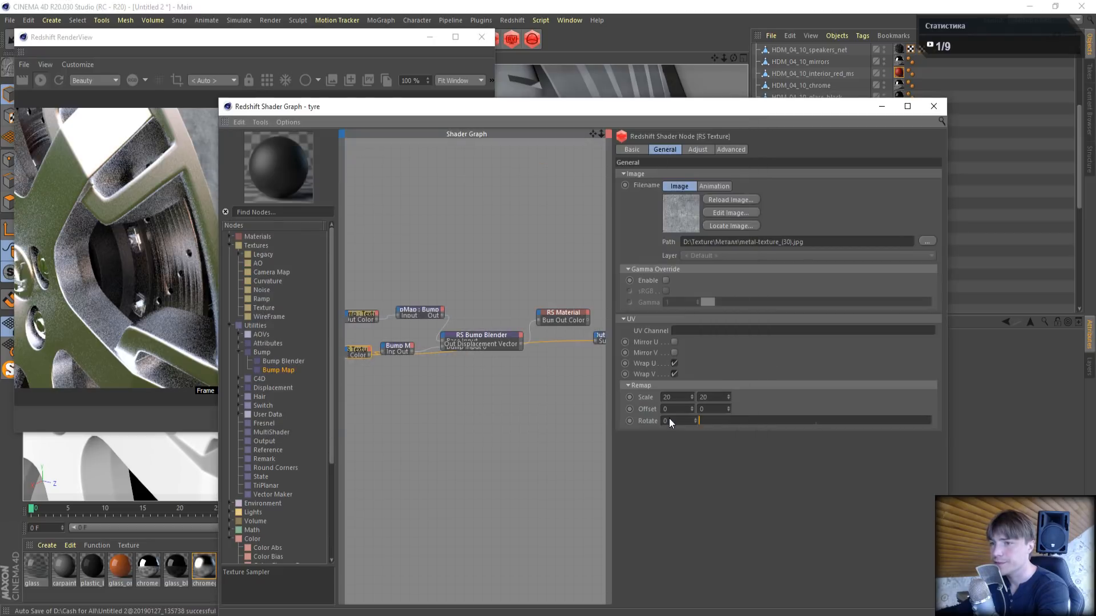
- Set the scratch texture's remap scale to 15 in both directions and reconnect the RS Material to the Output node
{"action": "left_click_drag", "start_coordinate": [515, 109], "coordinate": [721, 171]}
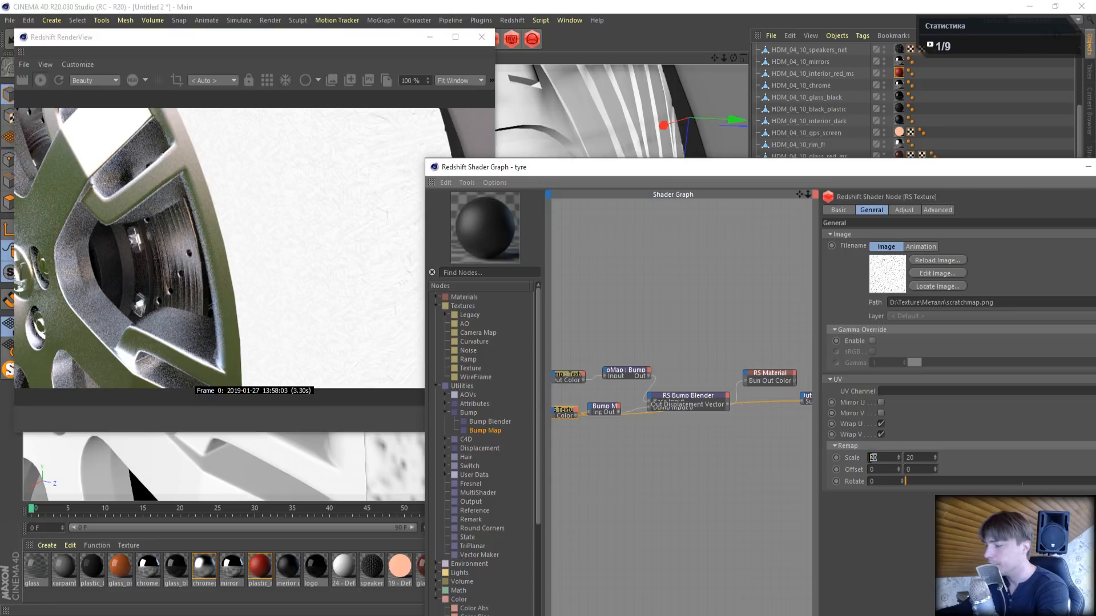
{"action": "type", "text": "15"}
{"action": "key", "text": "Return"}
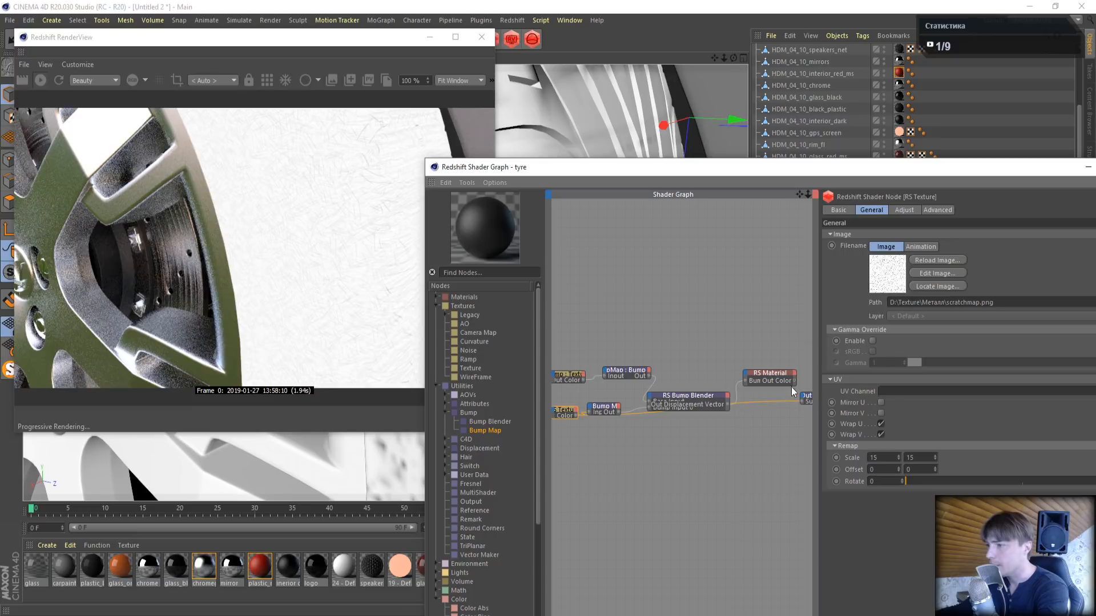
{"action": "left_click_drag", "start_coordinate": [802, 401], "coordinate": [802, 401]}
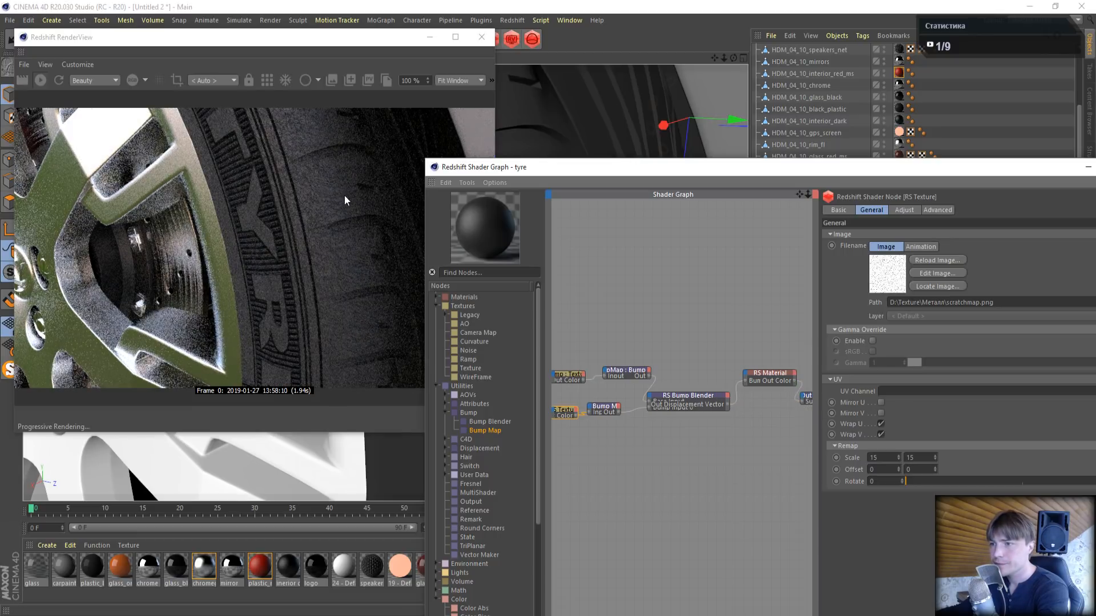
- Set the height scale of the scratch texture's Bump Map to 0.01 and close the tyre's shader graph
{"action": "left_click_drag", "start_coordinate": [605, 410], "coordinate": [618, 419]}
{"action": "left_click_drag", "start_coordinate": [626, 374], "coordinate": [618, 369]}
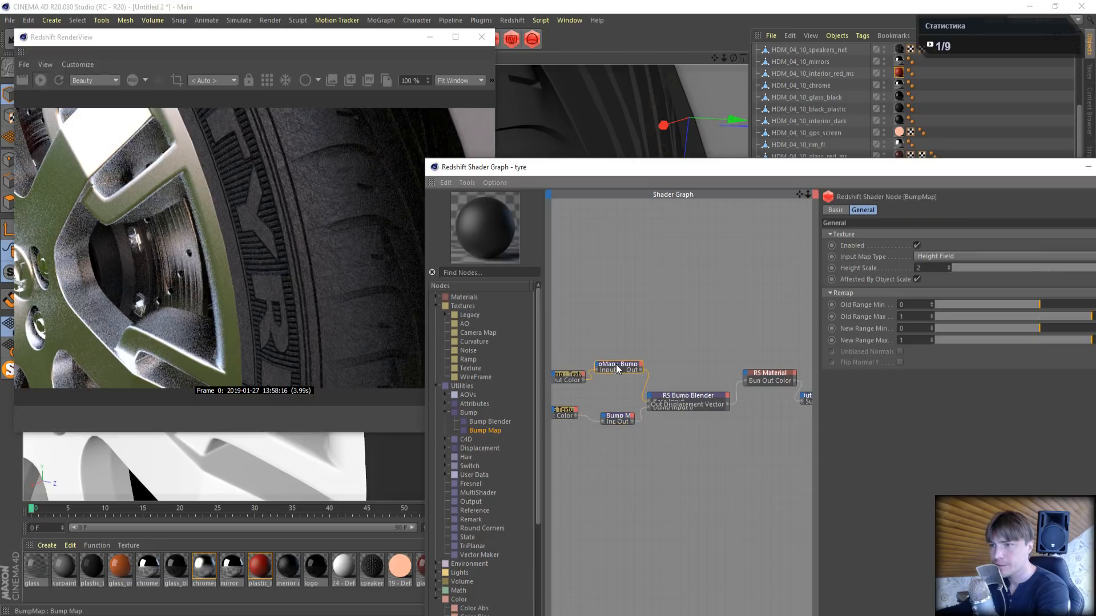
{"action": "left_click", "coordinate": [618, 415]}
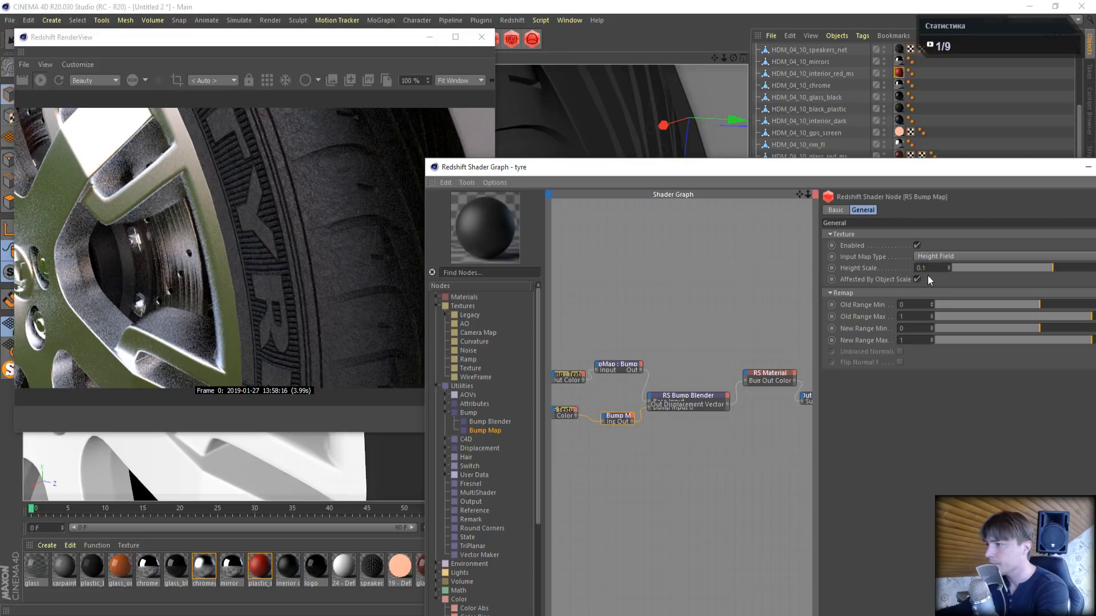
{"action": "left_click", "coordinate": [923, 267]}
{"action": "type", "text": "0.01"}
{"action": "key", "text": "Return"}
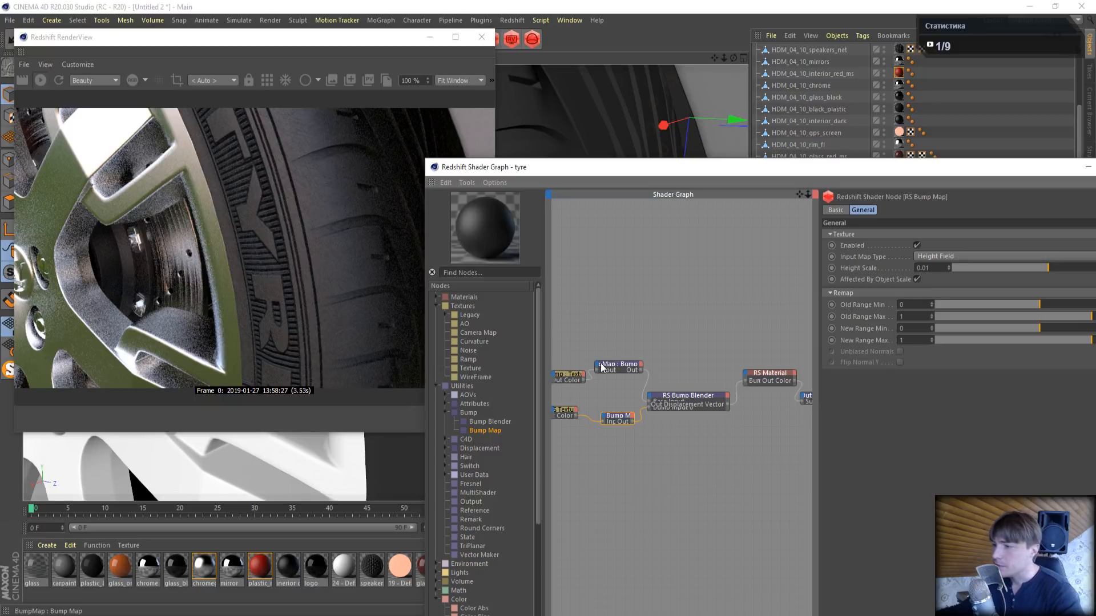
{"action": "left_click", "coordinate": [569, 377]}
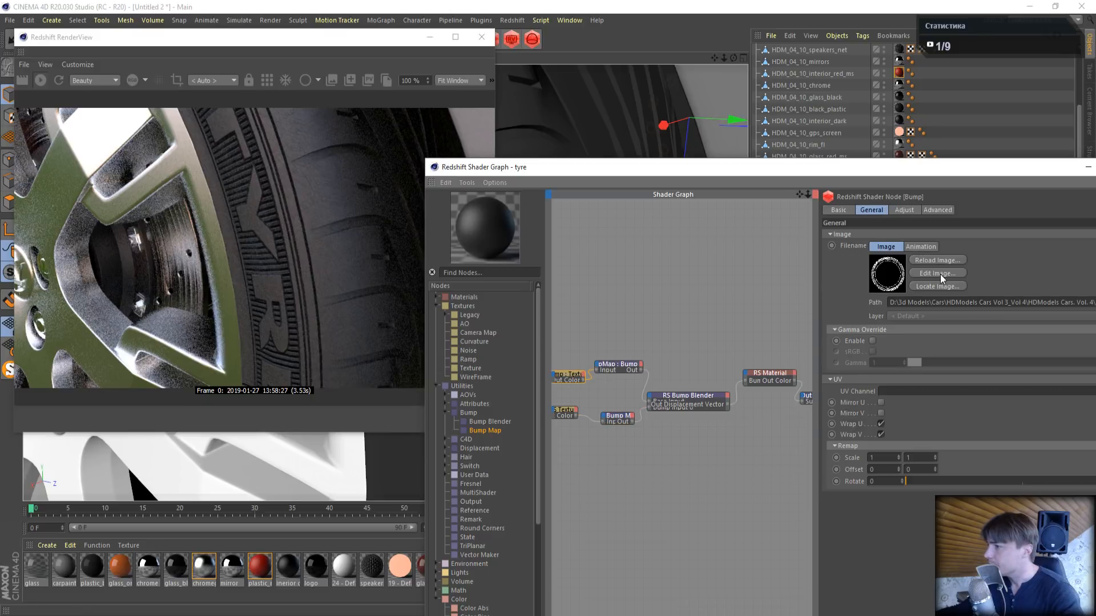
{"action": "left_click_drag", "start_coordinate": [979, 173], "coordinate": [637, 149]}
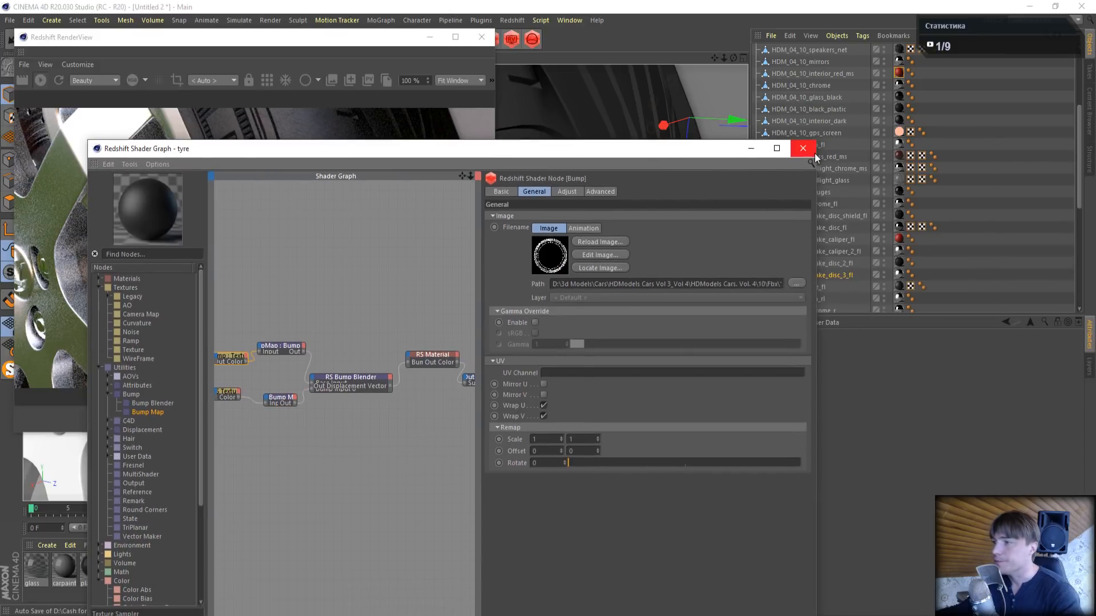
{"action": "left_click", "coordinate": [814, 141]}
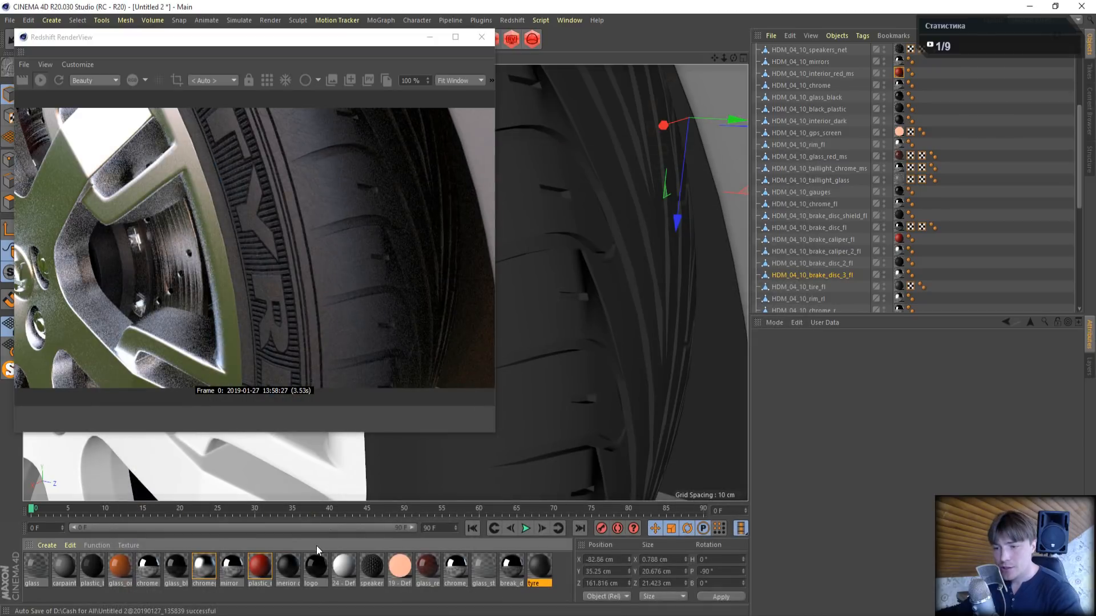
- Select the wheel rim HDM_04_10_rim_fr in the viewport and select the material assigned to it
{"action": "left_click_drag", "start_coordinate": [719, 61], "coordinate": [696, 115]}
{"action": "left_click", "coordinate": [269, 453]}
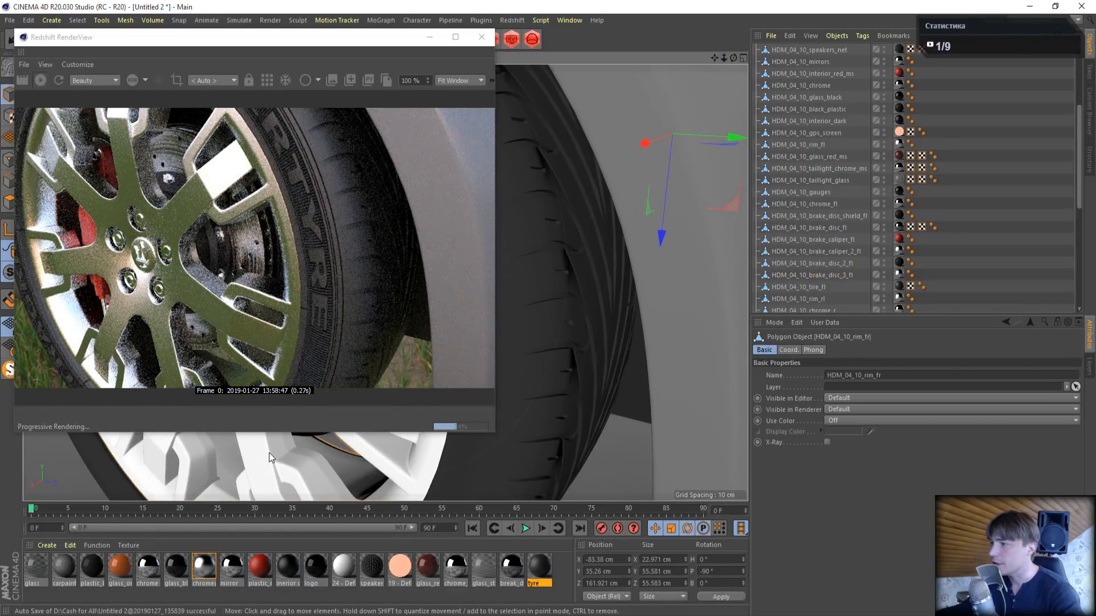
{"action": "scroll", "coordinate": [837, 227], "scroll_direction": "down", "scroll_amount": 5}
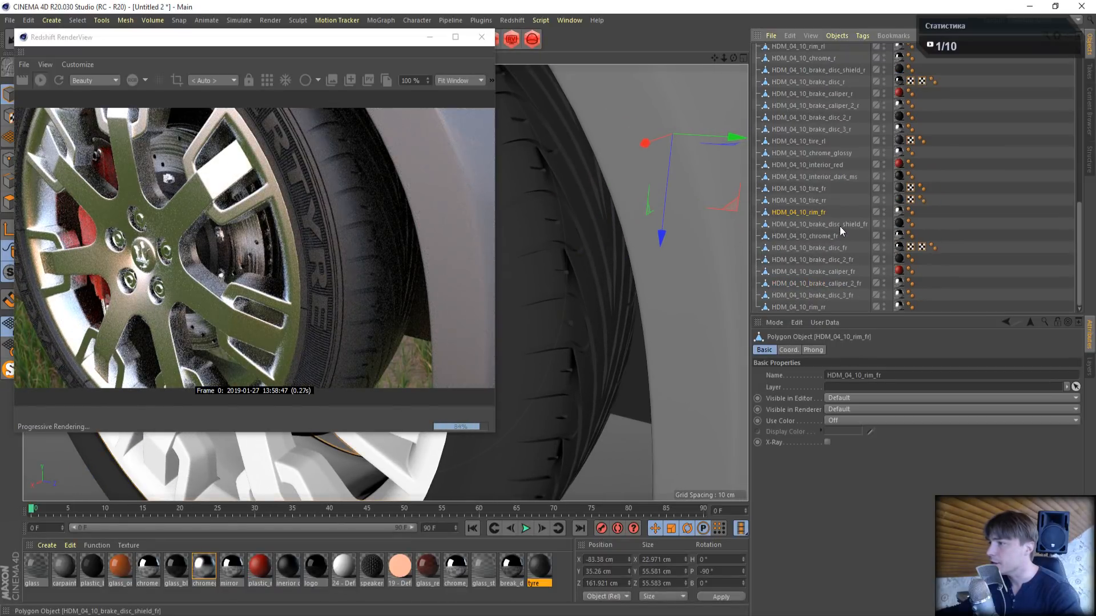
{"action": "left_click", "coordinate": [899, 212]}
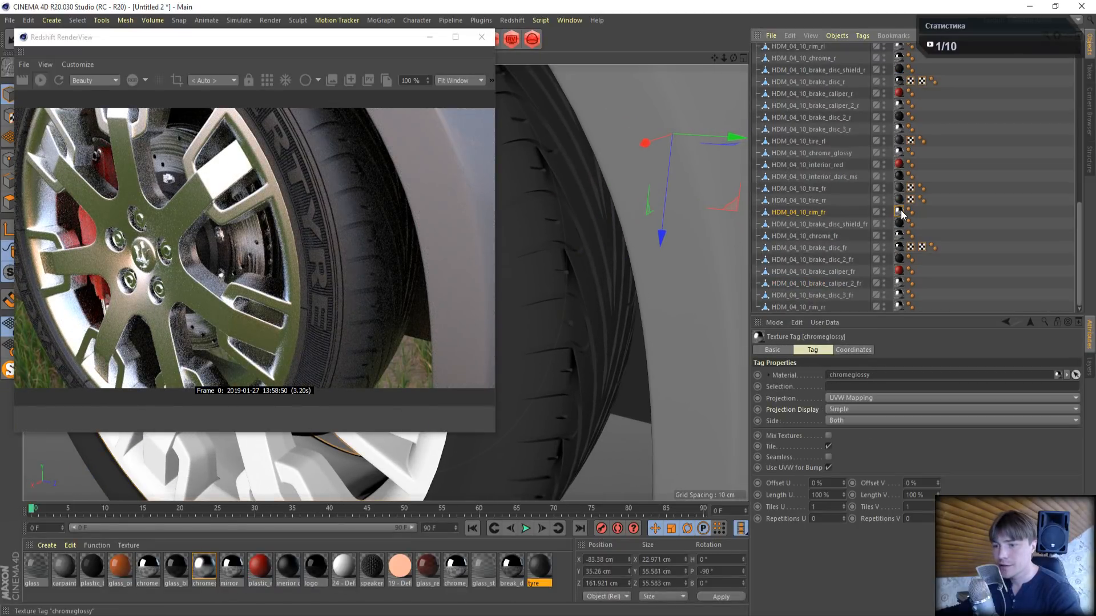
- Darken the chromeglossy material's reflectivity colour to a 51% value grey and close its shader graph and material editor
{"action": "double_click", "coordinate": [201, 568]}
{"action": "left_click_drag", "start_coordinate": [315, 91], "coordinate": [698, 90]}
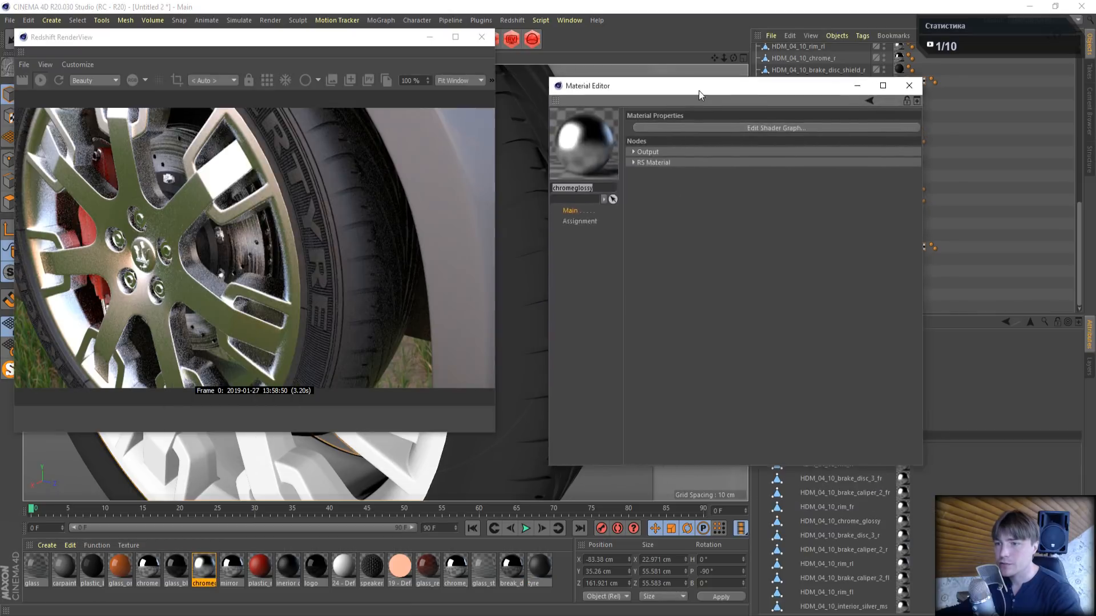
{"action": "left_click", "coordinate": [729, 128]}
{"action": "left_click_drag", "start_coordinate": [511, 30], "coordinate": [830, 79]}
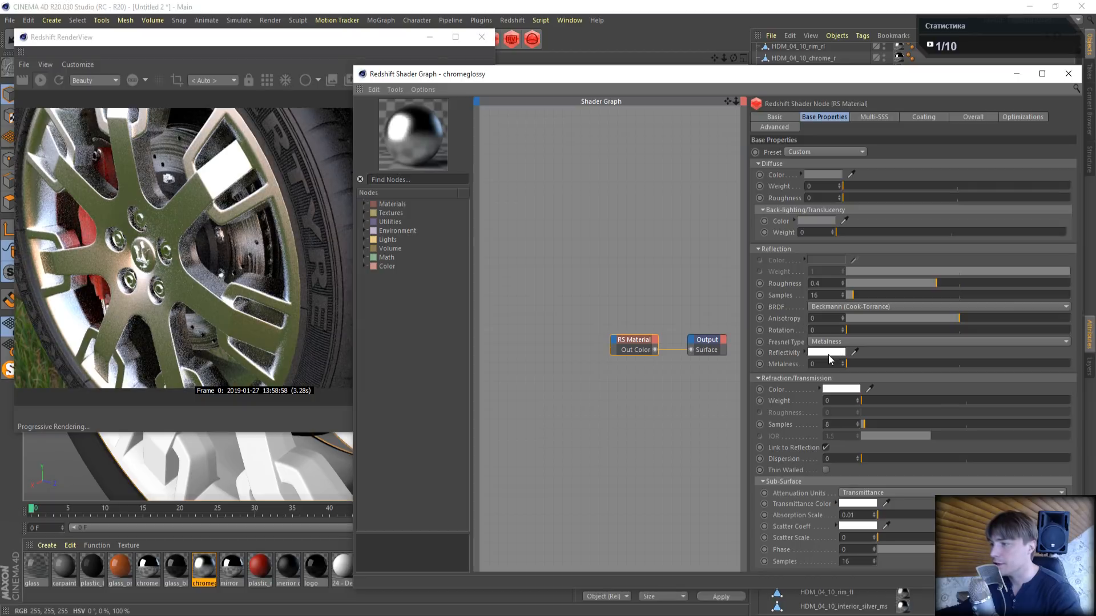
{"action": "left_click", "coordinate": [828, 355]}
{"action": "left_click", "coordinate": [852, 379]}
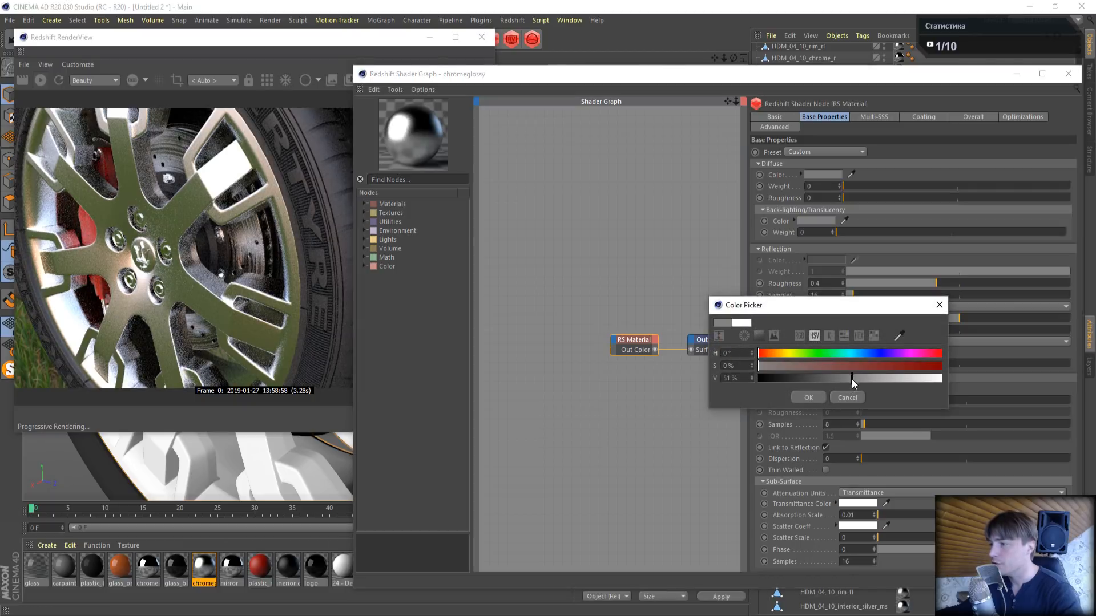
{"action": "left_click", "coordinate": [809, 396]}
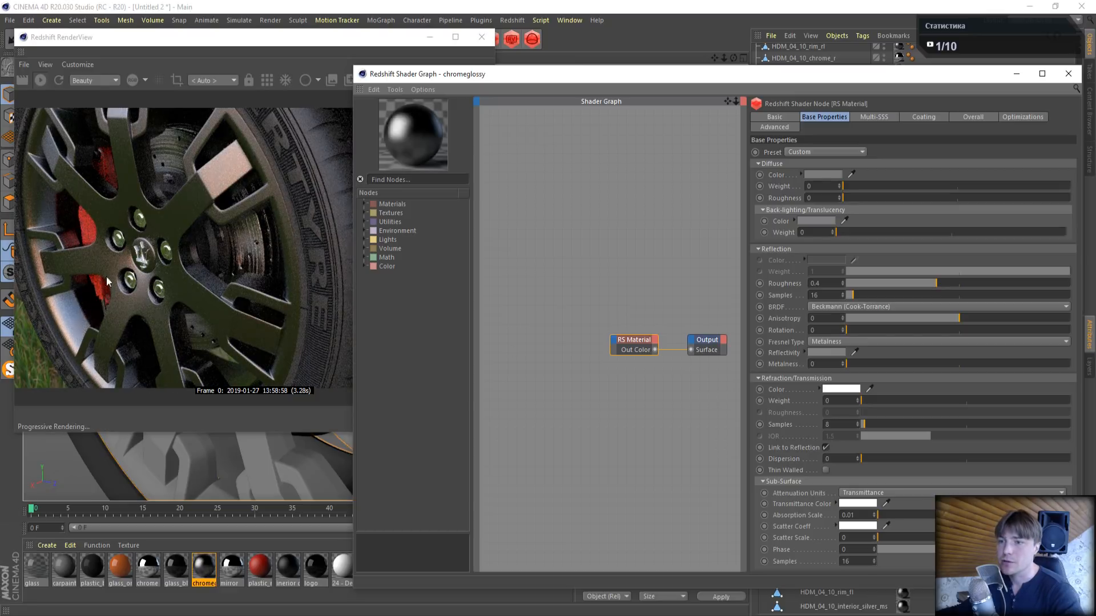
{"action": "left_click_drag", "start_coordinate": [891, 74], "coordinate": [591, 91]}
{"action": "left_click", "coordinate": [768, 90]}
{"action": "left_click", "coordinate": [936, 79]}
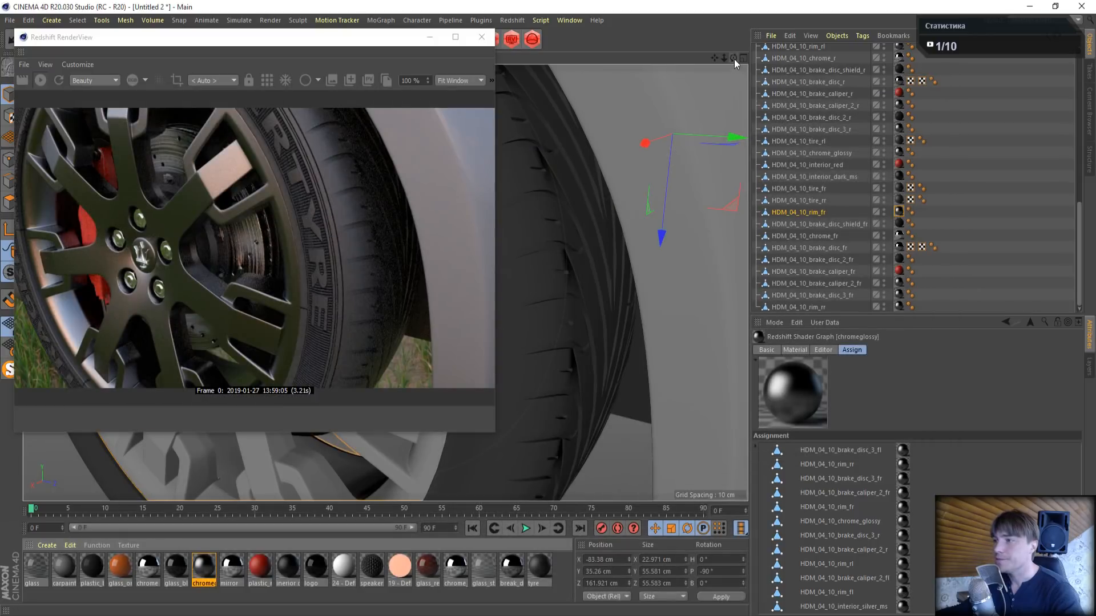
- Add a plane object beneath the car as ground
{"action": "left_click_drag", "start_coordinate": [733, 58], "coordinate": [750, 114]}
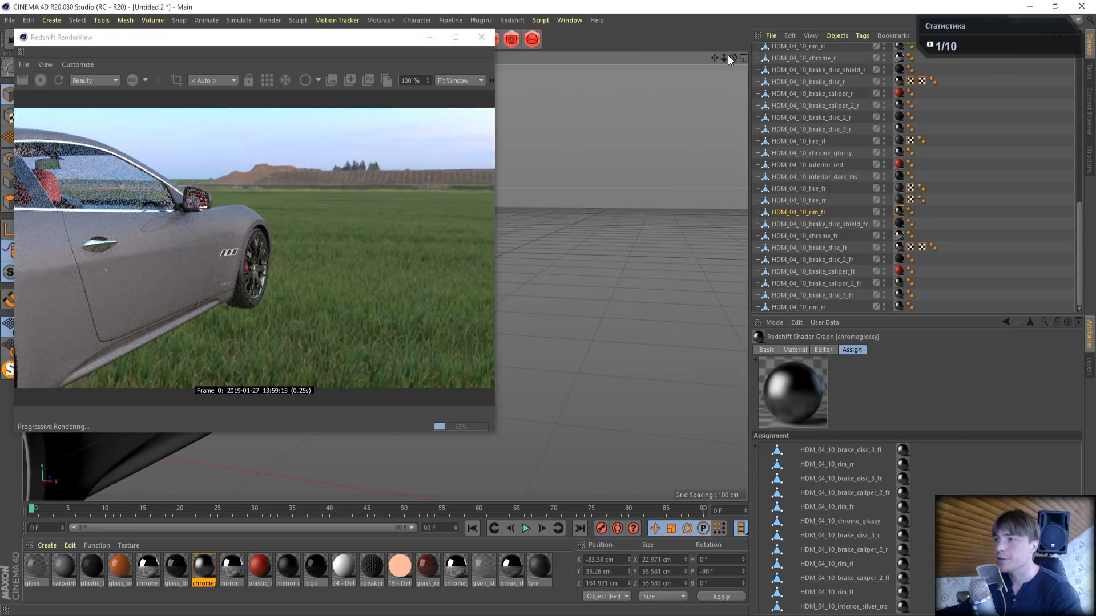
{"action": "left_click_drag", "start_coordinate": [724, 58], "coordinate": [979, 35]}
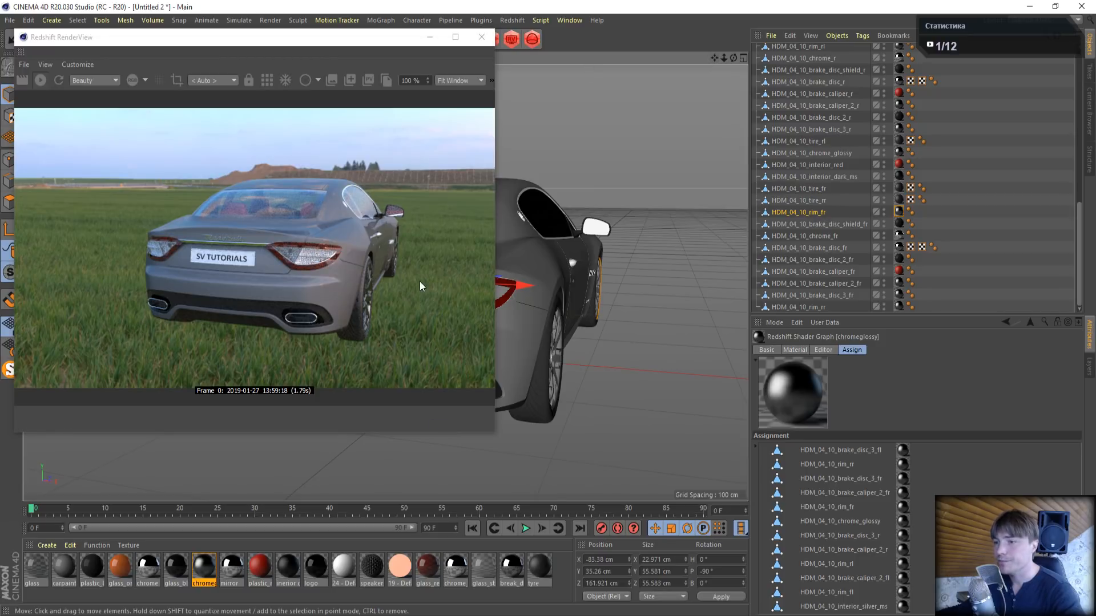
{"action": "left_click_drag", "start_coordinate": [335, 45], "coordinate": [315, 125]}
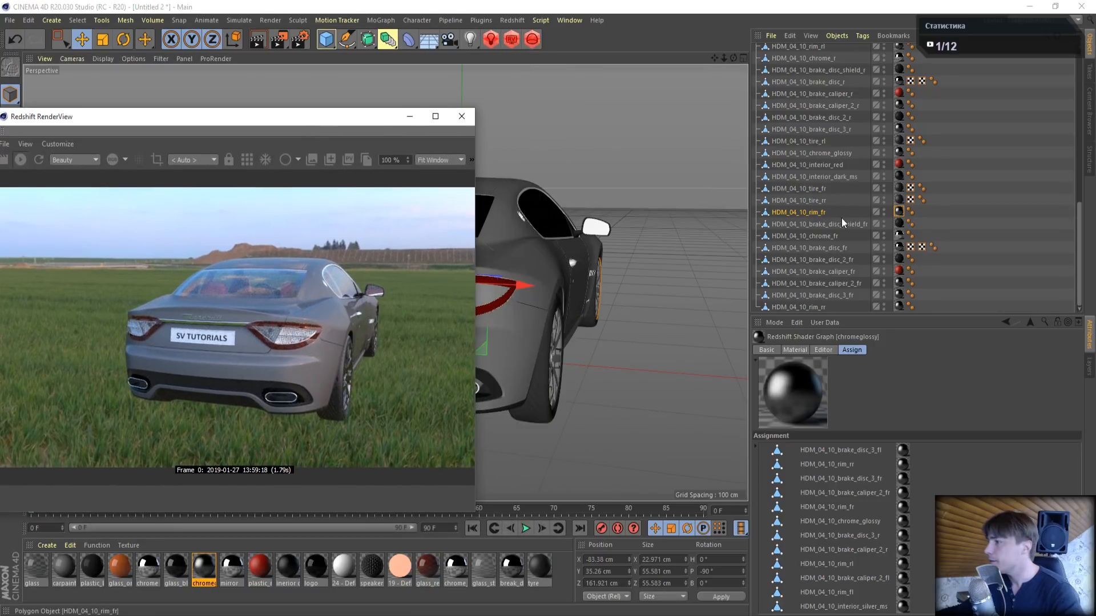
{"action": "scroll", "coordinate": [840, 218], "scroll_direction": "up", "scroll_amount": 10}
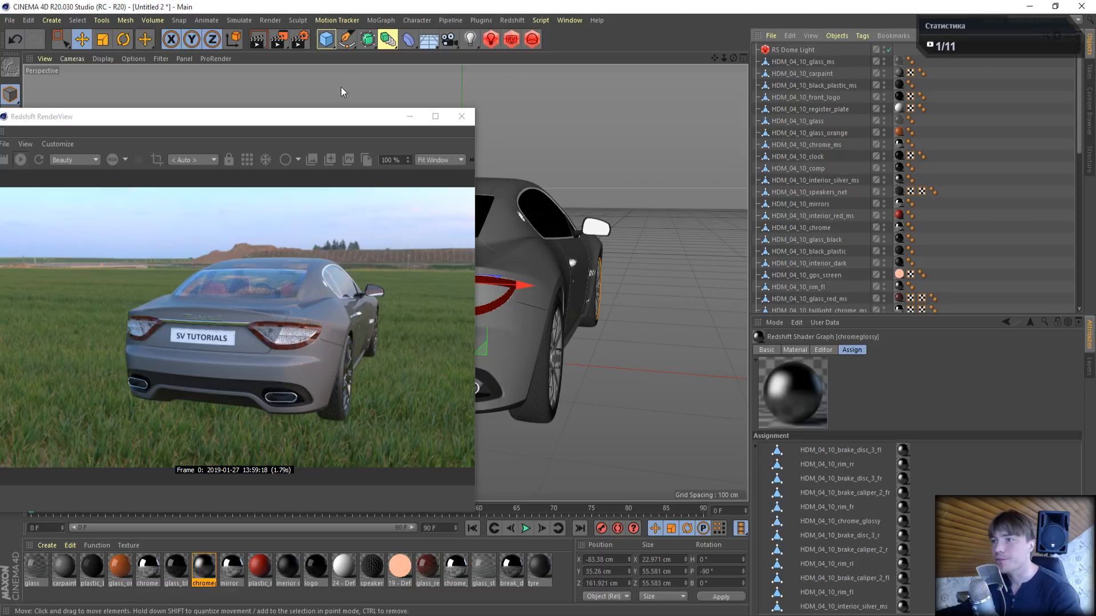
{"action": "left_click", "coordinate": [324, 41]}
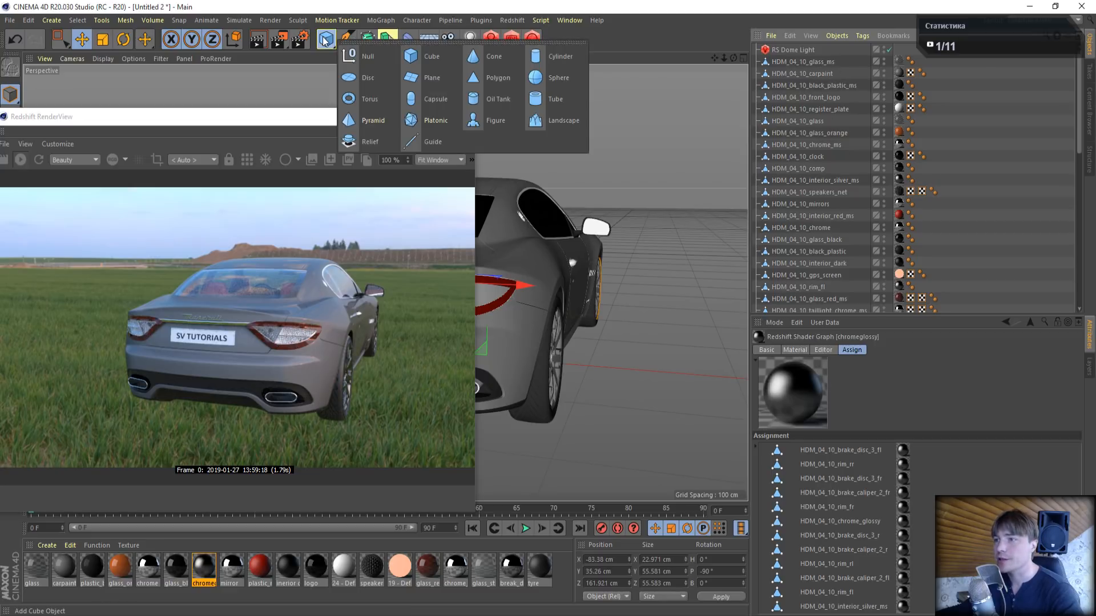
{"action": "left_click", "coordinate": [413, 84]}
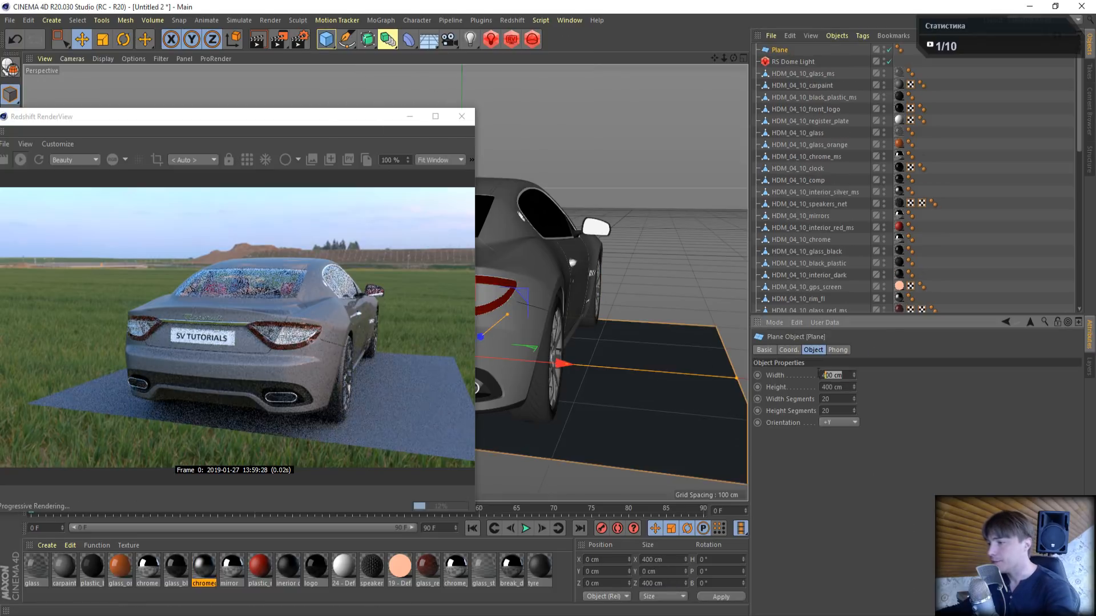
- Set the plane's width and height to 1000 cm and its width and height segments to 1
{"action": "type", "text": "1000"}
{"action": "key", "text": "Tab"}
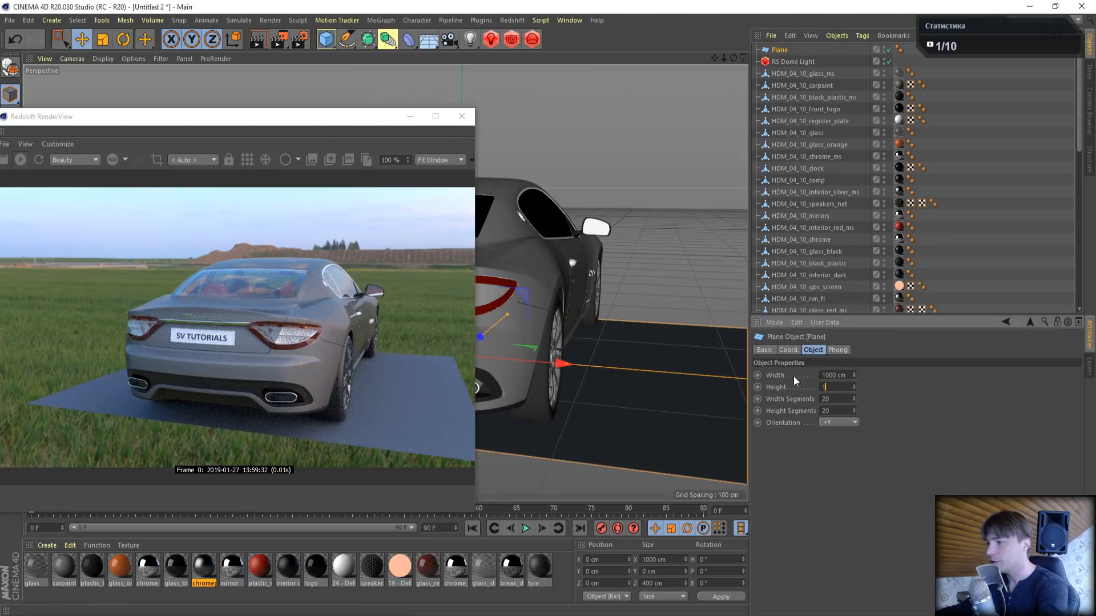
{"action": "type", "text": "1000"}
{"action": "key", "text": "Tab"}
{"action": "type", "text": "1"}
{"action": "key", "text": "Tab"}
{"action": "type", "text": "1"}
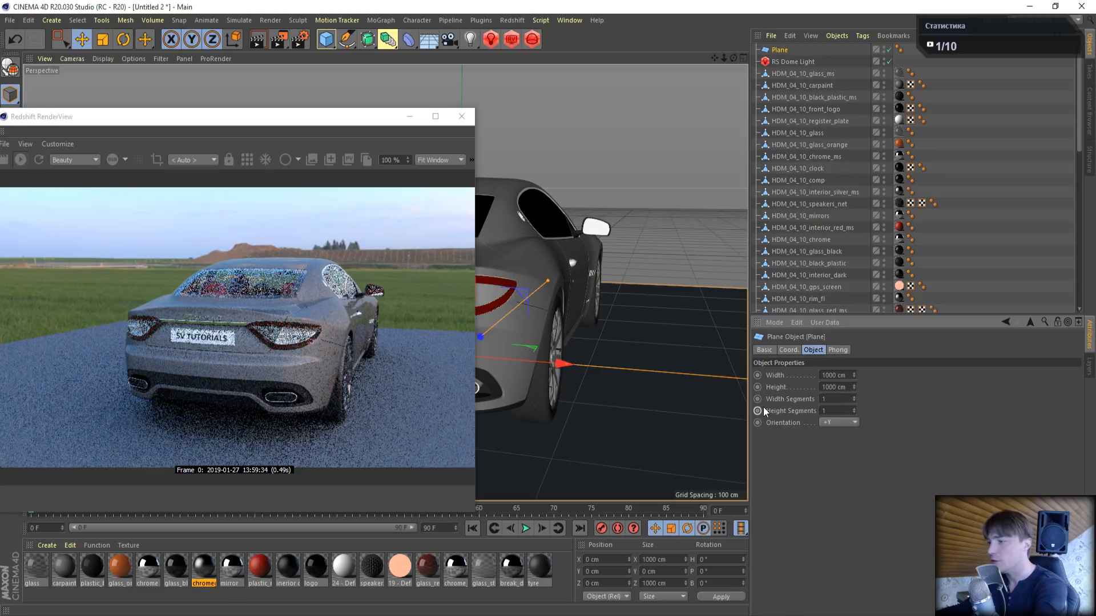
- Create a new Redshift Material and assign it to the plane
{"action": "left_click", "coordinate": [47, 545]}
{"action": "mouse_move", "coordinate": [78, 421]}
{"action": "mouse_move", "coordinate": [188, 420]}
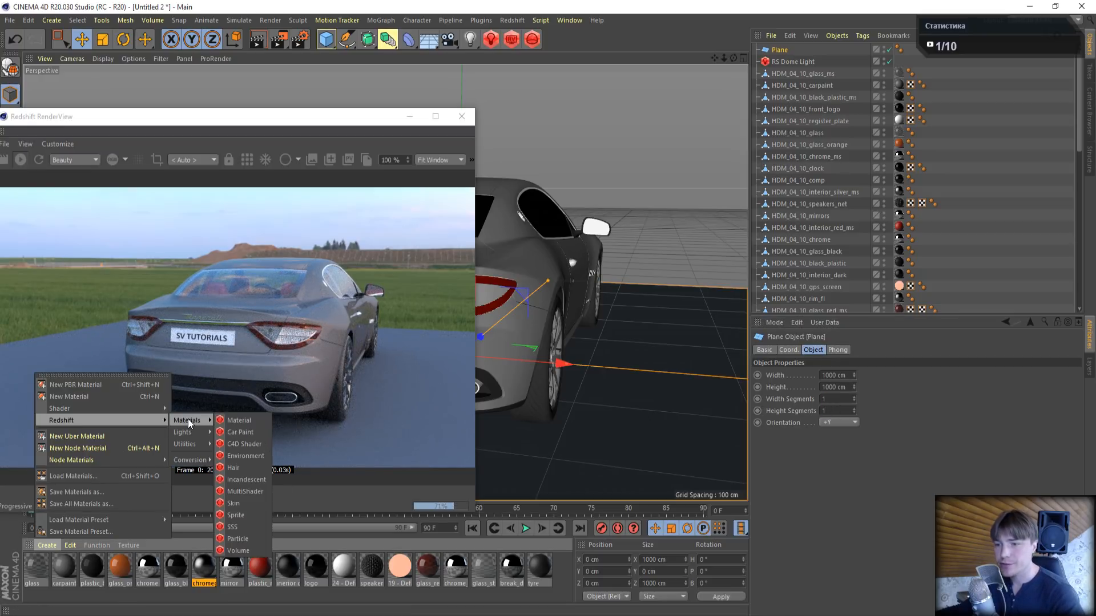
{"action": "left_click", "coordinate": [234, 421]}
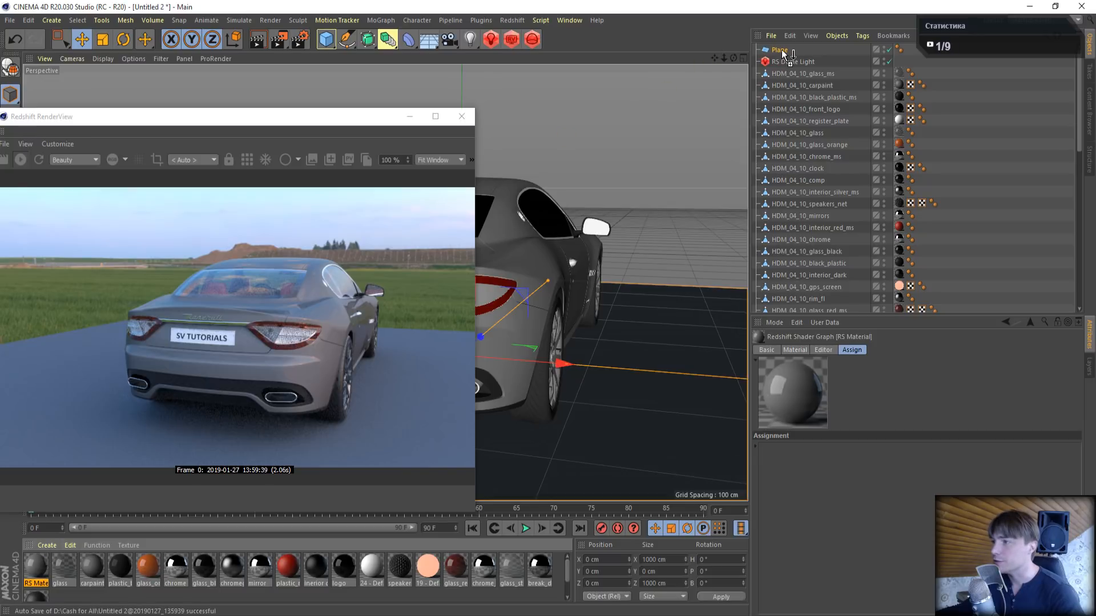
{"action": "left_click_drag", "start_coordinate": [783, 51], "coordinate": [782, 50]}
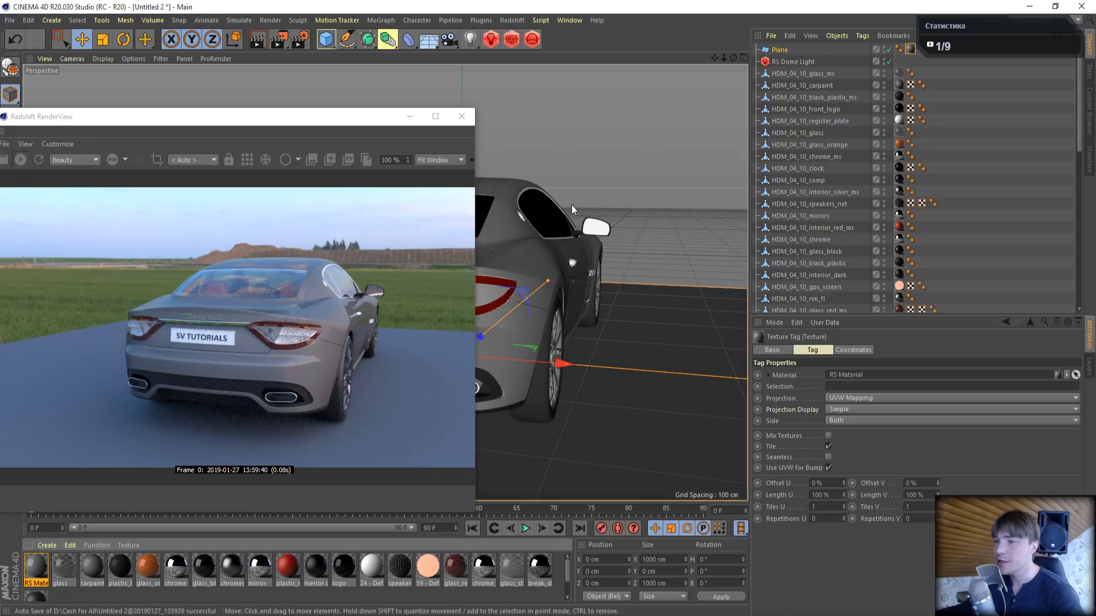
- Open the ground plane material's shader graph and delete its RS Material node
{"action": "double_click", "coordinate": [35, 566]}
{"action": "left_click", "coordinate": [380, 119]}
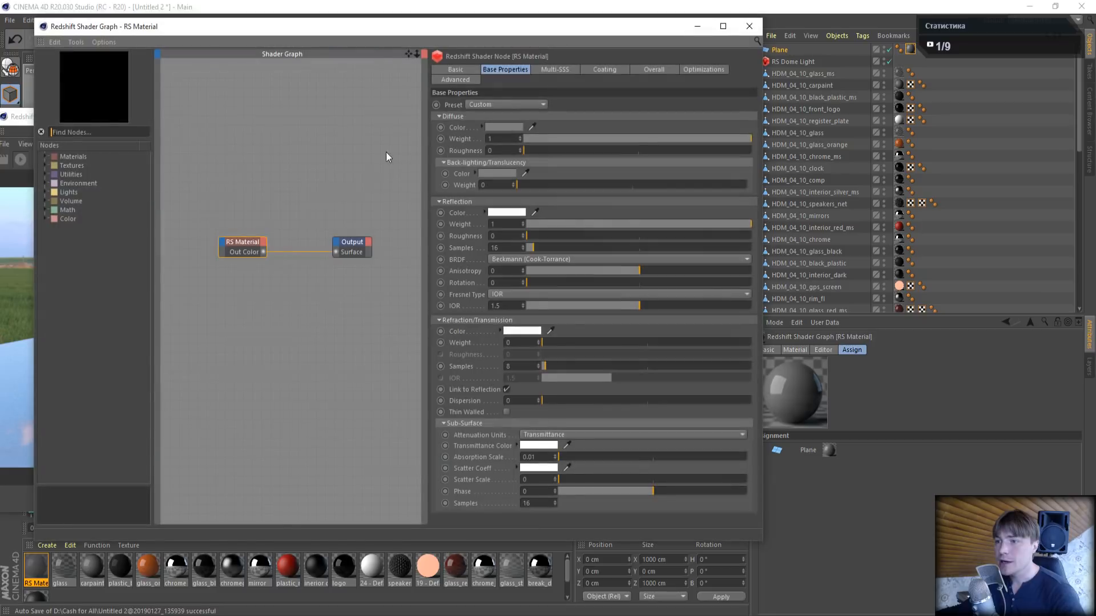
{"action": "left_click_drag", "start_coordinate": [201, 186], "coordinate": [263, 372]}
{"action": "key", "text": "Delete"}
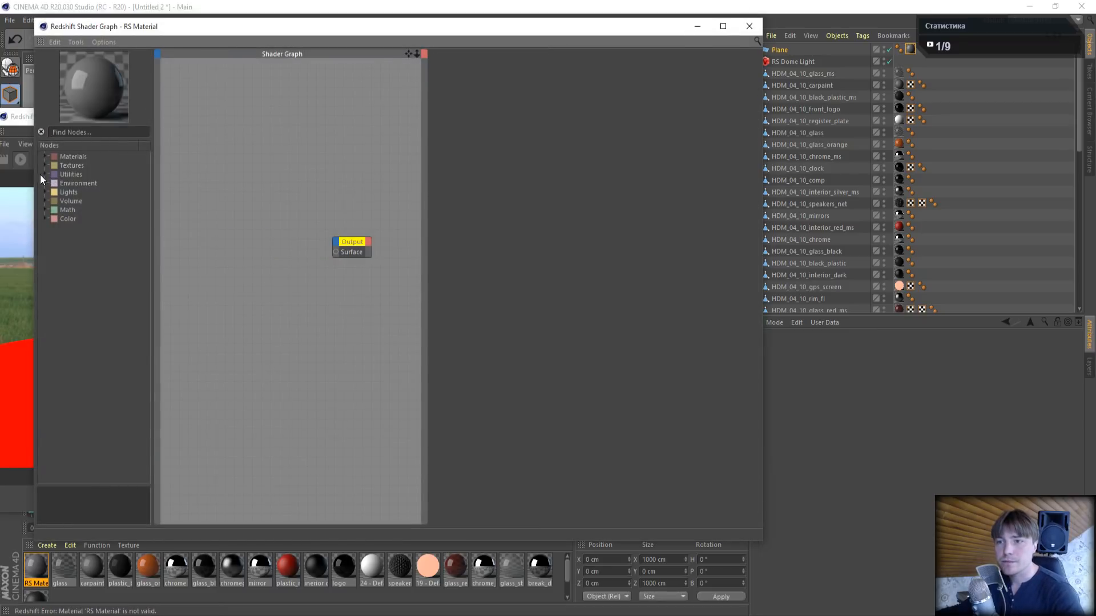
- Add a legacy Matte-Shadow Catcher node and connect it to the Output's Surface, with the graph and render view side by side
{"action": "left_click", "coordinate": [46, 156]}
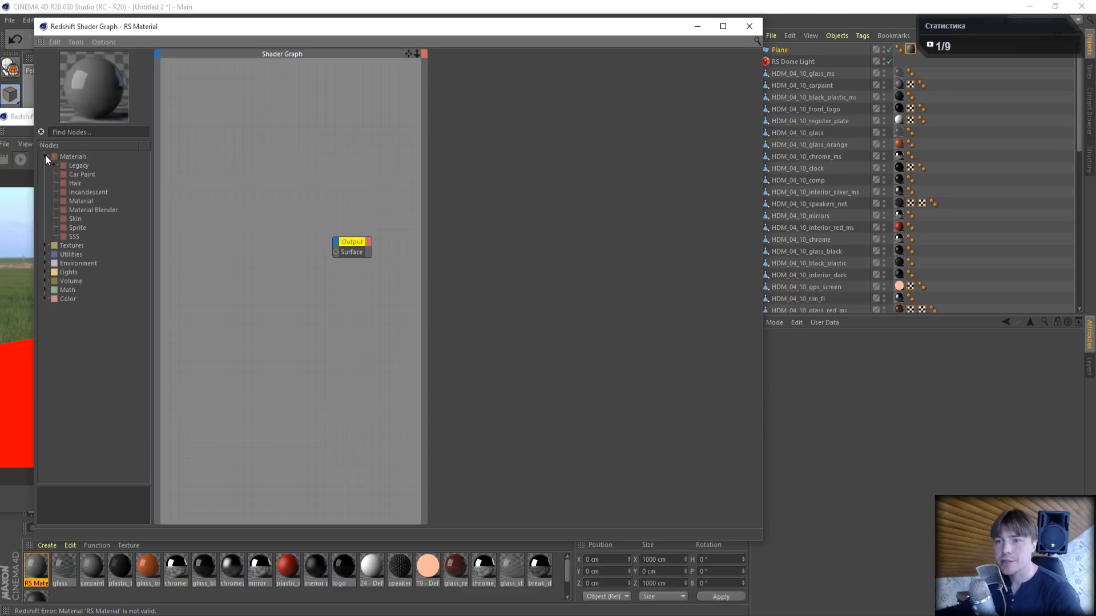
{"action": "left_click", "coordinate": [55, 165]}
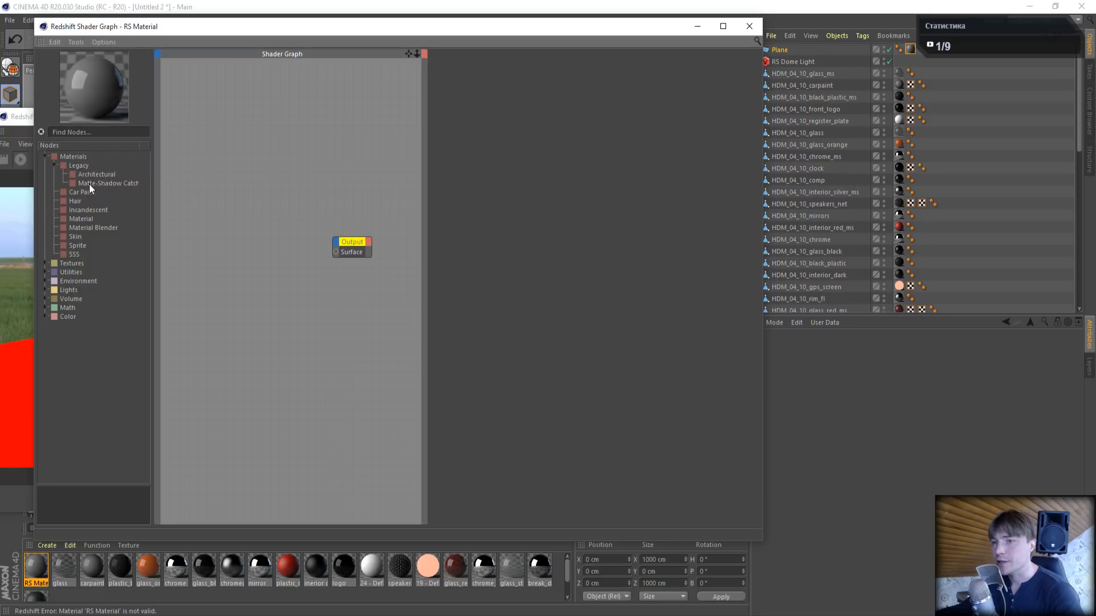
{"action": "left_click_drag", "start_coordinate": [101, 185], "coordinate": [268, 224]}
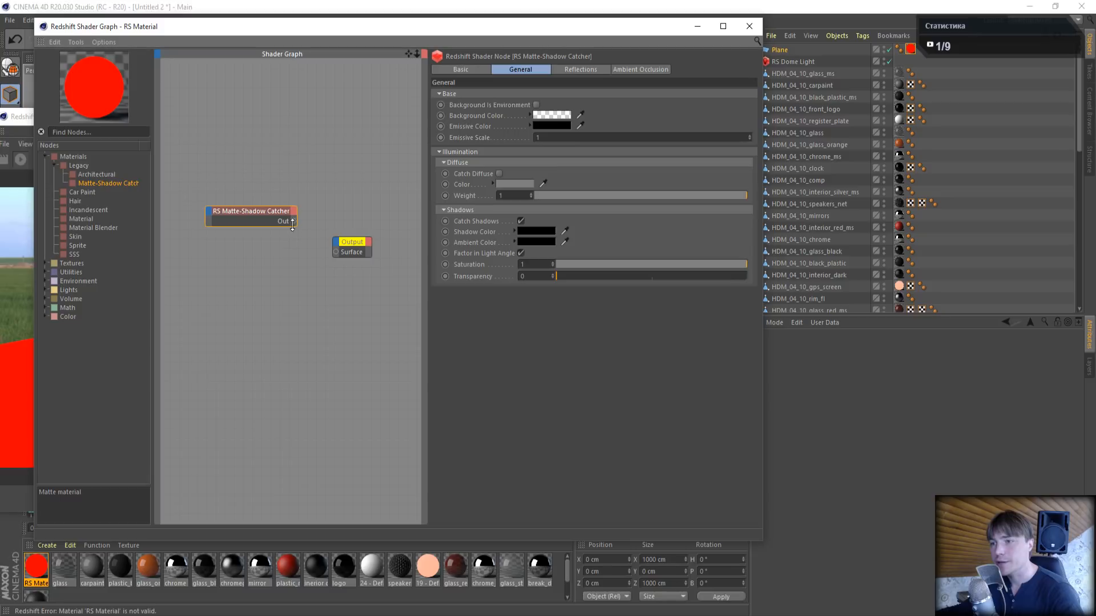
{"action": "left_click_drag", "start_coordinate": [334, 27], "coordinate": [739, 116]}
{"action": "left_click", "coordinate": [527, 82]}
{"action": "left_click_drag", "start_coordinate": [306, 120], "coordinate": [293, 15]}
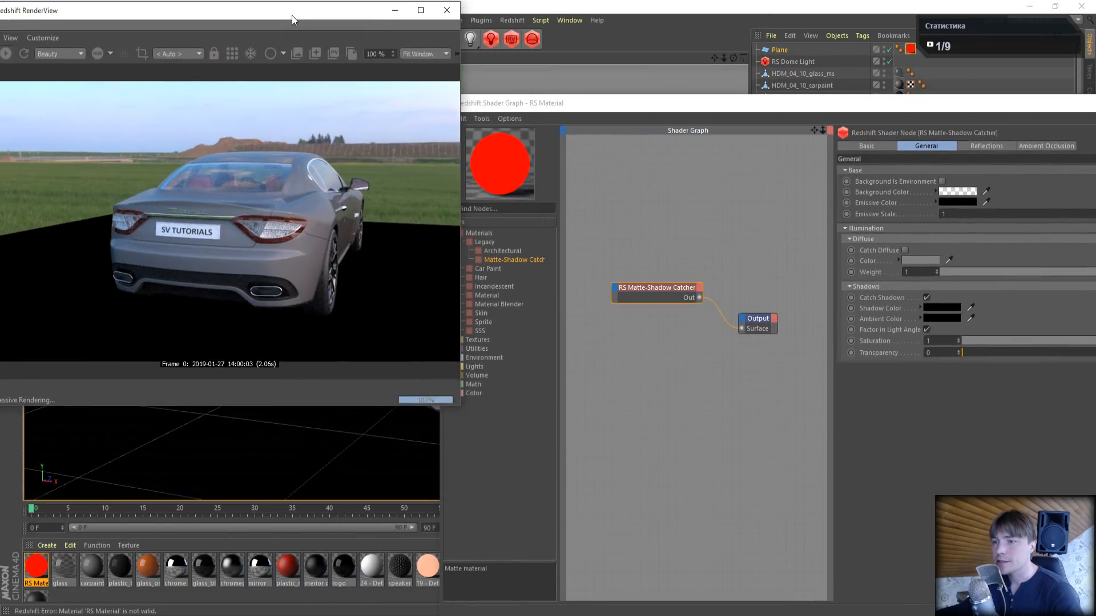
- Enable Background is Environment and Ambient Occlusion on the Matte-Shadow Catcher node
{"action": "left_click", "coordinate": [642, 289]}
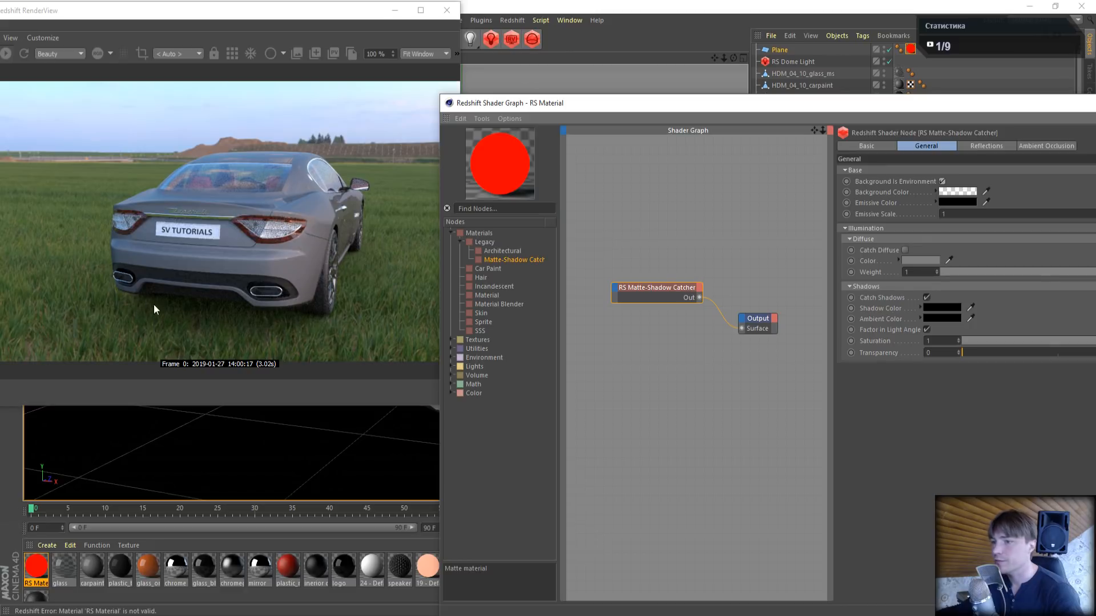
{"action": "left_click_drag", "start_coordinate": [933, 107], "coordinate": [884, 90]}
{"action": "left_click", "coordinate": [999, 130]}
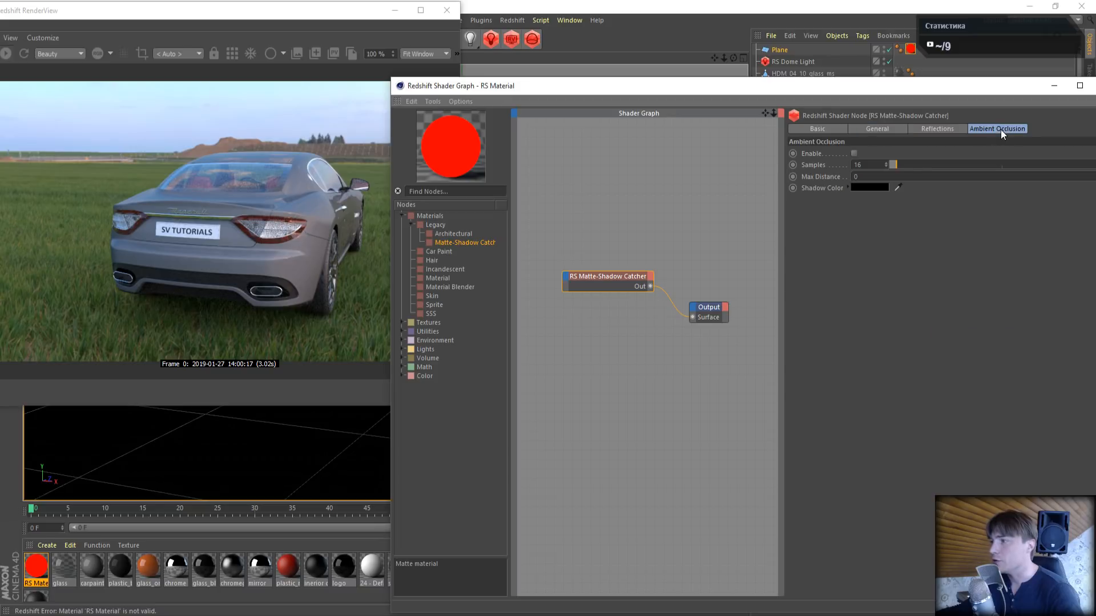
{"action": "left_click", "coordinate": [854, 154]}
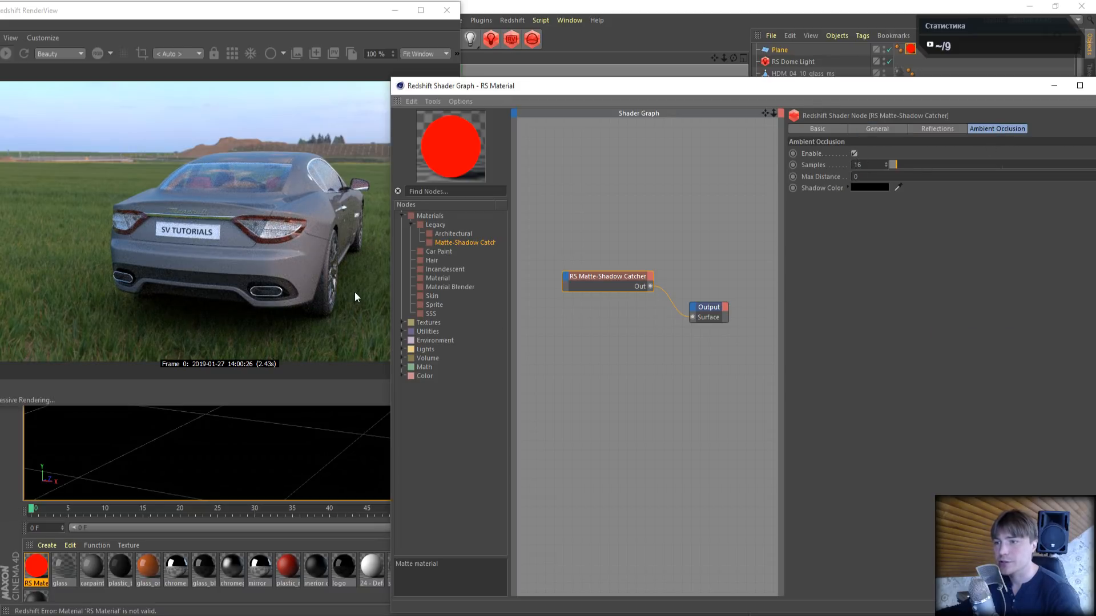
{"action": "left_click_drag", "start_coordinate": [994, 93], "coordinate": [1085, 92]}
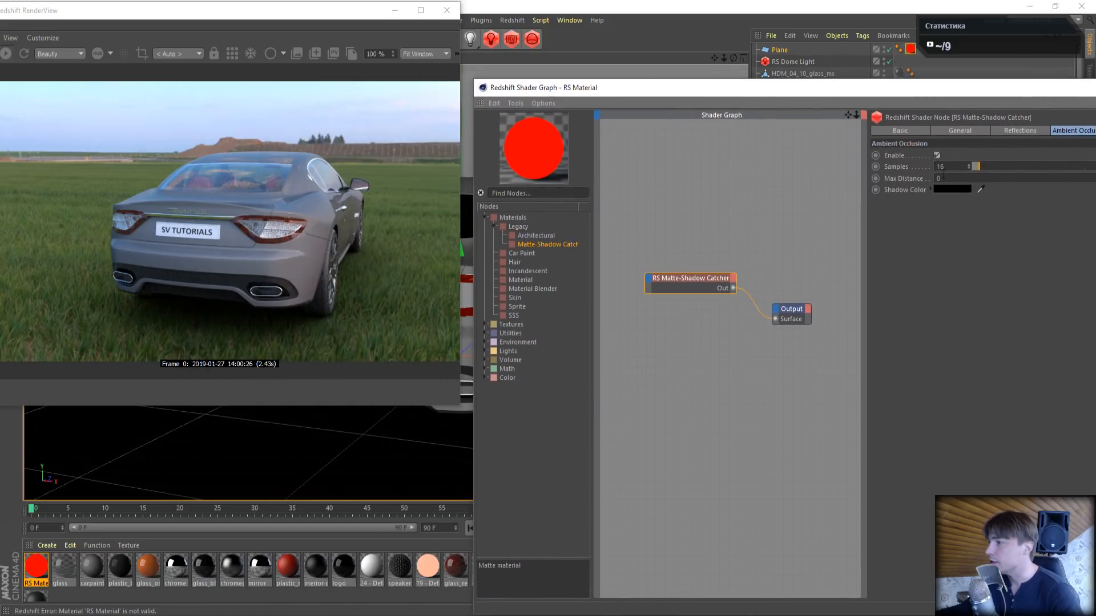
- Test Catch Reflections on the Matte-Shadow Catcher, switch it off again and close the shader graph
{"action": "left_click", "coordinate": [1012, 133]}
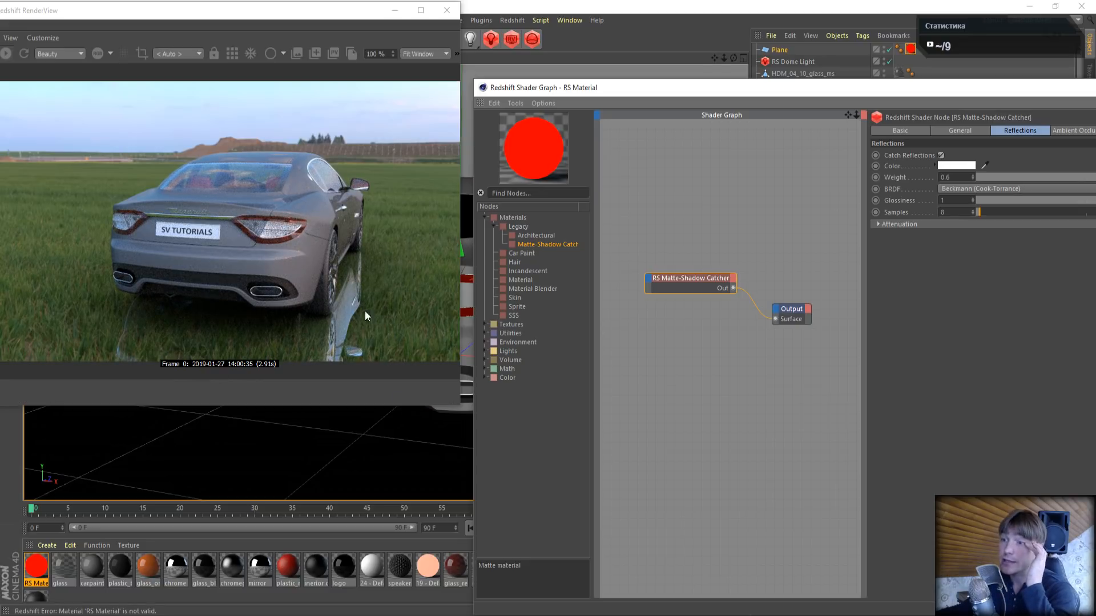
{"action": "left_click", "coordinate": [940, 156]}
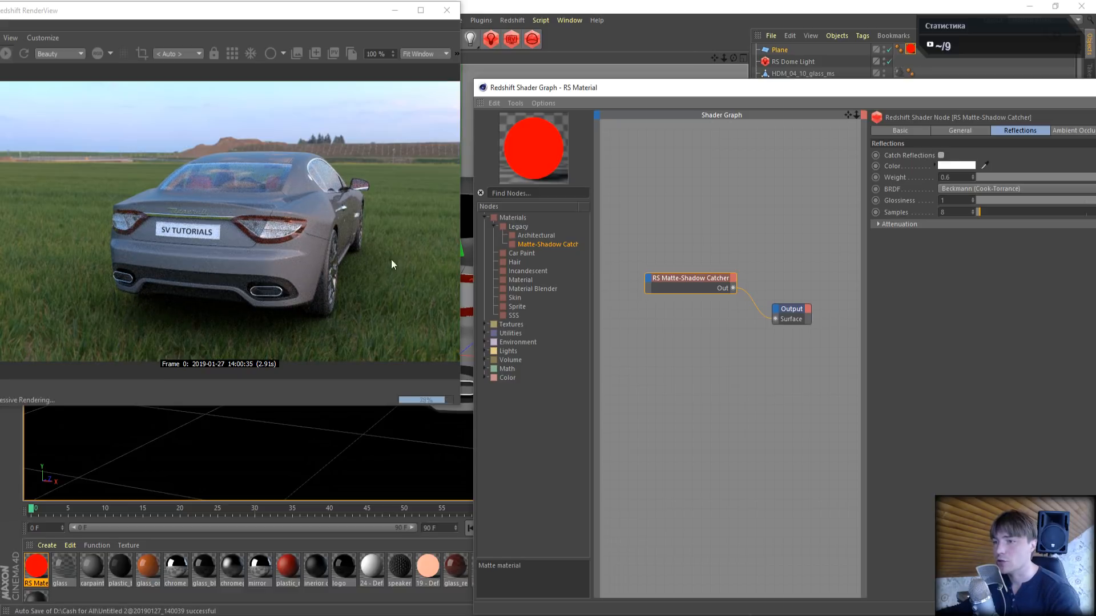
{"action": "left_click_drag", "start_coordinate": [806, 86], "coordinate": [560, 77]}
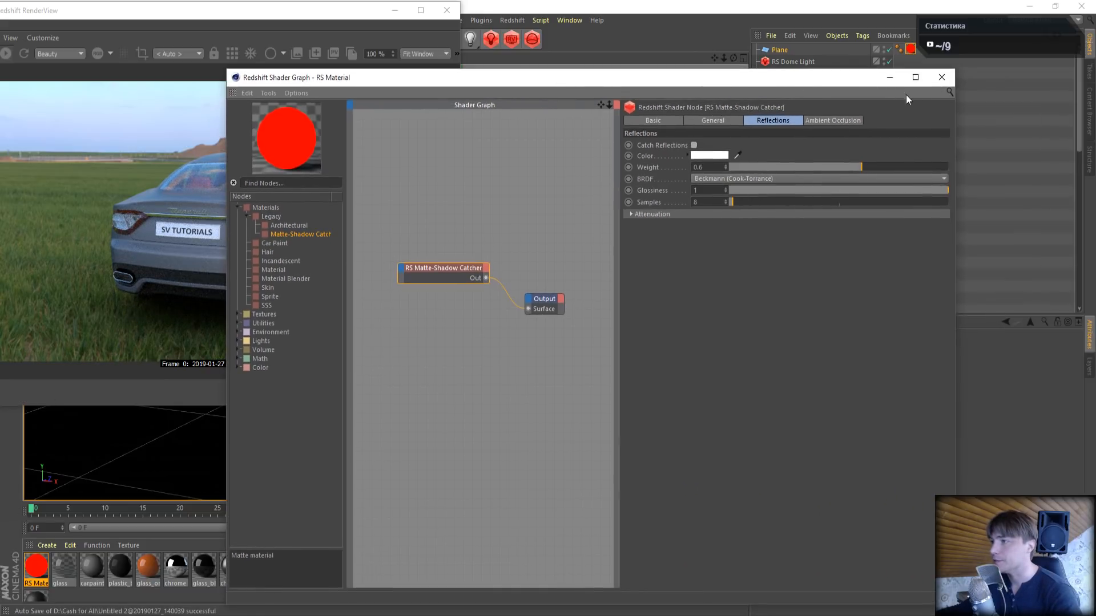
{"action": "left_click", "coordinate": [941, 78]}
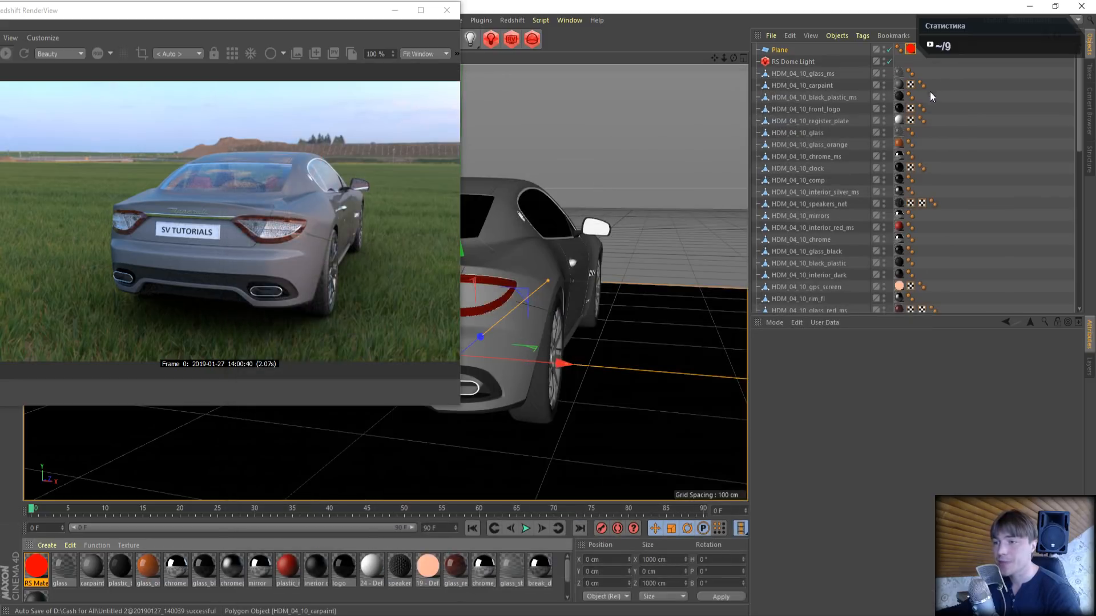
- Raise the ground plane to a Y position of 4.595 cm so it meets the tyres
{"action": "left_click_drag", "start_coordinate": [732, 59], "coordinate": [665, 34]}
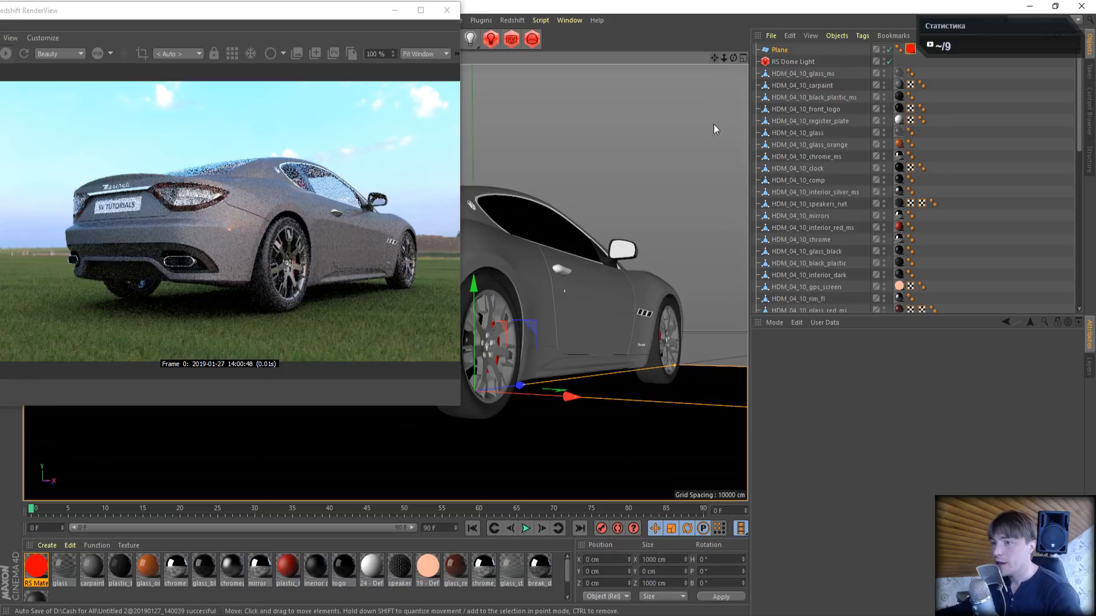
{"action": "left_click", "coordinate": [780, 51]}
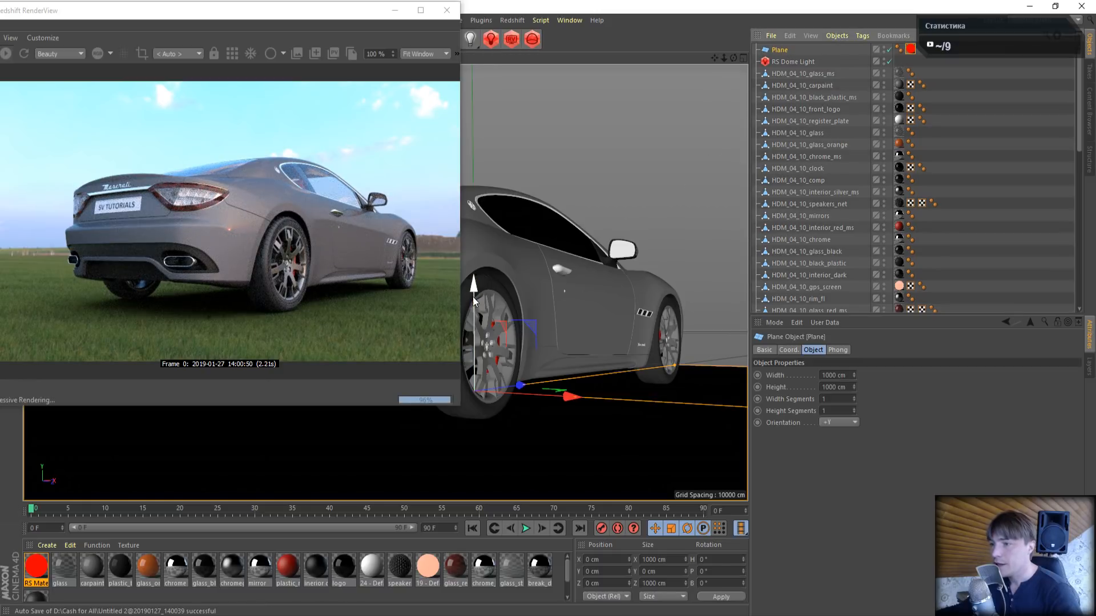
{"action": "left_click_drag", "start_coordinate": [474, 298], "coordinate": [475, 290]}
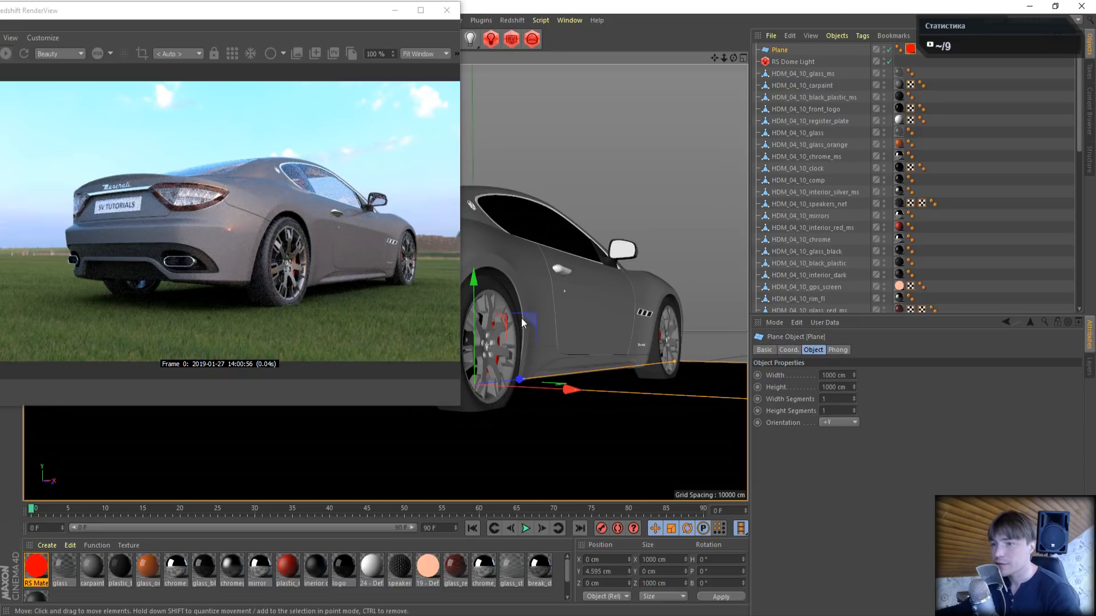
- Switch the render view to bucket rendering and check the car's rear from a higher angle
{"action": "left_click", "coordinate": [232, 54]}
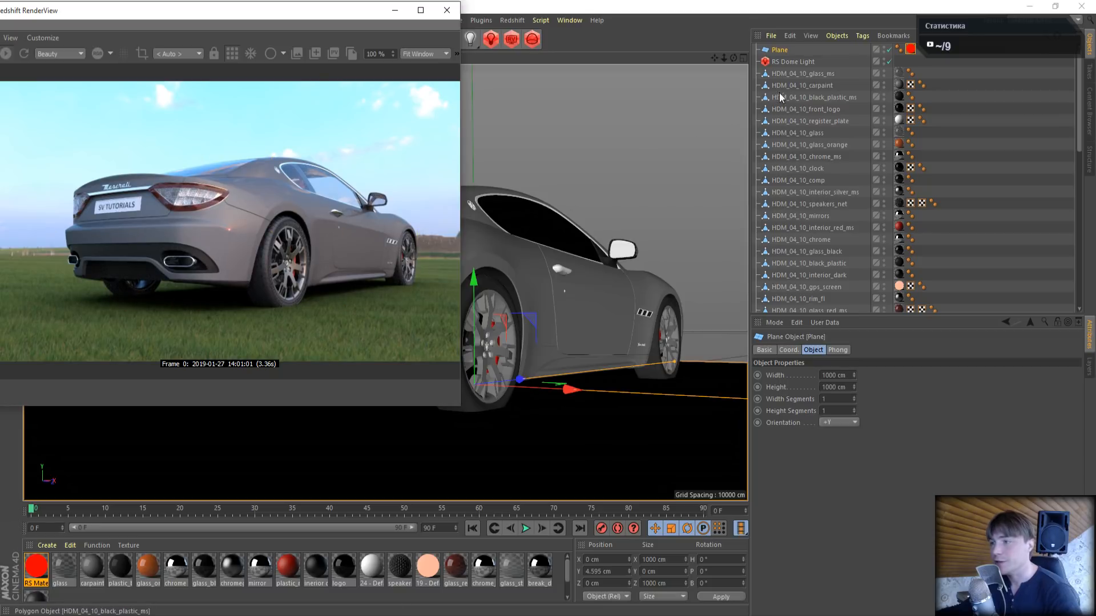
{"action": "left_click_drag", "start_coordinate": [733, 58], "coordinate": [716, 56]}
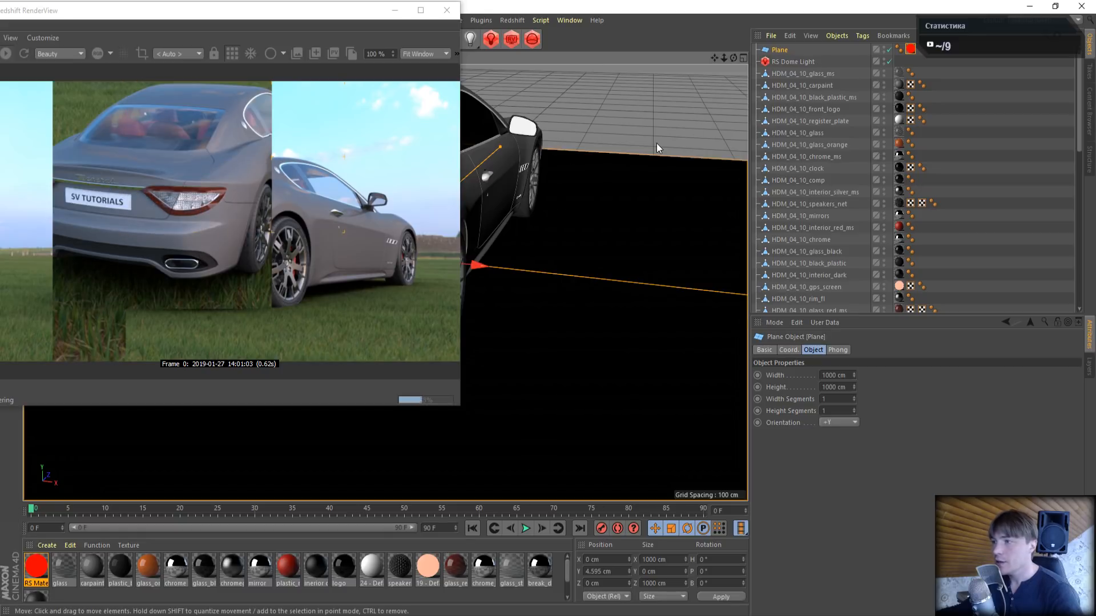
{"action": "left_click_drag", "start_coordinate": [346, 13], "coordinate": [925, 152]}
- Close the render view and hide the red tail-light glass object in both the editor and renderer
{"action": "scroll", "coordinate": [283, 240], "scroll_direction": "up", "scroll_amount": 6}
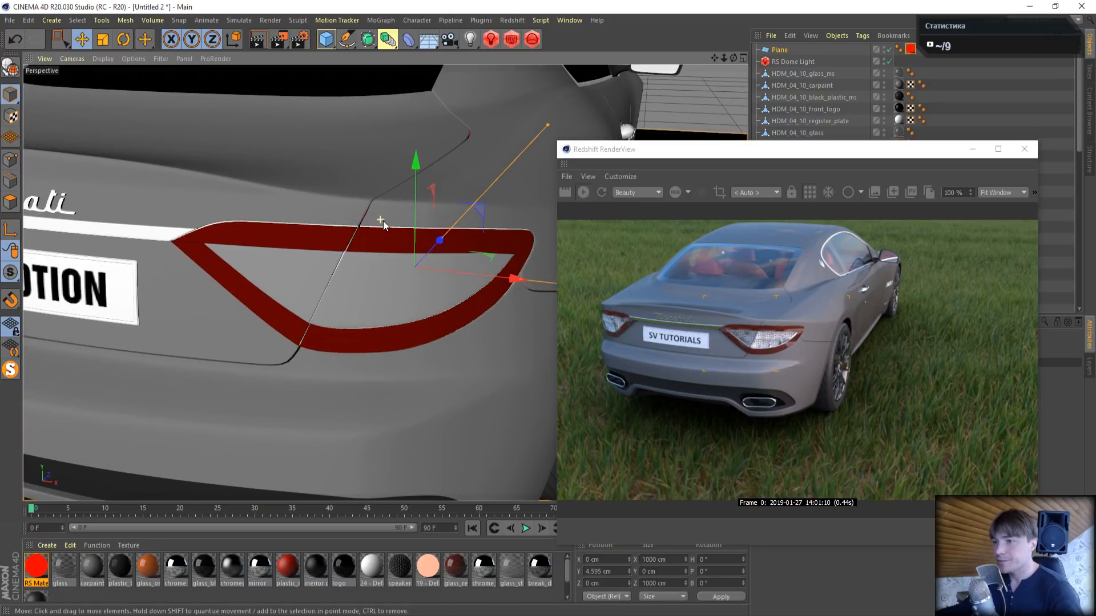
{"action": "left_click", "coordinate": [378, 240]}
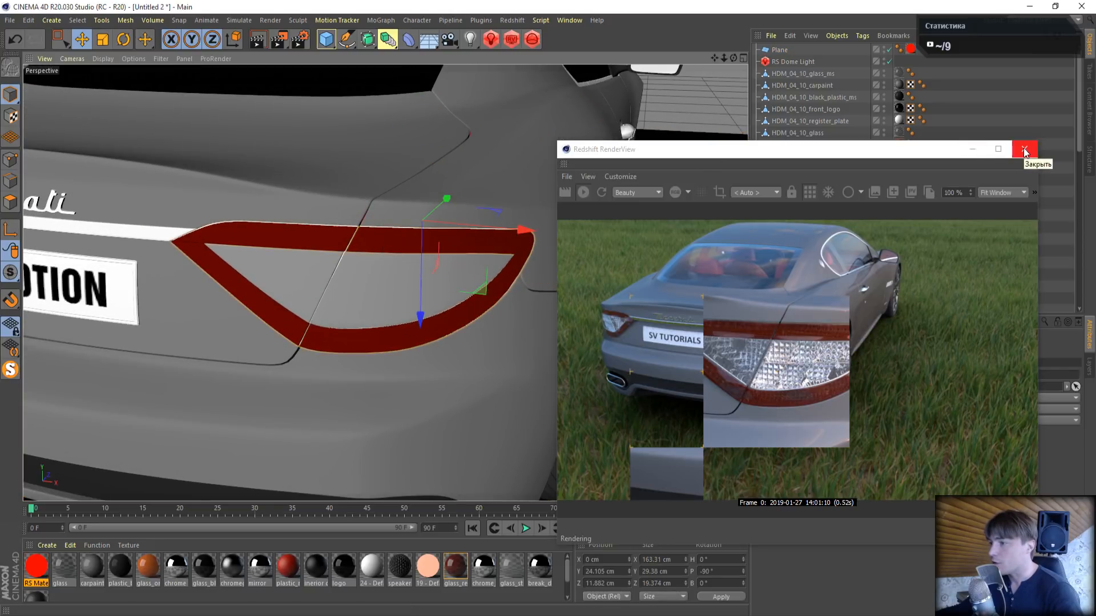
{"action": "left_click", "coordinate": [1024, 150]}
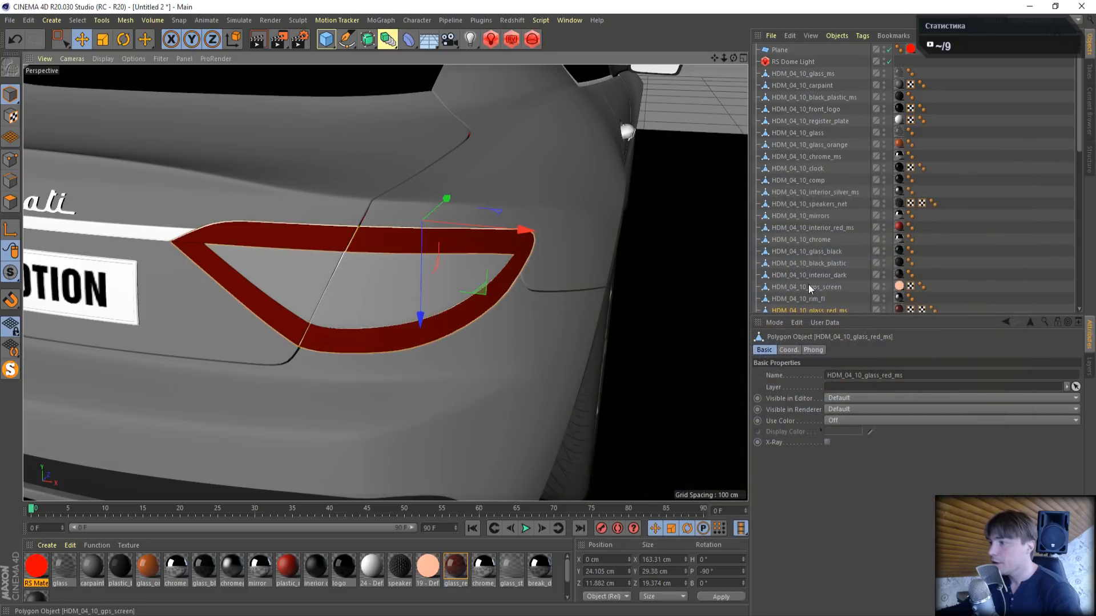
{"action": "scroll", "coordinate": [878, 180], "scroll_direction": "down", "scroll_amount": 2}
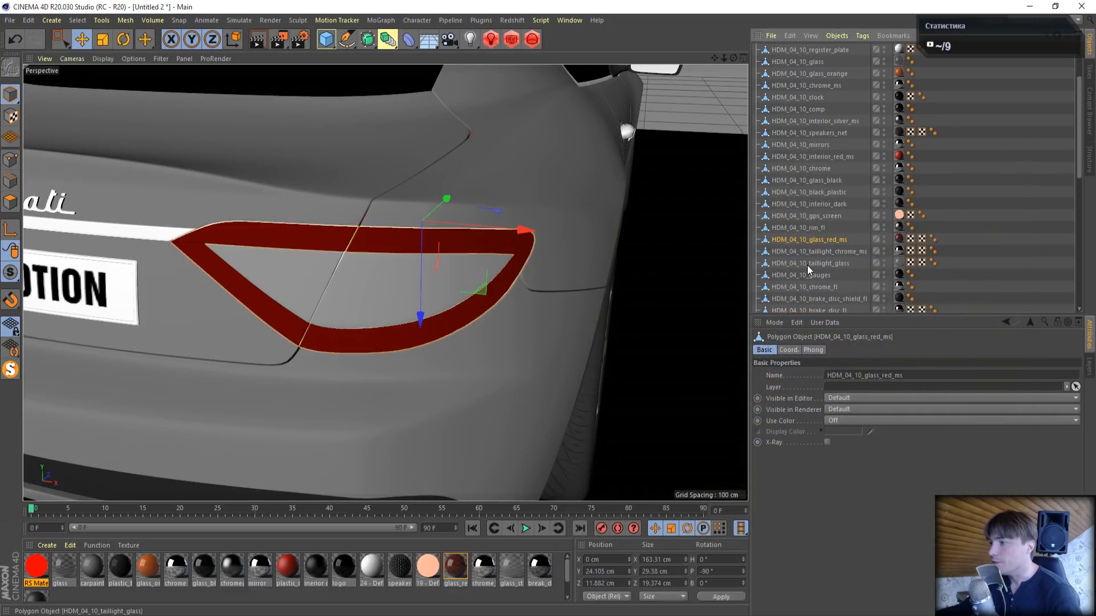
{"action": "left_click", "coordinate": [884, 241], "text": "ctrl"}
- Select the glass covering the small tail-light bulbs and hide HDM_04_10_glass in the editor and renderer
{"action": "scroll", "coordinate": [375, 243], "scroll_direction": "up", "scroll_amount": 6}
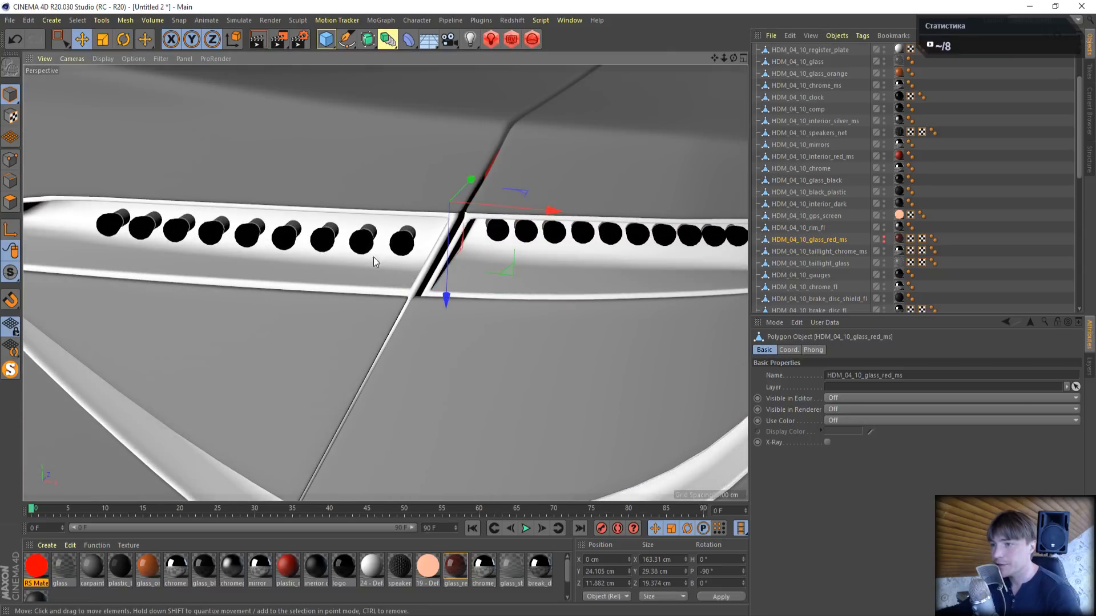
{"action": "left_click", "coordinate": [366, 251]}
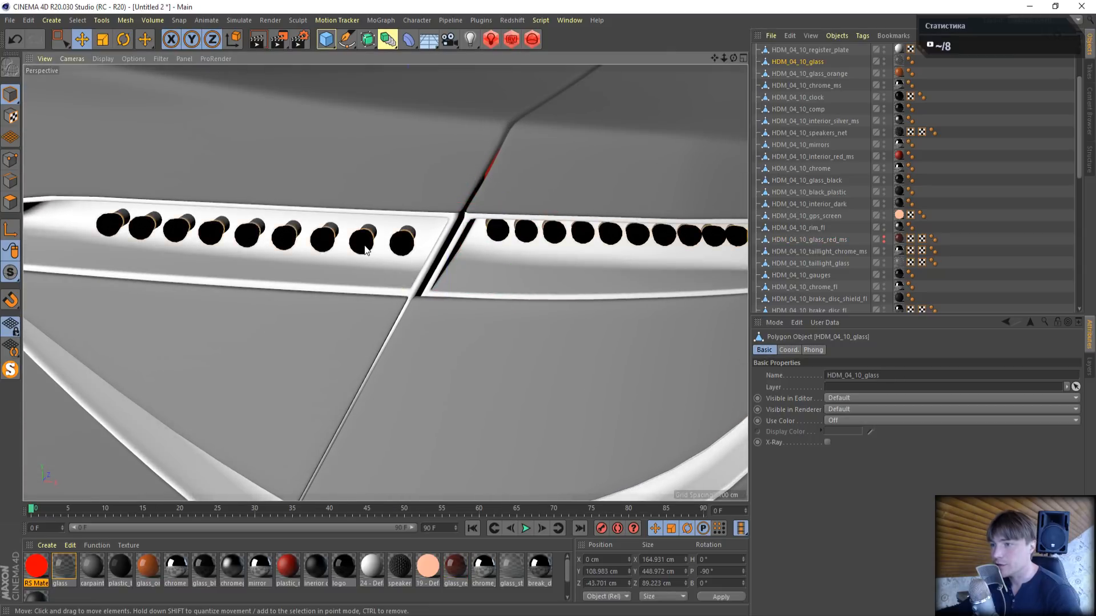
{"action": "left_click", "coordinate": [883, 61], "text": "ctrl"}
{"action": "left_click", "coordinate": [884, 61], "text": "ctrl"}
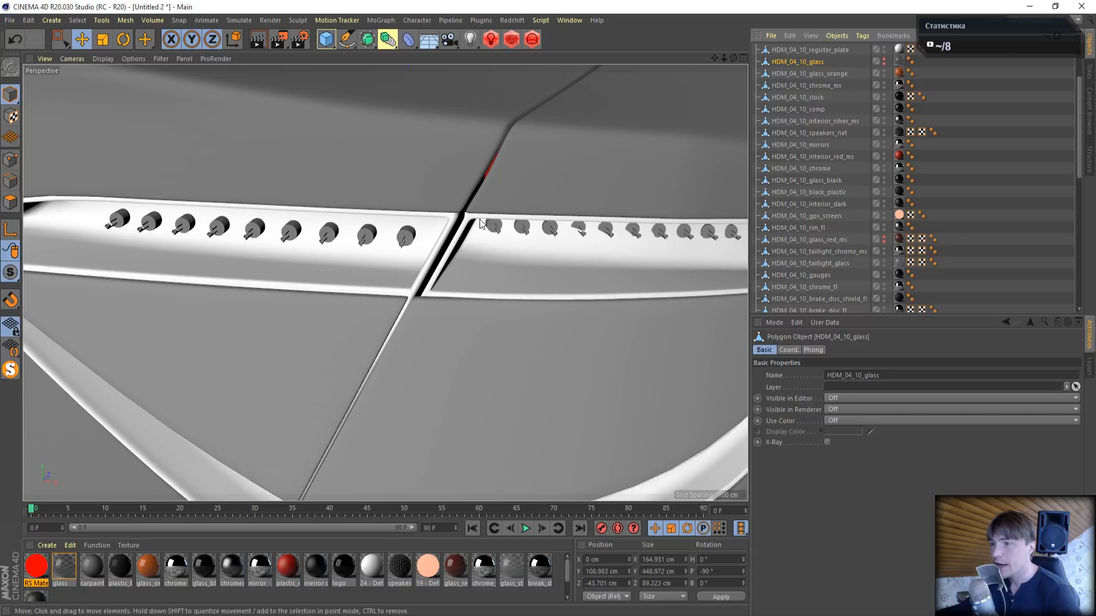
- Select the HDM_04_10_chrome_glossy lamp parts and move them about 238 cm along X, clear of the car
{"action": "left_click", "coordinate": [408, 240]}
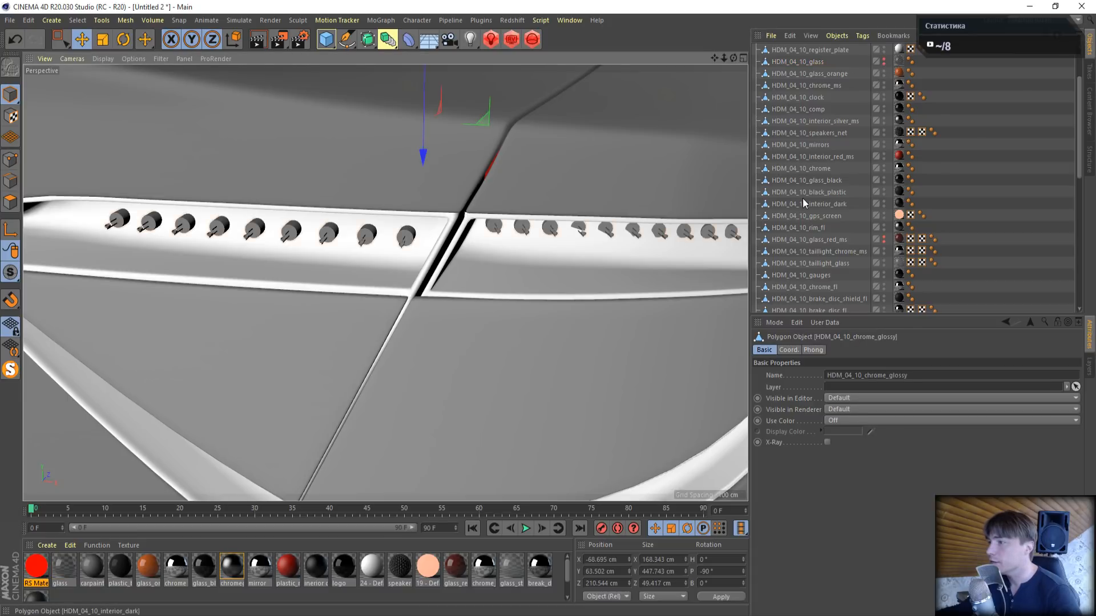
{"action": "scroll", "coordinate": [803, 199], "scroll_direction": "down", "scroll_amount": 5}
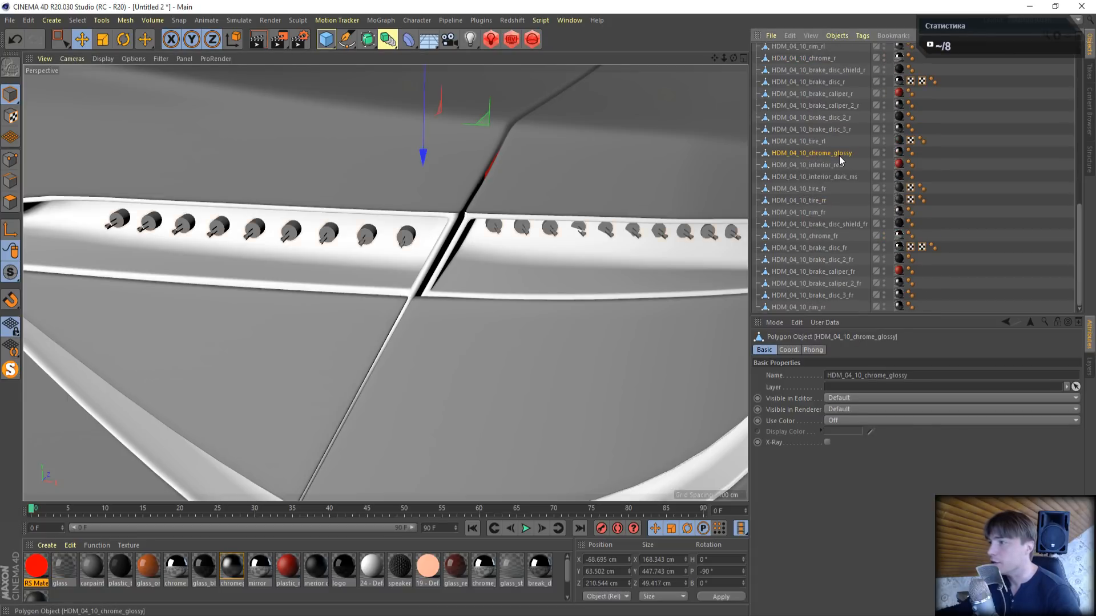
{"action": "scroll", "coordinate": [521, 298], "scroll_direction": "down", "scroll_amount": 10}
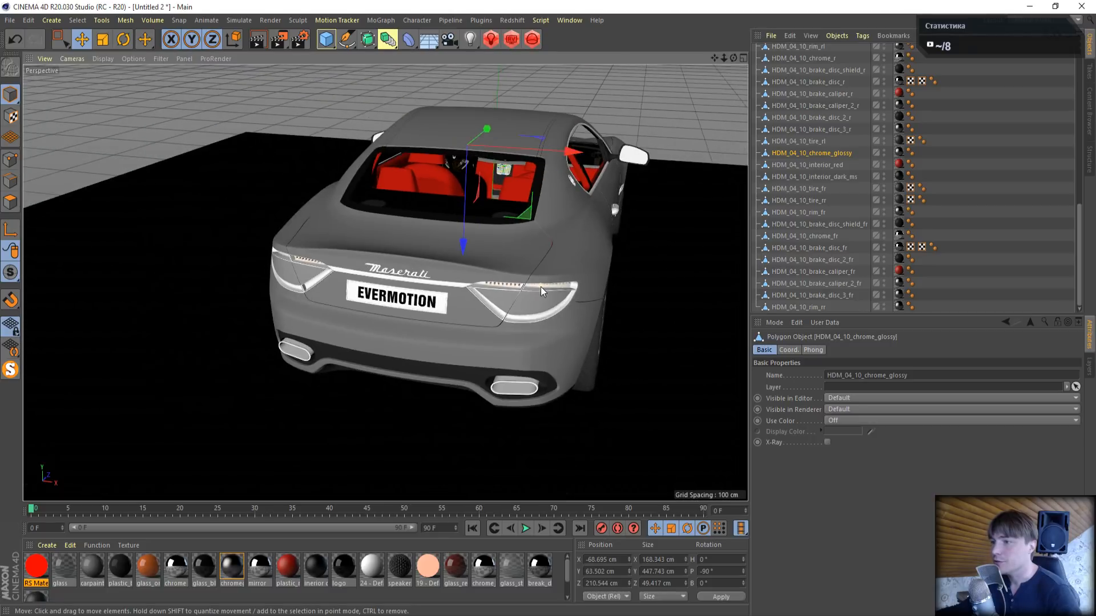
{"action": "scroll", "coordinate": [540, 286], "scroll_direction": "down", "scroll_amount": 3}
{"action": "left_click_drag", "start_coordinate": [714, 58], "coordinate": [688, 76]}
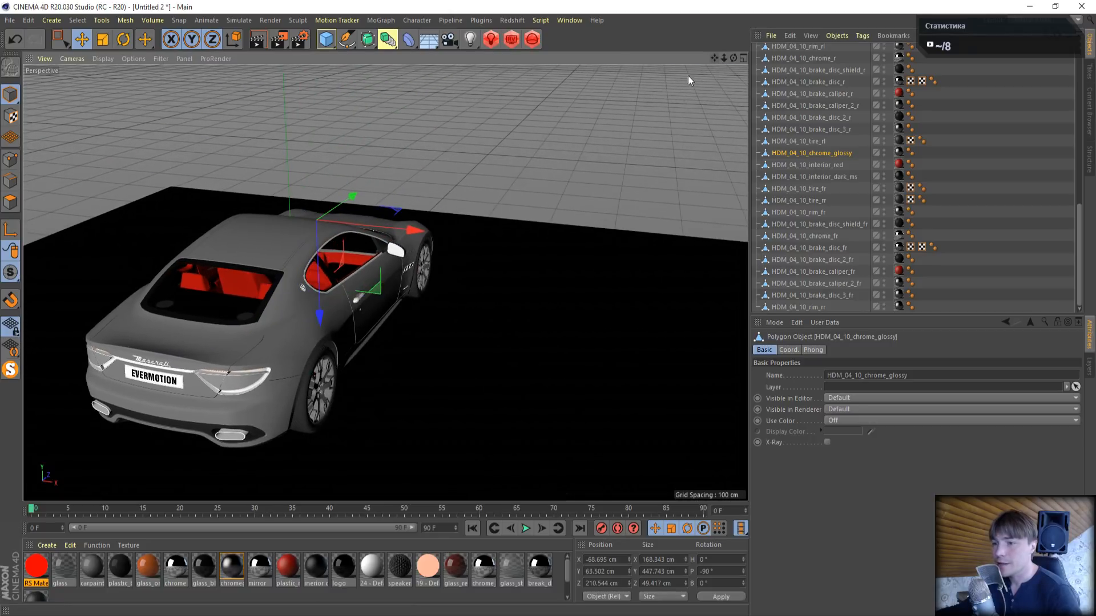
{"action": "left_click_drag", "start_coordinate": [419, 234], "coordinate": [605, 261]}
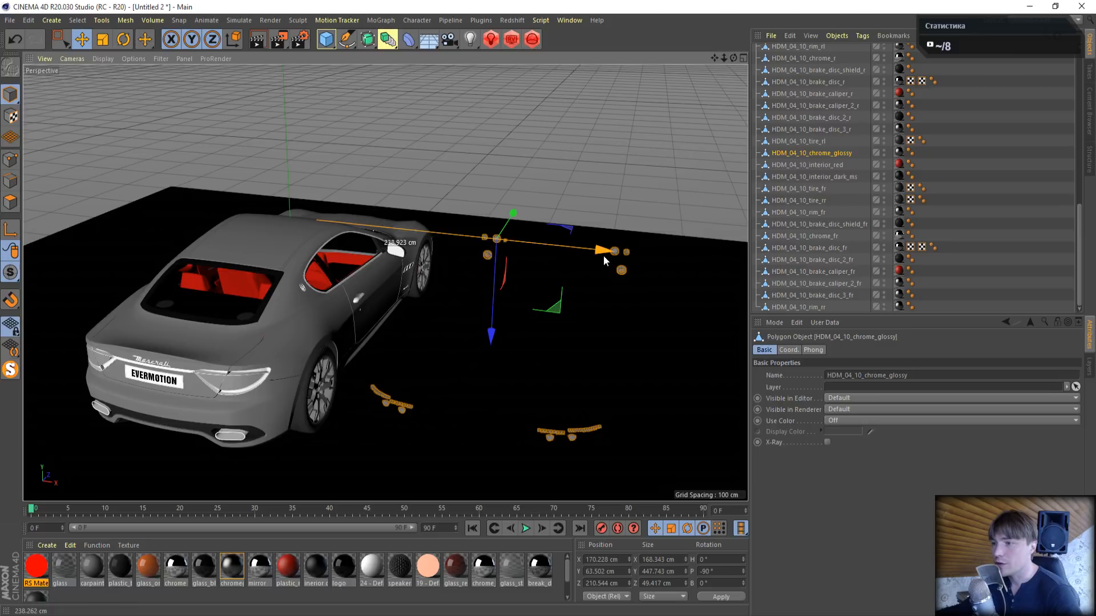
- Hide the ground plane, and undo both that change and the move of the glossy chrome parts
{"action": "scroll", "coordinate": [816, 148], "scroll_direction": "up", "scroll_amount": 10}
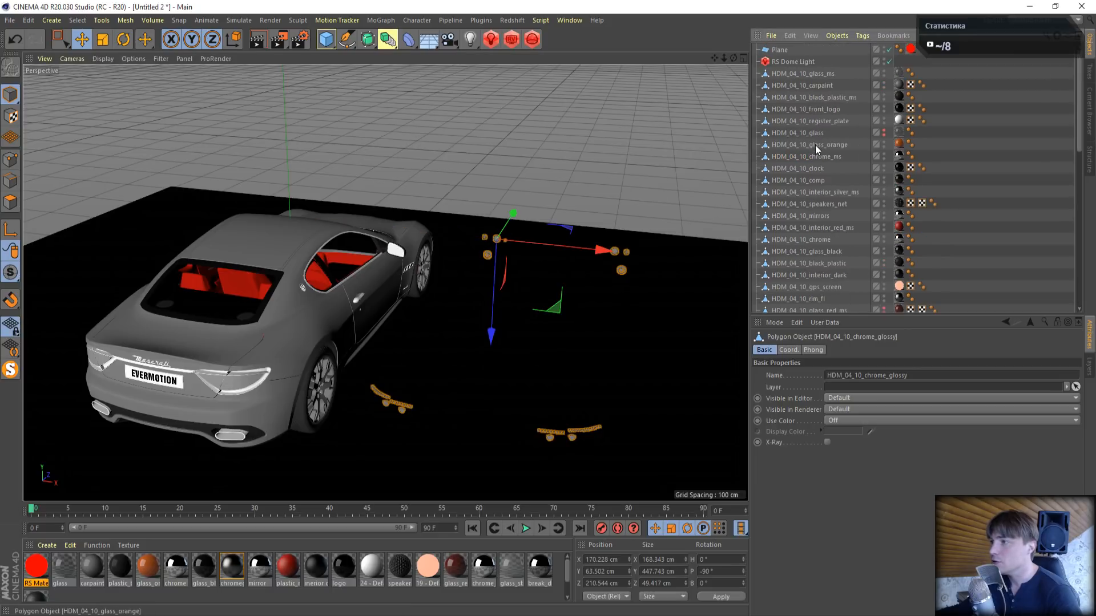
{"action": "left_click", "coordinate": [883, 50]}
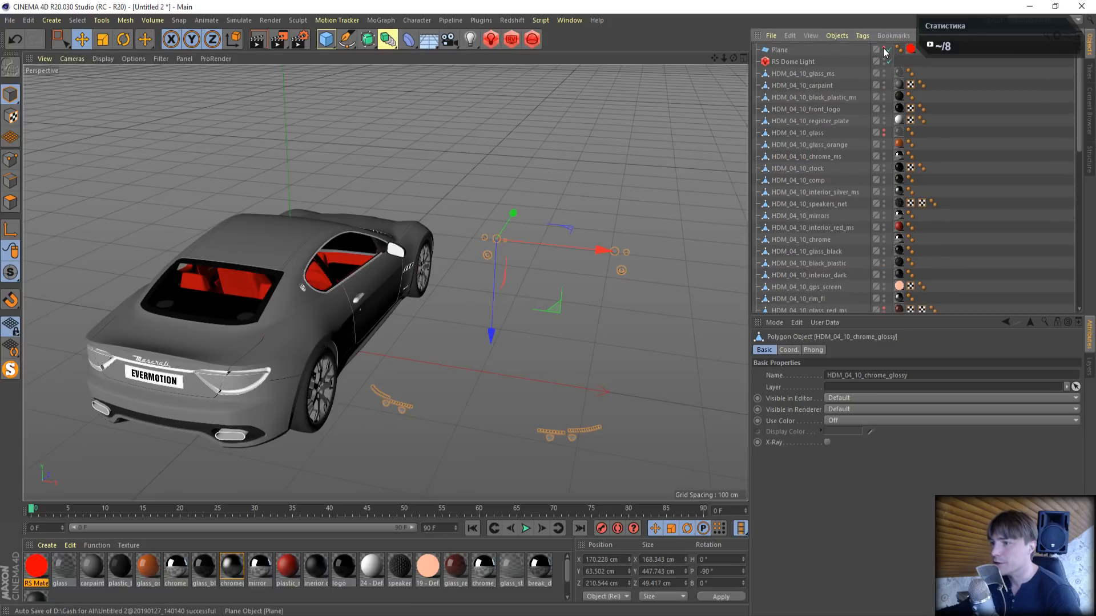
{"action": "left_click", "coordinate": [13, 39]}
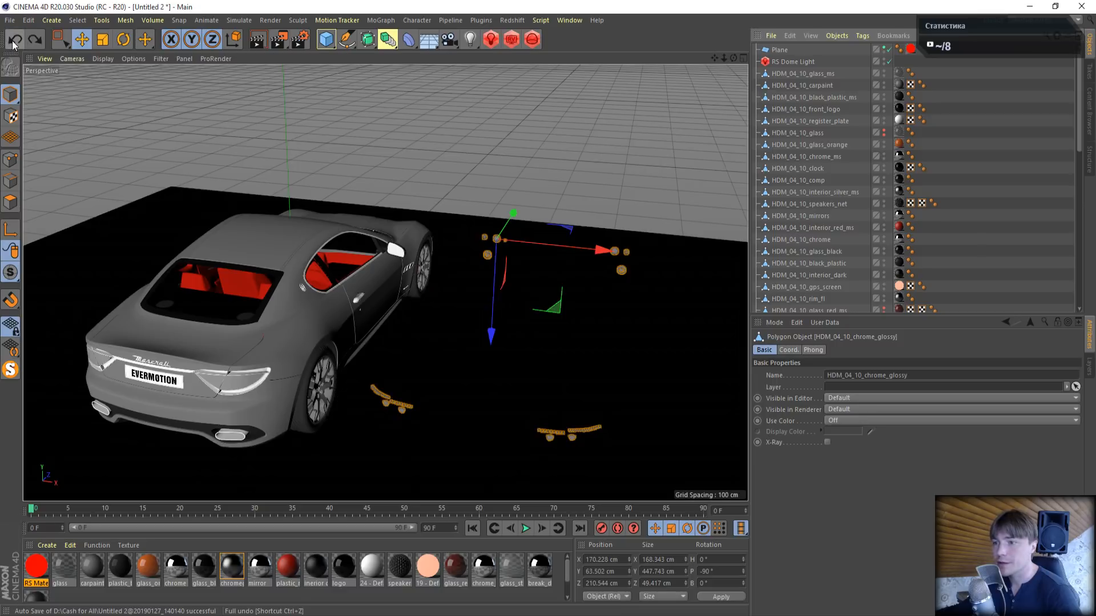
{"action": "left_click", "coordinate": [12, 40]}
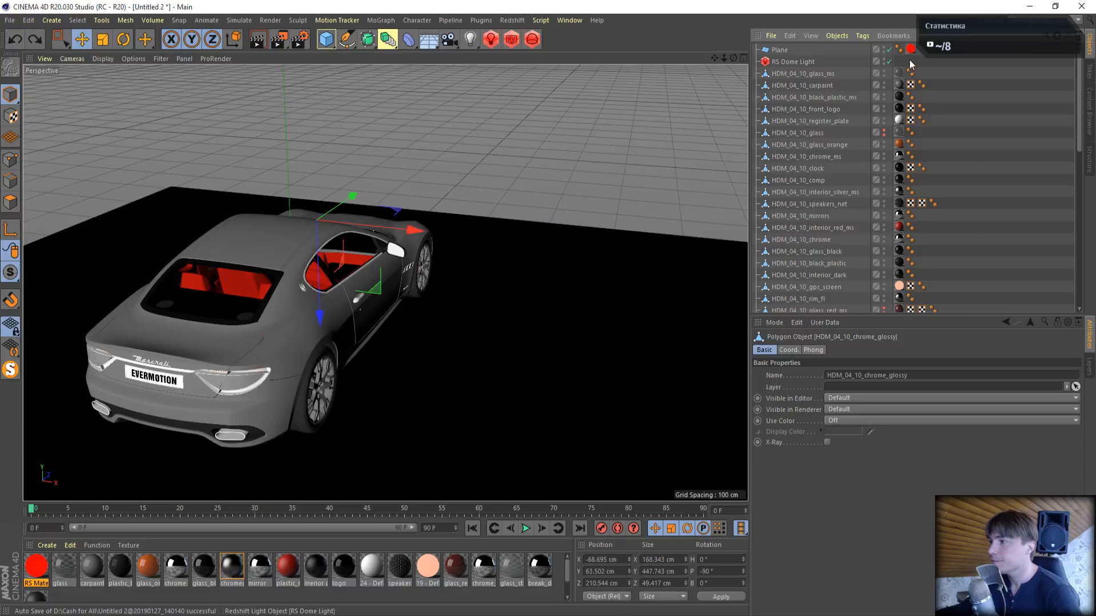
- Hide the ground plane under the car
{"action": "left_click", "coordinate": [884, 49]}
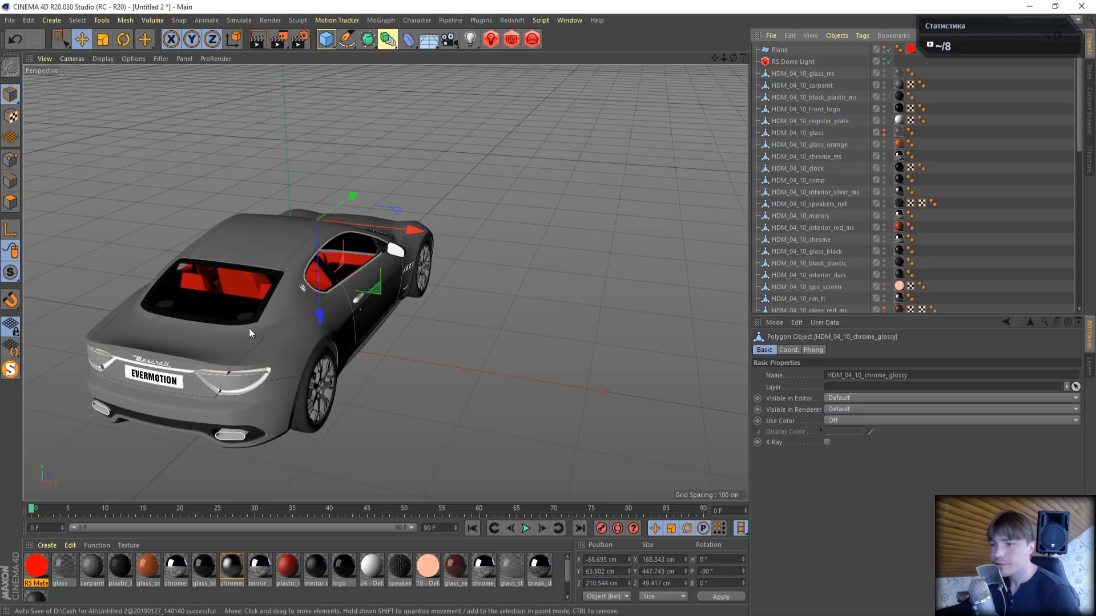
{"action": "scroll", "coordinate": [188, 391], "scroll_direction": "up", "scroll_amount": 8}
{"action": "left_click_drag", "start_coordinate": [194, 417], "coordinate": [224, 378], "text": "alt"}
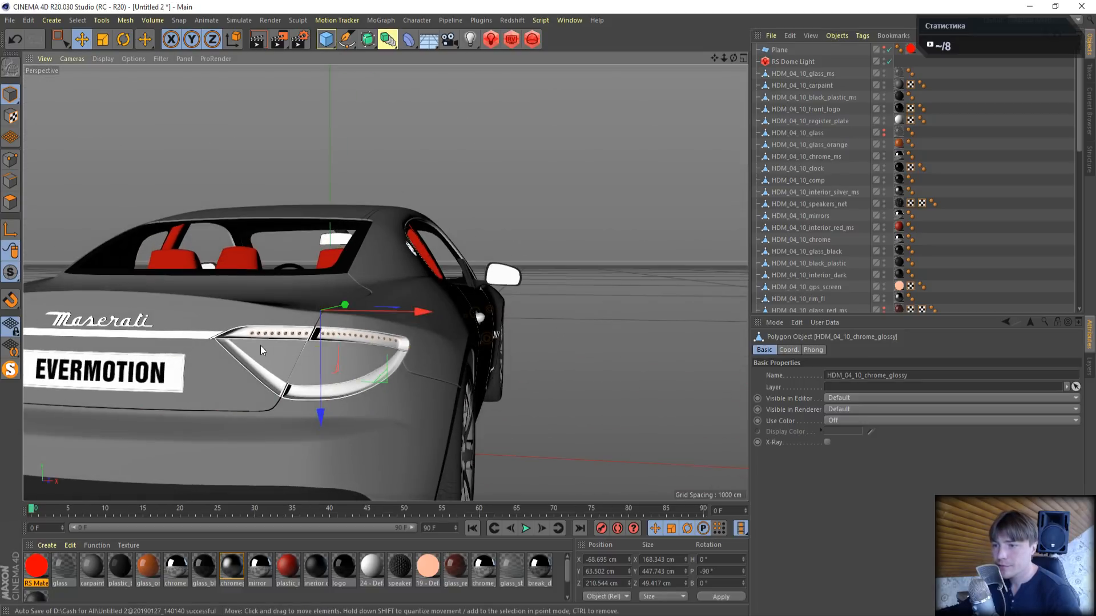
{"action": "scroll", "coordinate": [260, 344], "scroll_direction": "up", "scroll_amount": 5}
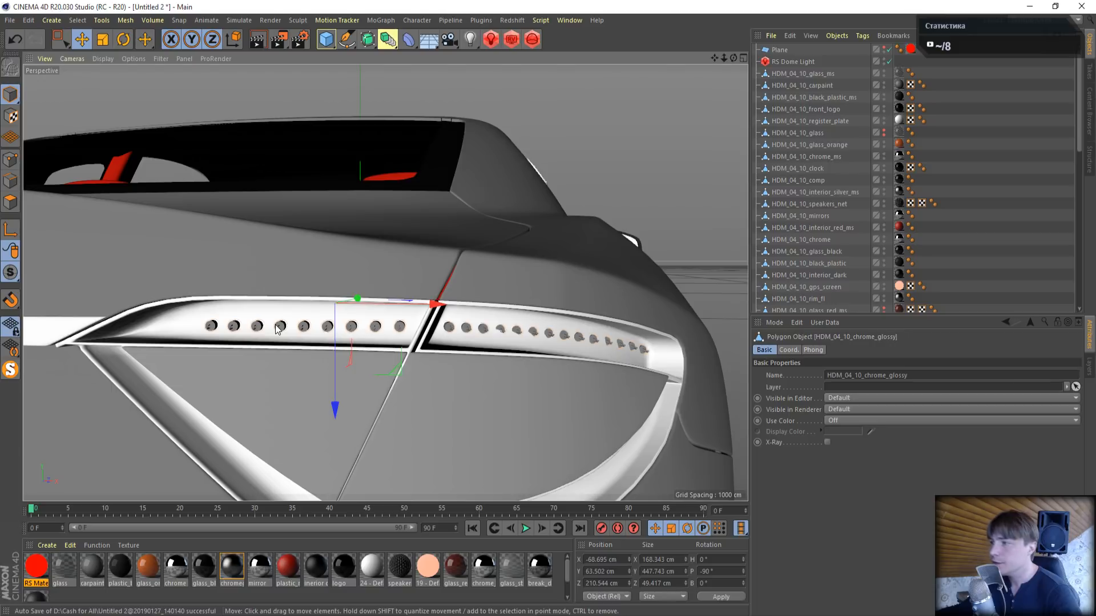
- Duplicate HDM_04_10_chrome_glossy and rename the two objects HDM_04_10_chrome_glossy FWD and HDM_04_10_chrome_glossy AFT
{"action": "scroll", "coordinate": [851, 238], "scroll_direction": "down", "scroll_amount": 8}
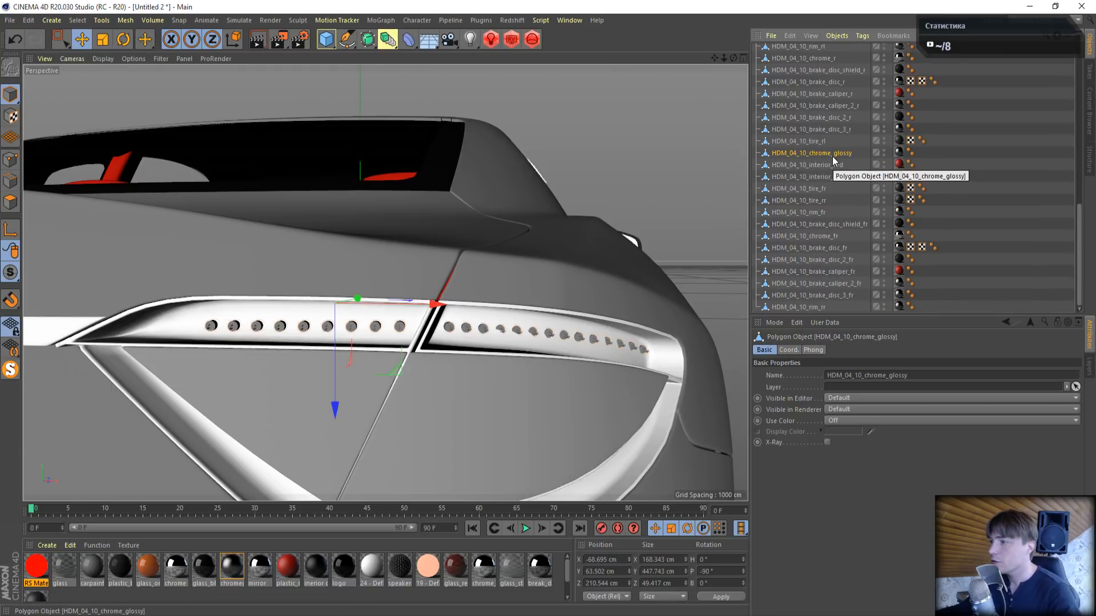
{"action": "left_click_drag", "start_coordinate": [833, 152], "coordinate": [834, 159]}
{"action": "double_click", "coordinate": [848, 152]}
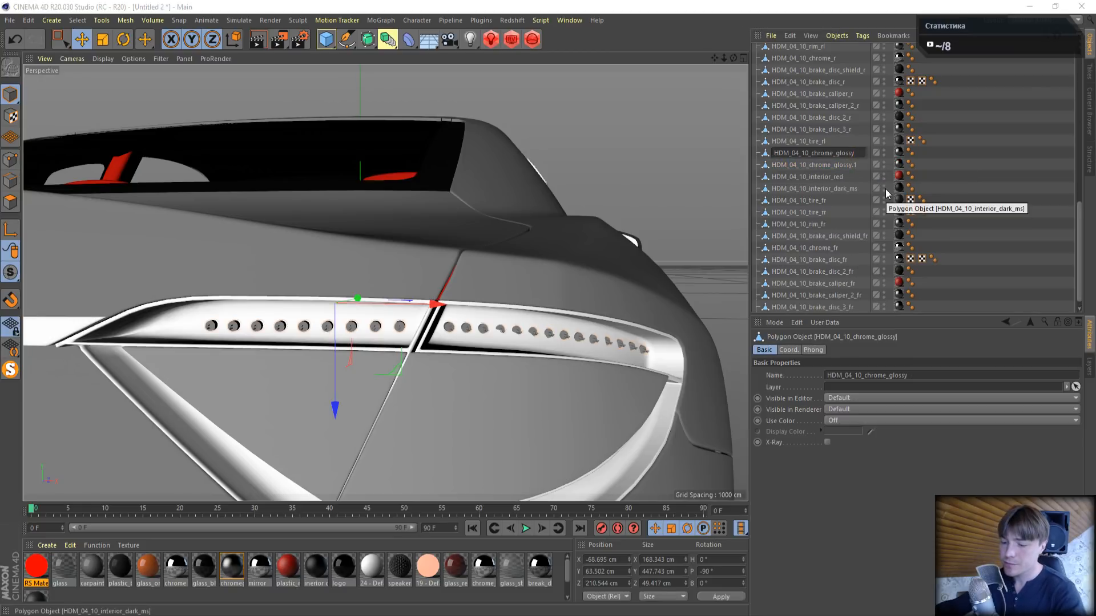
{"action": "type", "text": "FW"}
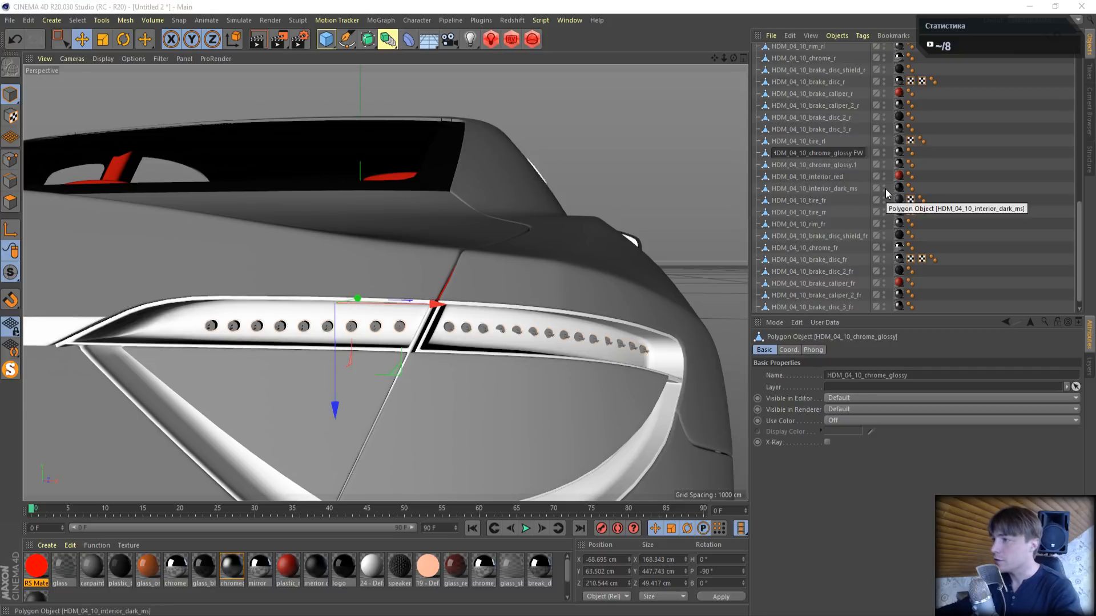
{"action": "type", "text": "D"}
{"action": "key", "text": "Return"}
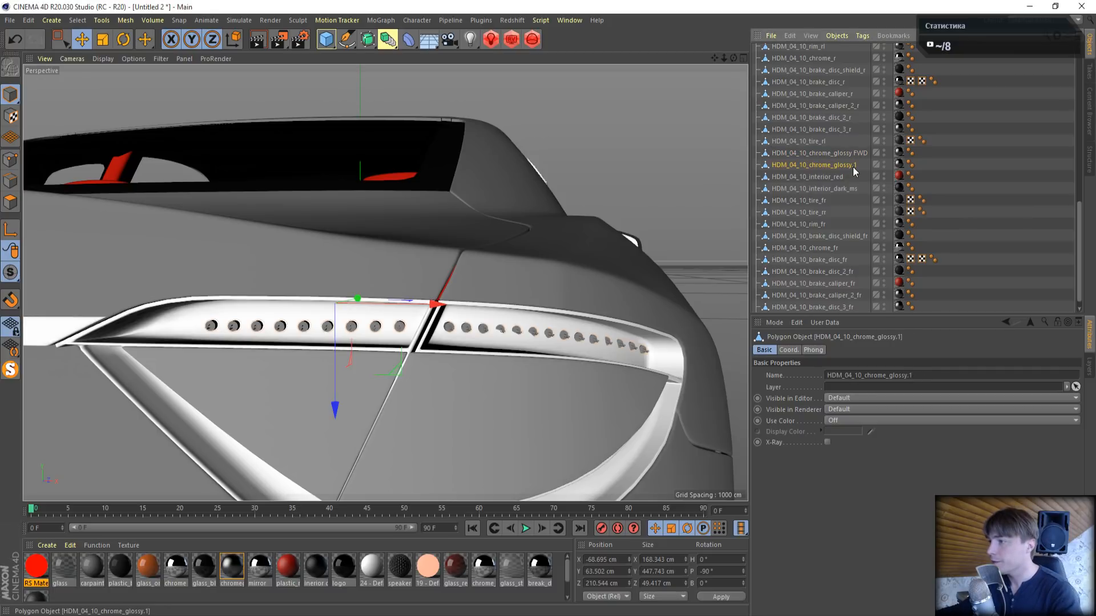
{"action": "double_click", "coordinate": [844, 166]}
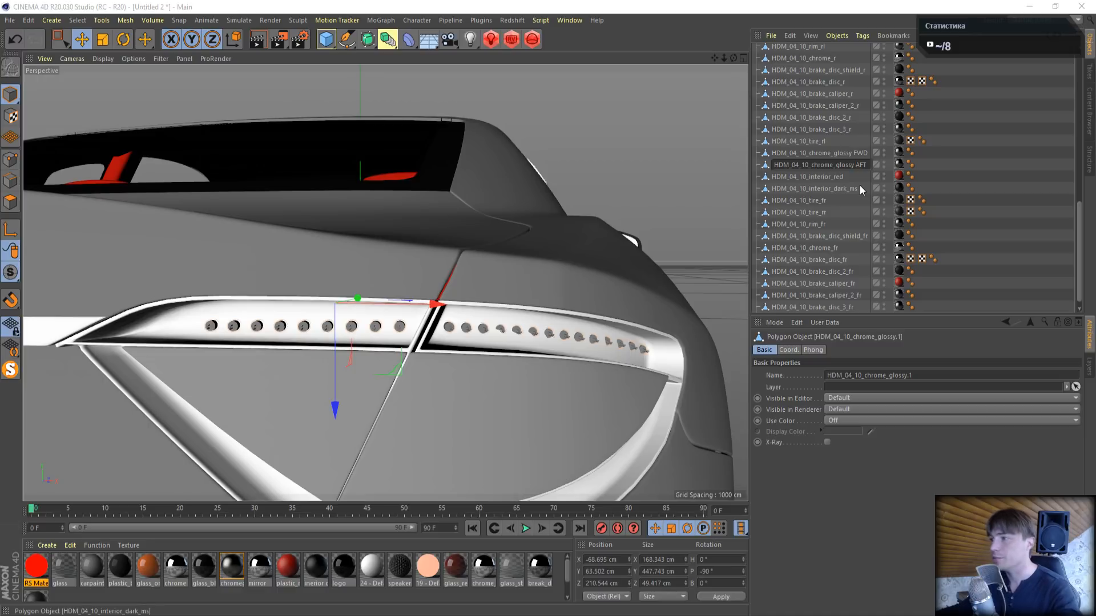
{"action": "key", "text": "Return"}
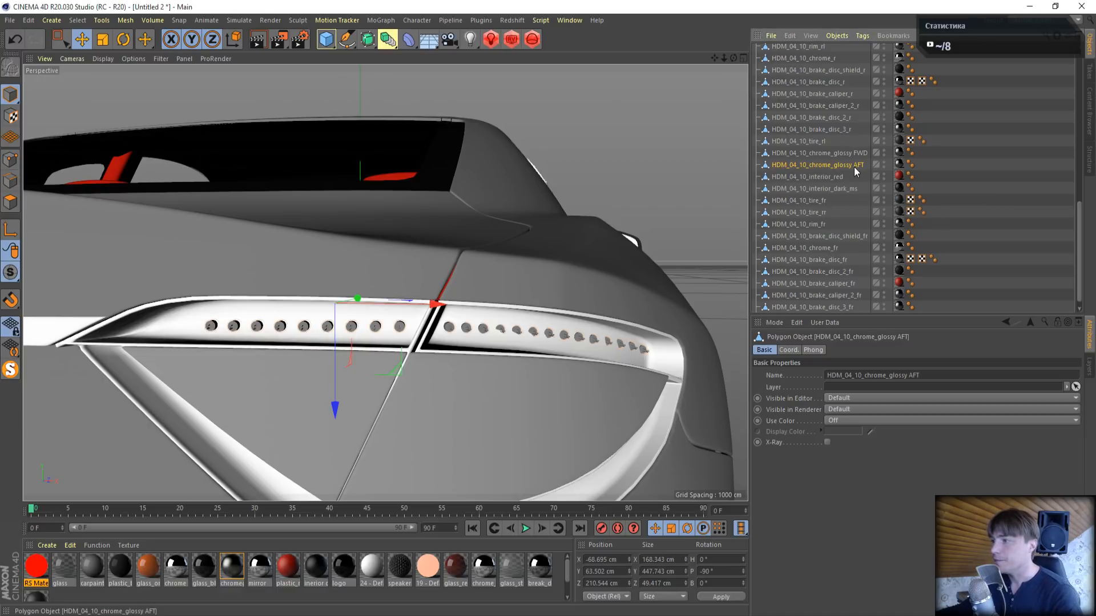
- In the top view, rectangle-select the front-light points of HDM_04_10_chrome_glossy AFT and delete them
{"action": "middle_click", "coordinate": [539, 224]}
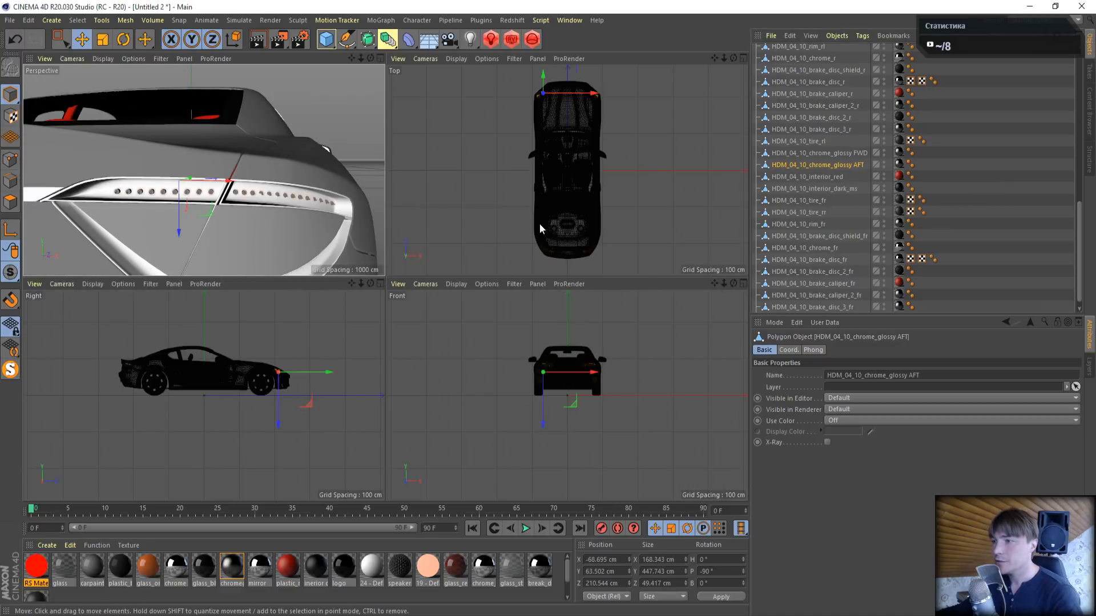
{"action": "middle_click", "coordinate": [581, 160]}
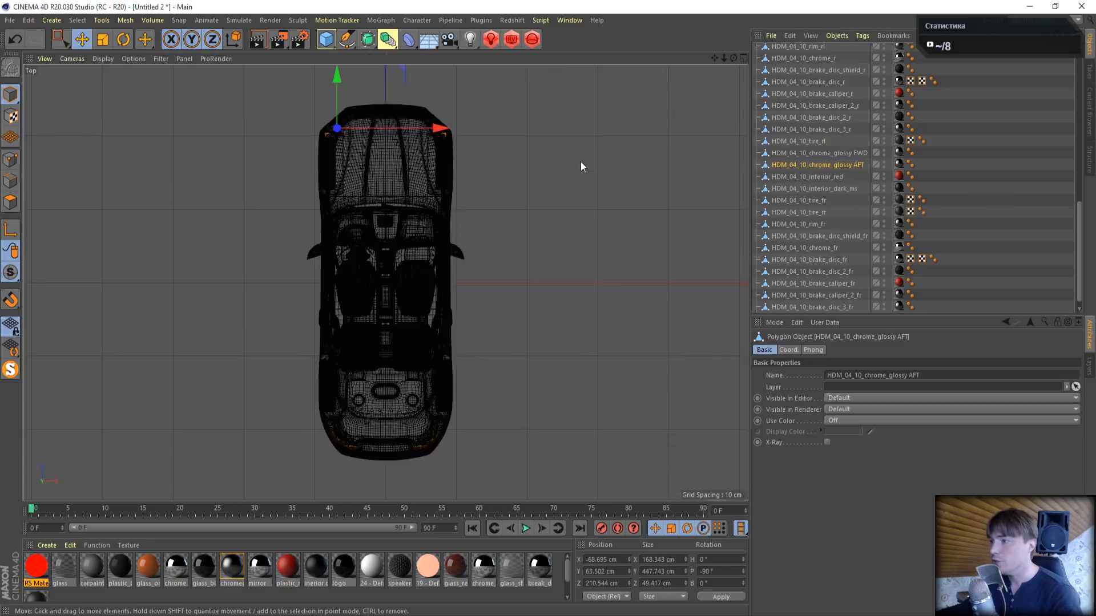
{"action": "left_click", "coordinate": [11, 162]}
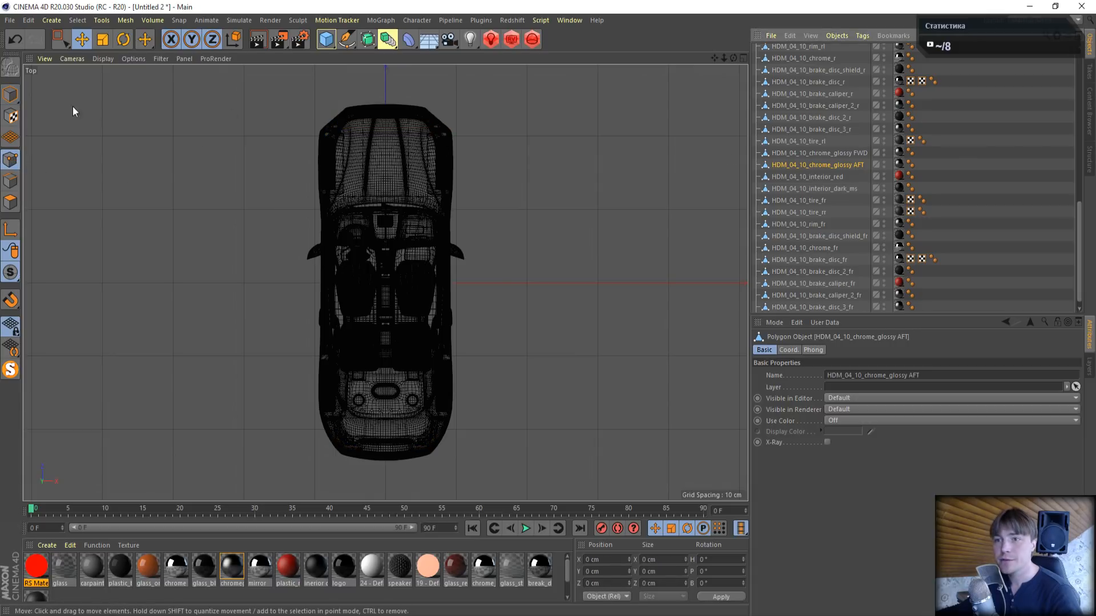
{"action": "left_click", "coordinate": [60, 39]}
{"action": "left_click", "coordinate": [111, 73]}
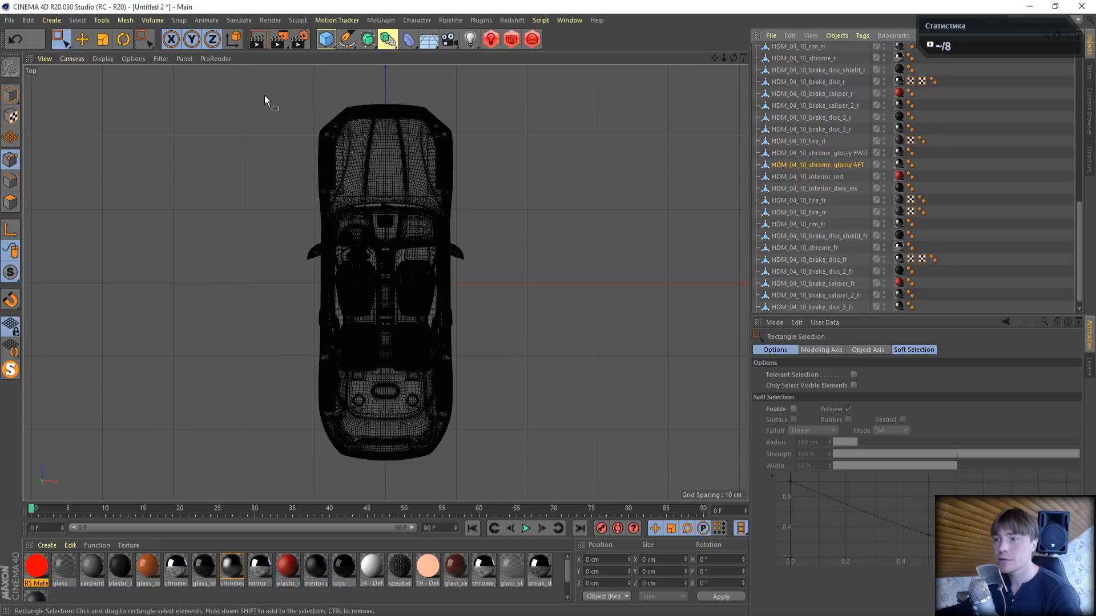
{"action": "left_click_drag", "start_coordinate": [247, 84], "coordinate": [652, 347]}
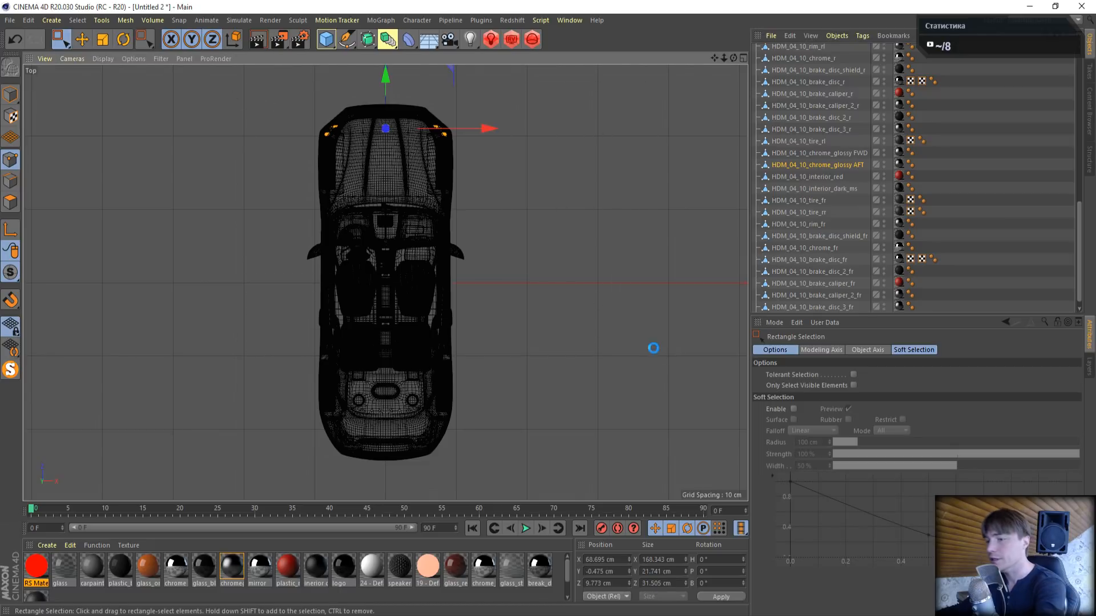
{"action": "key", "text": "Delete"}
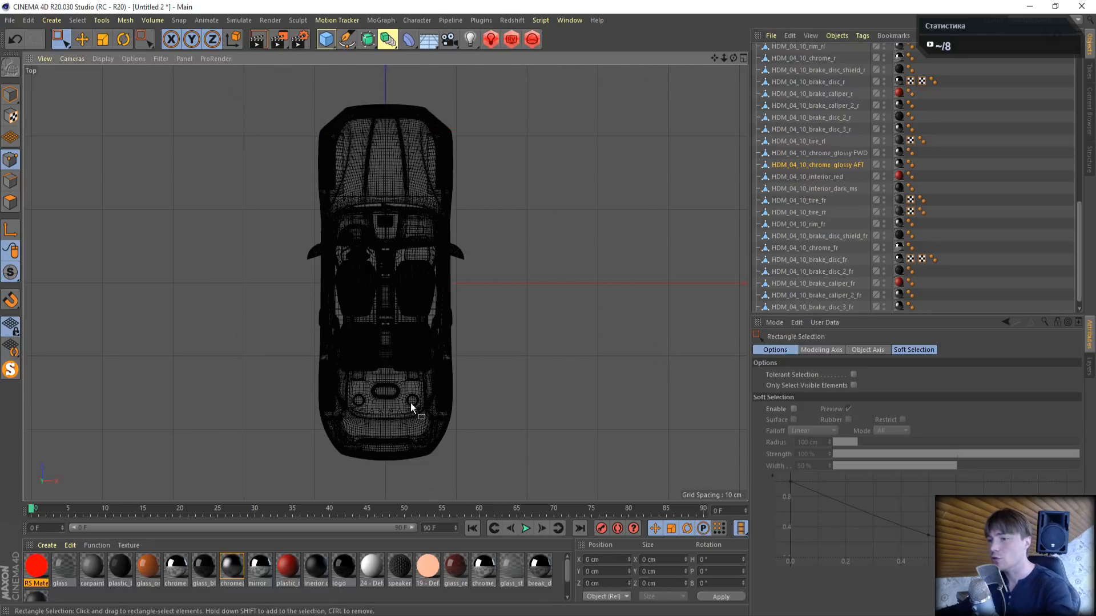
- Rectangle-select the tail-light points of HDM_04_10_chrome_glossy FWD at the car's rear and delete them
{"action": "left_click", "coordinate": [844, 153]}
{"action": "left_click_drag", "start_coordinate": [168, 309], "coordinate": [622, 498]}
{"action": "key", "text": "Delete"}
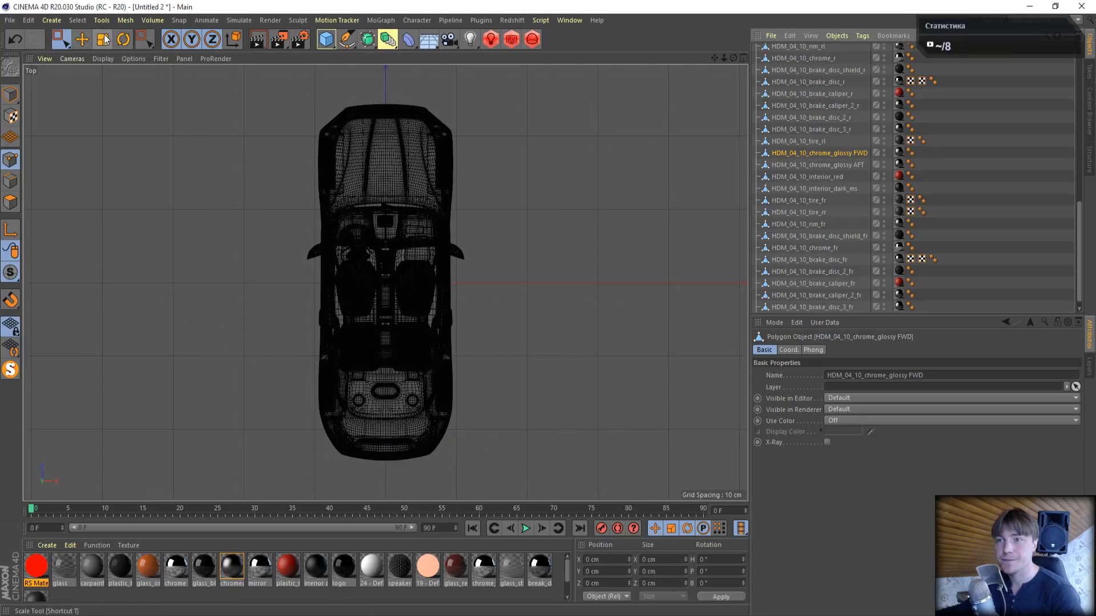
- Move the whole HDM_04_10_chrome_glossy FWD object about 291 cm along X to check its parts, and undo the move
{"action": "left_click", "coordinate": [84, 40]}
{"action": "left_click", "coordinate": [824, 165]}
{"action": "left_click", "coordinate": [826, 155]}
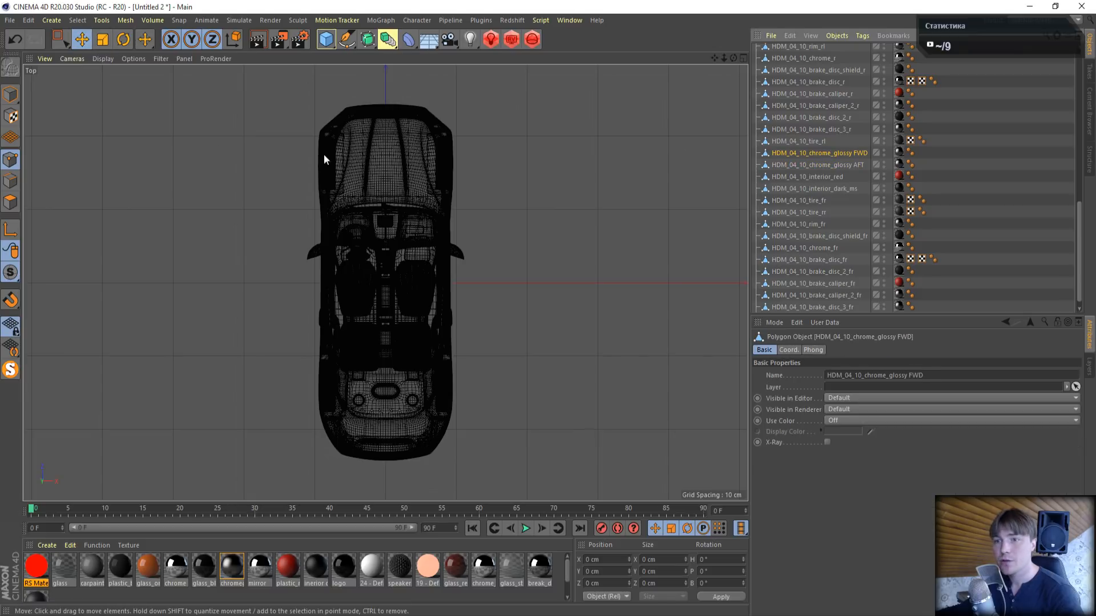
{"action": "left_click", "coordinate": [11, 94]}
{"action": "left_click_drag", "start_coordinate": [440, 127], "coordinate": [656, 139]}
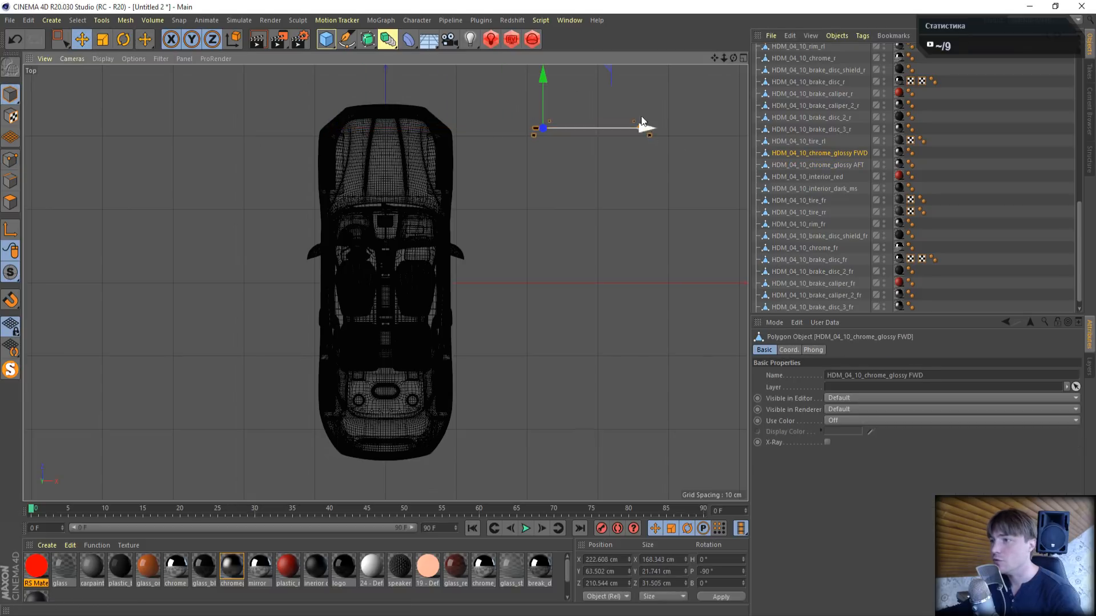
{"action": "left_click", "coordinate": [15, 39]}
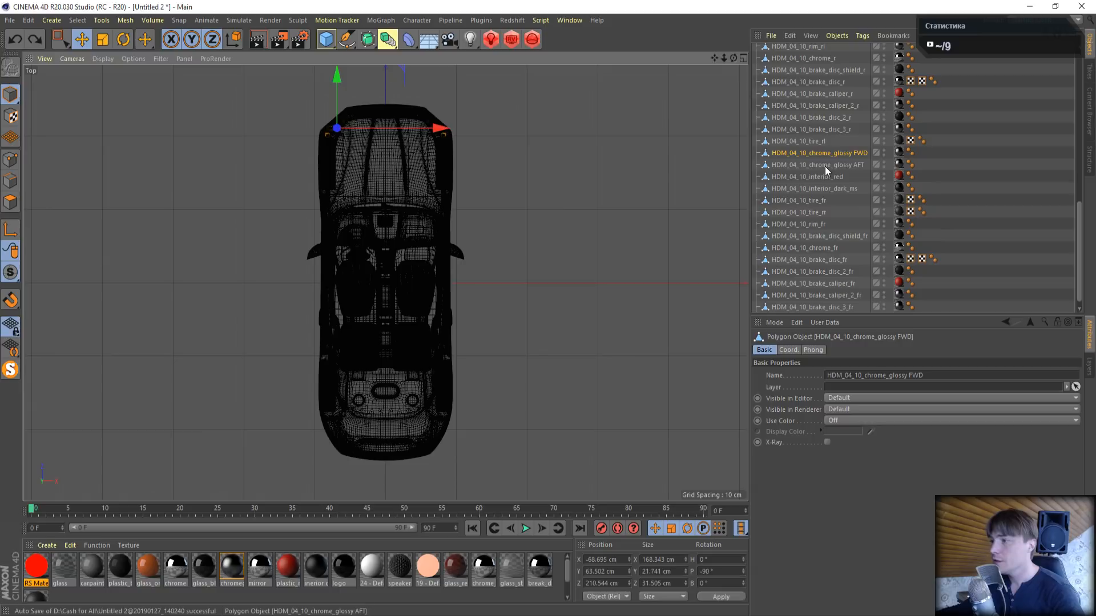
- Move the HDM_04_10_chrome_glossy AFT object about 272 cm along X to check its parts, and undo the move
{"action": "left_click", "coordinate": [817, 165]}
{"action": "left_click_drag", "start_coordinate": [392, 128], "coordinate": [583, 136]}
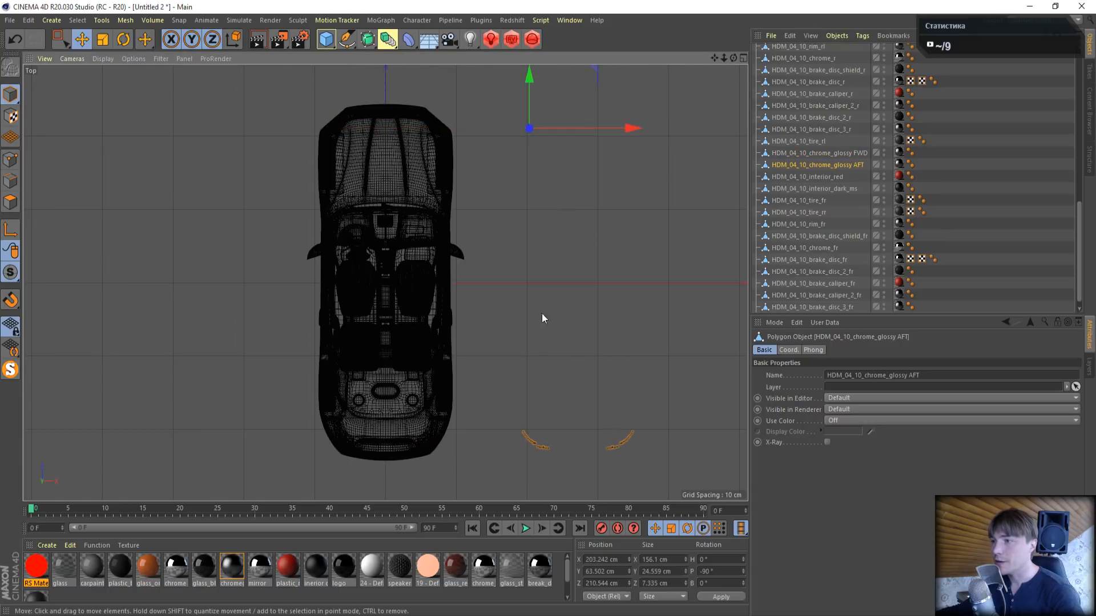
{"action": "scroll", "coordinate": [639, 146], "scroll_direction": "up", "scroll_amount": 5}
{"action": "scroll", "coordinate": [639, 145], "scroll_direction": "down", "scroll_amount": 3}
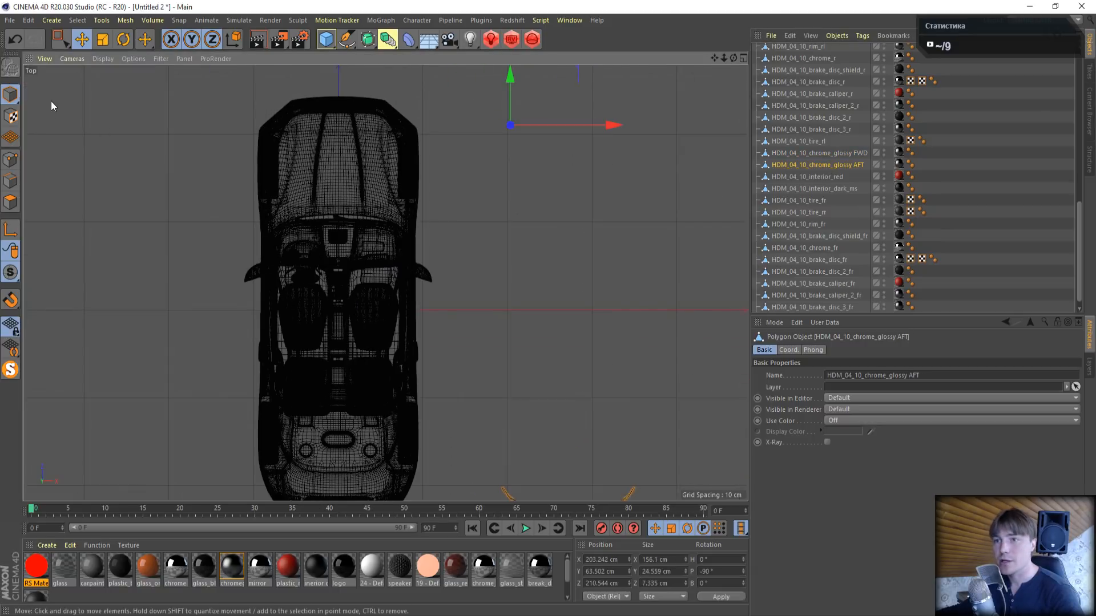
{"action": "left_click", "coordinate": [15, 39]}
{"action": "scroll", "coordinate": [376, 300], "scroll_direction": "down", "scroll_amount": 3}
{"action": "scroll", "coordinate": [439, 376], "scroll_direction": "up", "scroll_amount": 3}
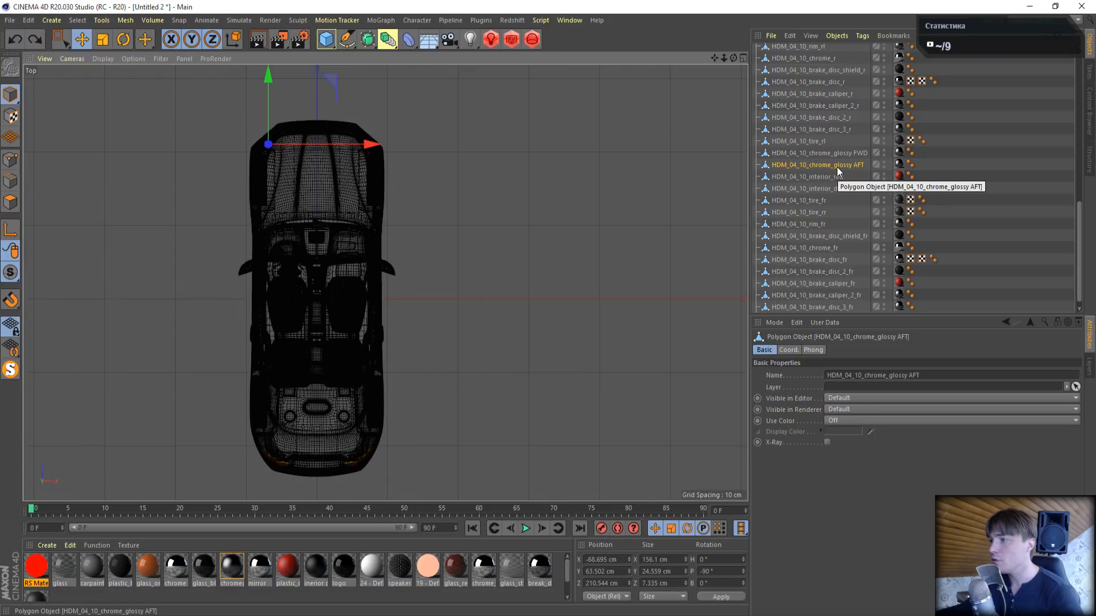
- Create a new Redshift Material and assign it to HDM_04_10_chrome_glossy FWD in place of the chromeglossy material
{"action": "left_click", "coordinate": [821, 152]}
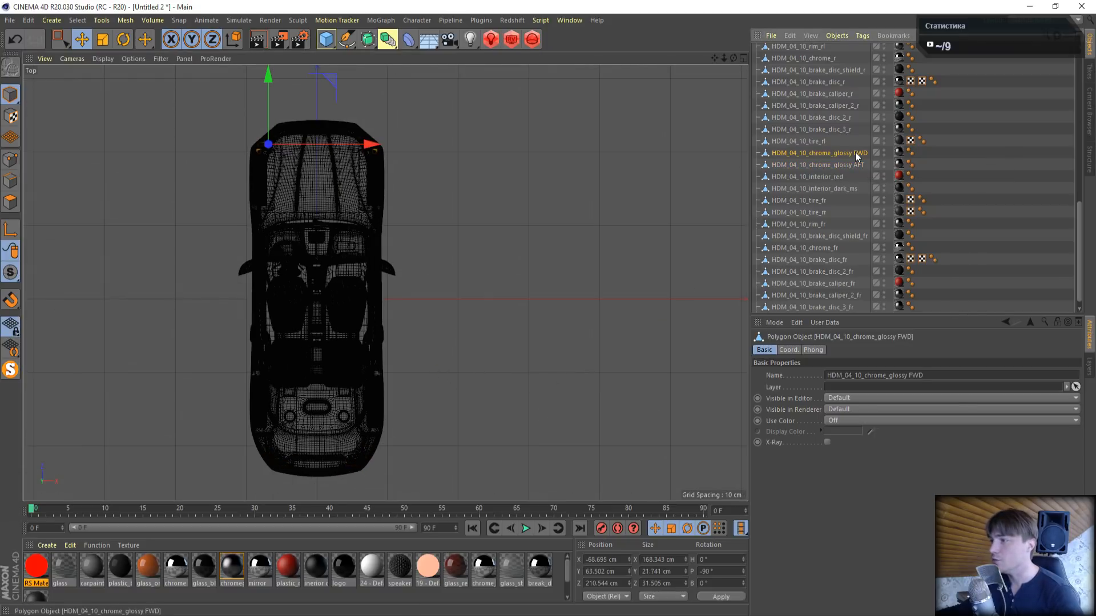
{"action": "left_click", "coordinate": [899, 153]}
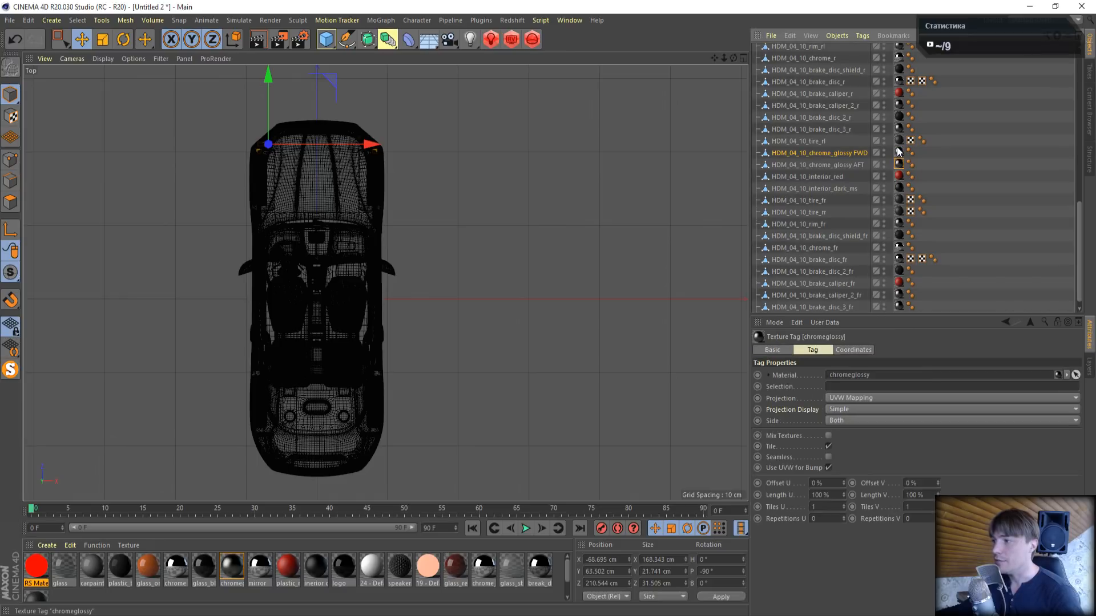
{"action": "left_click", "coordinate": [47, 546]}
{"action": "mouse_move", "coordinate": [88, 423]}
{"action": "mouse_move", "coordinate": [175, 423]}
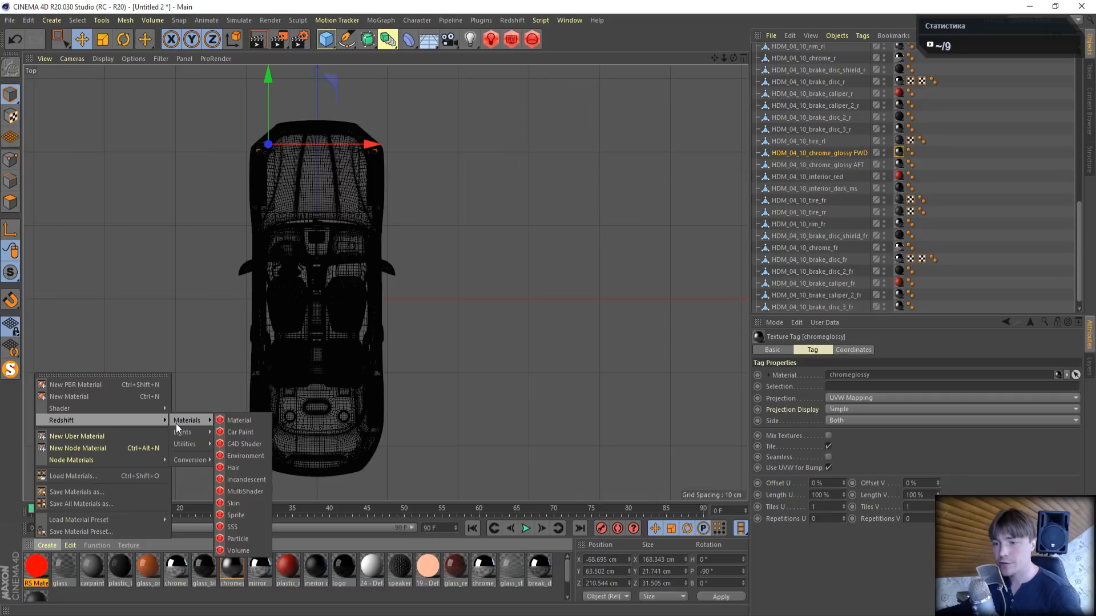
{"action": "left_click", "coordinate": [244, 423]}
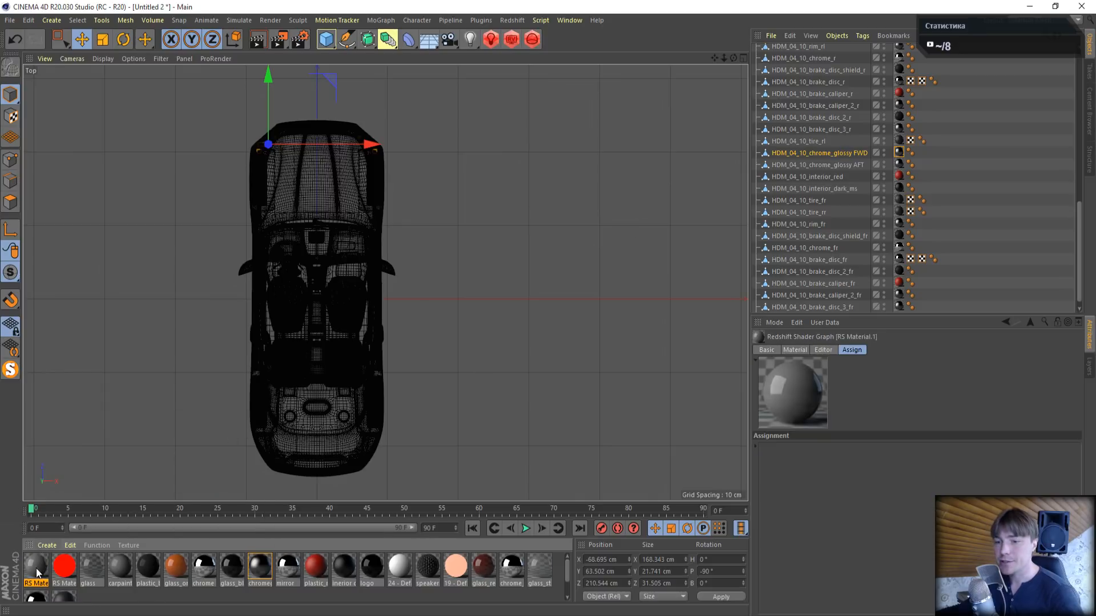
{"action": "left_click_drag", "start_coordinate": [36, 572], "coordinate": [899, 154]}
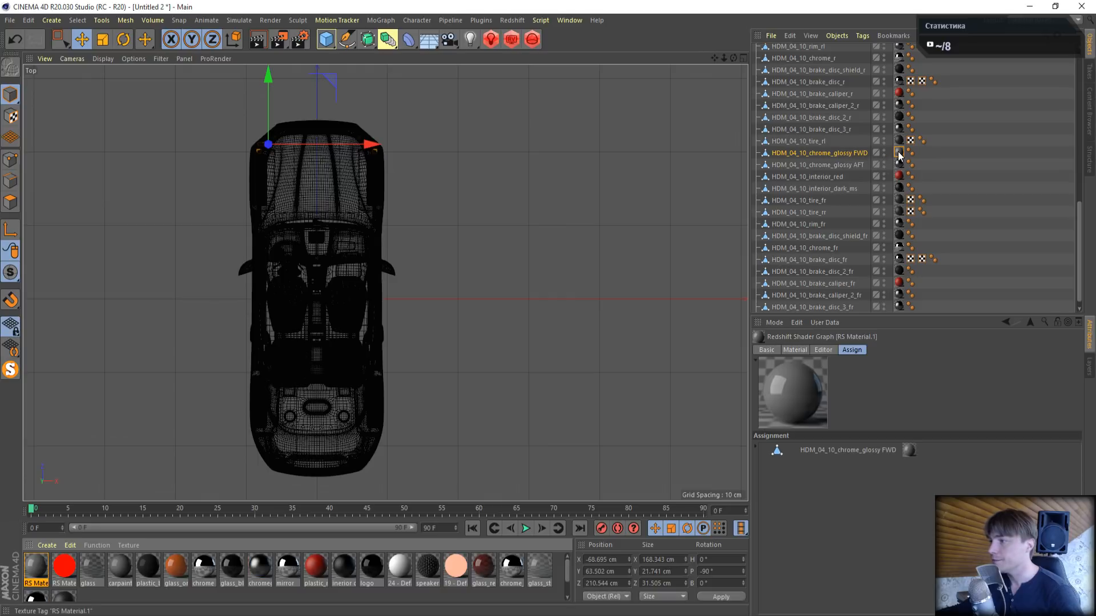
- Return to the perspective view and make HDM_04_10_glass and HDM_04_10_glass_red_ms visible again
{"action": "middle_click", "coordinate": [582, 172]}
{"action": "middle_click", "coordinate": [272, 194]}
{"action": "scroll", "coordinate": [526, 283], "scroll_direction": "down", "scroll_amount": 2}
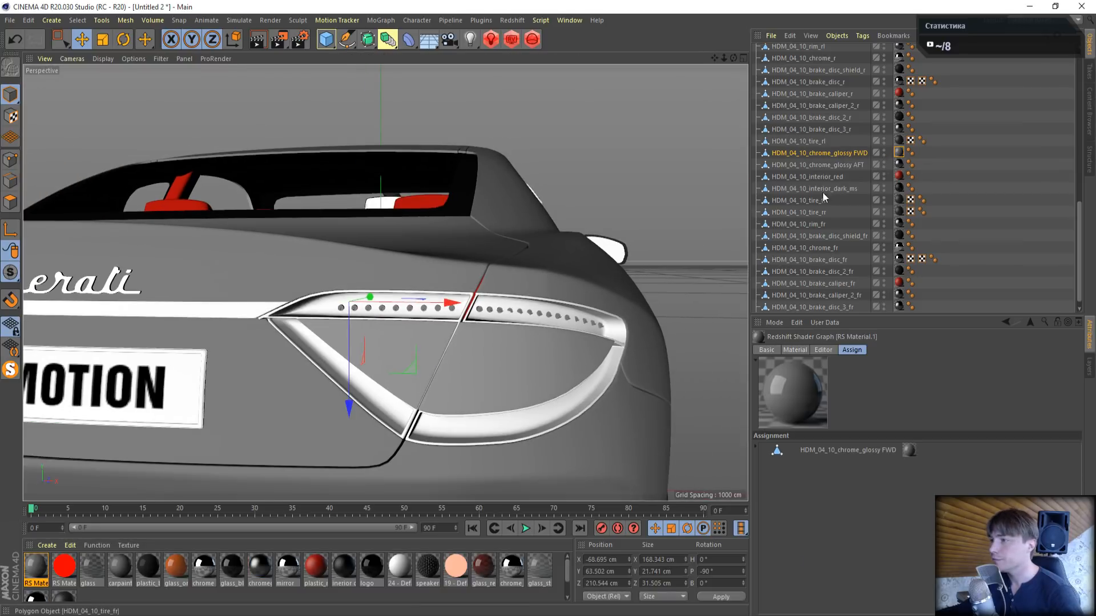
{"action": "scroll", "coordinate": [842, 200], "scroll_direction": "up", "scroll_amount": 5}
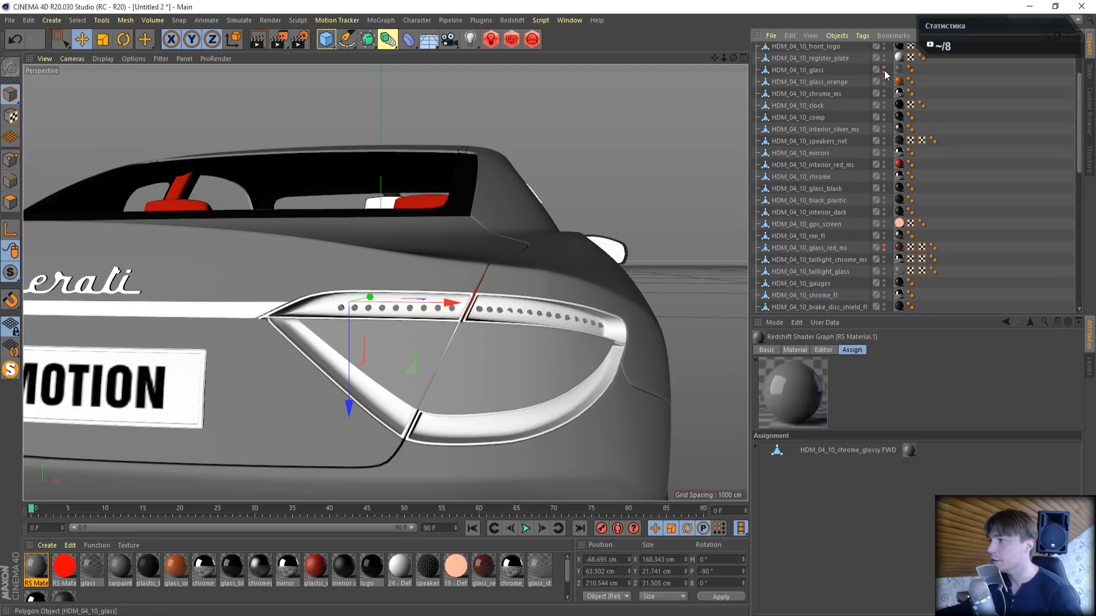
{"action": "left_click", "coordinate": [885, 68]}
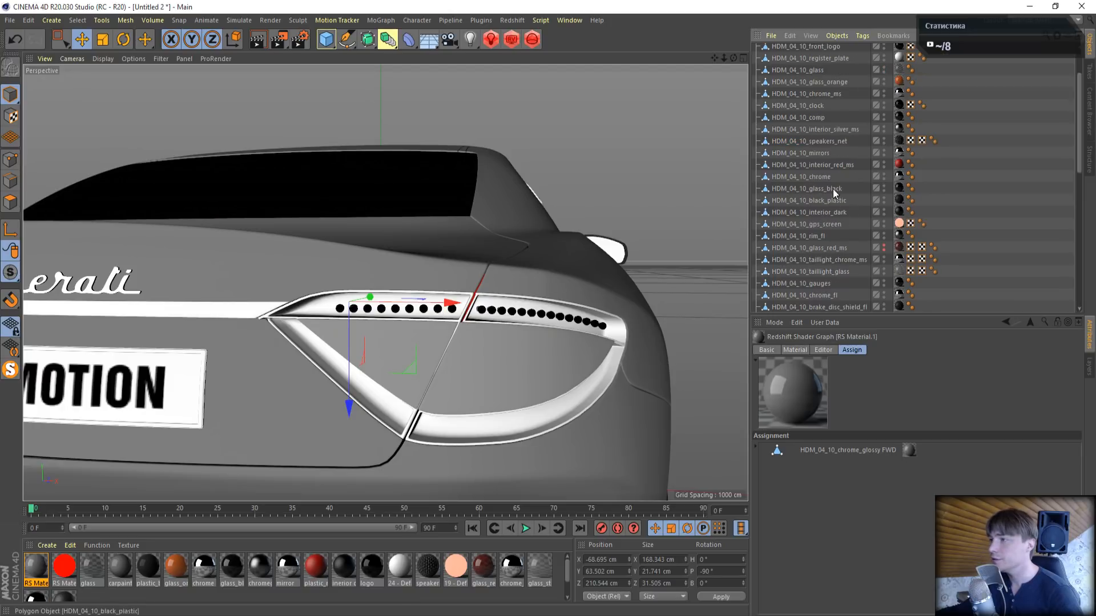
{"action": "scroll", "coordinate": [839, 177], "scroll_direction": "up", "scroll_amount": 2}
{"action": "scroll", "coordinate": [604, 273], "scroll_direction": "down", "scroll_amount": 5}
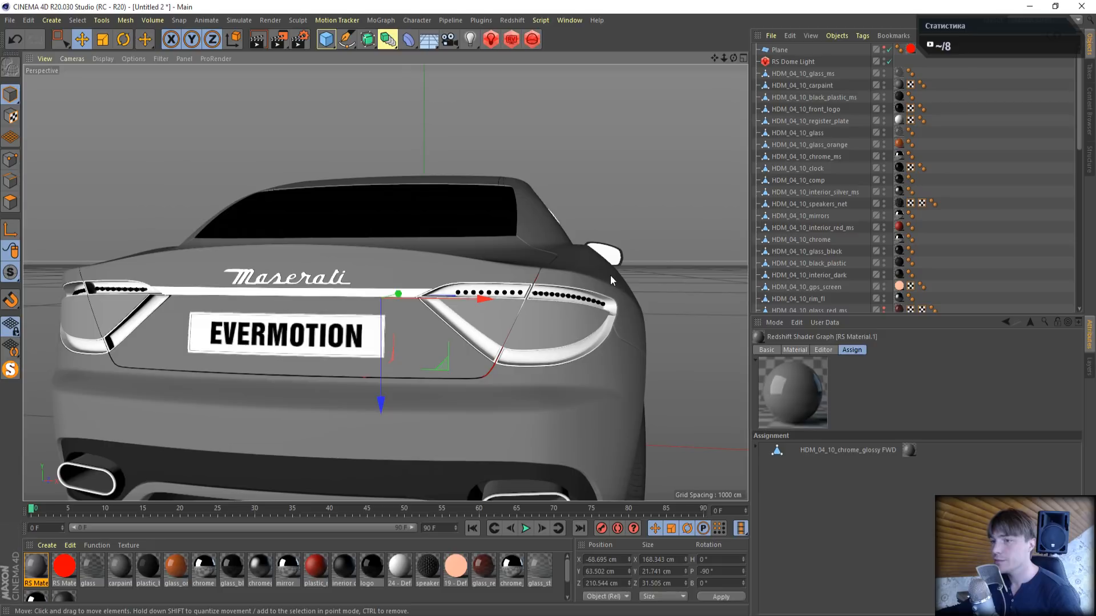
{"action": "left_click", "coordinate": [684, 222]}
{"action": "left_click_drag", "start_coordinate": [682, 245], "coordinate": [637, 172], "text": "alt"}
{"action": "scroll", "coordinate": [799, 217], "scroll_direction": "down", "scroll_amount": 4}
{"action": "left_click", "coordinate": [883, 168]}
- Render the car's front headlight in the Redshift RenderView and place the render window clear of the object list
{"action": "left_click_drag", "start_coordinate": [718, 67], "coordinate": [616, 97], "text": "alt"}
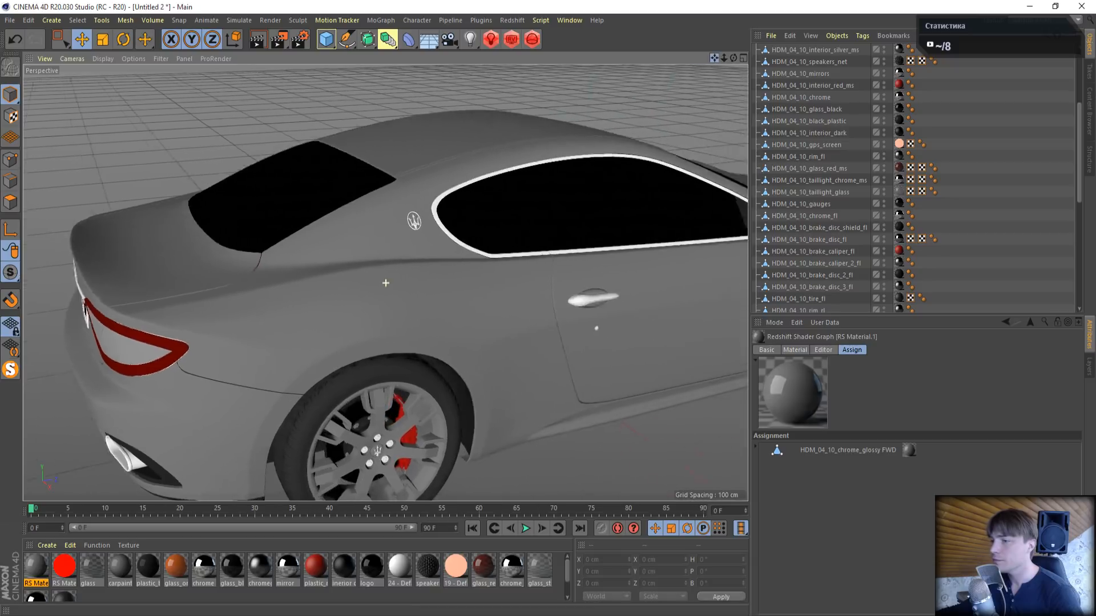
{"action": "middle_click_drag", "start_coordinate": [725, 200], "coordinate": [677, 207], "text": "alt"}
{"action": "left_click_drag", "start_coordinate": [678, 208], "coordinate": [668, 110], "text": "alt"}
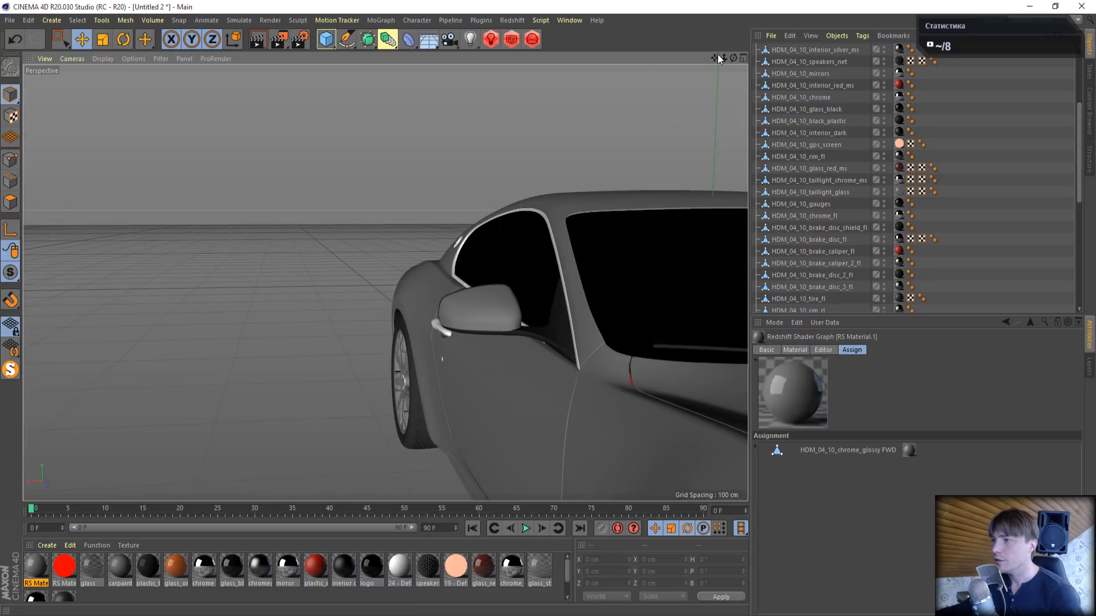
{"action": "left_click_drag", "start_coordinate": [715, 57], "coordinate": [559, 6]}
{"action": "right_click_drag", "start_coordinate": [715, 57], "coordinate": [827, 57]}
{"action": "left_click_drag", "start_coordinate": [715, 57], "coordinate": [827, 23]}
{"action": "left_click", "coordinate": [511, 40]}
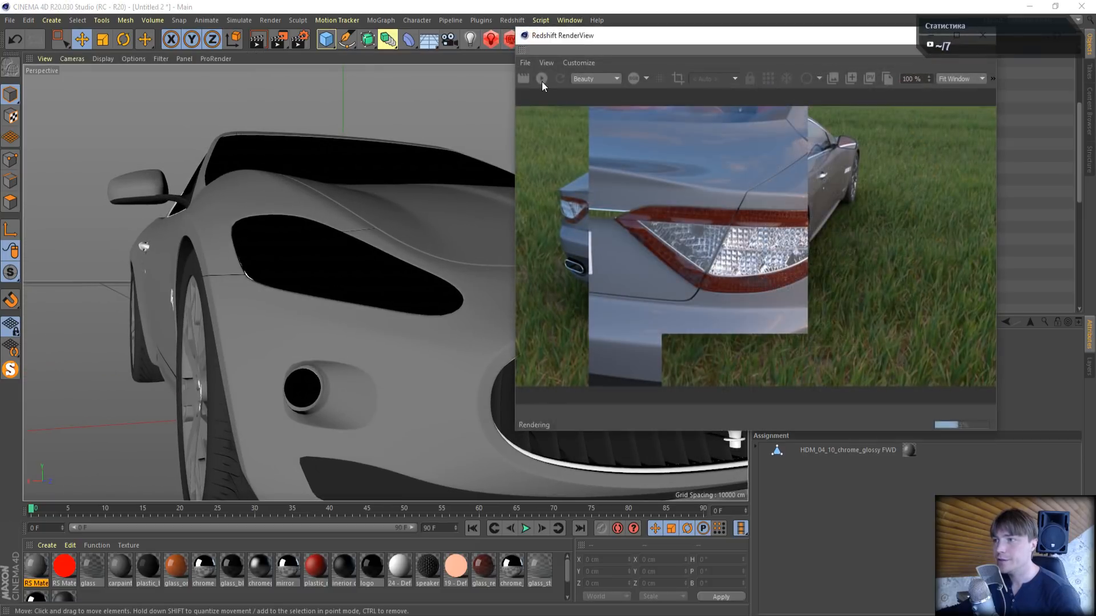
{"action": "left_click_drag", "start_coordinate": [628, 35], "coordinate": [133, 31]}
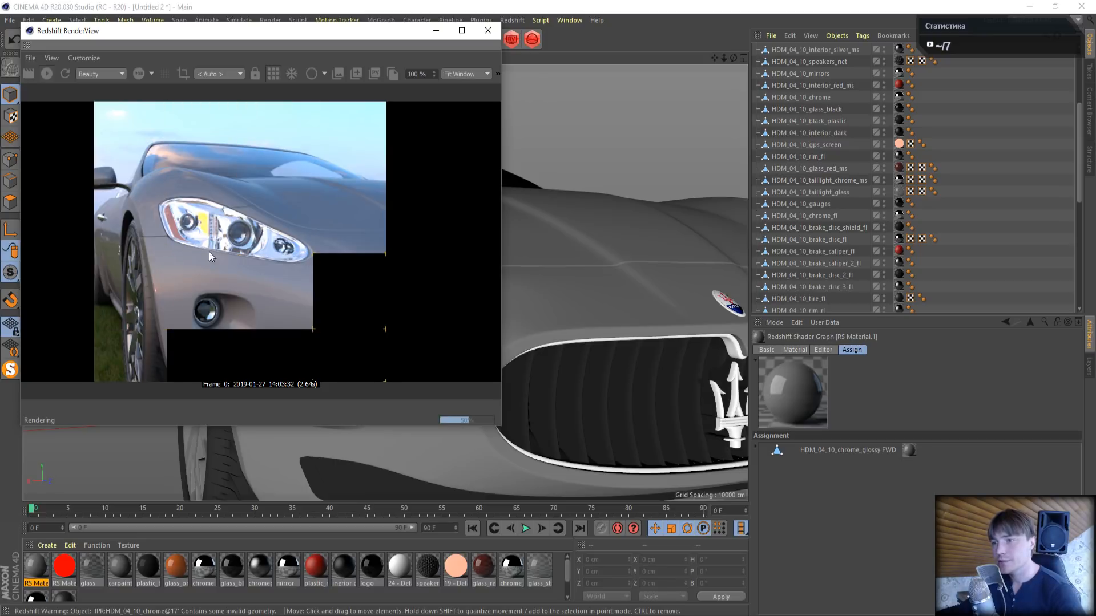
- Set the reflection weight of RS Material.1 to 0 in its shader graph
{"action": "left_click_drag", "start_coordinate": [303, 32], "coordinate": [290, 19]}
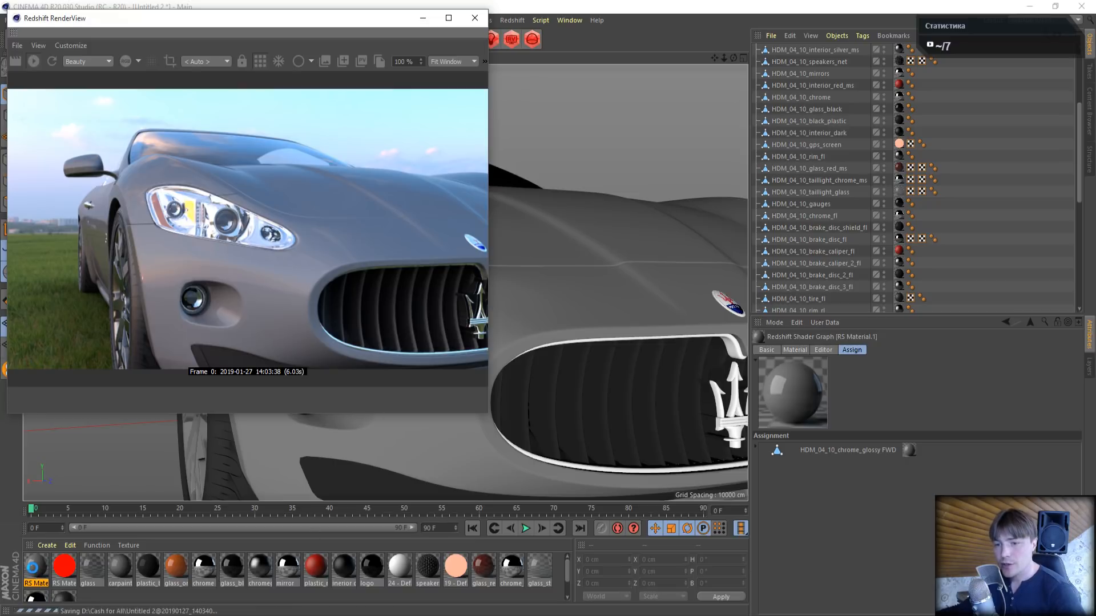
{"action": "double_click", "coordinate": [33, 569]}
{"action": "left_click_drag", "start_coordinate": [361, 83], "coordinate": [747, 117]}
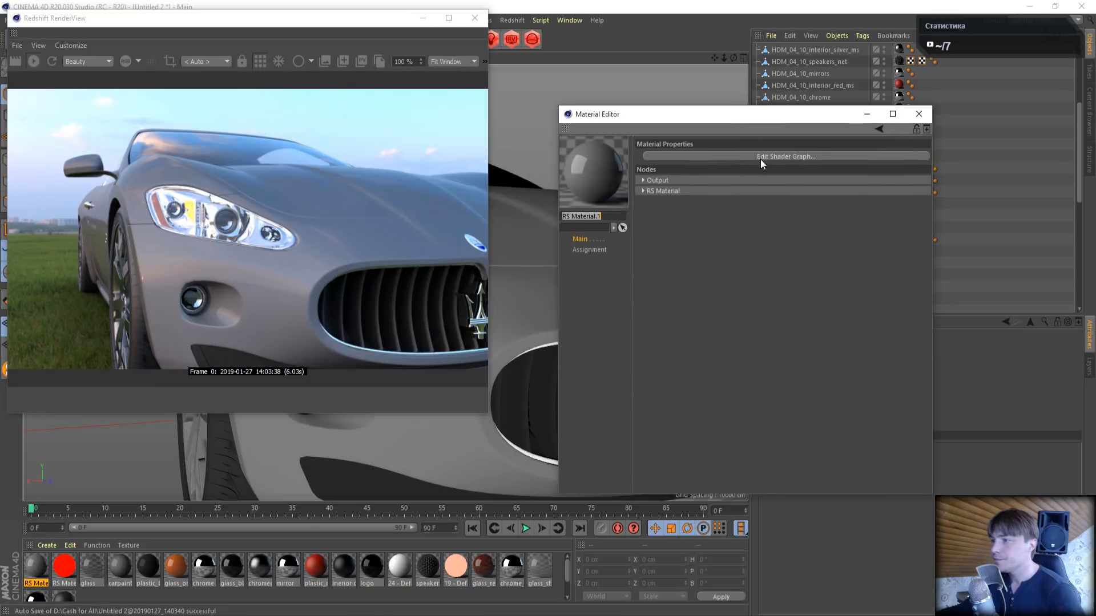
{"action": "left_click", "coordinate": [760, 159]}
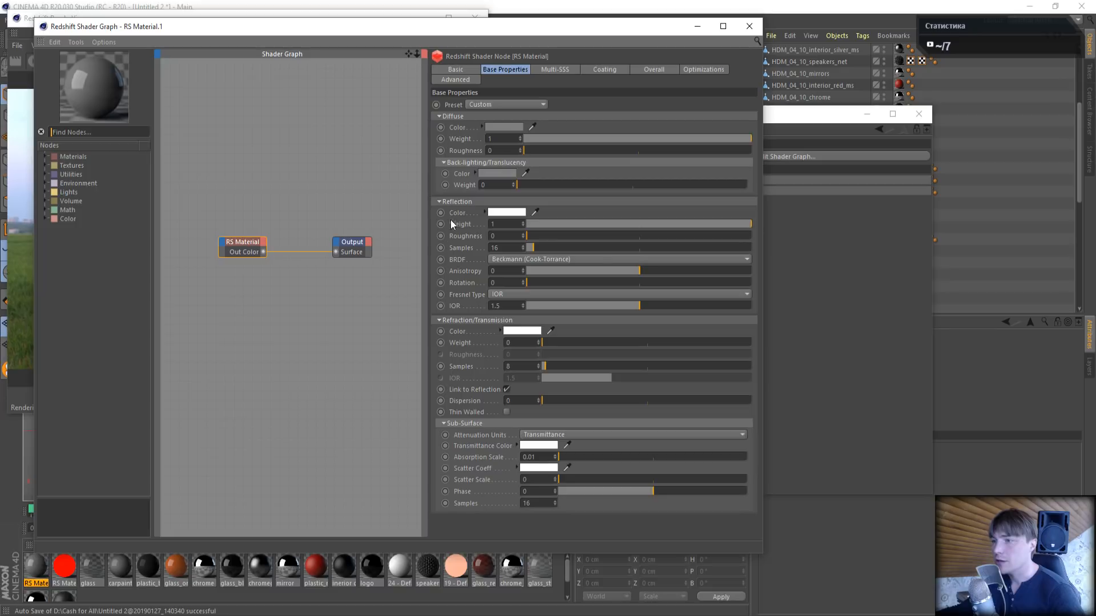
{"action": "left_click_drag", "start_coordinate": [621, 232], "coordinate": [423, 231]}
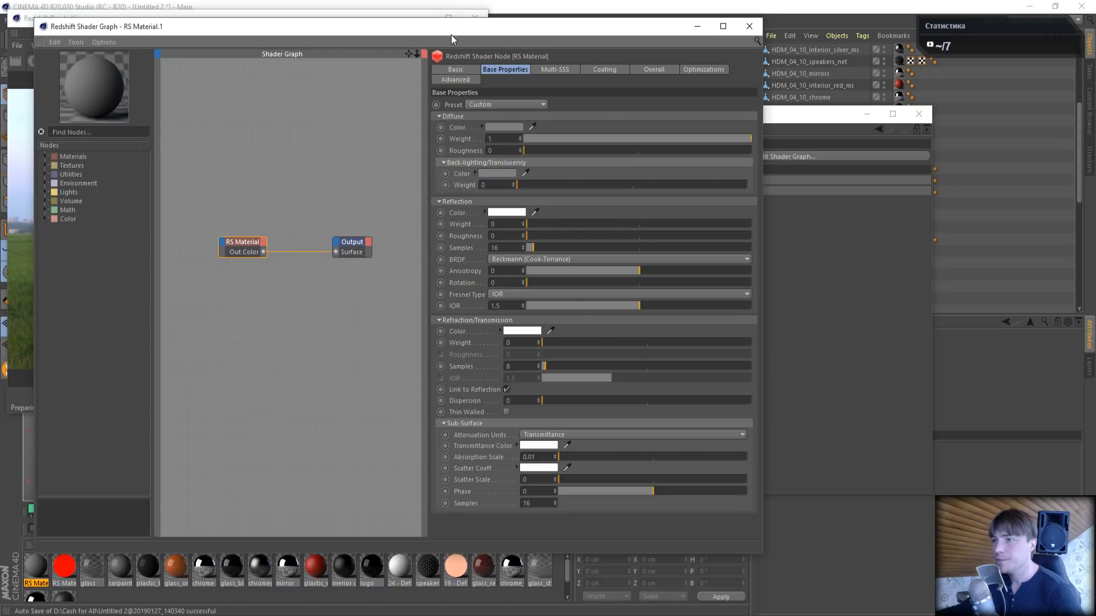
- Make the diffuse color of RS Material.1 pure white, keeping the render in sight
{"action": "left_click_drag", "start_coordinate": [450, 35], "coordinate": [827, 105]}
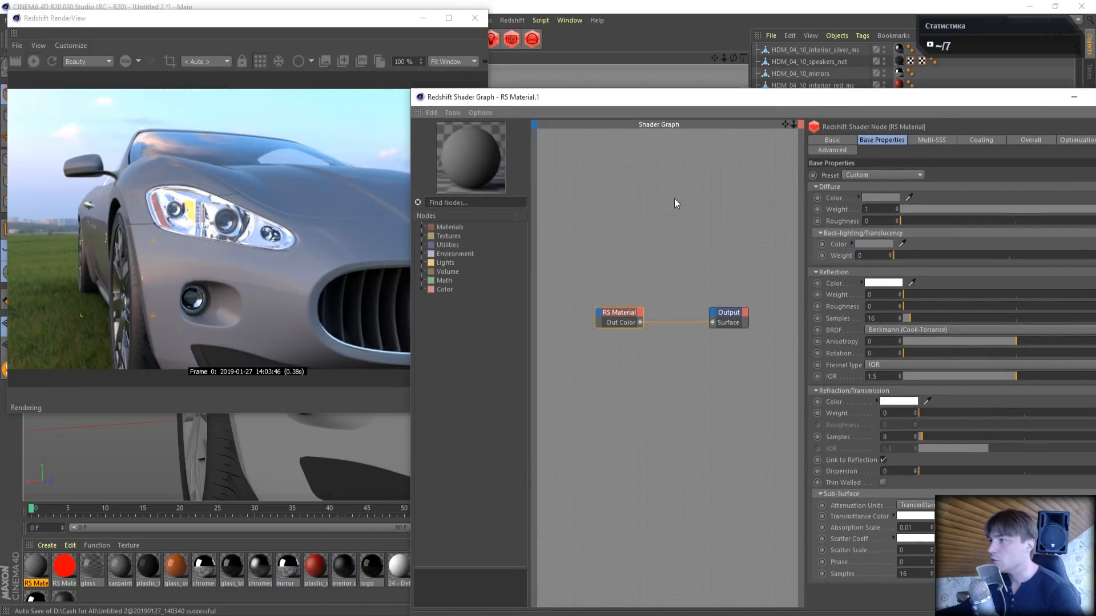
{"action": "left_click", "coordinate": [881, 197]}
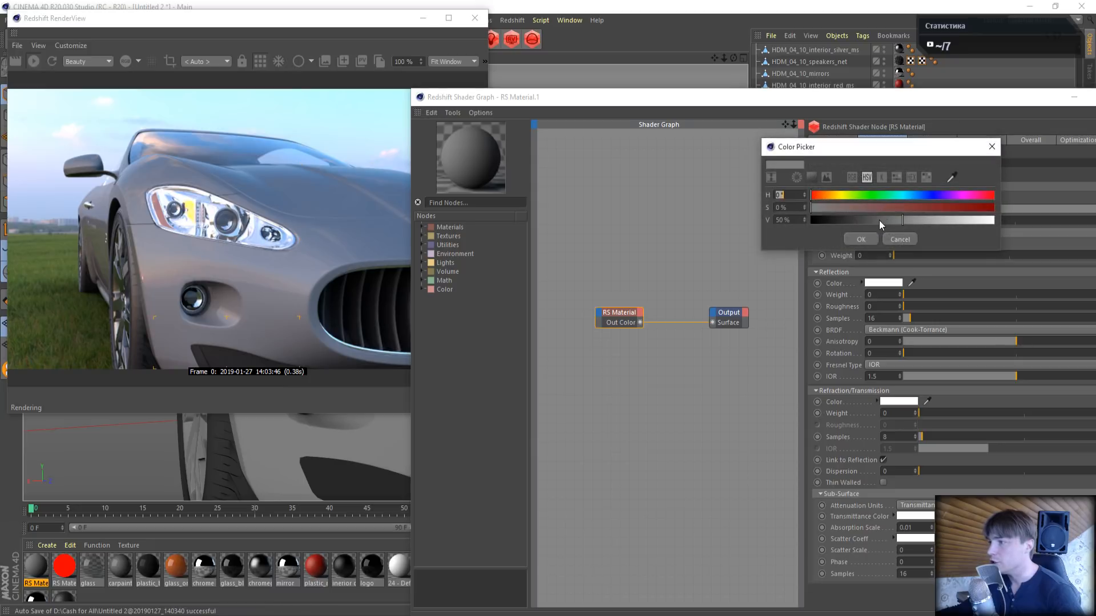
{"action": "left_click_drag", "start_coordinate": [878, 221], "coordinate": [1029, 214]}
{"action": "left_click", "coordinate": [862, 240]}
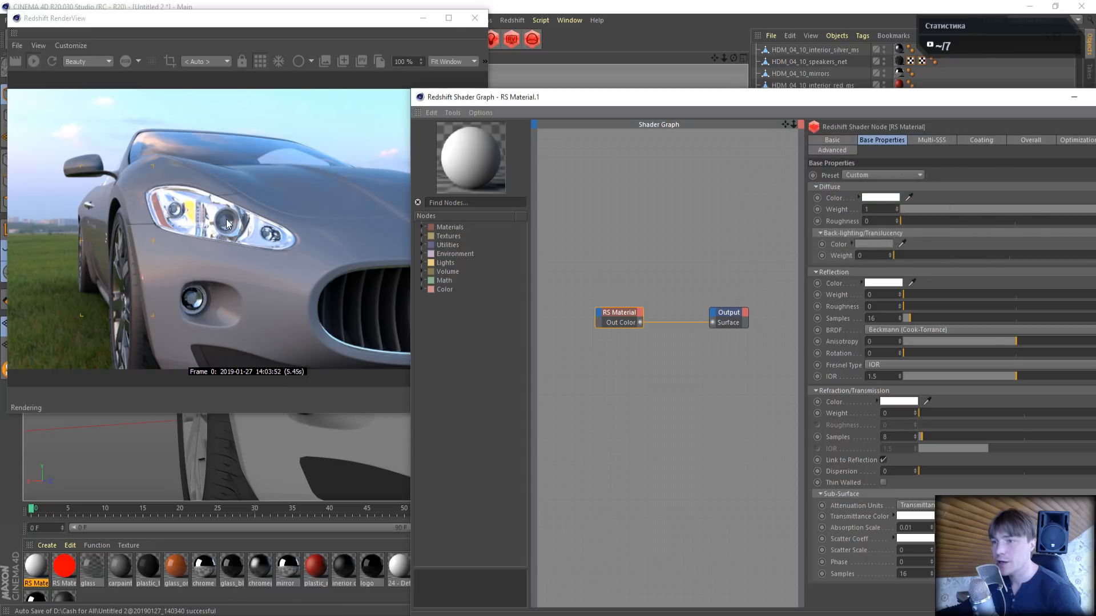
- Give RS Material.1 a white emission color with an emission weight of 1 and clear its editing windows away
{"action": "left_click_drag", "start_coordinate": [898, 109], "coordinate": [785, 120]}
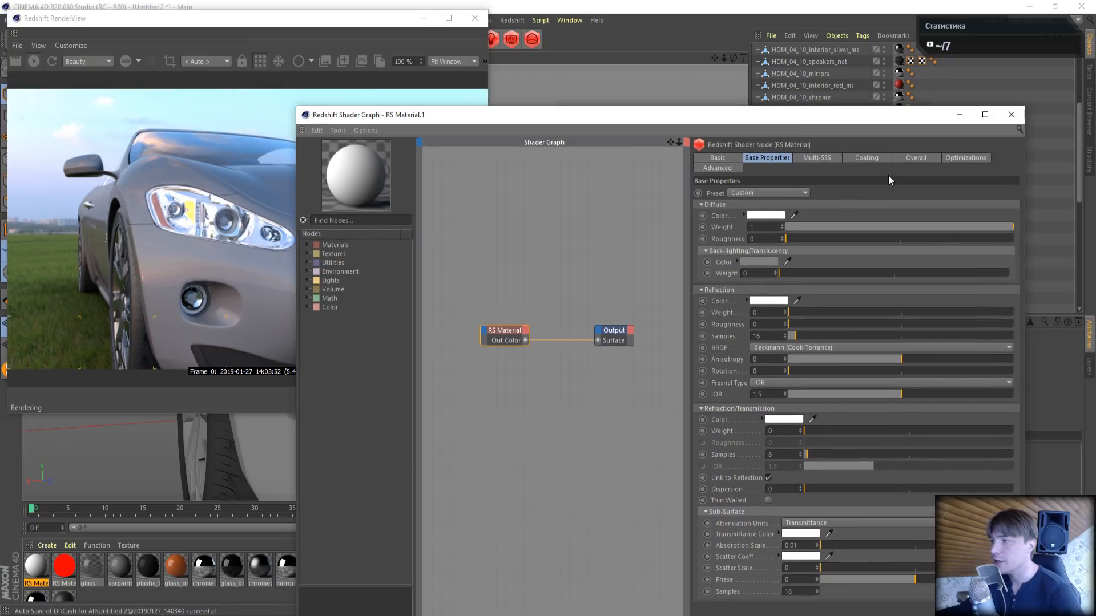
{"action": "left_click", "coordinate": [915, 159]}
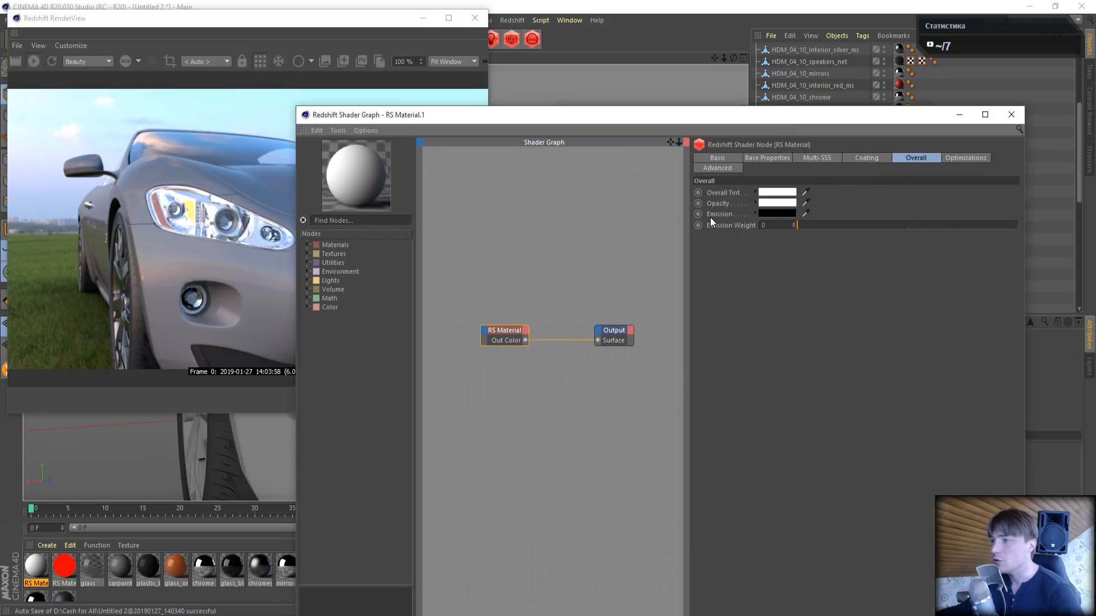
{"action": "left_click", "coordinate": [771, 213]}
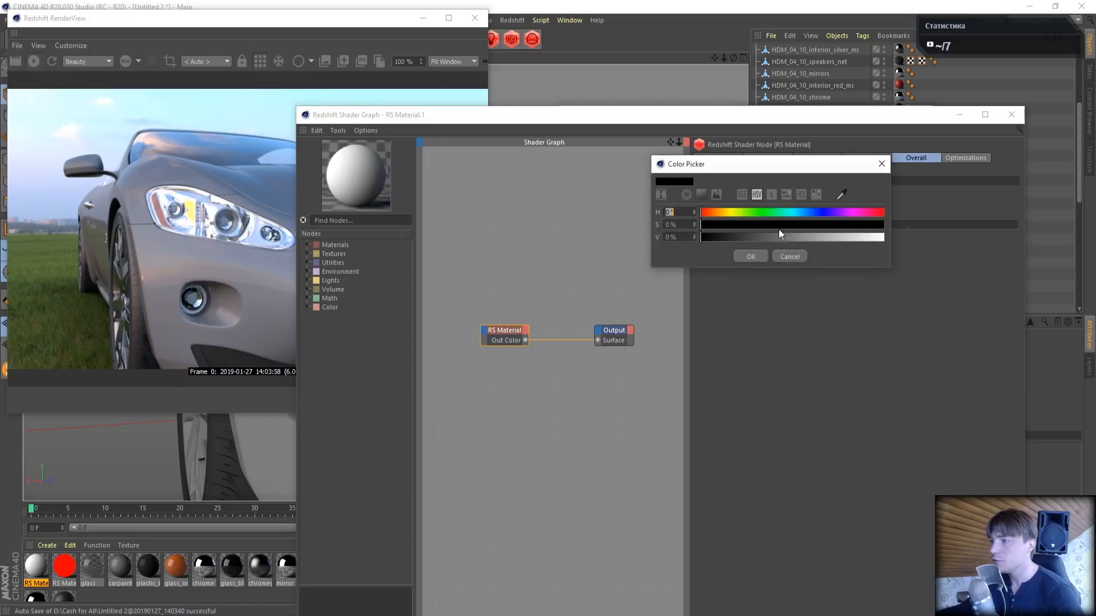
{"action": "left_click_drag", "start_coordinate": [782, 237], "coordinate": [916, 238]}
{"action": "left_click", "coordinate": [751, 257]}
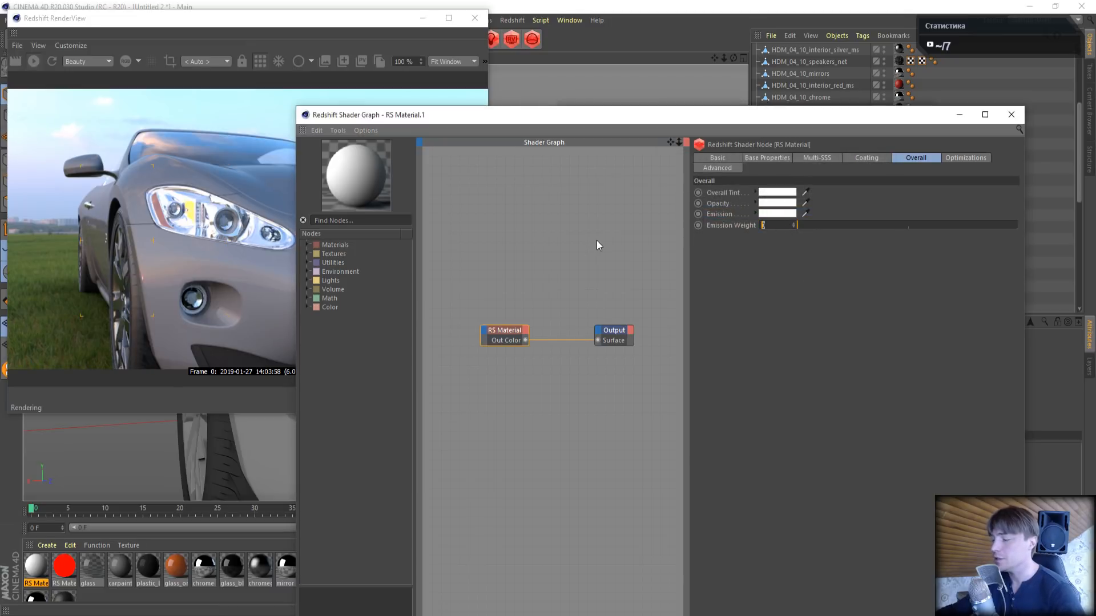
{"action": "type", "text": "1"}
{"action": "key", "text": "Return"}
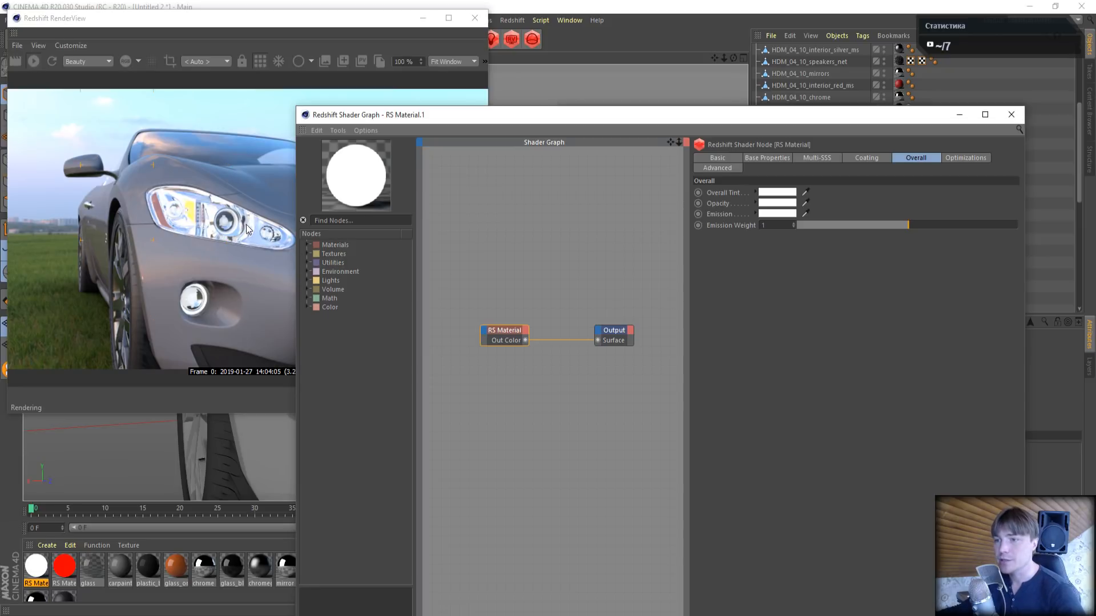
{"action": "left_click_drag", "start_coordinate": [784, 114], "coordinate": [528, 117]}
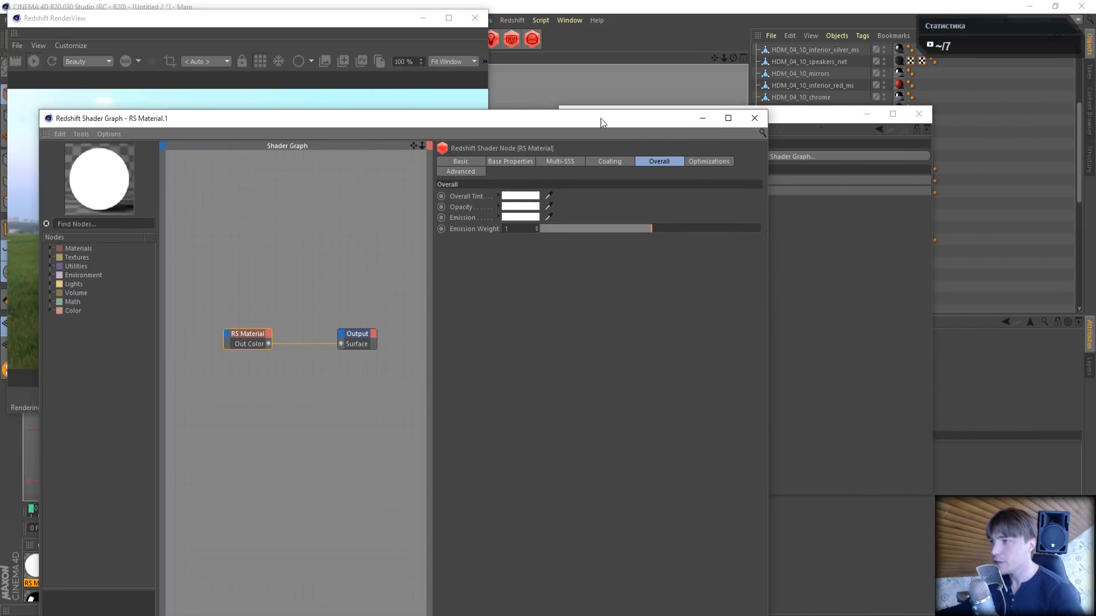
{"action": "left_click", "coordinate": [702, 118]}
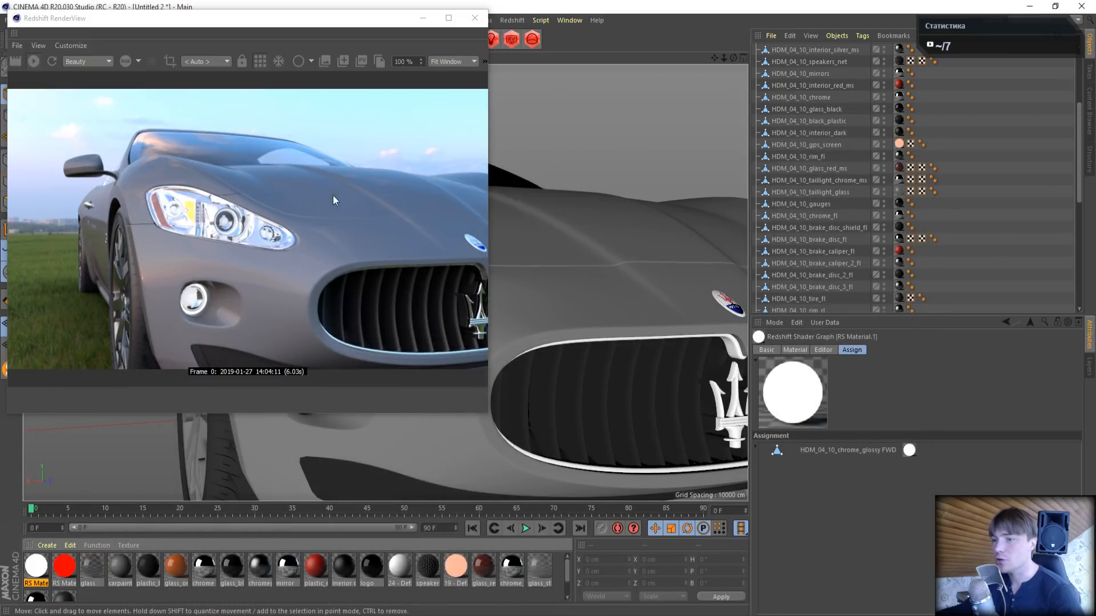
- Frame the car's whole front end and set the RS Dome Light's exposure to 0
{"action": "scroll", "coordinate": [630, 194], "scroll_direction": "down", "scroll_amount": 3}
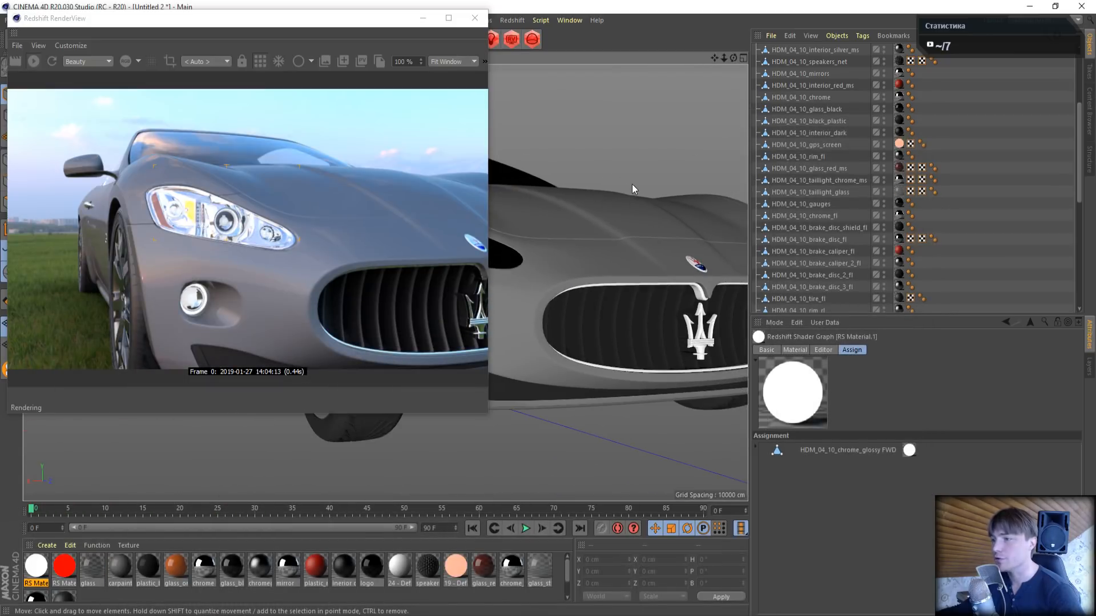
{"action": "mouse_move", "coordinate": [714, 59]}
{"action": "left_mouse_down"}
{"action": "mouse_move", "coordinate": [656, 86]}
{"action": "mouse_move", "coordinate": [714, 60]}
{"action": "left_mouse_up"}
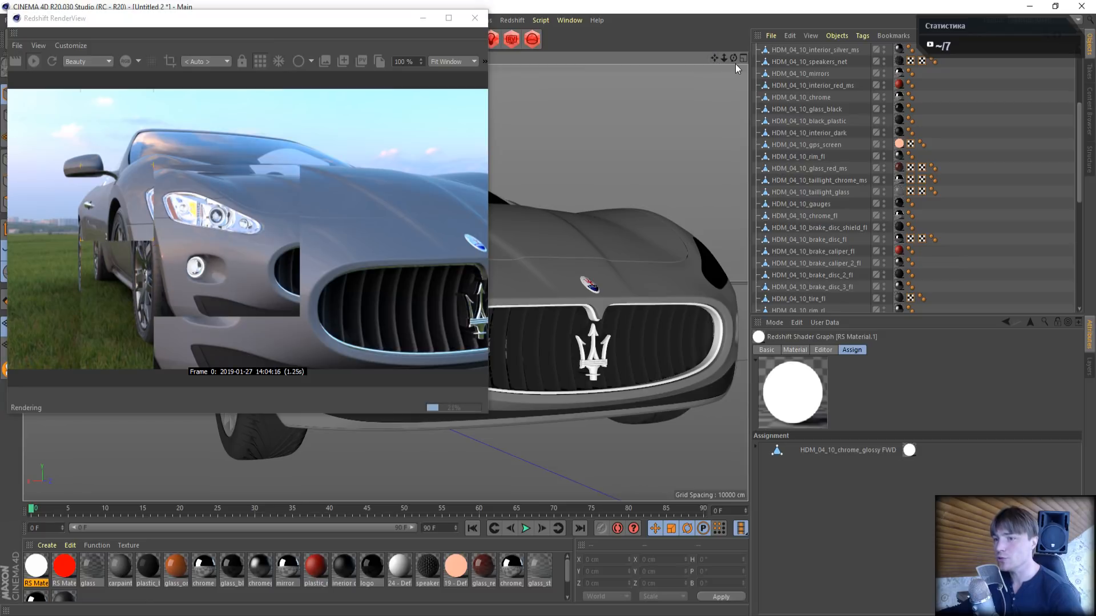
{"action": "scroll", "coordinate": [854, 206], "scroll_direction": "up", "scroll_amount": 5}
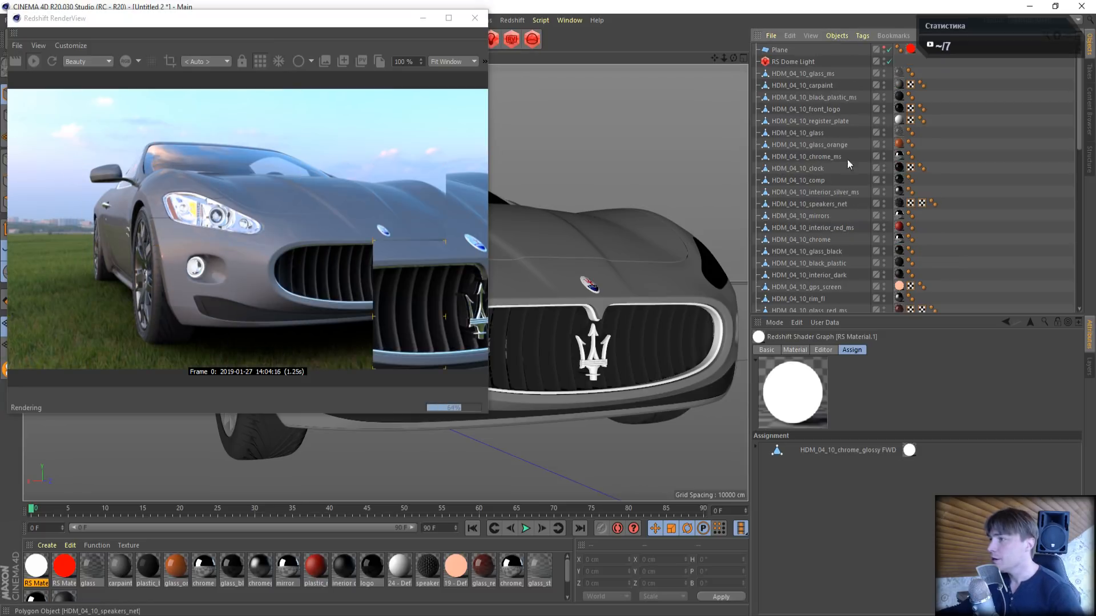
{"action": "left_click", "coordinate": [792, 63]}
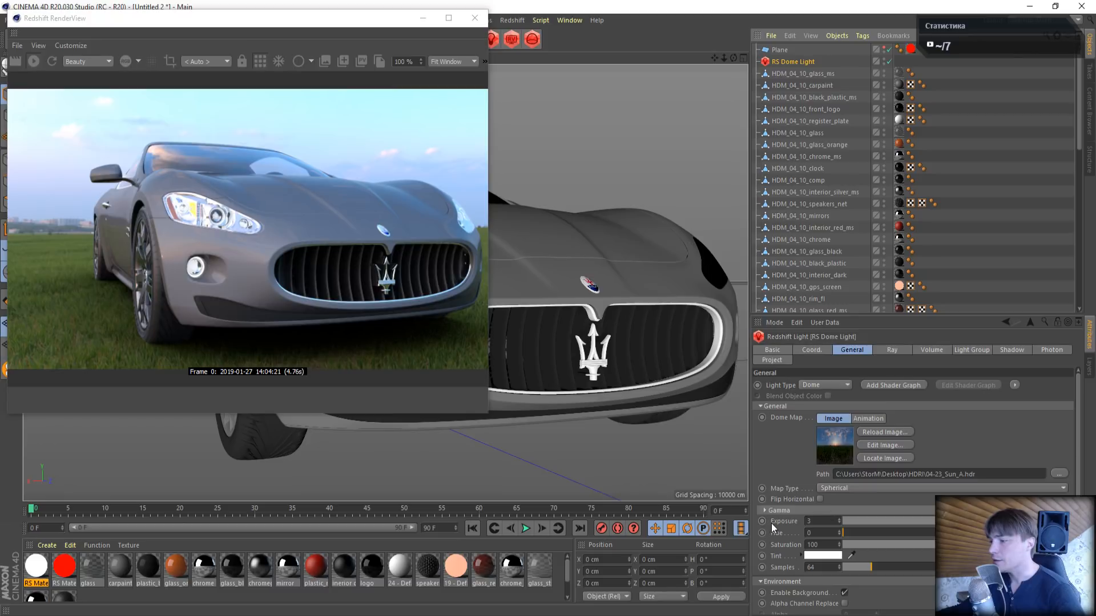
{"action": "left_click_drag", "start_coordinate": [816, 522], "coordinate": [761, 514]}
{"action": "type", "text": "0"}
{"action": "key", "text": "Return"}
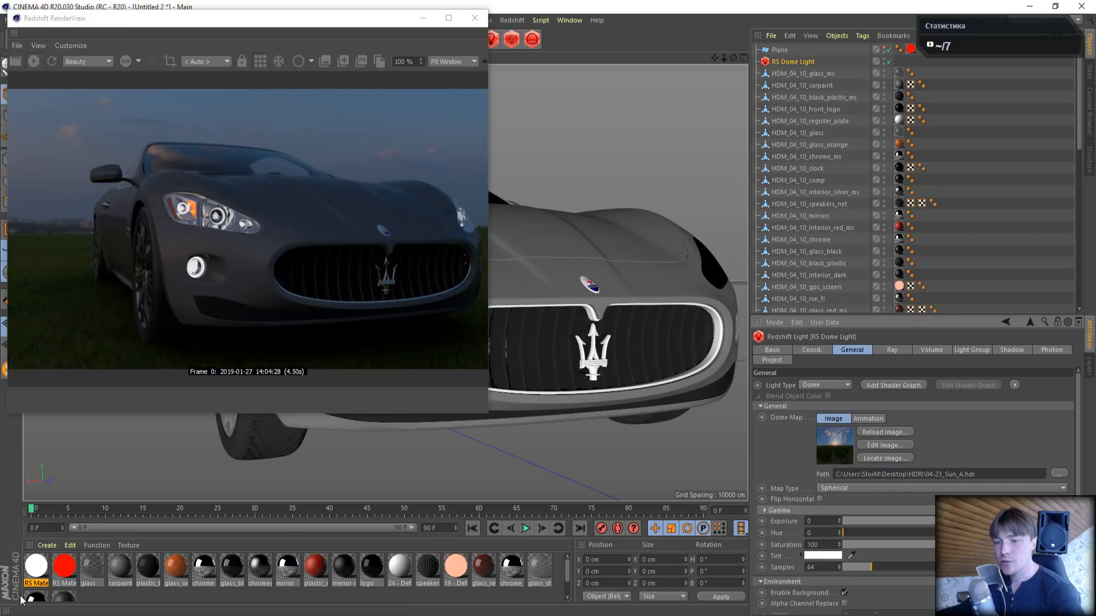
- Raise the emission weight of RS Material.1 to 500 and close its shader graph and Material Editor
{"action": "left_click", "coordinate": [36, 566]}
{"action": "double_click", "coordinate": [36, 567]}
{"action": "left_click_drag", "start_coordinate": [358, 85], "coordinate": [799, 101]}
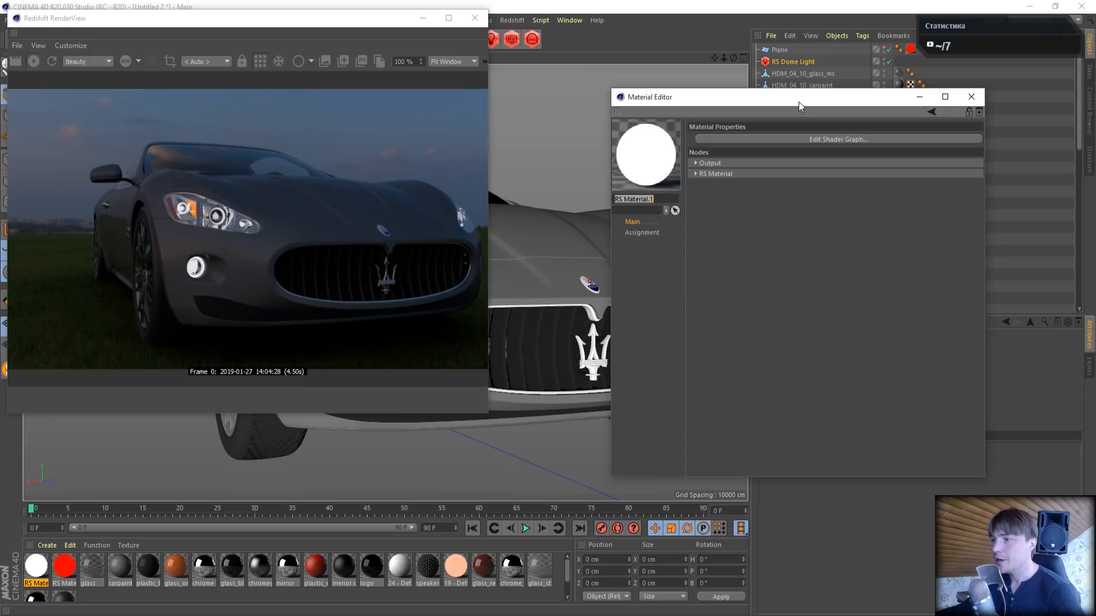
{"action": "left_click", "coordinate": [781, 138]}
{"action": "left_click_drag", "start_coordinate": [510, 109], "coordinate": [802, 62]}
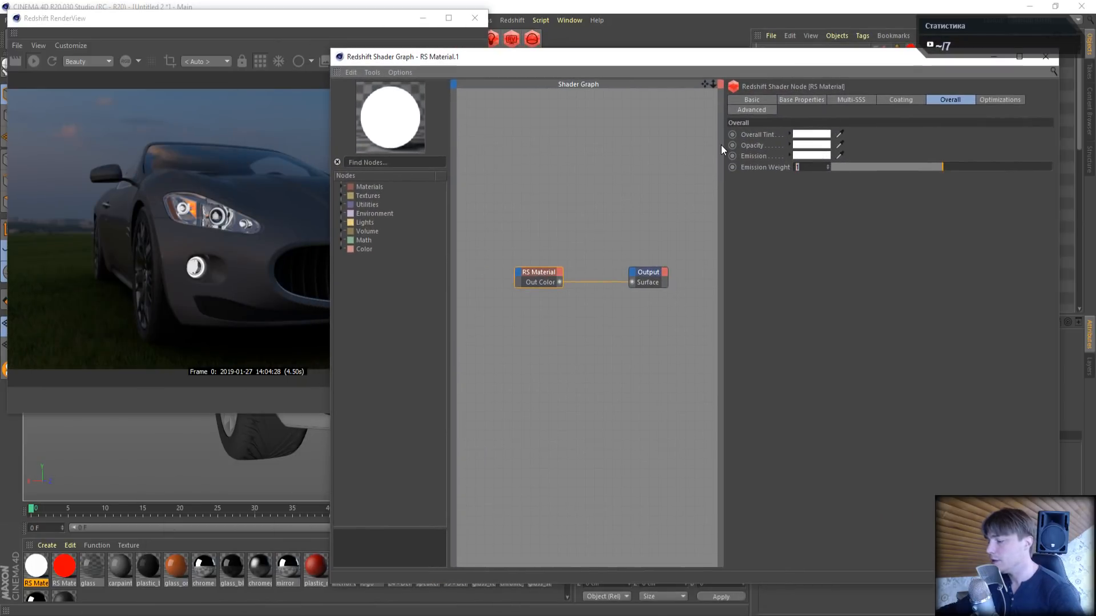
{"action": "type", "text": "500"}
{"action": "key", "text": "Return"}
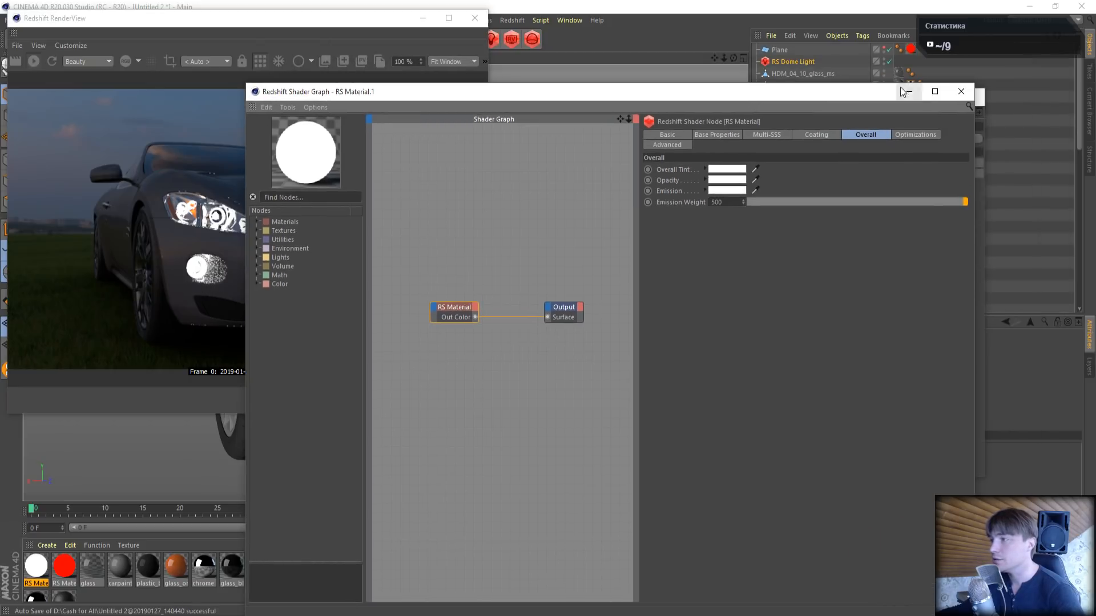
{"action": "left_click", "coordinate": [970, 91]}
{"action": "left_click", "coordinate": [975, 97]}
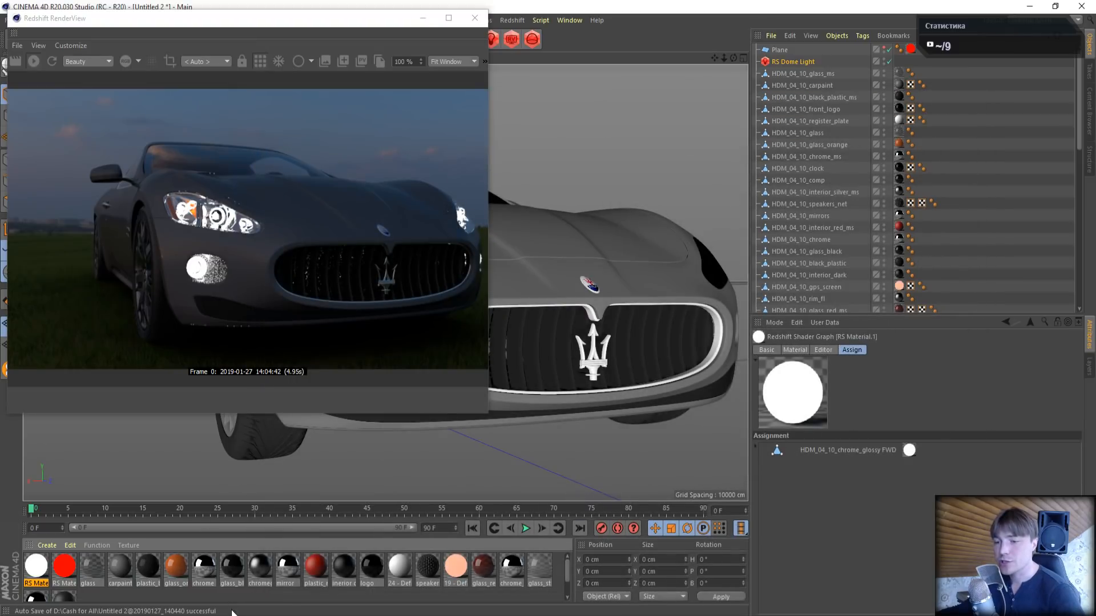
- Switch to the browser, look through the Cinema 4D Tutorials SV video list on YouTube, and return to Cinema 4D
{"action": "key", "text": "alt+Tab"}
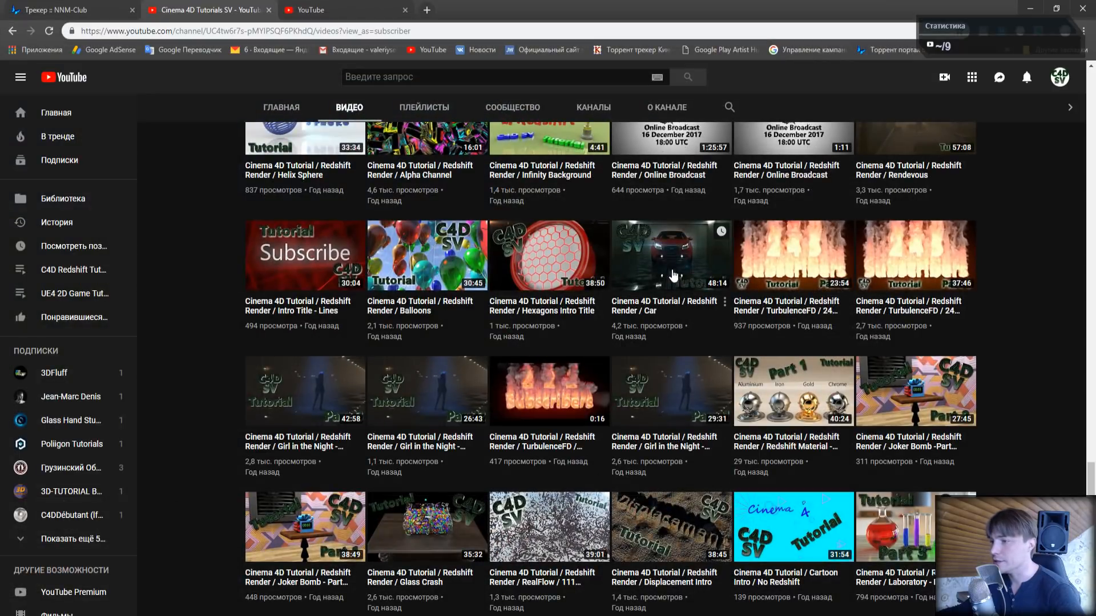
{"action": "scroll", "coordinate": [719, 371], "scroll_direction": "up", "scroll_amount": 10}
{"action": "scroll", "coordinate": [725, 371], "scroll_direction": "up", "scroll_amount": 12}
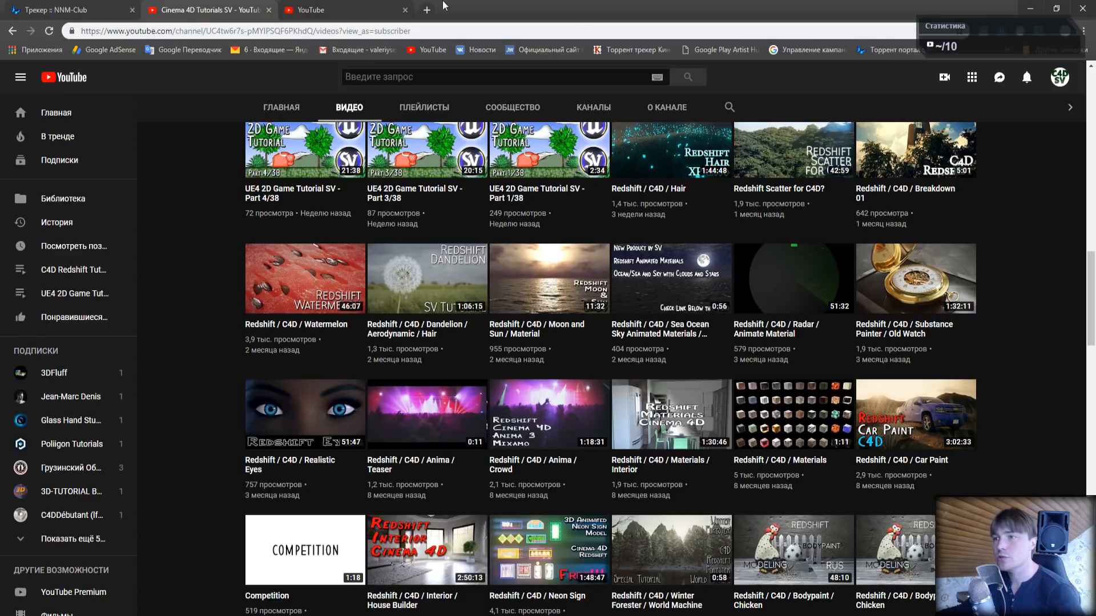
{"action": "left_click", "coordinate": [1028, 8]}
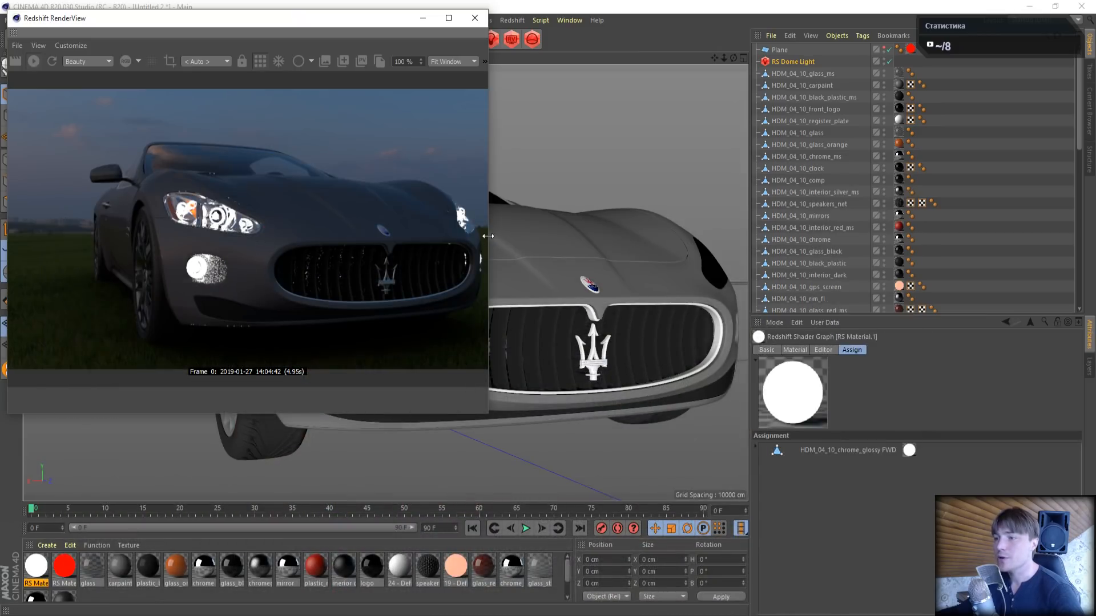
- Widen the Redshift RenderView, show its display settings, and enable Apply to file output and Enable PostFX
{"action": "left_click_drag", "start_coordinate": [489, 238], "coordinate": [763, 239]}
{"action": "left_click", "coordinate": [753, 62]}
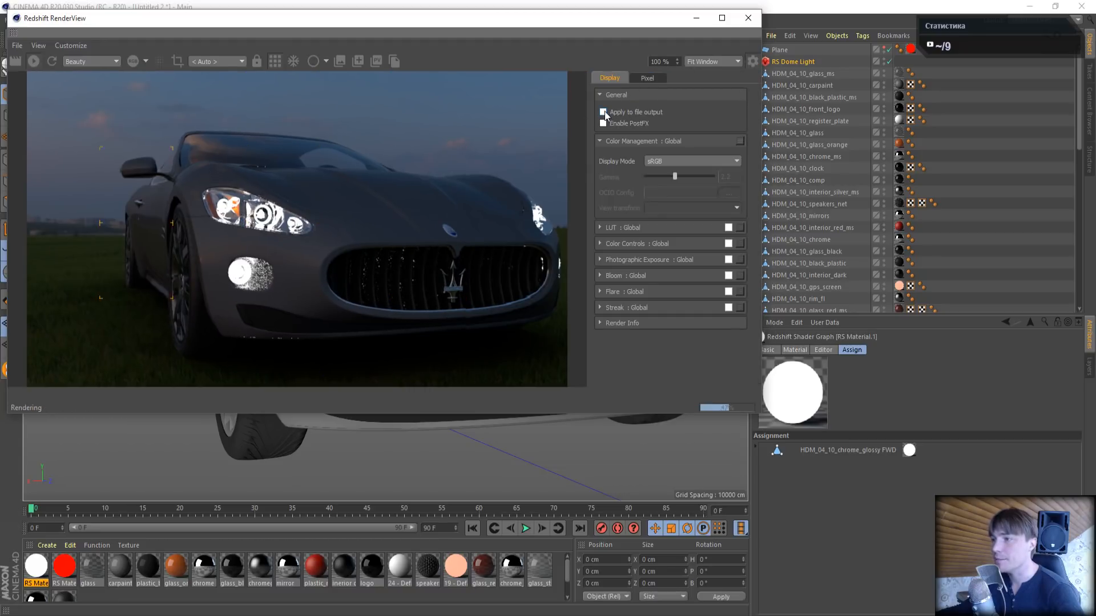
{"action": "left_click", "coordinate": [603, 113]}
{"action": "left_click", "coordinate": [603, 123]}
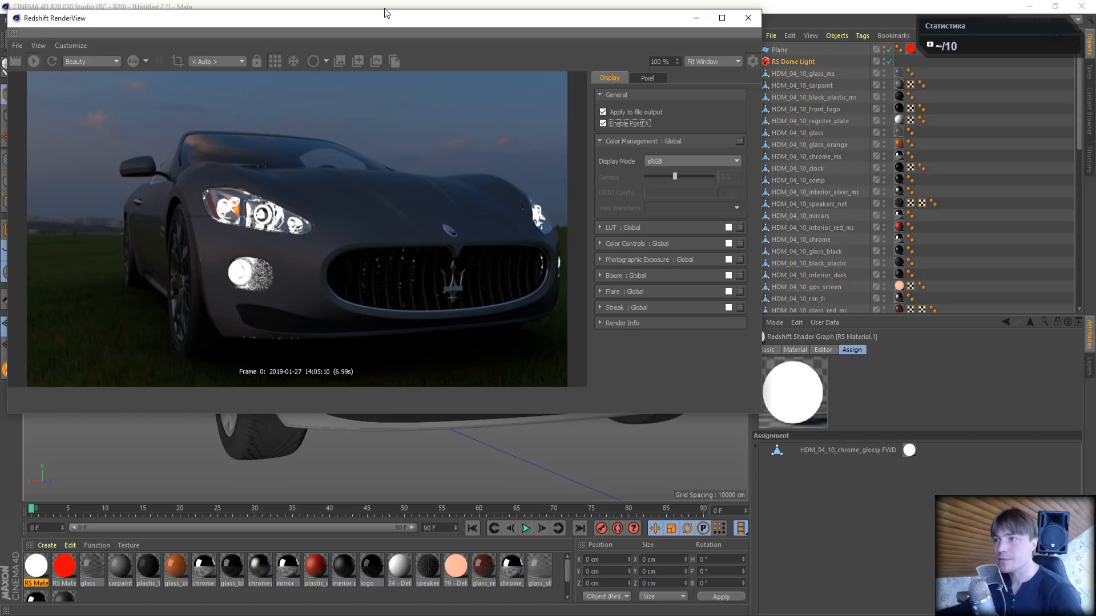
- Set the Unified Sampling maximum to 64 samples in the Redshift render settings
{"action": "left_click_drag", "start_coordinate": [387, 14], "coordinate": [377, 102]}
{"action": "left_click", "coordinate": [299, 39]}
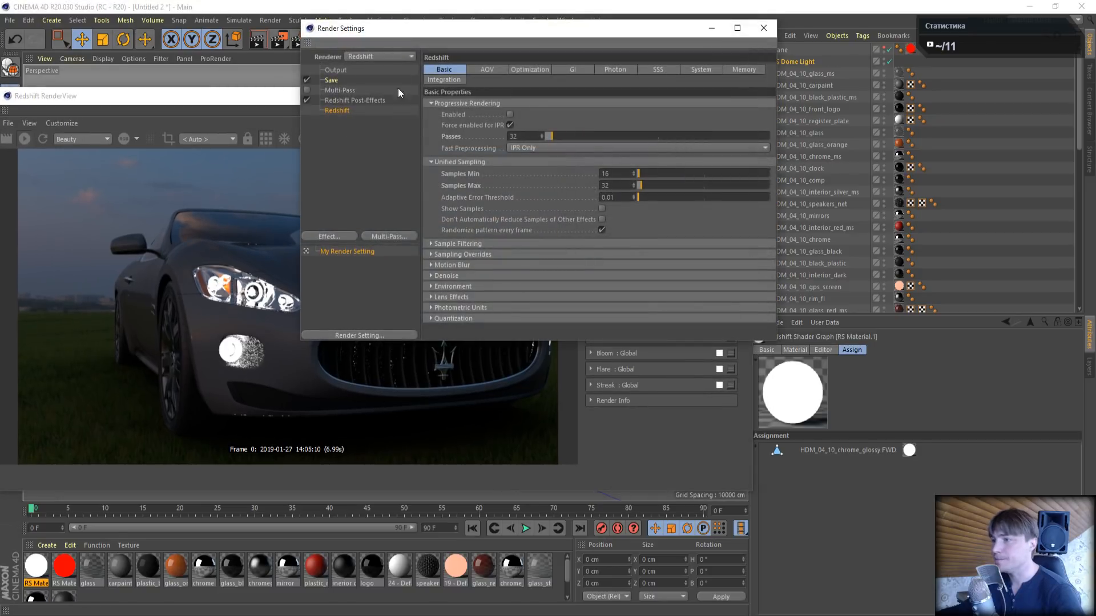
{"action": "type", "text": "64"}
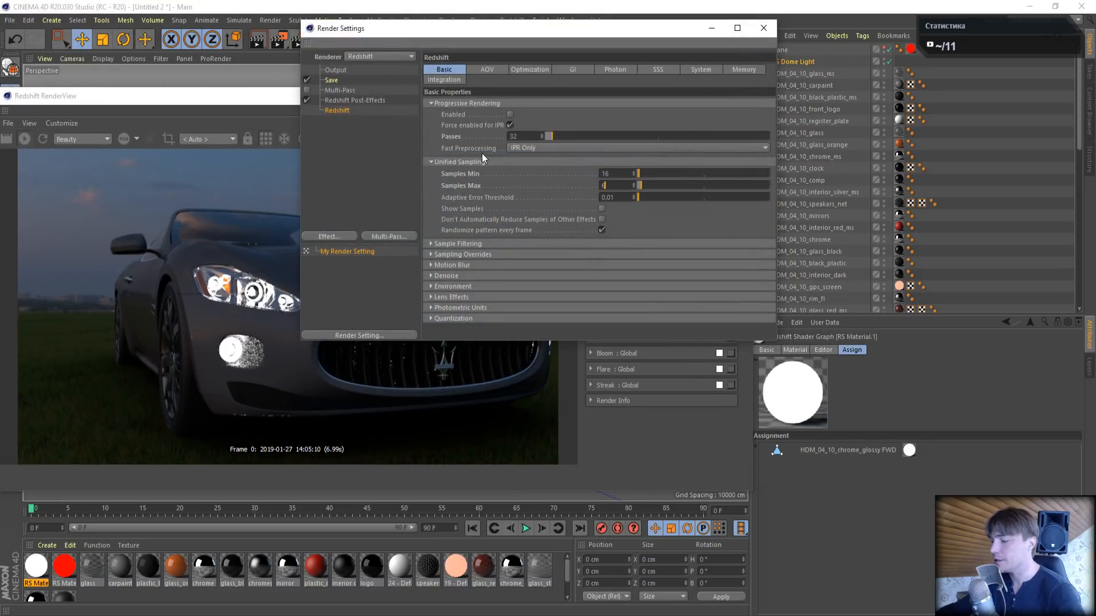
{"action": "key", "text": "Return"}
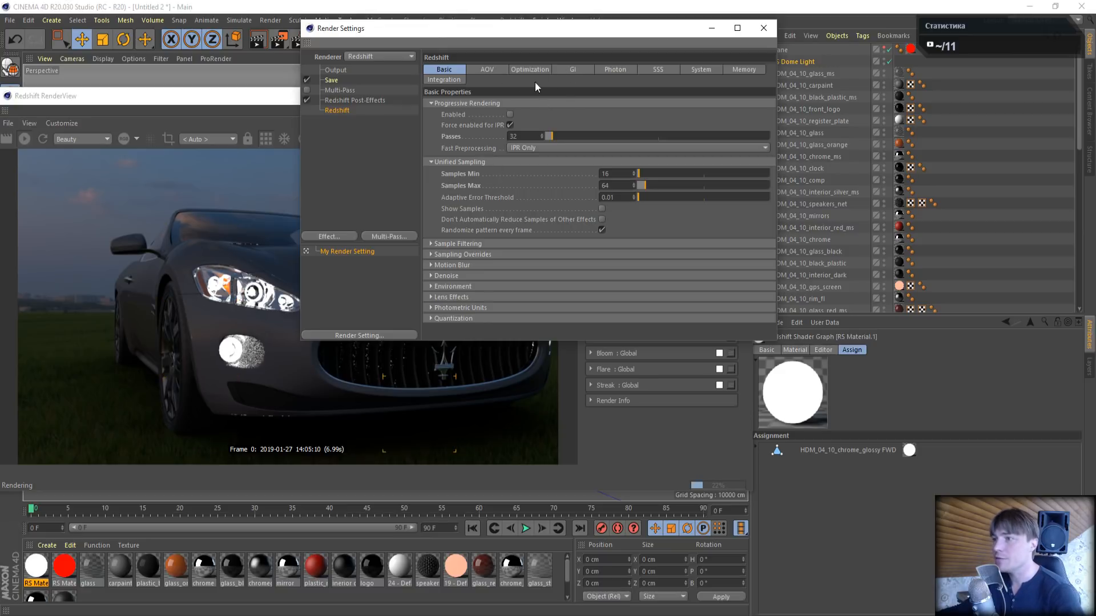
- Set the primary GI engine to Brute Force with 256 rays and close the render settings
{"action": "left_click", "coordinate": [571, 70]}
{"action": "left_click", "coordinate": [557, 115]}
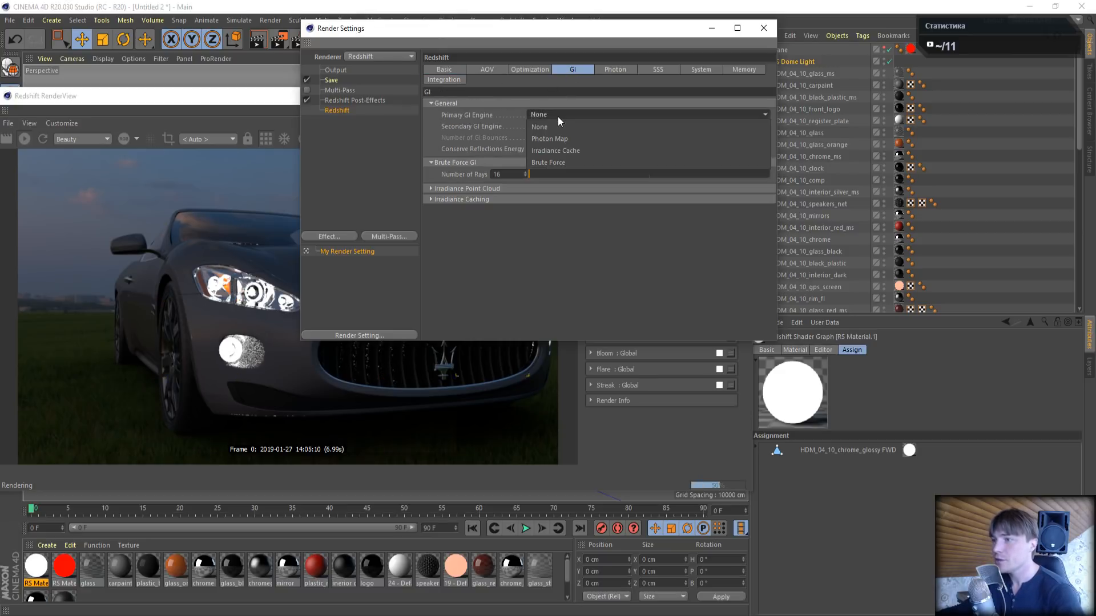
{"action": "left_click", "coordinate": [540, 163]}
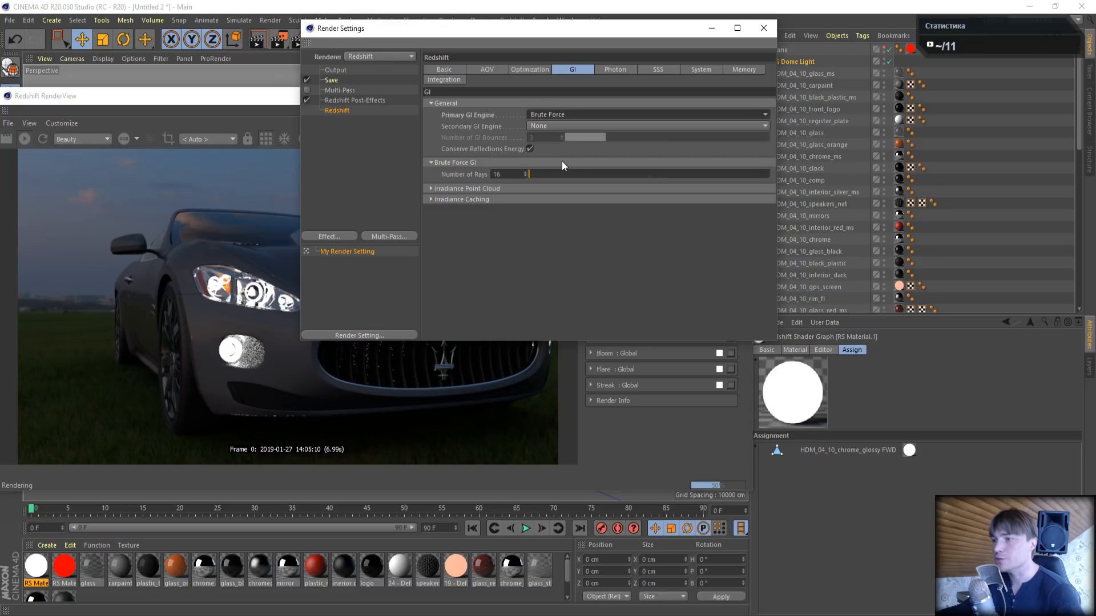
{"action": "left_click_drag", "start_coordinate": [505, 174], "coordinate": [403, 176]}
{"action": "type", "text": "256"}
{"action": "key", "text": "Return"}
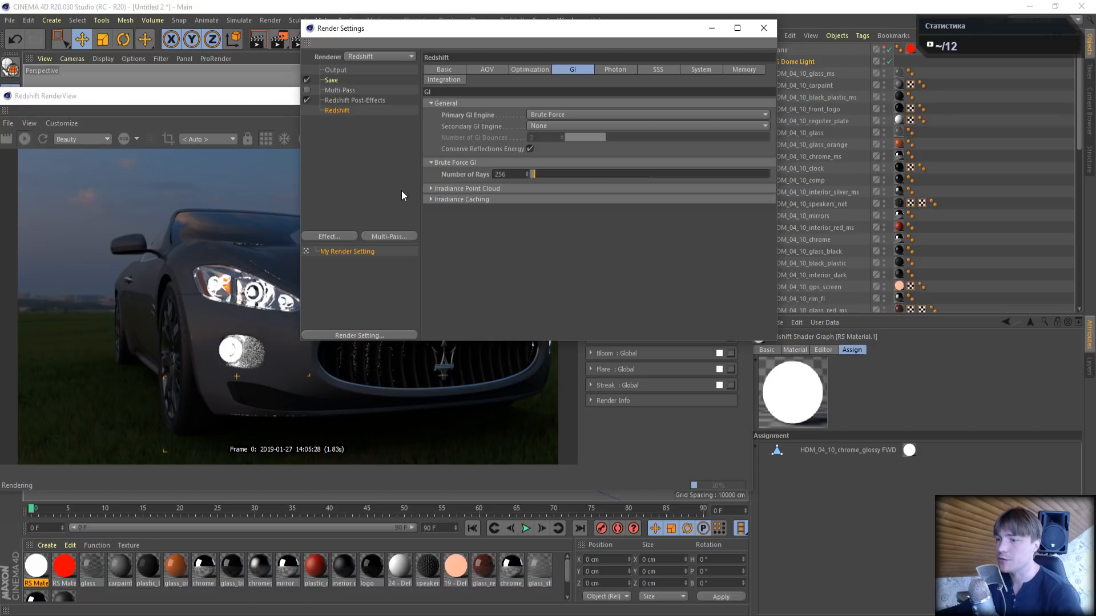
{"action": "left_click", "coordinate": [763, 28]}
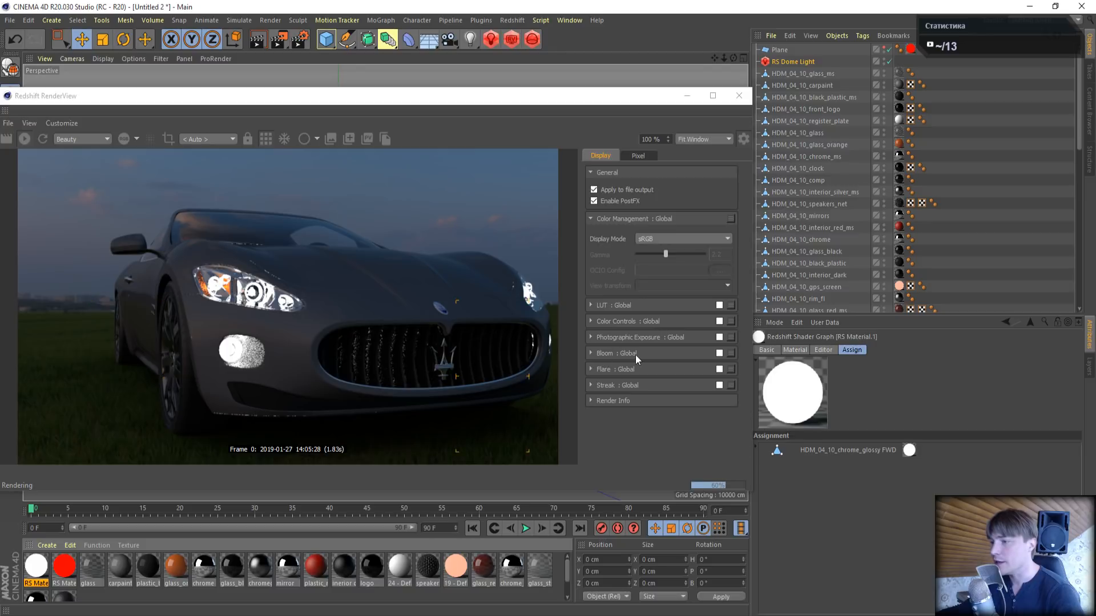
- Enable the Bloom post effect, compare the headlights with and without it, and bring the view closer to the car's front
{"action": "left_click", "coordinate": [719, 354]}
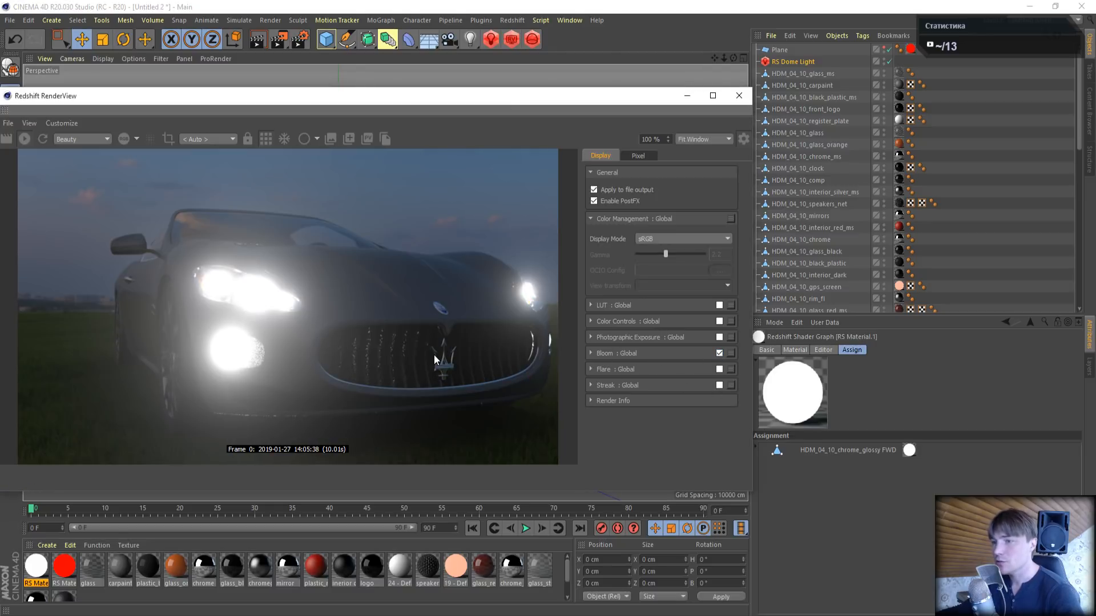
{"action": "left_click", "coordinate": [718, 353]}
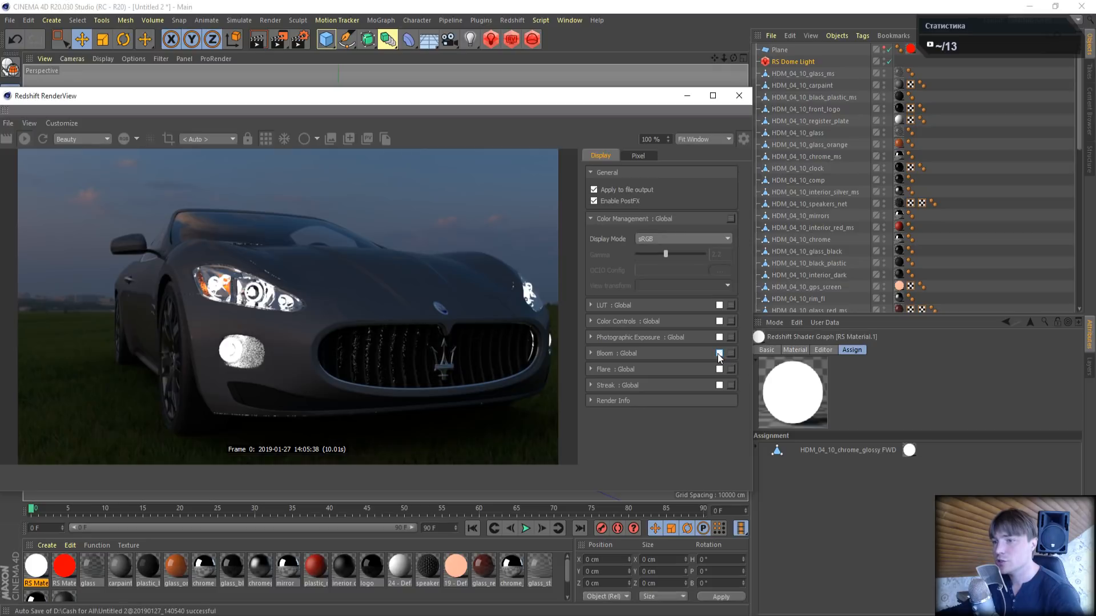
{"action": "left_click", "coordinate": [718, 353]}
{"action": "scroll", "coordinate": [285, 284], "scroll_direction": "down", "scroll_amount": 2}
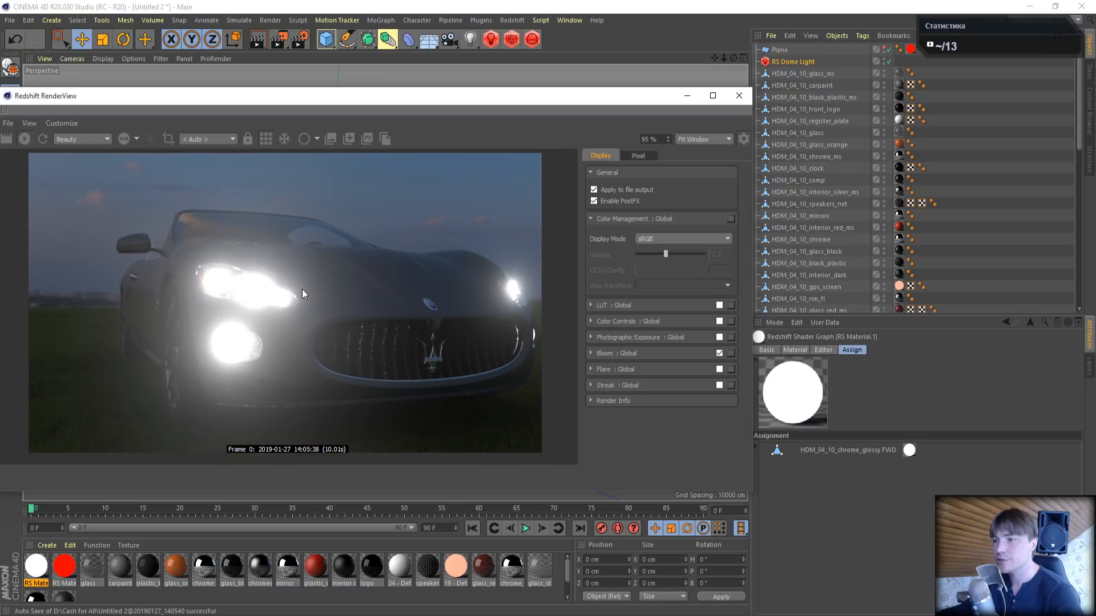
{"action": "scroll", "coordinate": [302, 294], "scroll_direction": "up", "scroll_amount": 1}
{"action": "left_click", "coordinate": [736, 56]}
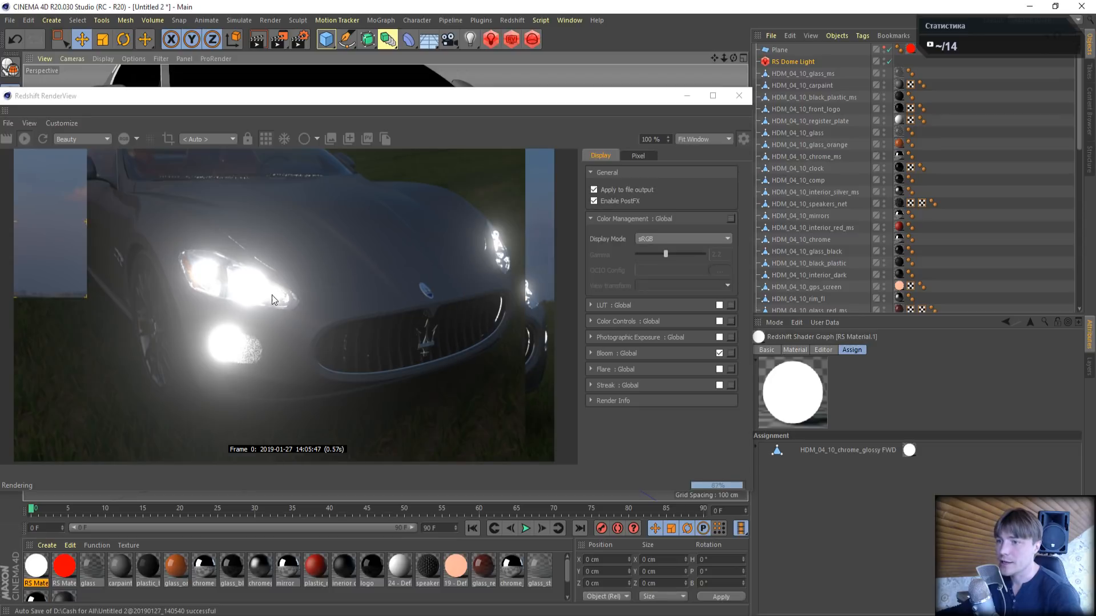
- Enable the Streak post effect with a streak number of 1, an angle of 0 and a threshold of about 23.3
{"action": "left_click", "coordinate": [719, 386]}
{"action": "left_click", "coordinate": [591, 385]}
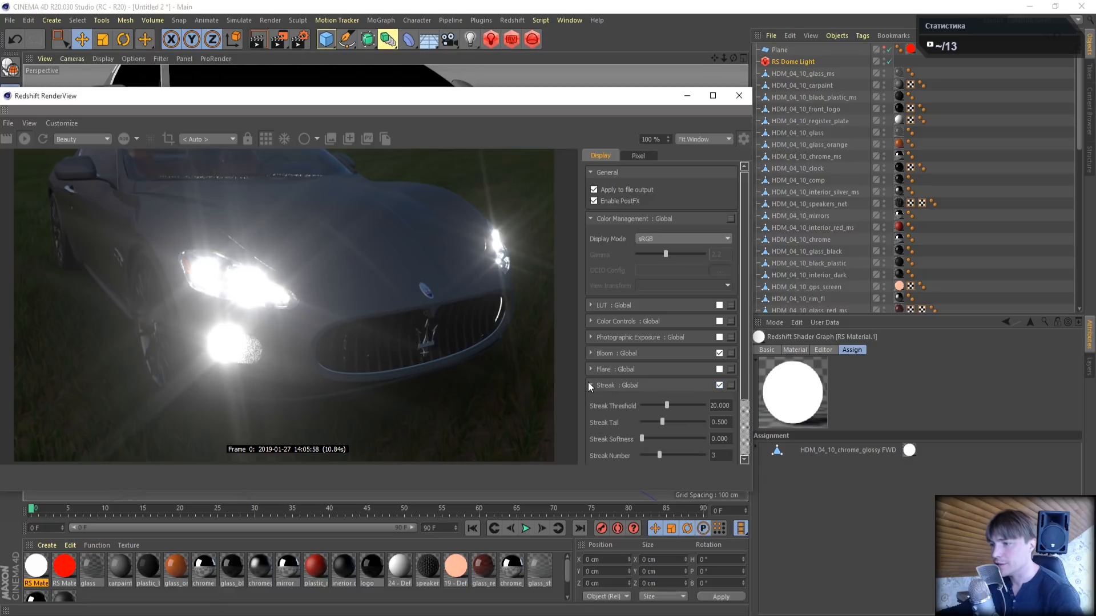
{"action": "left_click_drag", "start_coordinate": [662, 455], "coordinate": [641, 454]}
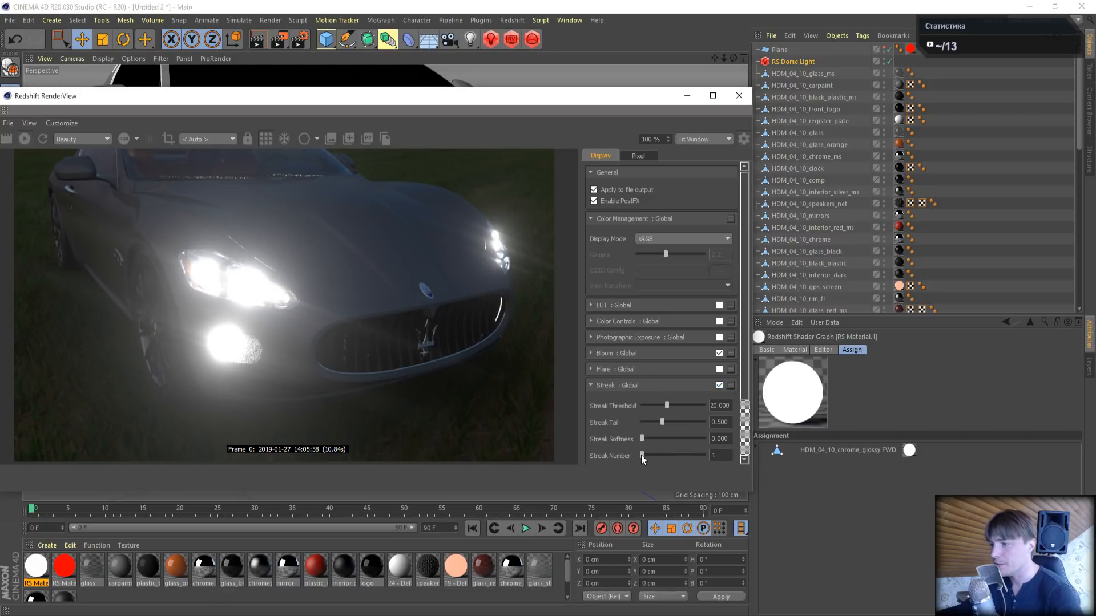
{"action": "scroll", "coordinate": [739, 392], "scroll_direction": "down", "scroll_amount": 3}
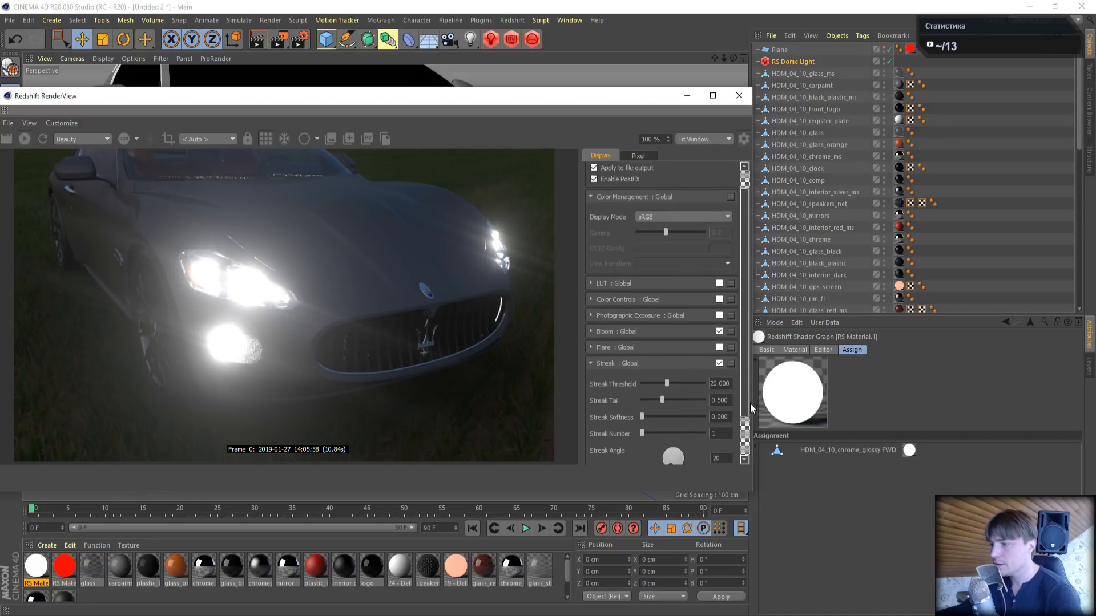
{"action": "type", "text": "0"}
{"action": "key", "text": "Return"}
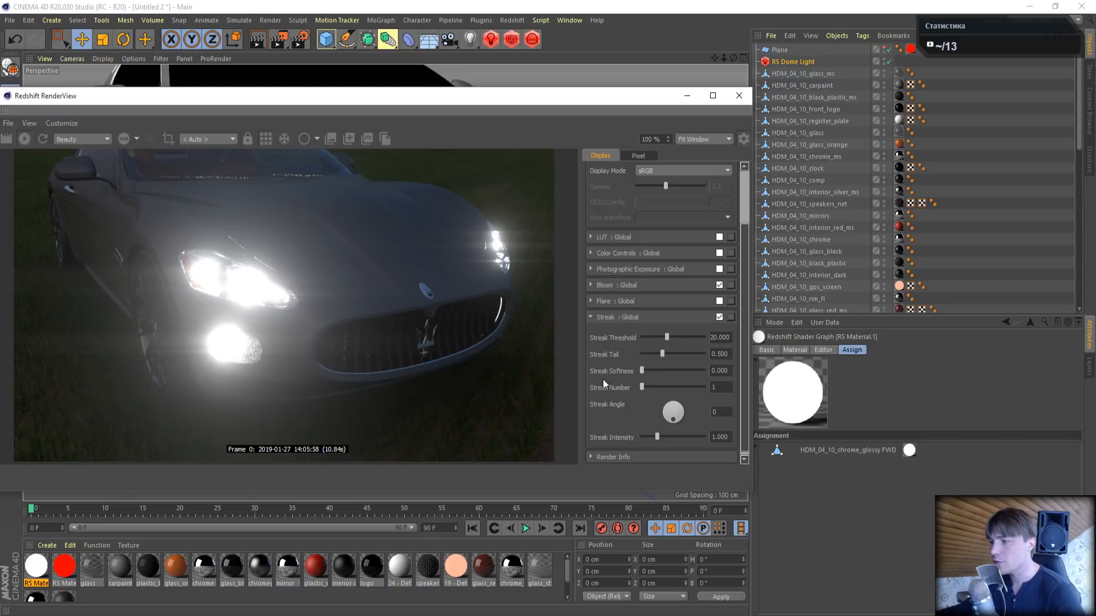
{"action": "mouse_move", "coordinate": [665, 336]}
{"action": "left_mouse_down"}
{"action": "mouse_move", "coordinate": [650, 337]}
{"action": "mouse_move", "coordinate": [679, 336]}
{"action": "mouse_move", "coordinate": [694, 355]}
{"action": "mouse_move", "coordinate": [659, 344]}
{"action": "mouse_move", "coordinate": [670, 337]}
{"action": "left_mouse_up"}
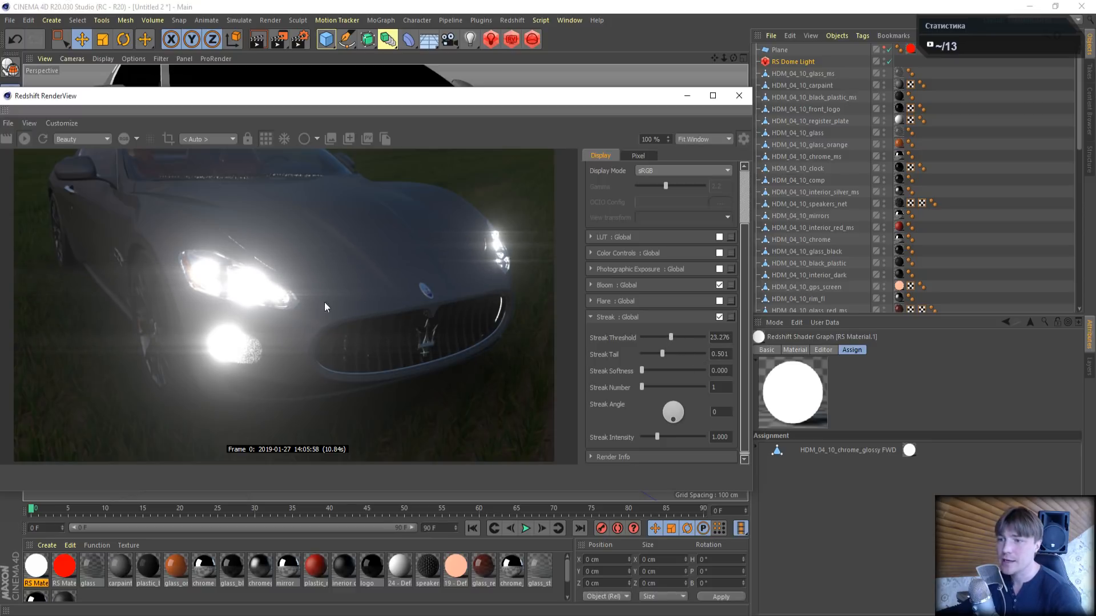
{"action": "left_click", "coordinate": [593, 316]}
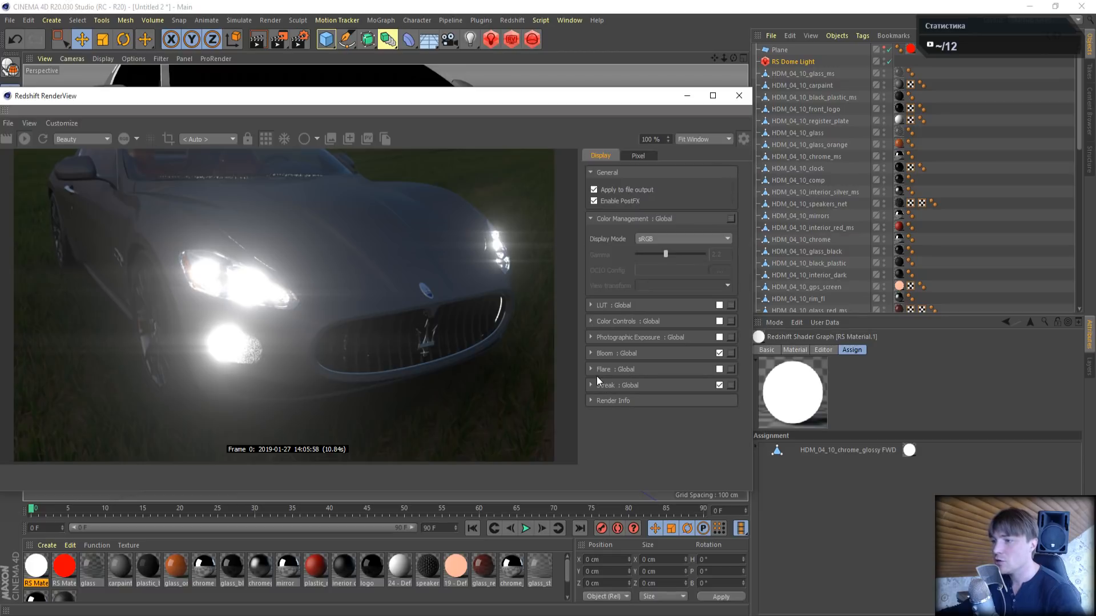
- Enable the Flare post effect and lower its intensity to about 0.09
{"action": "left_click", "coordinate": [720, 369]}
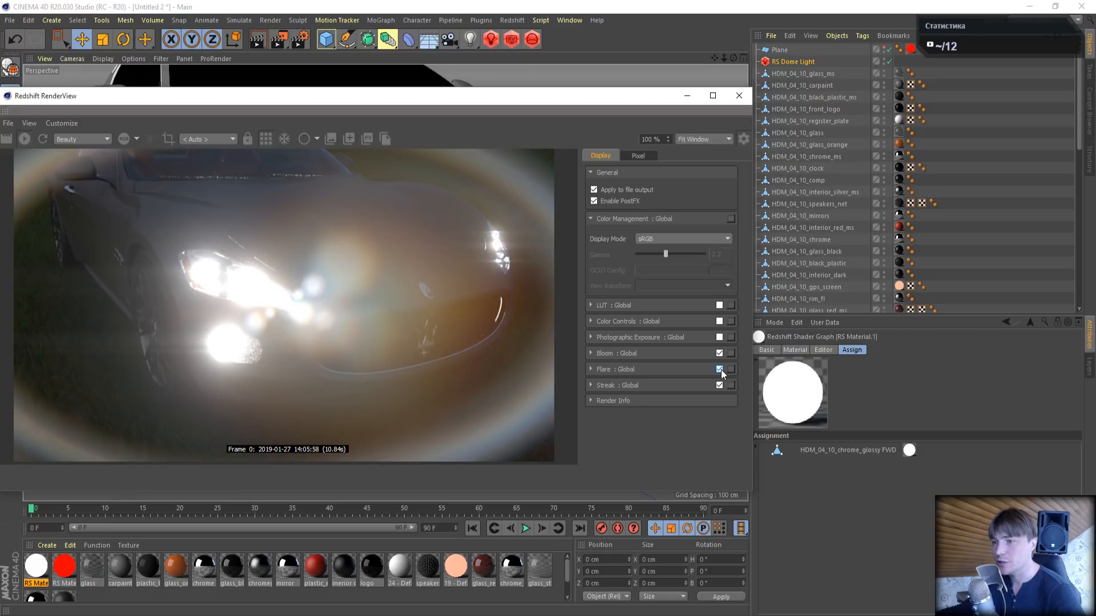
{"action": "left_click", "coordinate": [590, 371]}
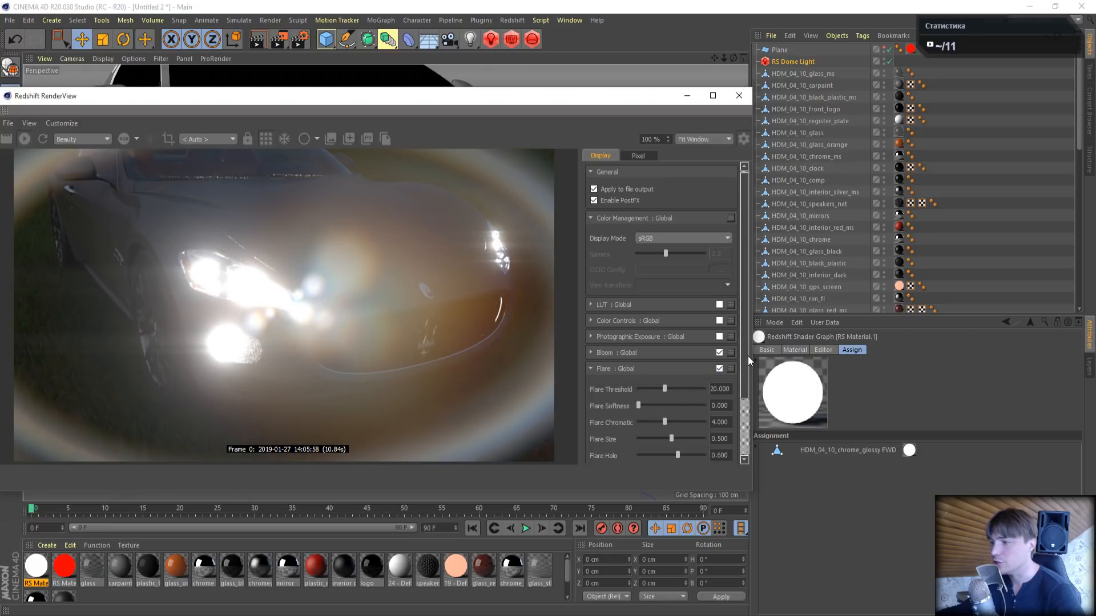
{"action": "scroll", "coordinate": [748, 356], "scroll_direction": "down", "scroll_amount": 3}
{"action": "left_click_drag", "start_coordinate": [648, 419], "coordinate": [644, 420]}
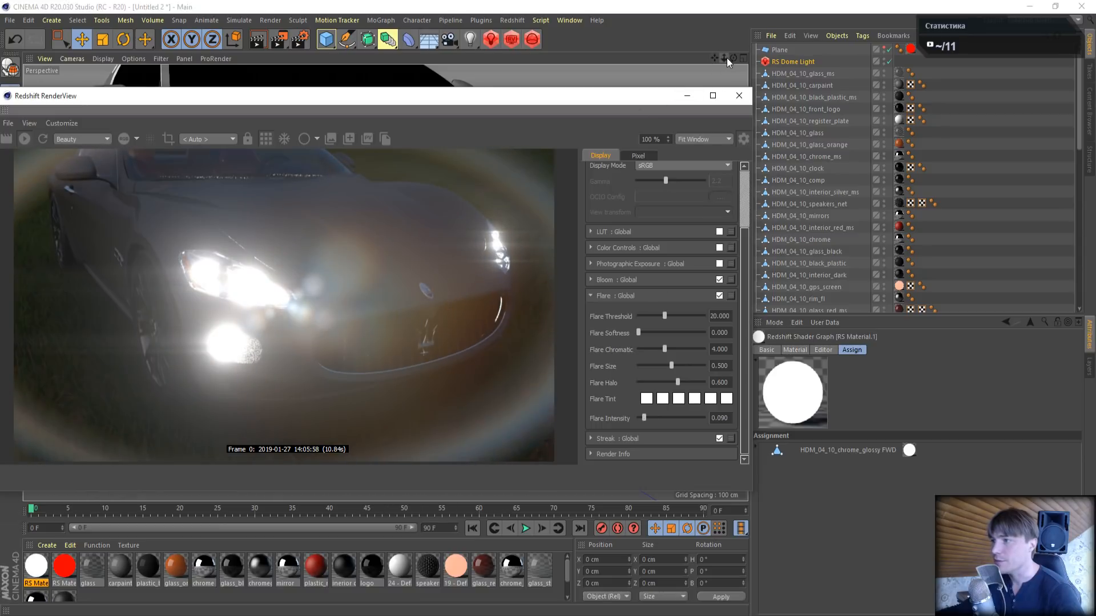
- Reframe the perspective view so the whole car stands small in the left part of the field, moving the RenderView aside as needed
{"action": "mouse_move", "coordinate": [727, 57]}
{"action": "left_mouse_down"}
{"action": "mouse_move", "coordinate": [687, 57]}
{"action": "mouse_move", "coordinate": [721, 60]}
{"action": "left_mouse_up"}
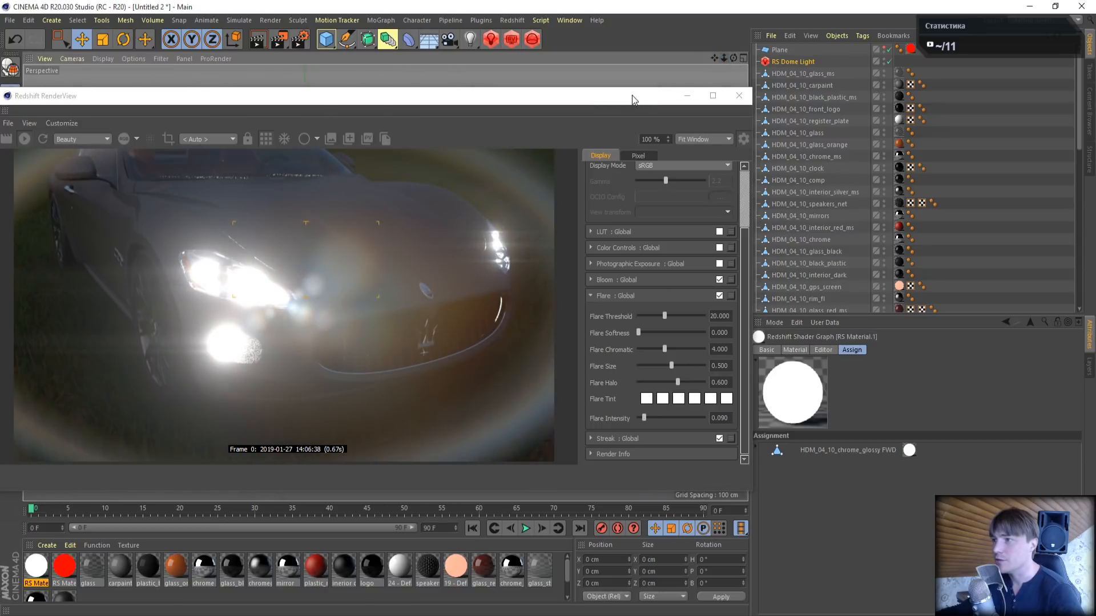
{"action": "left_click_drag", "start_coordinate": [632, 95], "coordinate": [1014, 209]}
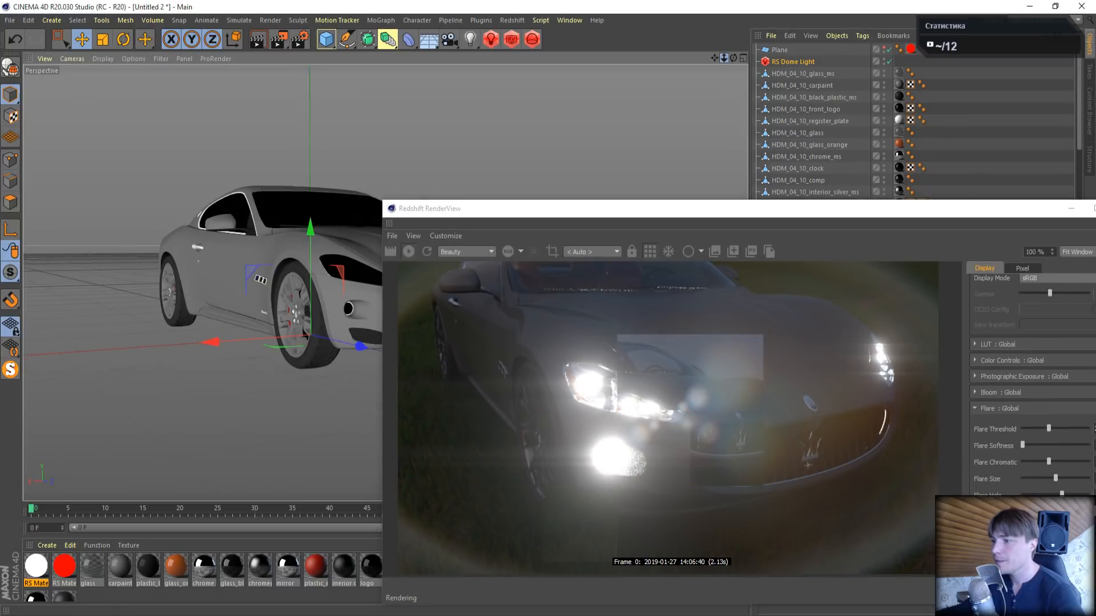
{"action": "left_click_drag", "start_coordinate": [724, 58], "coordinate": [590, 31]}
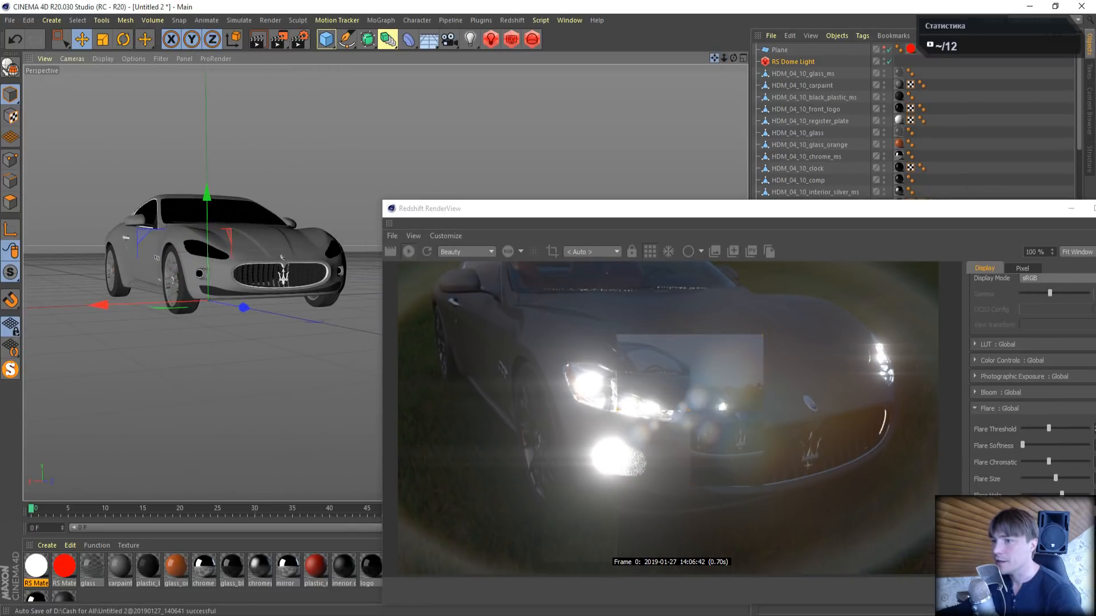
{"action": "left_click_drag", "start_coordinate": [759, 208], "coordinate": [605, 98]}
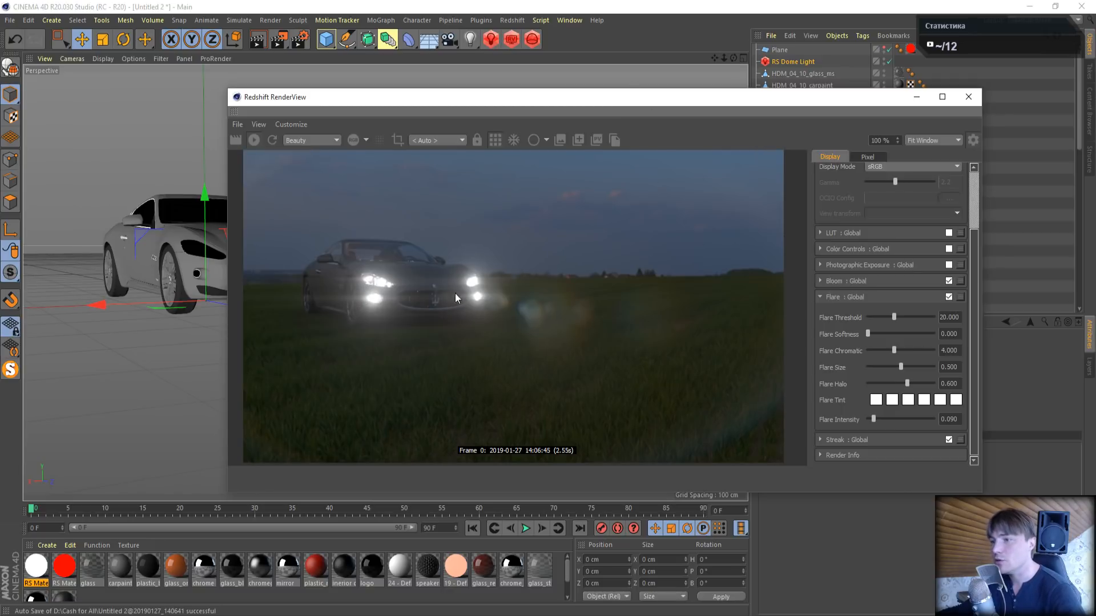
{"action": "left_click_drag", "start_coordinate": [601, 118], "coordinate": [773, 204]}
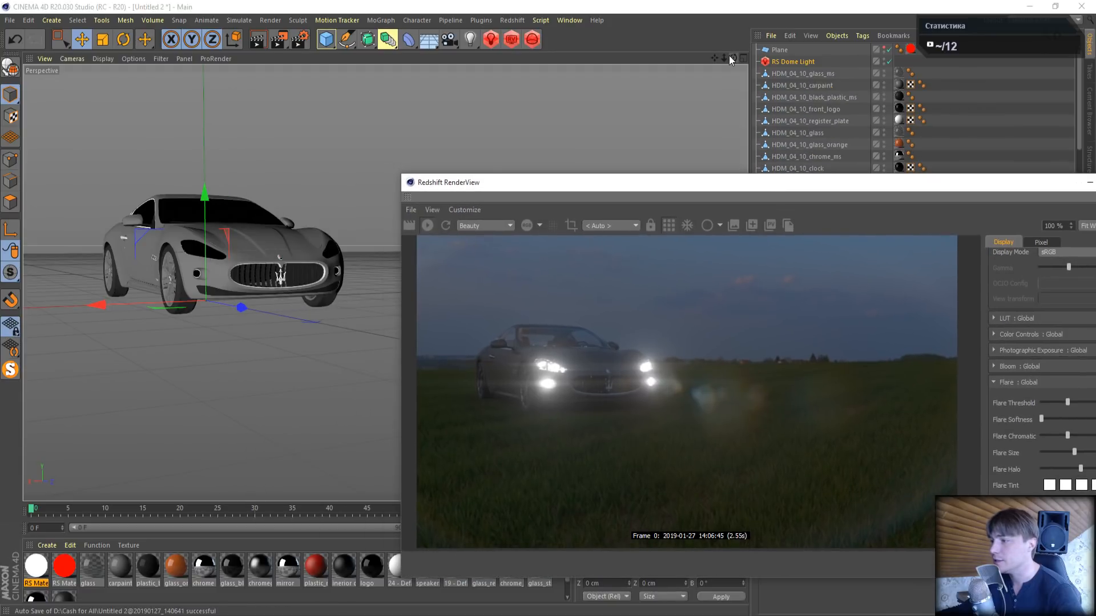
- Try a Unified Sampling maximum of 32 samples, set it back to 64 and close the render settings
{"action": "left_click", "coordinate": [298, 38]}
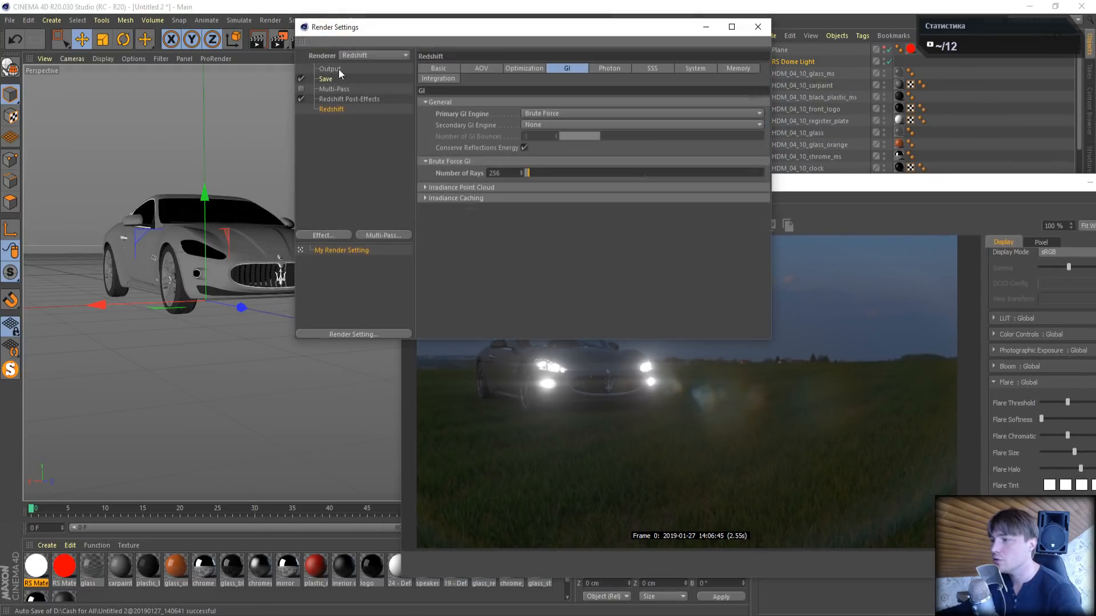
{"action": "left_click", "coordinate": [422, 69]}
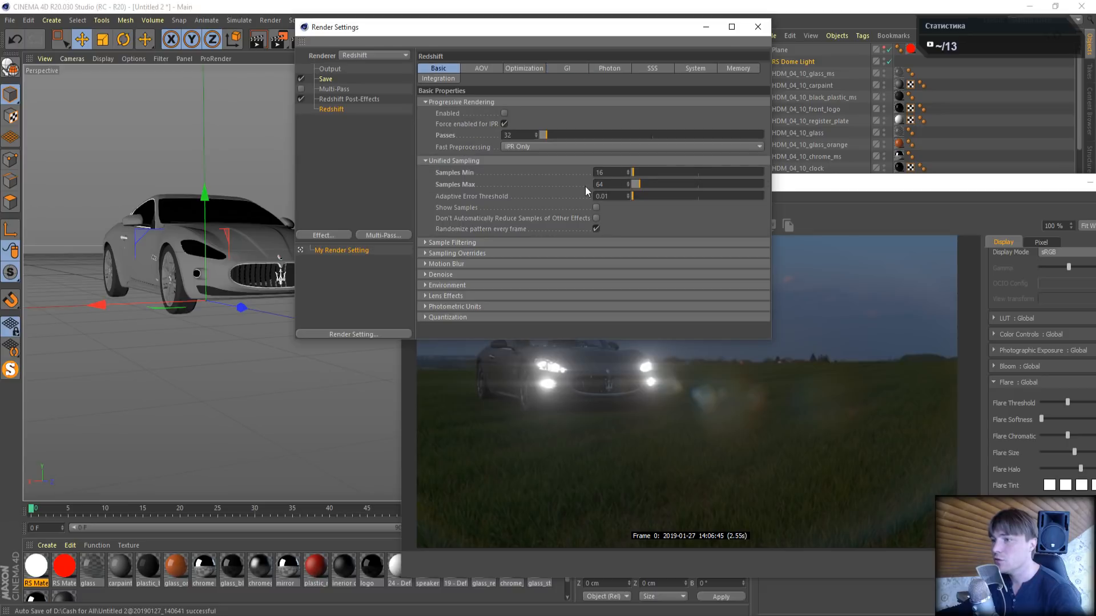
{"action": "left_click_drag", "start_coordinate": [608, 184], "coordinate": [568, 160]}
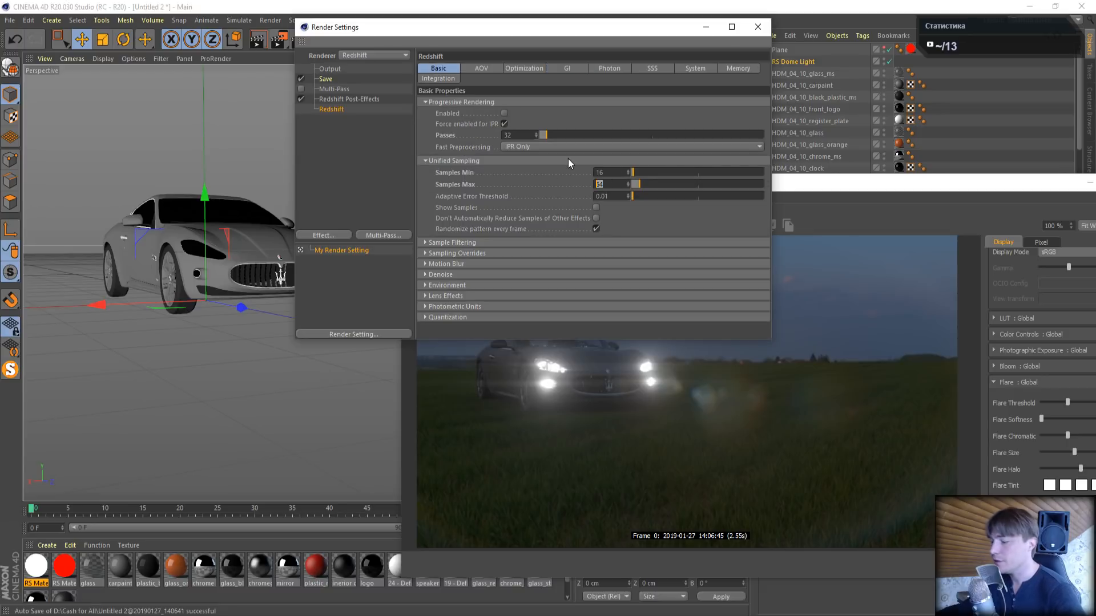
{"action": "type", "text": "32"}
{"action": "key", "text": "Return"}
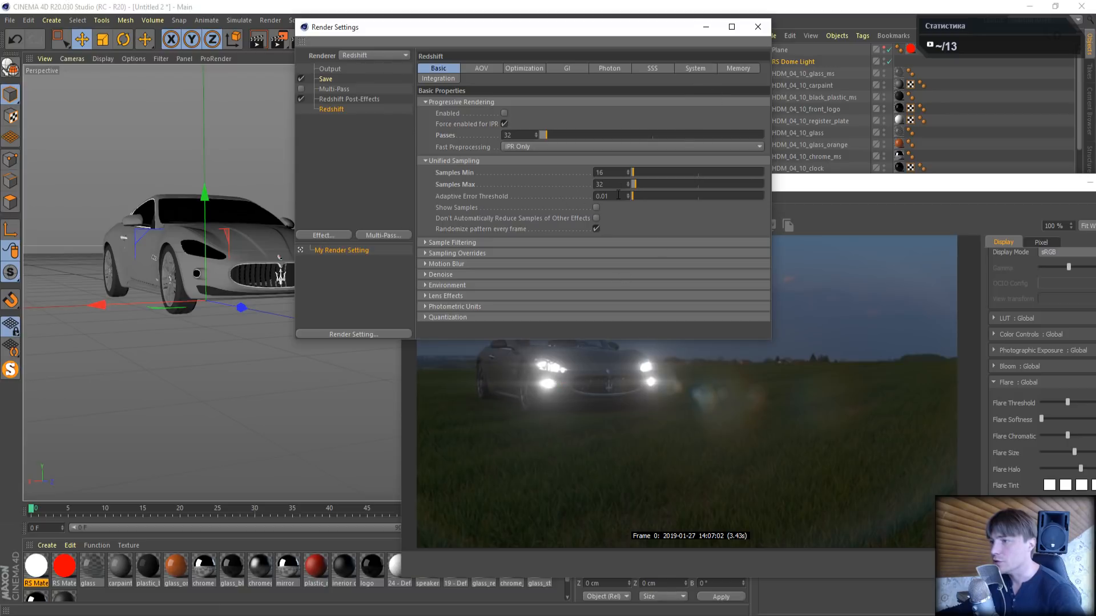
{"action": "type", "text": "64"}
{"action": "key", "text": "Return"}
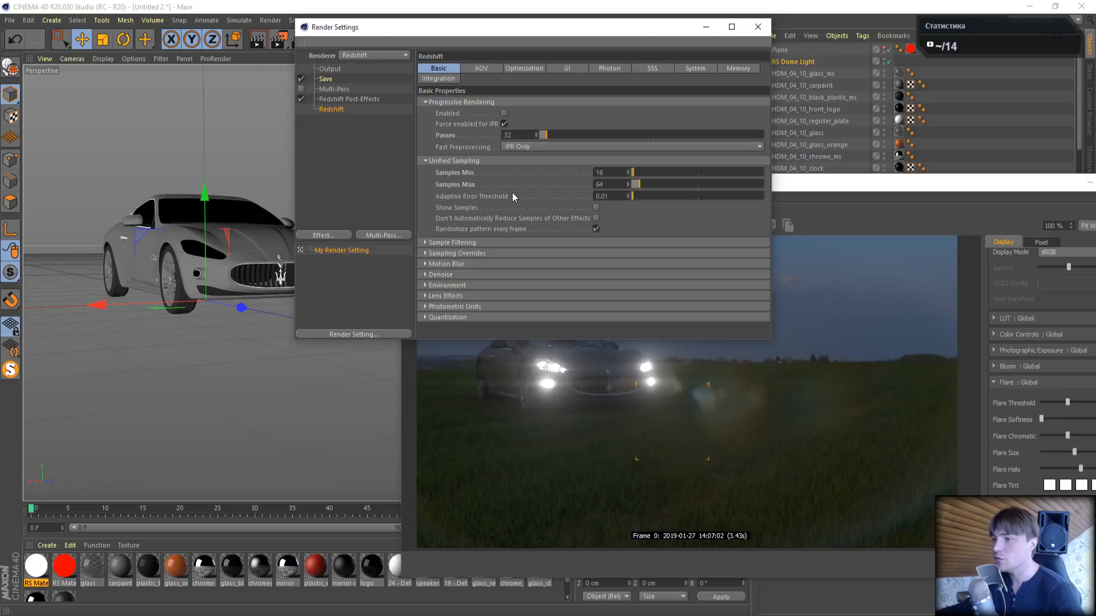
{"action": "left_click", "coordinate": [758, 26]}
- Close the Redshift RenderView and render the frame to the Picture Viewer, moving the Redshift Feedback Display out of the way
{"action": "left_click_drag", "start_coordinate": [826, 183], "coordinate": [636, 160]}
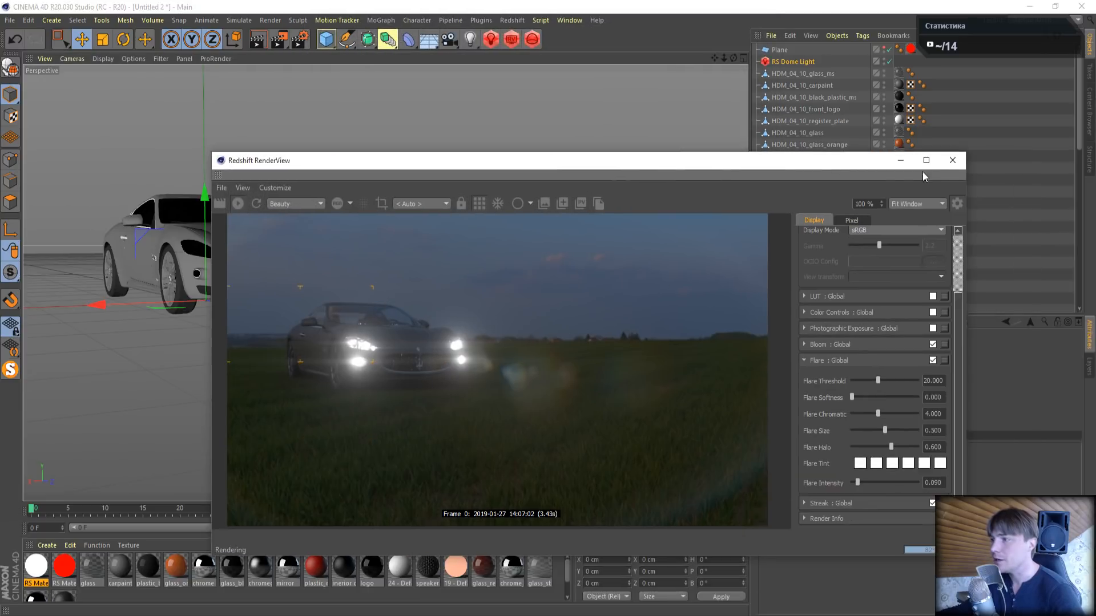
{"action": "left_click", "coordinate": [954, 161]}
{"action": "key", "text": "shift+r"}
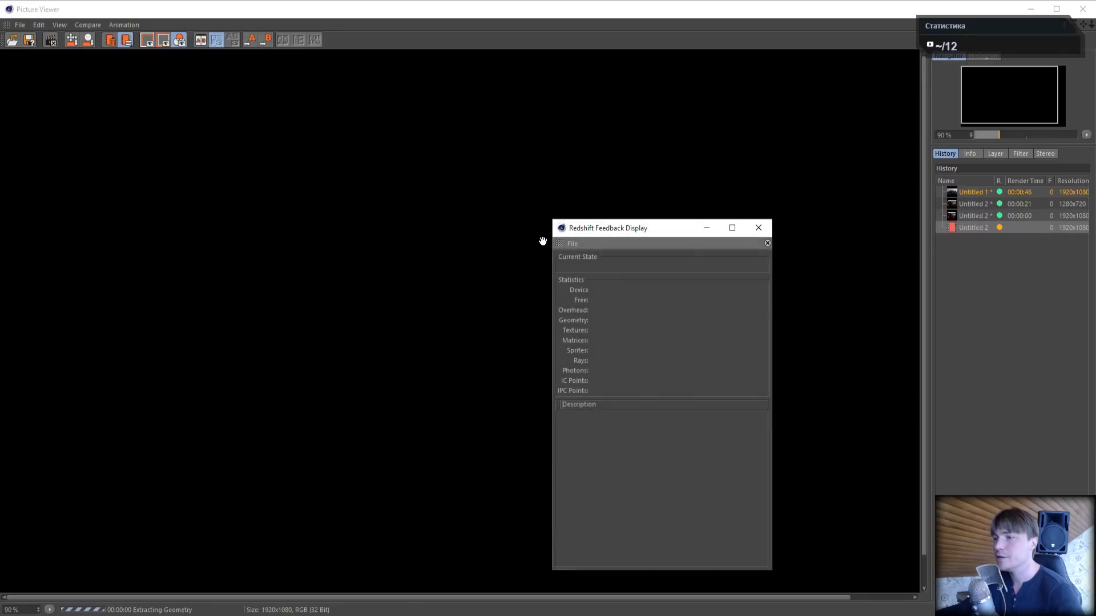
{"action": "left_click_drag", "start_coordinate": [596, 227], "coordinate": [667, 86]}
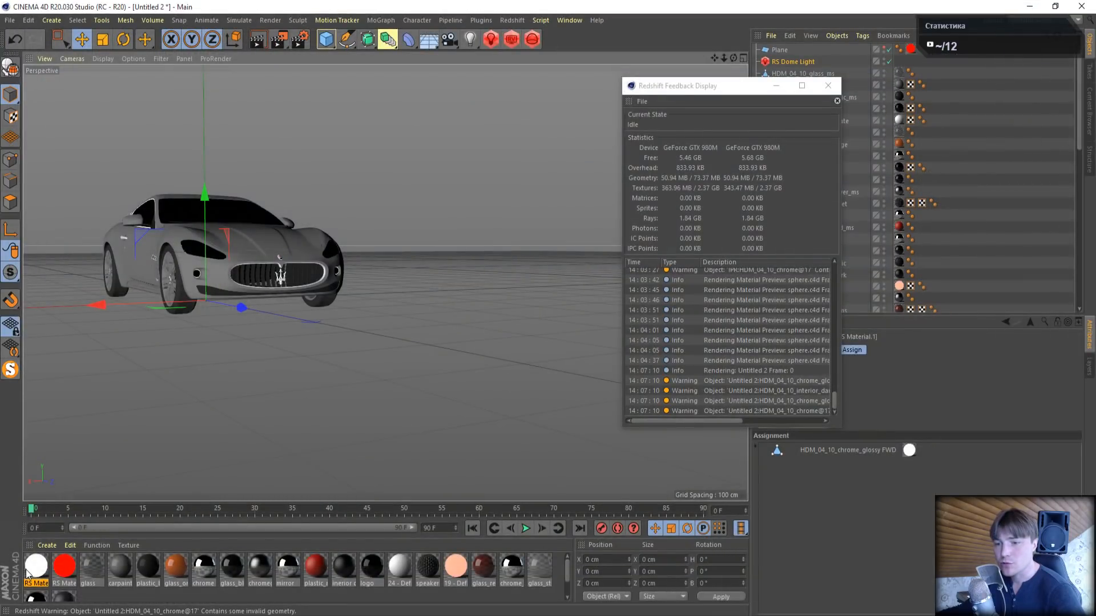
- Add a Redshift Area Light to the scene and close the Redshift Feedback Display
{"action": "double_click", "coordinate": [27, 574]}
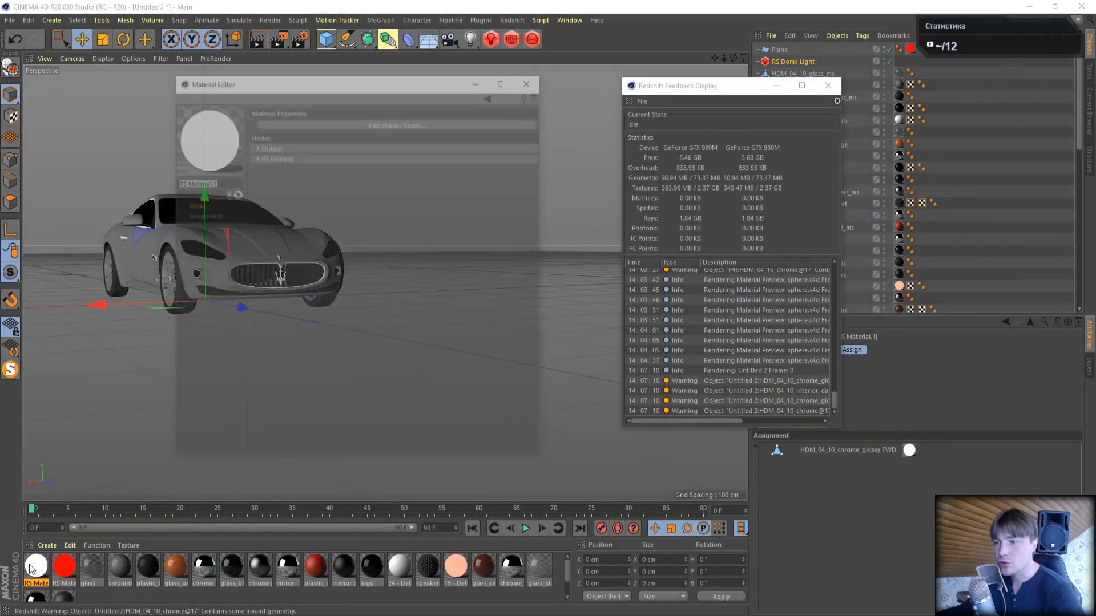
{"action": "left_click", "coordinate": [540, 79]}
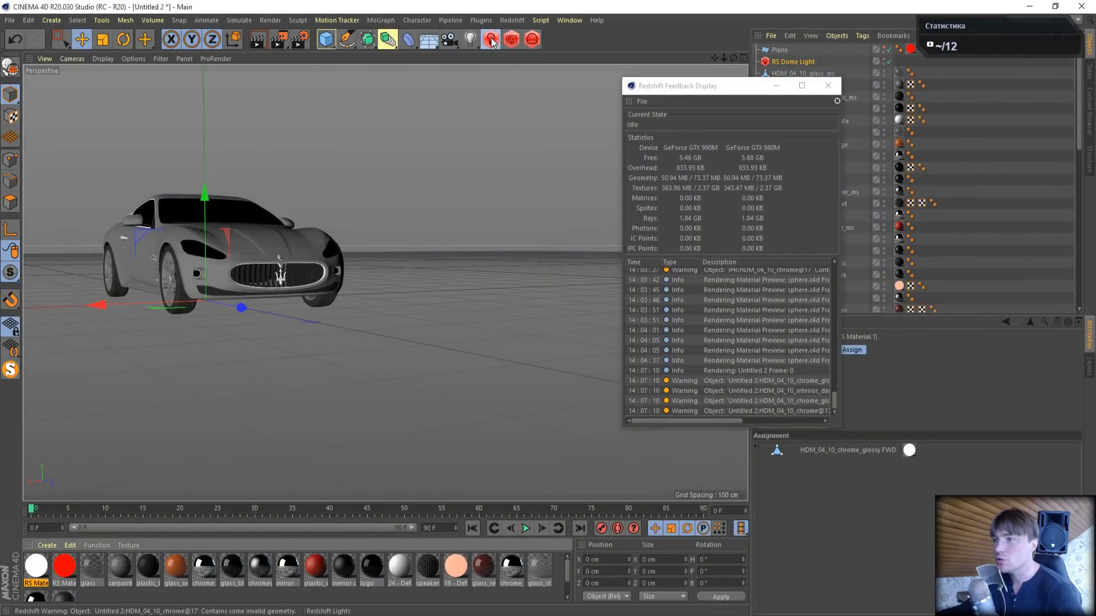
{"action": "left_click", "coordinate": [489, 40]}
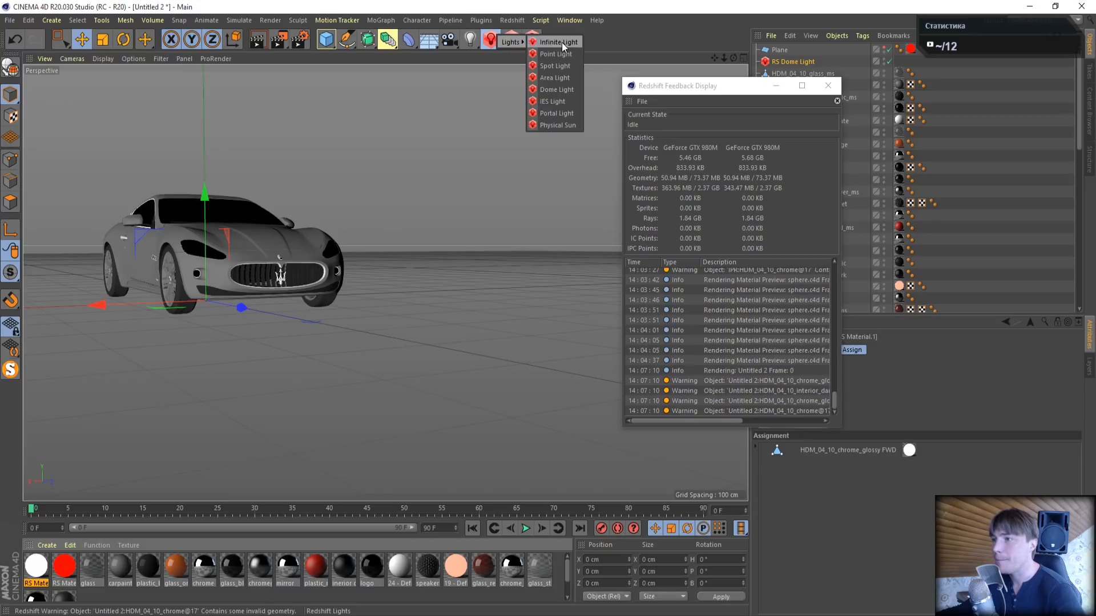
{"action": "left_click", "coordinate": [569, 76]}
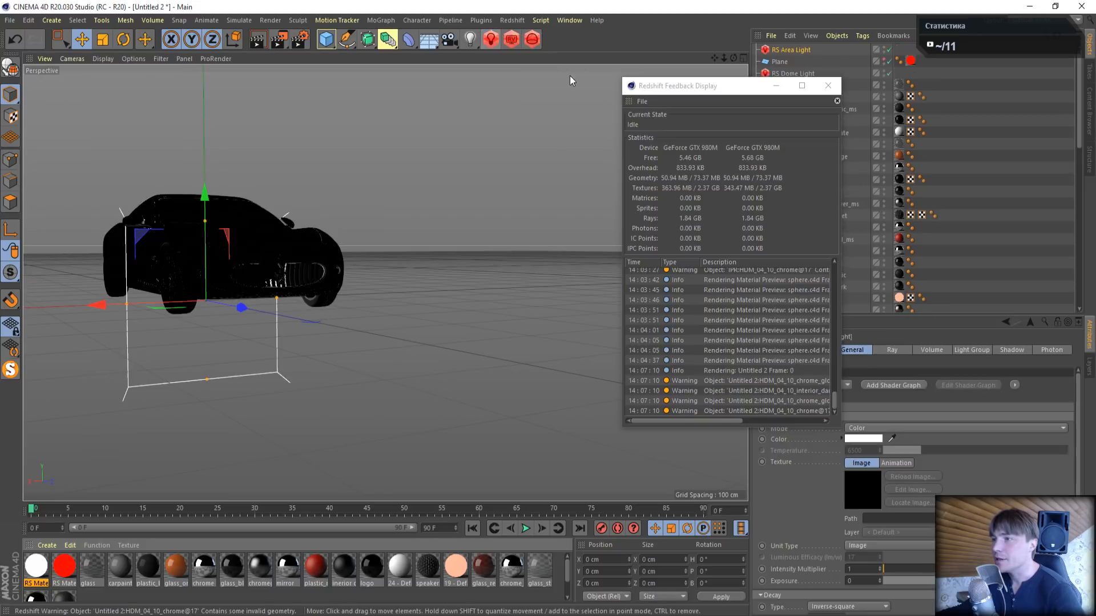
{"action": "left_click_drag", "start_coordinate": [689, 90], "coordinate": [369, 173]}
{"action": "left_click", "coordinate": [513, 168]}
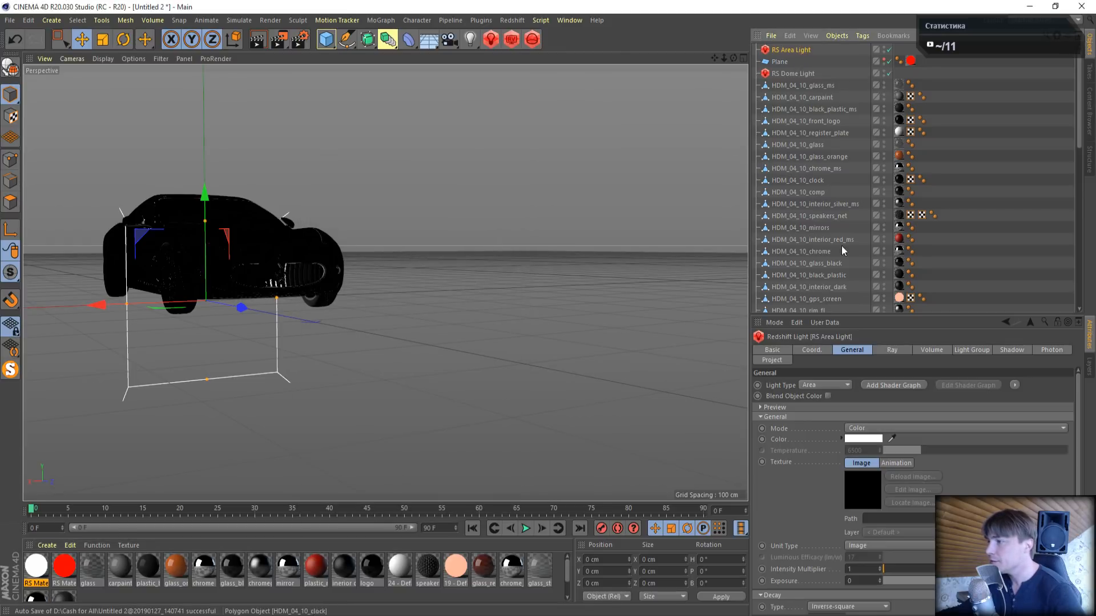
- Move the HDM_04_10_chrome_glossy FWD object directly below the RS Dome Light in the object list and set the RS Area Light's shape to Mesh
{"action": "scroll", "coordinate": [853, 271], "scroll_direction": "down", "scroll_amount": 10}
{"action": "left_click_drag", "start_coordinate": [829, 219], "coordinate": [806, 84]}
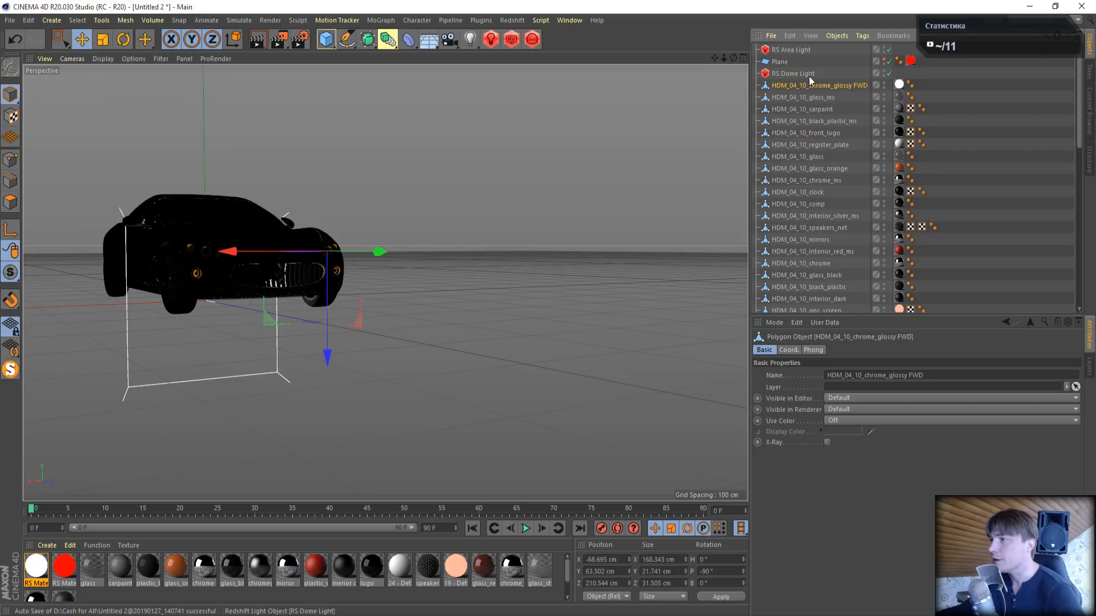
{"action": "left_click", "coordinate": [797, 48]}
{"action": "mouse_move", "coordinate": [1079, 416]}
{"action": "left_mouse_down"}
{"action": "mouse_move", "coordinate": [1079, 485]}
{"action": "mouse_move", "coordinate": [1078, 414]}
{"action": "left_mouse_up"}
{"action": "left_click_drag", "start_coordinate": [1078, 494], "coordinate": [1078, 582]}
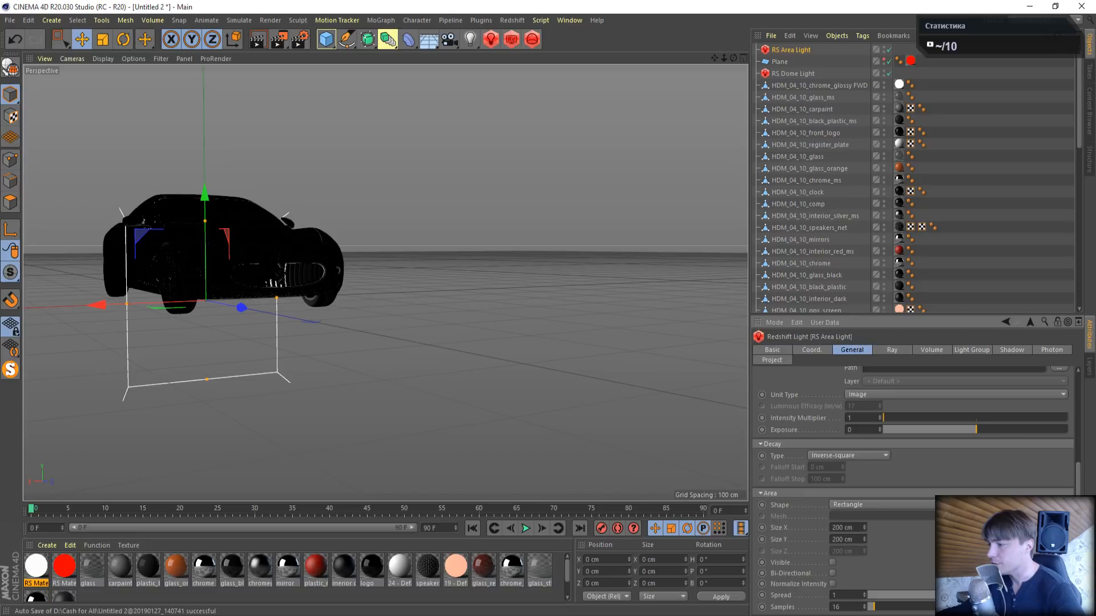
{"action": "left_click", "coordinate": [859, 503]}
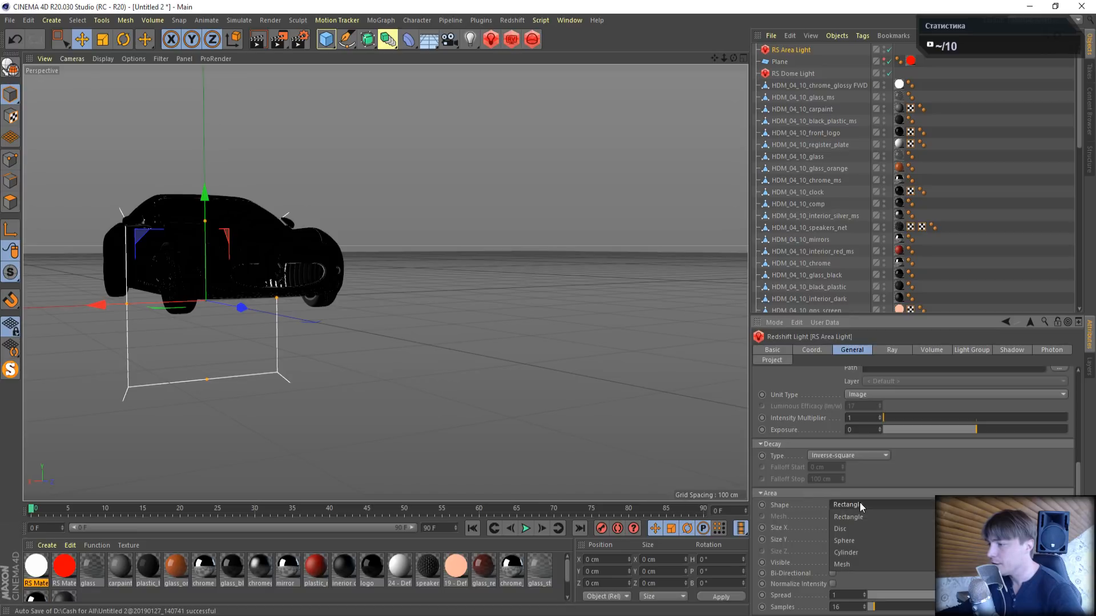
{"action": "left_click", "coordinate": [854, 564]}
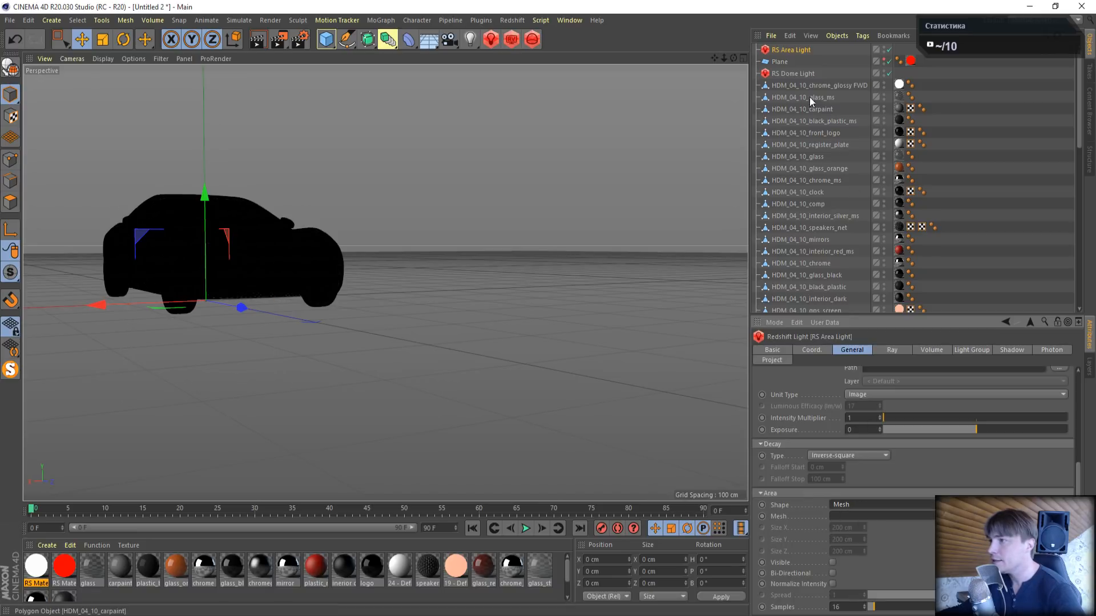
- Try using HDM_04_10_chrome_glossy FWD as the RS Area Light's mesh and remove the white material from that object
{"action": "left_click_drag", "start_coordinate": [806, 83], "coordinate": [849, 515]}
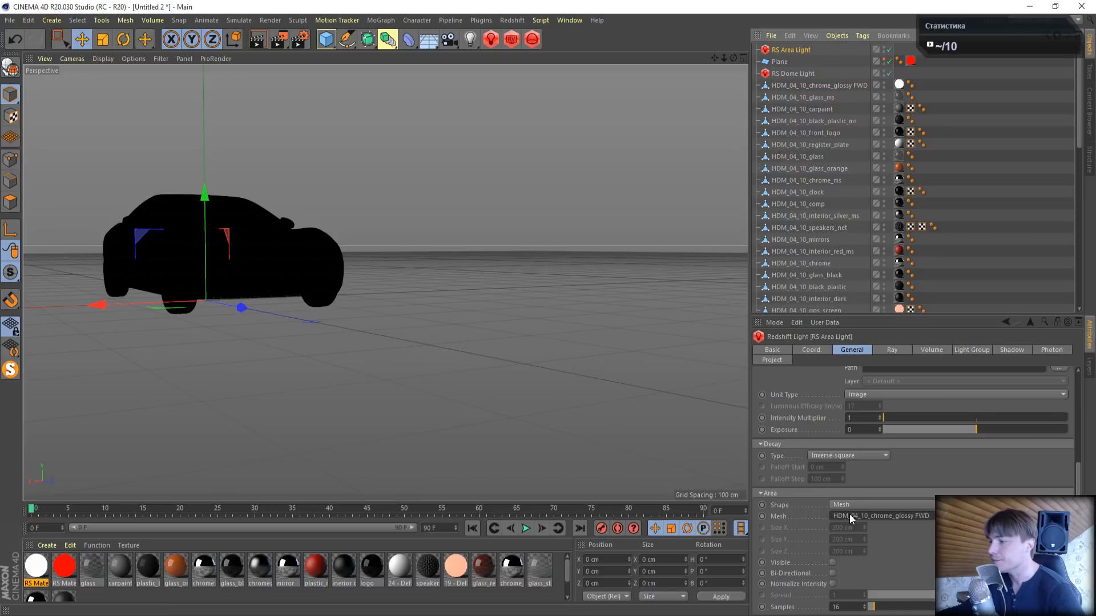
{"action": "left_click", "coordinate": [900, 85]}
{"action": "key", "text": "Delete"}
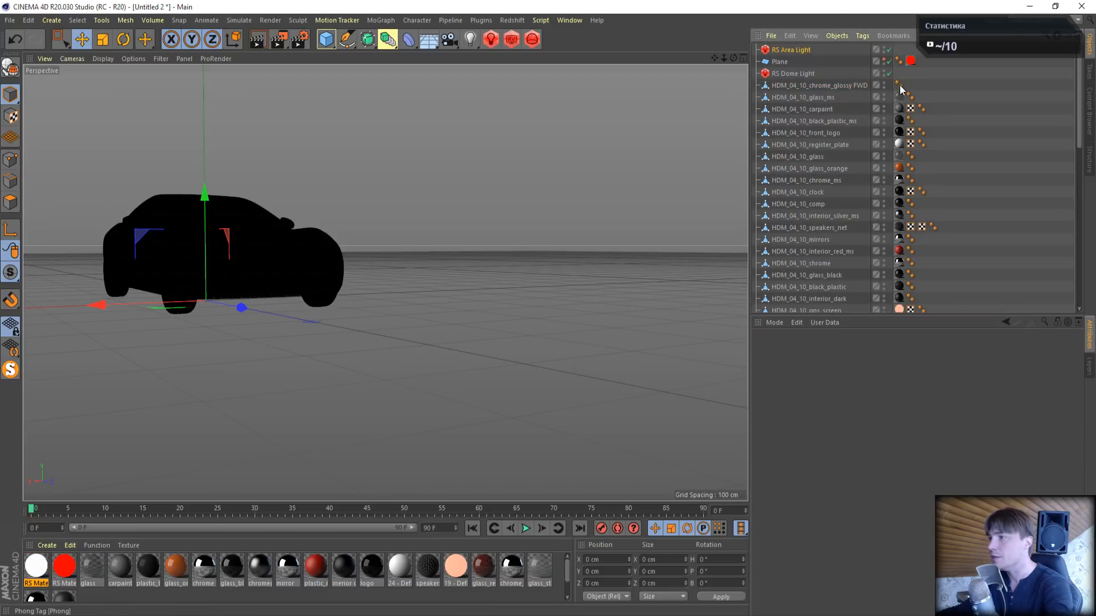
- Open the Redshift RenderView and move it clear of the object list to preview the mesh area light
{"action": "left_click", "coordinate": [794, 49]}
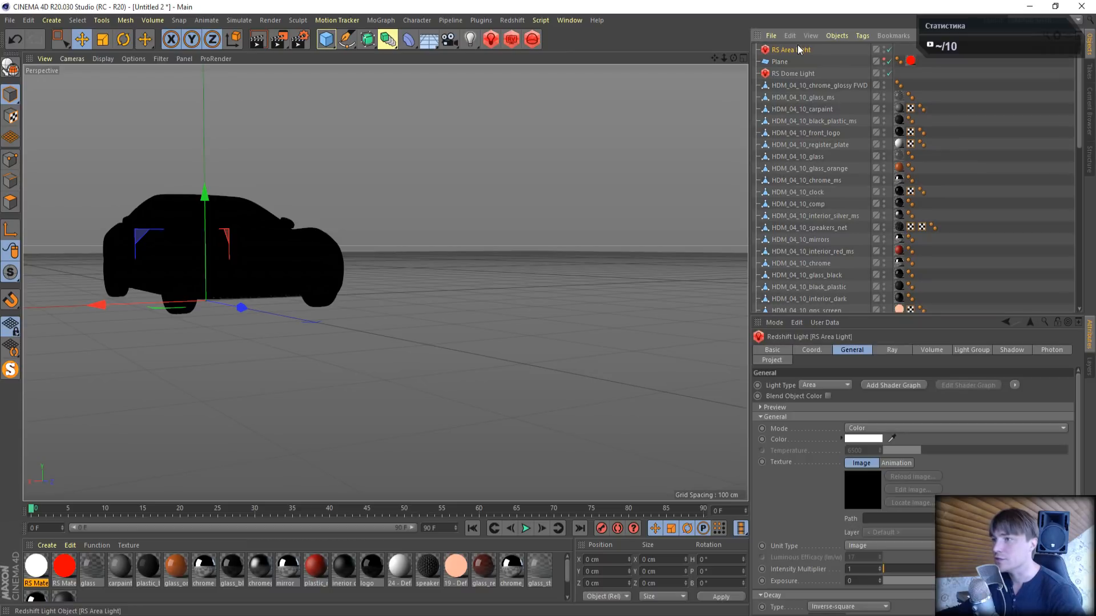
{"action": "left_click", "coordinate": [511, 39]}
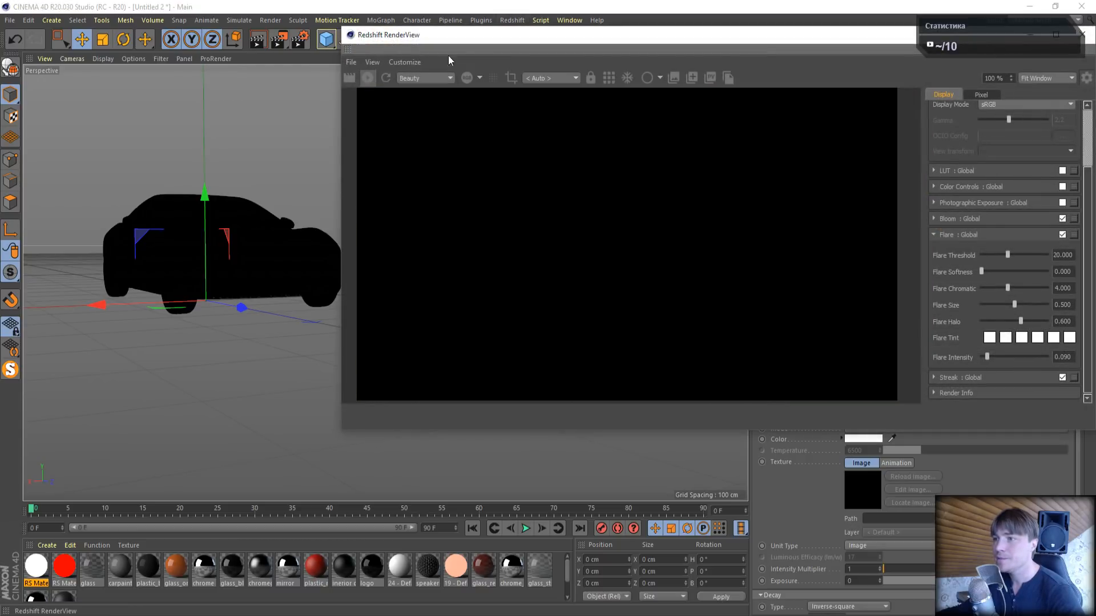
{"action": "left_click_drag", "start_coordinate": [488, 34], "coordinate": [162, 44]}
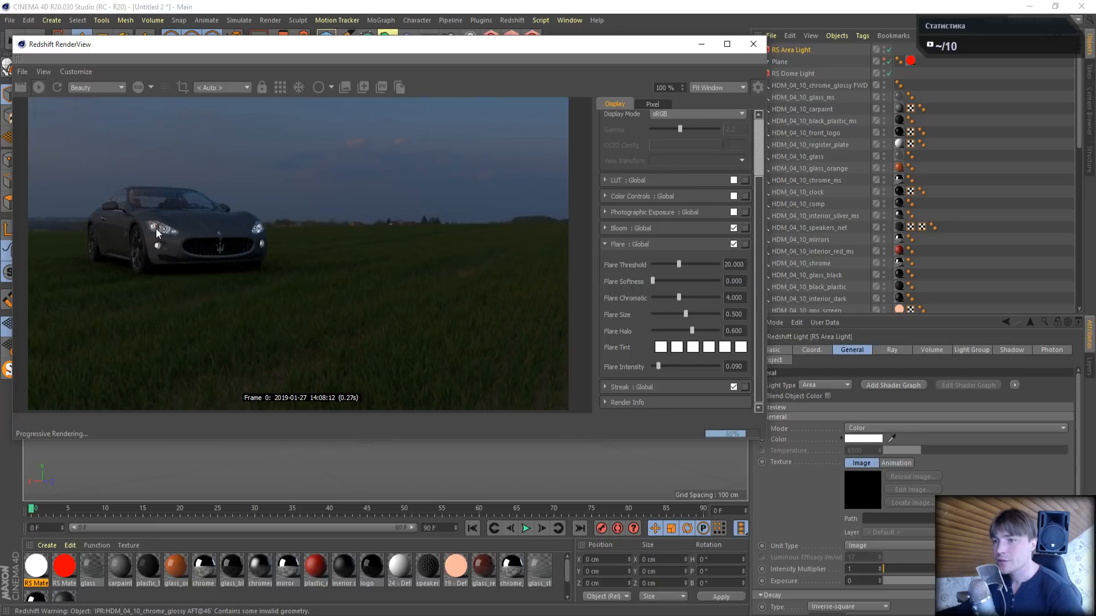
- Try a stronger RS Area Light by raising its intensity multiplier to 600
{"action": "left_click", "coordinate": [803, 50]}
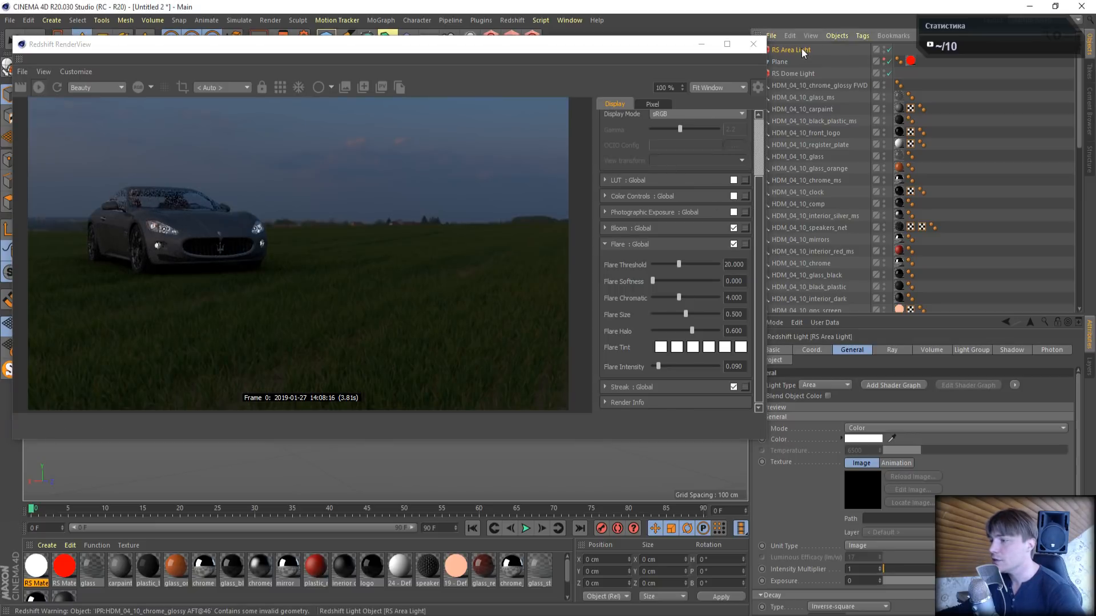
{"action": "double_click", "coordinate": [860, 568]}
{"action": "key", "text": "BackSpace"}
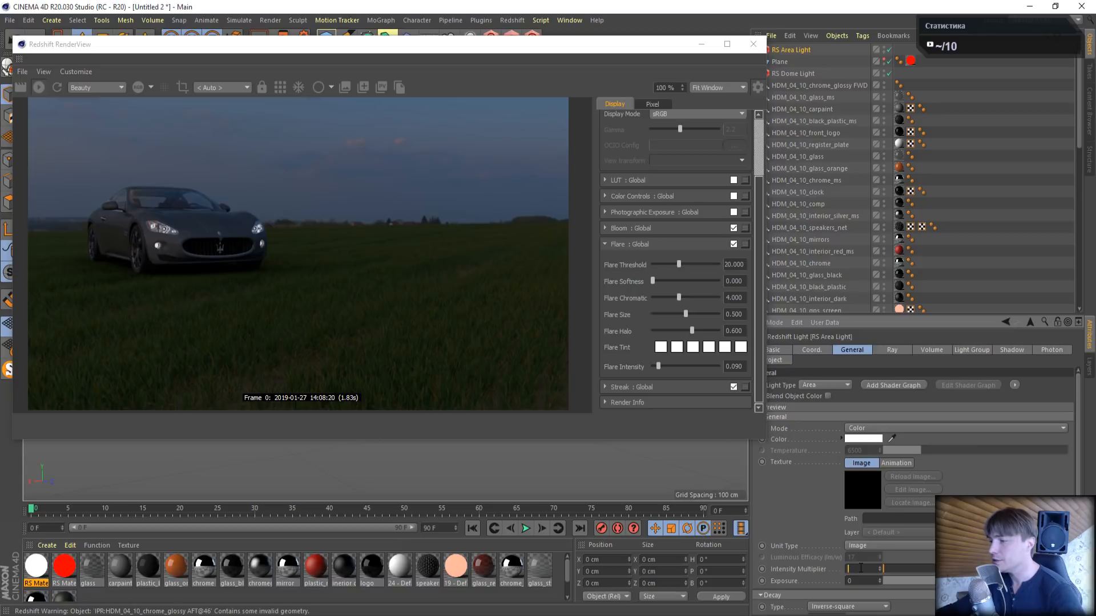
{"action": "key", "text": "Return"}
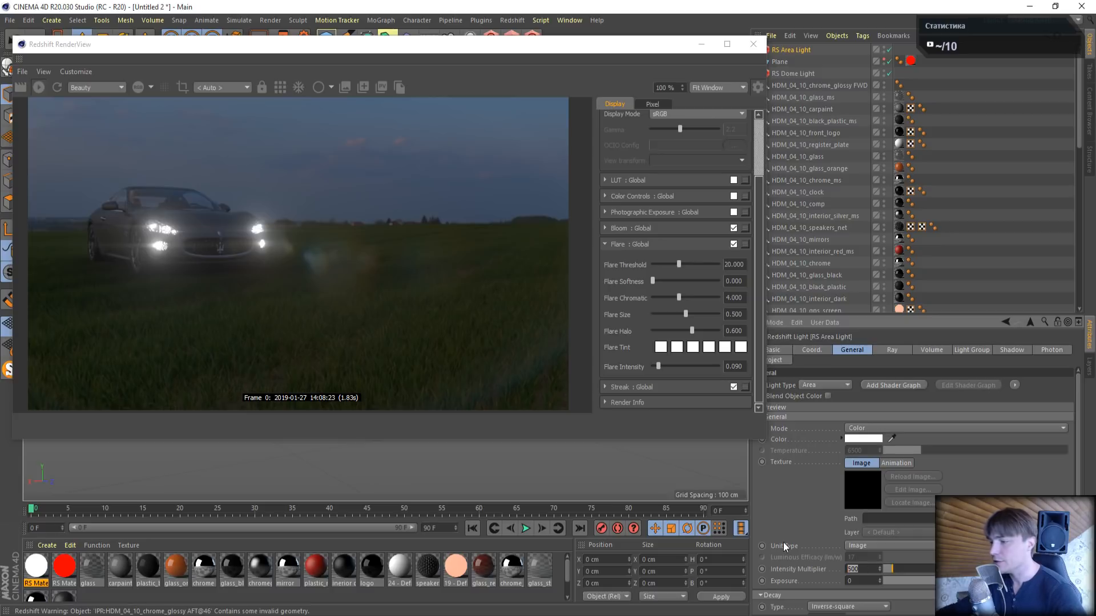
{"action": "key", "text": "BackSpace"}
{"action": "type", "text": "6"}
{"action": "key", "text": "Return"}
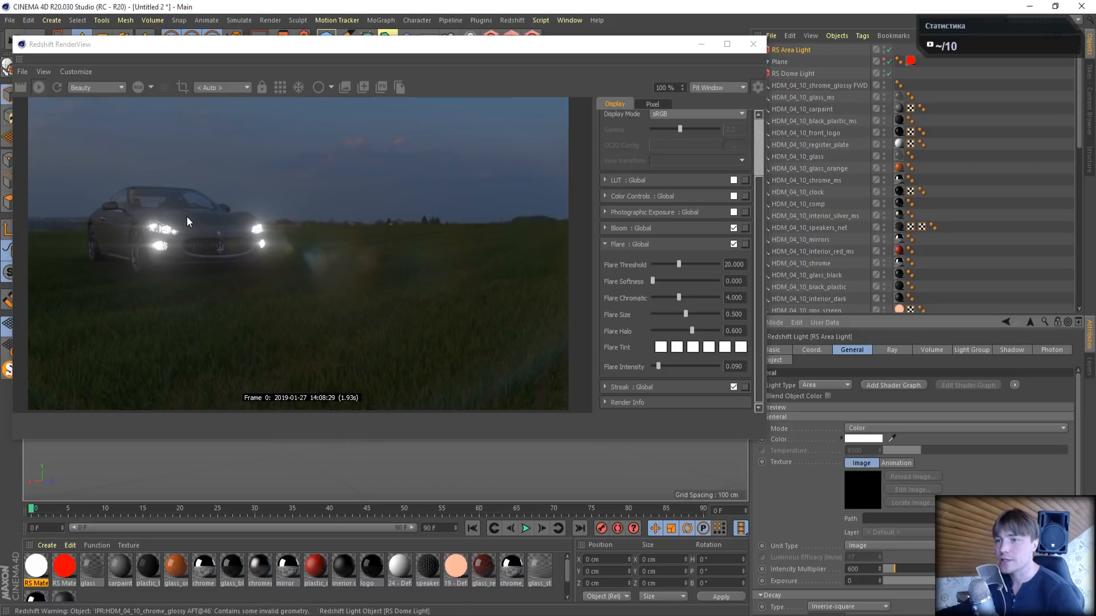
- Assign the white RS Material.1 to HDM_04_10_chrome_glossy FWD again and delete the RS Area Light
{"action": "left_click", "coordinate": [888, 50]}
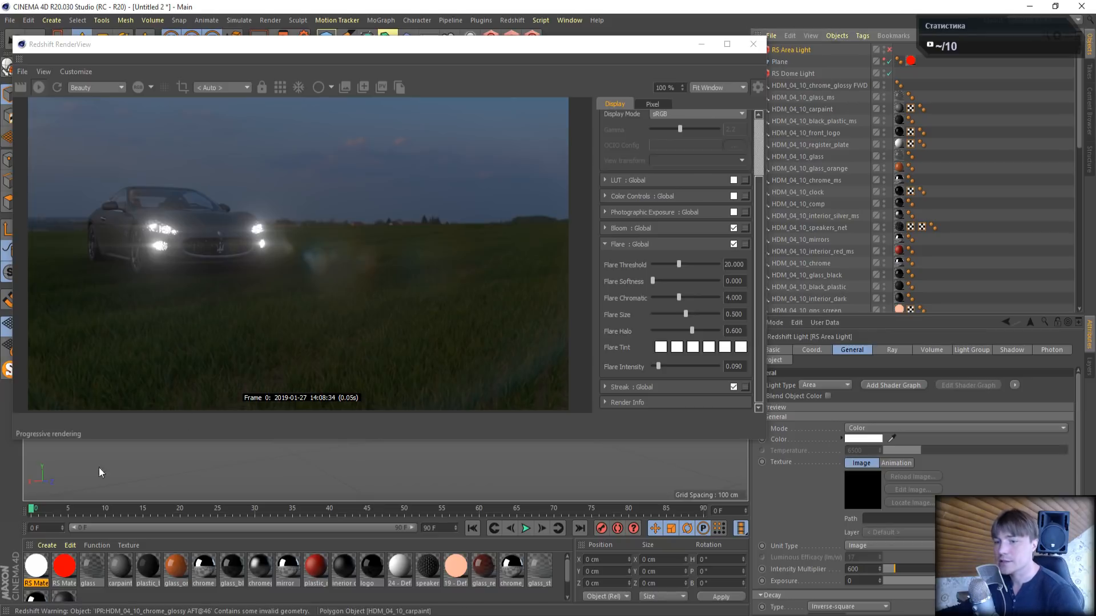
{"action": "left_click_drag", "start_coordinate": [842, 90], "coordinate": [849, 86]}
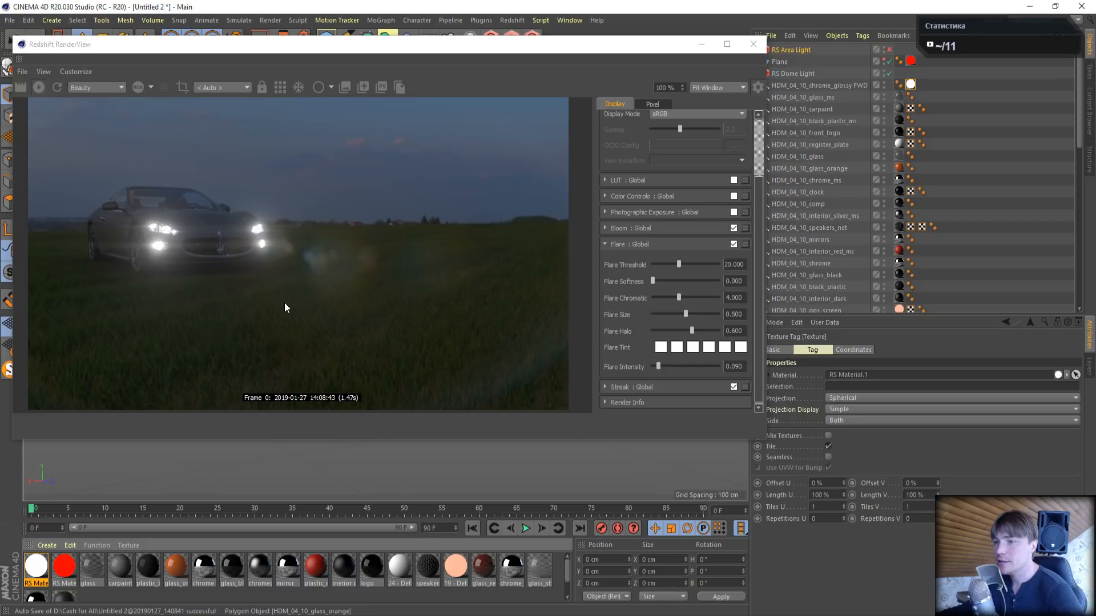
{"action": "left_click", "coordinate": [809, 51]}
{"action": "key", "text": "Delete"}
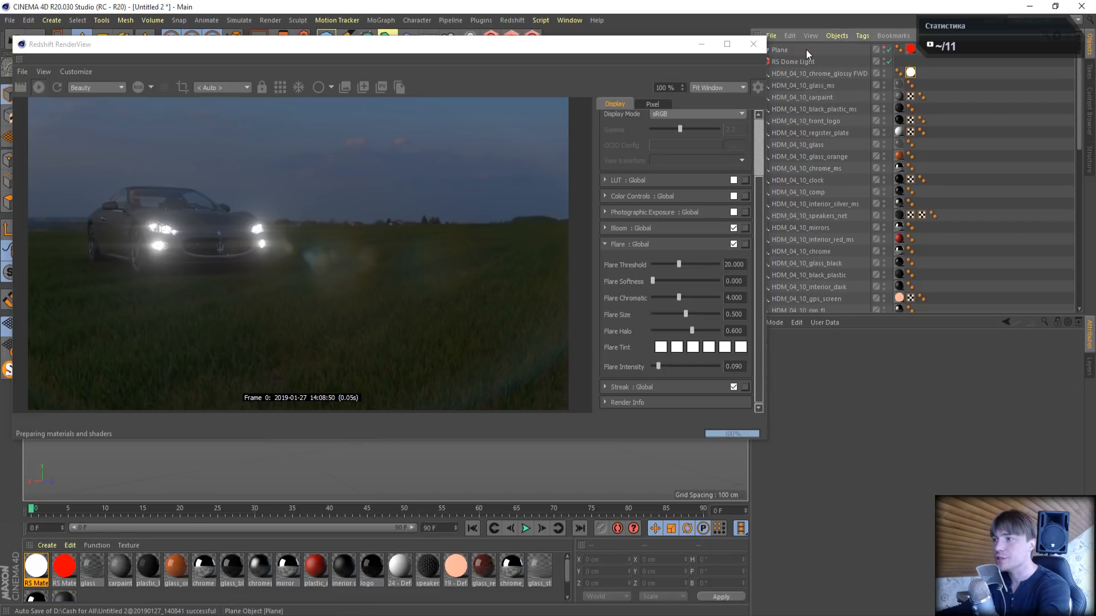
- Close the RenderView and add a Redshift Spot Light at the car's nose, about Y 46 cm and Z 231 cm
{"action": "left_click_drag", "start_coordinate": [561, 44], "coordinate": [613, 151]}
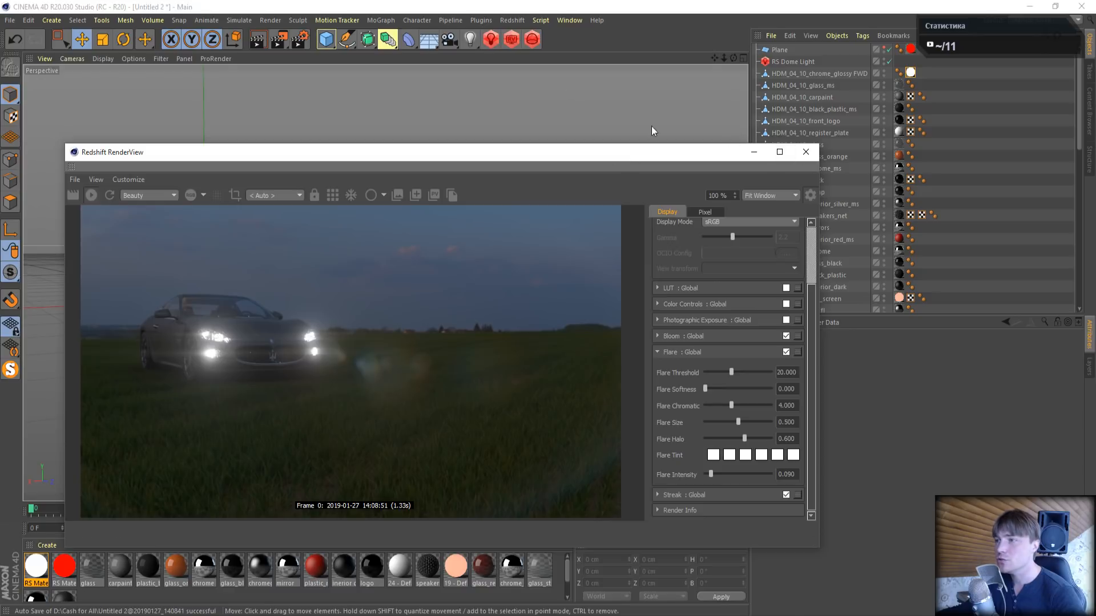
{"action": "left_click", "coordinate": [805, 151]}
{"action": "left_click", "coordinate": [490, 39]}
{"action": "mouse_move", "coordinate": [504, 43]}
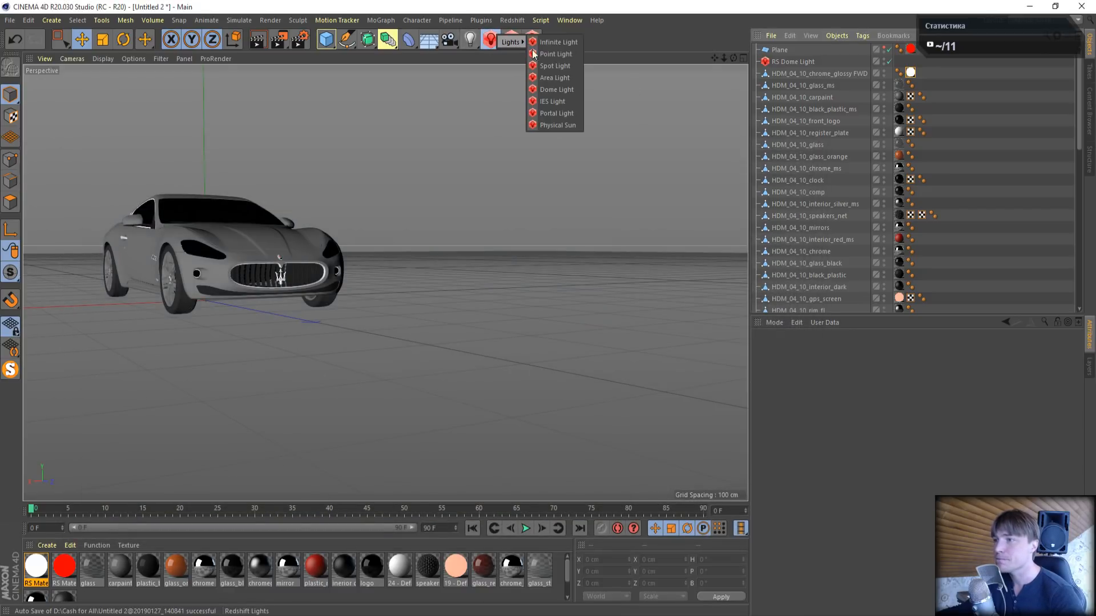
{"action": "left_click", "coordinate": [554, 66]}
{"action": "left_click_drag", "start_coordinate": [249, 307], "coordinate": [312, 328]}
{"action": "left_click_drag", "start_coordinate": [278, 251], "coordinate": [299, 215]}
- Show all four views and set the Perspective view's display to Quick Shading
{"action": "middle_click", "coordinate": [220, 282]}
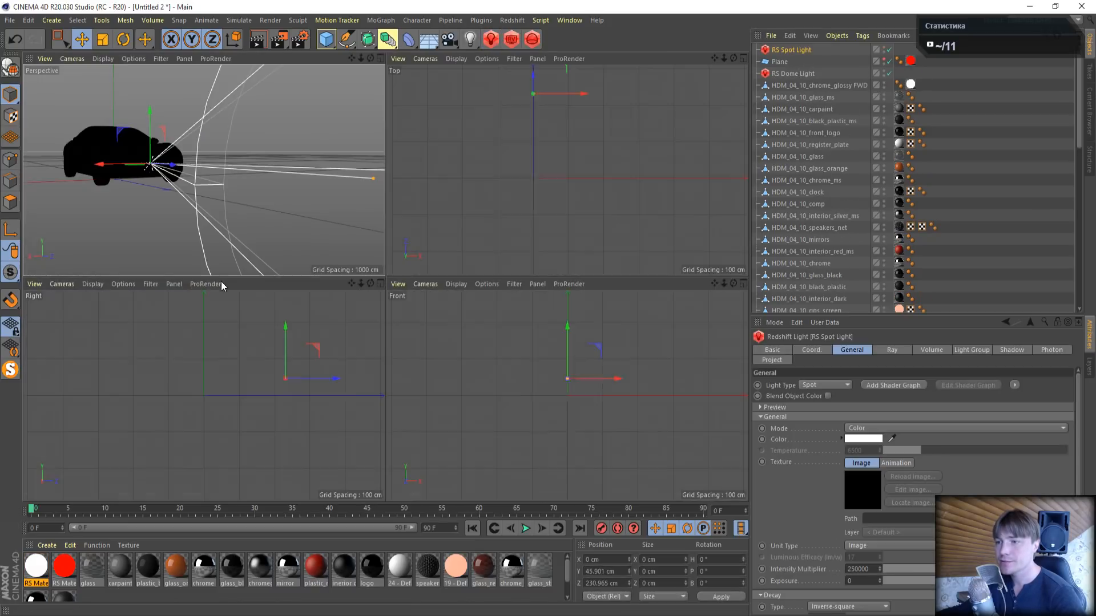
{"action": "left_click", "coordinate": [99, 59]}
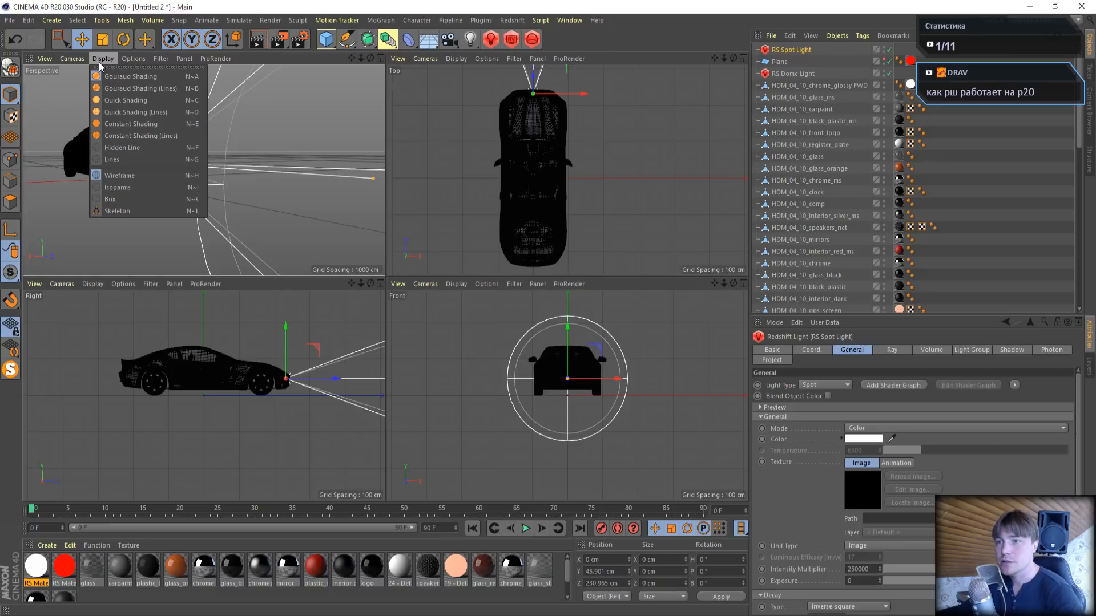
{"action": "left_click", "coordinate": [131, 100]}
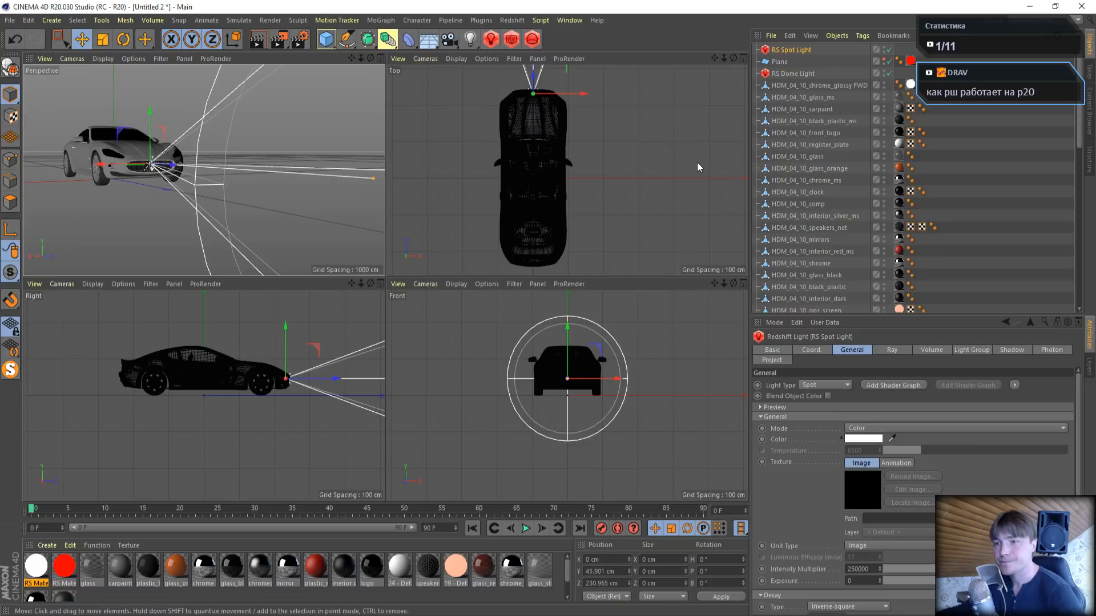
- In the Right view, raise the RS Spot Light to headlight height, about Y 66 cm and Z 229 cm
{"action": "middle_click", "coordinate": [297, 389]}
{"action": "scroll", "coordinate": [486, 240], "scroll_direction": "up", "scroll_amount": 6}
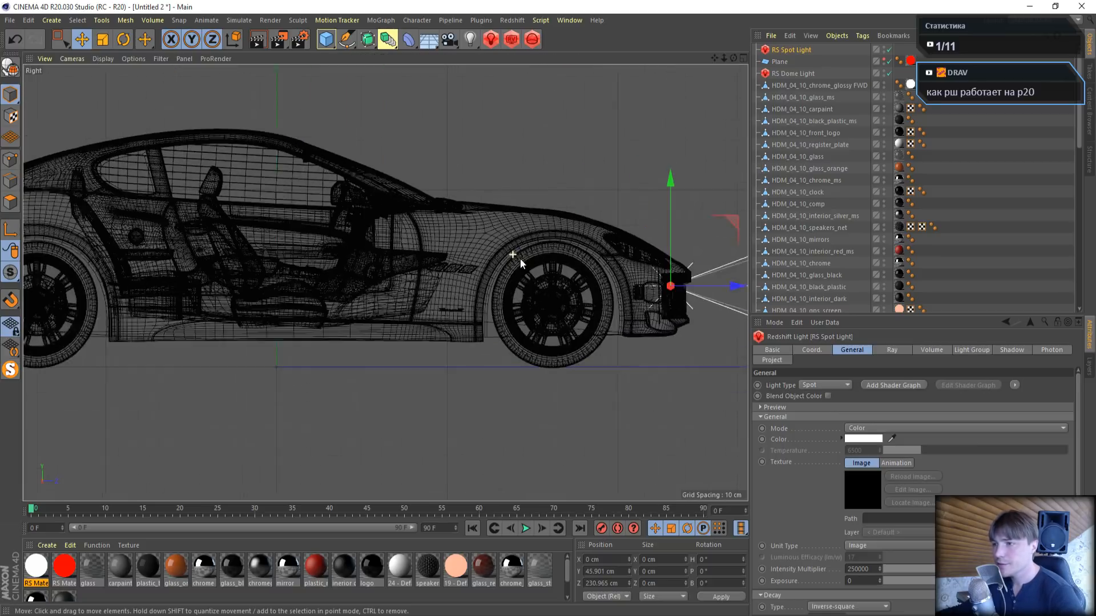
{"action": "left_click_drag", "start_coordinate": [713, 60], "coordinate": [666, 120]}
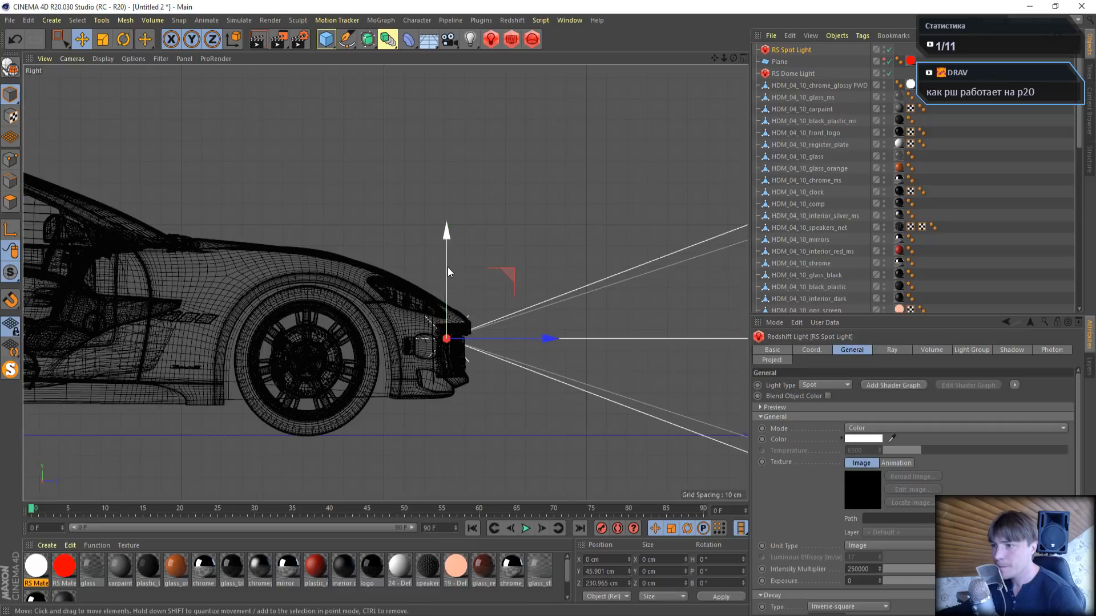
{"action": "left_click_drag", "start_coordinate": [447, 267], "coordinate": [450, 227]}
{"action": "left_click_drag", "start_coordinate": [551, 304], "coordinate": [546, 296]}
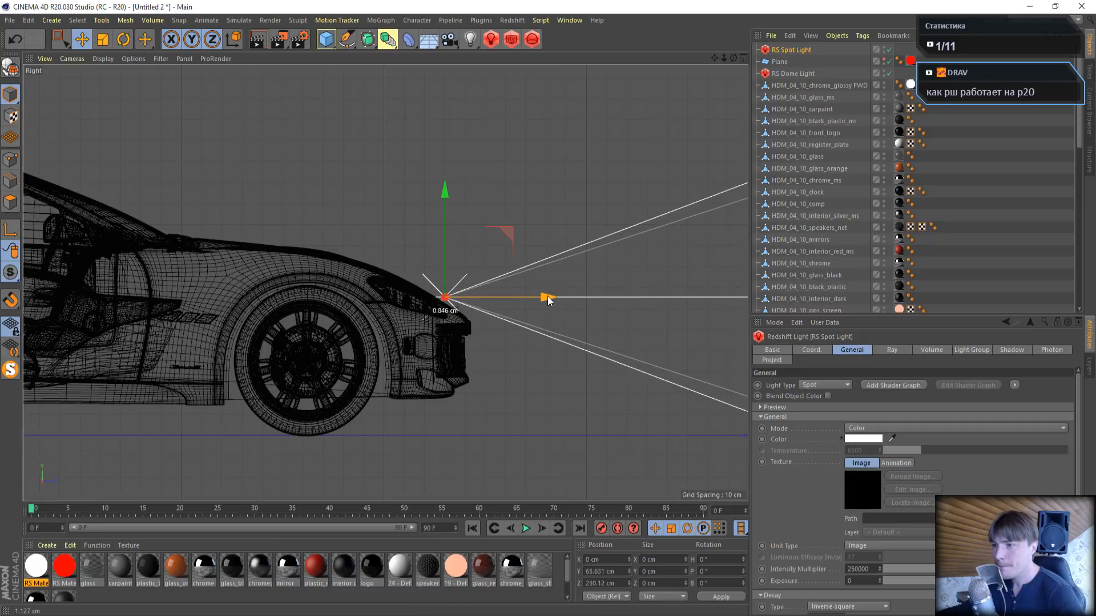
- In the Top view, move the RS Spot Light to one headlight, about X 76 cm and Z 222 cm, and delete its copy at the other headlight
{"action": "middle_click", "coordinate": [257, 121]}
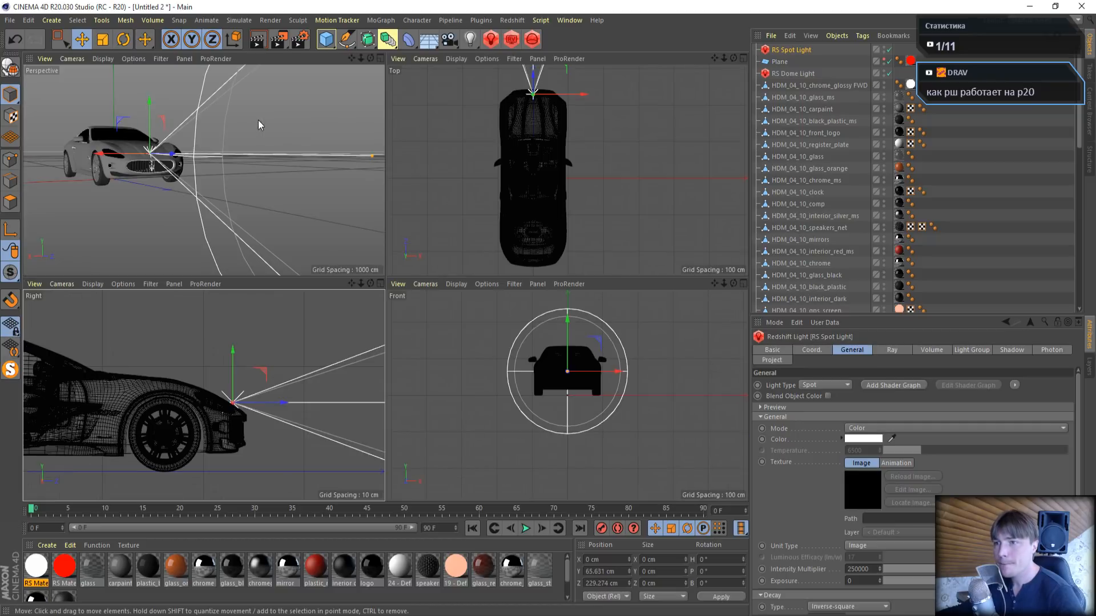
{"action": "middle_click", "coordinate": [215, 138]}
{"action": "middle_click", "coordinate": [338, 196]}
{"action": "middle_click", "coordinate": [569, 174]}
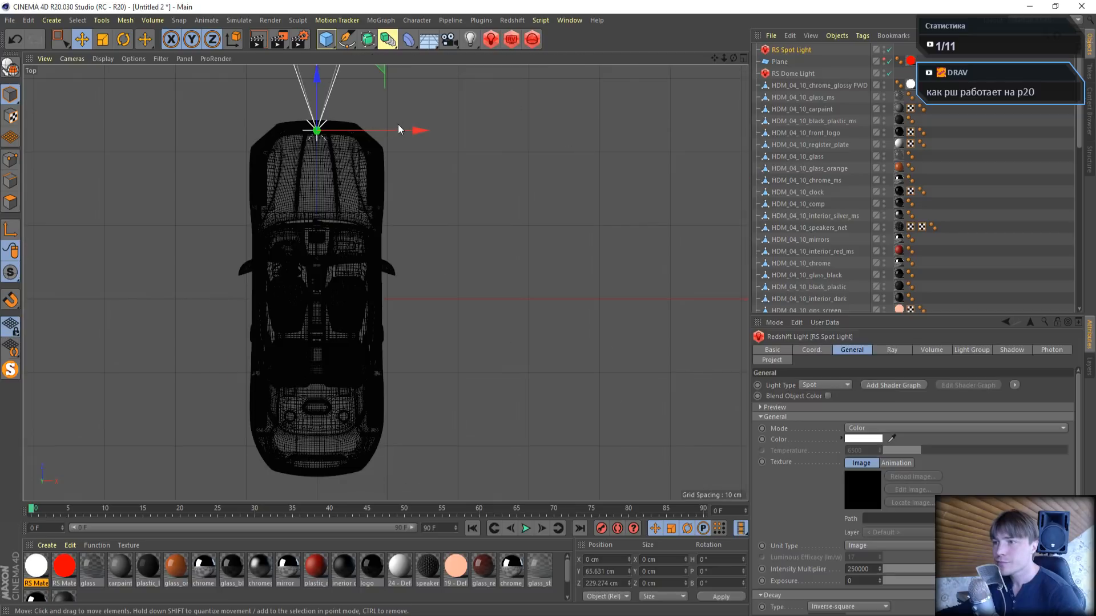
{"action": "left_click_drag", "start_coordinate": [398, 130], "coordinate": [365, 145]}
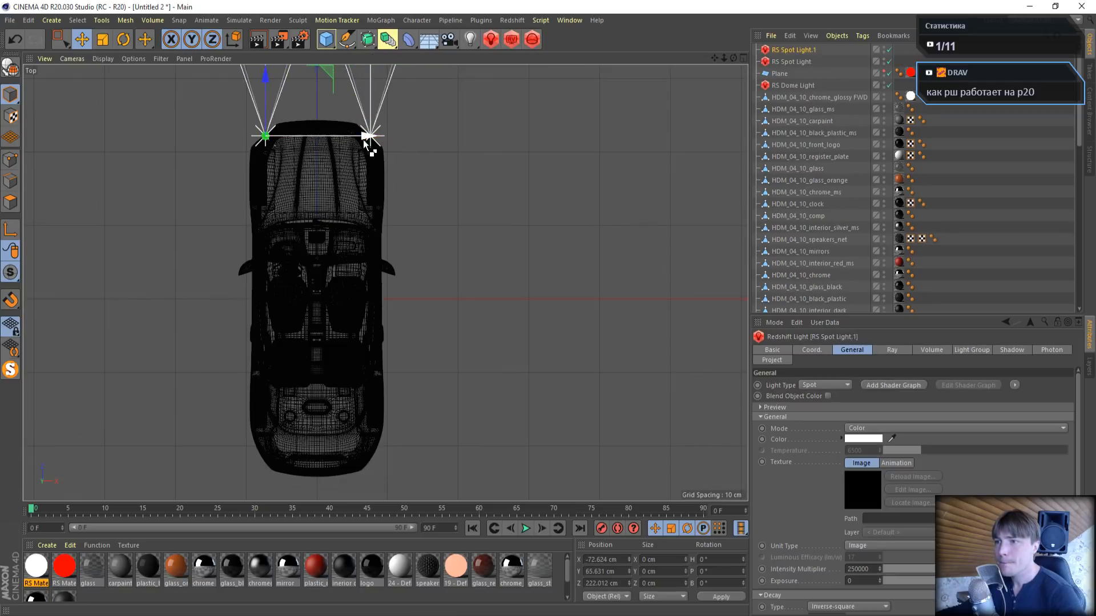
{"action": "key", "text": "Delete"}
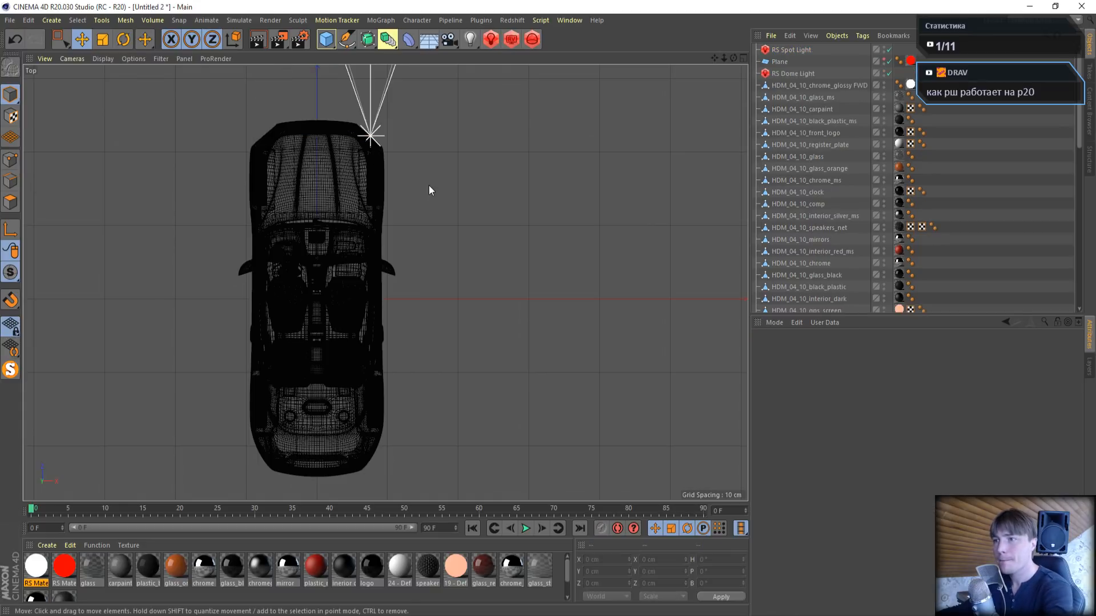
{"action": "middle_click", "coordinate": [429, 185]}
{"action": "middle_click", "coordinate": [208, 187]}
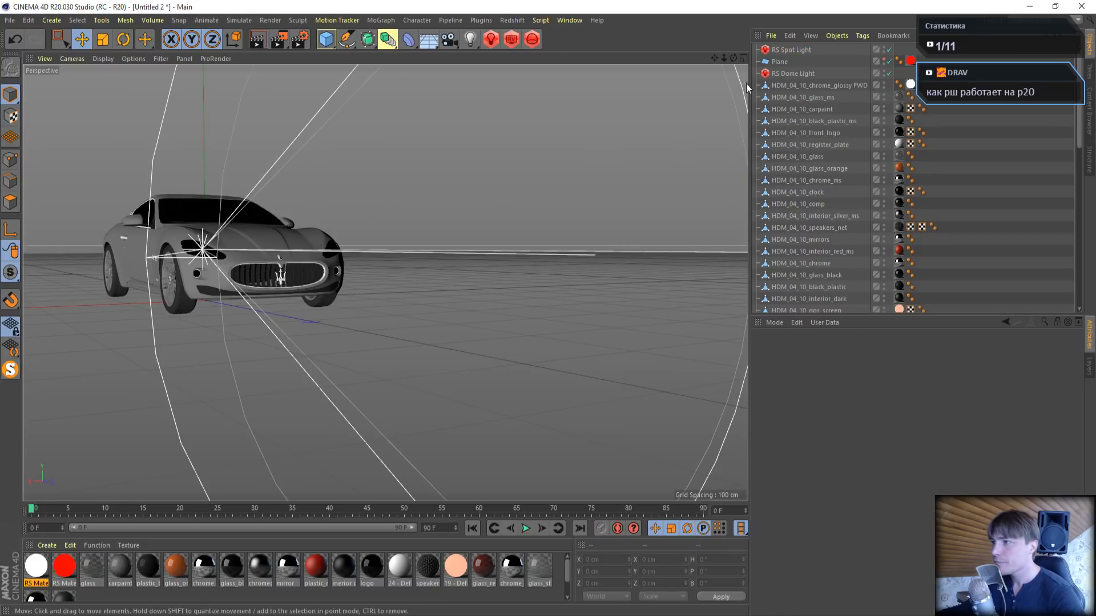
- Rotate the RS Spot Light downward to a pitch of about -12.4°
{"action": "left_click", "coordinate": [791, 50]}
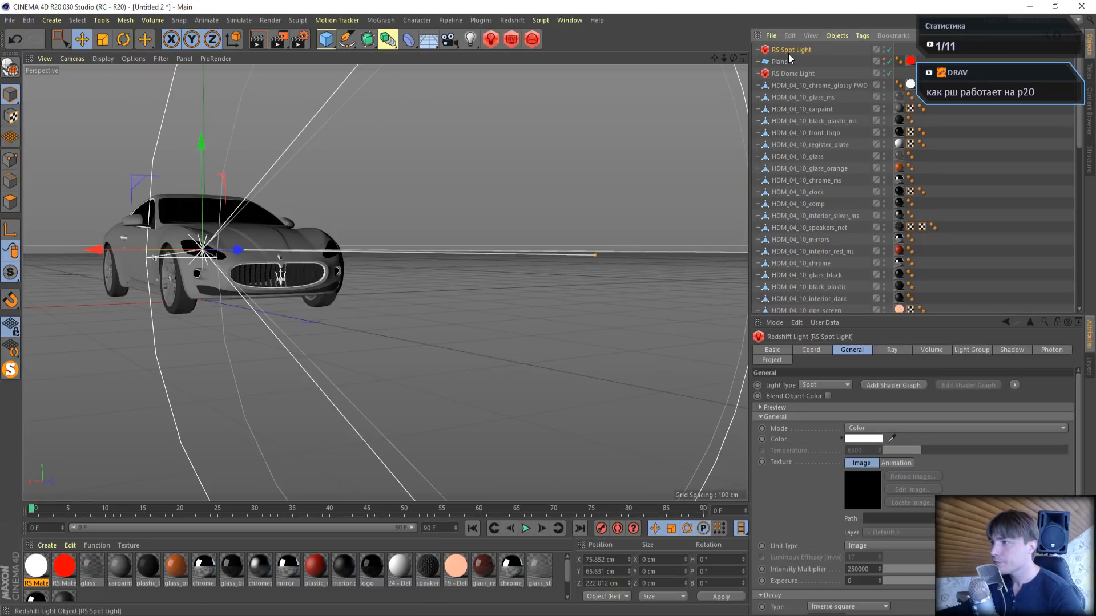
{"action": "left_click", "coordinate": [124, 40]}
{"action": "left_click_drag", "start_coordinate": [224, 259], "coordinate": [222, 214]}
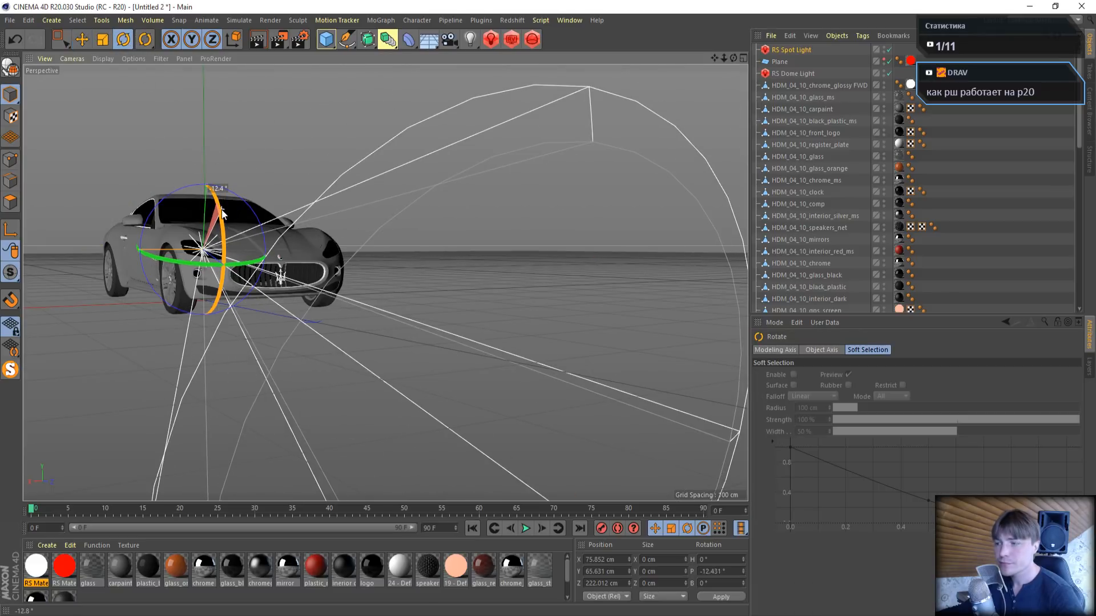
- Set the RS Spot Light's cone angle to 55° after trying 75°, and tilt the light to a pitch of about -21.5°
{"action": "left_click", "coordinate": [790, 50]}
{"action": "scroll", "coordinate": [863, 582], "scroll_direction": "down", "scroll_amount": 3}
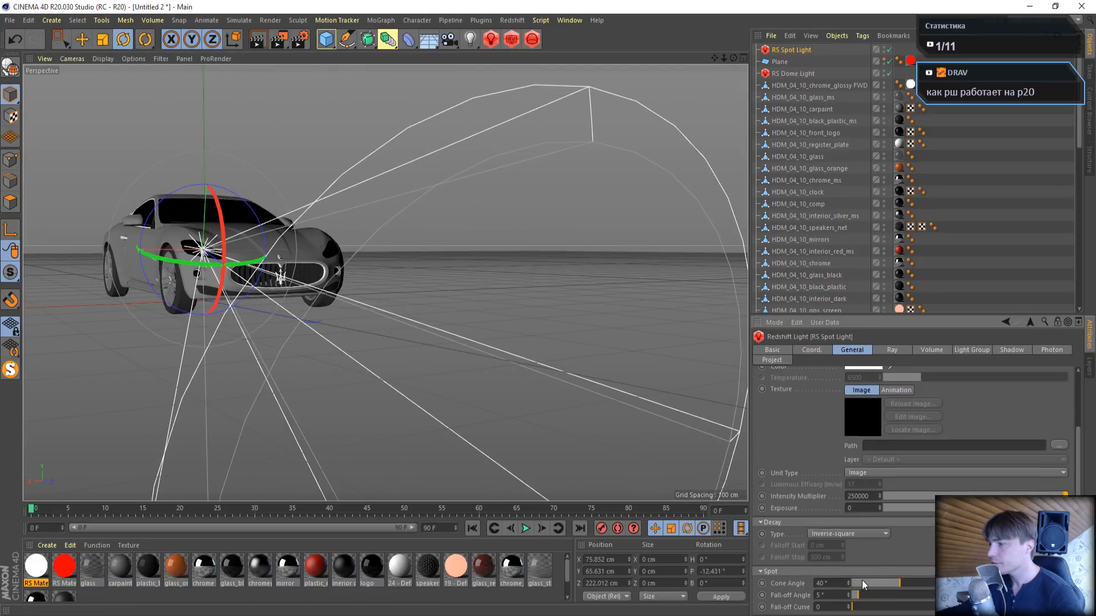
{"action": "left_click", "coordinate": [821, 583]}
{"action": "type", "text": "75"}
{"action": "key", "text": "Return"}
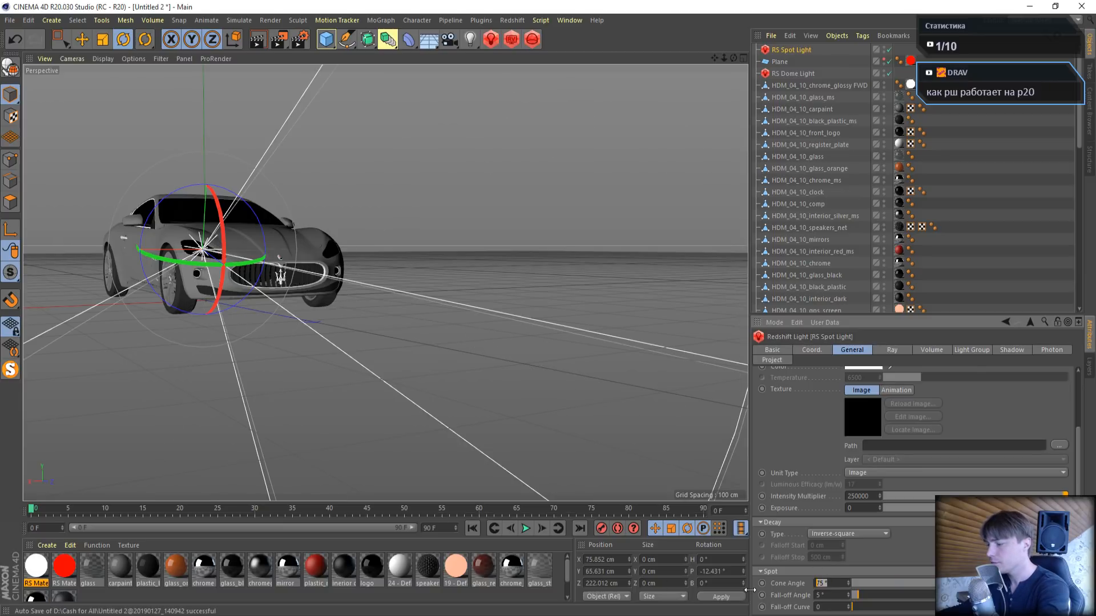
{"action": "key", "text": "Return"}
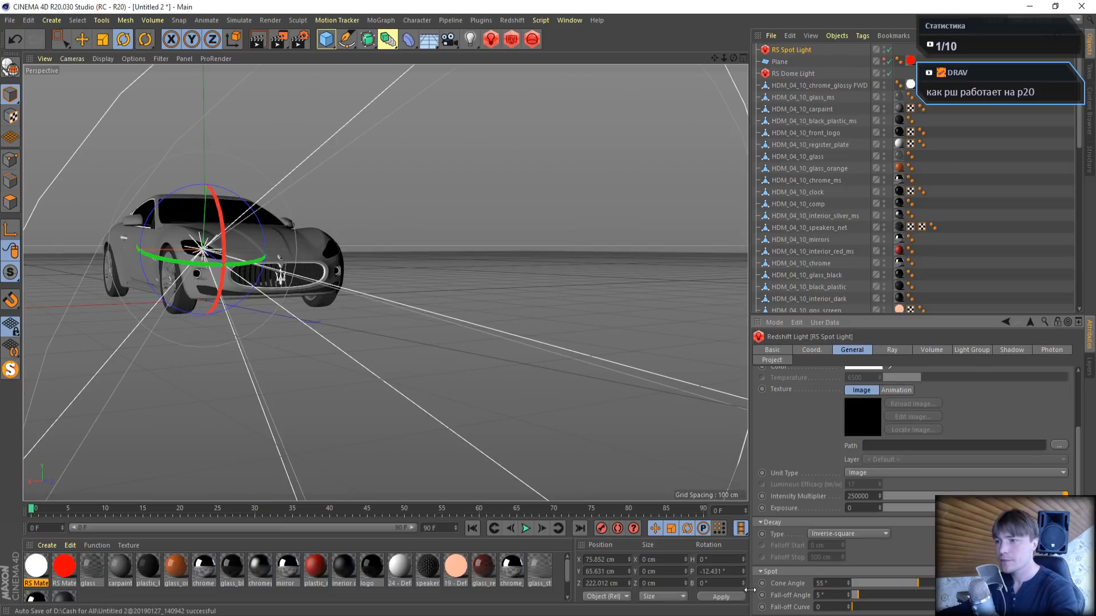
{"action": "left_click_drag", "start_coordinate": [224, 260], "coordinate": [227, 248]}
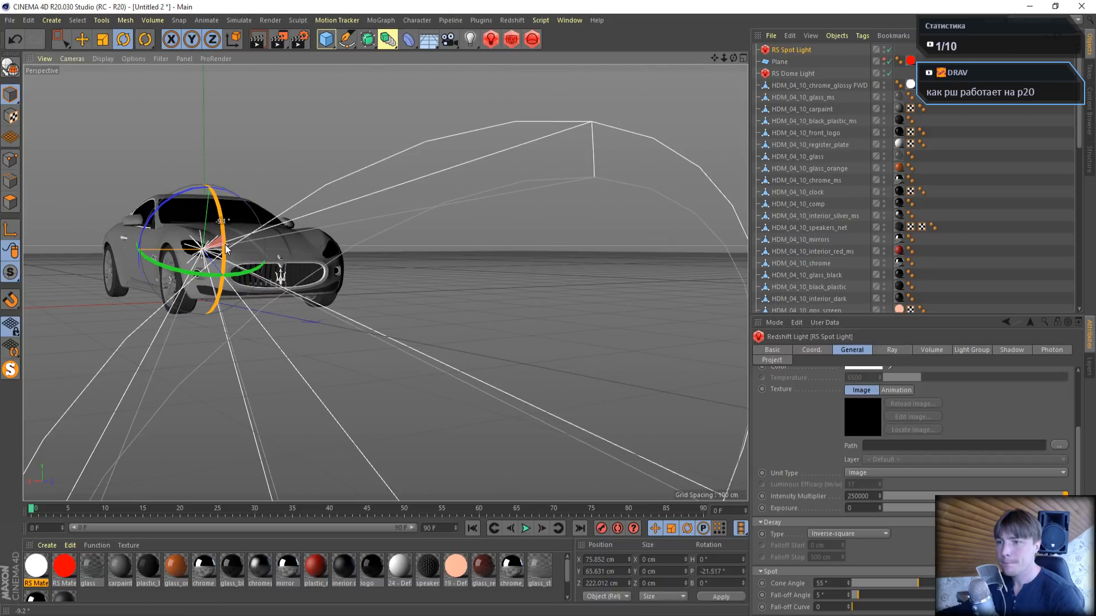
- Open the Redshift RenderView, move it below the toolbar and add a second Plane object to the scene
{"action": "left_click", "coordinate": [510, 41]}
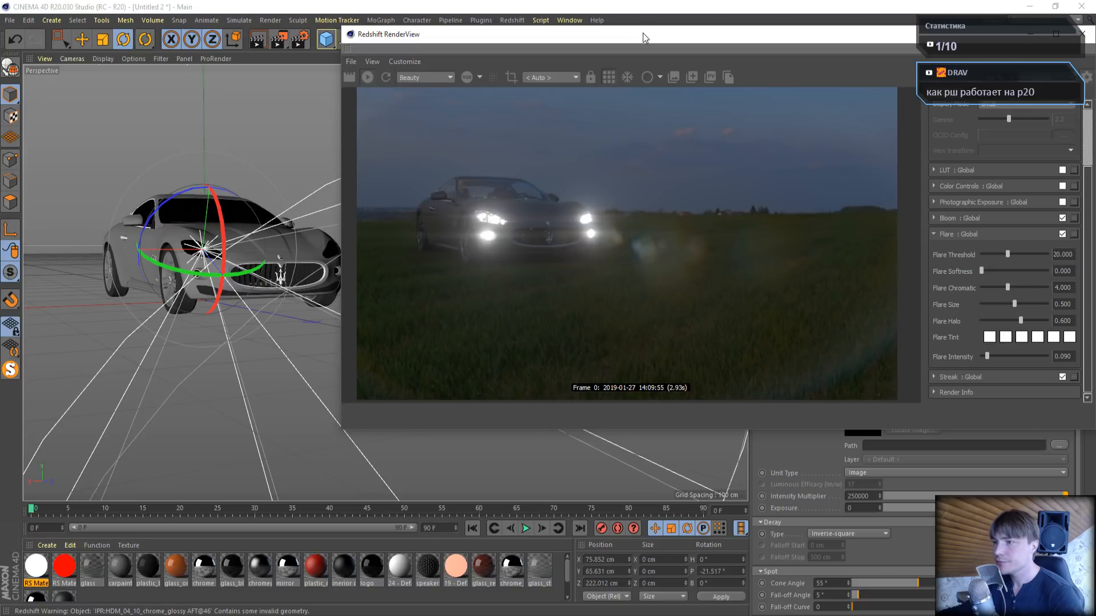
{"action": "left_click_drag", "start_coordinate": [642, 33], "coordinate": [388, 176]}
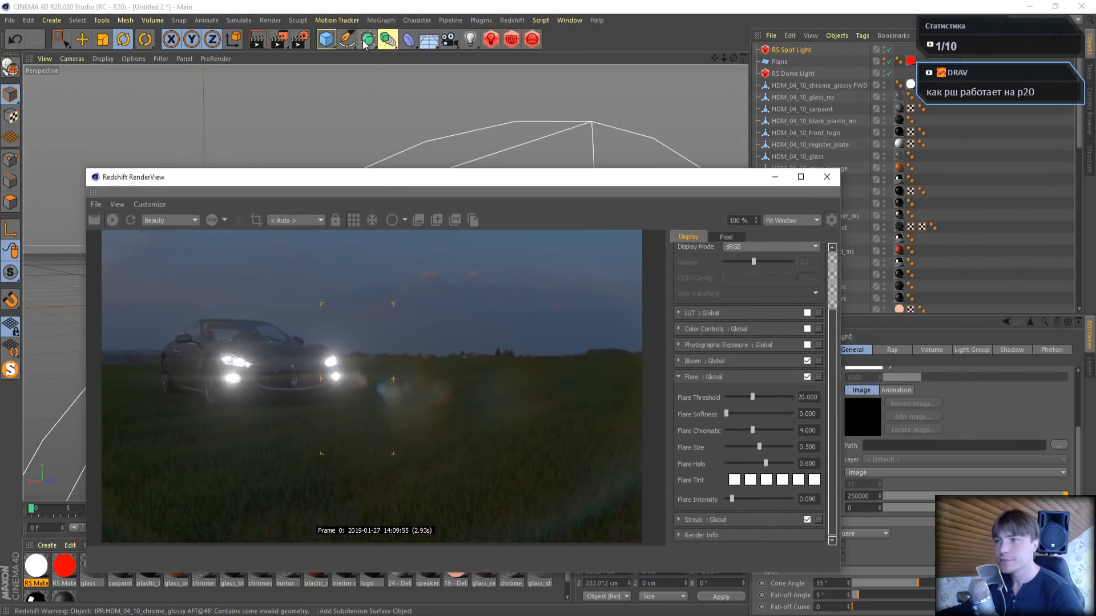
{"action": "left_click", "coordinate": [328, 40]}
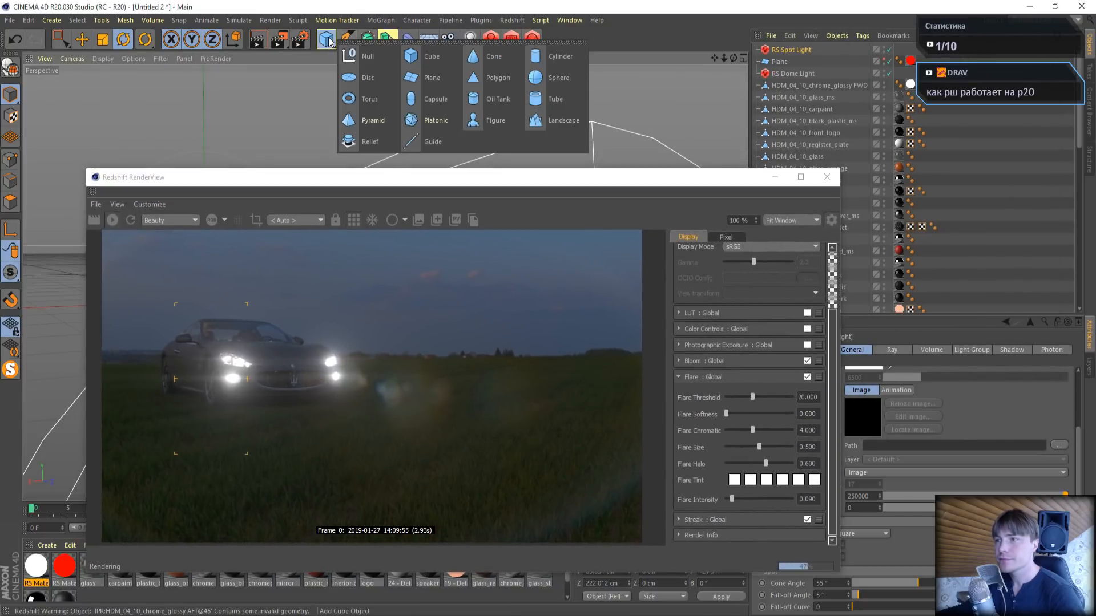
{"action": "left_click", "coordinate": [433, 74]}
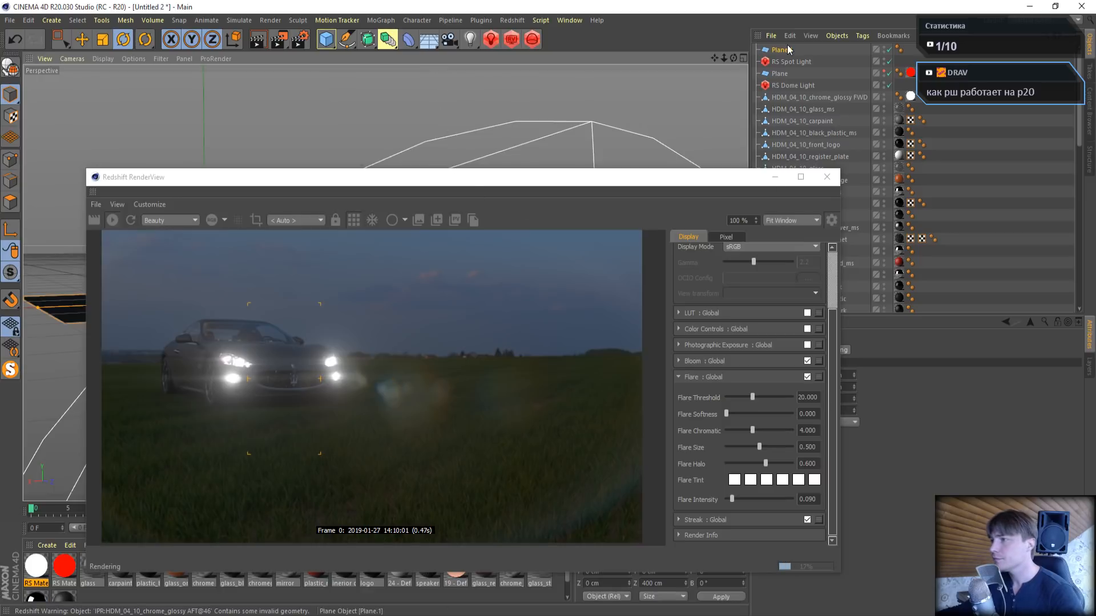
- Enlarge the new plane to 4000 by 4000 cm and reduce its width and height segments to 1 each
{"action": "left_click_drag", "start_coordinate": [706, 186], "coordinate": [510, 105]}
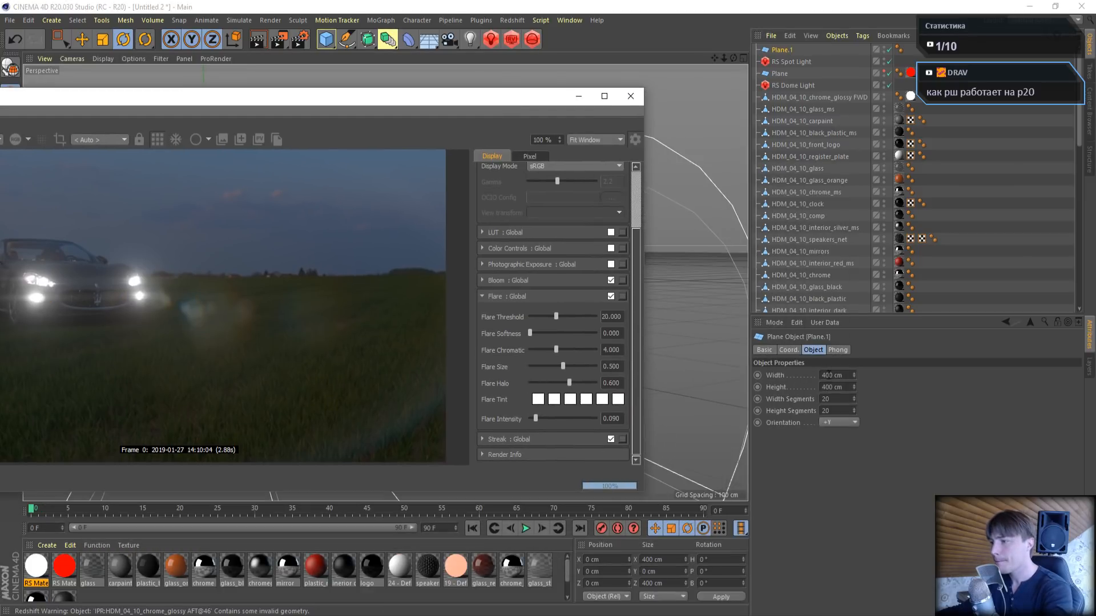
{"action": "left_click_drag", "start_coordinate": [829, 375], "coordinate": [782, 375]}
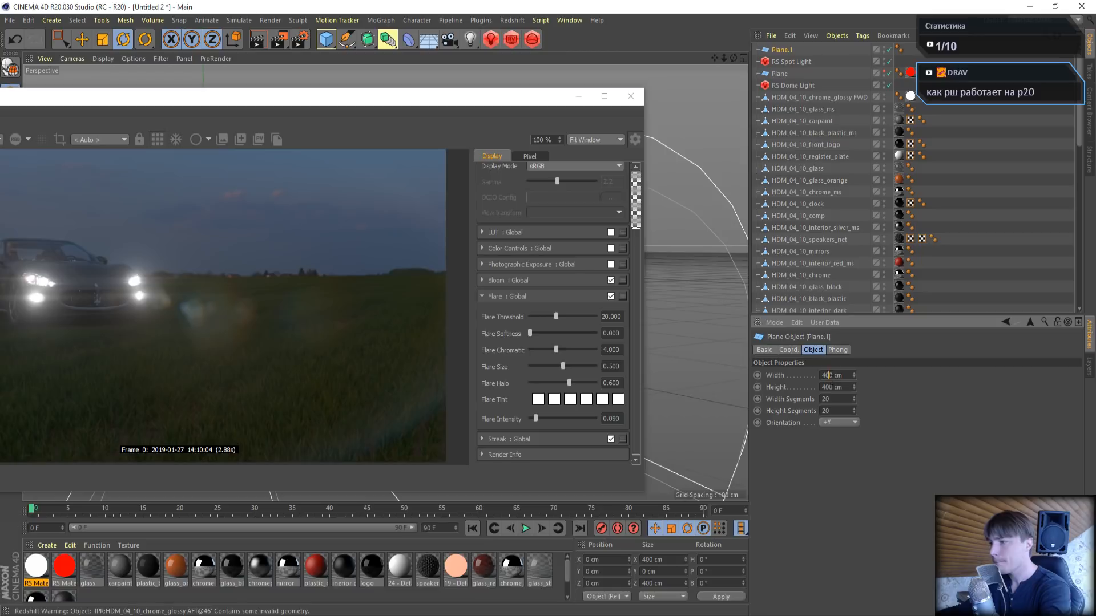
{"action": "type", "text": "01"}
{"action": "key", "text": "Tab"}
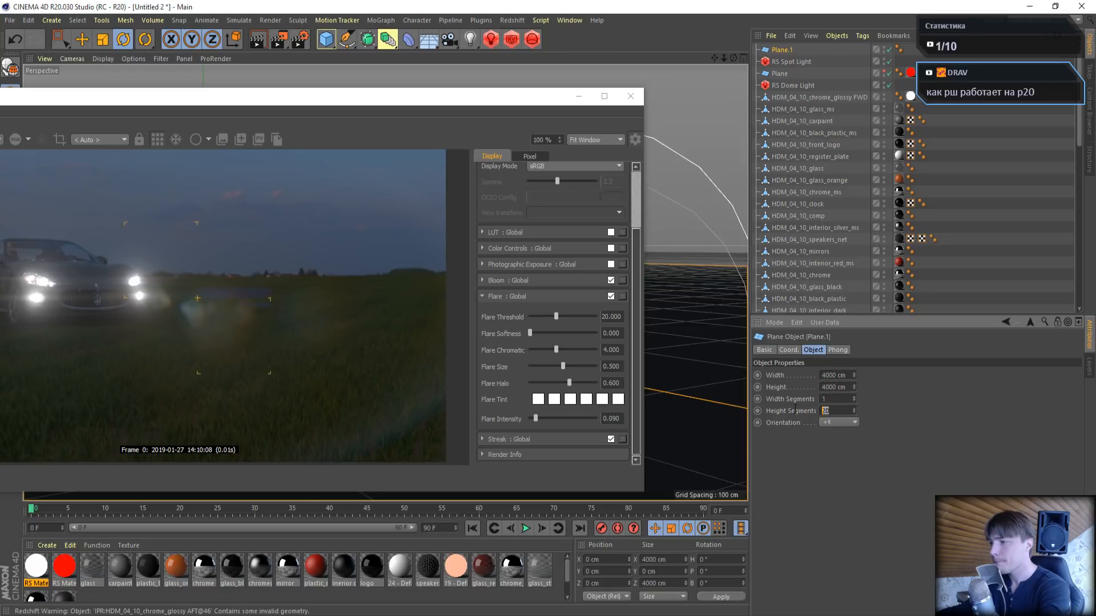
{"action": "type", "text": "1"}
{"action": "key", "text": "Return"}
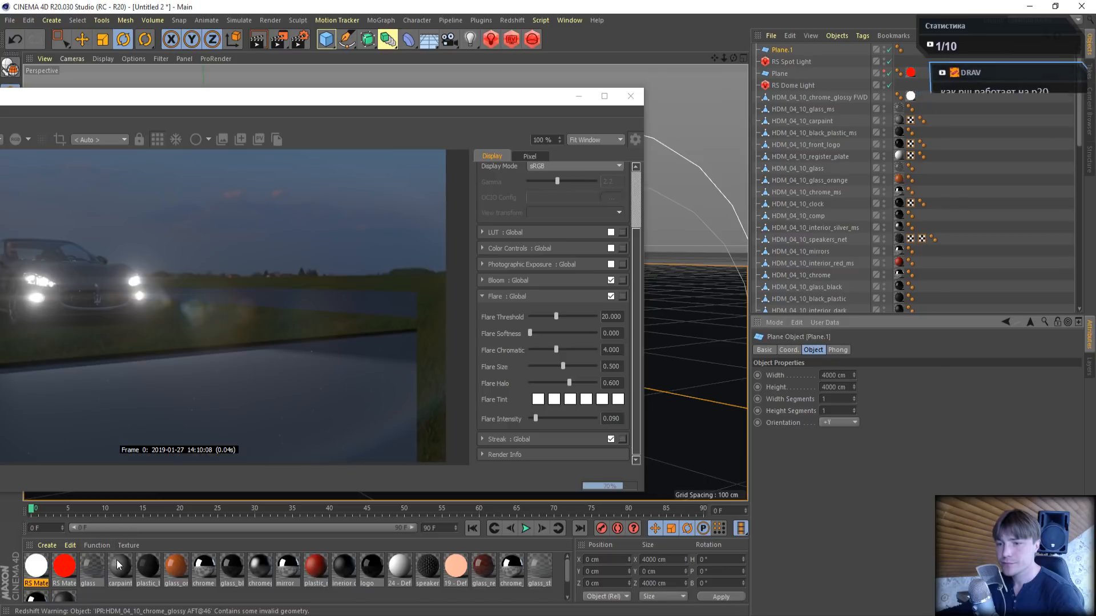
- Compare the render with the RS Spot Light disabled and enabled to judge its light on the plane
{"action": "left_click_drag", "start_coordinate": [328, 97], "coordinate": [627, 11]}
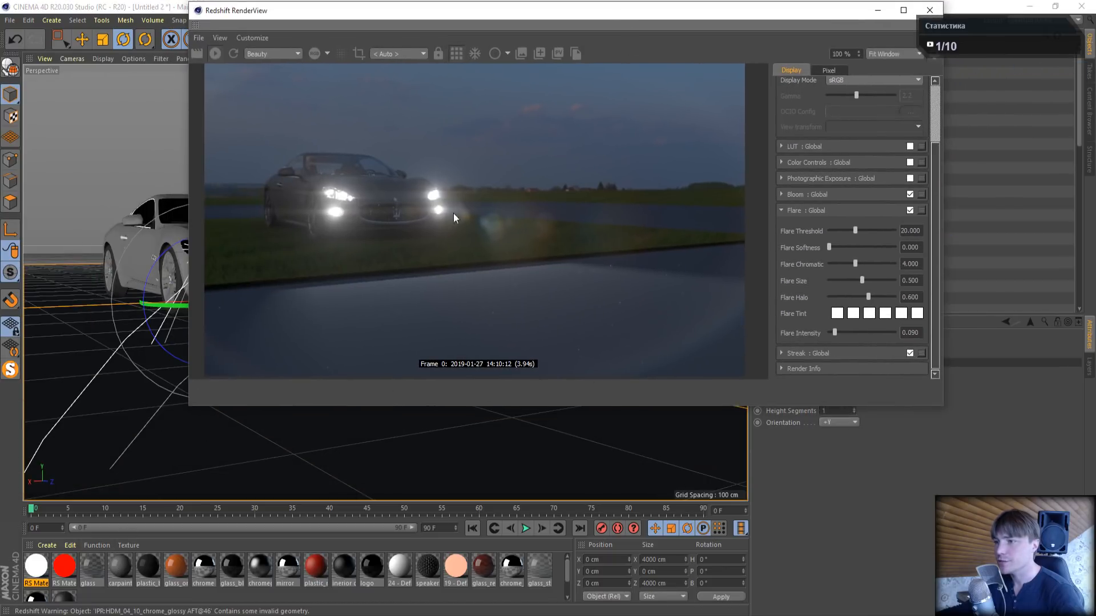
{"action": "left_click_drag", "start_coordinate": [734, 19], "coordinate": [581, 133]}
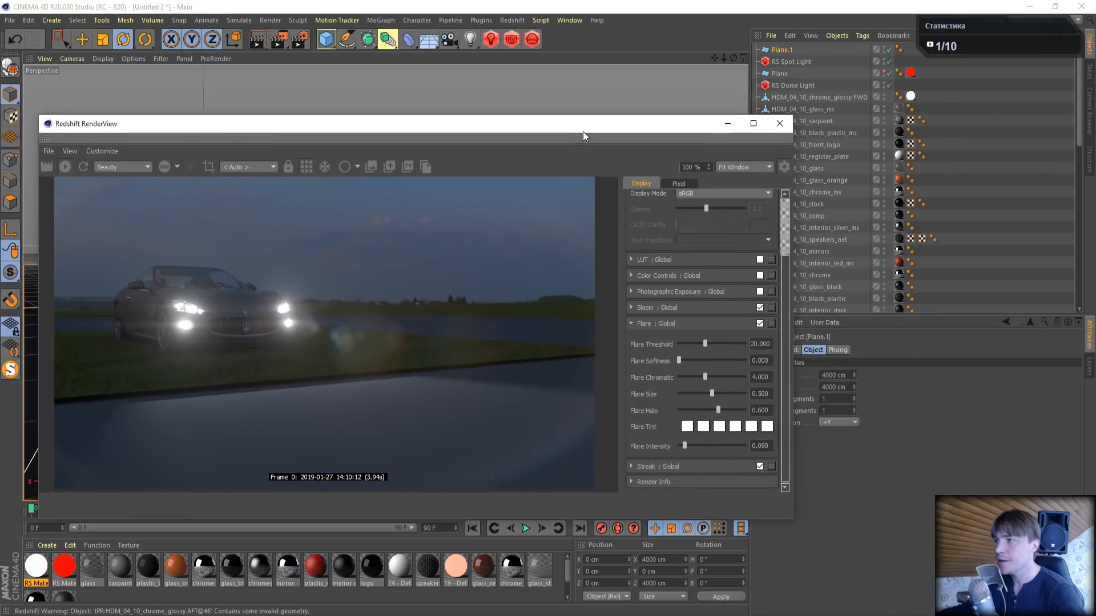
{"action": "left_click", "coordinate": [888, 62]}
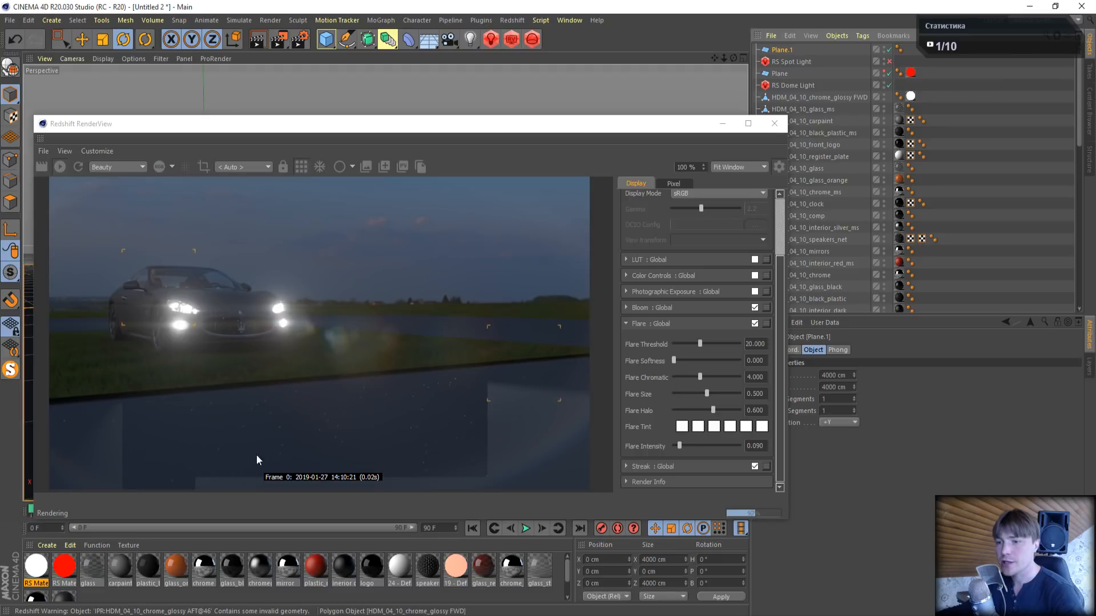
{"action": "left_click", "coordinate": [888, 62]}
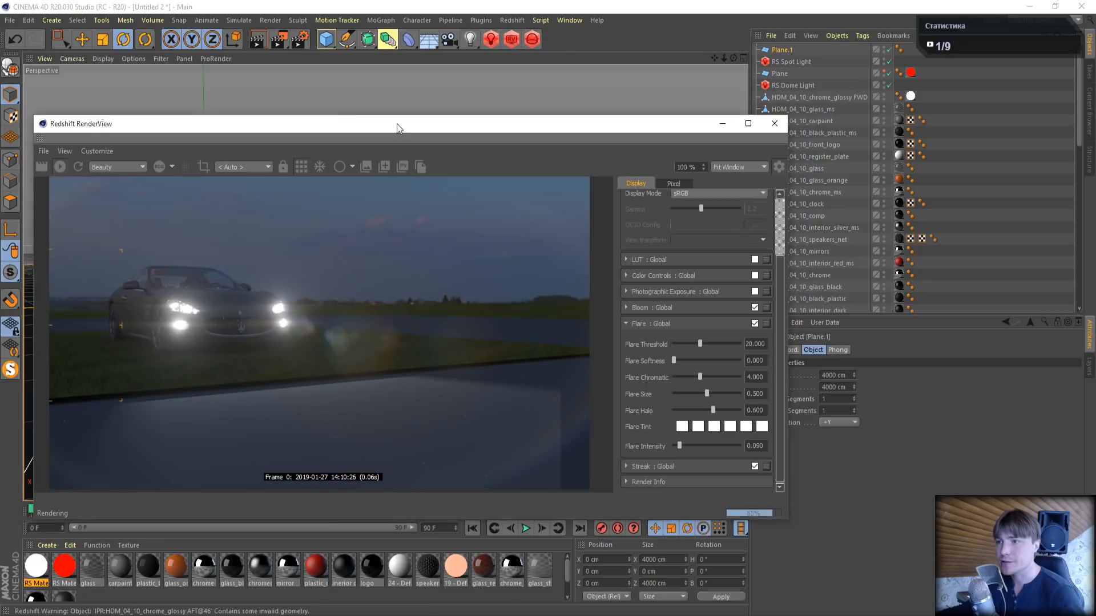
- Raise the large plane about 10.6 cm along Y so it sits higher under the car
{"action": "left_click_drag", "start_coordinate": [397, 124], "coordinate": [711, 176]}
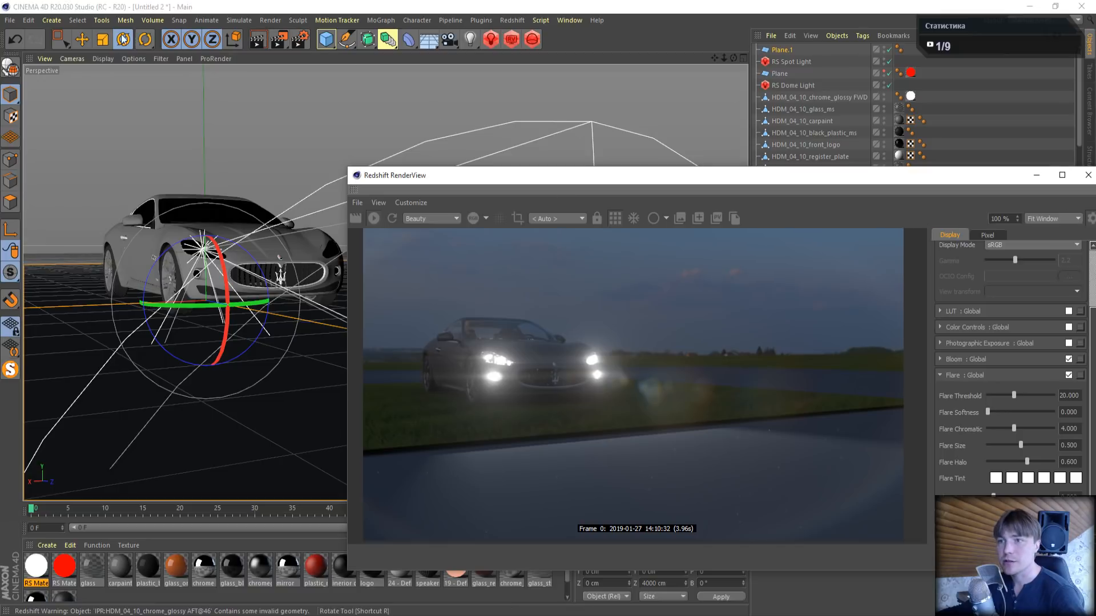
{"action": "key", "text": "e"}
{"action": "left_click_drag", "start_coordinate": [204, 220], "coordinate": [203, 210]}
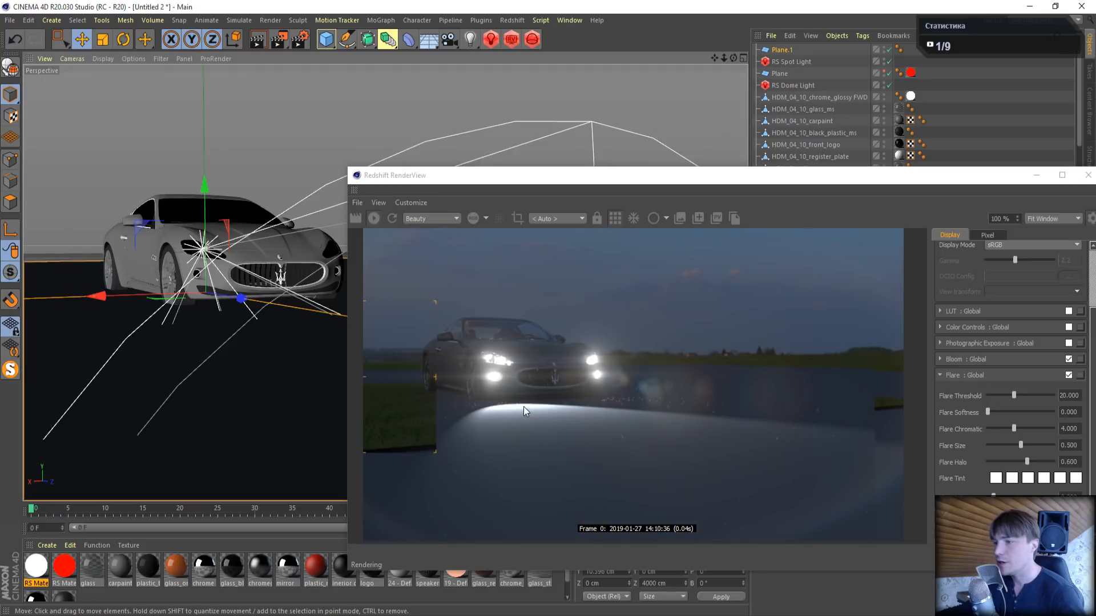
- Duplicate the RS Spot Light in the Top view and place the copy at the other headlight, about 142.6 cm across
{"action": "left_click_drag", "start_coordinate": [527, 177], "coordinate": [663, 237]}
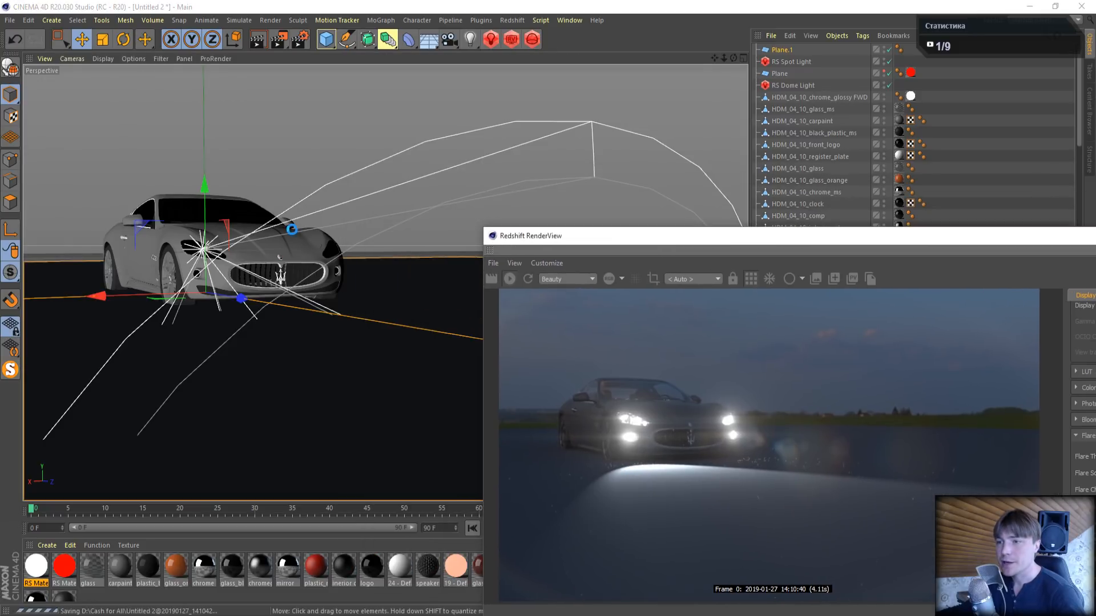
{"action": "middle_click", "coordinate": [475, 166]}
{"action": "left_click", "coordinate": [563, 85]}
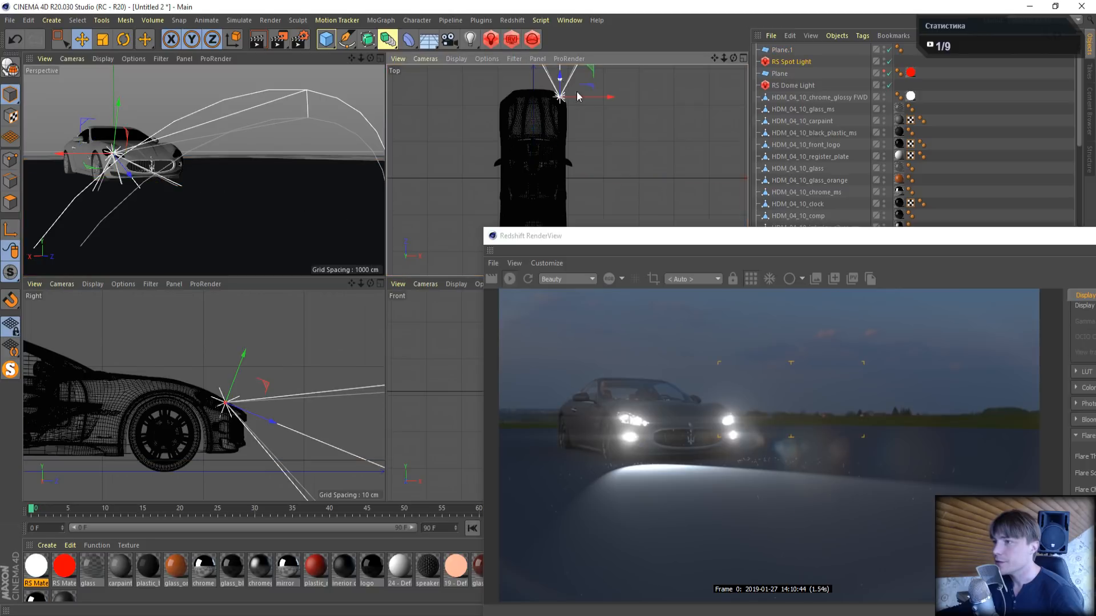
{"action": "left_click_drag", "start_coordinate": [611, 98], "coordinate": [561, 100], "text": "ctrl"}
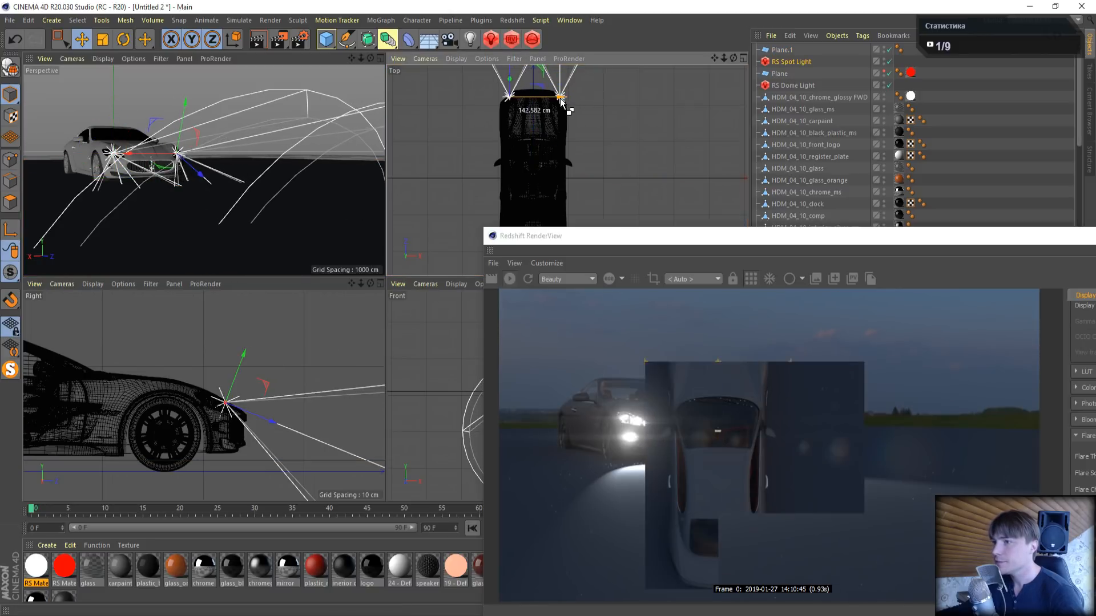
{"action": "middle_click", "coordinate": [252, 162]}
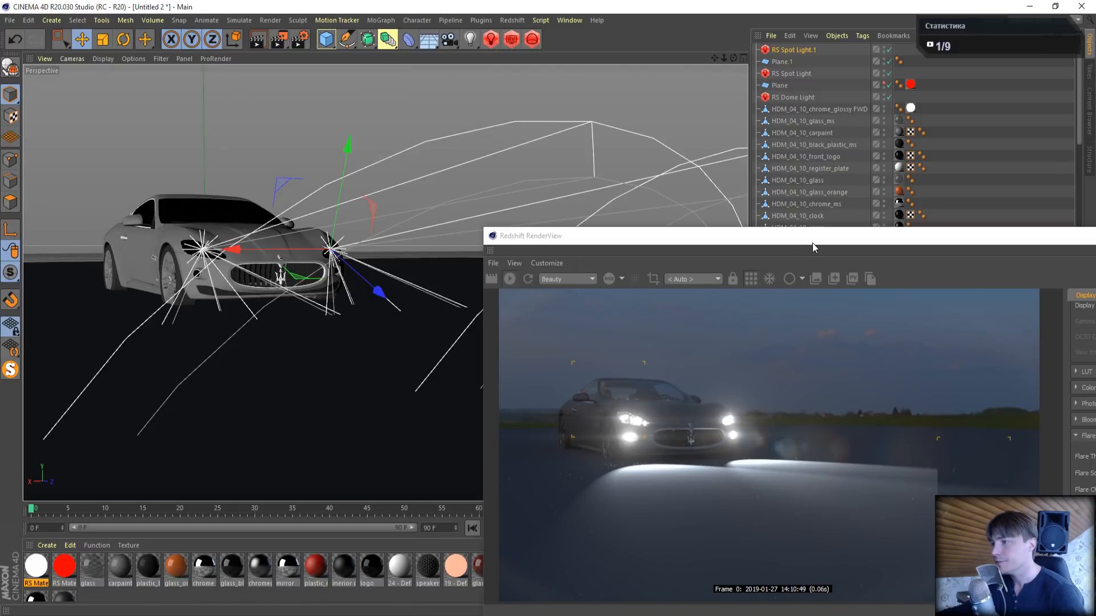
{"action": "left_click_drag", "start_coordinate": [813, 242], "coordinate": [446, 80]}
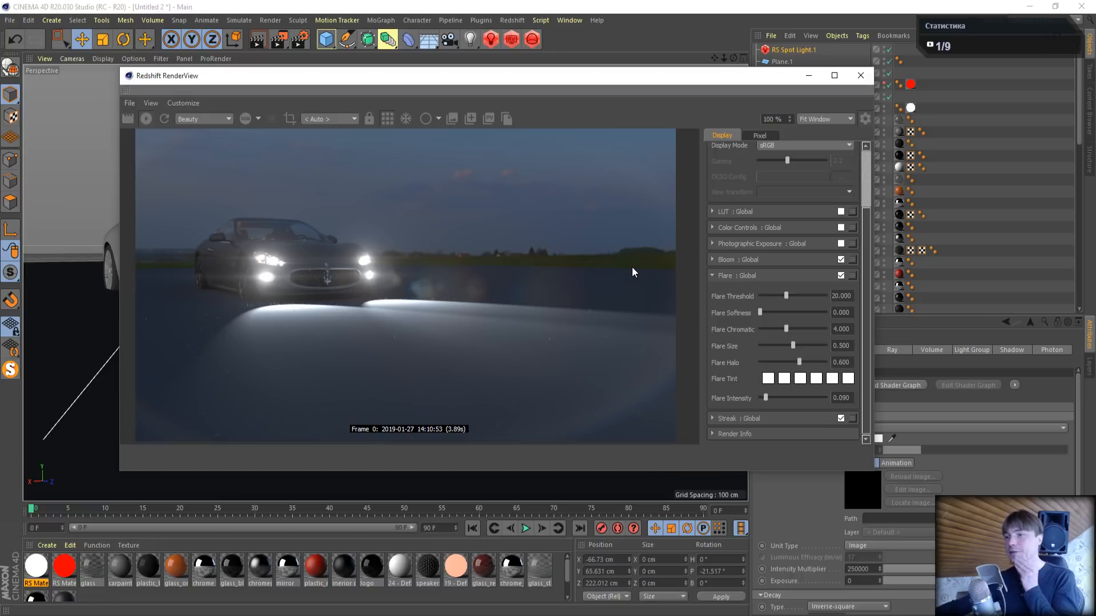
- Delete both spot lights and the large plane from the scene
{"action": "left_click_drag", "start_coordinate": [720, 82], "coordinate": [566, 94]}
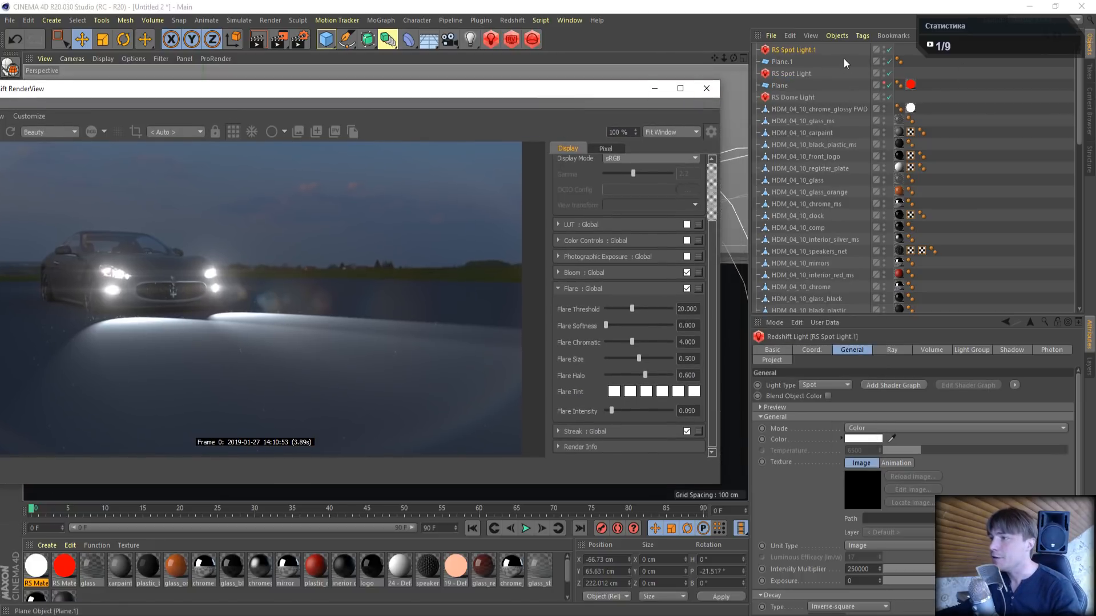
{"action": "left_click", "coordinate": [789, 74], "text": "shift"}
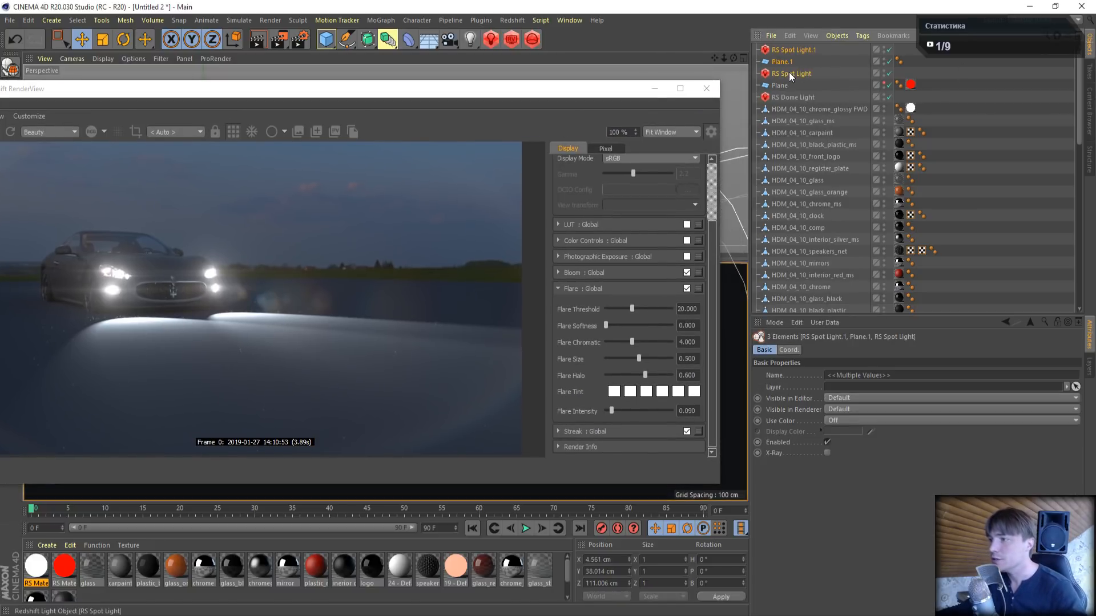
{"action": "key", "text": "Delete"}
- Turn the perspective view to the car's rear and select the HDM_04_10_chrome_glossy AFT object
{"action": "left_click_drag", "start_coordinate": [413, 98], "coordinate": [615, 212]}
{"action": "left_click_drag", "start_coordinate": [733, 58], "coordinate": [837, 58]}
{"action": "left_click_drag", "start_coordinate": [720, 59], "coordinate": [718, 67]}
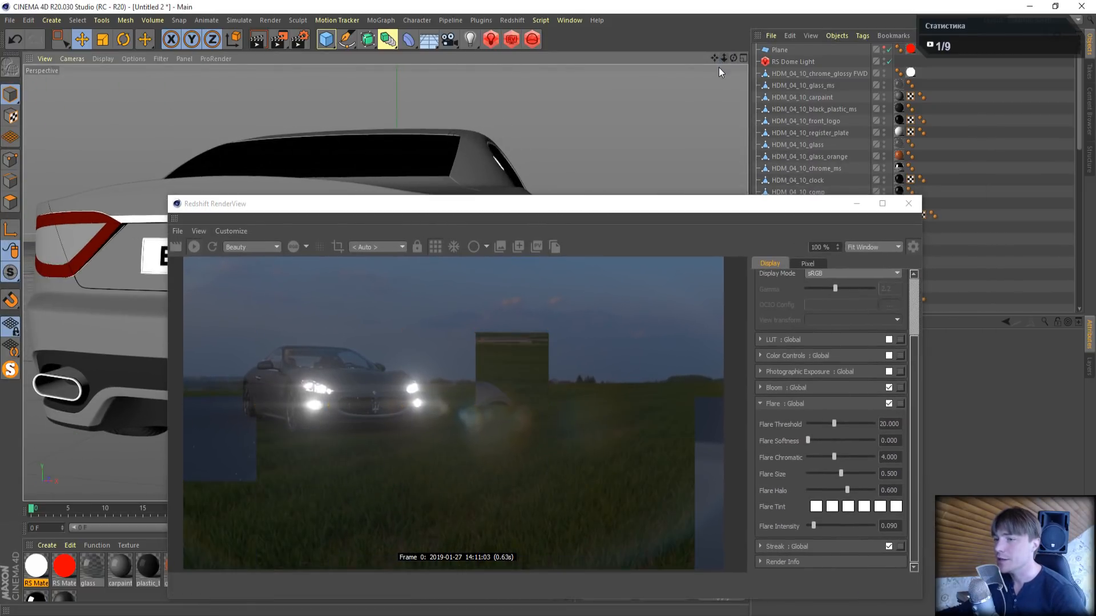
{"action": "left_click_drag", "start_coordinate": [694, 202], "coordinate": [534, 92]}
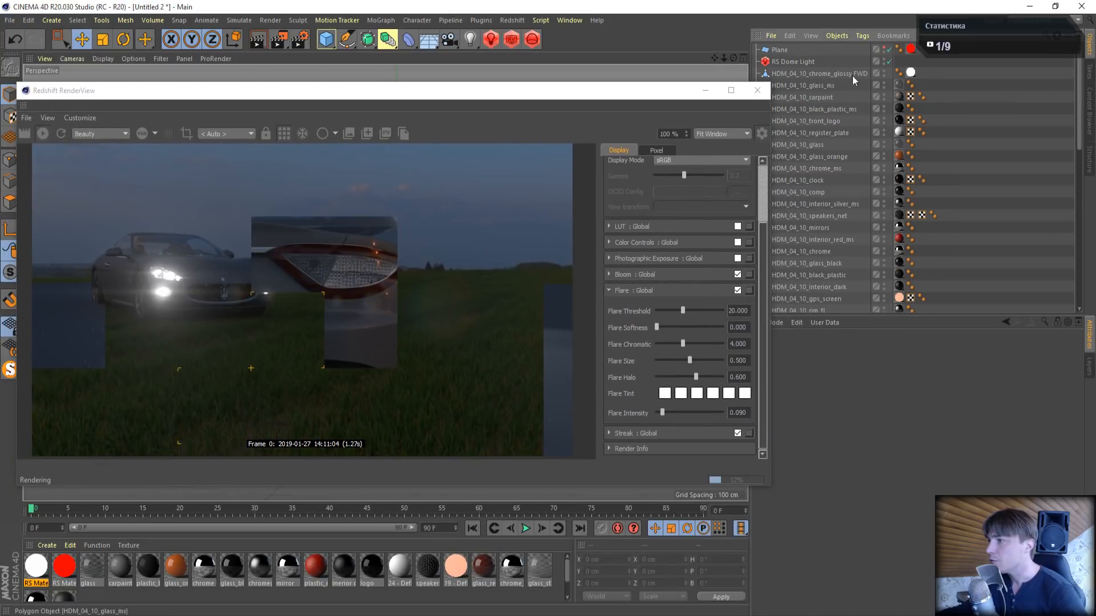
{"action": "scroll", "coordinate": [838, 189], "scroll_direction": "down", "scroll_amount": 8}
{"action": "scroll", "coordinate": [876, 211], "scroll_direction": "down", "scroll_amount": 5}
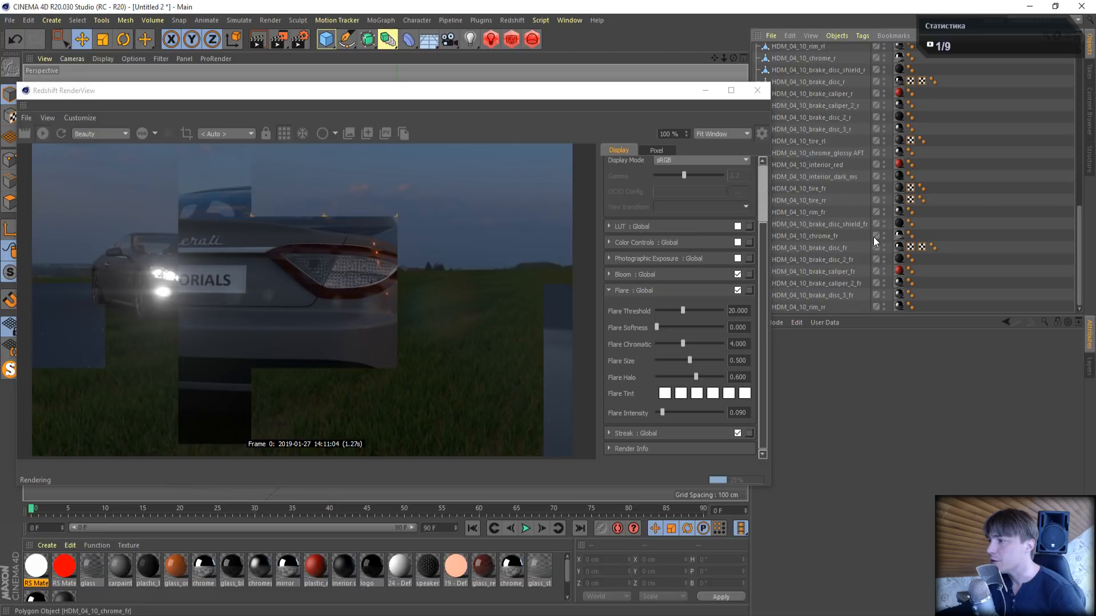
{"action": "left_click", "coordinate": [855, 153]}
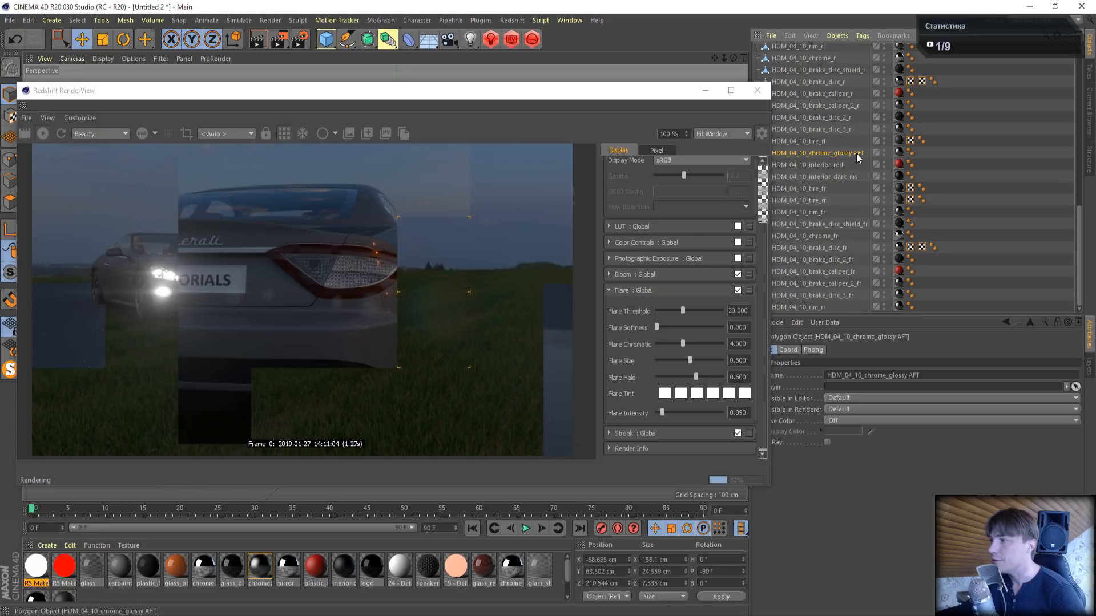
- Duplicate the white emissive RS material and set the copy's emission color to fully saturated red
{"action": "left_click", "coordinate": [35, 568]}
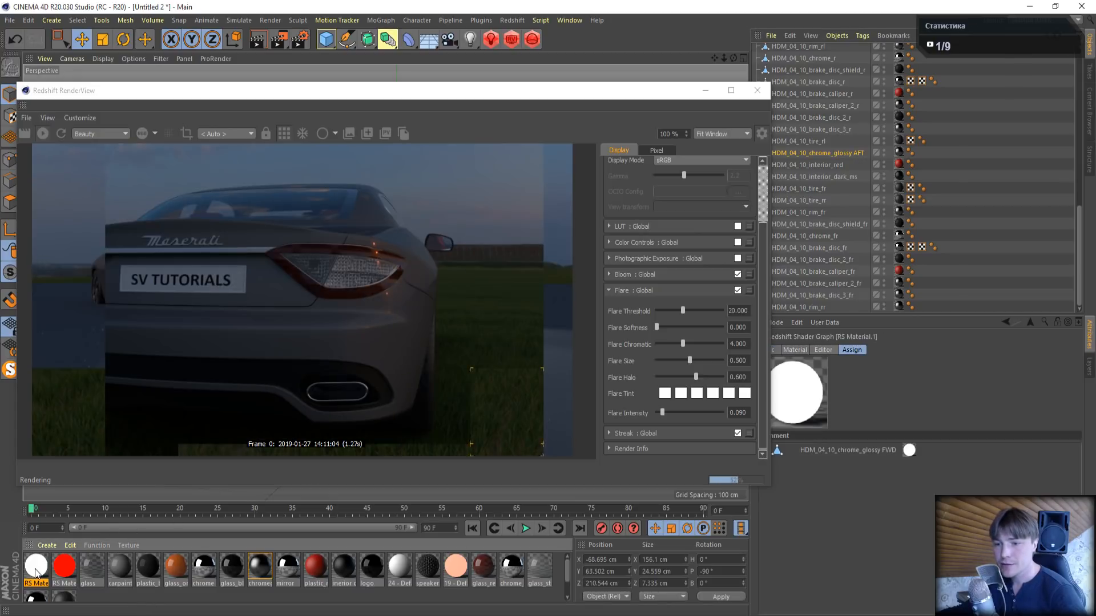
{"action": "left_click_drag", "start_coordinate": [35, 568], "coordinate": [62, 569], "text": "ctrl"}
{"action": "double_click", "coordinate": [62, 569]}
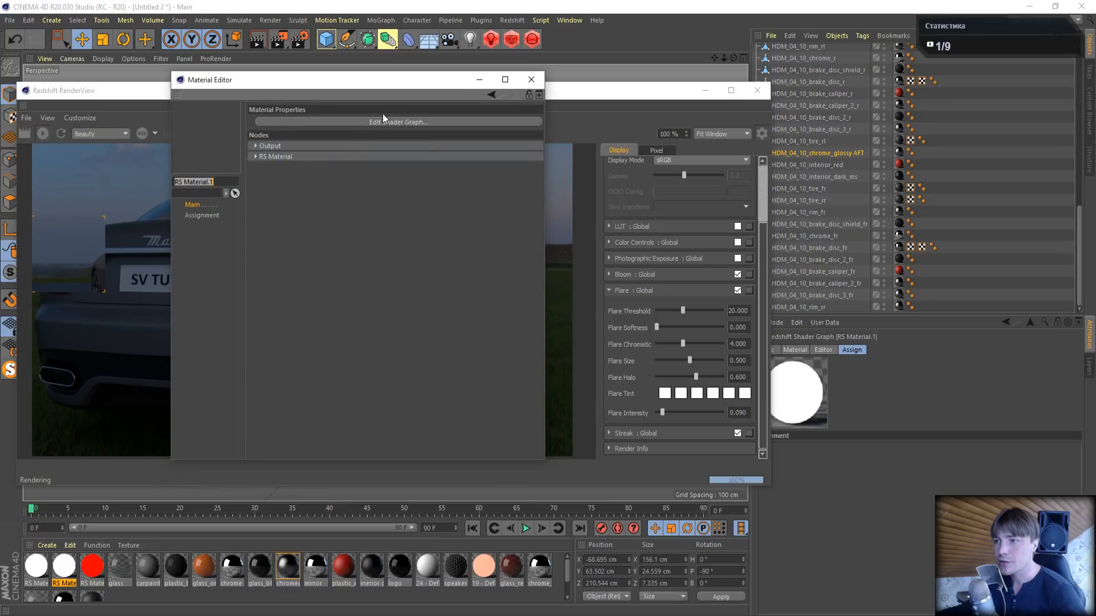
{"action": "left_click", "coordinate": [388, 121]}
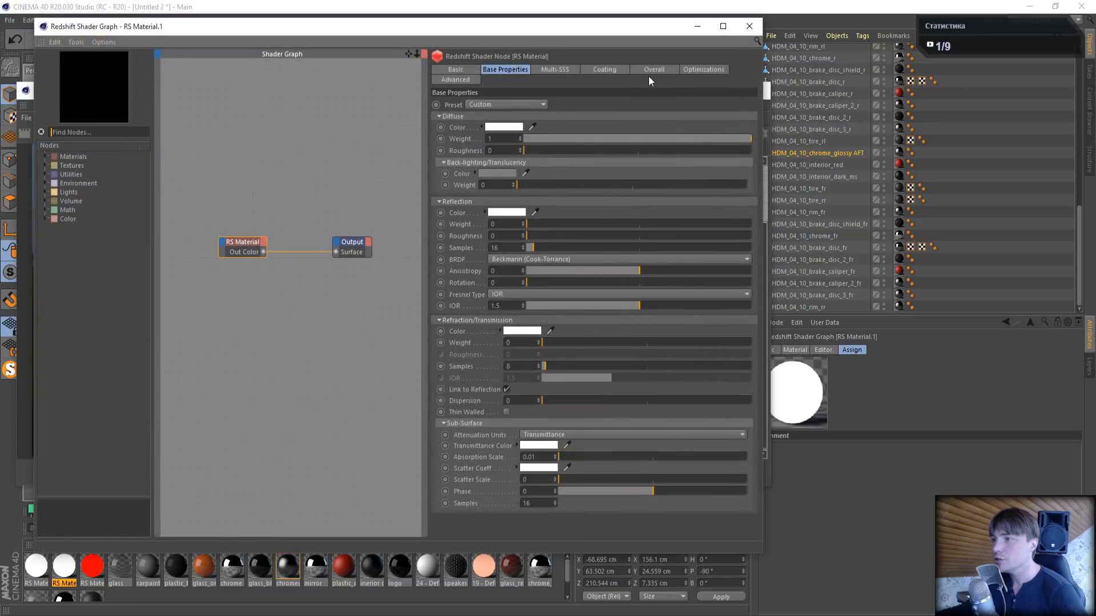
{"action": "left_click", "coordinate": [659, 70]}
{"action": "left_click", "coordinate": [512, 126]}
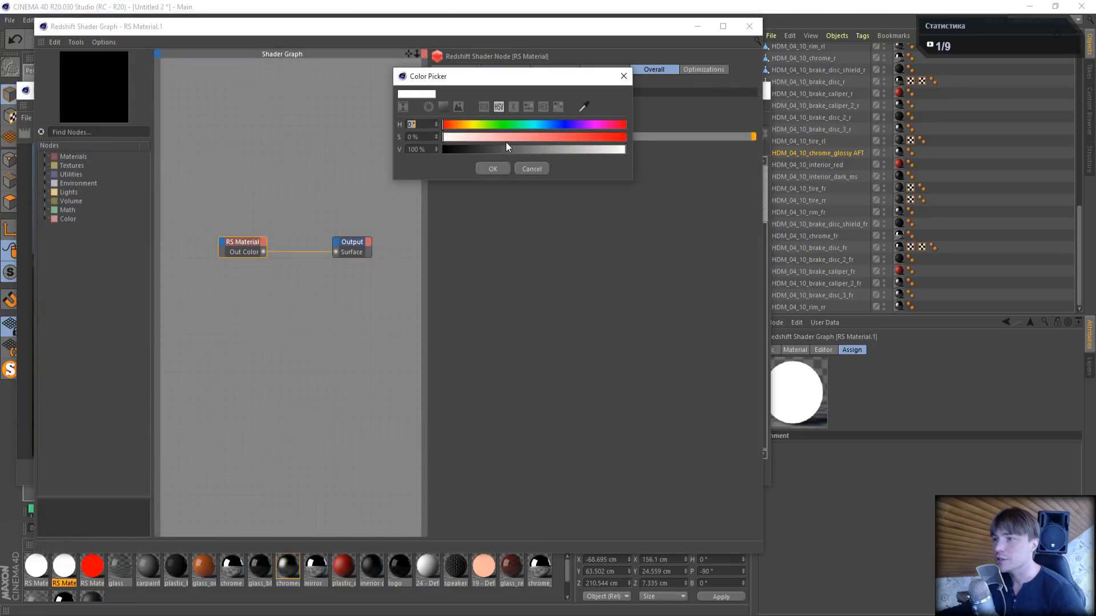
{"action": "left_click_drag", "start_coordinate": [506, 139], "coordinate": [690, 141]}
{"action": "left_click", "coordinate": [493, 169]}
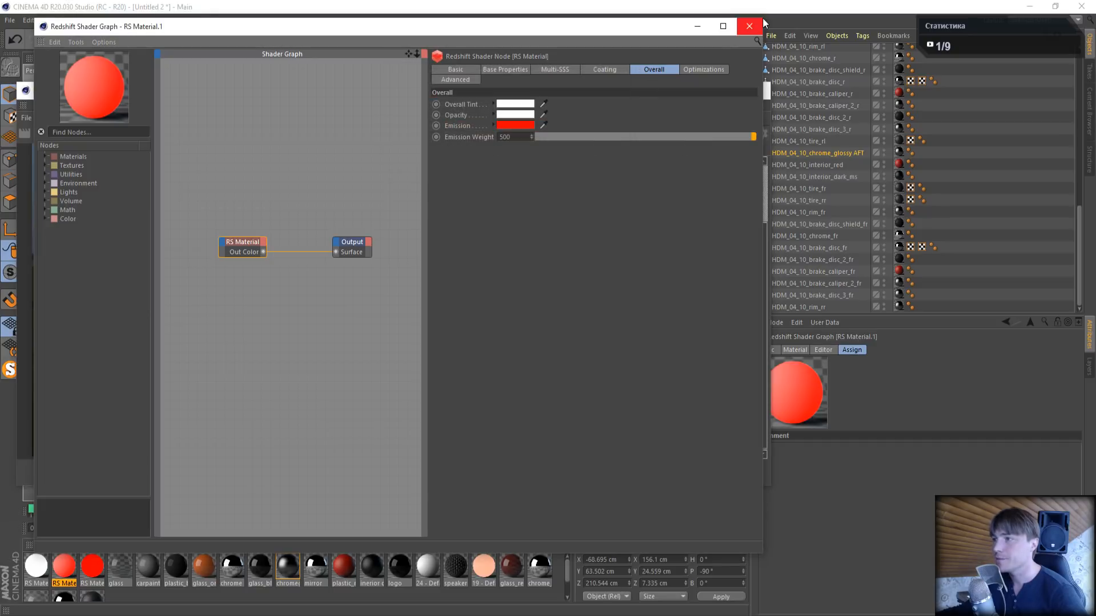
{"action": "left_click", "coordinate": [749, 26]}
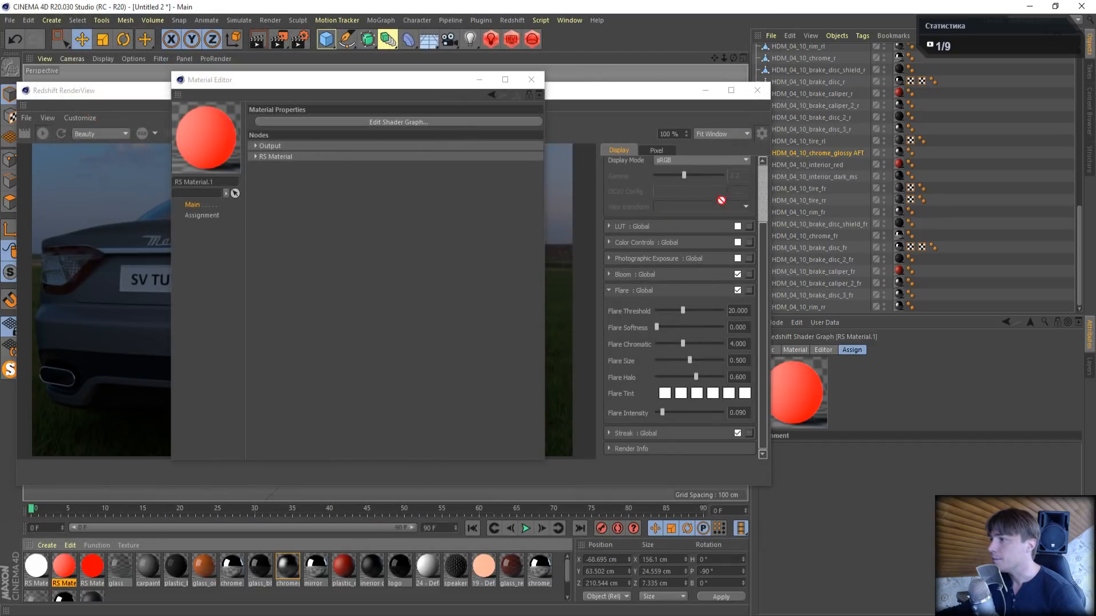
- Apply the new red emissive material to HDM_04_10_chrome_glossy AFT and turn off the render's flare effect
{"action": "left_click_drag", "start_coordinate": [861, 155], "coordinate": [863, 155]}
{"action": "left_click", "coordinate": [565, 91]}
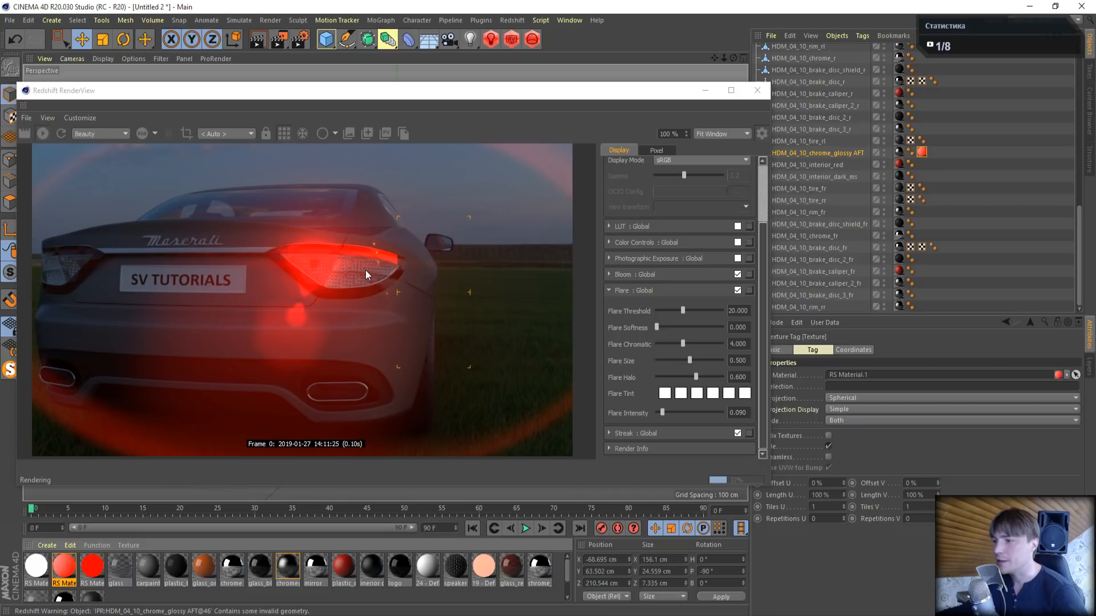
{"action": "left_click", "coordinate": [737, 291]}
{"action": "left_click", "coordinate": [609, 289]}
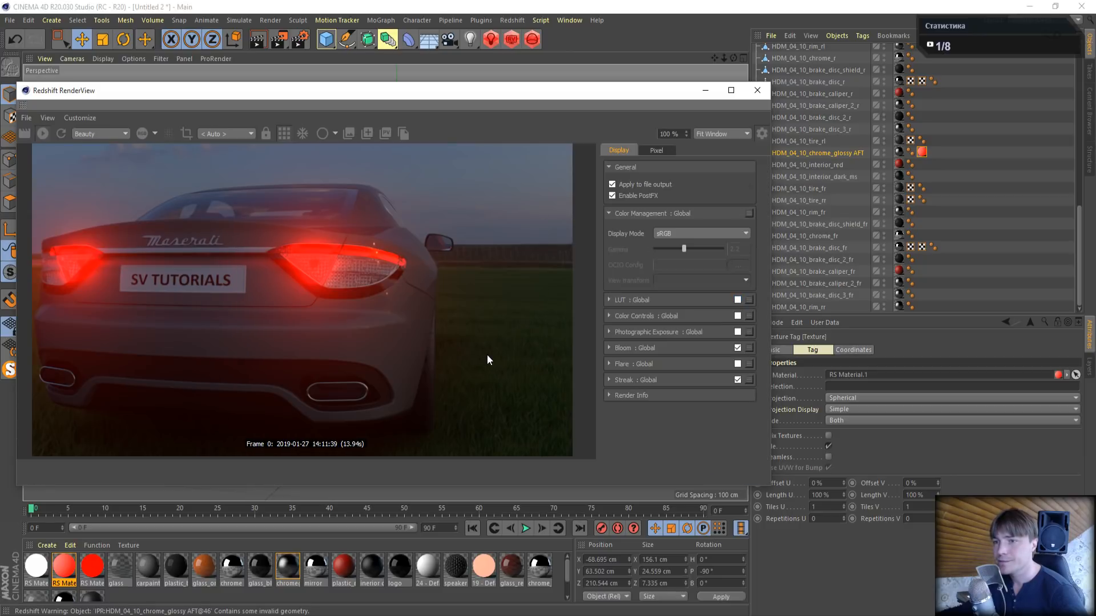
- Reframe the car from a rear three-quarter angle and examine the tail lights' glow in the render
{"action": "left_click_drag", "start_coordinate": [646, 90], "coordinate": [799, 171]}
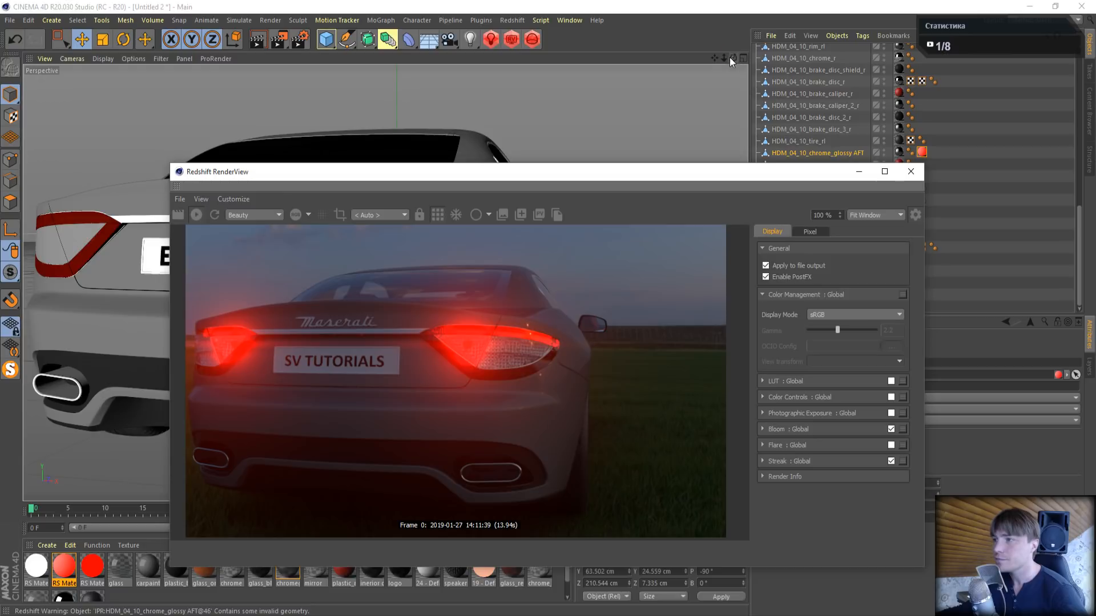
{"action": "left_click_drag", "start_coordinate": [723, 59], "coordinate": [781, 44]}
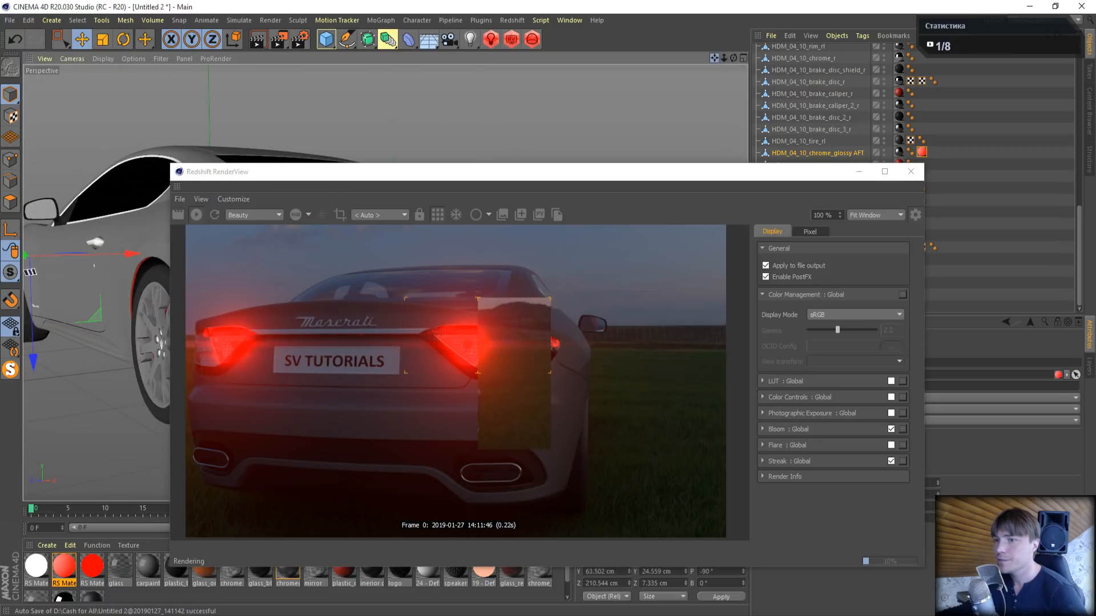
{"action": "left_click_drag", "start_coordinate": [539, 173], "coordinate": [739, 118]}
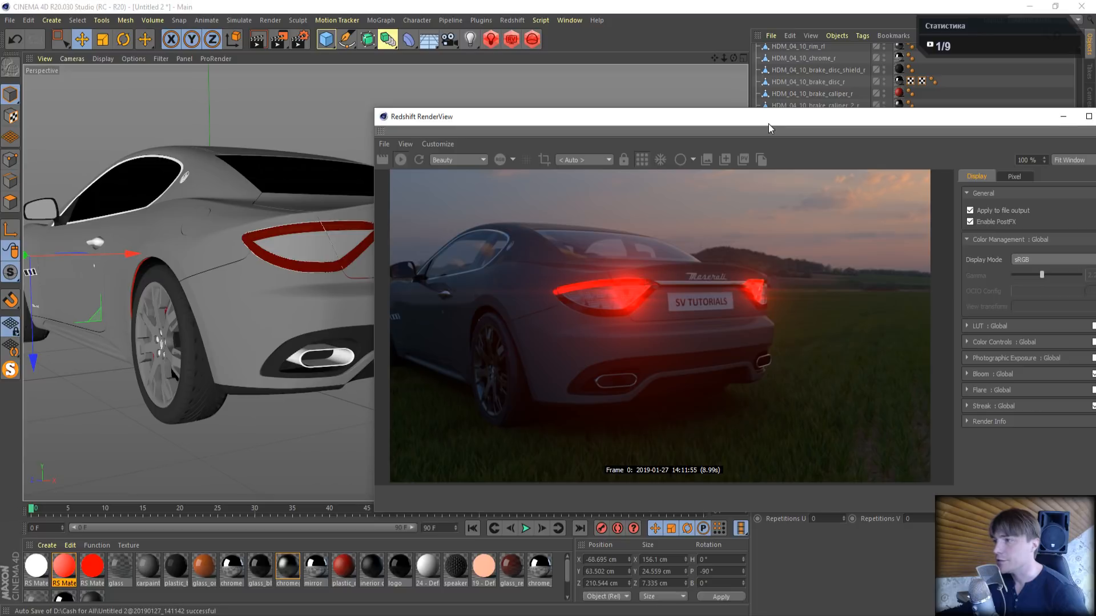
{"action": "left_click_drag", "start_coordinate": [768, 124], "coordinate": [441, 314]}
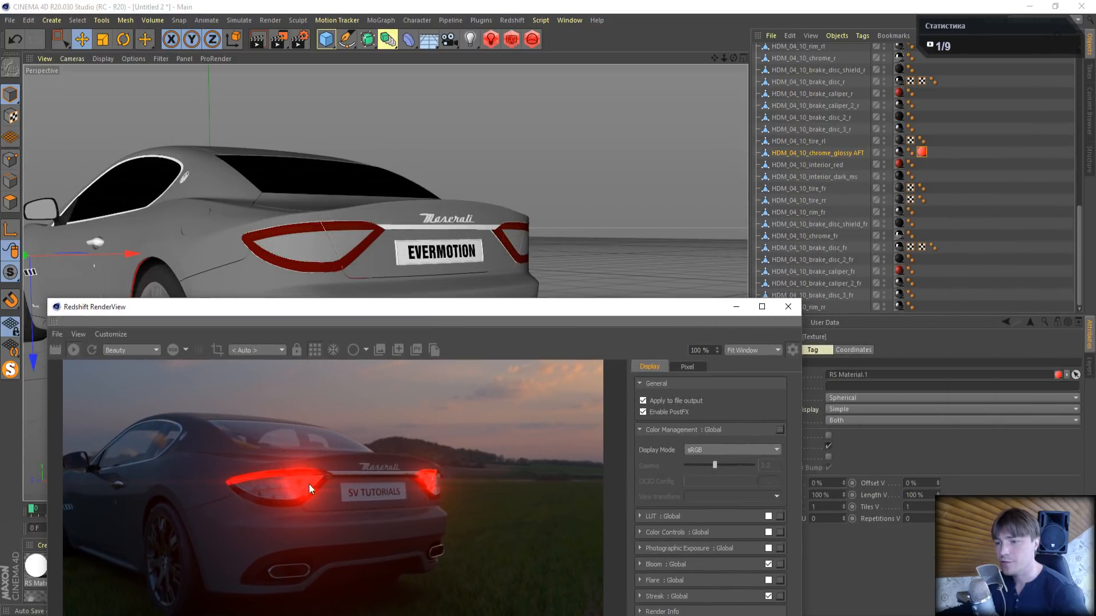
- Close the render preview and isolate the HDM_04_10_chrome_glossy AFT object with MagicSolo
{"action": "left_click", "coordinate": [788, 307]}
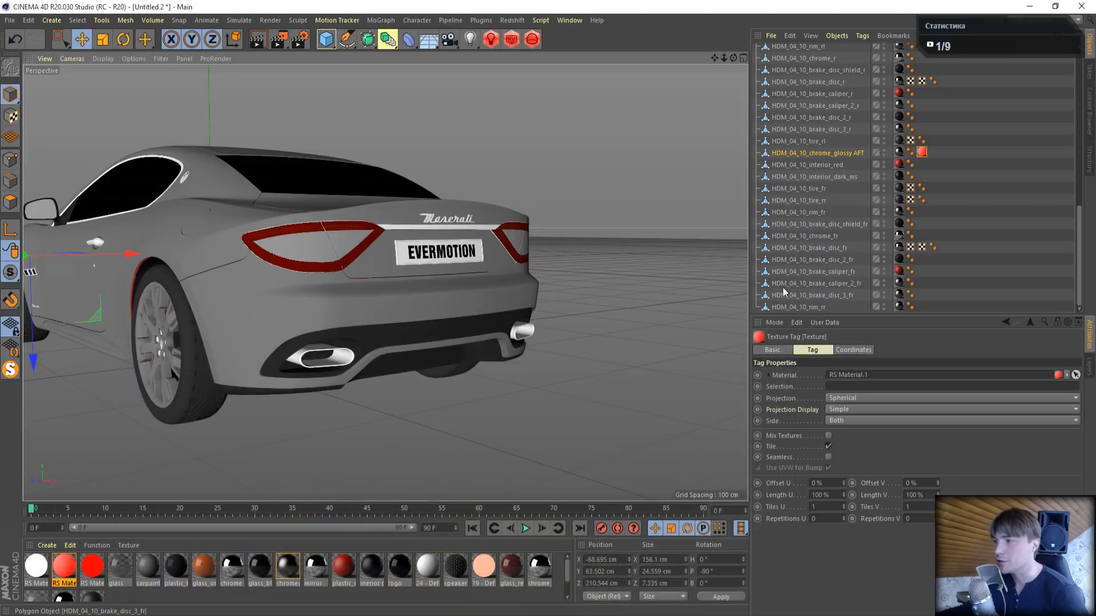
{"action": "left_click", "coordinate": [810, 153]}
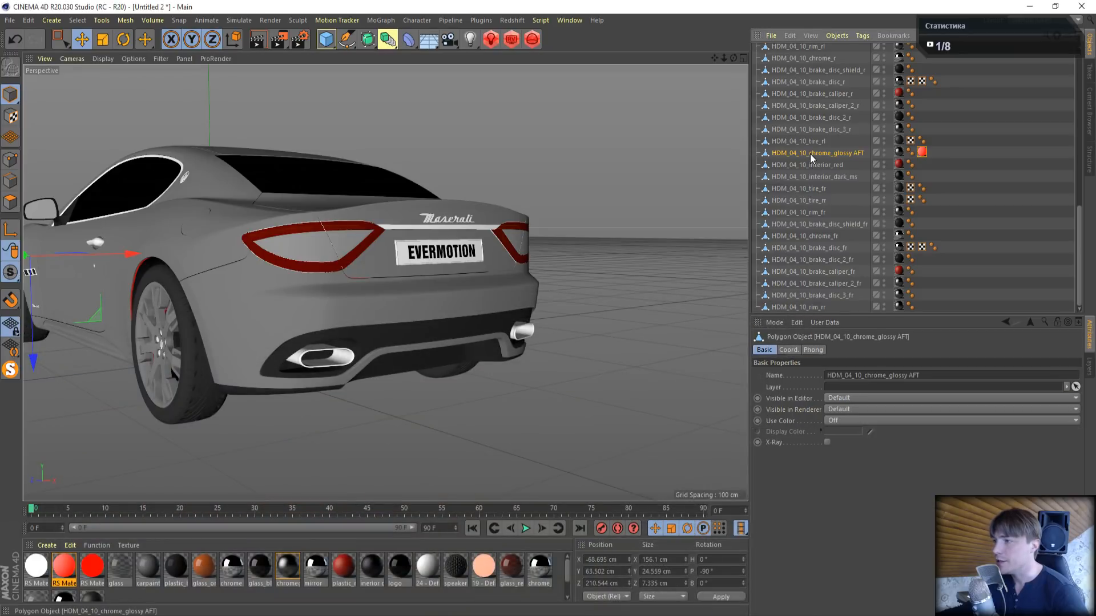
{"action": "left_click", "coordinate": [11, 369]}
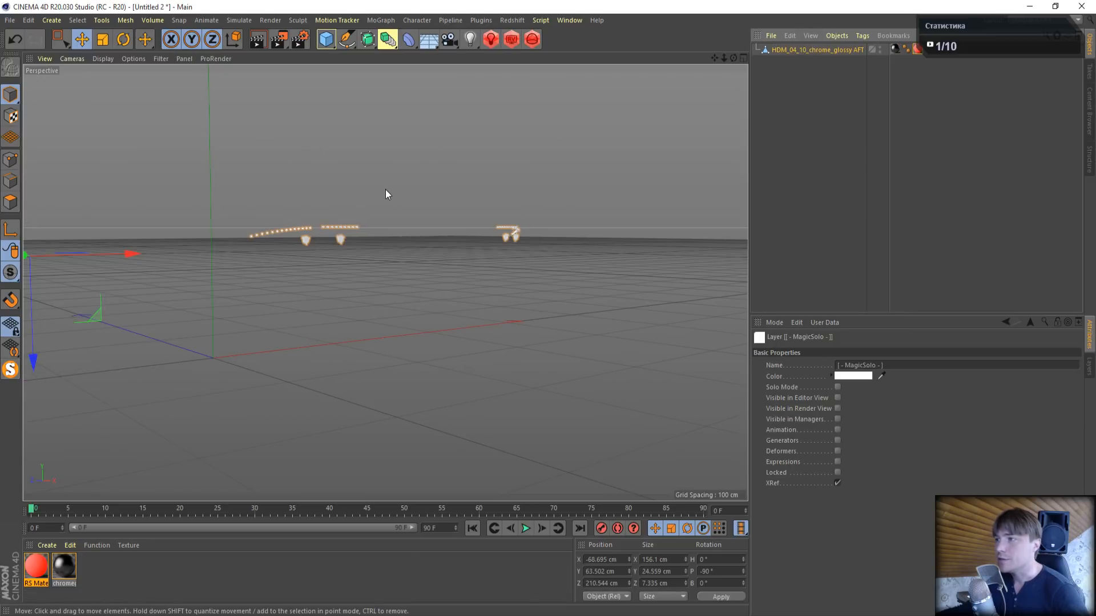
- Select the points of the two round lamps below the left tail light's strip of small bulbs and delete them
{"action": "scroll", "coordinate": [385, 189], "scroll_direction": "up", "scroll_amount": 5}
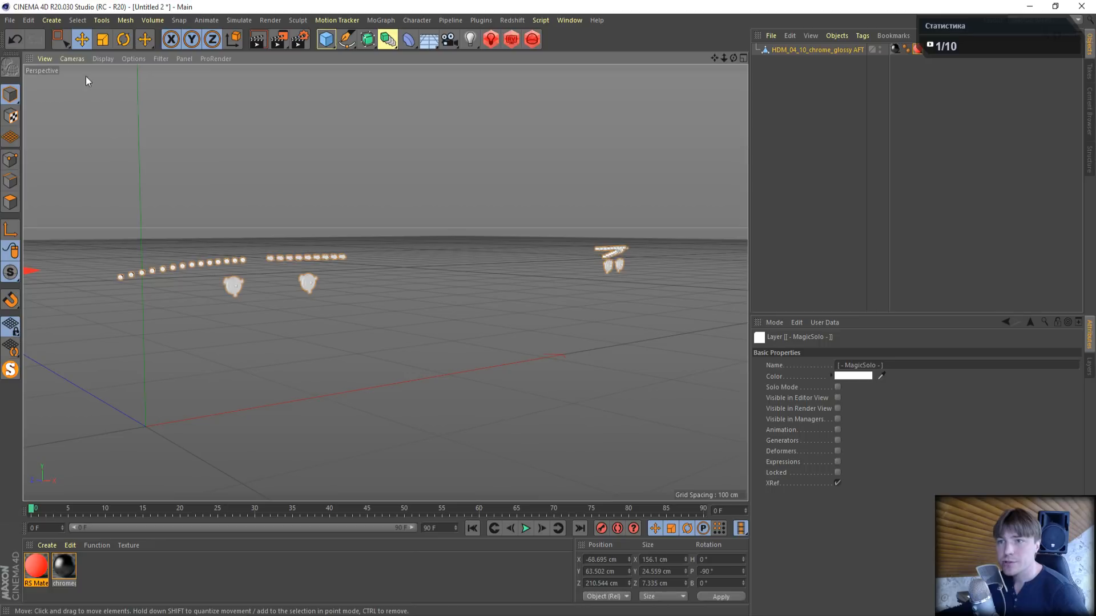
{"action": "left_click", "coordinate": [10, 159]}
{"action": "left_click", "coordinate": [60, 39]}
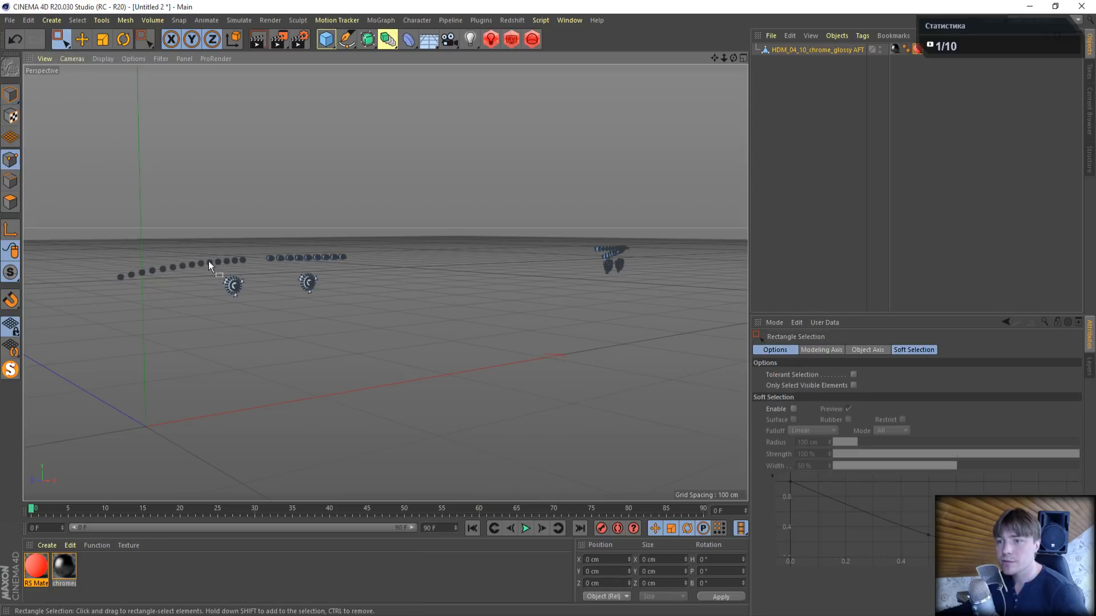
{"action": "left_click_drag", "start_coordinate": [269, 290], "coordinate": [347, 319]}
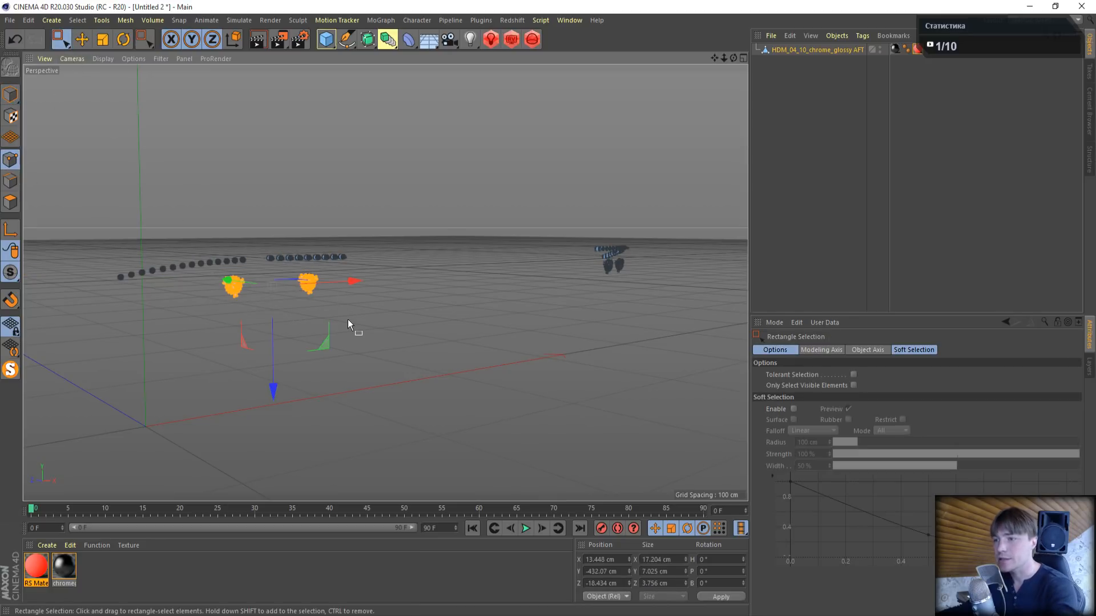
{"action": "key", "text": "Delete"}
{"action": "left_click_drag", "start_coordinate": [299, 274], "coordinate": [338, 295]}
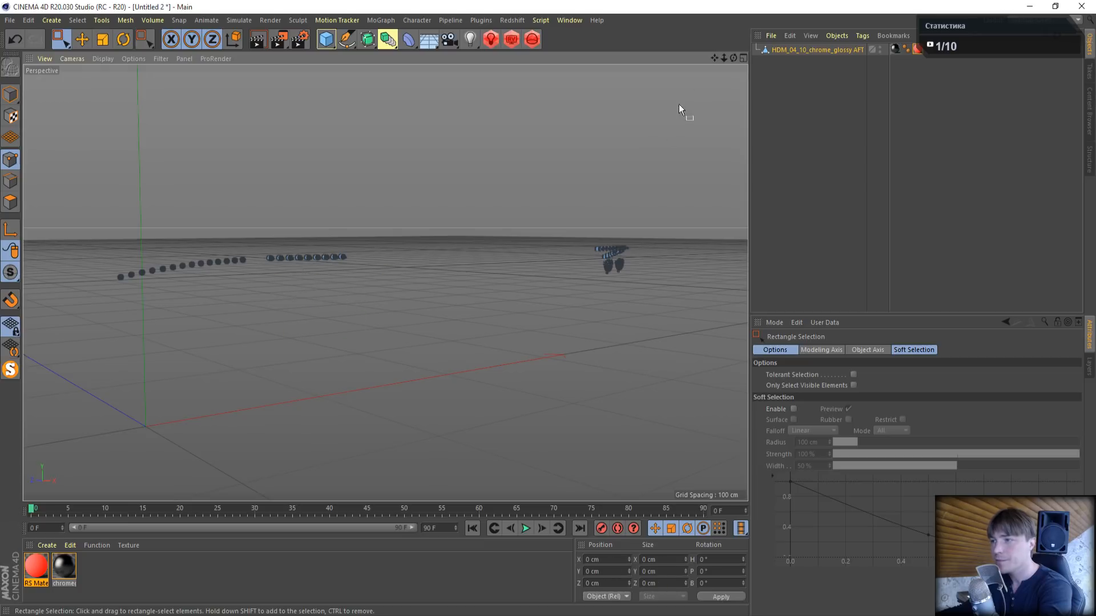
- Delete all points of the two round lamps in the right tail light, keeping only its strip of small bulbs
{"action": "scroll", "coordinate": [641, 256], "scroll_direction": "up", "scroll_amount": 5}
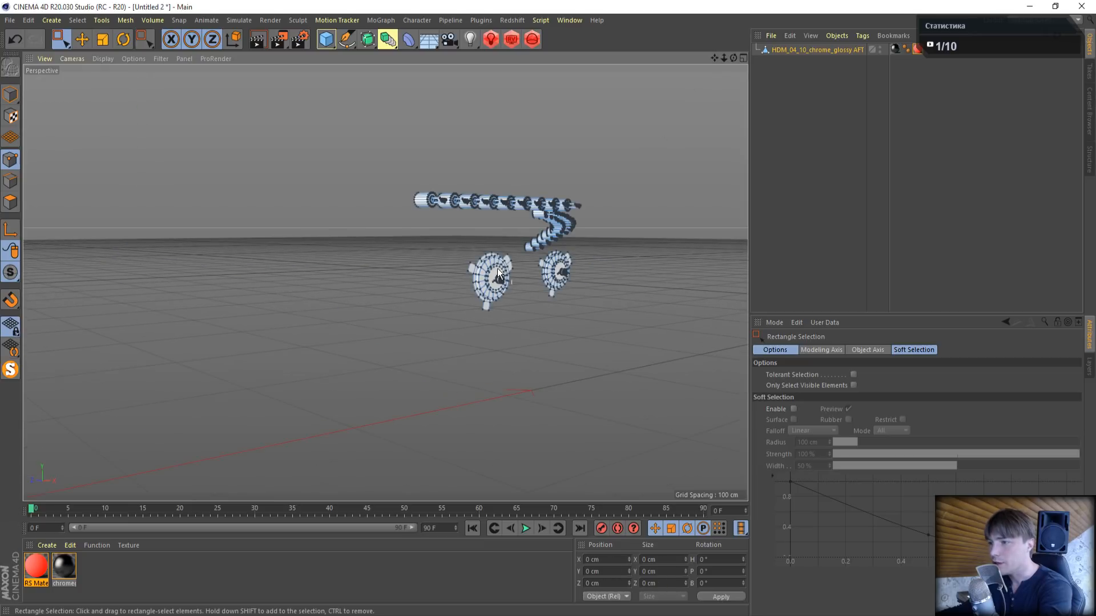
{"action": "left_click_drag", "start_coordinate": [452, 243], "coordinate": [549, 276]}
{"action": "key", "text": "Delete"}
{"action": "key", "text": "Delete"}
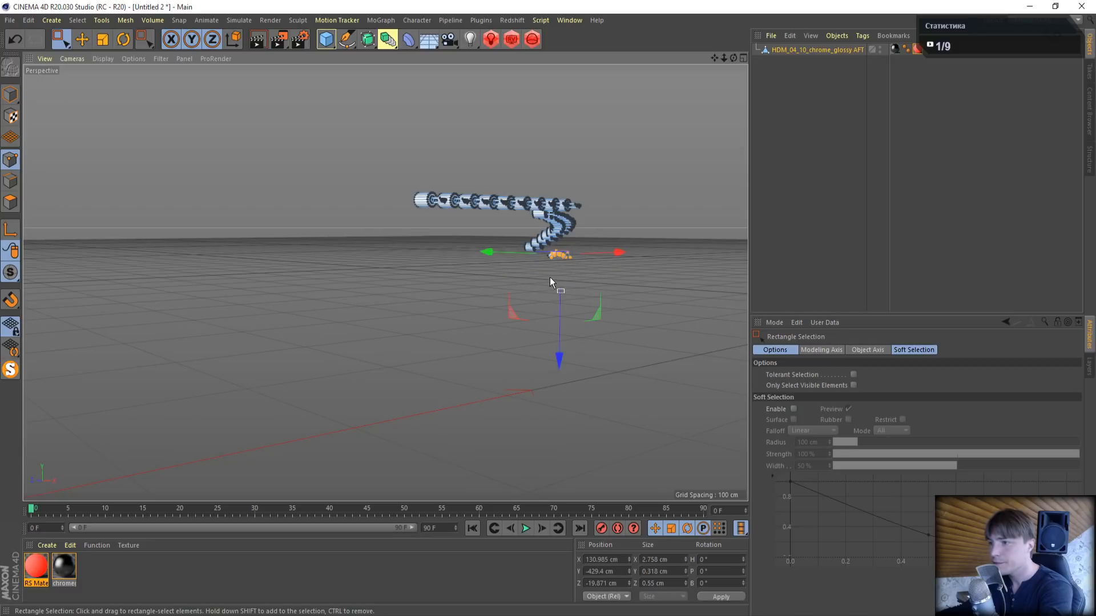
{"action": "key", "text": "Delete"}
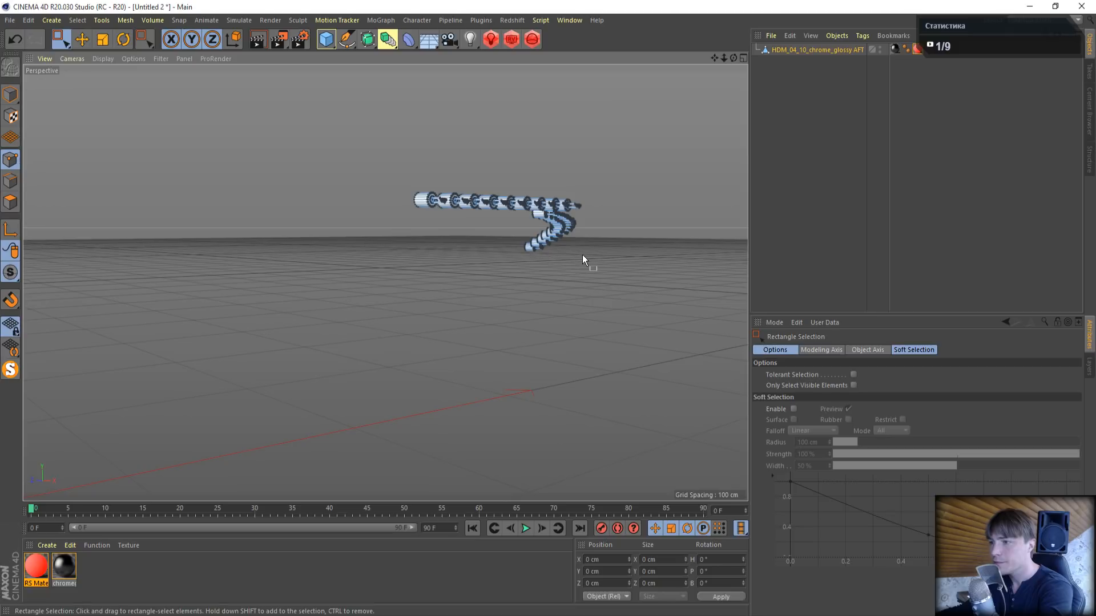
- Turn off MagicSolo to bring back the whole car and rerender the rear view with the trimmed tail lights
{"action": "scroll", "coordinate": [582, 256], "scroll_direction": "down", "scroll_amount": 6}
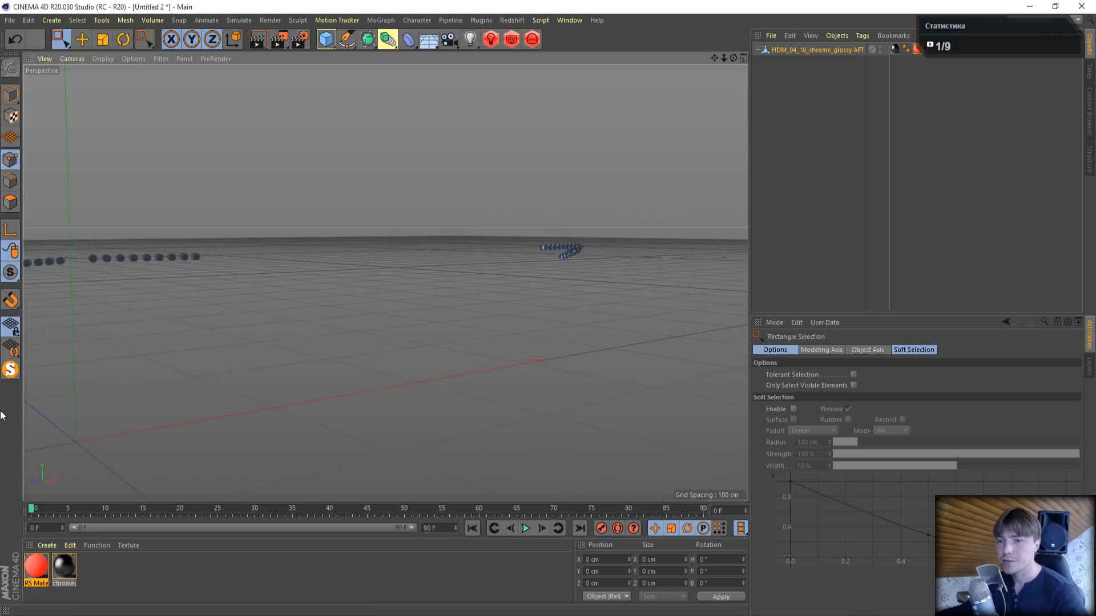
{"action": "left_click", "coordinate": [11, 372]}
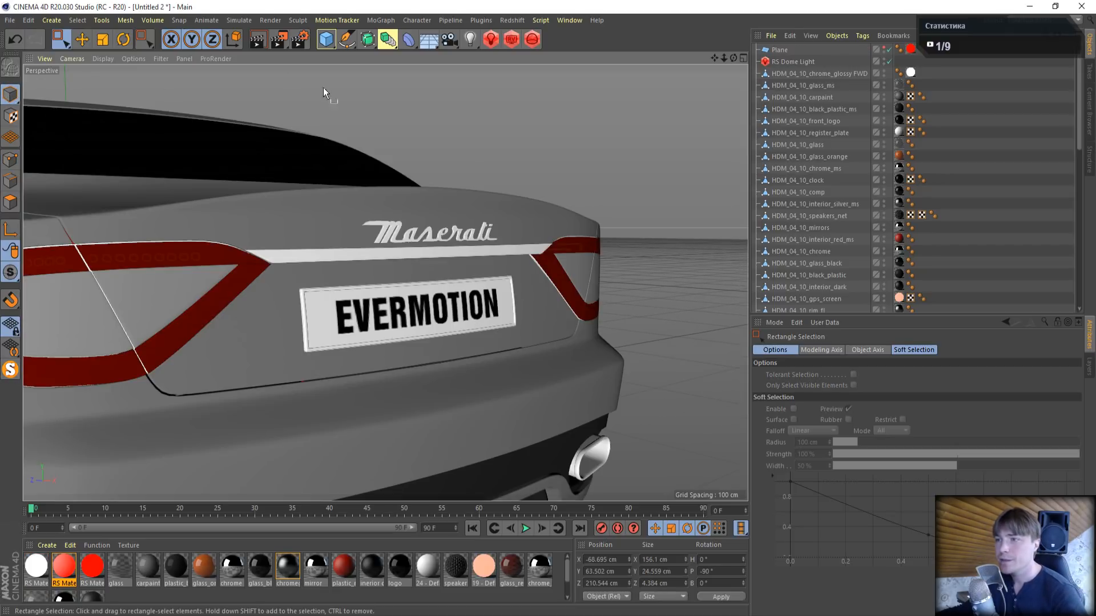
{"action": "left_click", "coordinate": [511, 40]}
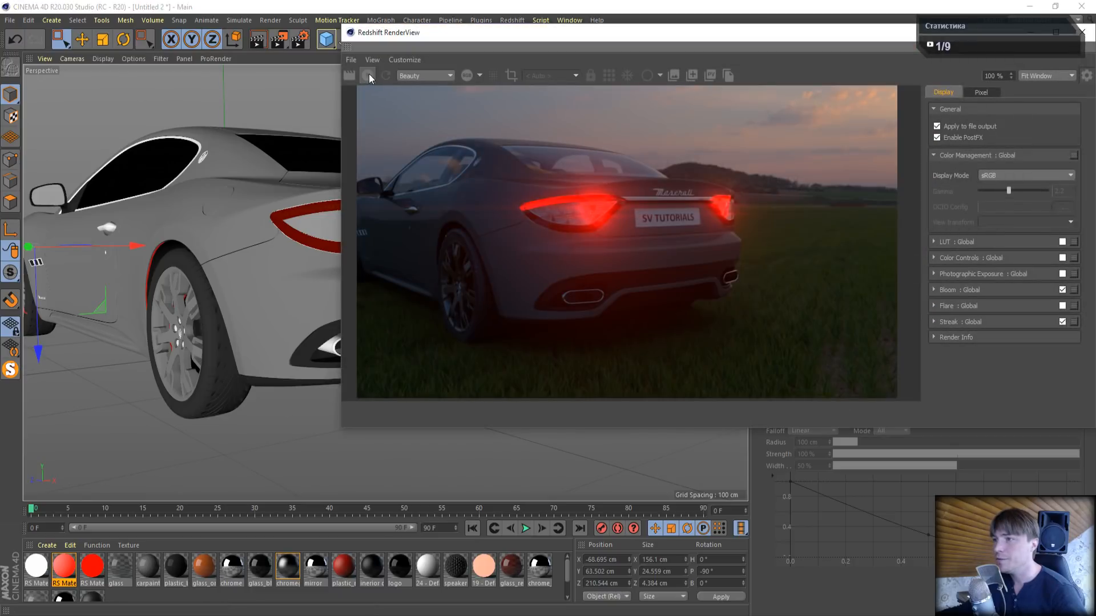
{"action": "left_click", "coordinate": [368, 76]}
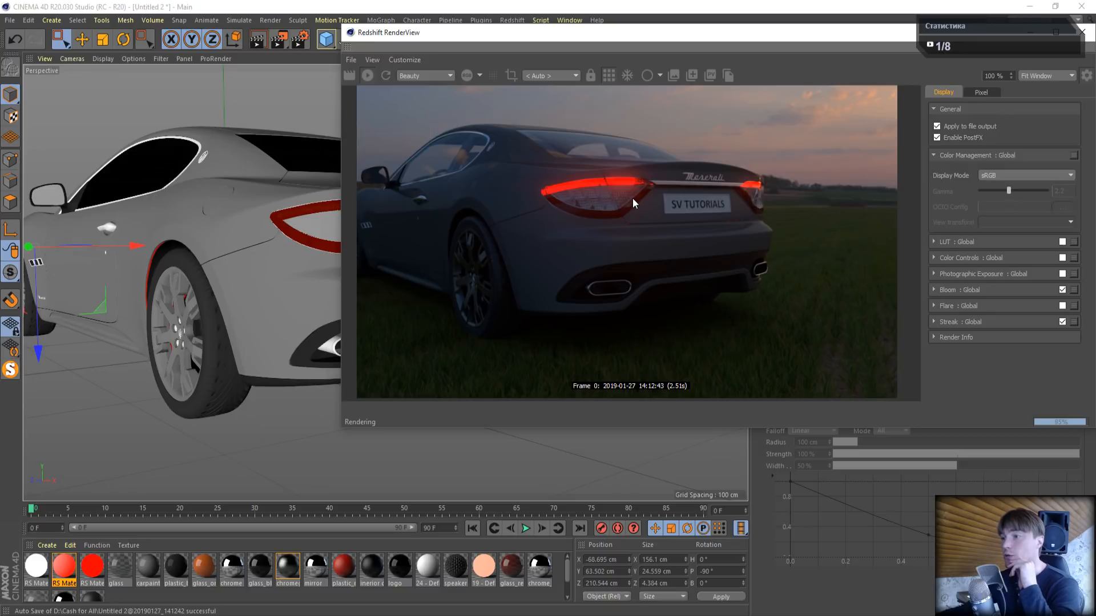
{"action": "left_click_drag", "start_coordinate": [819, 36], "coordinate": [546, 84]}
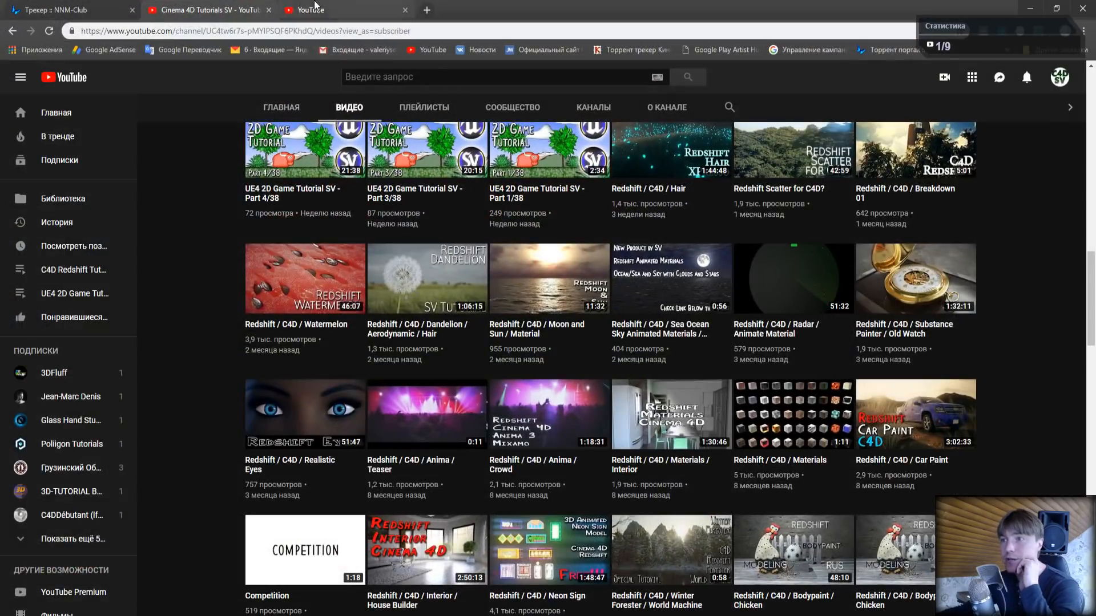
- Check the live broadcast's status page on YouTube in the browser and return to Cinema 4D
{"action": "left_click", "coordinate": [342, 10]}
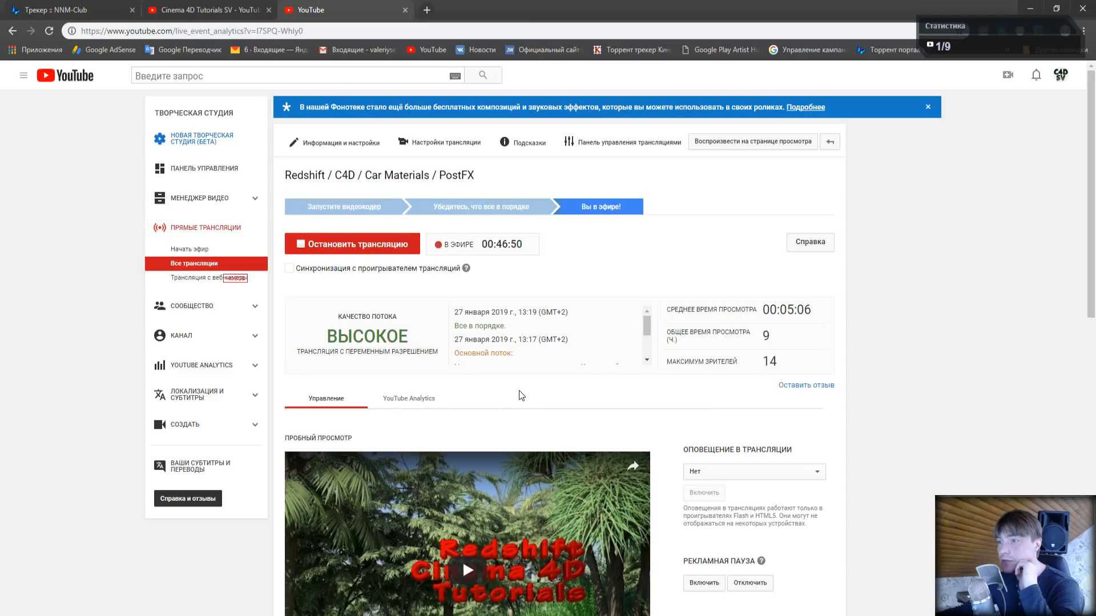
{"action": "left_click", "coordinate": [1030, 7]}
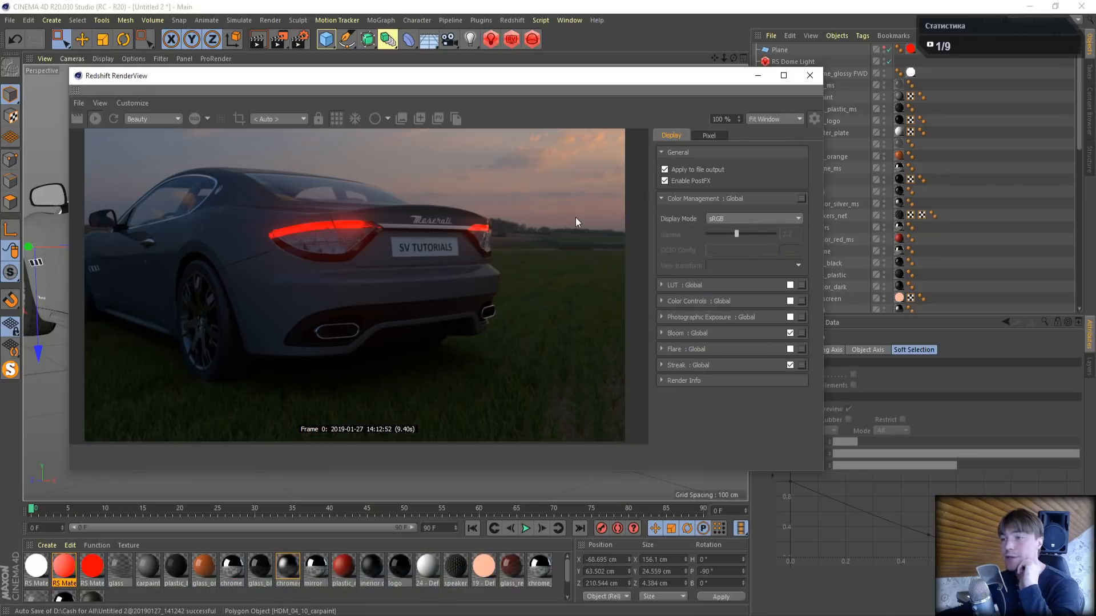
- Reframe the whole car from a rear three-quarter angle and restart the interactive Redshift render to examine the tail lights
{"action": "left_click", "coordinate": [810, 75]}
{"action": "left_click_drag", "start_coordinate": [719, 57], "coordinate": [723, 58]}
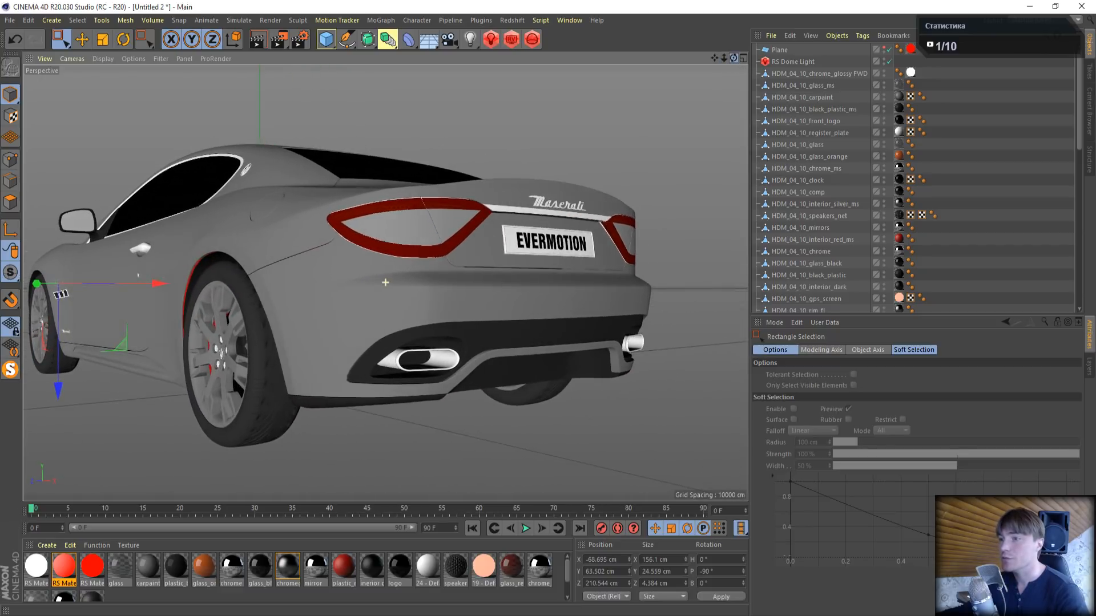
{"action": "left_click", "coordinate": [513, 38]}
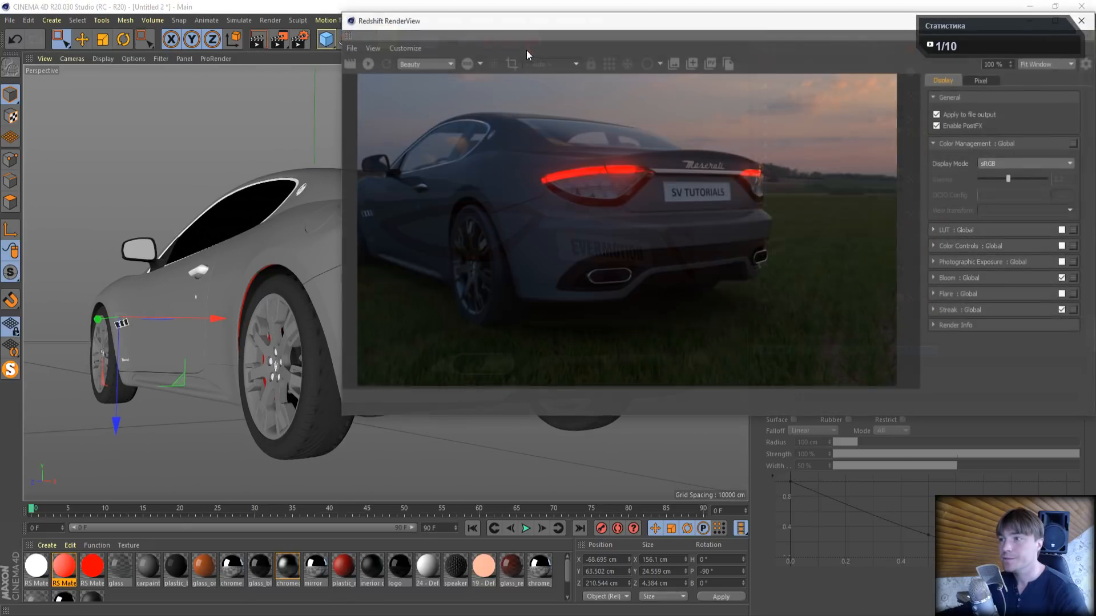
{"action": "left_click", "coordinate": [350, 66]}
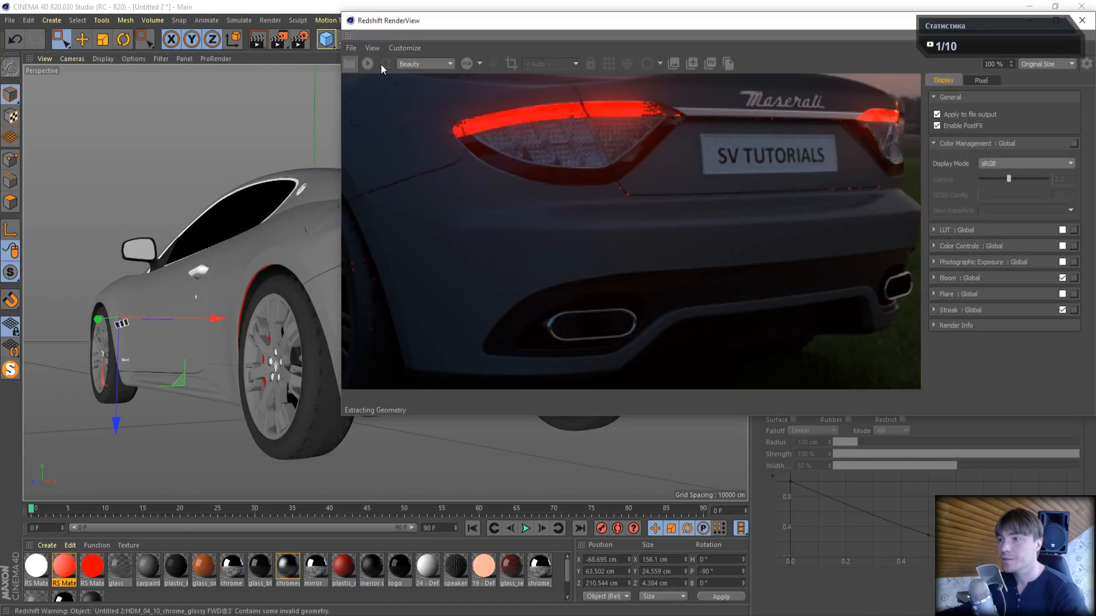
{"action": "left_click", "coordinate": [370, 64]}
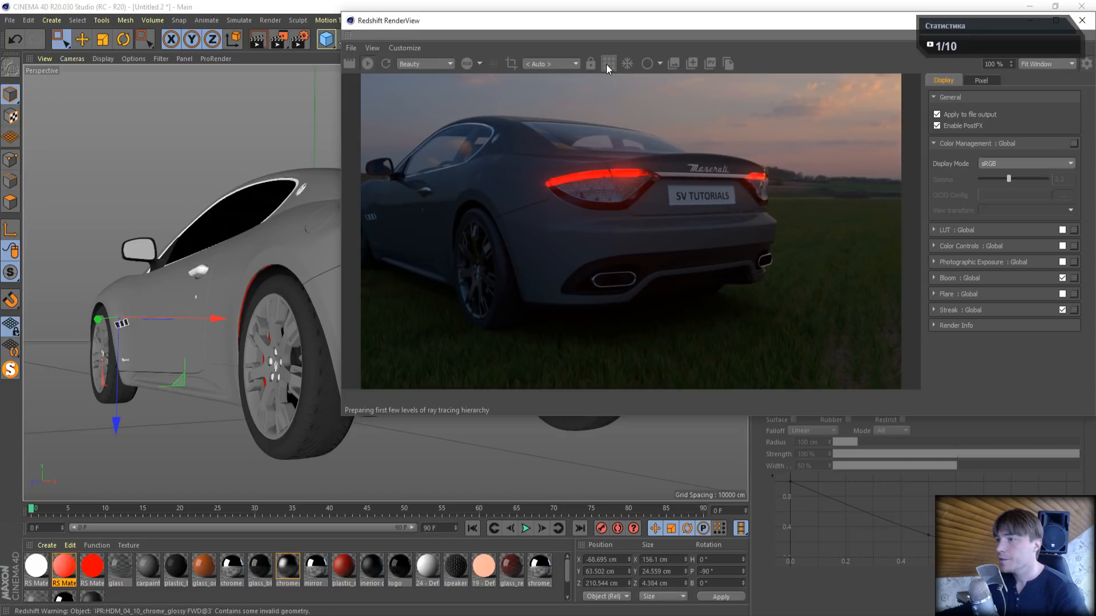
{"action": "left_click_drag", "start_coordinate": [634, 25], "coordinate": [323, 27]}
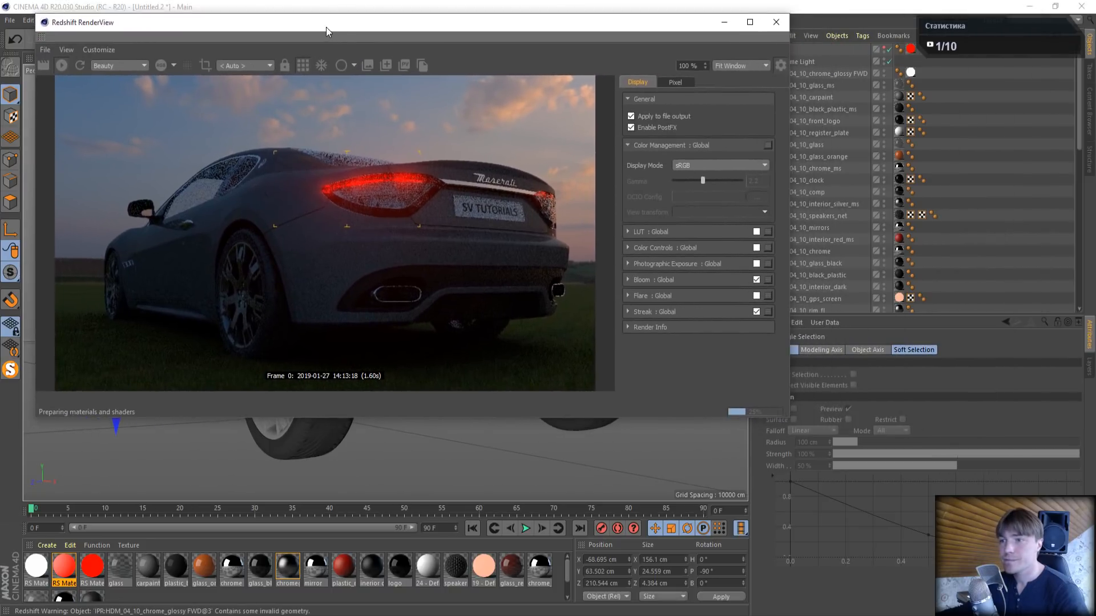
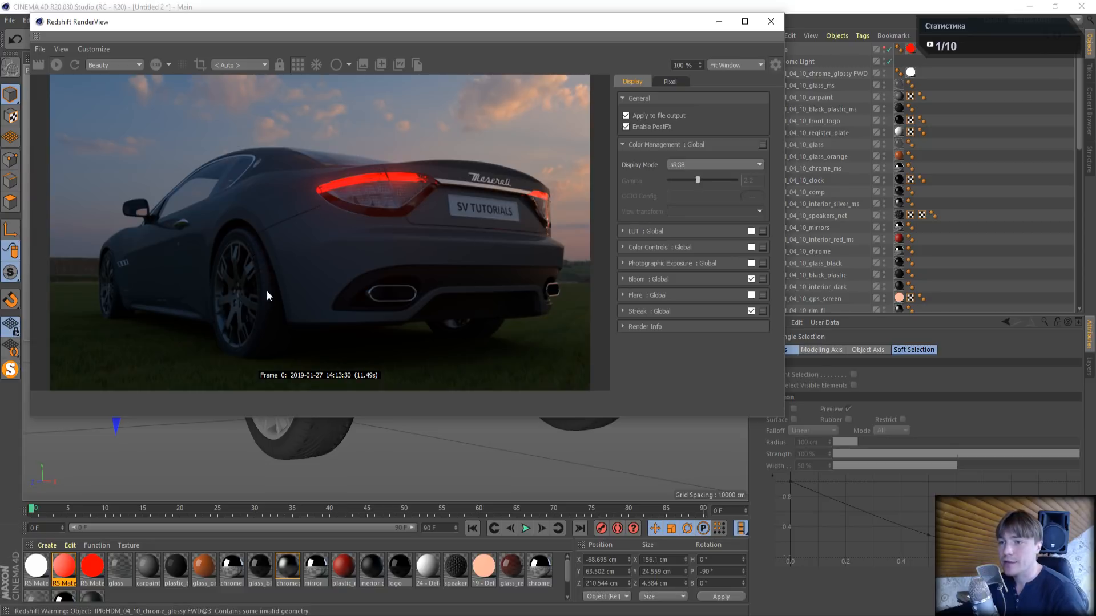
- Close the Redshift RenderView and render the current frame to the Picture Viewer
{"action": "left_click", "coordinate": [760, 24]}
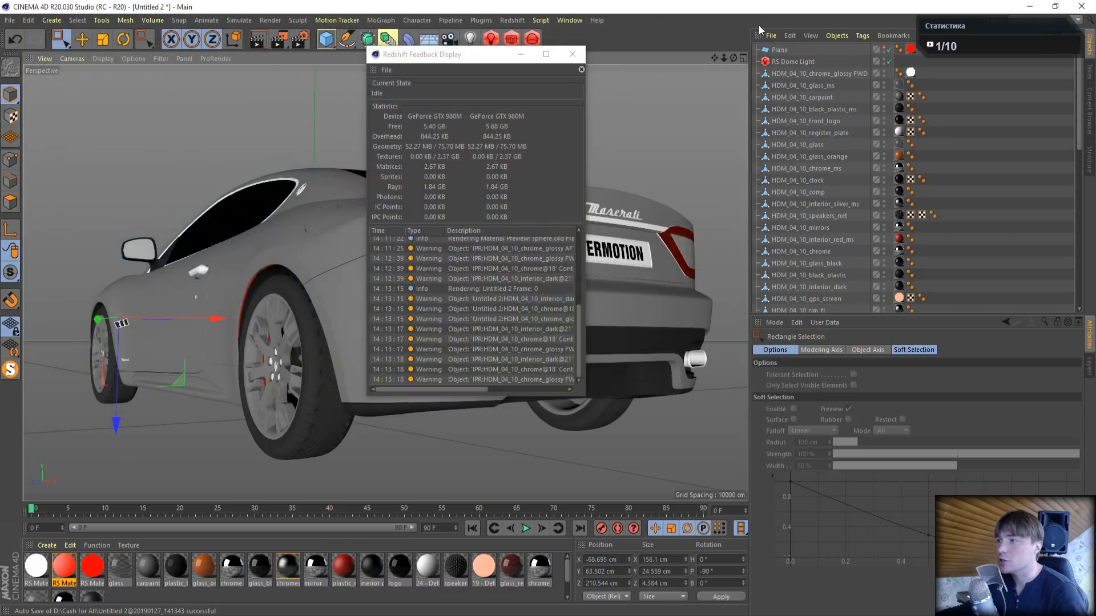
{"action": "left_click", "coordinate": [582, 57]}
{"action": "key", "text": "shift+r"}
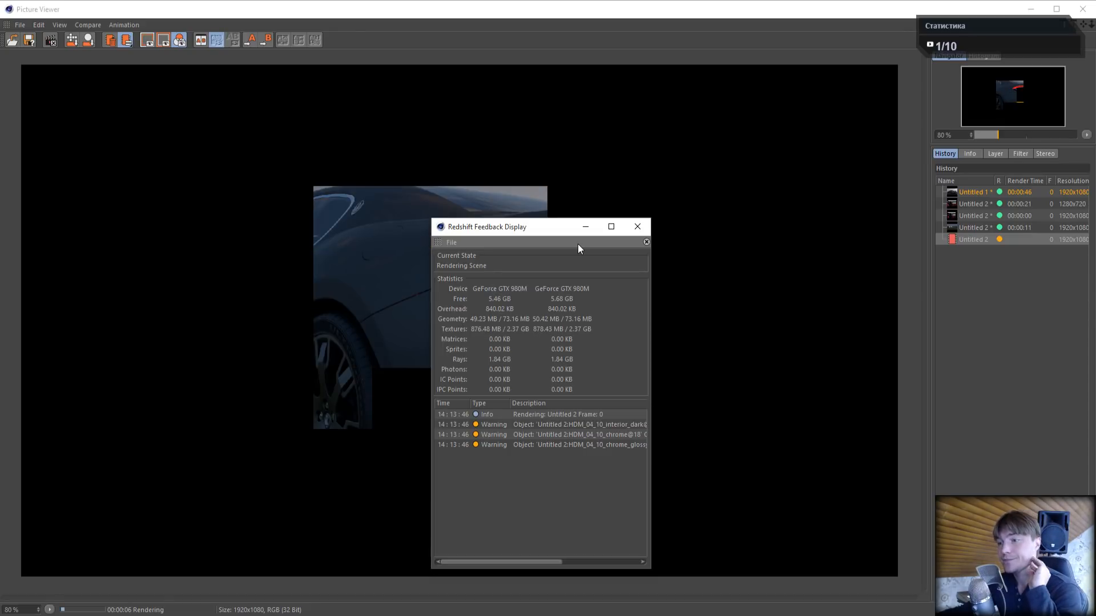
{"action": "left_click_drag", "start_coordinate": [550, 228], "coordinate": [747, 148]}
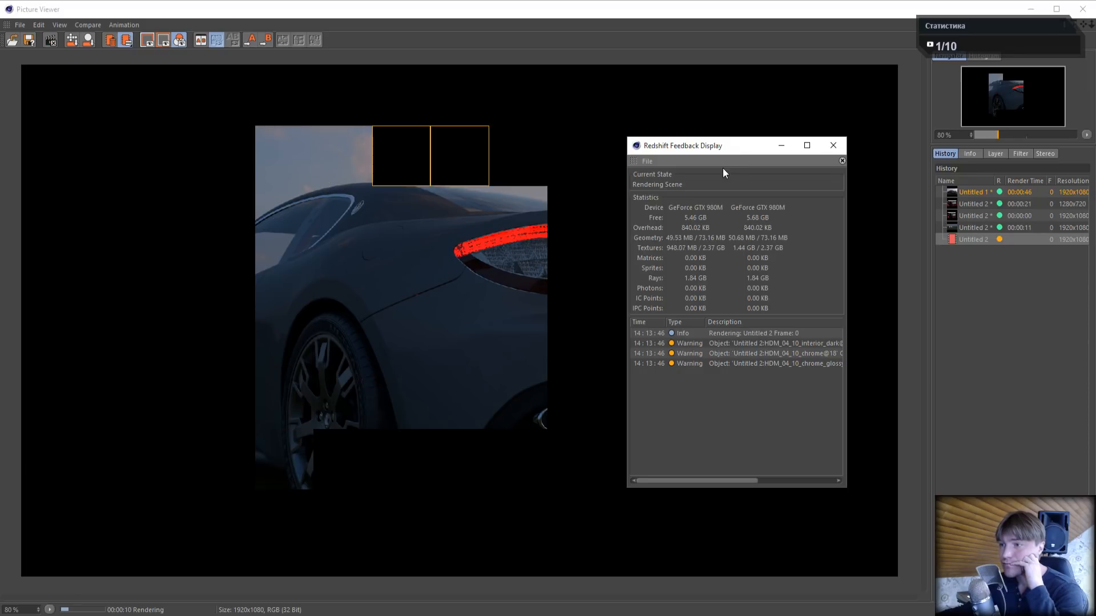
{"action": "left_click_drag", "start_coordinate": [707, 149], "coordinate": [888, 255]}
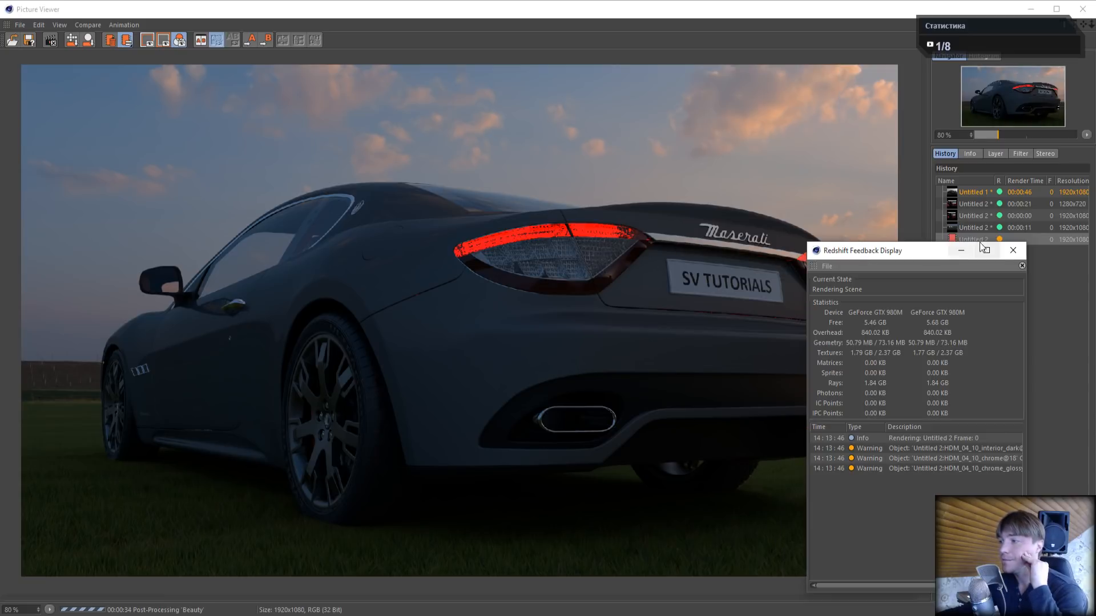
{"action": "left_click", "coordinate": [1011, 251]}
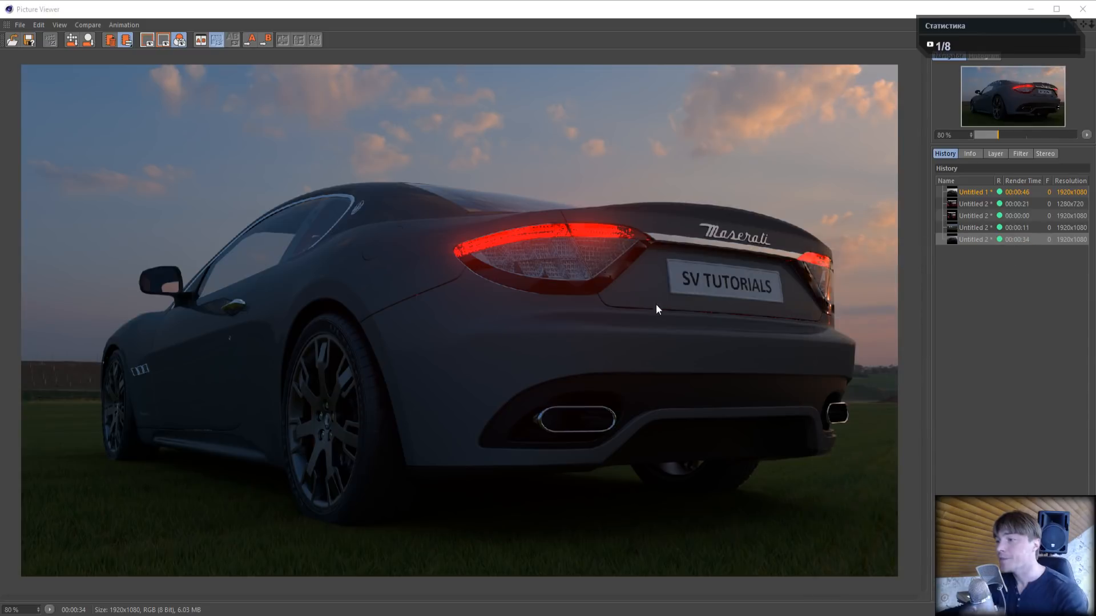
- Inspect the taillight, boot seam and rear wheel area of the finished render at 200 %, and close the Picture Viewer
{"action": "scroll", "coordinate": [675, 314], "scroll_direction": "up", "scroll_amount": 5}
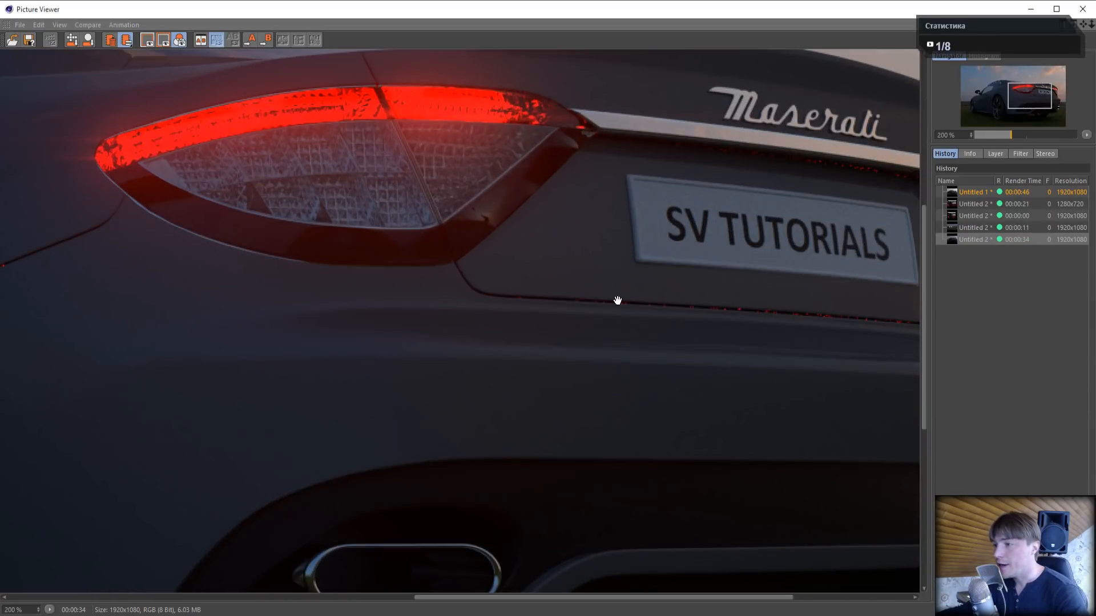
{"action": "left_click_drag", "start_coordinate": [262, 153], "coordinate": [801, 130]}
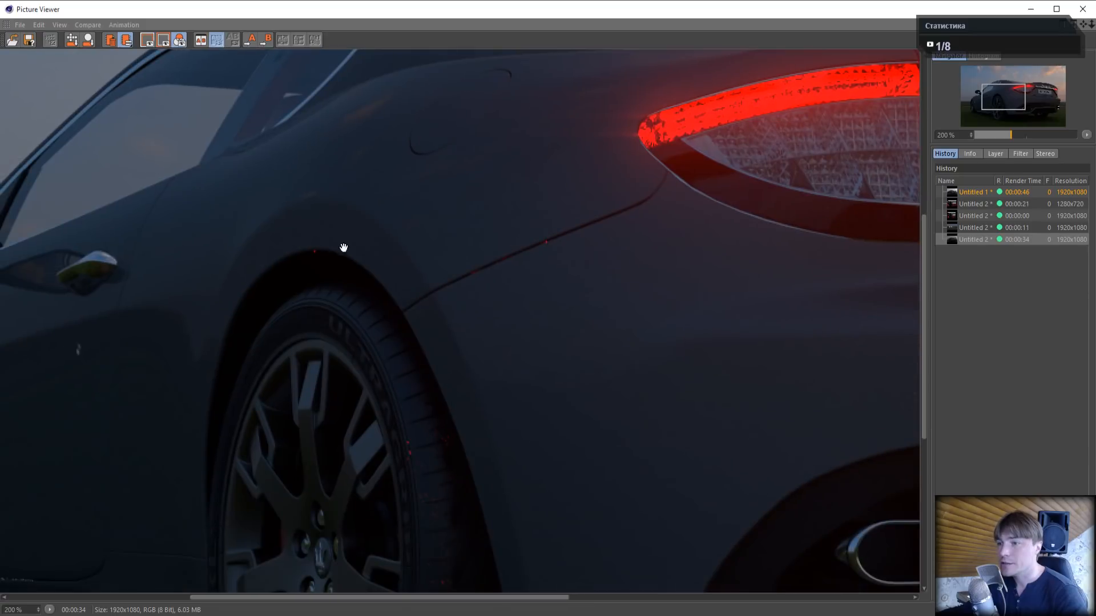
{"action": "left_click", "coordinate": [1082, 9]}
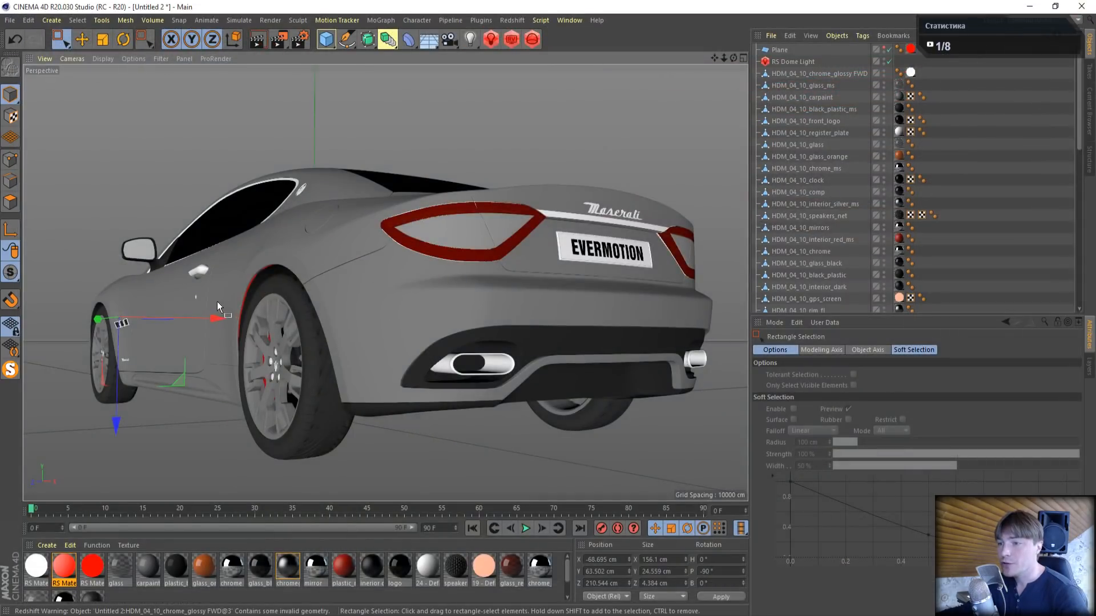
- Select the outer rear wheel-arch edge of HDM_04_10_black_plastic and move it outward along X to about -87.6 cm
{"action": "scroll", "coordinate": [217, 301], "scroll_direction": "up", "scroll_amount": 5}
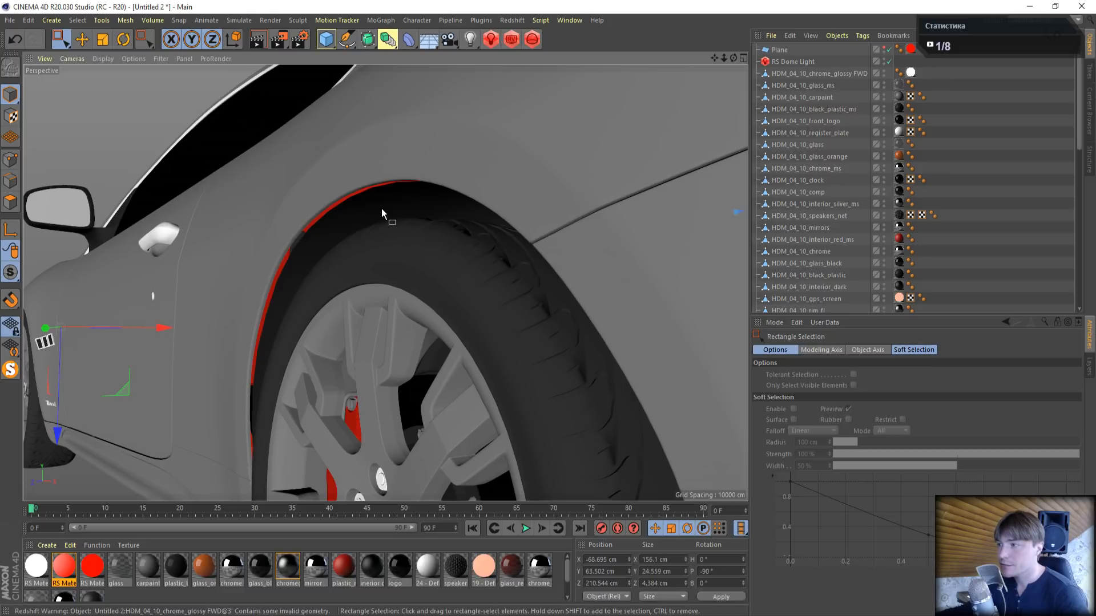
{"action": "left_click", "coordinate": [381, 209]}
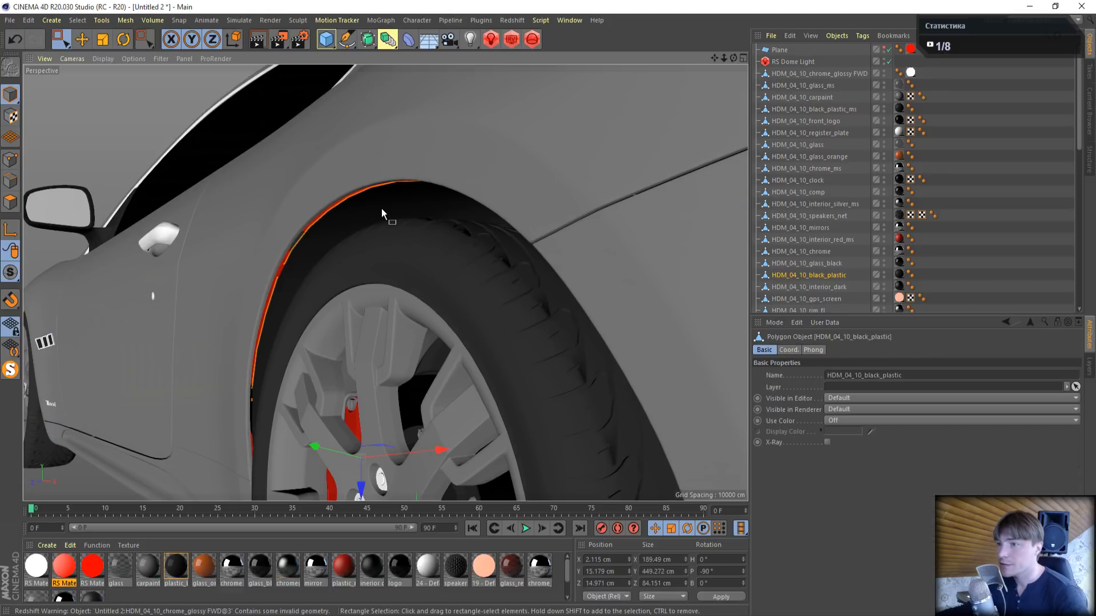
{"action": "left_click", "coordinate": [10, 160]}
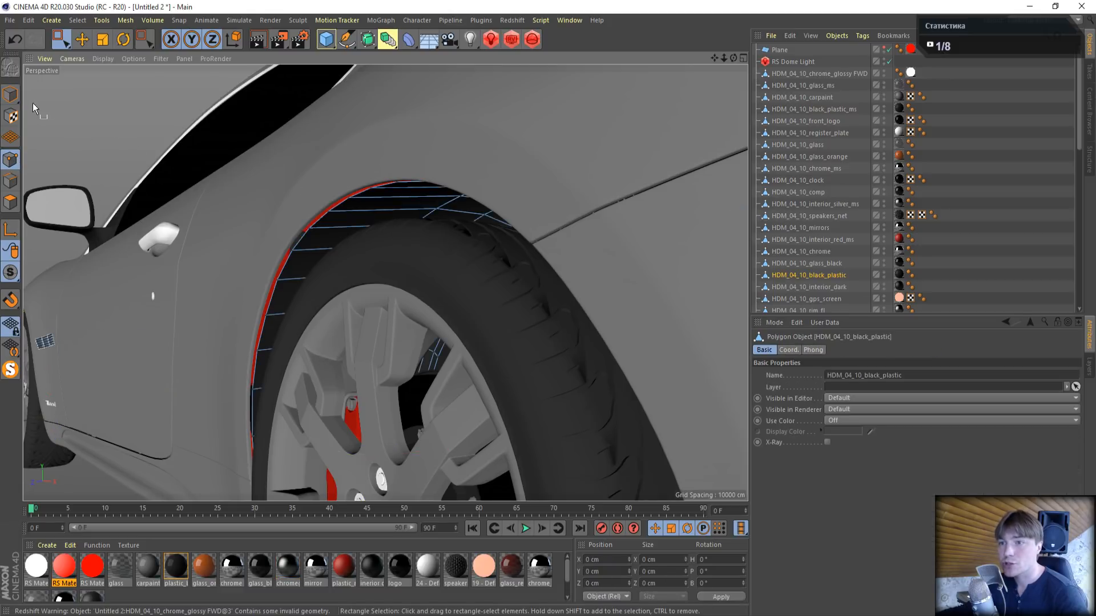
{"action": "left_click", "coordinate": [10, 182]}
{"action": "key", "text": "e"}
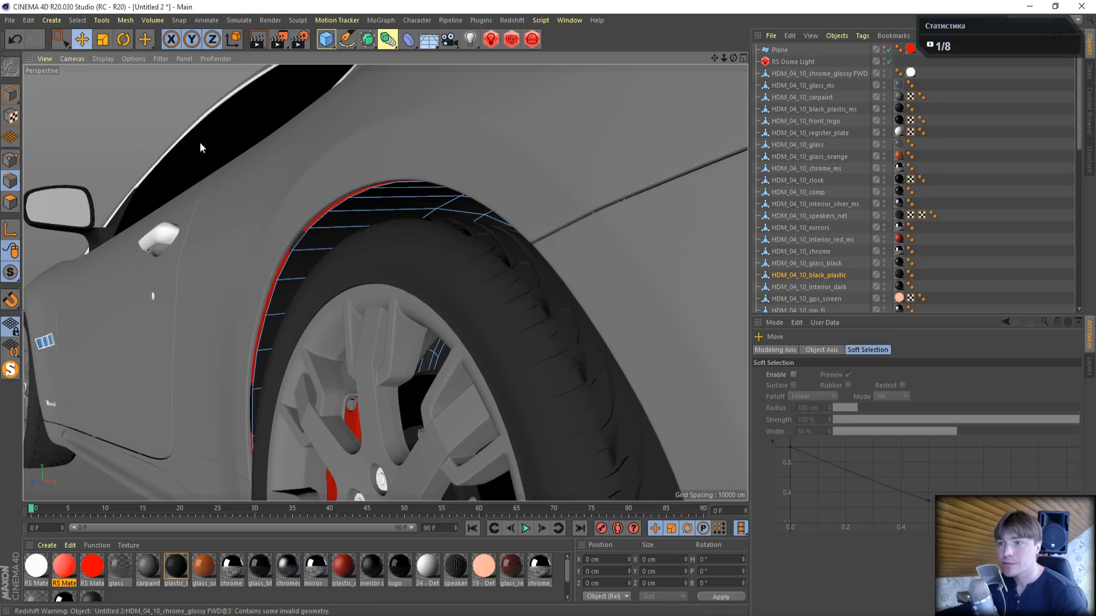
{"action": "double_click", "coordinate": [301, 236]}
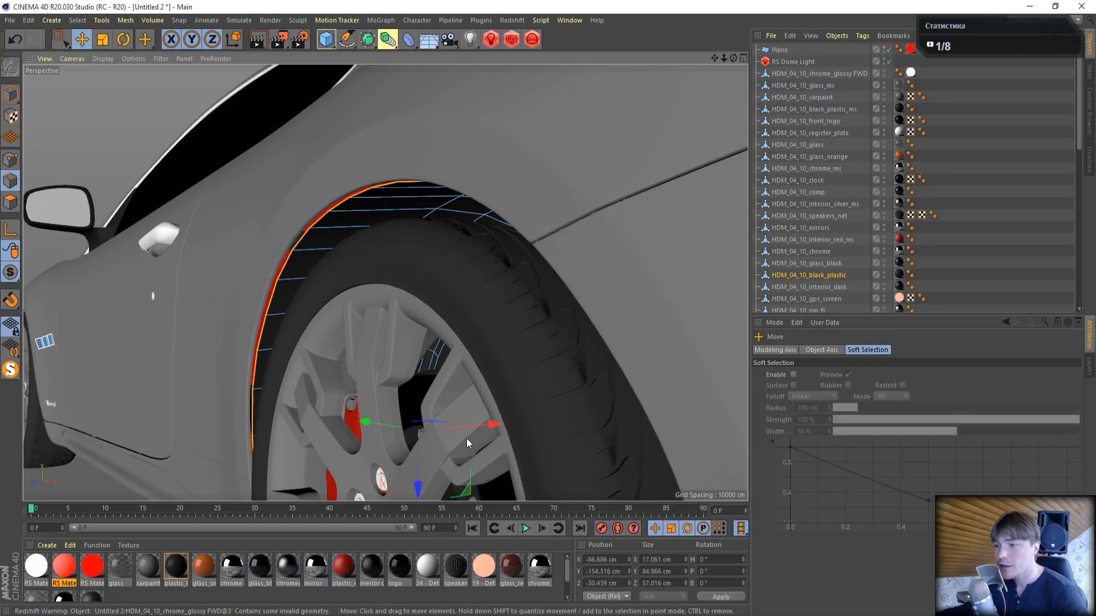
{"action": "left_click_drag", "start_coordinate": [488, 426], "coordinate": [483, 430]}
- Examine the red-showing boot seam below the licence plate and the mesh points of HDM_04_10_carpaint around it
{"action": "scroll", "coordinate": [600, 381], "scroll_direction": "down", "scroll_amount": 3}
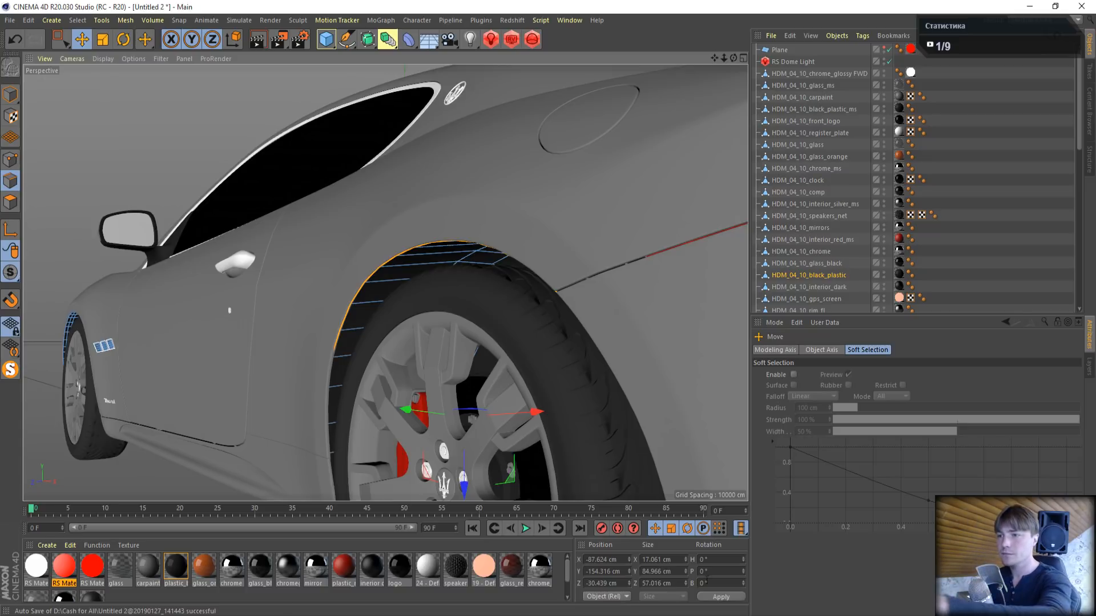
{"action": "scroll", "coordinate": [570, 262], "scroll_direction": "down", "scroll_amount": 2}
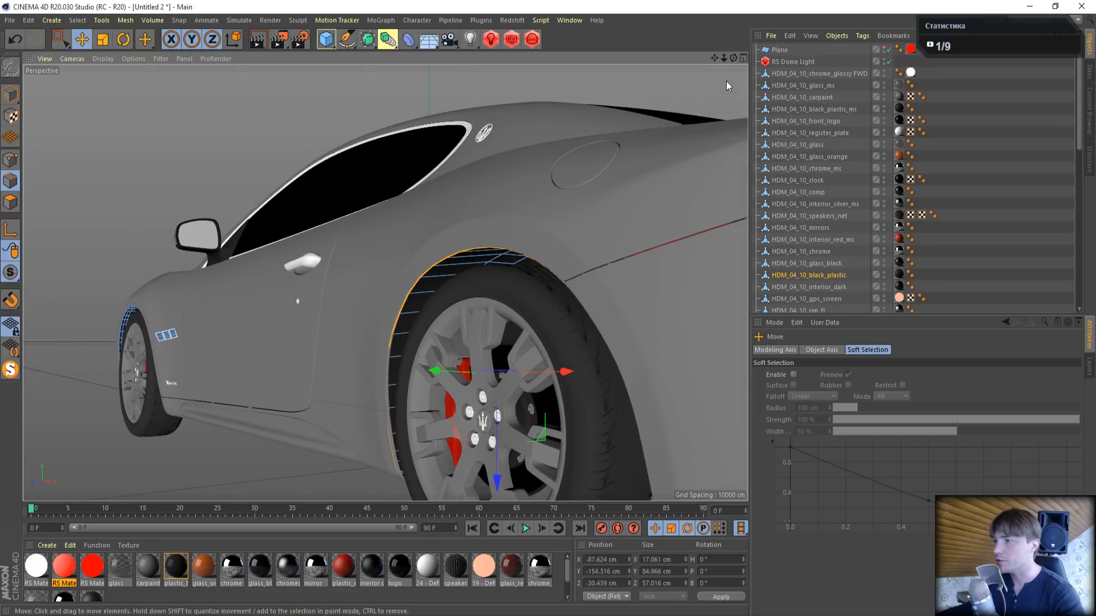
{"action": "left_click_drag", "start_coordinate": [715, 58], "coordinate": [325, 67]}
{"action": "scroll", "coordinate": [385, 283], "scroll_direction": "down", "scroll_amount": 3}
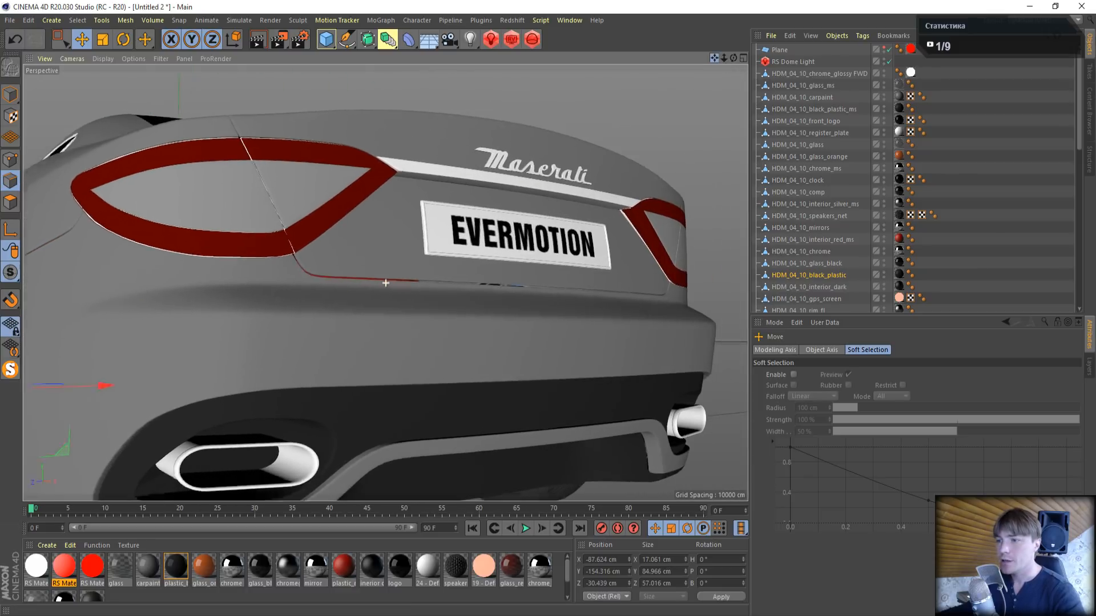
{"action": "scroll", "coordinate": [320, 285], "scroll_direction": "up", "scroll_amount": 6}
{"action": "left_click", "coordinate": [320, 283]}
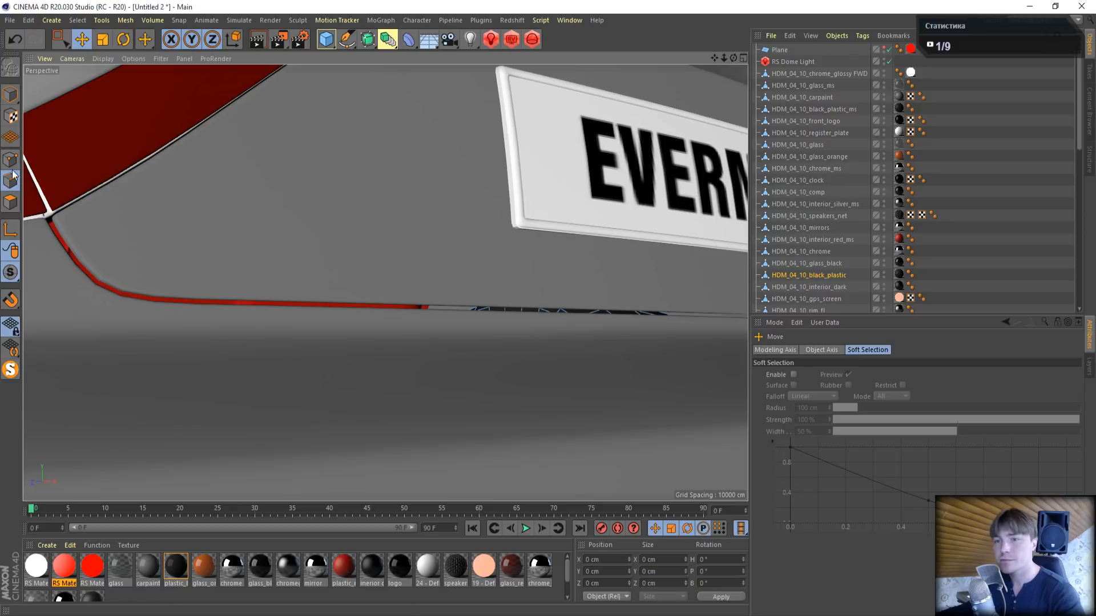
{"action": "left_click", "coordinate": [10, 95]}
{"action": "left_click", "coordinate": [290, 216]}
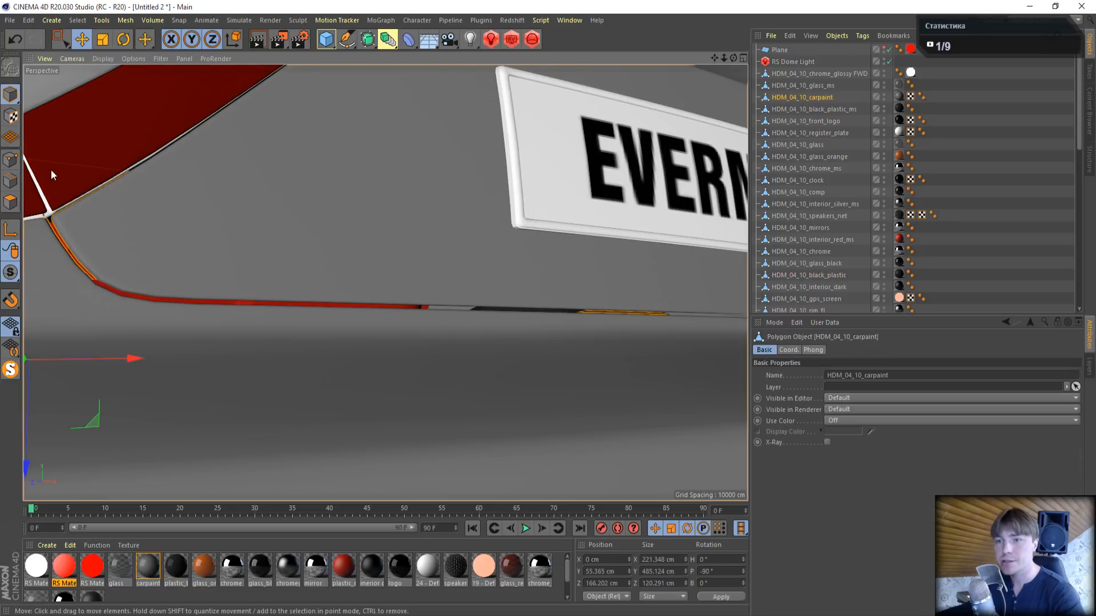
{"action": "left_click", "coordinate": [10, 159]}
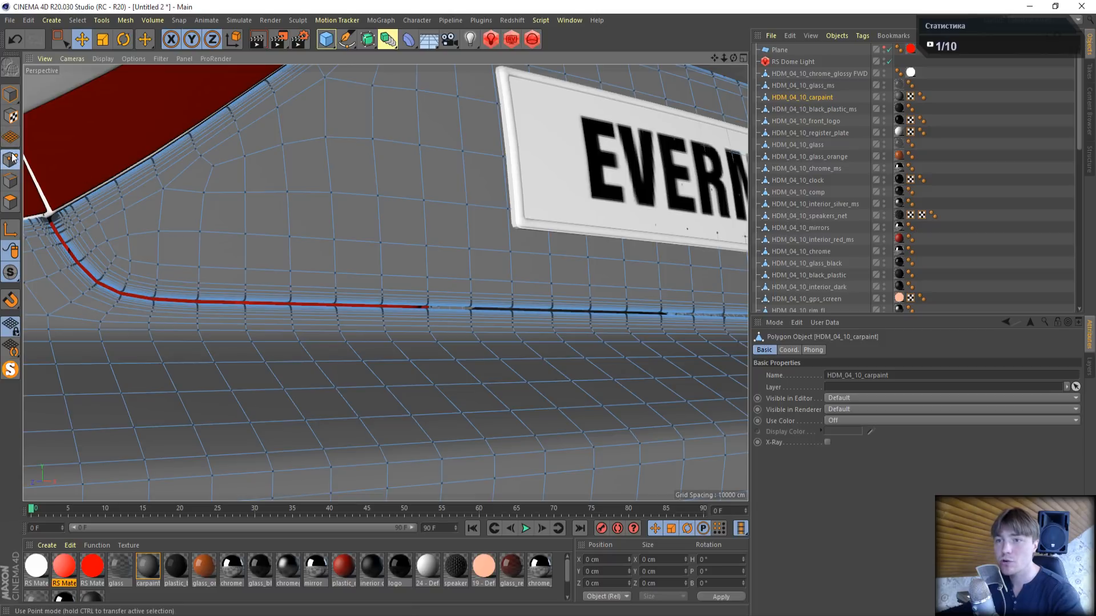
- Add a plane with orientation -Z and move it back to the car's rear at about Z -229 cm
{"action": "left_click", "coordinate": [10, 95]}
{"action": "left_click", "coordinate": [326, 39]}
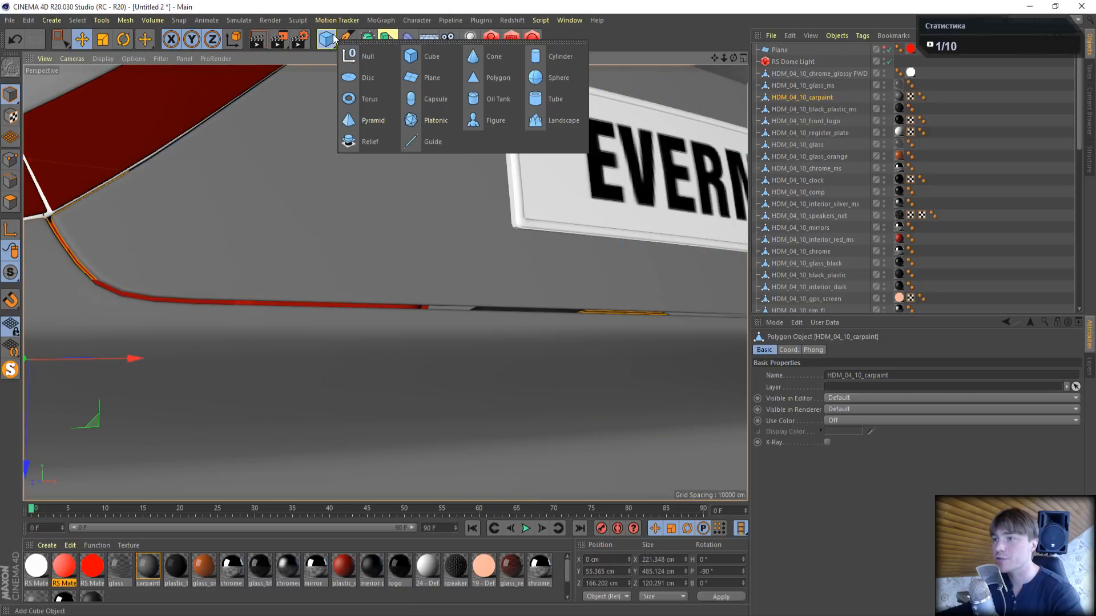
{"action": "left_click", "coordinate": [446, 77]}
{"action": "scroll", "coordinate": [488, 166], "scroll_direction": "down", "scroll_amount": 6}
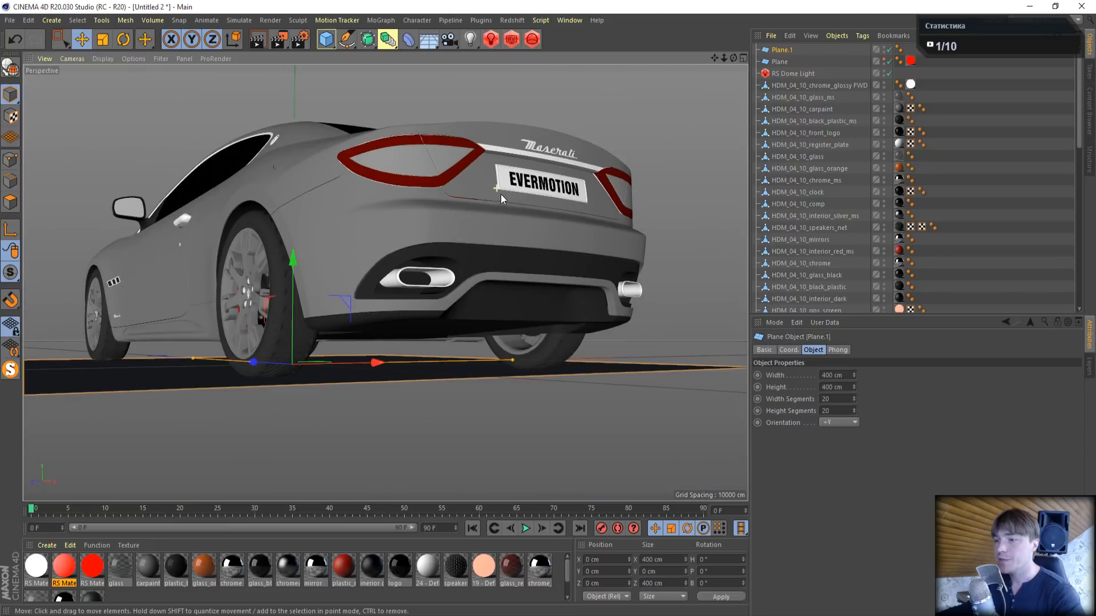
{"action": "left_click", "coordinate": [839, 422]}
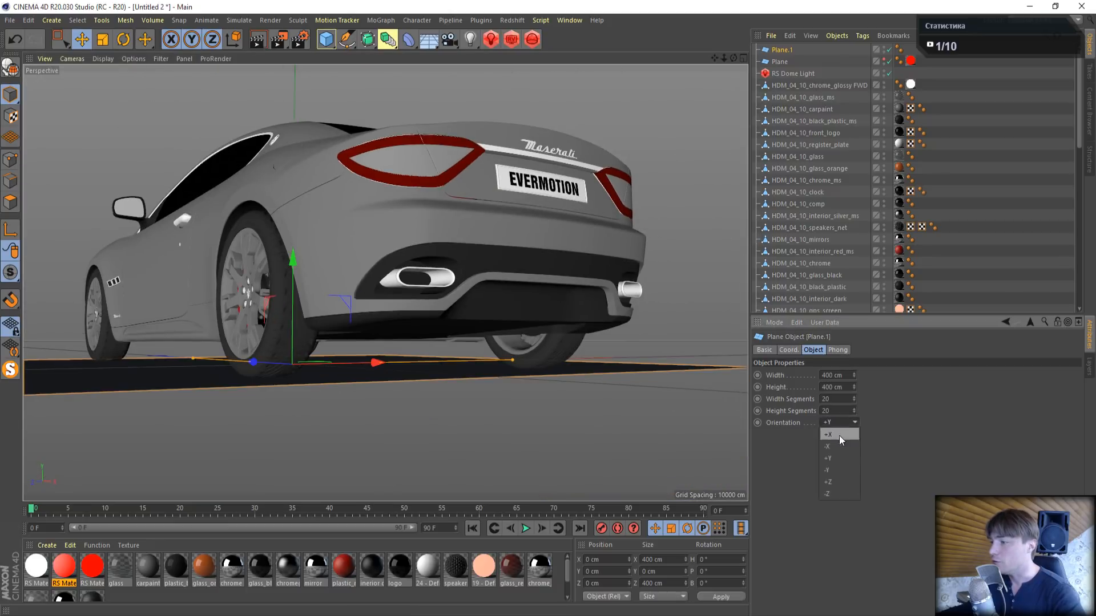
{"action": "left_click", "coordinate": [837, 489]}
{"action": "left_click_drag", "start_coordinate": [370, 365], "coordinate": [539, 401]}
{"action": "left_click", "coordinate": [16, 39]}
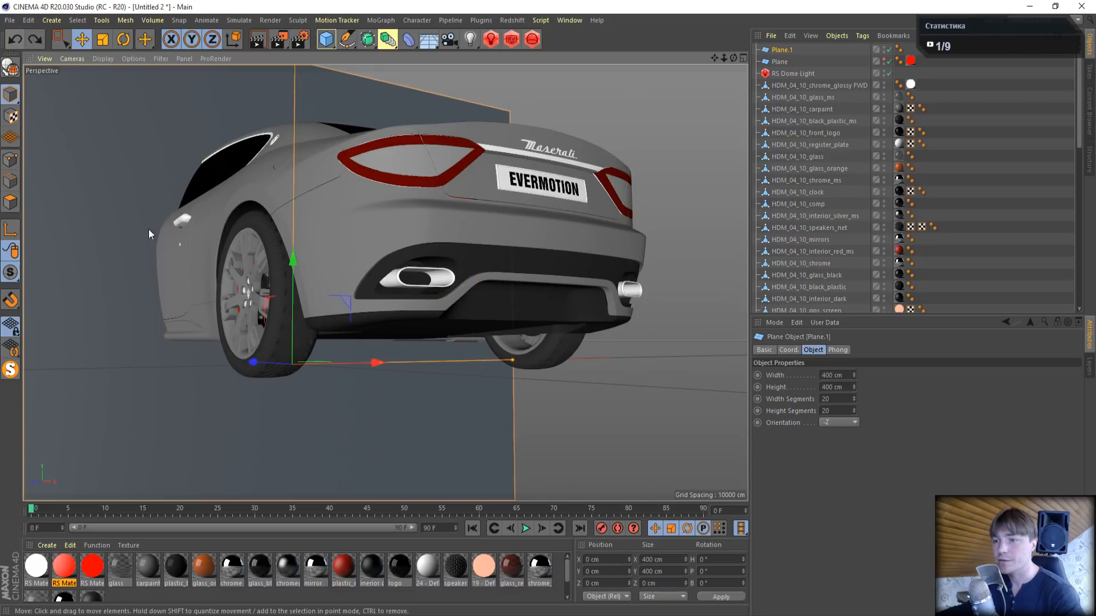
{"action": "left_click_drag", "start_coordinate": [274, 361], "coordinate": [488, 427]}
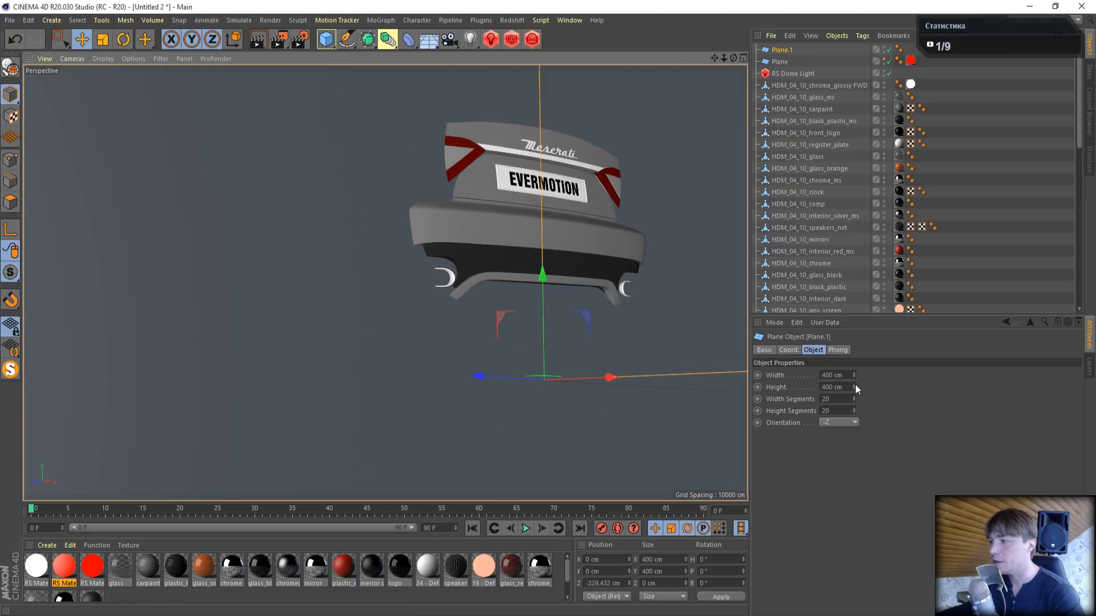
- Reduce the new plane to 1 width and 1 height segment and resize it to 103 cm wide and 6 cm high
{"action": "double_click", "coordinate": [838, 399]}
{"action": "type", "text": "1"}
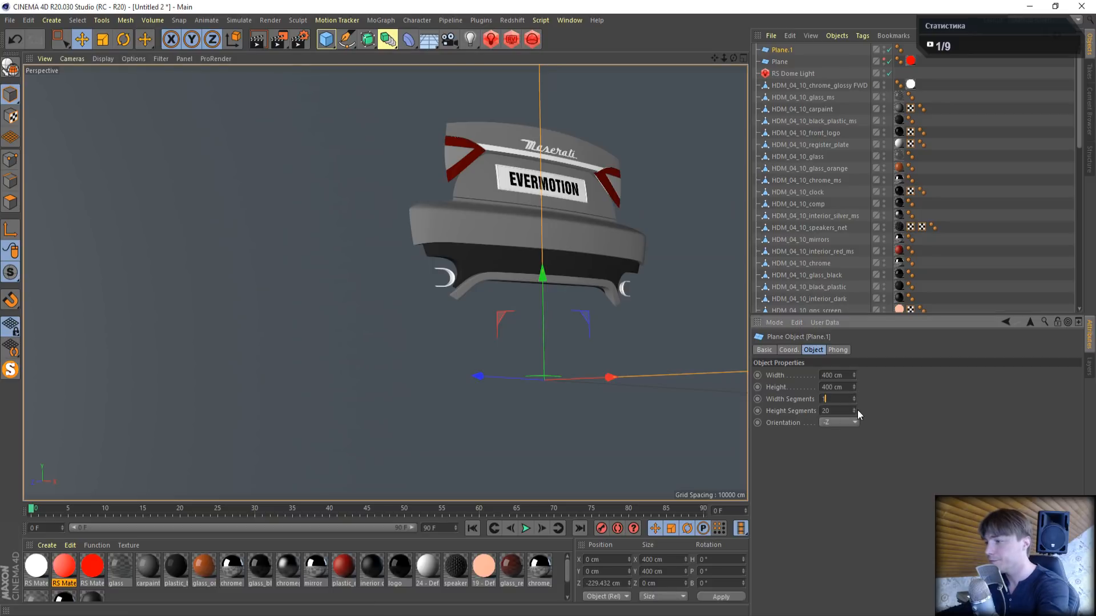
{"action": "type", "text": "1"}
{"action": "left_click_drag", "start_coordinate": [854, 375], "coordinate": [853, 545]}
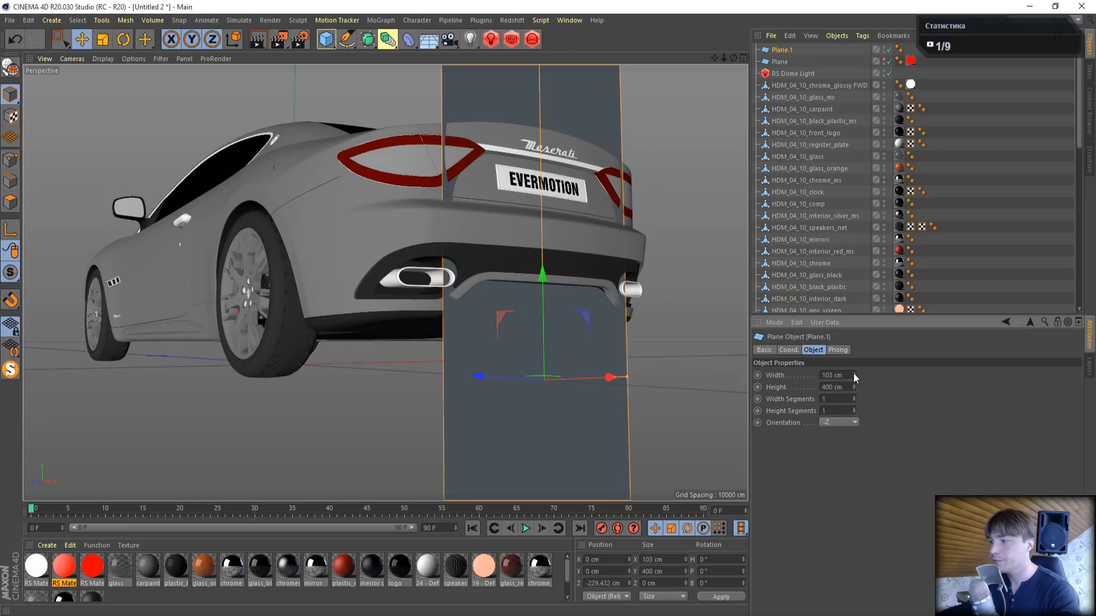
{"action": "left_click_drag", "start_coordinate": [854, 387], "coordinate": [855, 508]}
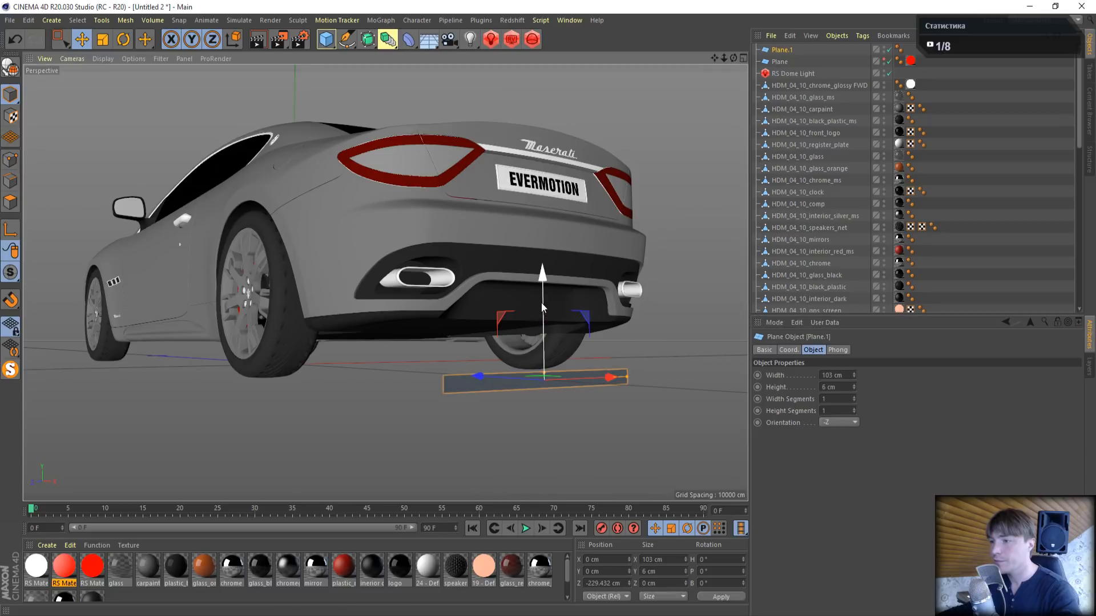
- Position the plane behind the boot seam below the licence plate at about Y 69 cm and Z -227 cm
{"action": "left_click_drag", "start_coordinate": [541, 303], "coordinate": [568, 128]}
{"action": "left_click_drag", "start_coordinate": [497, 217], "coordinate": [491, 214]}
{"action": "scroll", "coordinate": [488, 188], "scroll_direction": "up", "scroll_amount": 5}
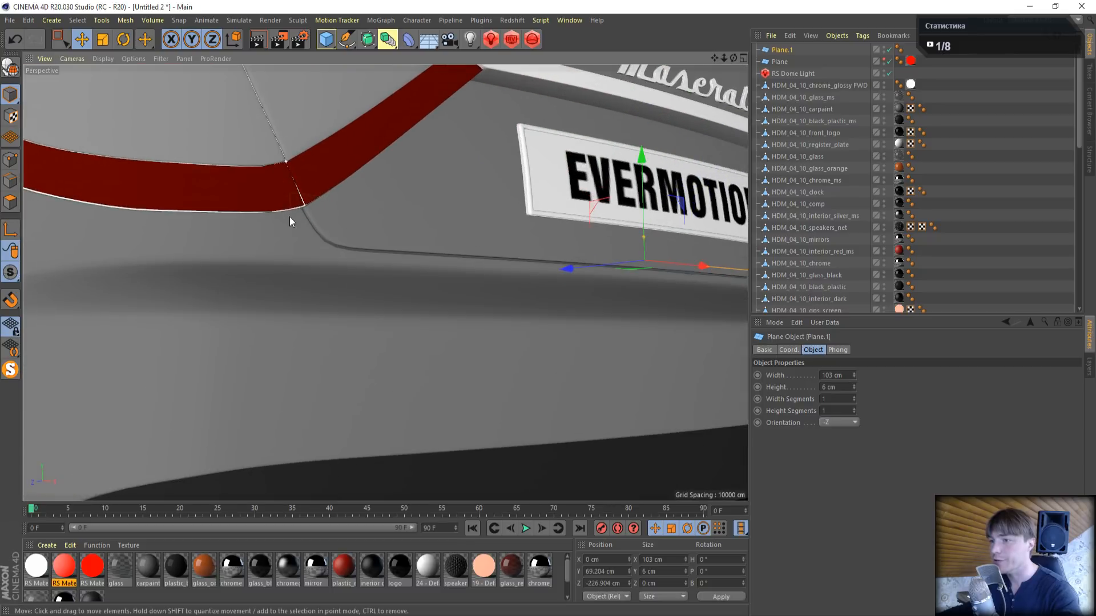
{"action": "scroll", "coordinate": [484, 204], "scroll_direction": "down", "scroll_amount": 5}
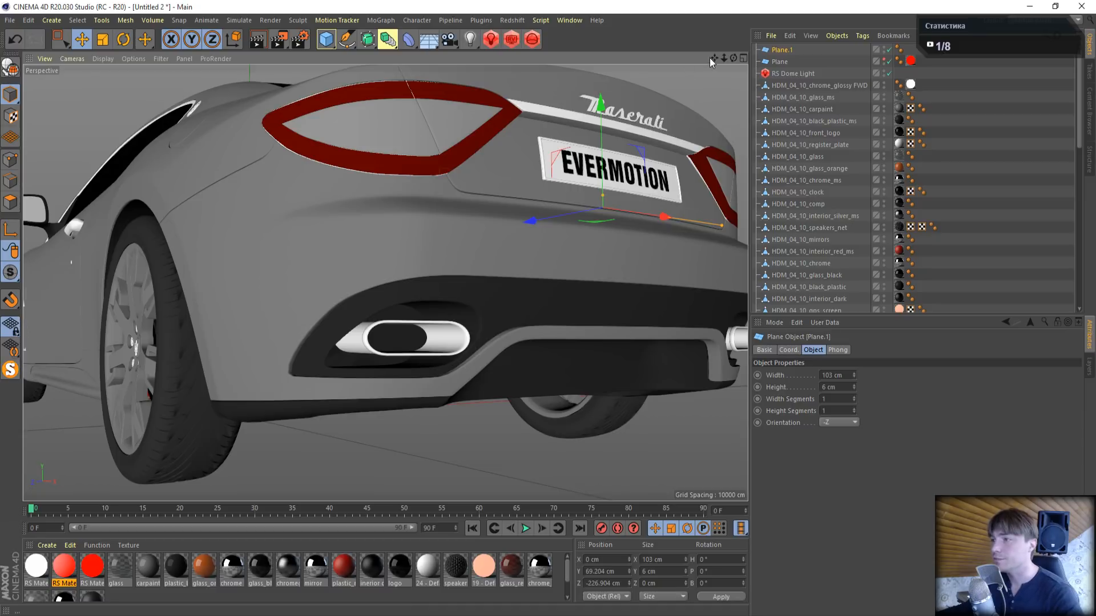
- Add a Redshift Area Light and move it behind the car's rear to about Z -261 cm
{"action": "left_click_drag", "start_coordinate": [714, 59], "coordinate": [623, 89]}
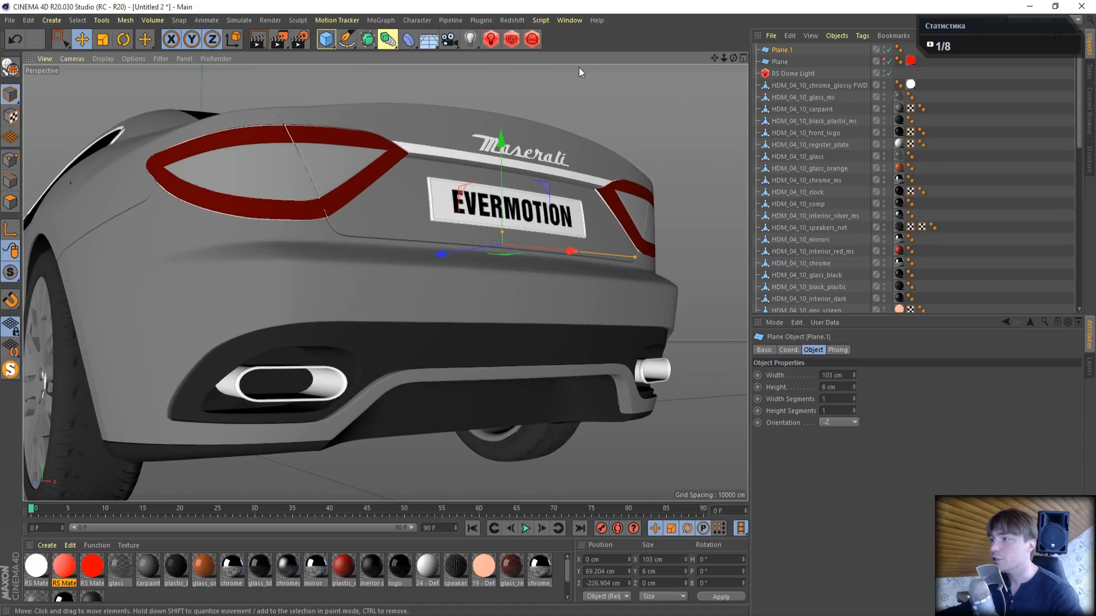
{"action": "left_click", "coordinate": [490, 40]}
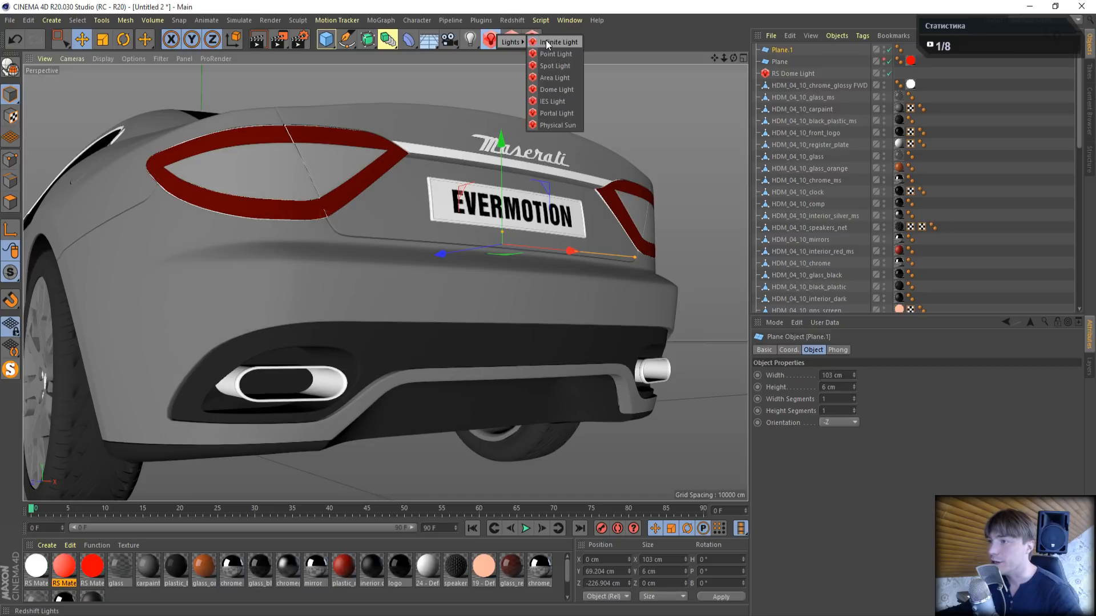
{"action": "left_click", "coordinate": [549, 78]}
{"action": "left_click_drag", "start_coordinate": [383, 288], "coordinate": [473, 453], "text": "alt"}
- Rotate the area light to a -90° pitch so it points down, and raise it to about Y 79 cm
{"action": "left_click", "coordinate": [123, 40]}
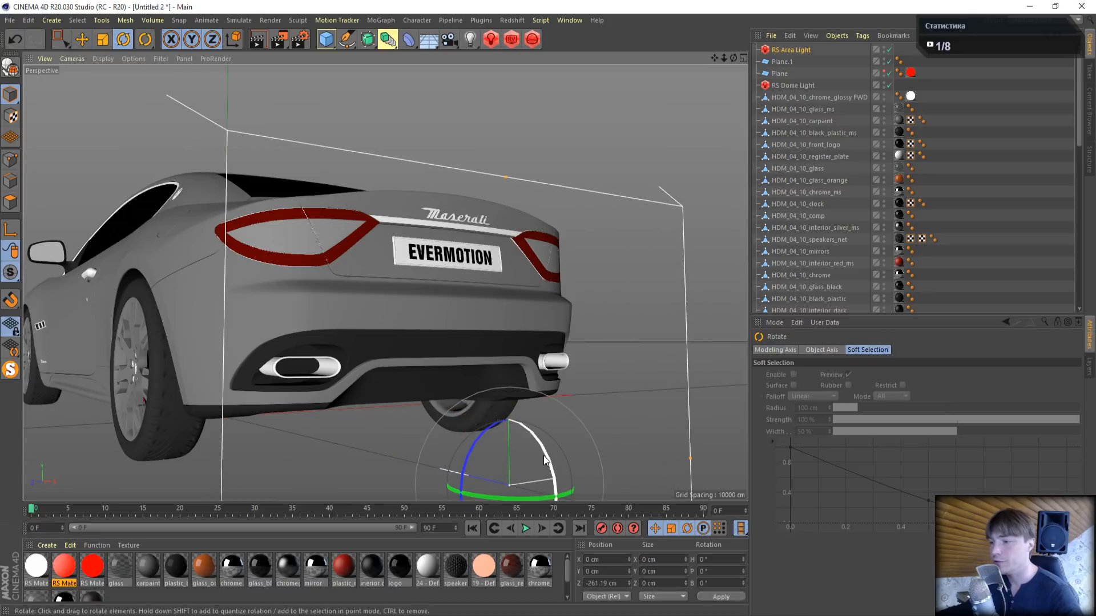
{"action": "left_click_drag", "start_coordinate": [508, 412], "coordinate": [458, 345]}
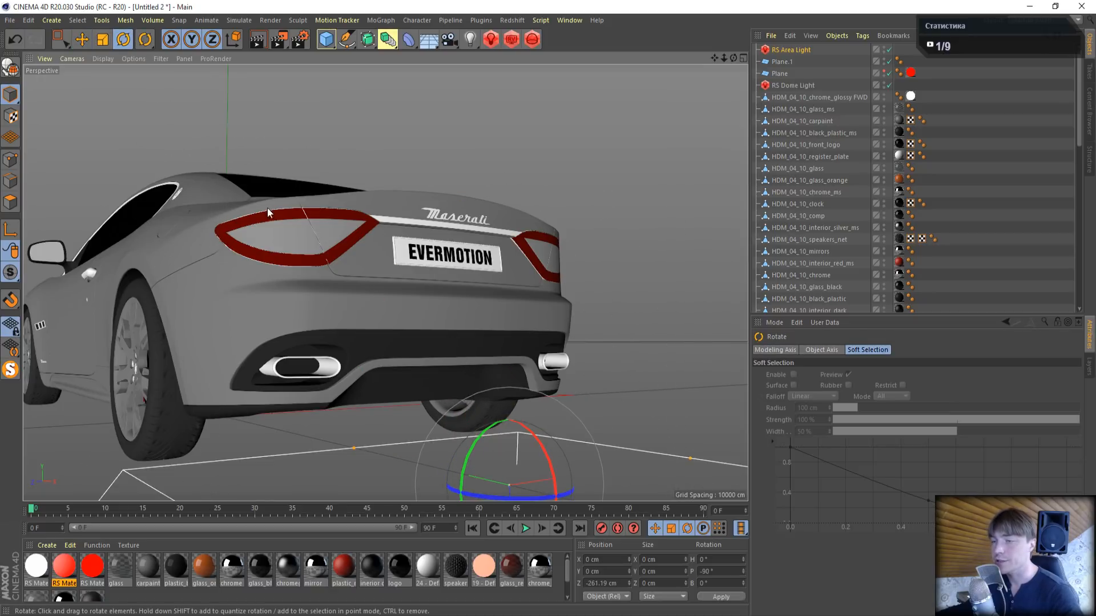
{"action": "left_click", "coordinate": [82, 38]}
{"action": "left_click_drag", "start_coordinate": [510, 492], "coordinate": [487, 242]}
- Shrink the area light's depth and width to a narrow strip above the licence plate, and show all four views
{"action": "left_click_drag", "start_coordinate": [355, 264], "coordinate": [483, 219]}
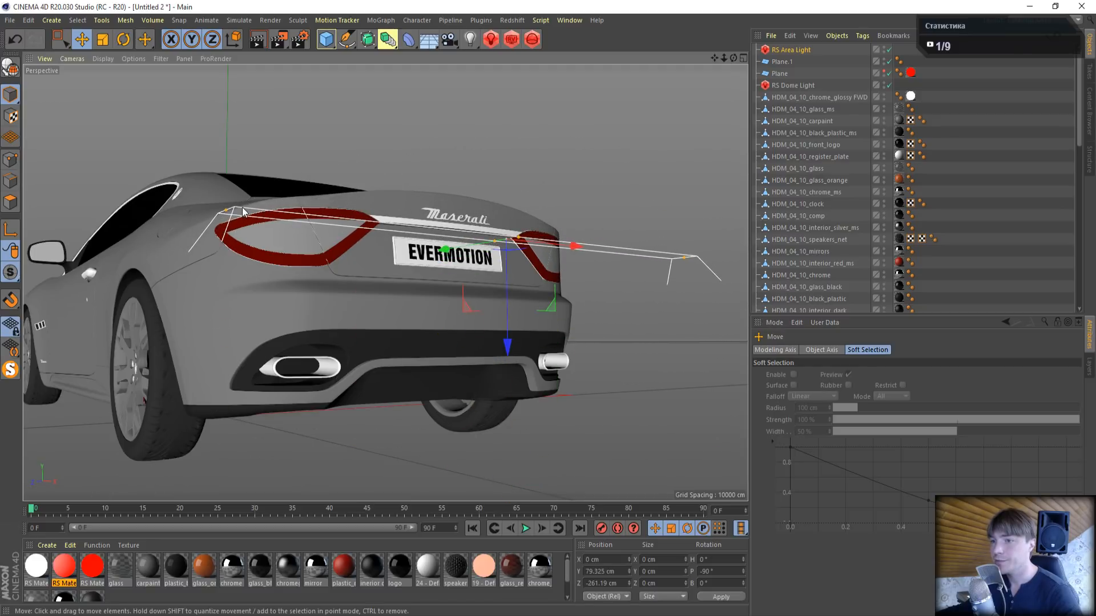
{"action": "left_click_drag", "start_coordinate": [227, 210], "coordinate": [412, 251]}
{"action": "middle_click", "coordinate": [437, 315]}
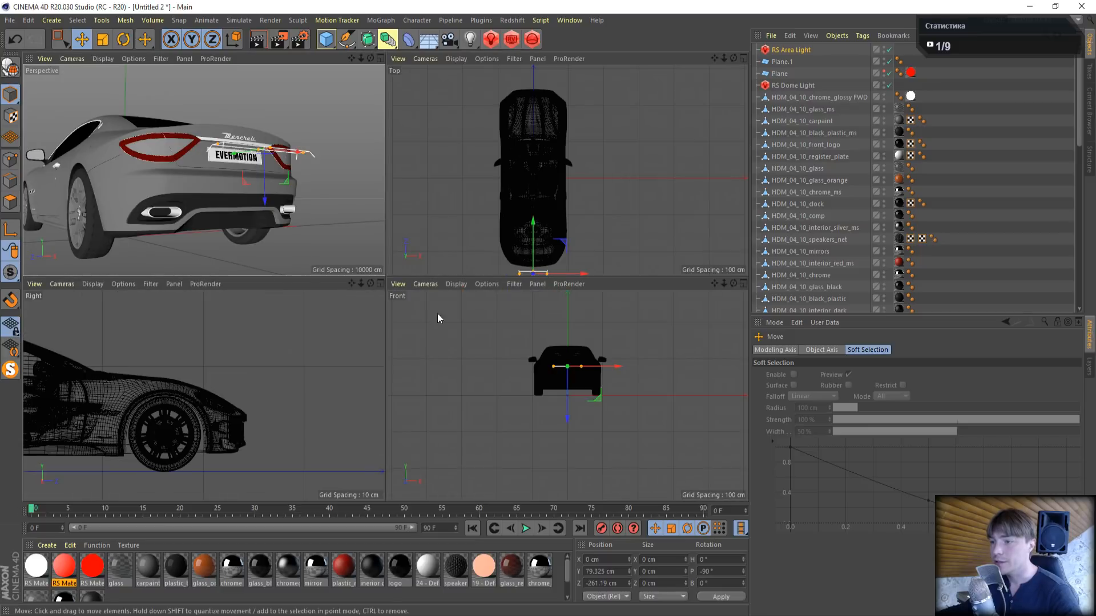
- Move the area light against the car's rear, just above the licence plate, to about Y 86 cm and Z -232.8 cm
{"action": "middle_click", "coordinate": [160, 381]}
{"action": "scroll", "coordinate": [386, 283], "scroll_direction": "up", "scroll_amount": 2}
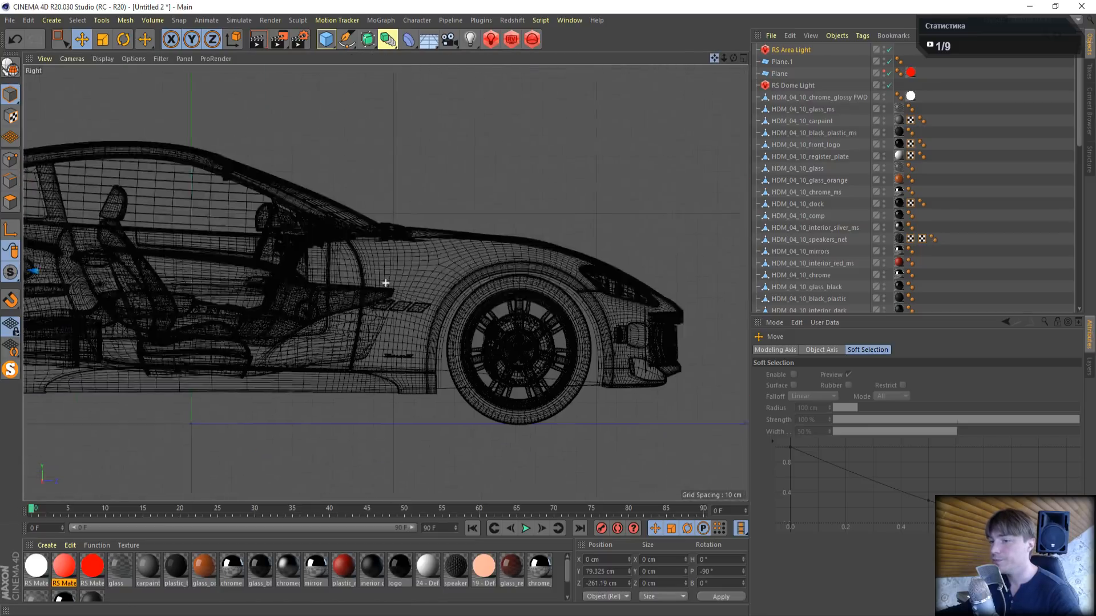
{"action": "middle_click_drag", "start_coordinate": [386, 283], "coordinate": [997, 261], "text": "alt"}
{"action": "scroll", "coordinate": [237, 232], "scroll_direction": "up", "scroll_amount": 5}
{"action": "scroll", "coordinate": [400, 252], "scroll_direction": "up", "scroll_amount": 4}
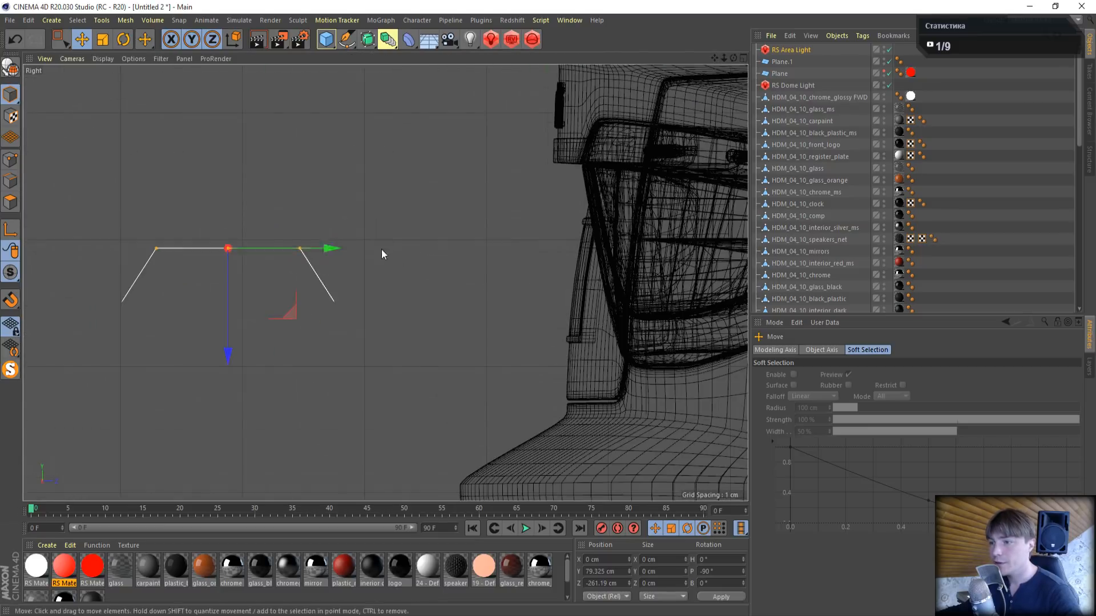
{"action": "left_click_drag", "start_coordinate": [322, 246], "coordinate": [647, 245]}
{"action": "left_click_drag", "start_coordinate": [562, 353], "coordinate": [561, 271]}
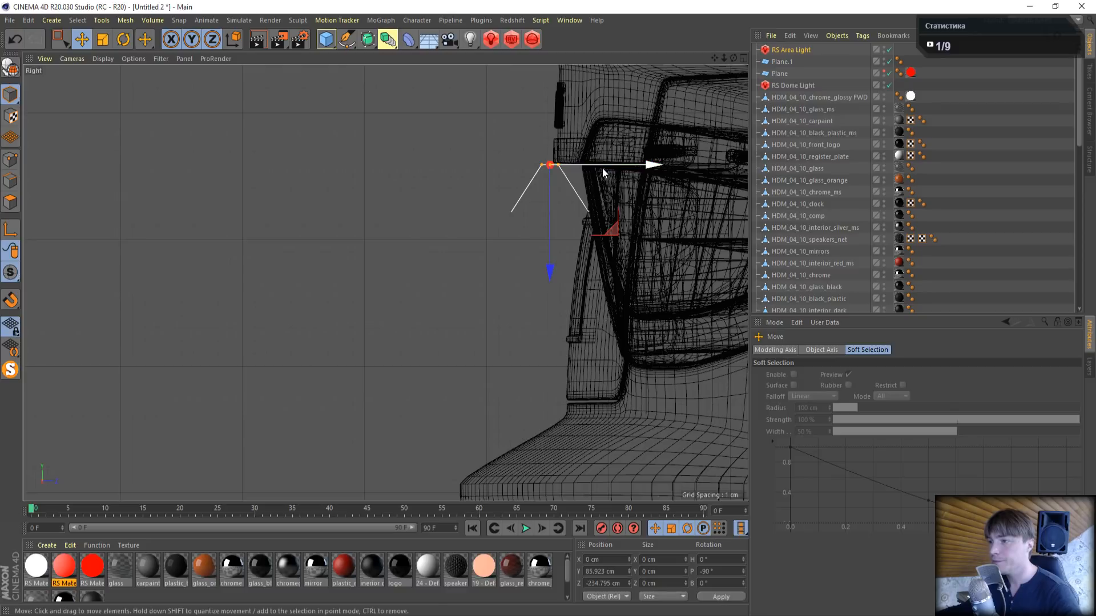
{"action": "left_click_drag", "start_coordinate": [601, 167], "coordinate": [627, 172]}
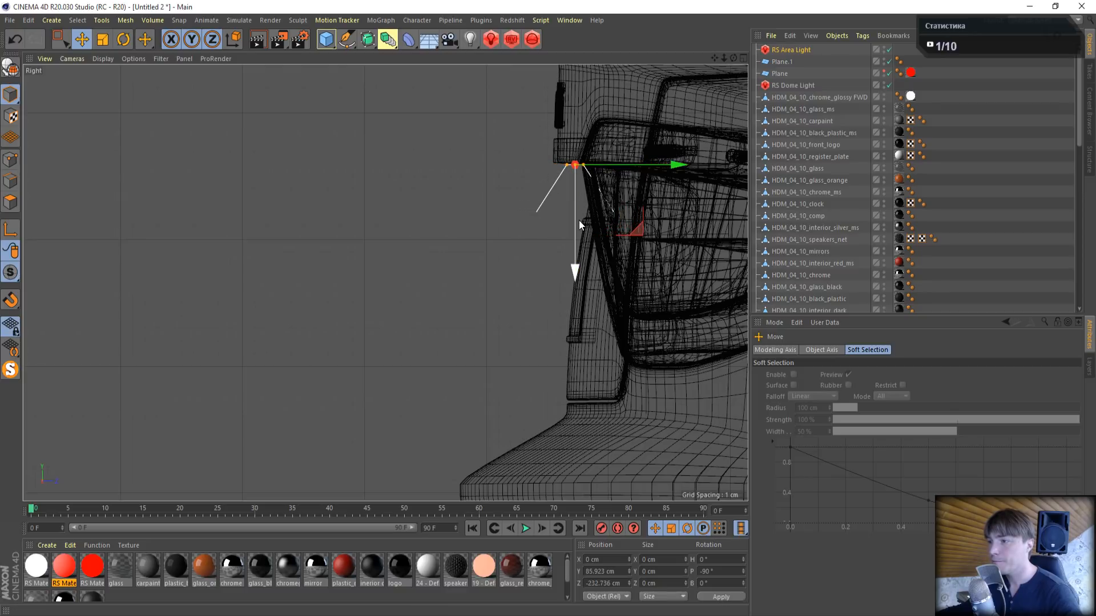
{"action": "left_click_drag", "start_coordinate": [579, 220], "coordinate": [587, 223]}
{"action": "left_click_drag", "start_coordinate": [632, 167], "coordinate": [631, 170]}
- Narrow the area light symmetrically to about 42.9 cm wide so it fits above the licence plate
{"action": "middle_click", "coordinate": [499, 196]}
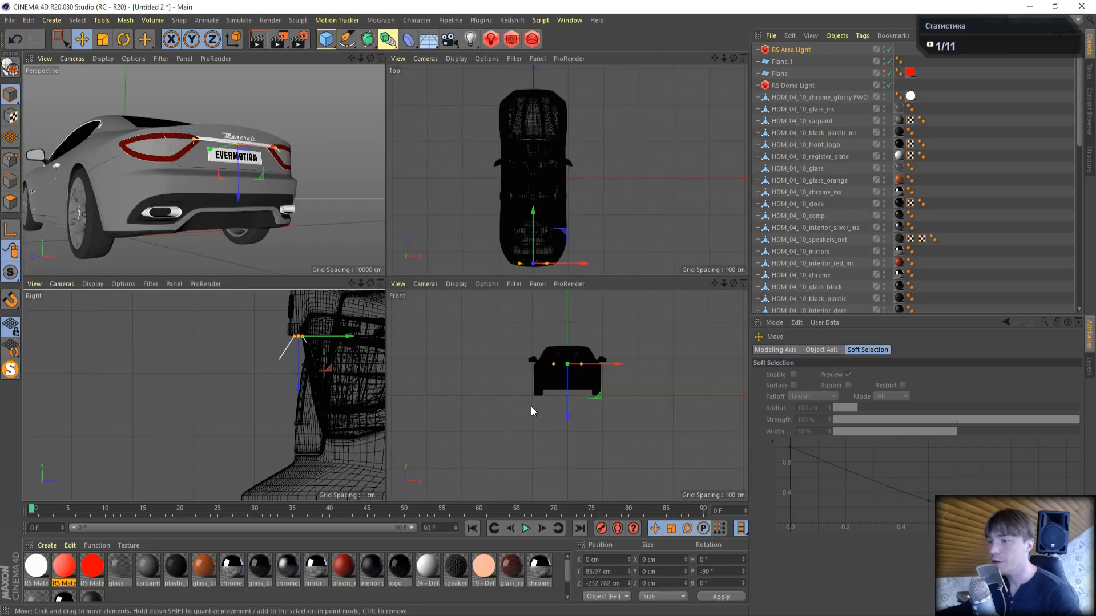
{"action": "middle_click", "coordinate": [529, 232]}
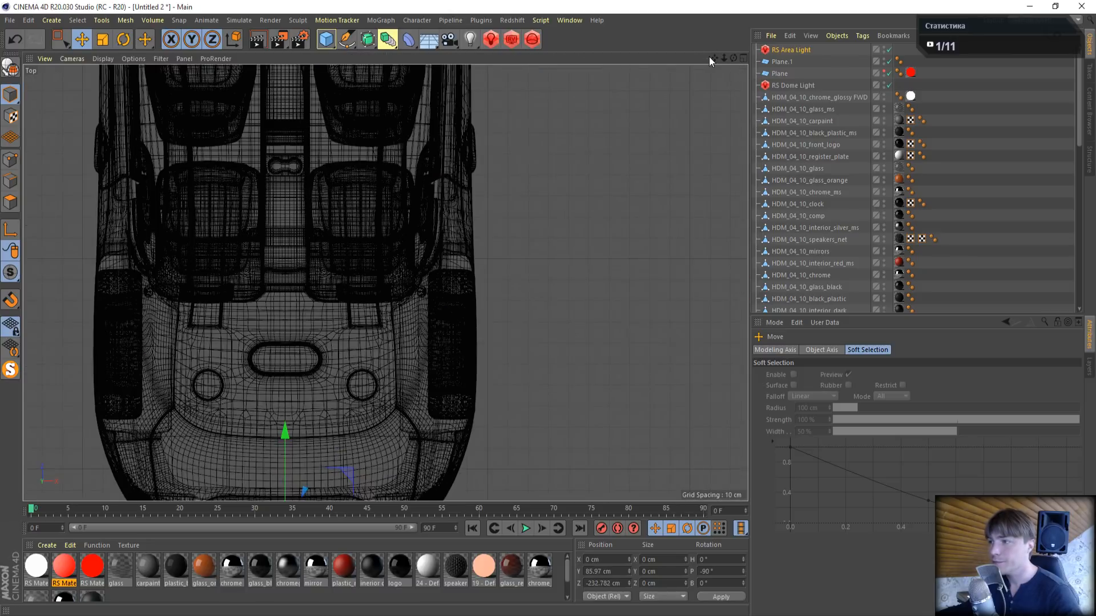
{"action": "key", "text": "s"}
{"action": "scroll", "coordinate": [360, 291], "scroll_direction": "up", "scroll_amount": 3}
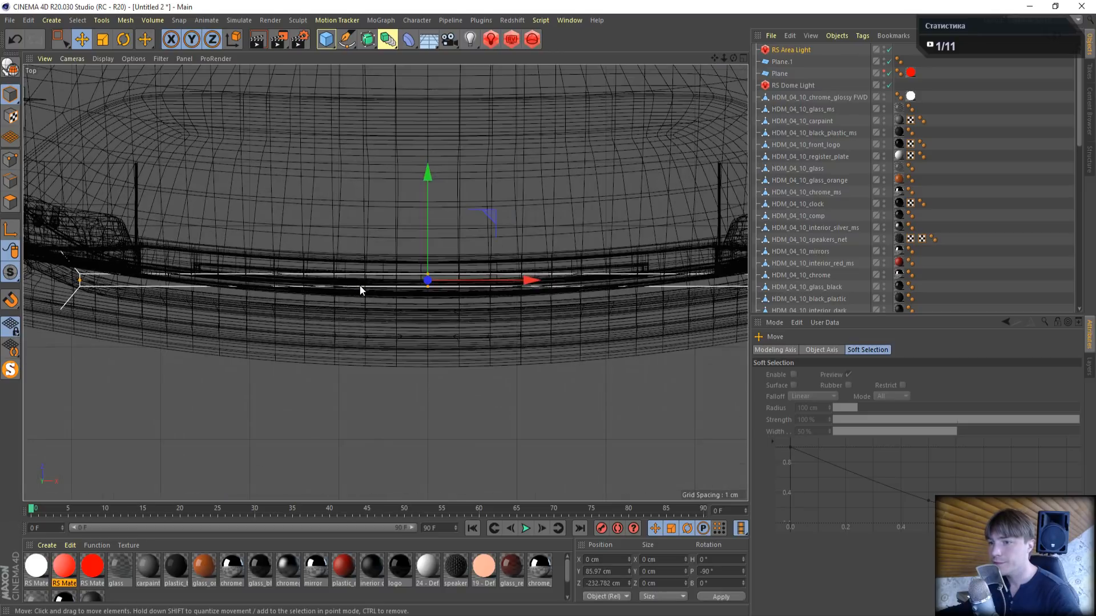
{"action": "left_click_drag", "start_coordinate": [83, 287], "coordinate": [236, 285]}
- Switch the area light's colour mode to Temperature and set the temperature to 3500
{"action": "left_click", "coordinate": [790, 50]}
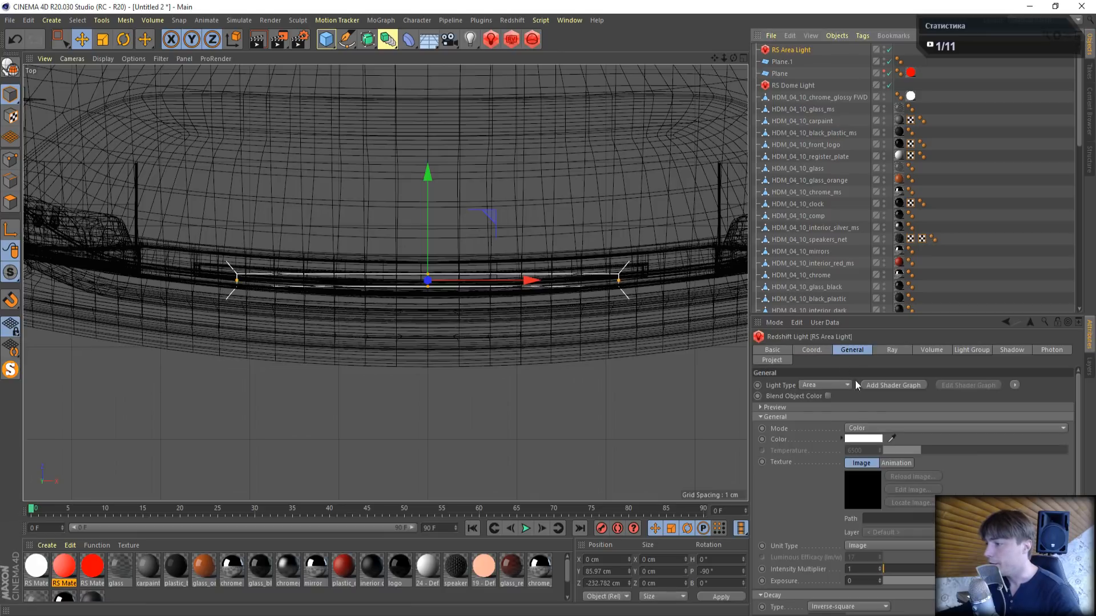
{"action": "left_click", "coordinate": [876, 439]}
{"action": "left_click", "coordinate": [984, 384]}
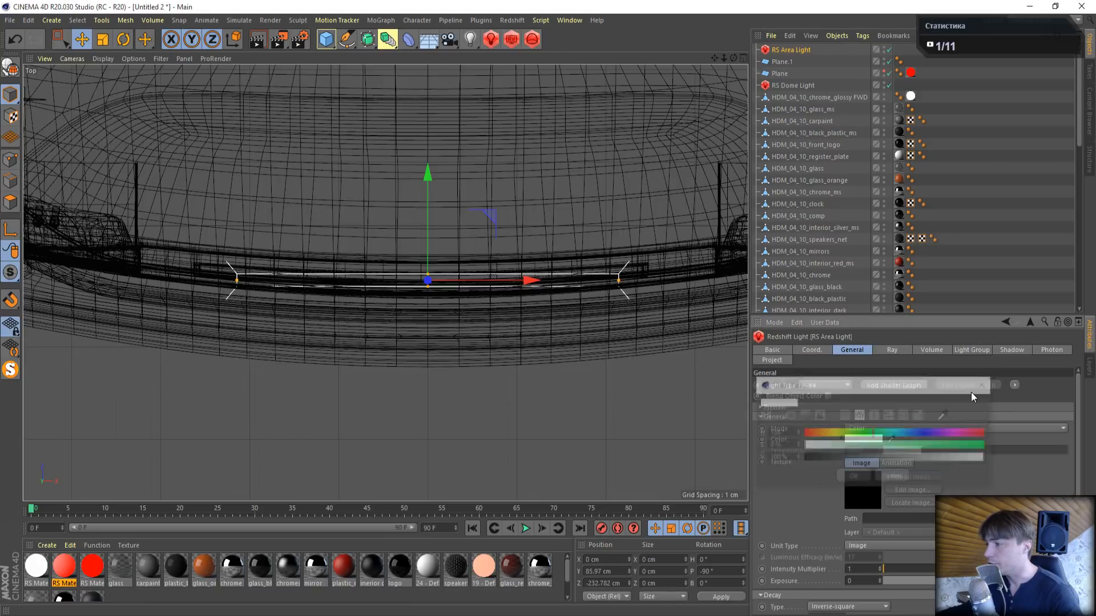
{"action": "left_click", "coordinate": [871, 428]}
{"action": "left_click", "coordinate": [870, 441]}
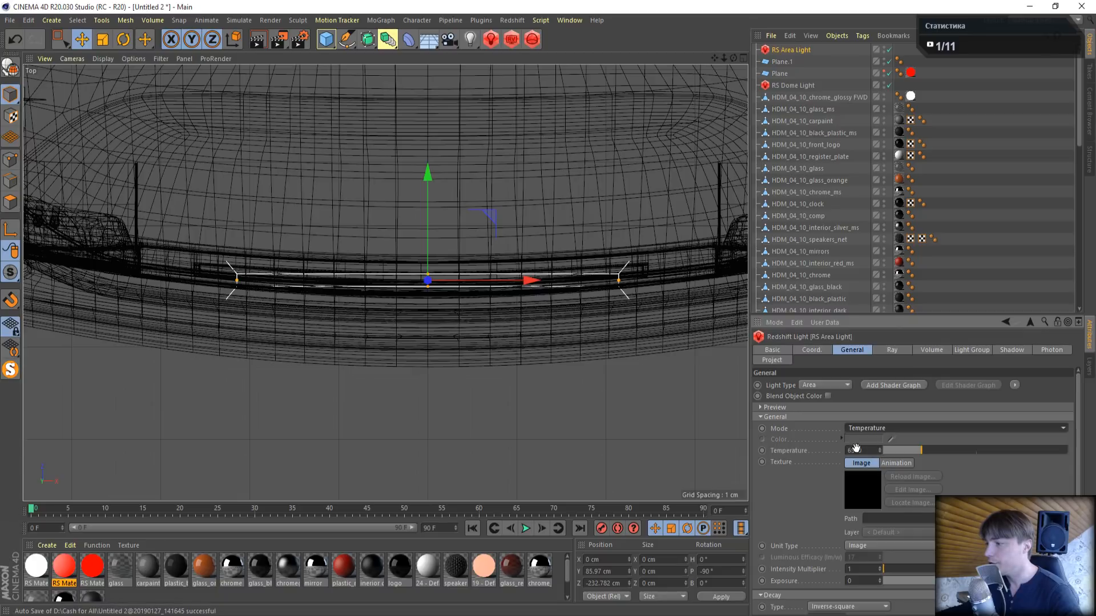
{"action": "left_click_drag", "start_coordinate": [864, 450], "coordinate": [711, 440]}
{"action": "type", "text": "3500"}
{"action": "key", "text": "Return"}
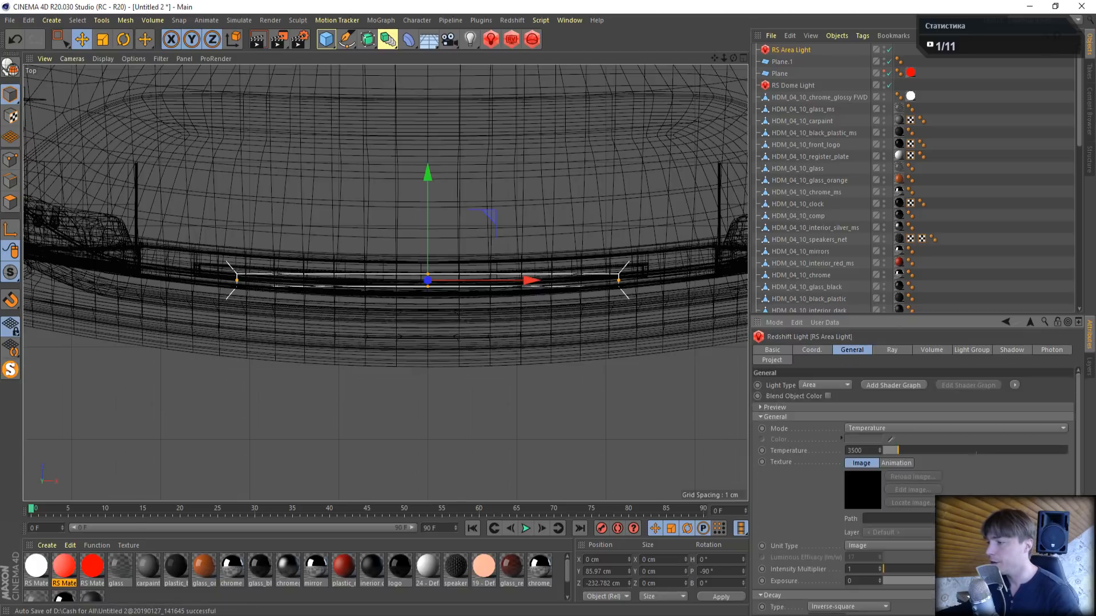
- Set the area light's intensity multiplier to 10 and make the light visible
{"action": "left_click", "coordinate": [868, 568]}
{"action": "type", "text": "0"}
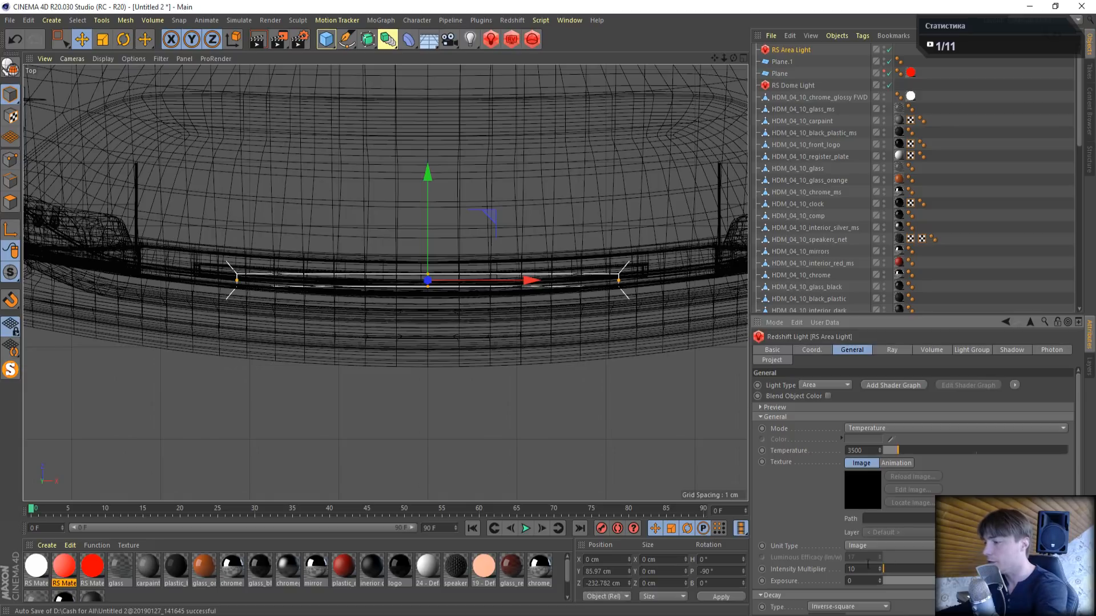
{"action": "scroll", "coordinate": [1078, 473], "scroll_direction": "down", "scroll_amount": 3}
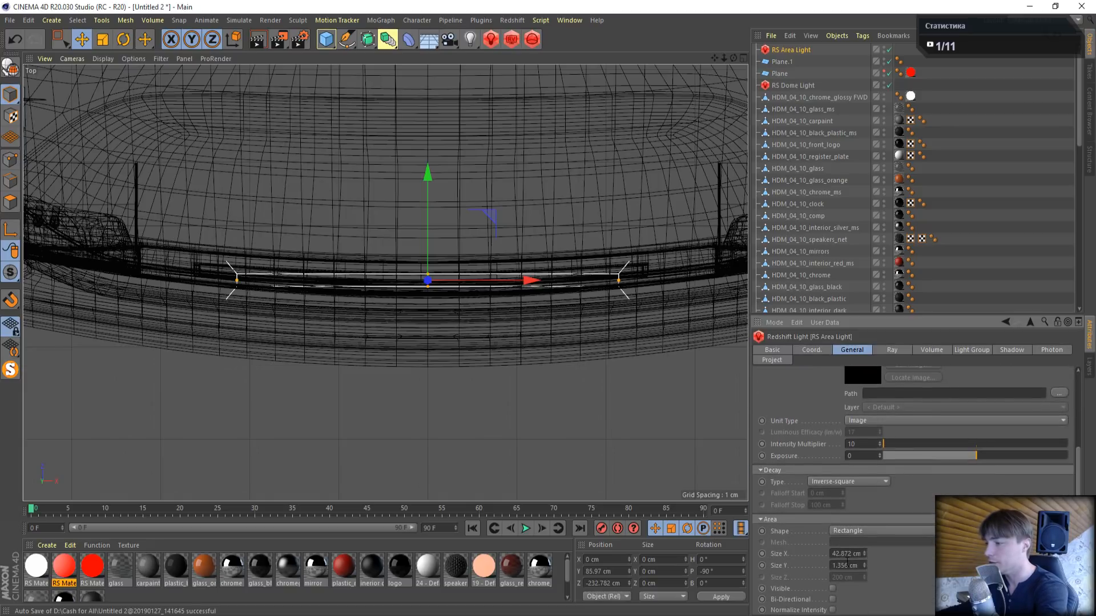
{"action": "left_click", "coordinate": [832, 588]}
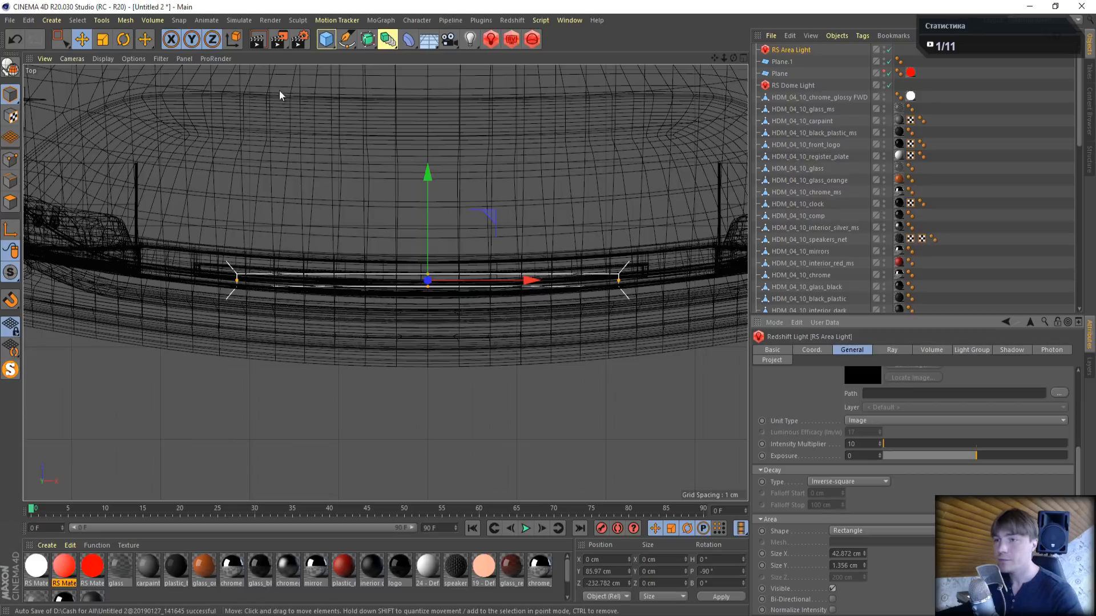
- Show the perspective view full size and start a bucket render of the car's rear in Redshift RenderView
{"action": "middle_click", "coordinate": [352, 157]}
{"action": "middle_click", "coordinate": [212, 152]}
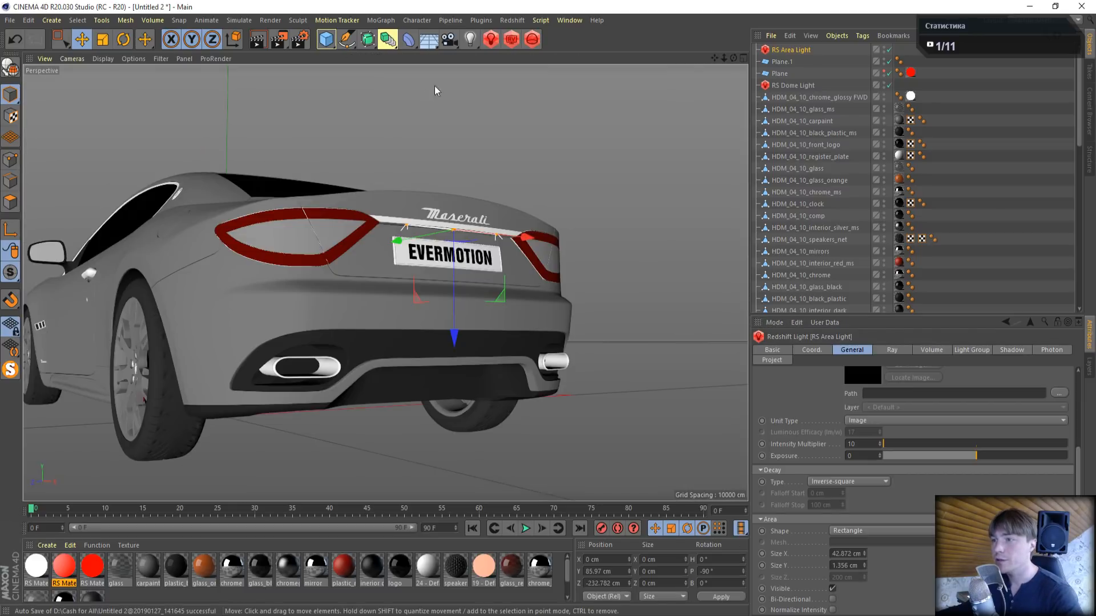
{"action": "left_click", "coordinate": [505, 42]}
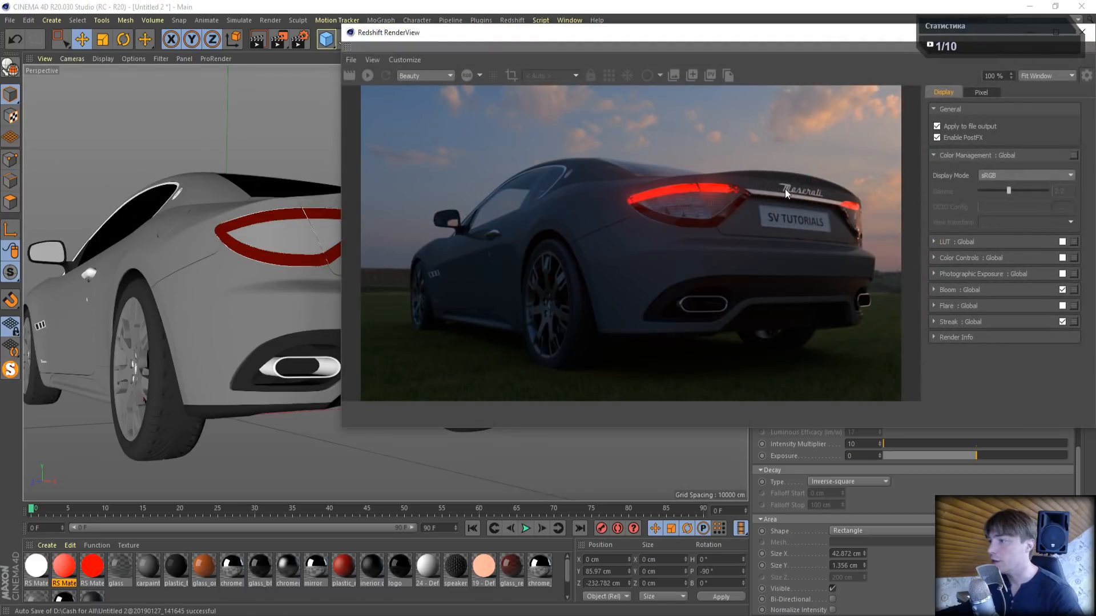
{"action": "left_click", "coordinate": [370, 77]}
{"action": "left_click_drag", "start_coordinate": [515, 31], "coordinate": [263, 19]}
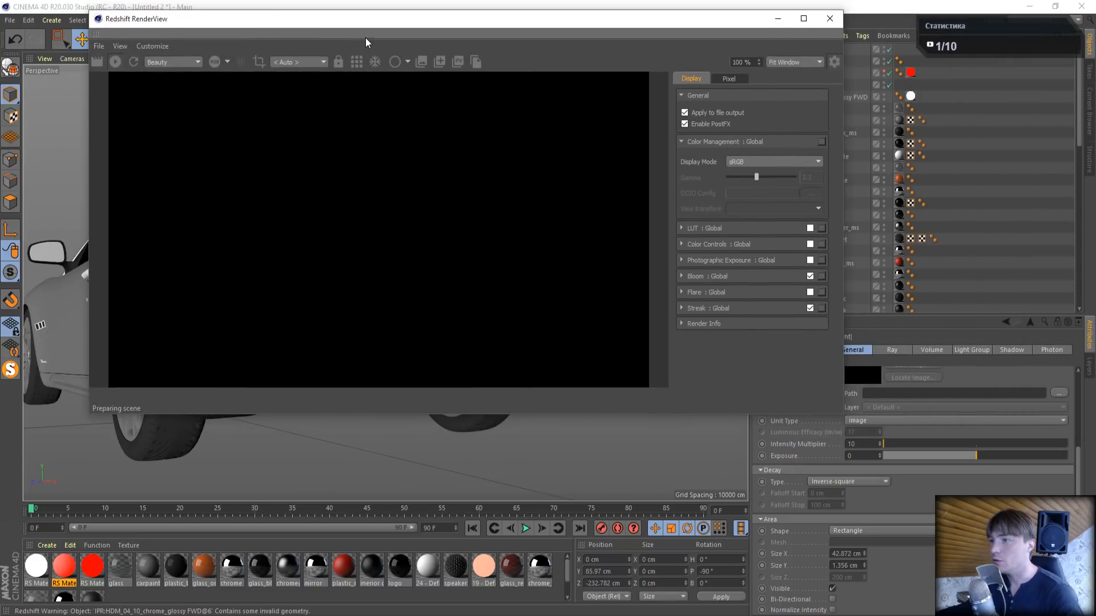
{"action": "left_click", "coordinate": [356, 63]}
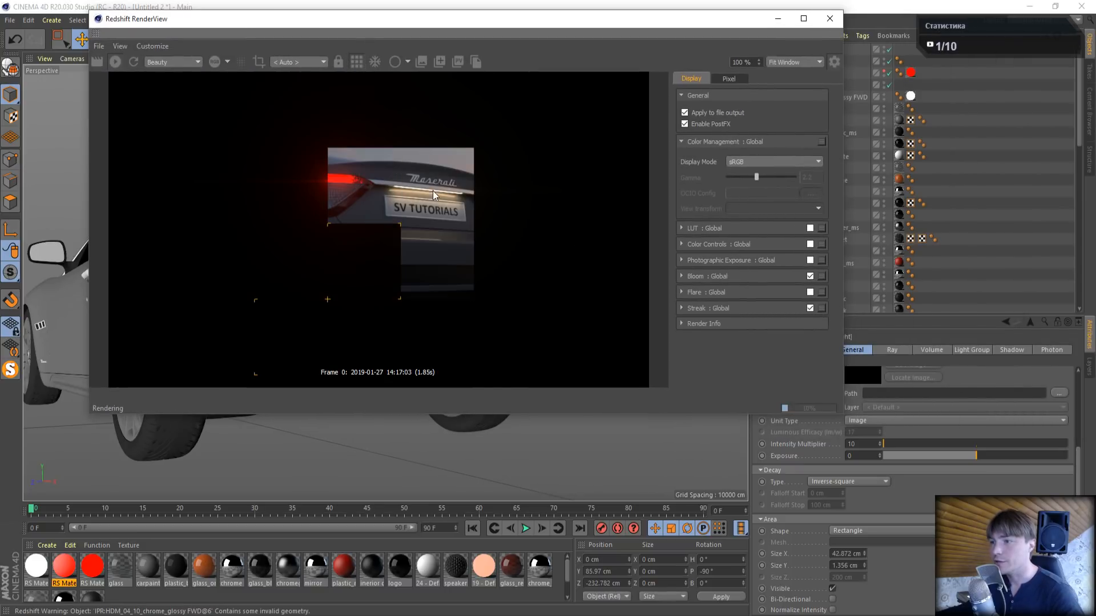
- Set the licence plate area light's intensity multiplier to 5
{"action": "left_click", "coordinate": [870, 444]}
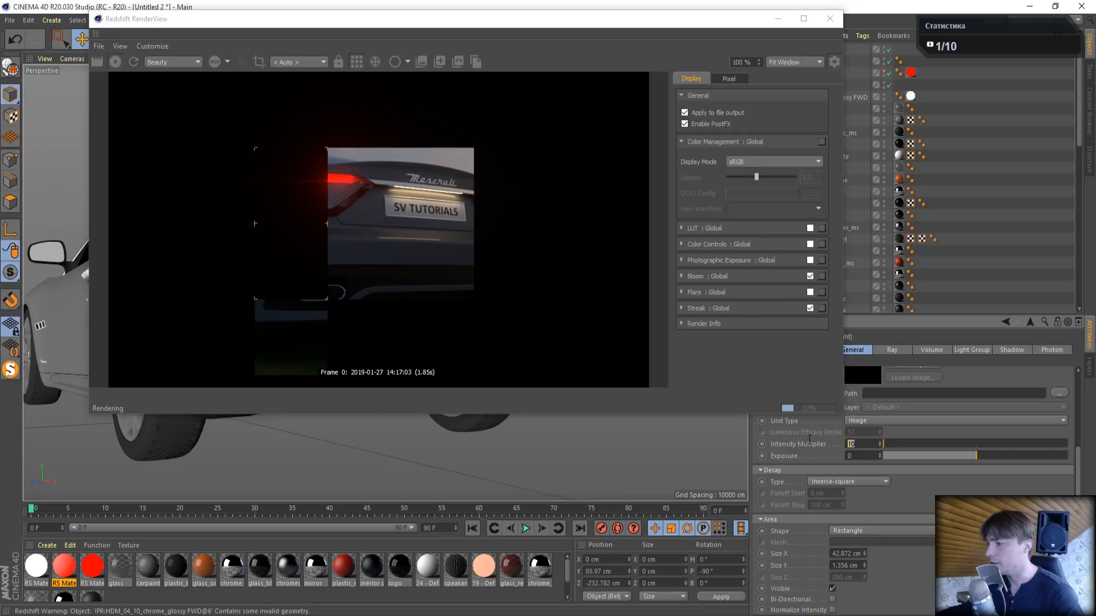
{"action": "type", "text": "5"}
{"action": "key", "text": "Return"}
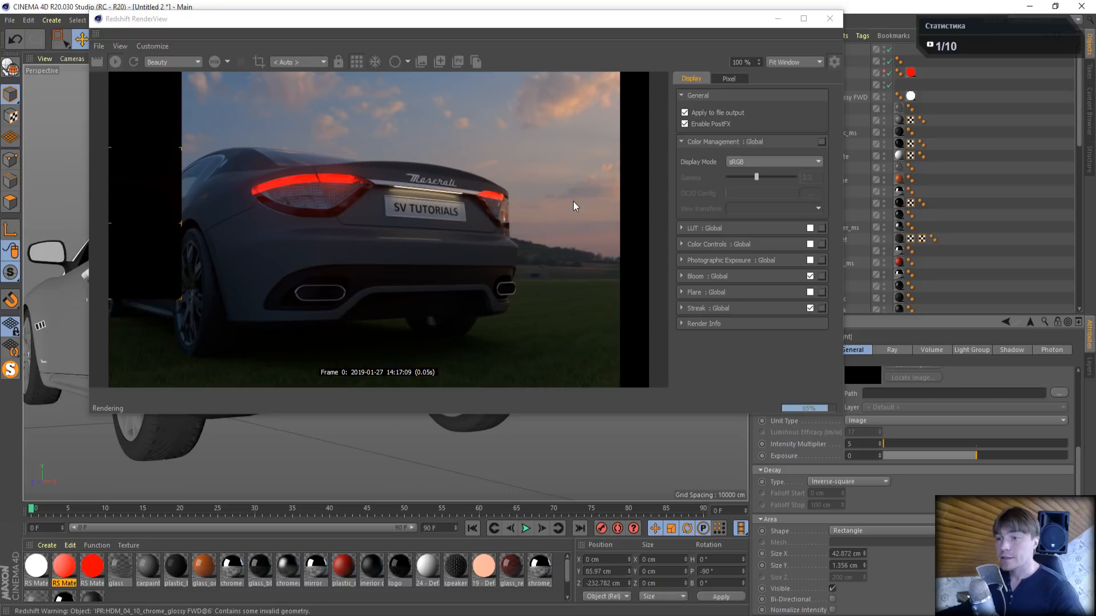
- Enable the global LUT for the render and load 8620 - Rec709.cube from the LUT pack's Rec.709 folder
{"action": "left_click_drag", "start_coordinate": [755, 32], "coordinate": [689, 58]}
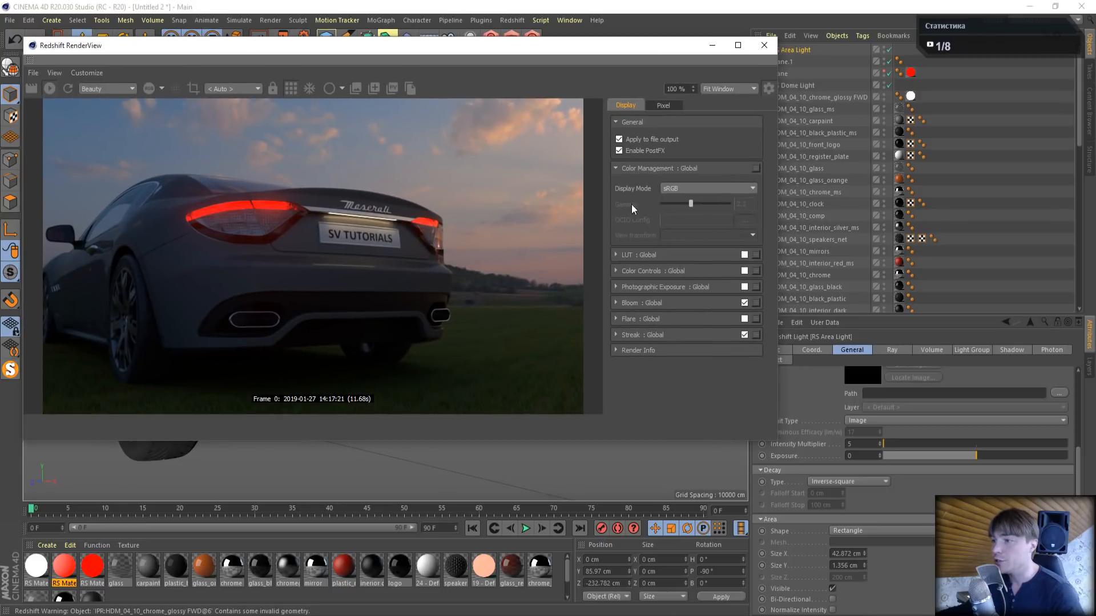
{"action": "left_click", "coordinate": [616, 170]}
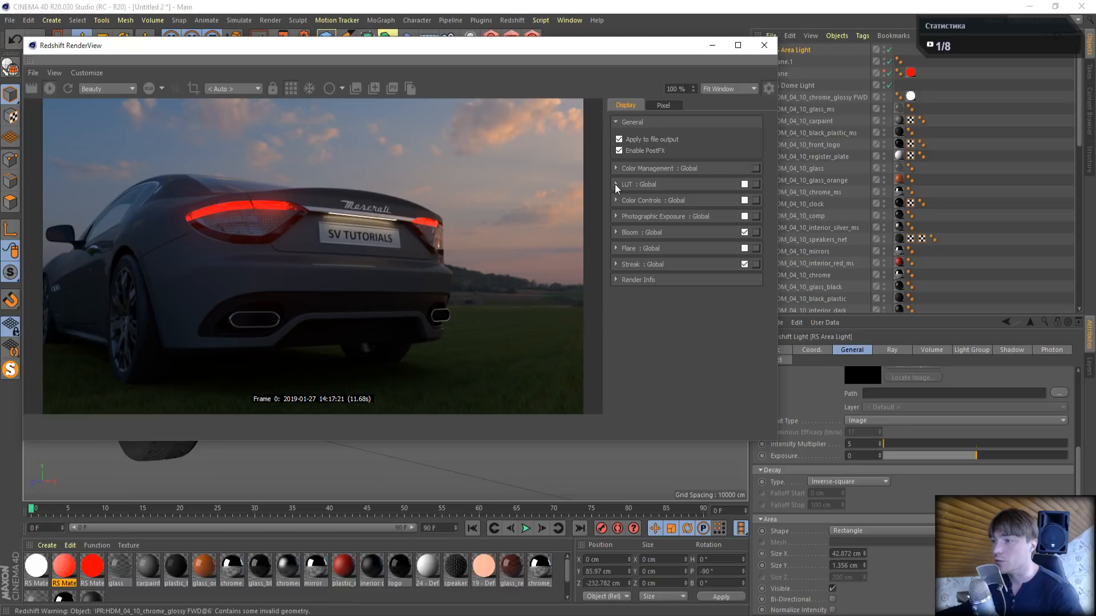
{"action": "left_click", "coordinate": [617, 186]}
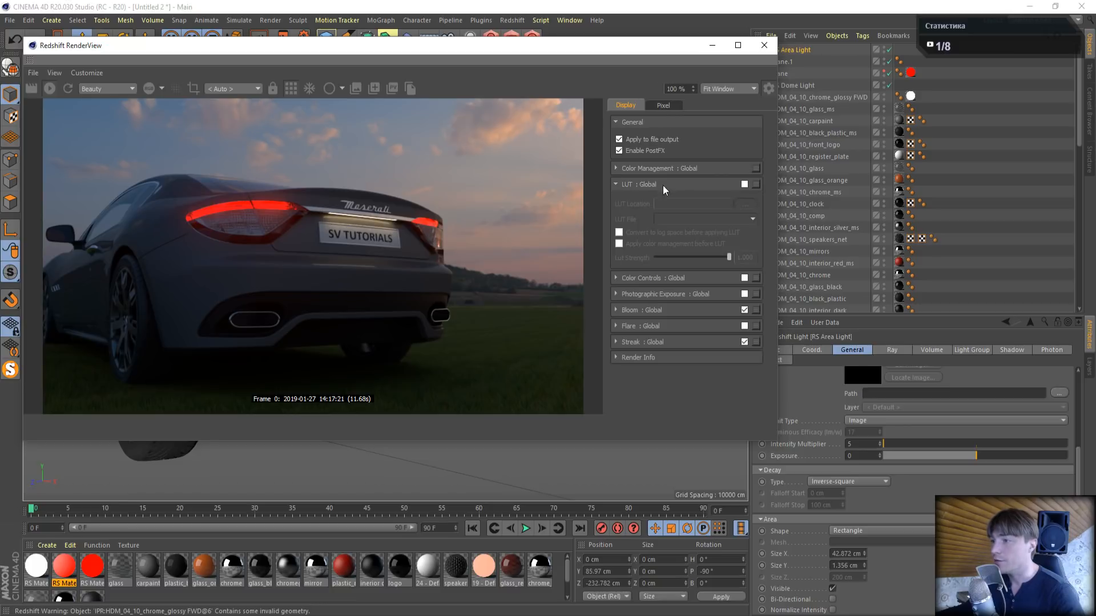
{"action": "left_click", "coordinate": [745, 185]}
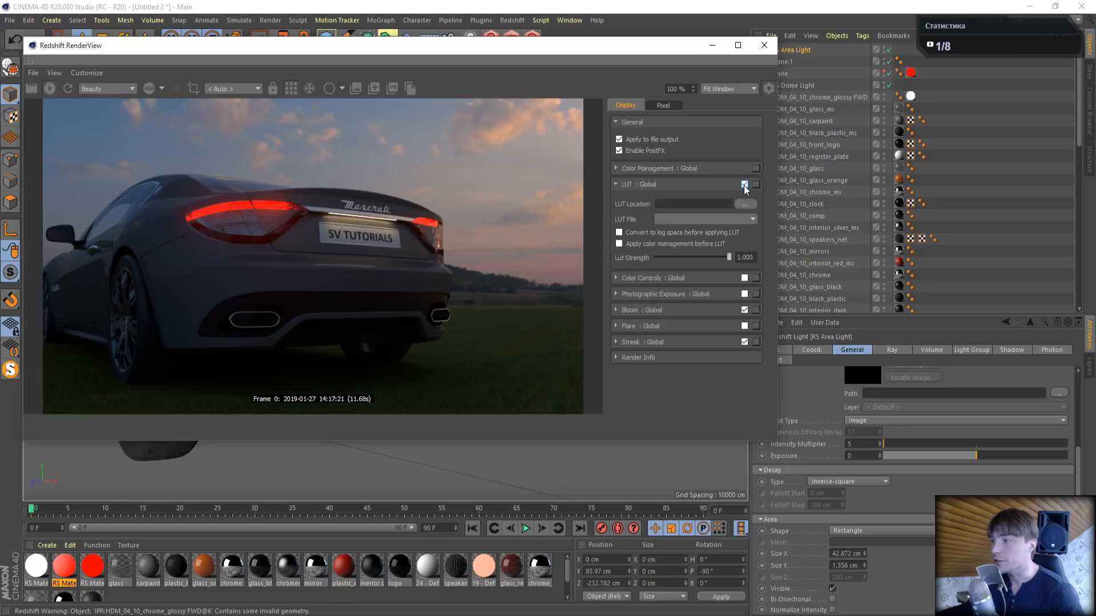
{"action": "left_click", "coordinate": [744, 205]}
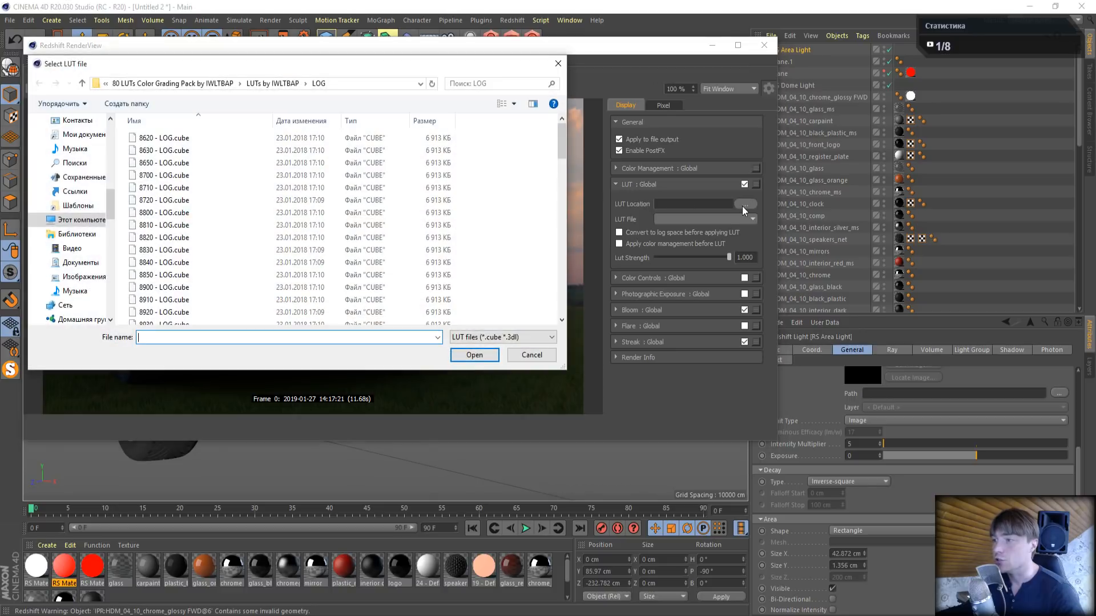
{"action": "left_click", "coordinate": [152, 84]}
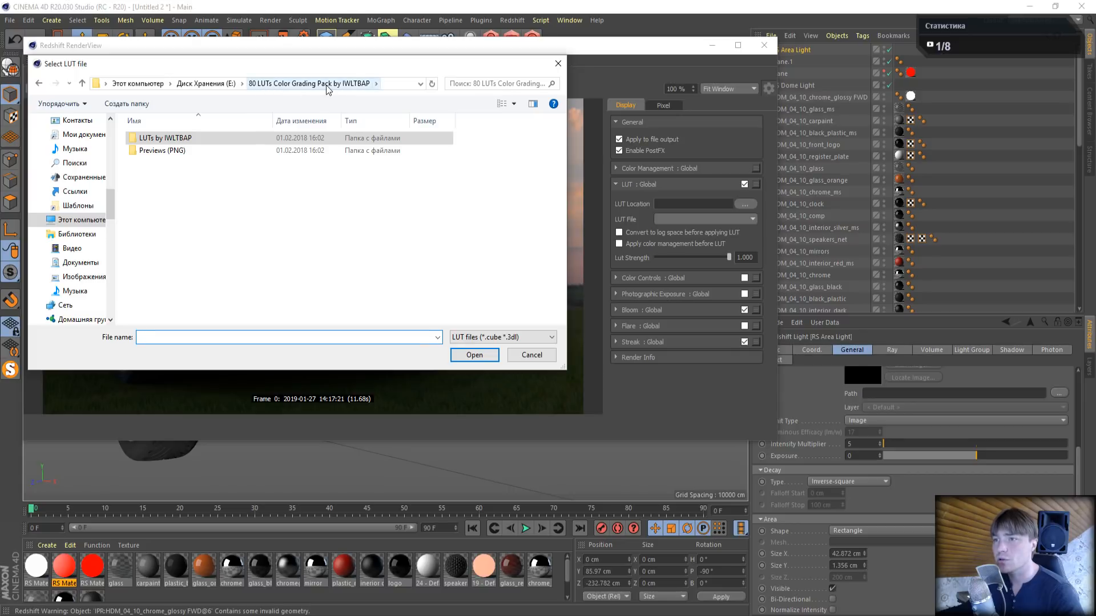
{"action": "double_click", "coordinate": [191, 138]}
{"action": "double_click", "coordinate": [149, 151]}
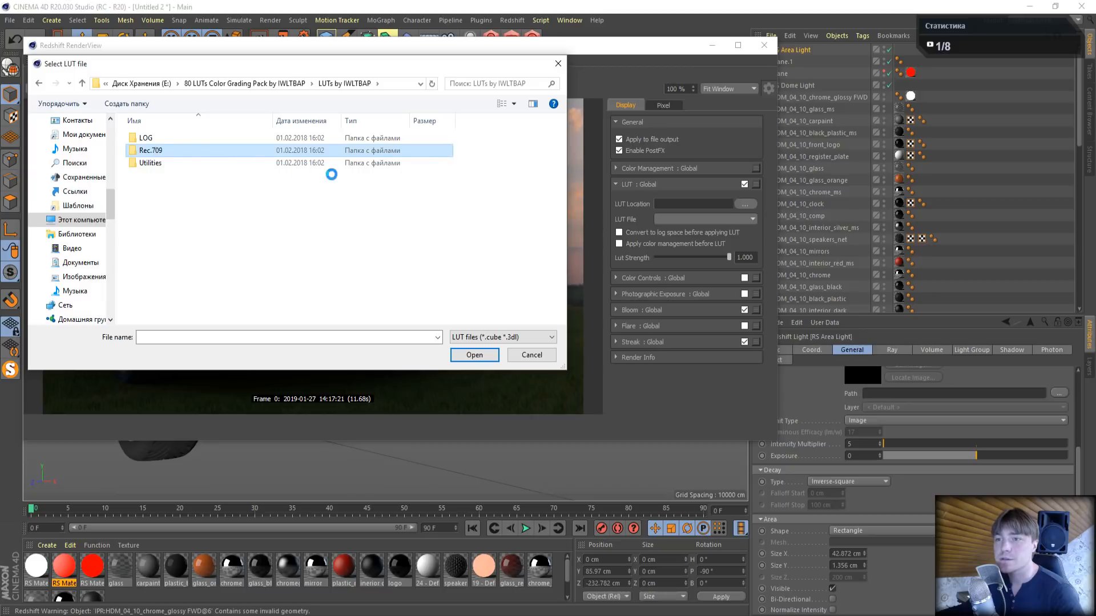
{"action": "left_click", "coordinate": [469, 356]}
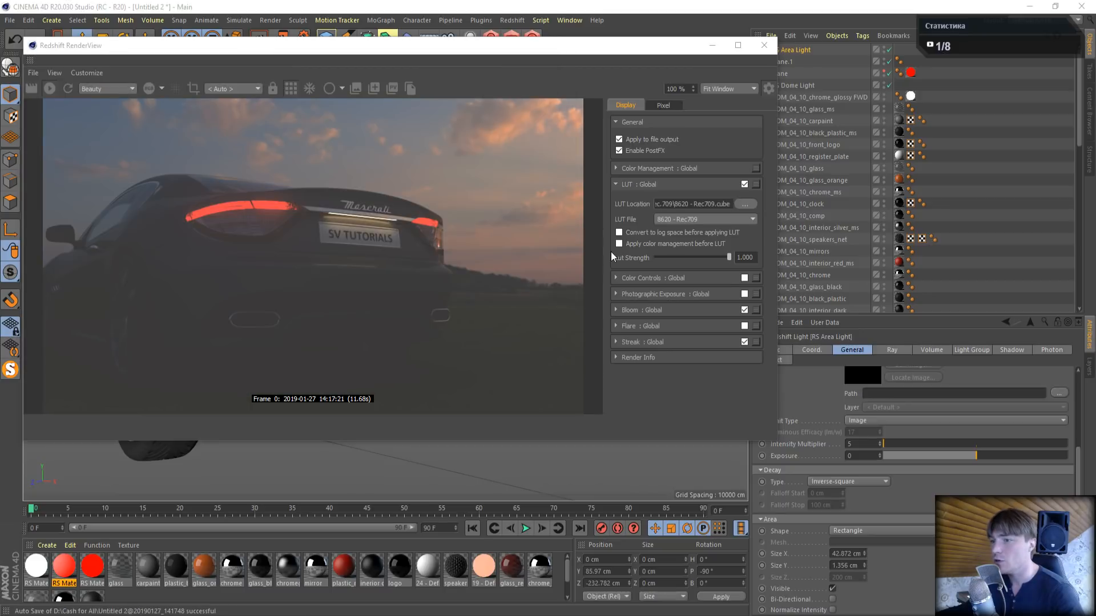
- Turn on conversion to log space before applying the LUT, and enlarge the render window in height and width
{"action": "left_click_drag", "start_coordinate": [586, 50], "coordinate": [561, 47]}
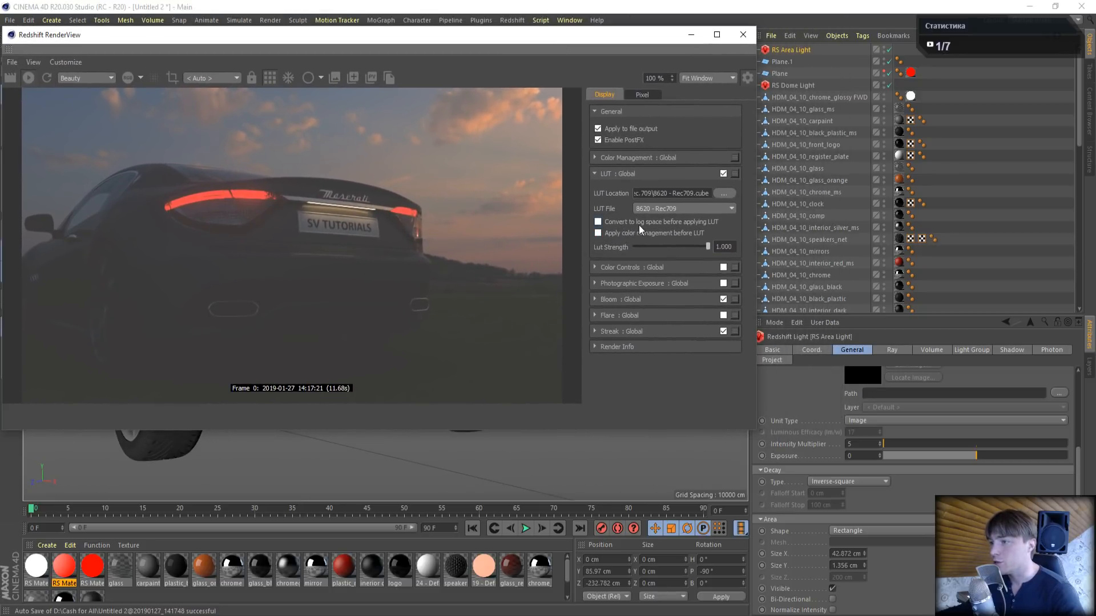
{"action": "left_click", "coordinate": [598, 222]}
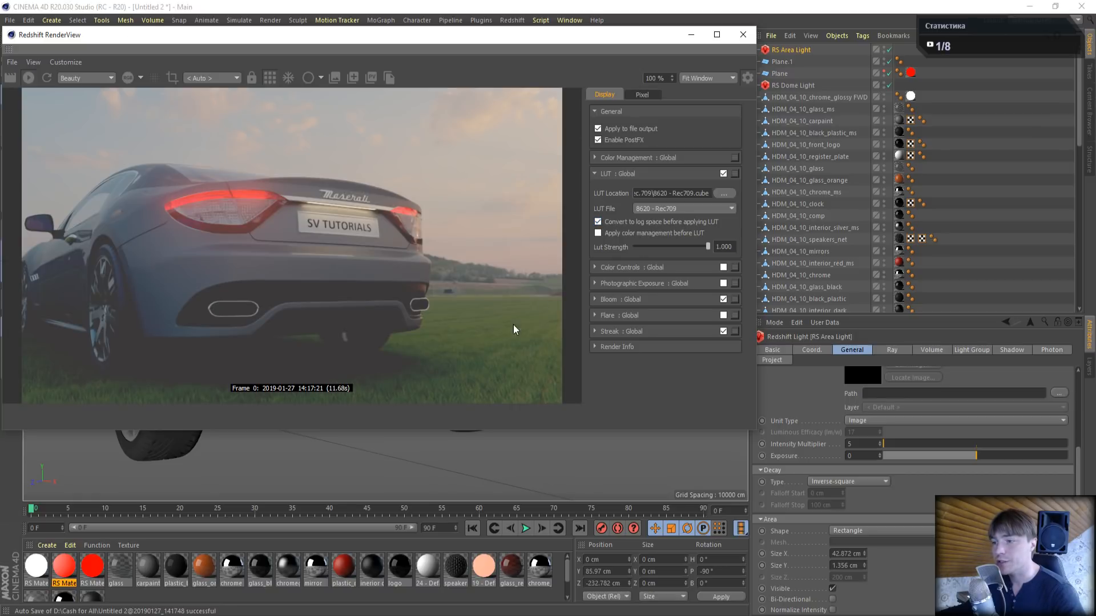
{"action": "left_click_drag", "start_coordinate": [439, 432], "coordinate": [442, 494]}
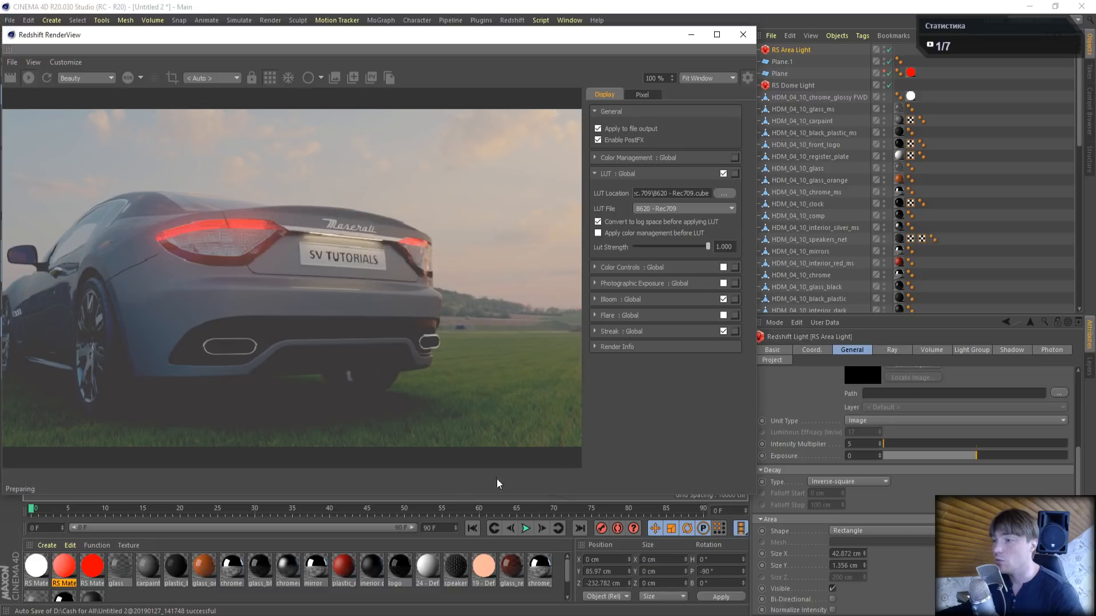
{"action": "left_click_drag", "start_coordinate": [758, 419], "coordinate": [840, 428]}
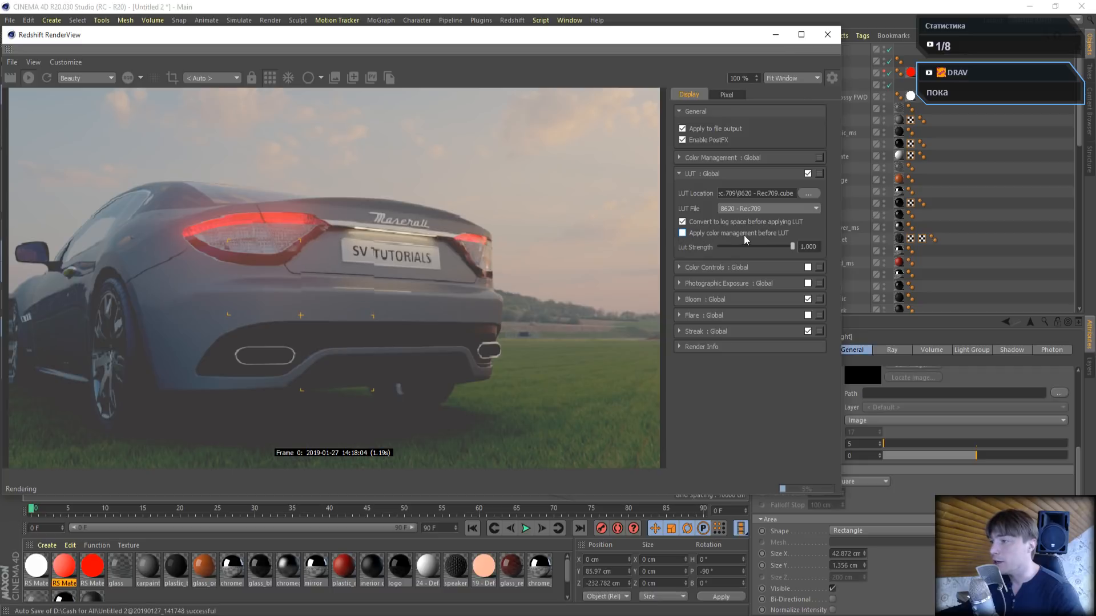
- Try applying color management before the LUT, and switch off both it and the log space conversion
{"action": "left_click", "coordinate": [682, 234]}
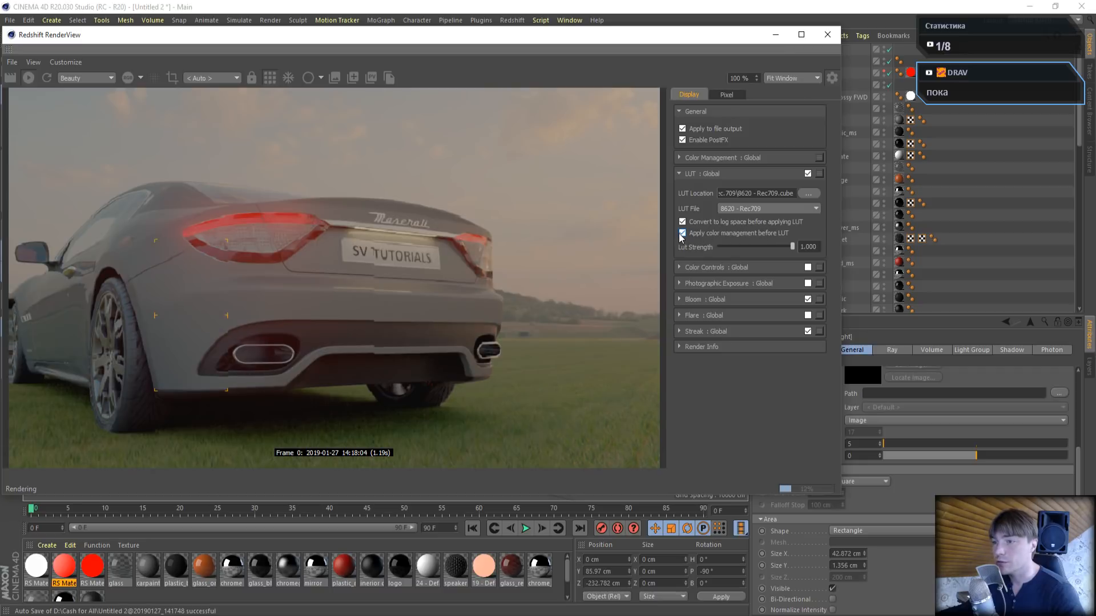
{"action": "left_click", "coordinate": [683, 222]}
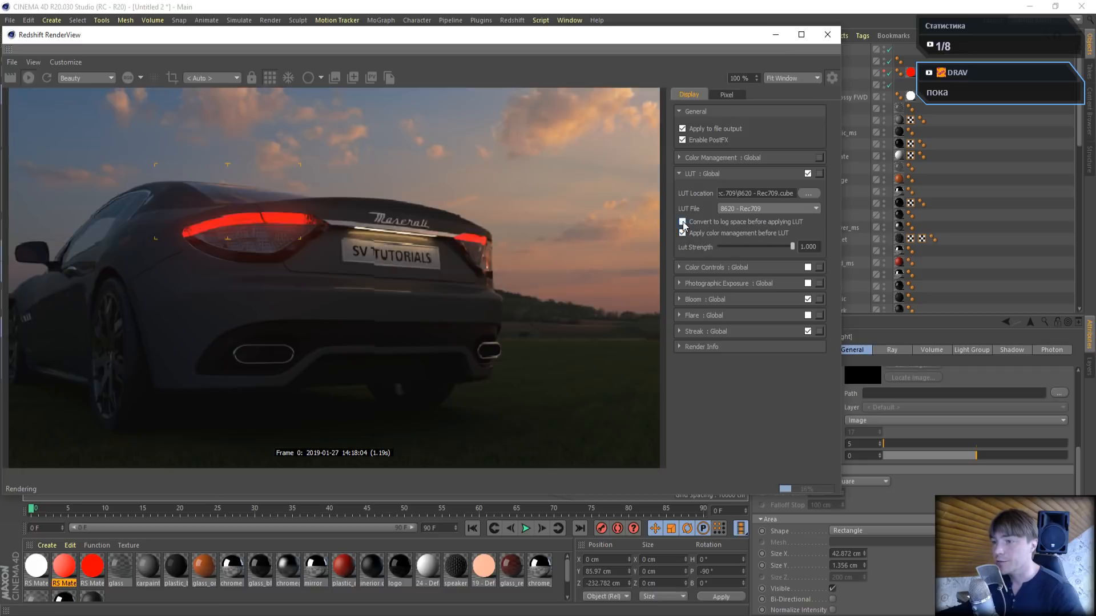
{"action": "left_click", "coordinate": [683, 233]}
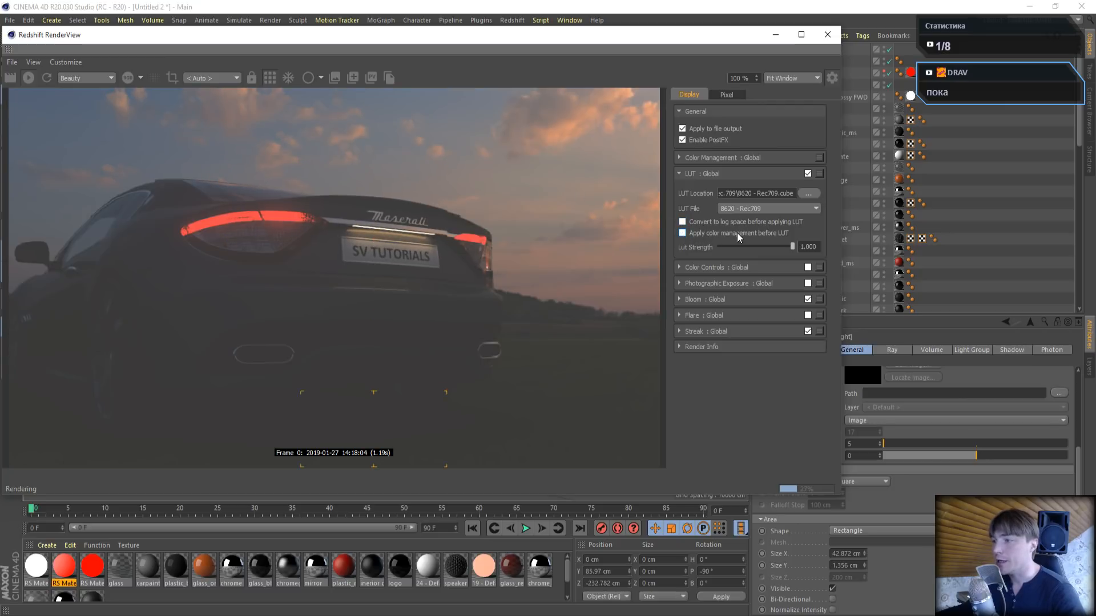
- Apply color management before the LUT, try out the Rec.709 LUT files one after another and choose 8950 - Rec709
{"action": "left_click", "coordinate": [682, 234]}
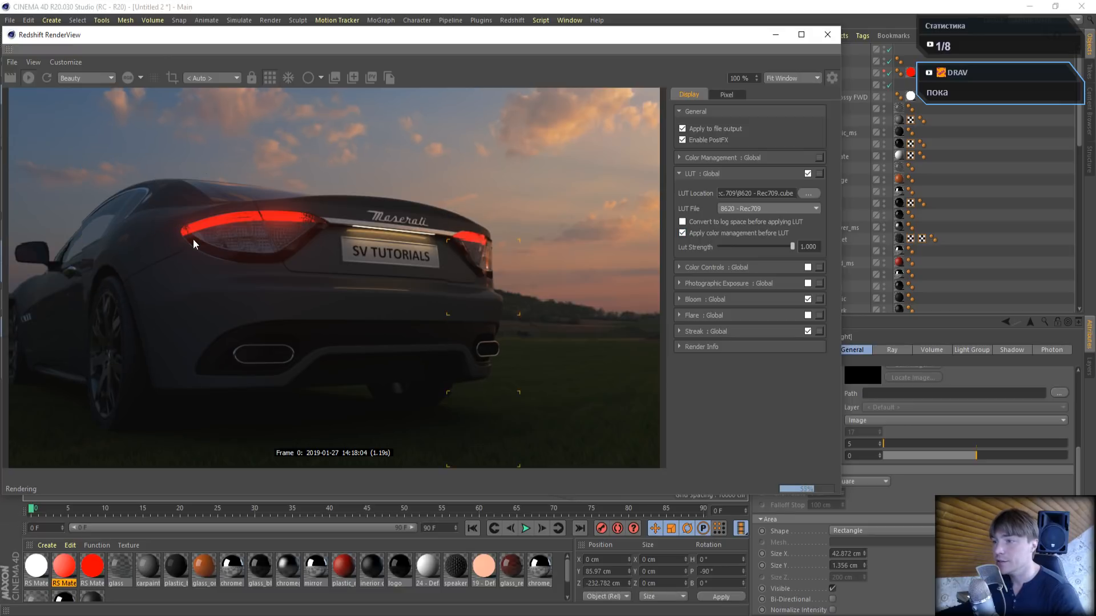
{"action": "left_click", "coordinate": [796, 211]}
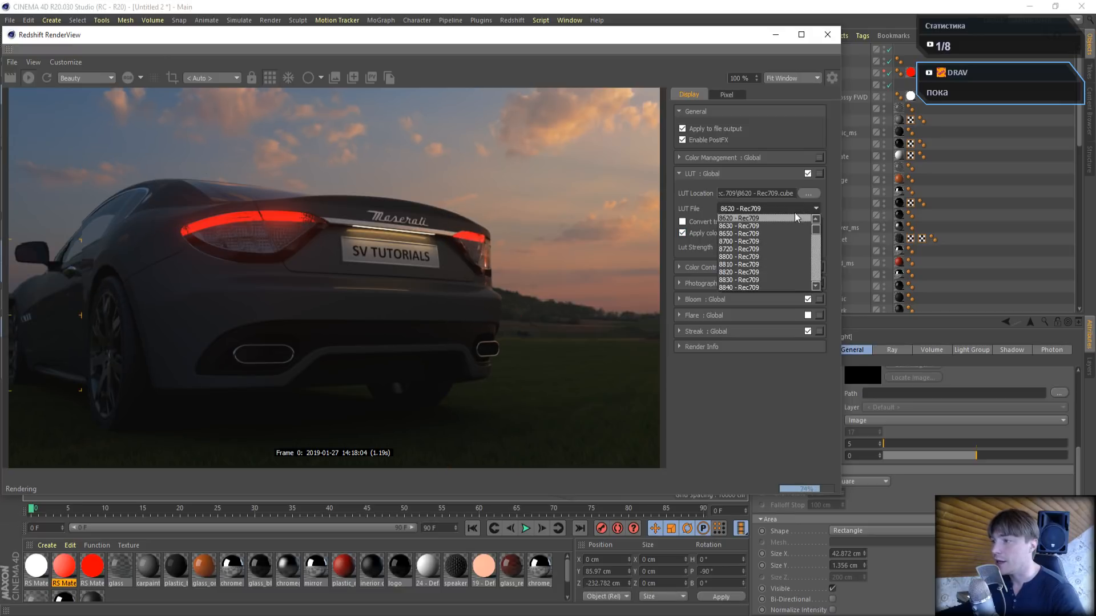
{"action": "left_click", "coordinate": [775, 220]}
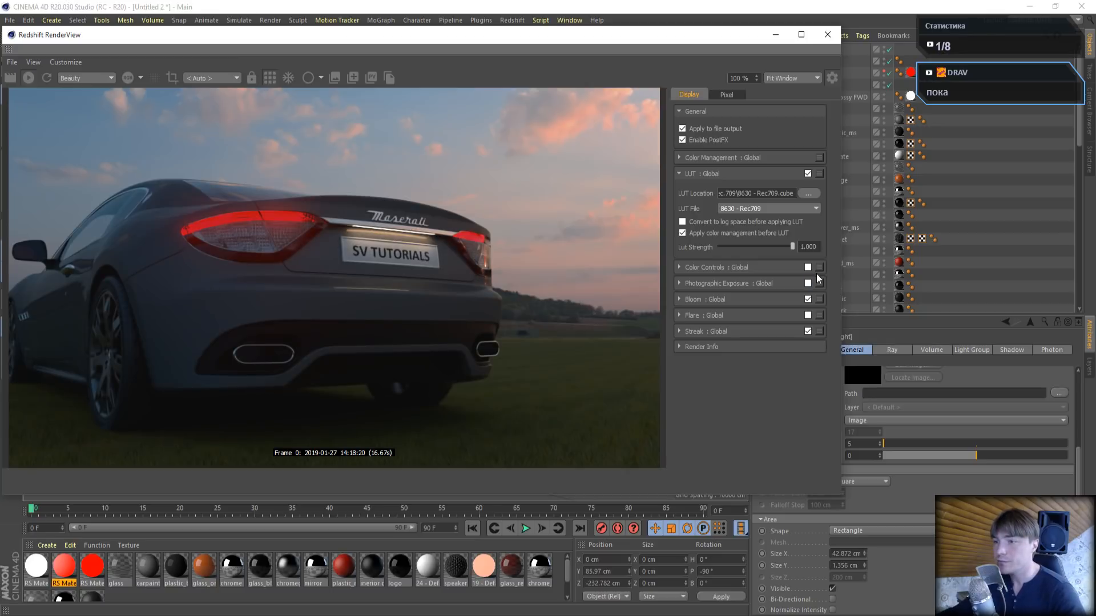
{"action": "key", "text": "Down"}
{"action": "key", "text": "Down"}
{"action": "key", "text": "Down"}
{"action": "key", "text": "Down"}
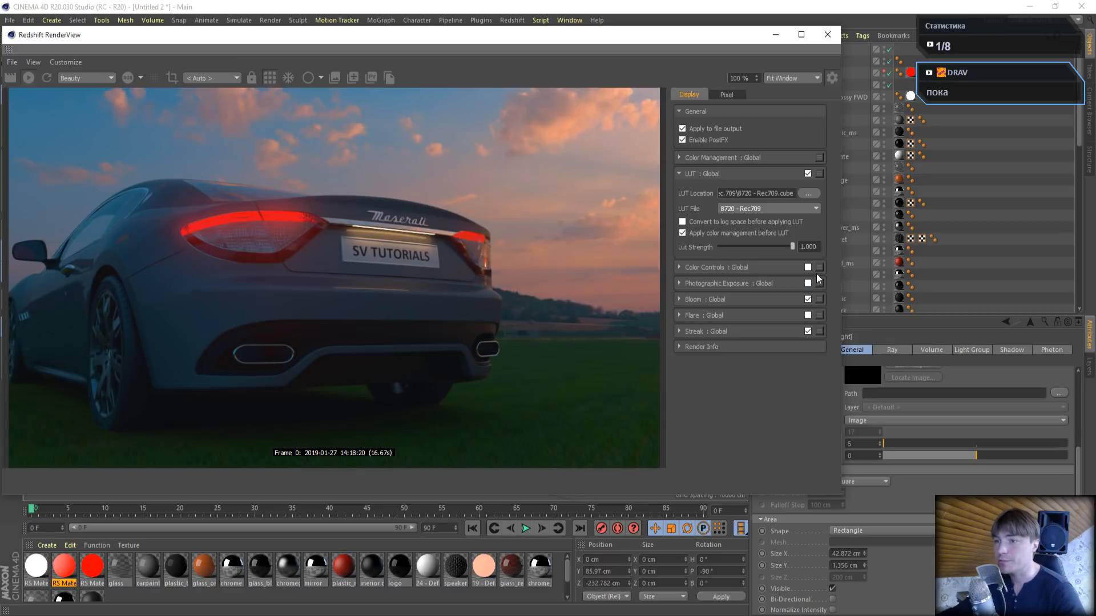
{"action": "key", "text": "Down"}
{"action": "key", "text": "Down"}
{"action": "key", "text": "Down"}
{"action": "key", "text": "Down"}
{"action": "key", "text": "Down"}
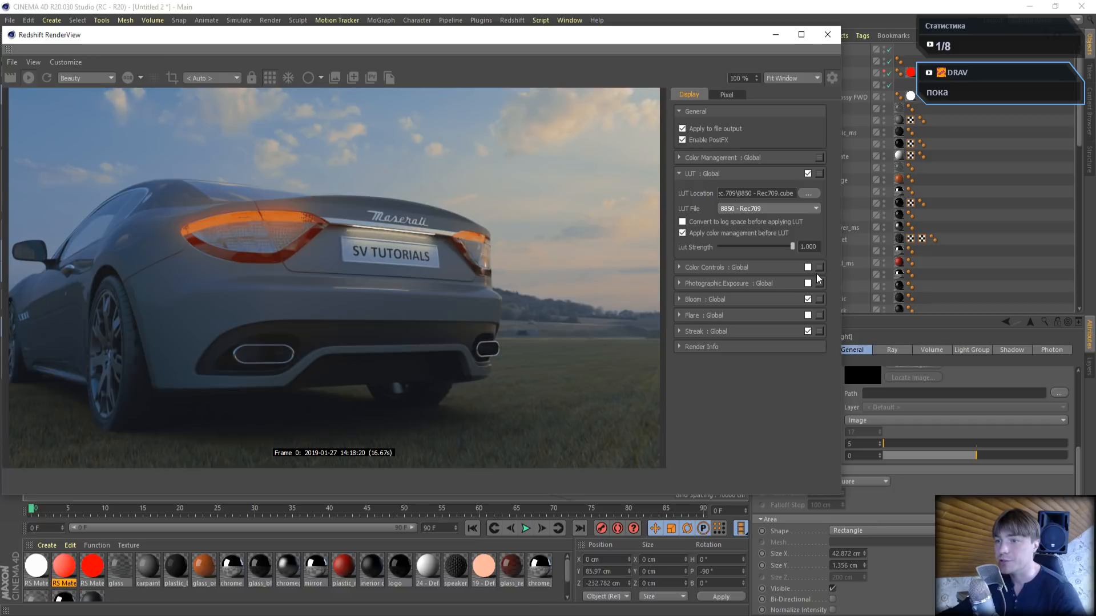
{"action": "key", "text": "Down"}
{"action": "key", "text": "Down"}
{"action": "key", "text": "Down"}
{"action": "key", "text": "Down"}
{"action": "key", "text": "Down"}
{"action": "key", "text": "Down"}
{"action": "key", "text": "Down"}
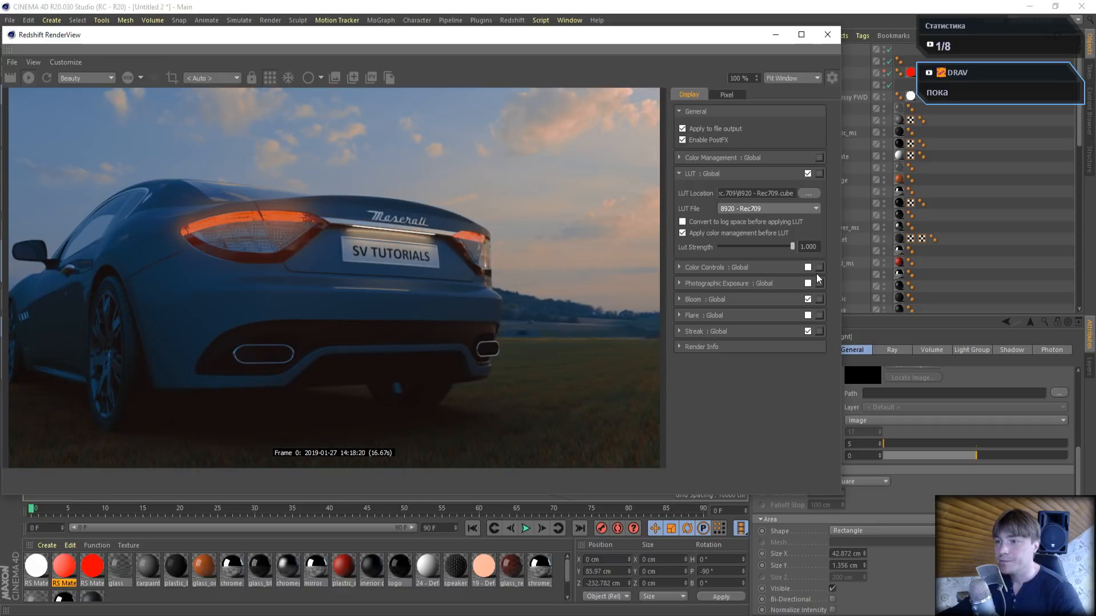
{"action": "key", "text": "Up"}
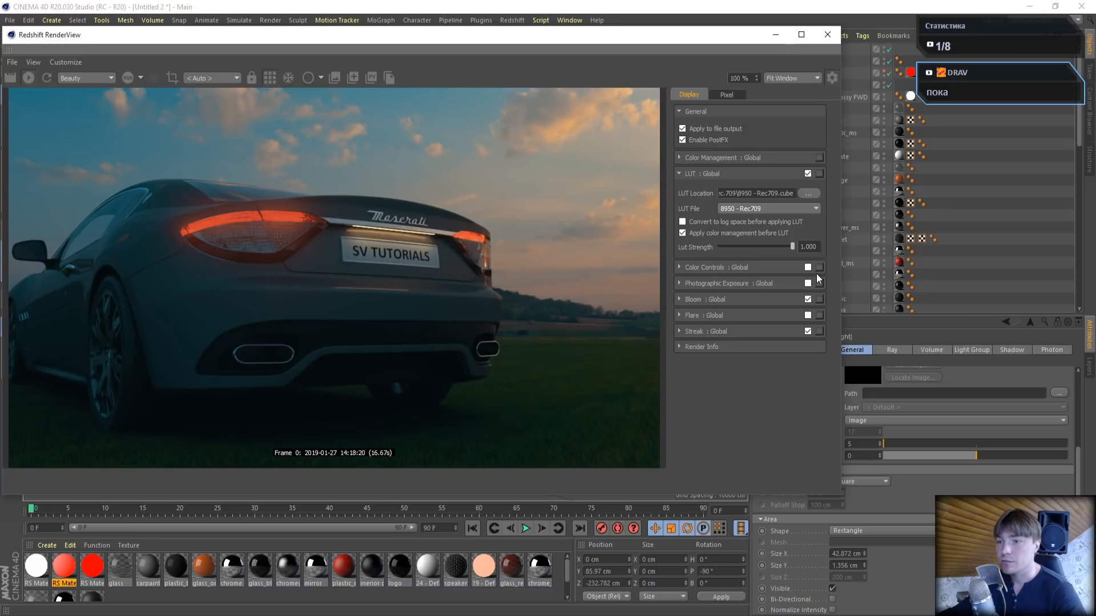
{"action": "key", "text": "Down"}
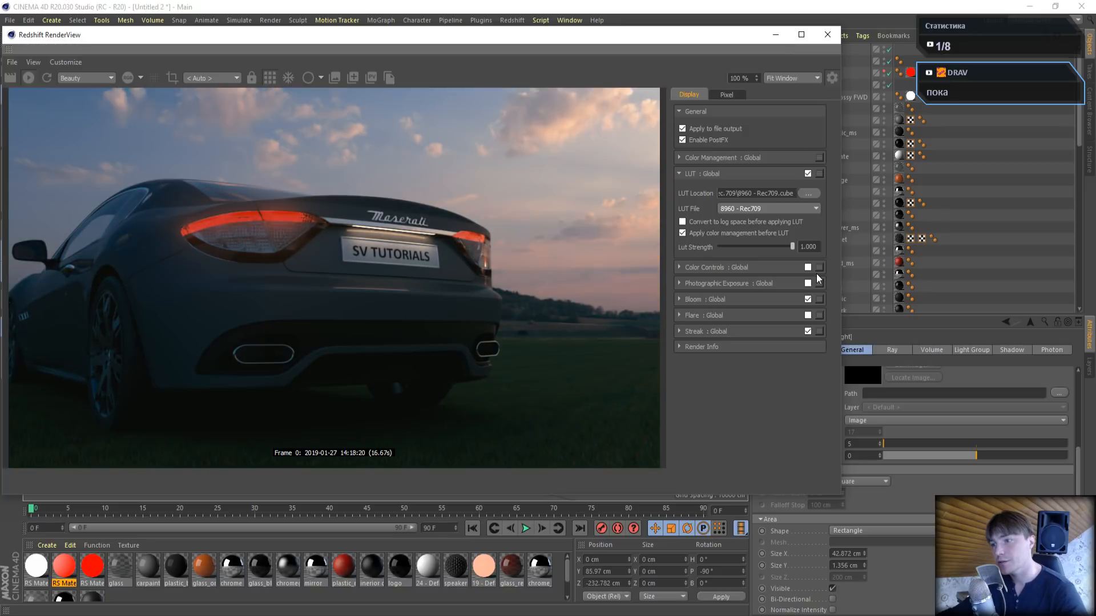
{"action": "key", "text": "Up"}
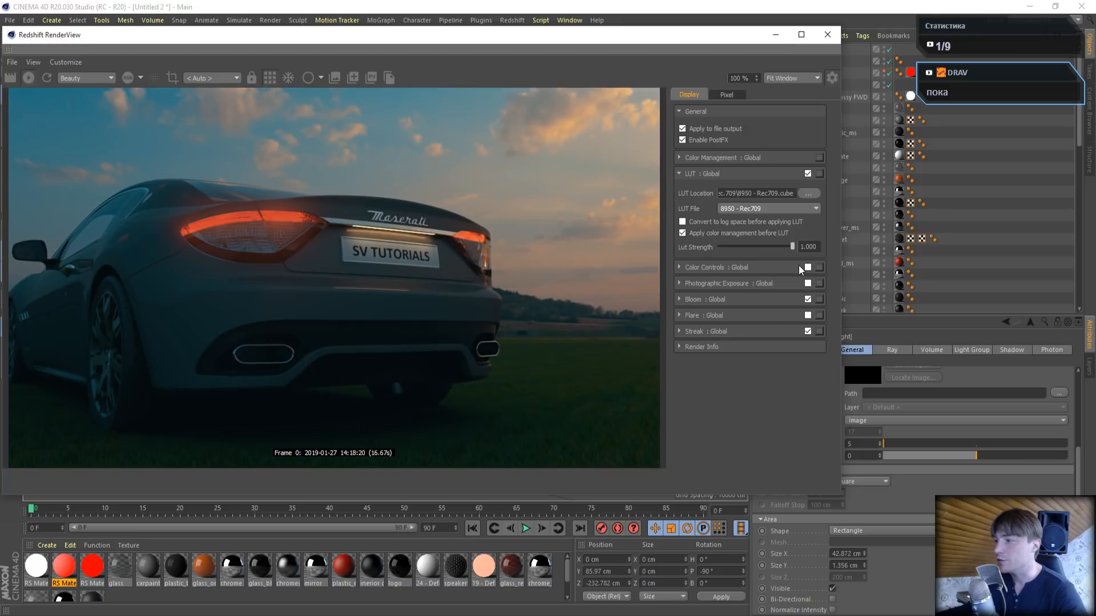
- Set bloom threshold to 21.008, softness to 0.429 and intensity to 2.387, streak threshold to 8.621 and tail to 0.619, and close the render window
{"action": "left_click", "coordinate": [680, 298]}
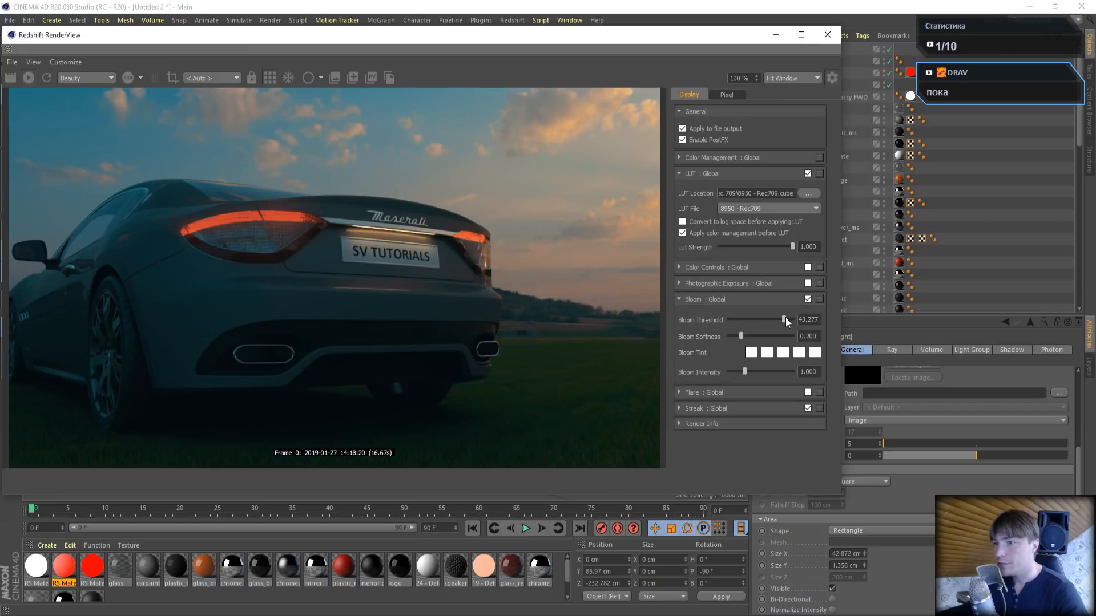
{"action": "left_click_drag", "start_coordinate": [785, 319], "coordinate": [767, 373]}
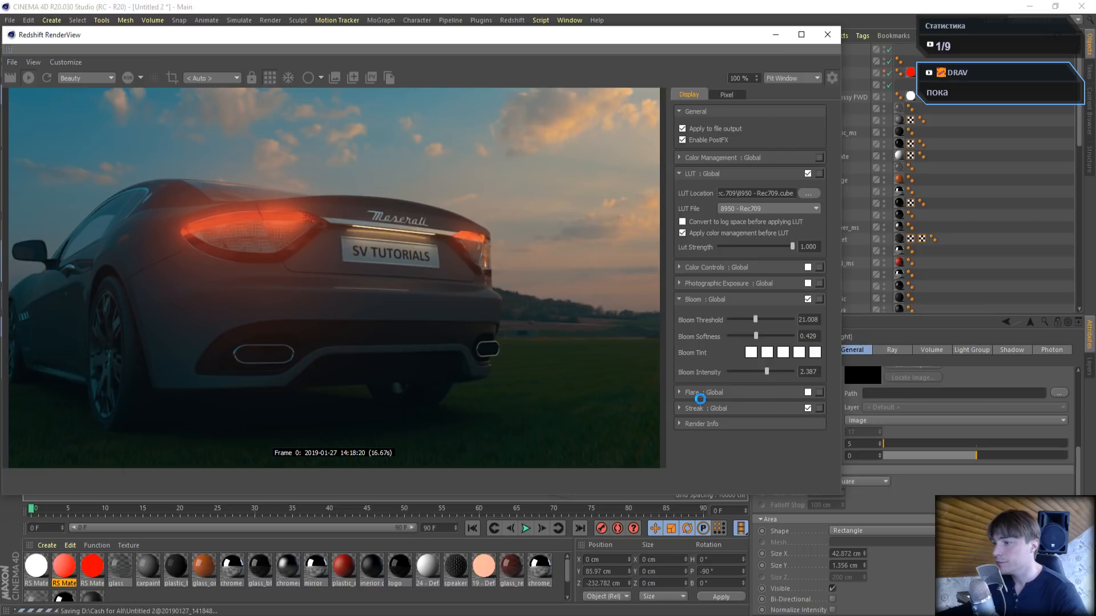
{"action": "left_click", "coordinate": [688, 410]}
{"action": "mouse_move", "coordinate": [760, 434]}
{"action": "left_mouse_down"}
{"action": "mouse_move", "coordinate": [740, 432]}
{"action": "mouse_move", "coordinate": [768, 443]}
{"action": "mouse_move", "coordinate": [744, 460]}
{"action": "left_mouse_up"}
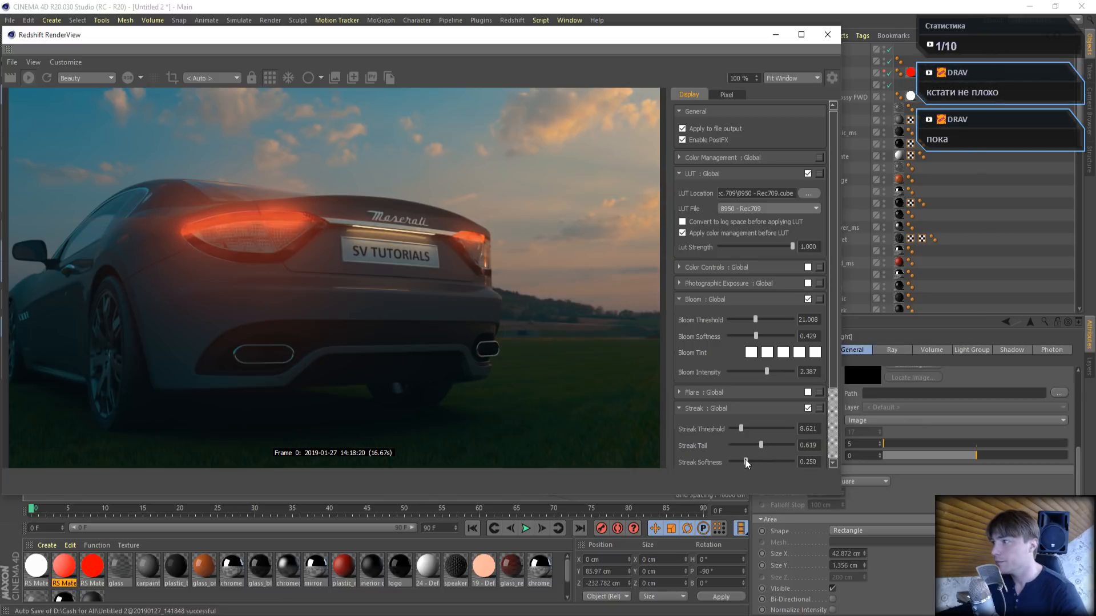
{"action": "left_click", "coordinate": [827, 34]}
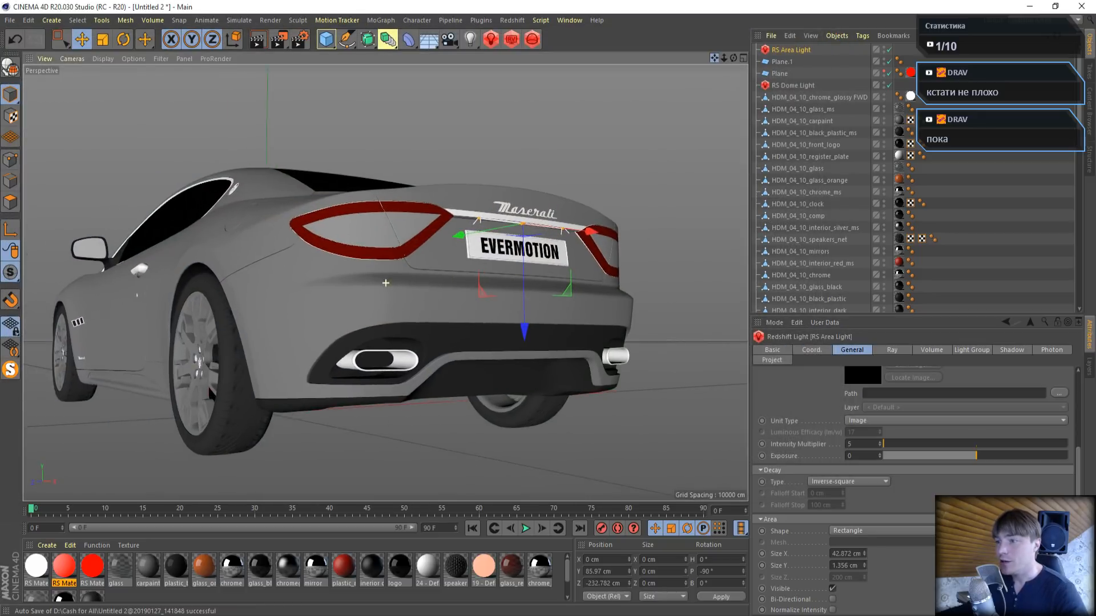
- Set the minimum samples of Redshift's unified sampling to 32 in the render settings
{"action": "mouse_move", "coordinate": [714, 57]}
{"action": "left_mouse_down"}
{"action": "mouse_move", "coordinate": [733, 60]}
{"action": "mouse_move", "coordinate": [668, 58]}
{"action": "mouse_move", "coordinate": [727, 47]}
{"action": "mouse_move", "coordinate": [746, 59]}
{"action": "mouse_move", "coordinate": [707, 63]}
{"action": "left_mouse_up"}
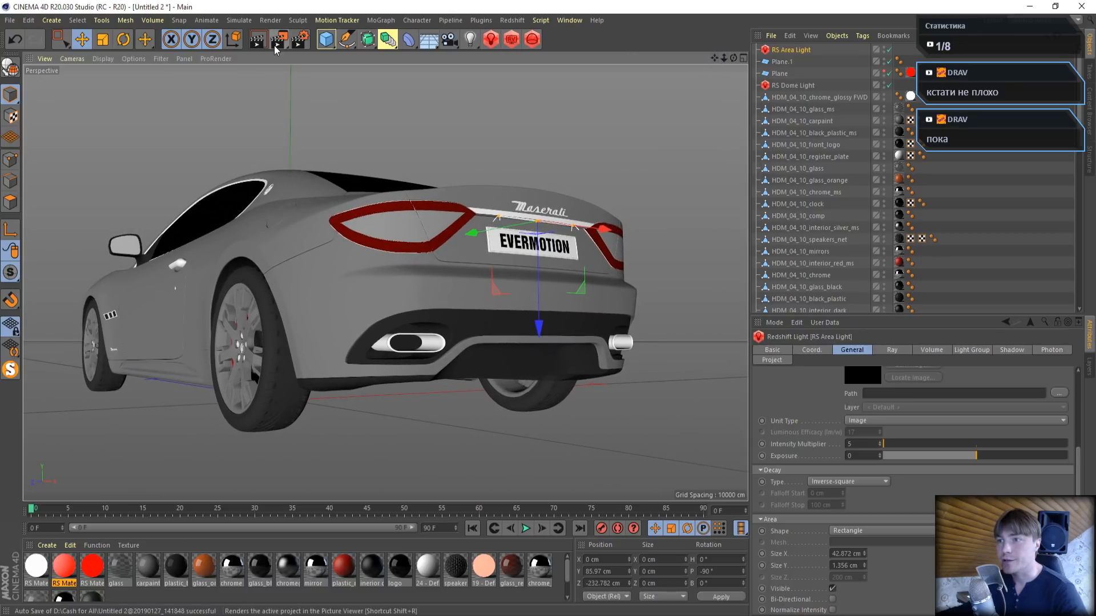
{"action": "left_click", "coordinate": [257, 40]}
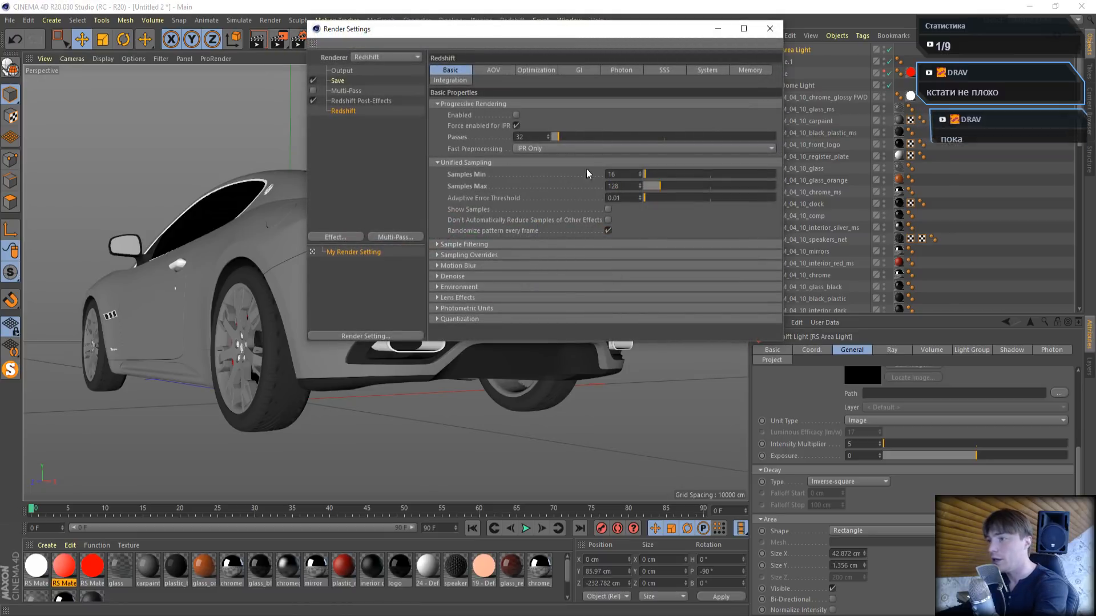
{"action": "left_click", "coordinate": [588, 73]}
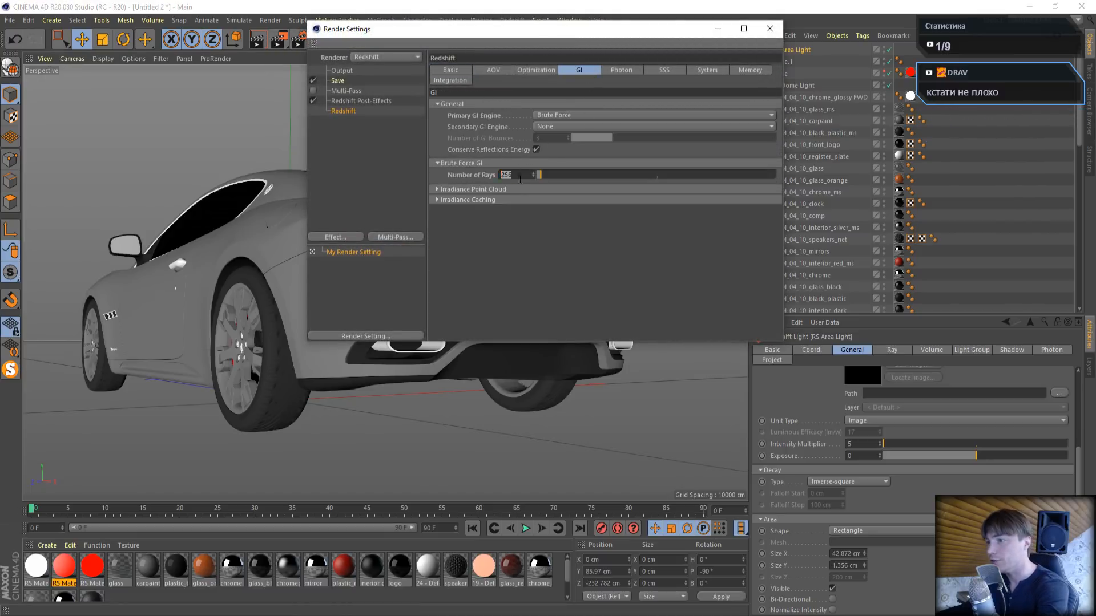
{"action": "left_click", "coordinate": [452, 70]}
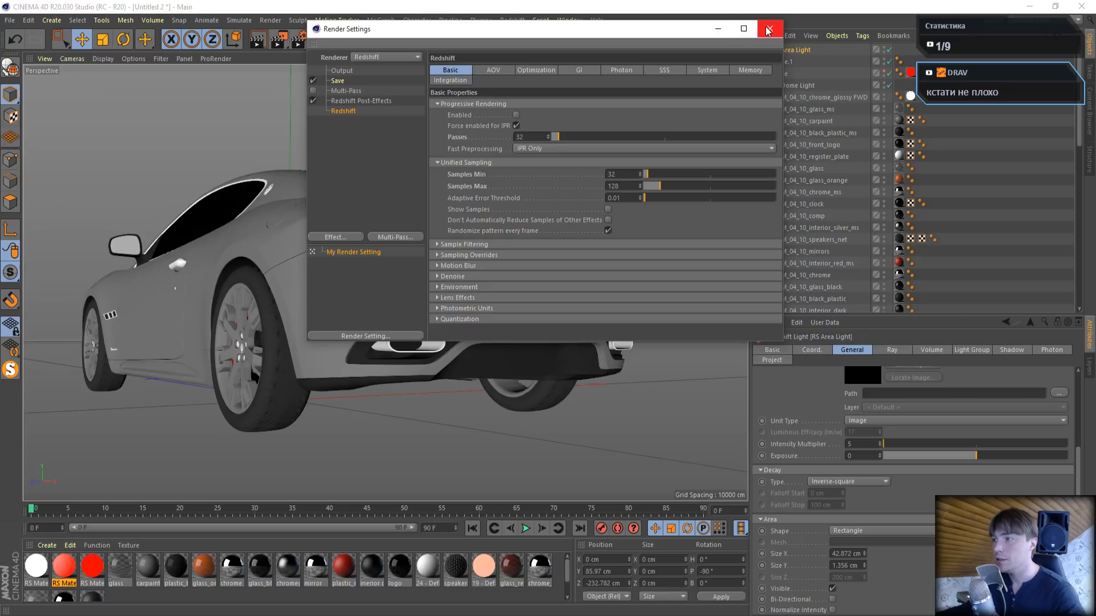
- Set Redshift's bucket size to 256 in the system render settings and close the settings
{"action": "left_click", "coordinate": [706, 70]}
{"action": "left_click", "coordinate": [454, 261]}
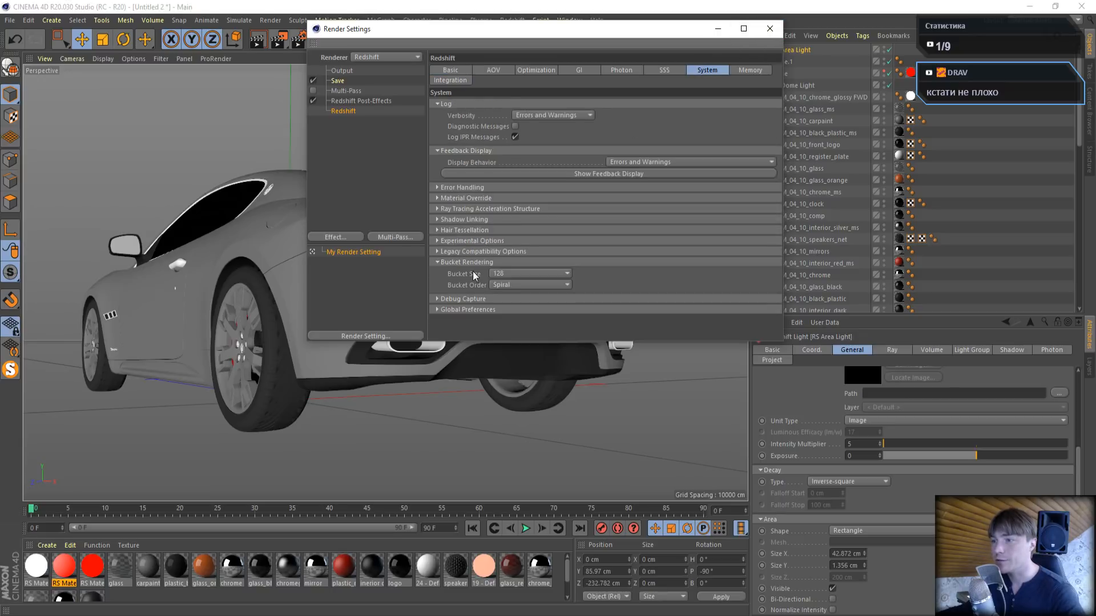
{"action": "left_click", "coordinate": [504, 275]}
{"action": "left_click", "coordinate": [508, 318]}
{"action": "left_click", "coordinate": [519, 275]}
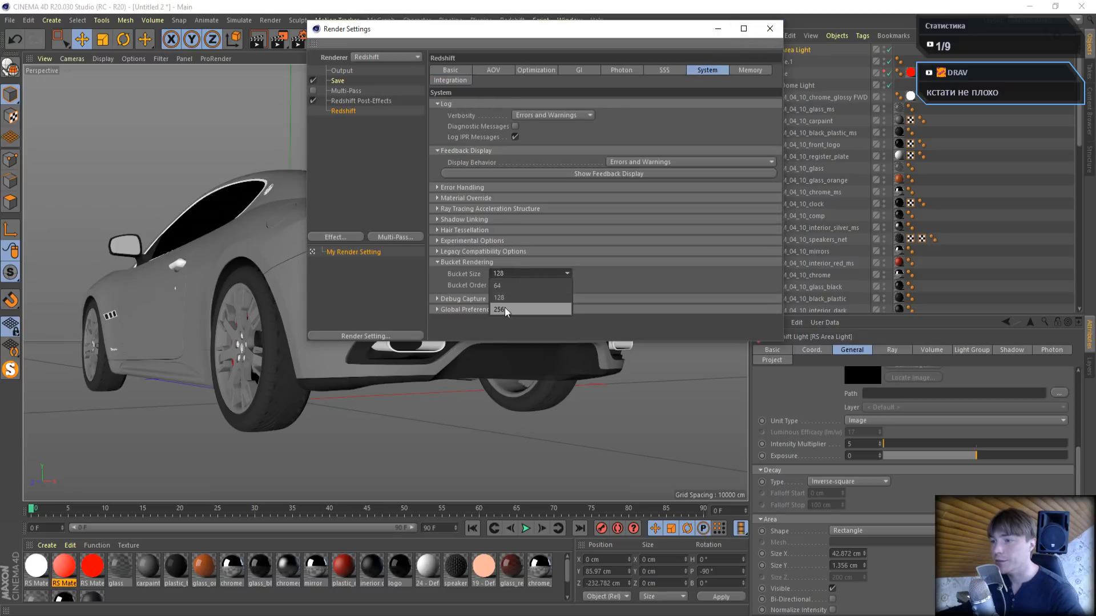
{"action": "left_click", "coordinate": [505, 309]}
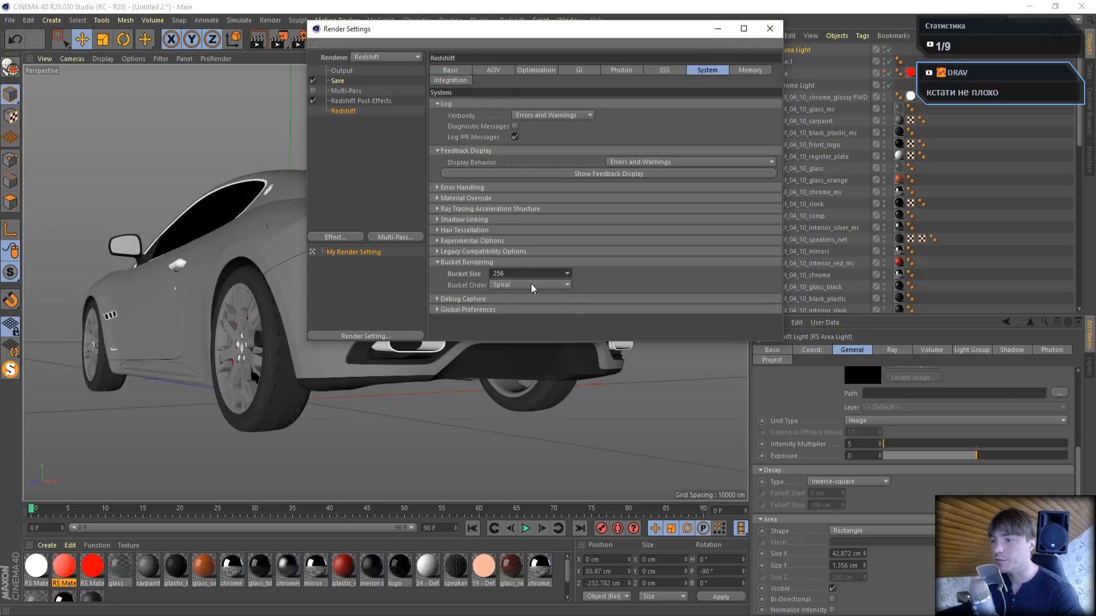
{"action": "left_click", "coordinate": [769, 29]}
- Render the scene in the Picture Viewer, view the complete image, and close the viewer and the feedback display
{"action": "left_click", "coordinate": [282, 41]}
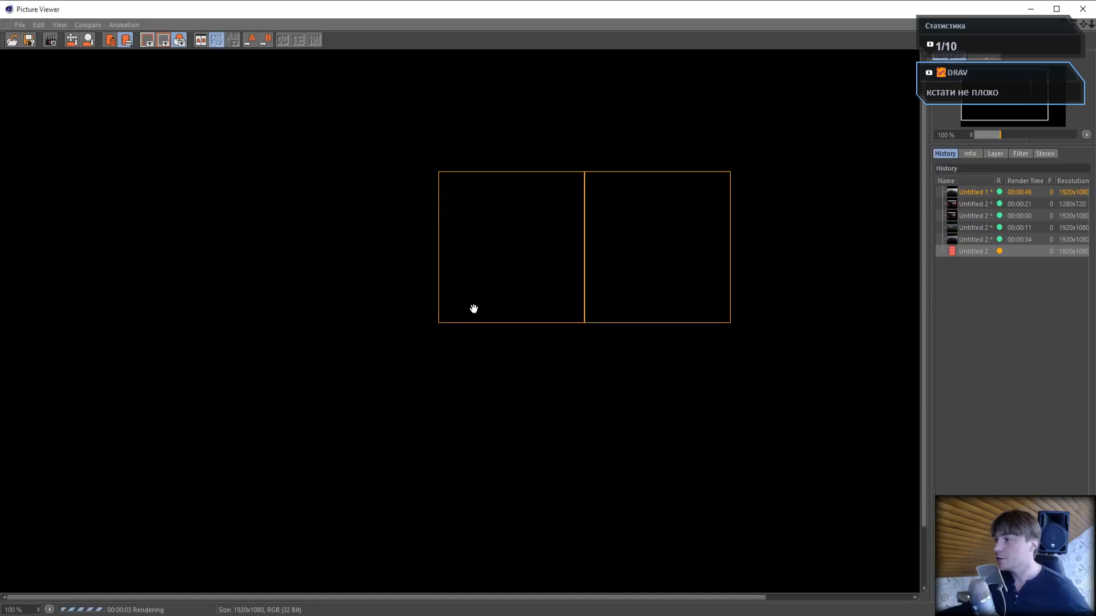
{"action": "left_click_drag", "start_coordinate": [472, 308], "coordinate": [399, 281]}
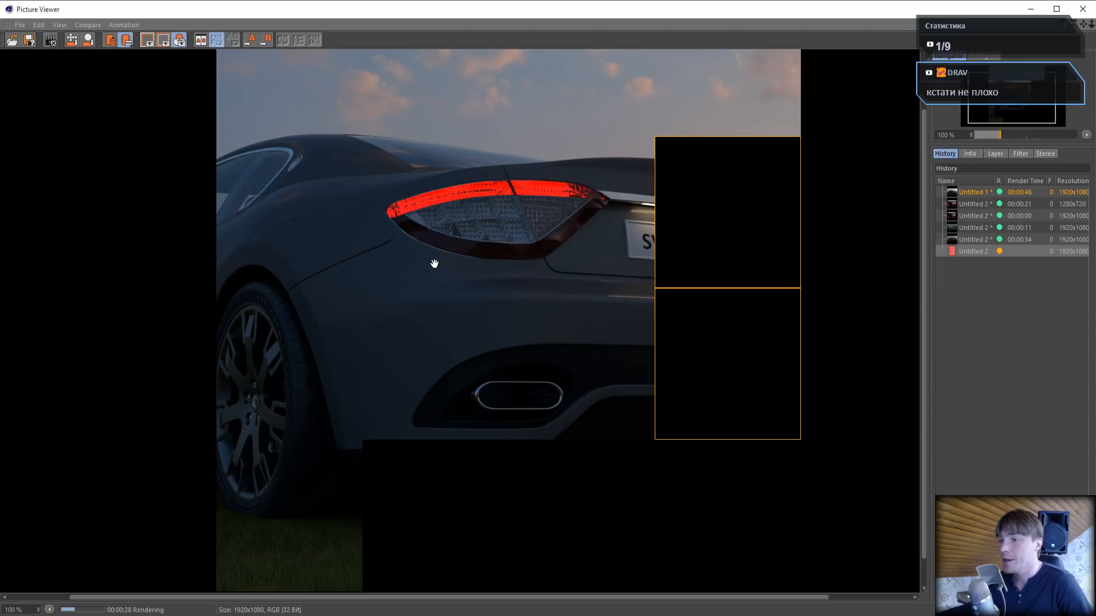
{"action": "scroll", "coordinate": [435, 264], "scroll_direction": "down", "scroll_amount": 1}
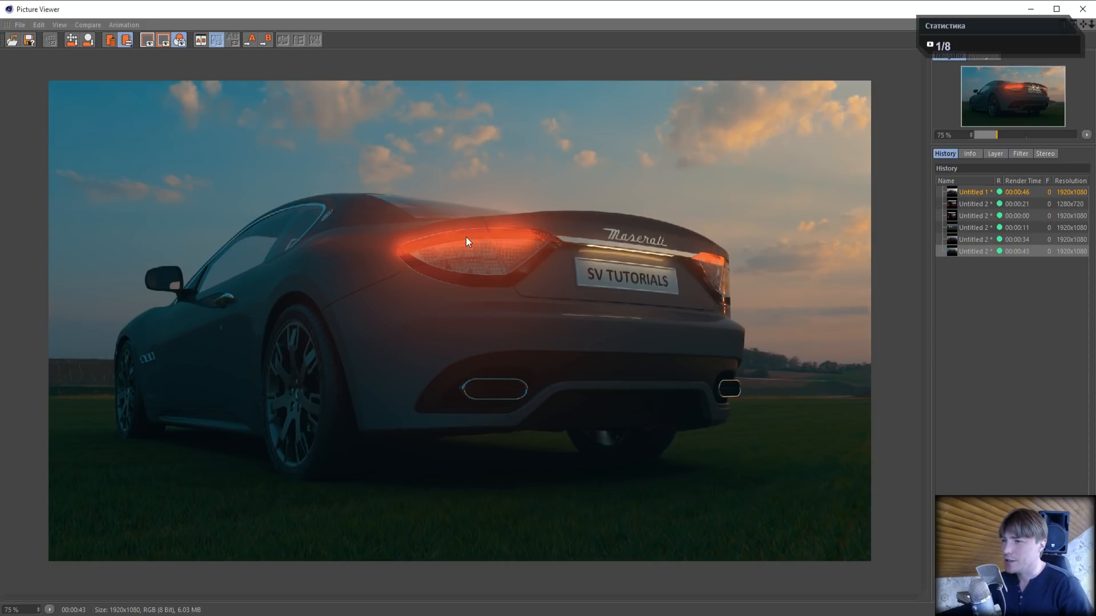
{"action": "left_click", "coordinate": [1082, 9]}
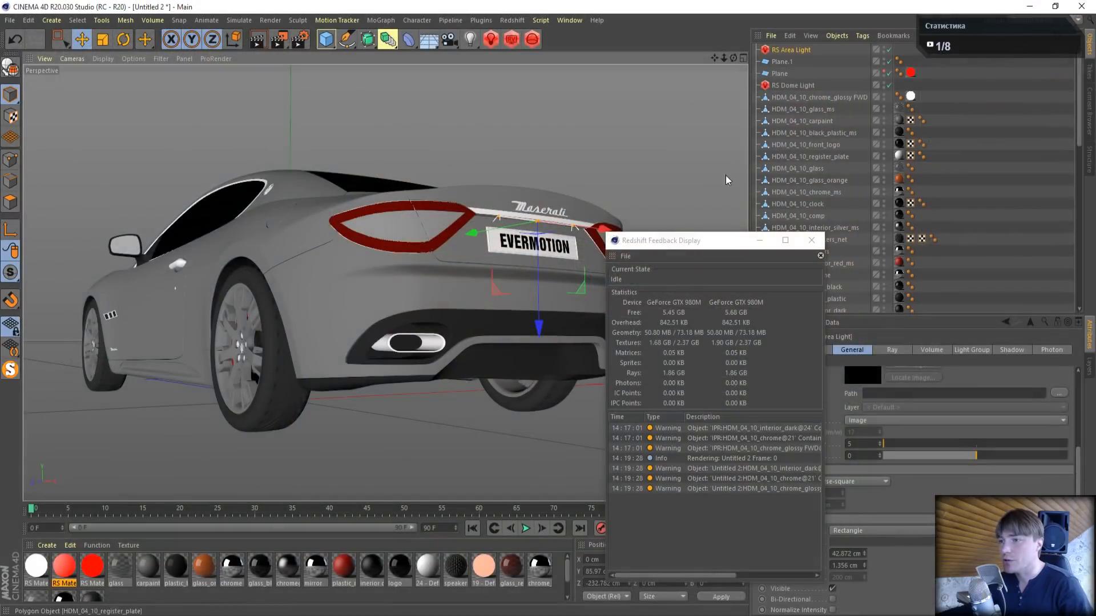
{"action": "left_click", "coordinate": [814, 237]}
- Reopen the Redshift RenderView and lower the bloom intensity to 1.311
{"action": "left_click", "coordinate": [510, 39]}
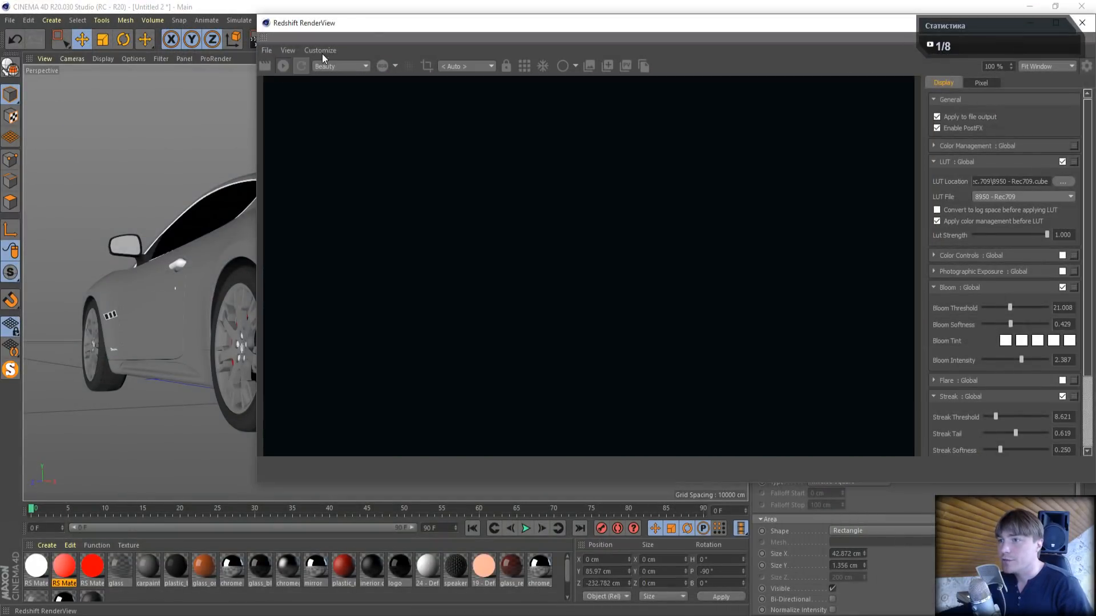
{"action": "left_click_drag", "start_coordinate": [358, 32], "coordinate": [144, 59]}
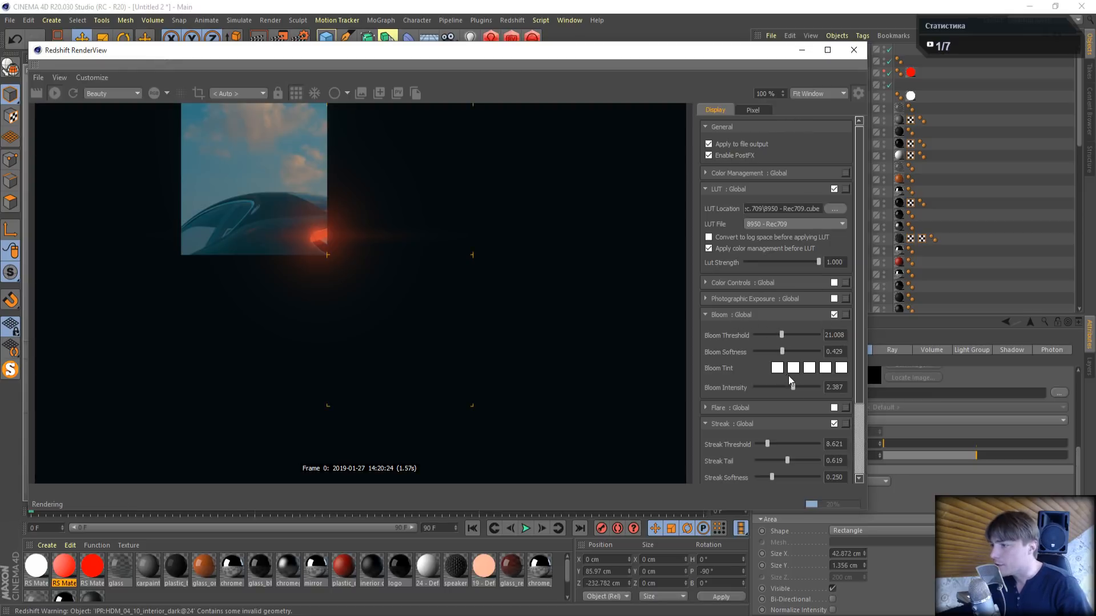
{"action": "left_click_drag", "start_coordinate": [790, 388], "coordinate": [774, 388]}
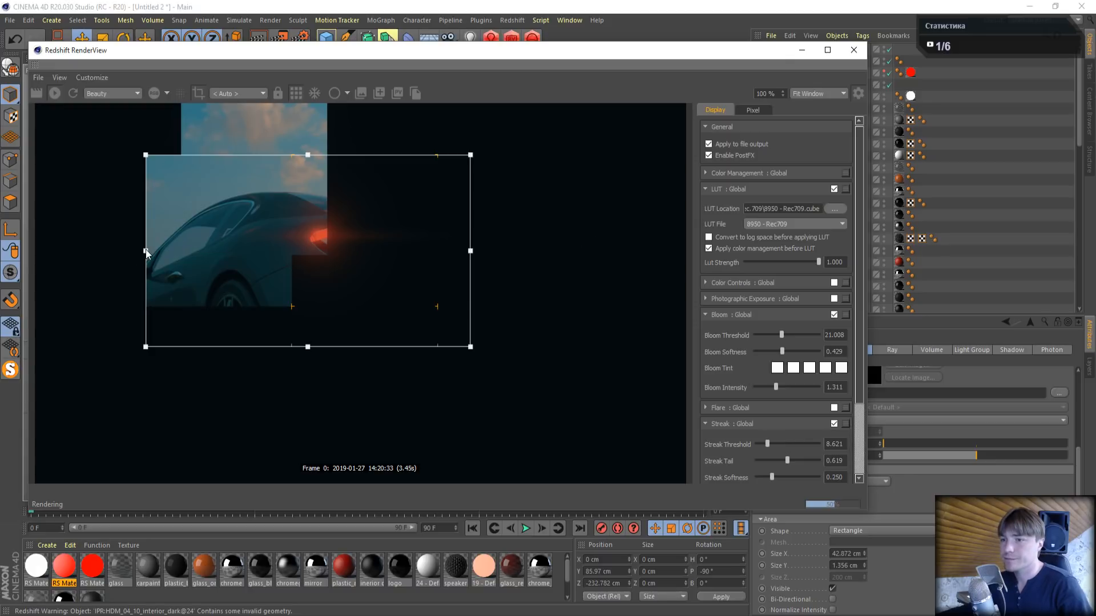
- Shrink the render region so that it tightly frames the car's left tail light
{"action": "left_click_drag", "start_coordinate": [145, 250], "coordinate": [254, 251]}
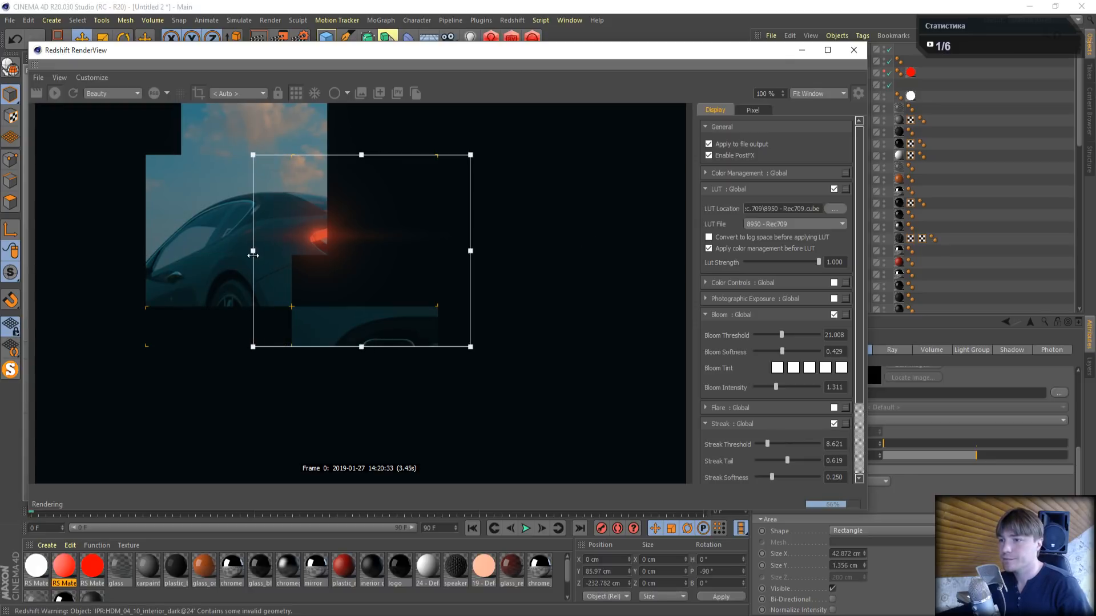
{"action": "left_click_drag", "start_coordinate": [362, 154], "coordinate": [362, 181]}
{"action": "left_click_drag", "start_coordinate": [362, 346], "coordinate": [362, 303]}
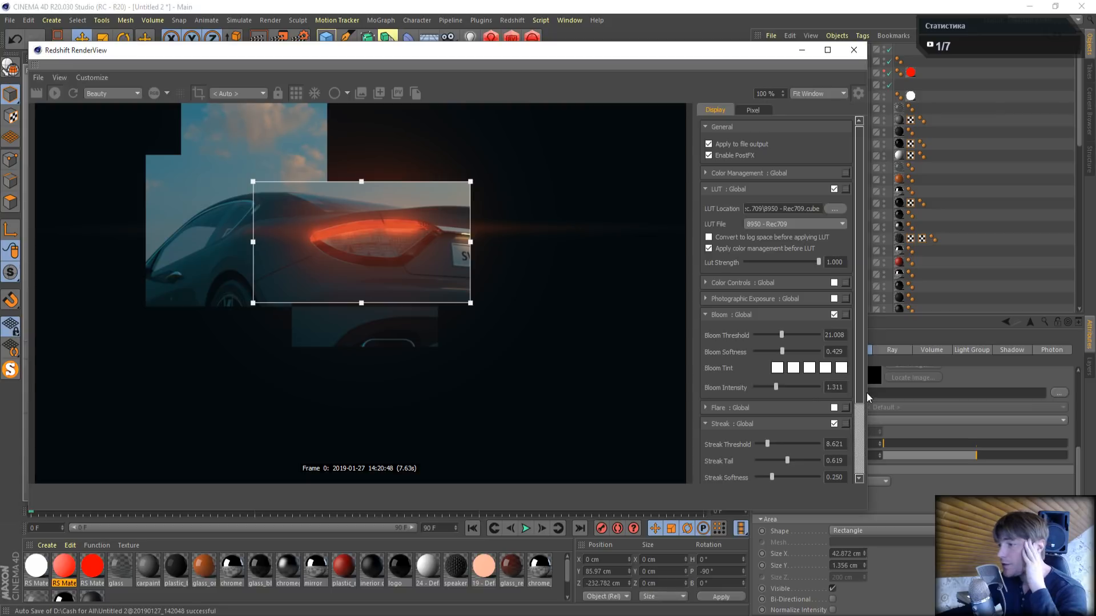
- Reduce streak tail to 0.483 and streak softness to 0.138, and bloom softness to 0.244 and bloom threshold to 19.328
{"action": "left_click_drag", "start_coordinate": [861, 370], "coordinate": [867, 403]}
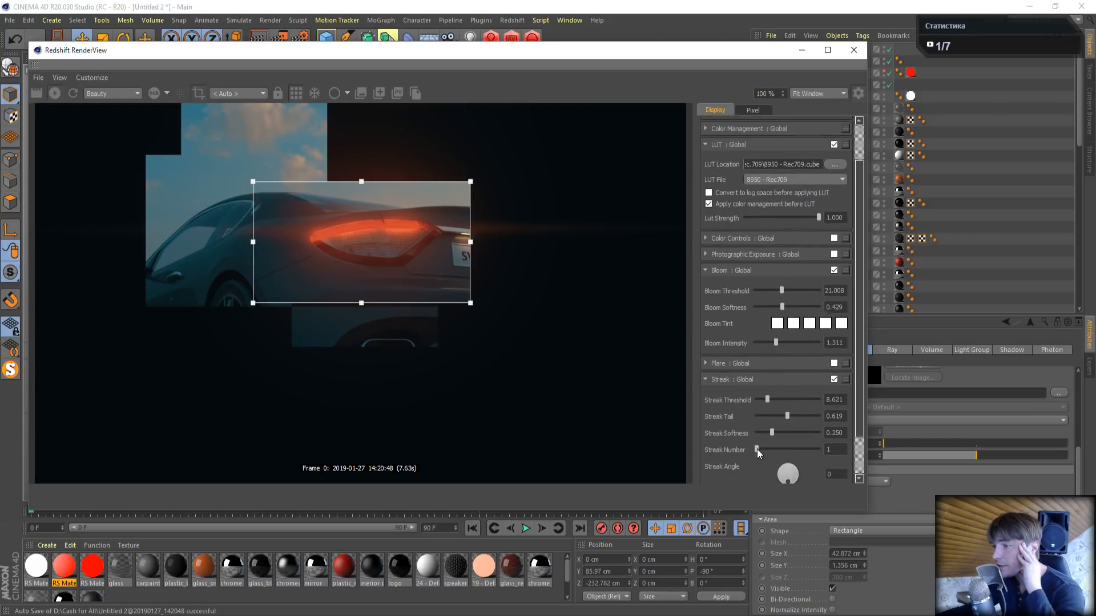
{"action": "mouse_move", "coordinate": [772, 431]}
{"action": "left_mouse_down"}
{"action": "mouse_move", "coordinate": [790, 432]}
{"action": "mouse_move", "coordinate": [764, 432]}
{"action": "mouse_move", "coordinate": [771, 417]}
{"action": "left_mouse_up"}
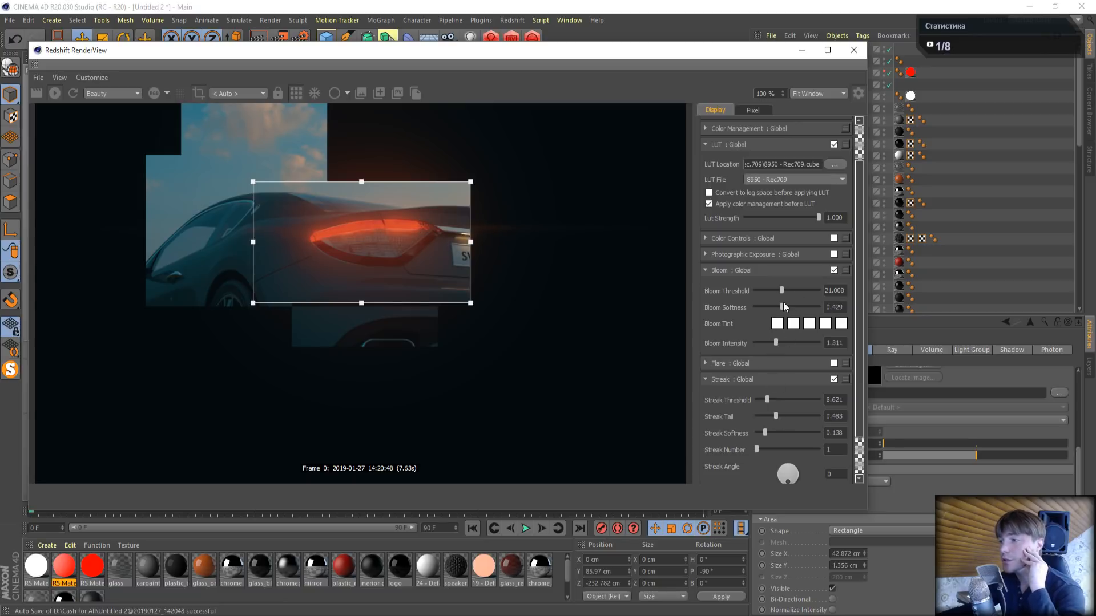
{"action": "mouse_move", "coordinate": [781, 309]}
{"action": "left_mouse_down"}
{"action": "mouse_move", "coordinate": [766, 310]}
{"action": "mouse_move", "coordinate": [780, 288]}
{"action": "left_mouse_up"}
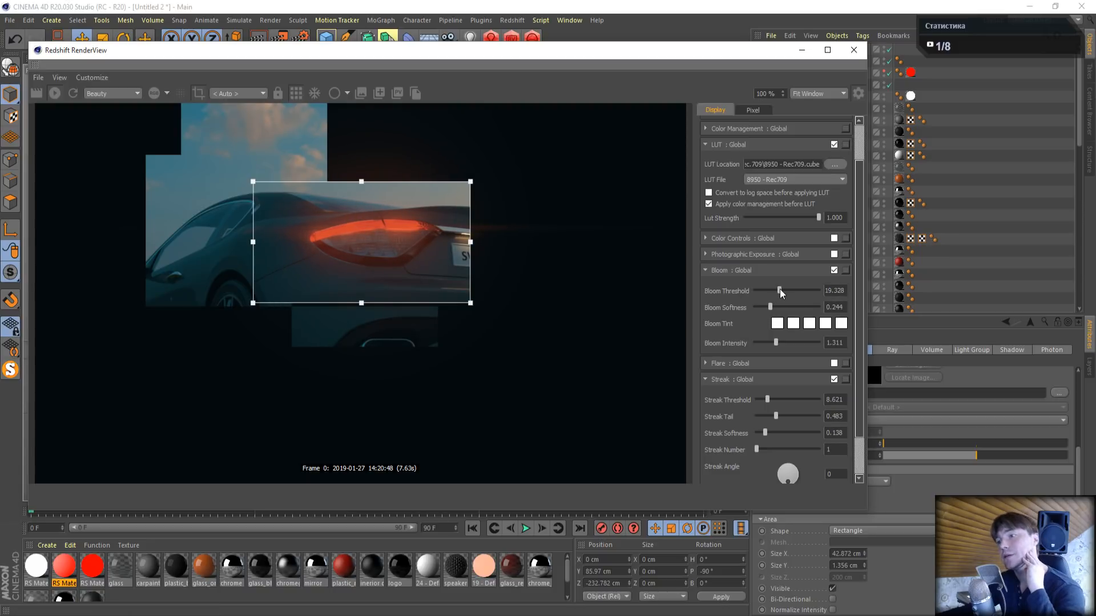
- Close the RenderView, start a new render of the scene in the Picture Viewer and dismiss the feedback display
{"action": "left_click", "coordinate": [854, 50]}
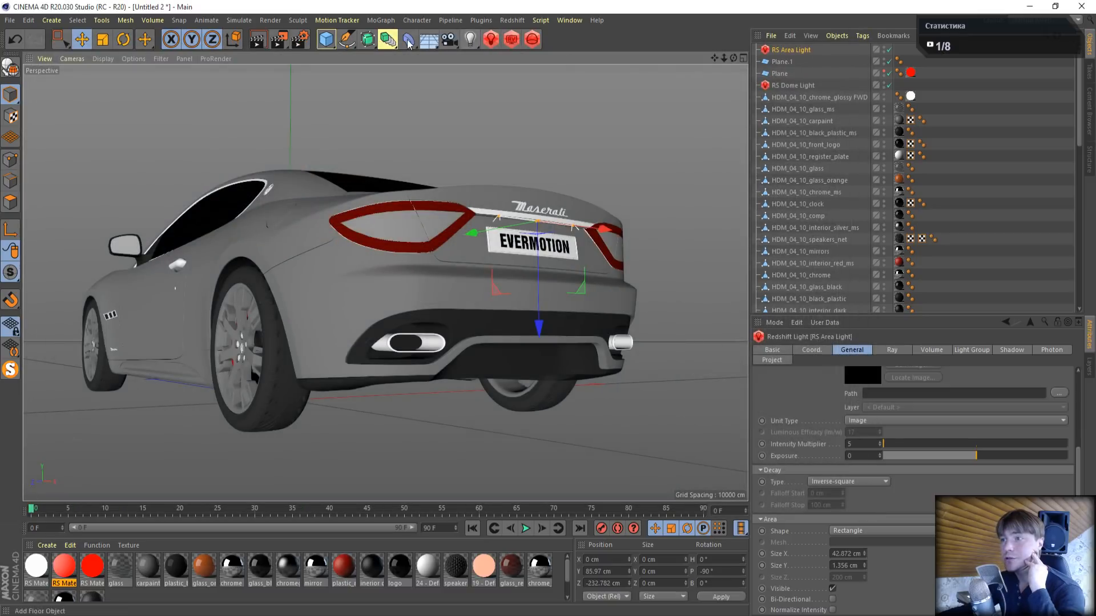
{"action": "left_click", "coordinate": [279, 40]}
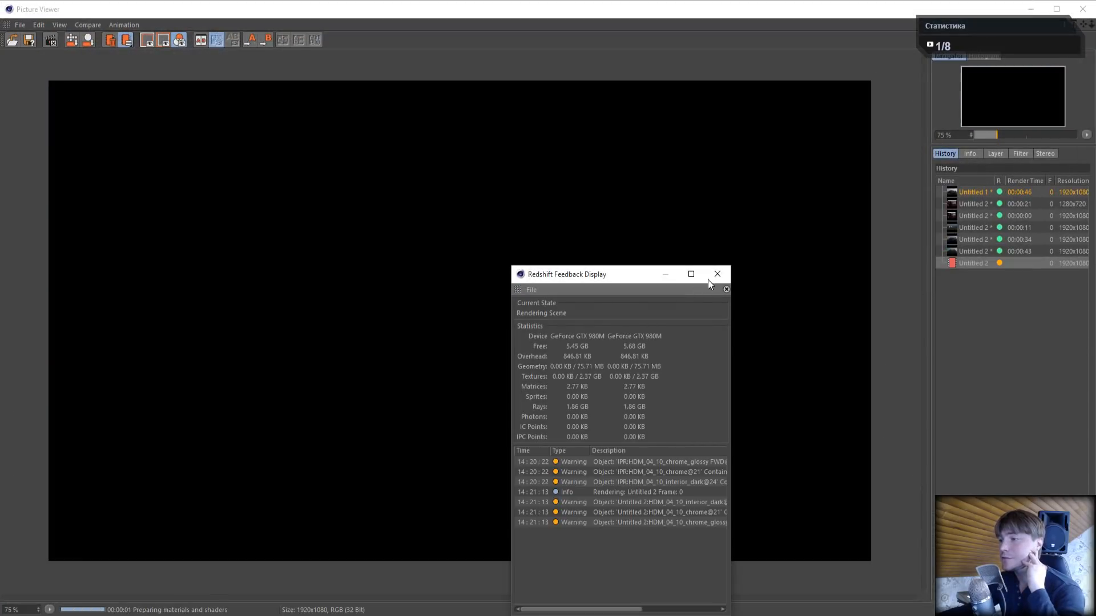
{"action": "left_click", "coordinate": [717, 275]}
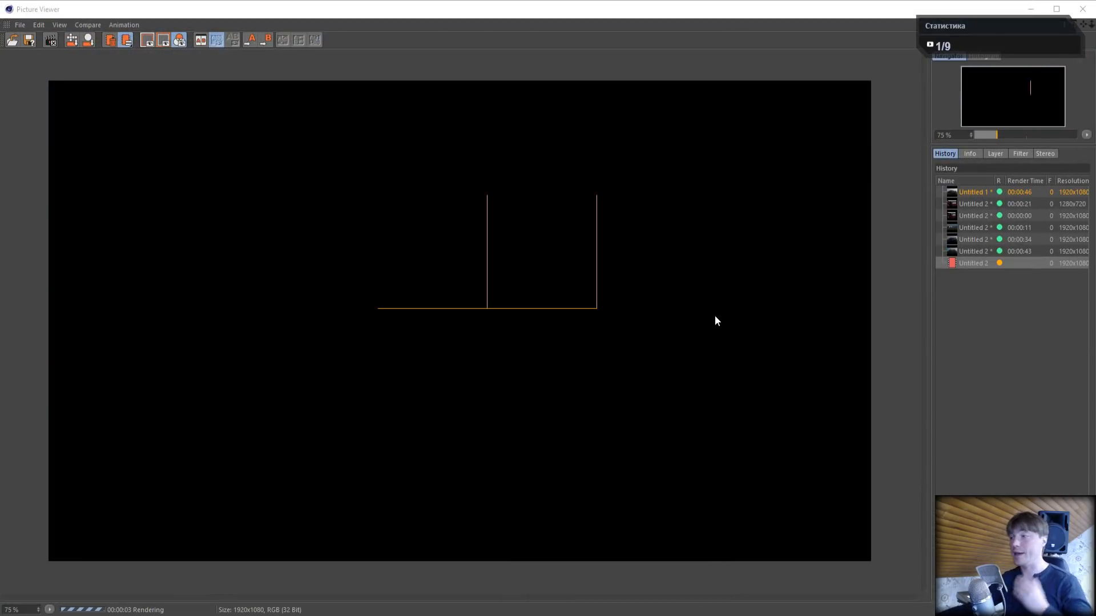